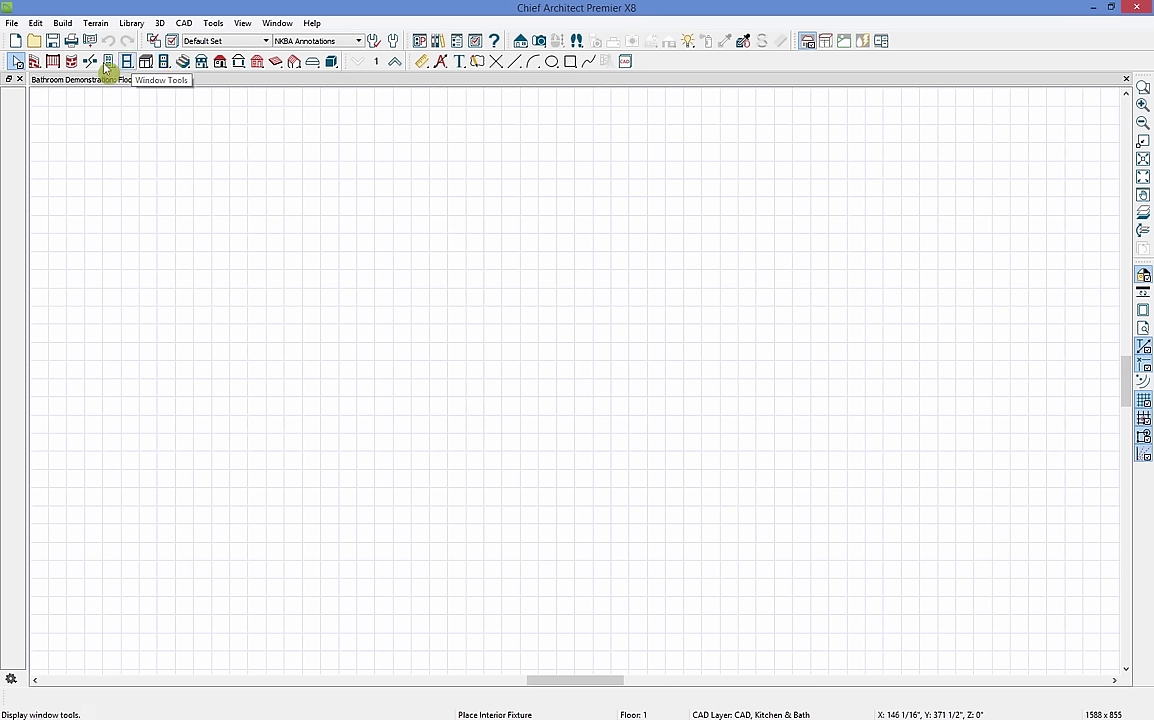
# - Draw exterior walls along the east and south sides and close the outline with interior walls, stepping in at the northwest corner
pyautogui.click(34, 62)
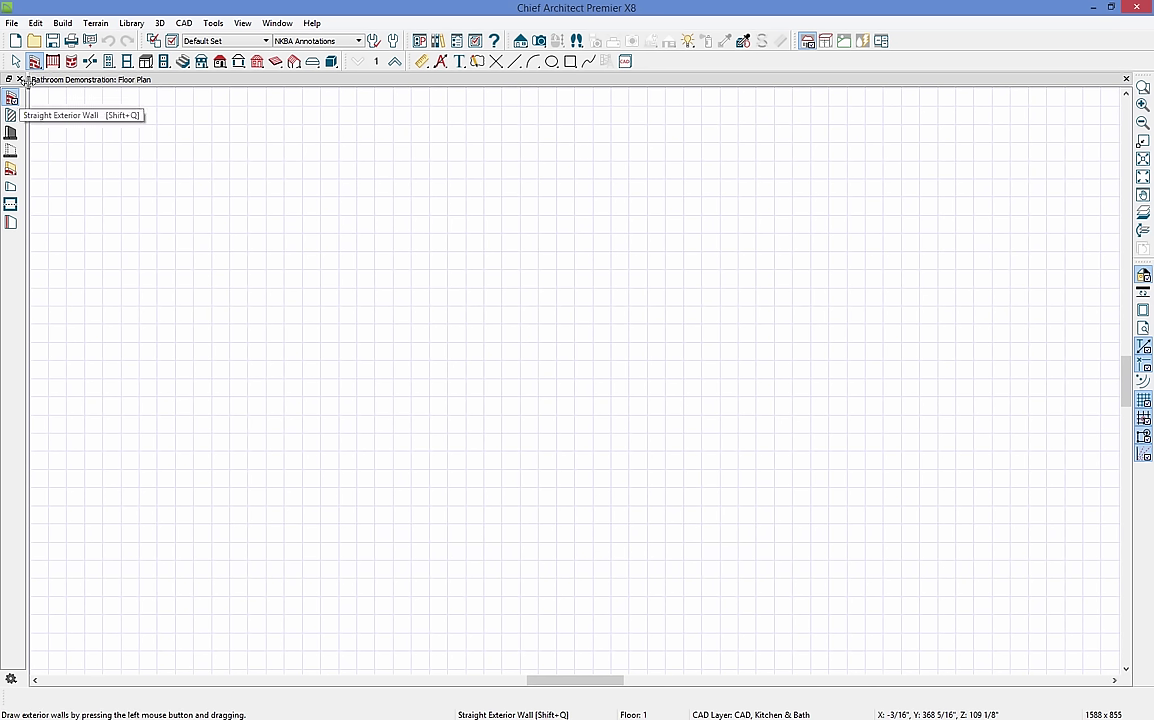
pyautogui.click(34, 62)
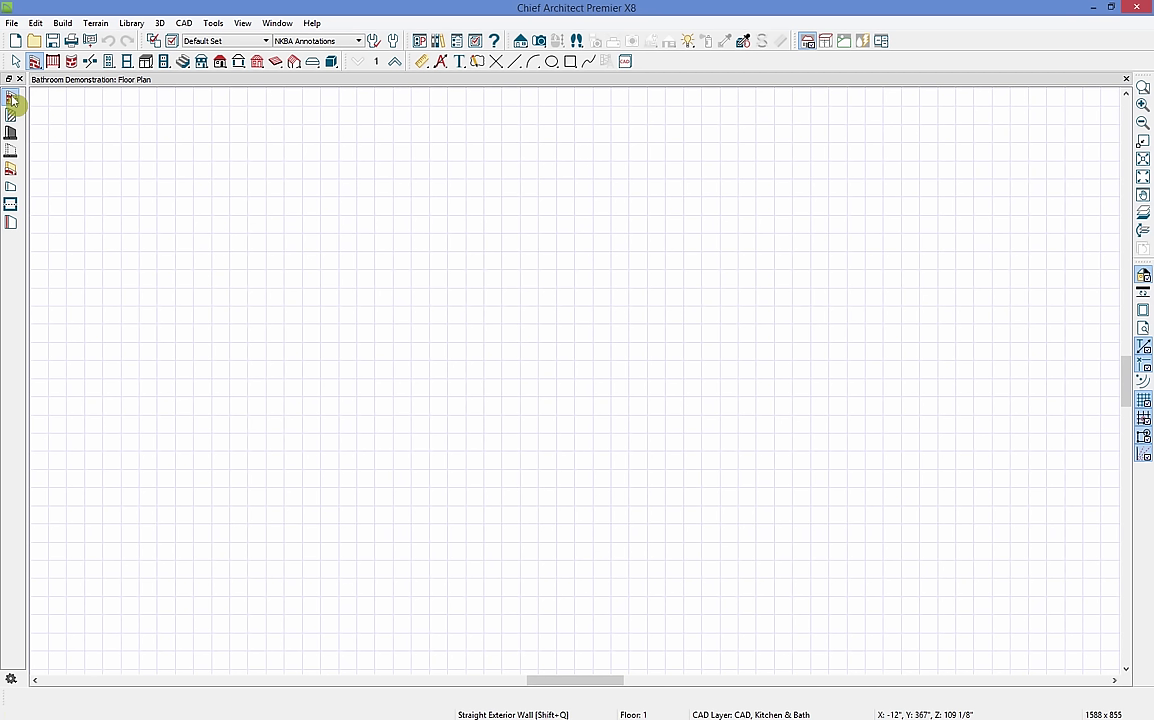
pyautogui.click(11, 99)
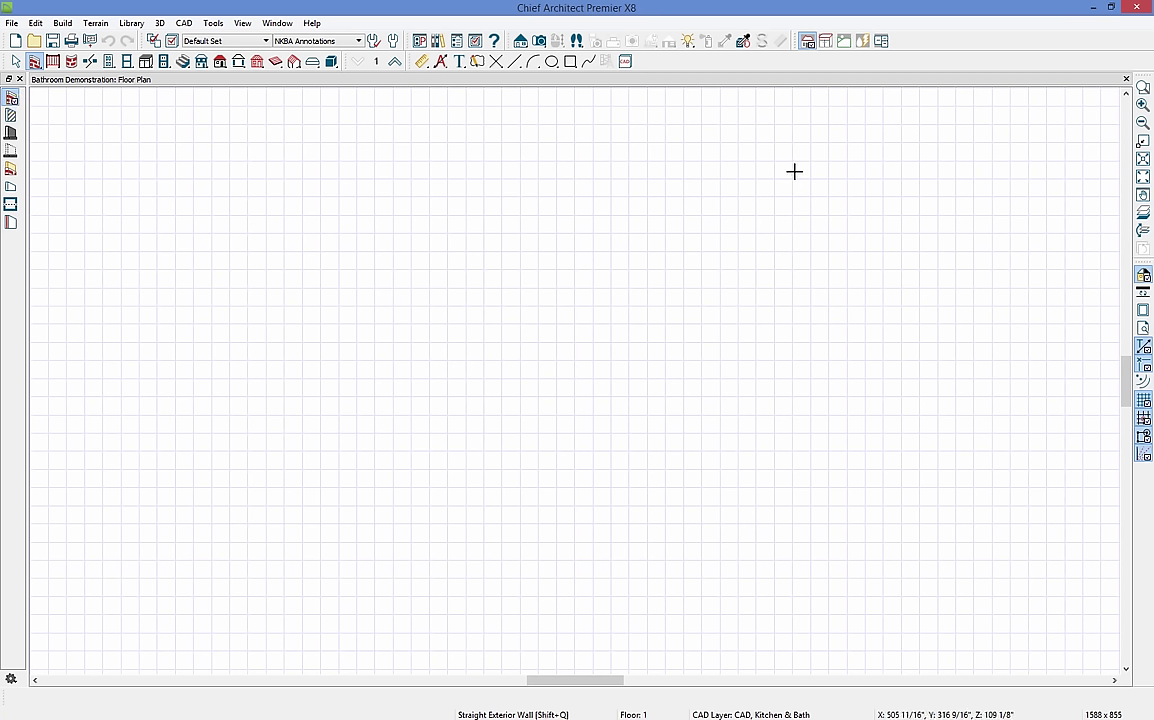
pyautogui.moveTo(791, 156)
pyautogui.mouseDown()
pyautogui.moveTo(789, 479)
pyautogui.moveTo(797, 374)
pyautogui.moveTo(789, 407)
pyautogui.mouseUp()
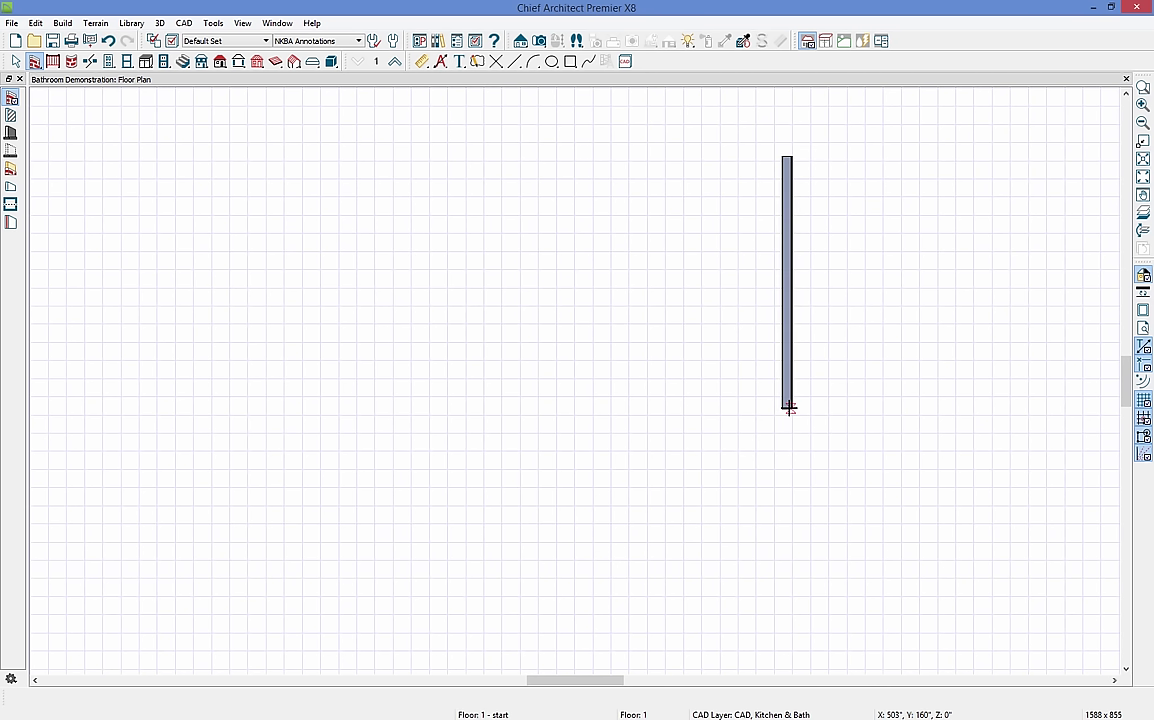
pyautogui.moveTo(789, 407); pyautogui.dragTo(79, 398)
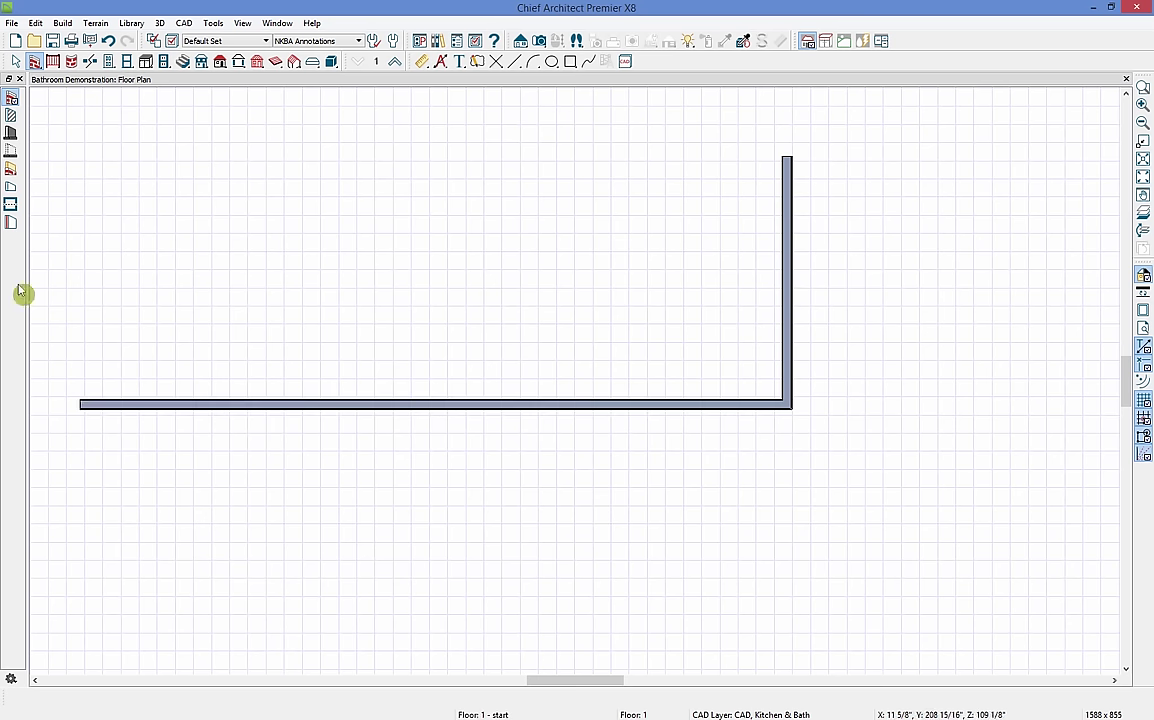
pyautogui.click(12, 116)
pyautogui.moveTo(81, 397)
pyautogui.mouseDown()
pyautogui.moveTo(82, 186)
pyautogui.moveTo(80, 215)
pyautogui.moveTo(287, 216)
pyautogui.moveTo(287, 155)
pyautogui.moveTo(786, 157)
pyautogui.mouseUp()
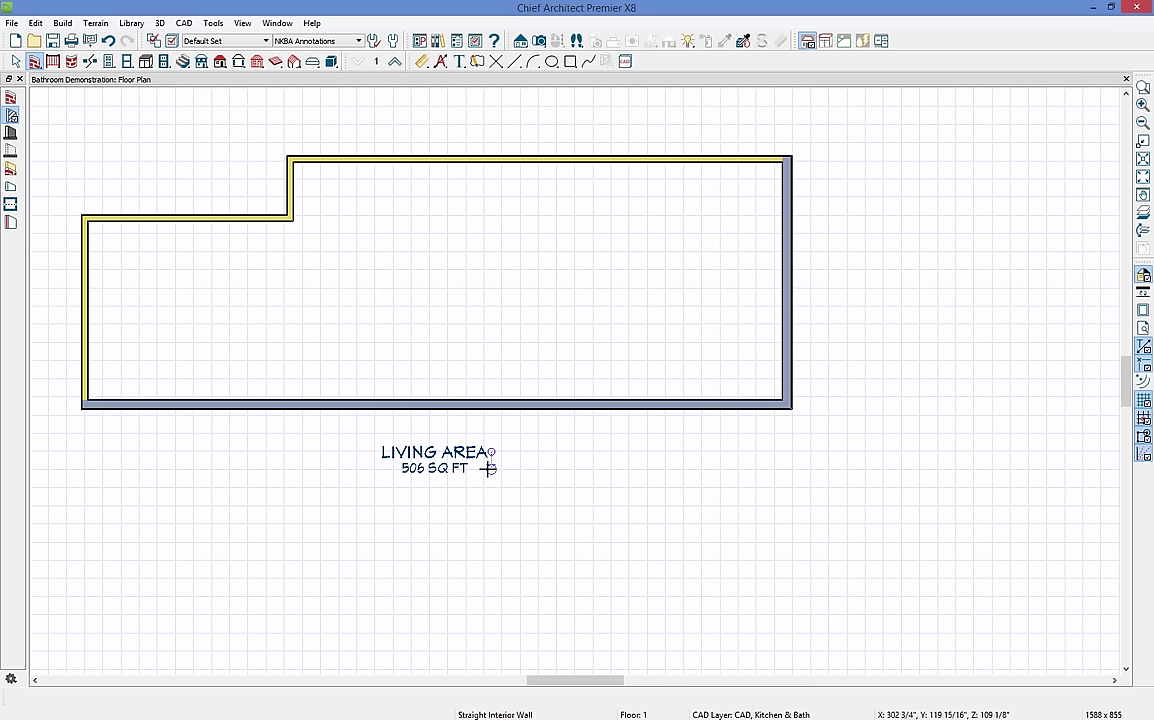
# - Create a perspective floor overview of the enclosed room, showing its floor and inner walls from above
pyautogui.click(538, 42)
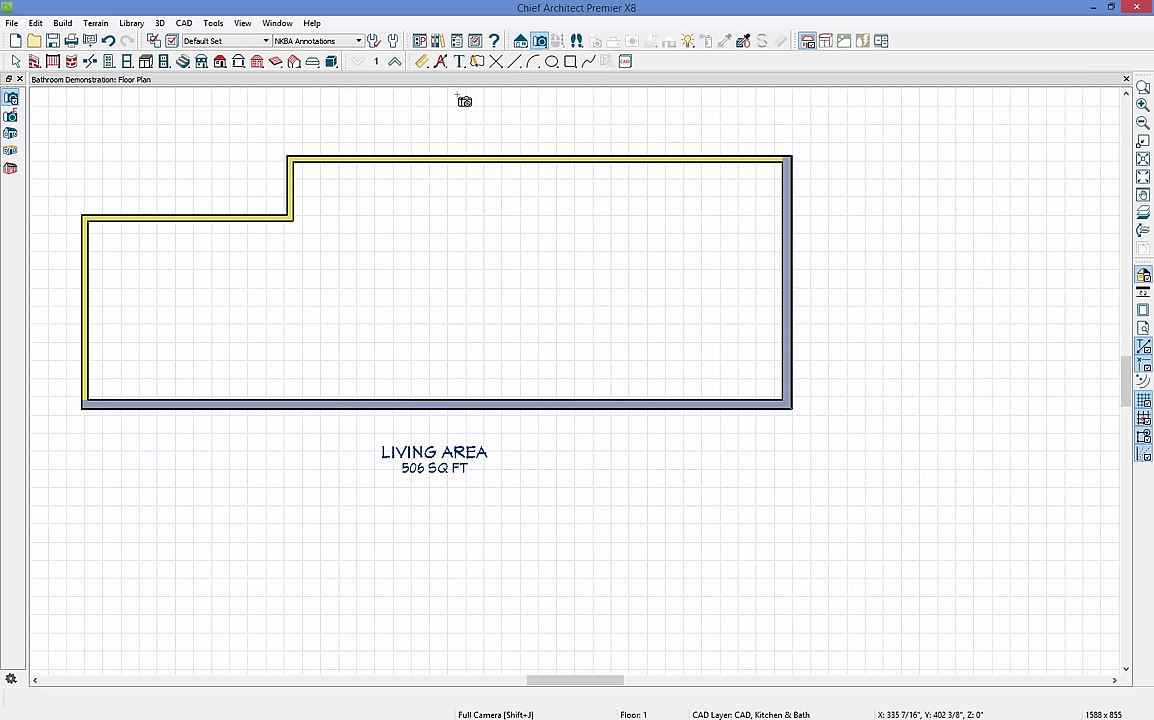
pyautogui.click(10, 152)
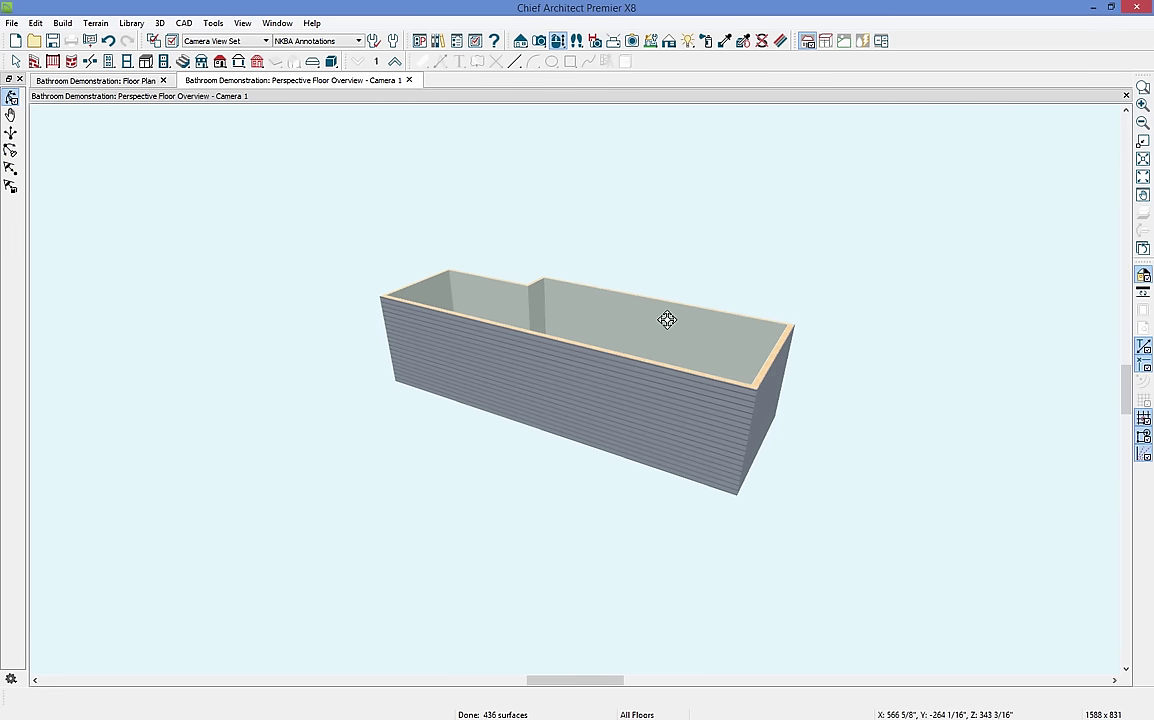
pyautogui.moveTo(666, 319); pyautogui.dragTo(656, 403)
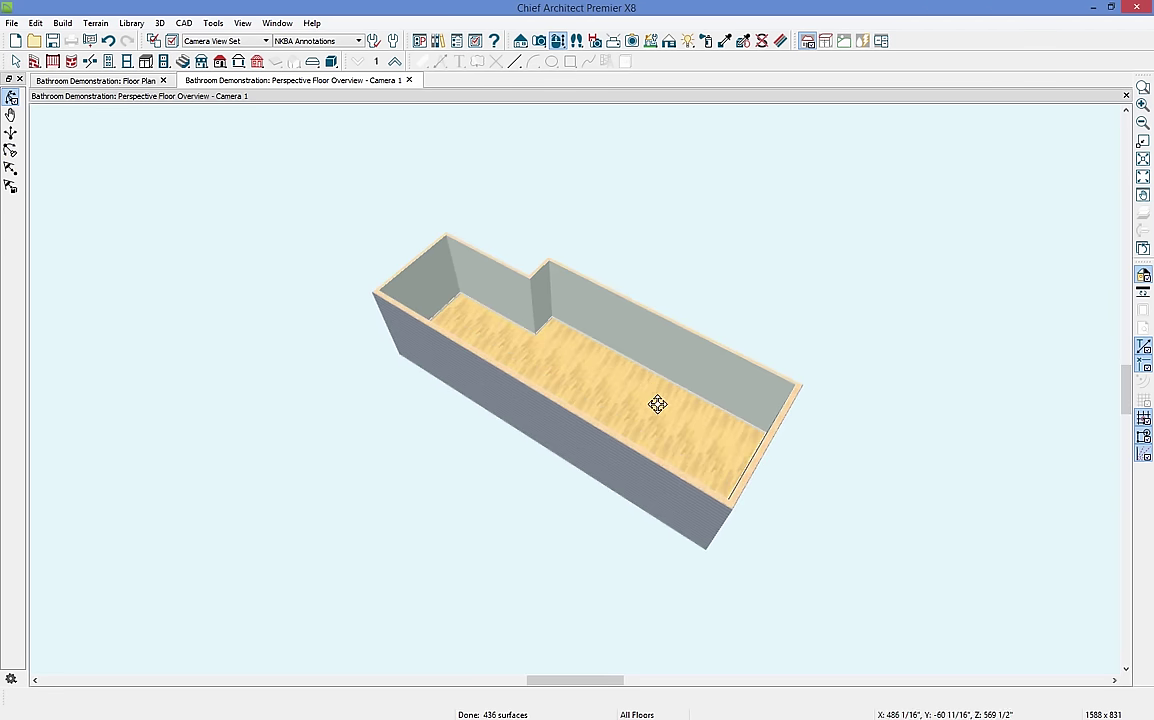
pyautogui.scroll(5, 680, 400)
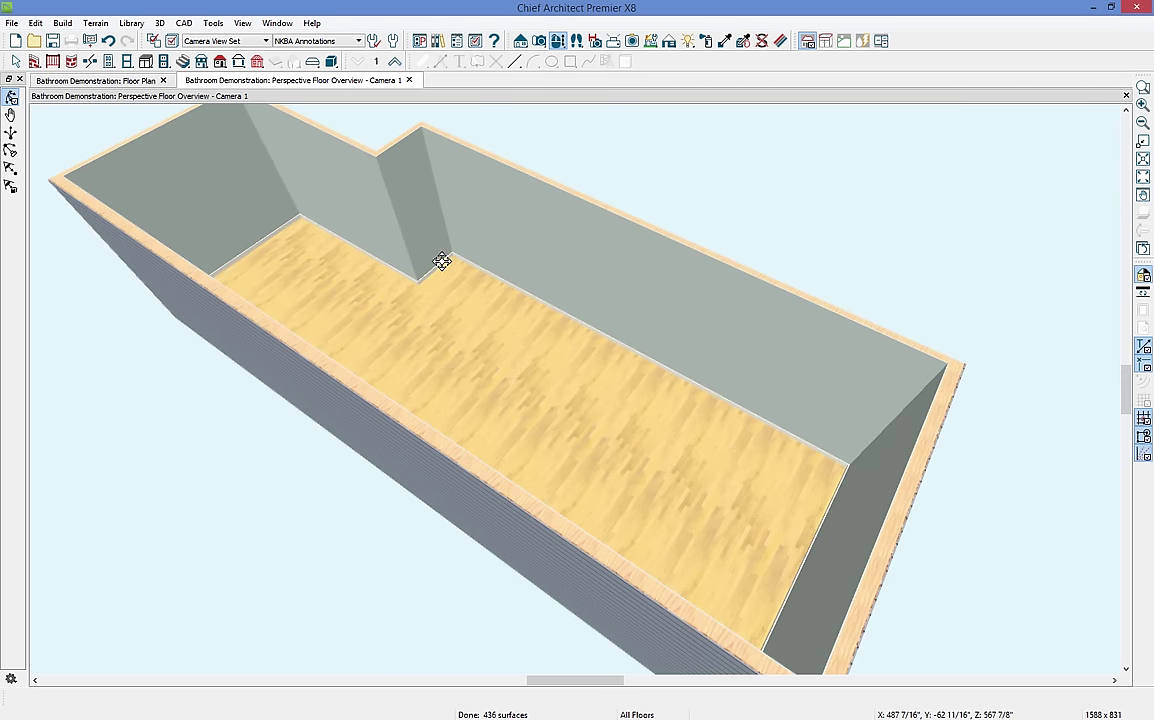
pyautogui.moveTo(458, 350); pyautogui.dragTo(458, 376)
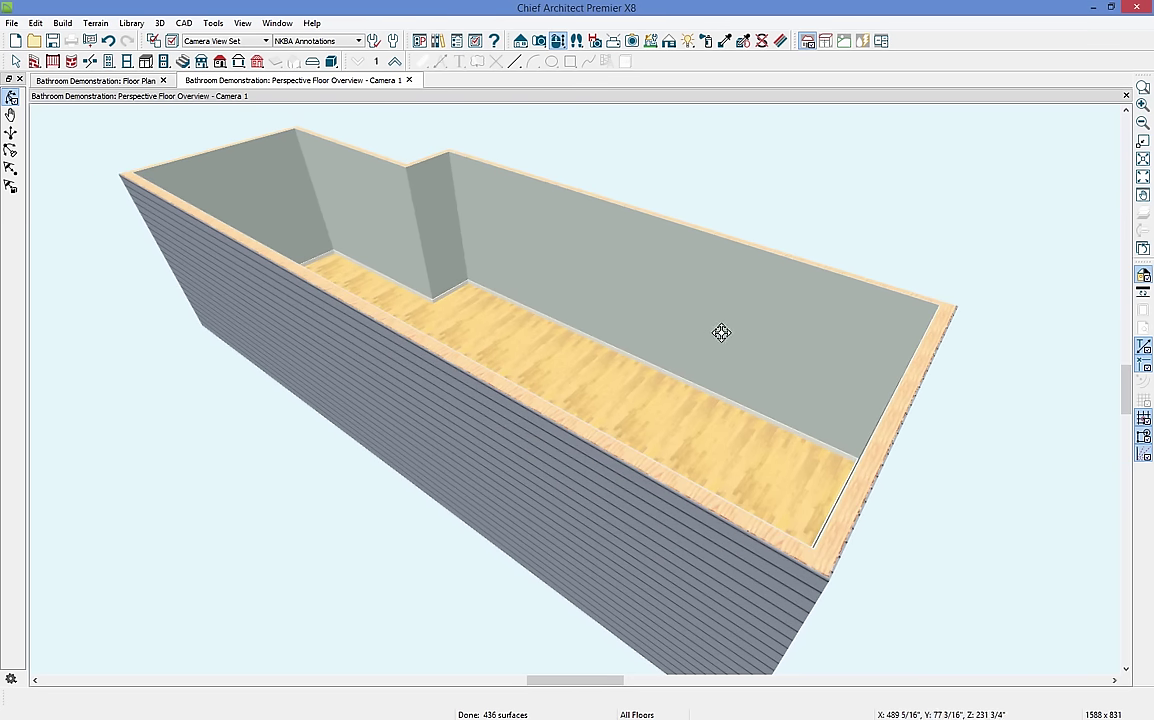
pyautogui.moveTo(582, 373); pyautogui.dragTo(591, 395)
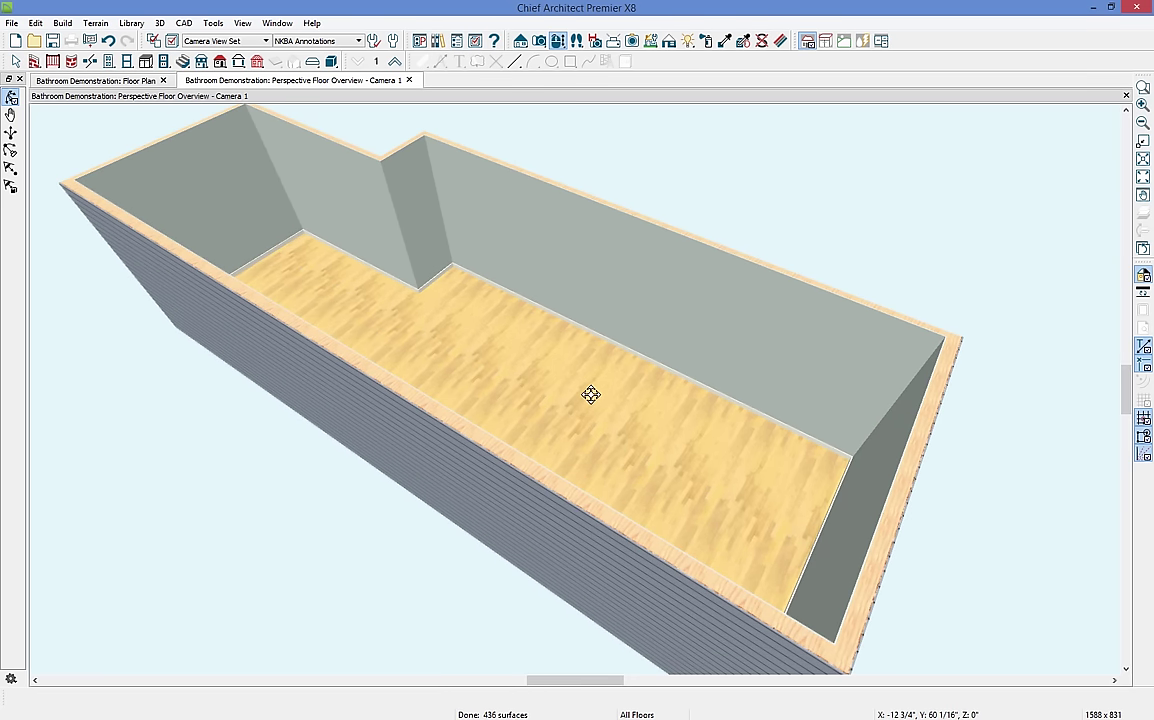
# - Set the room type to Bath in the room's specification, reviewing its structure settings before accepting
pyautogui.click(592, 398)
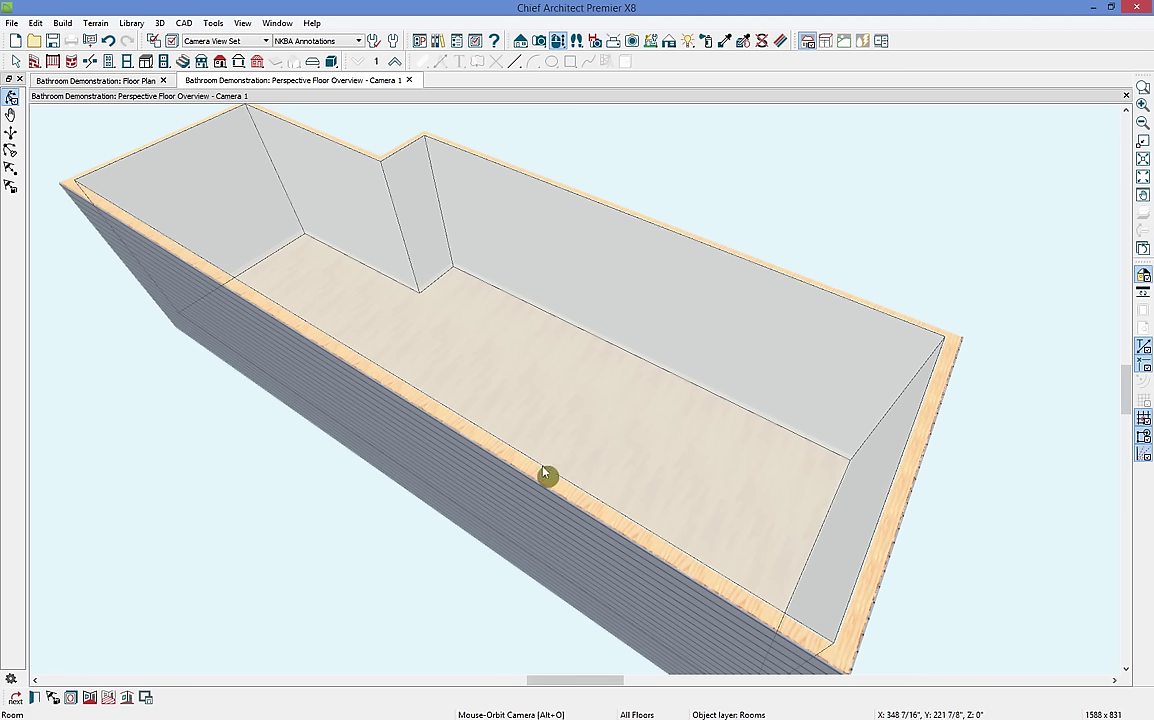
pyautogui.click(35, 700)
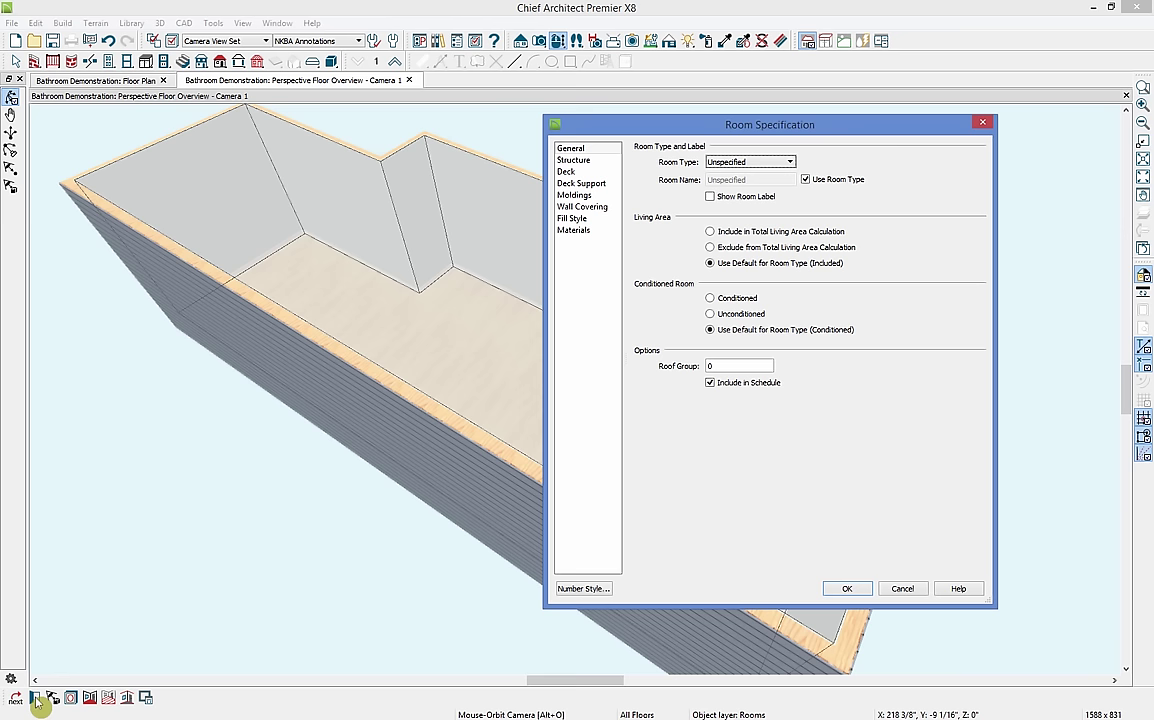
pyautogui.click(790, 163)
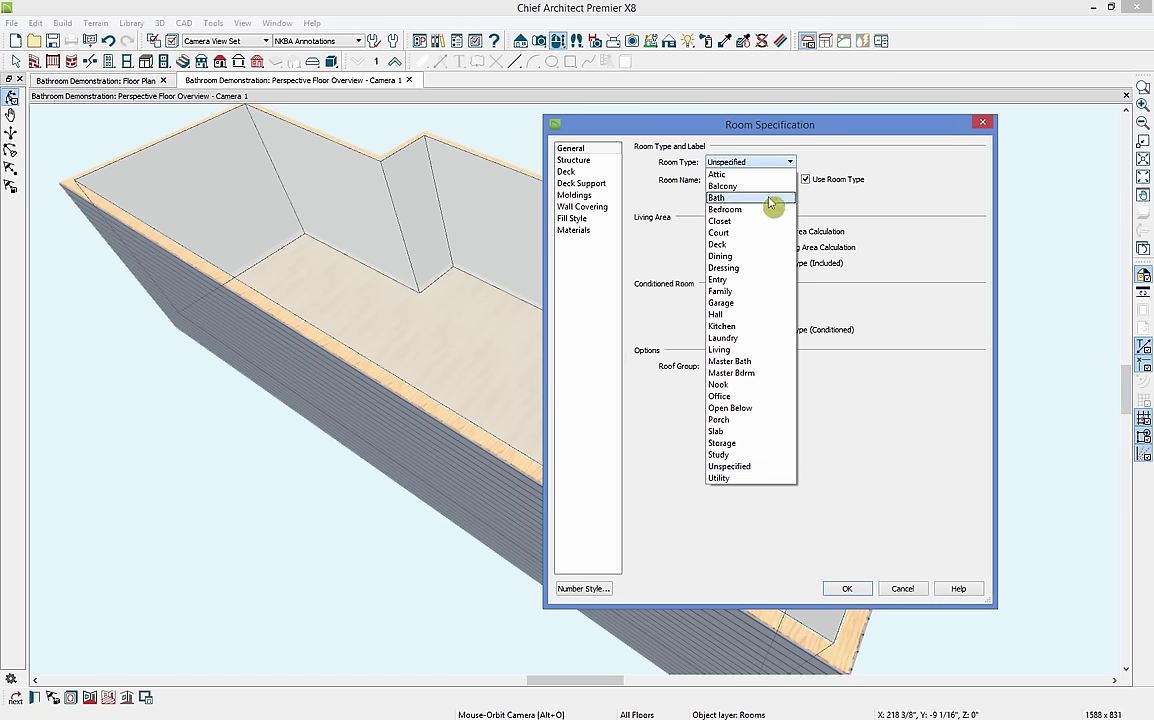
pyautogui.click(770, 198)
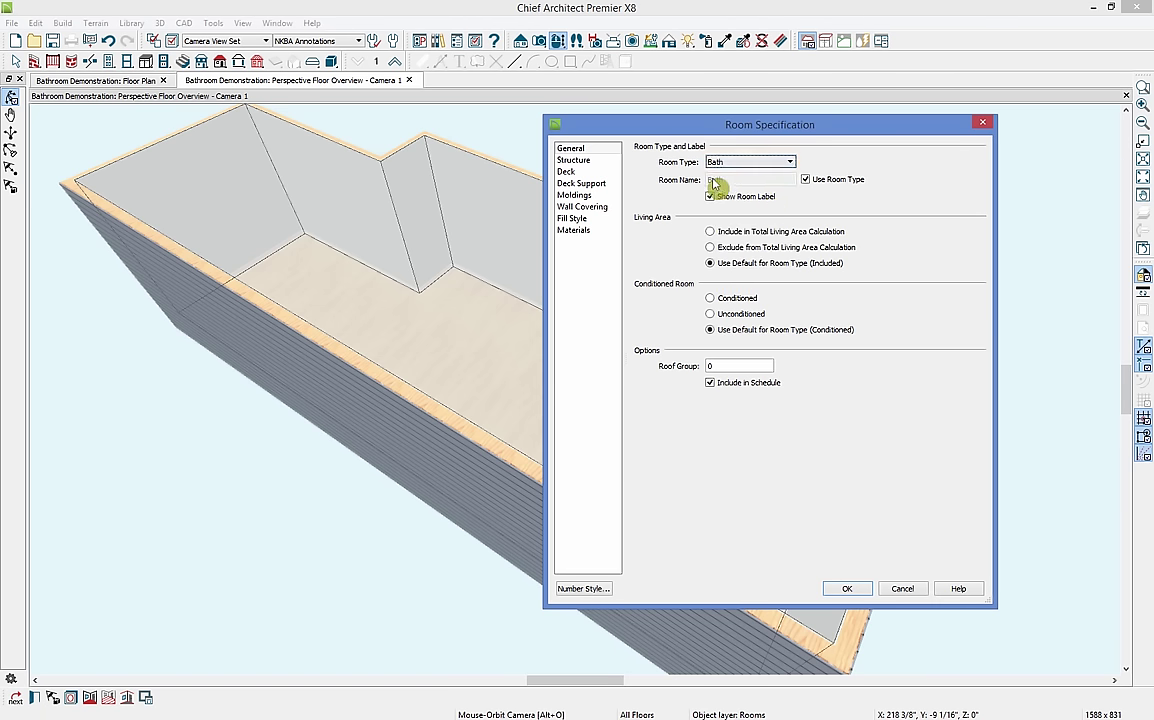
pyautogui.click(573, 161)
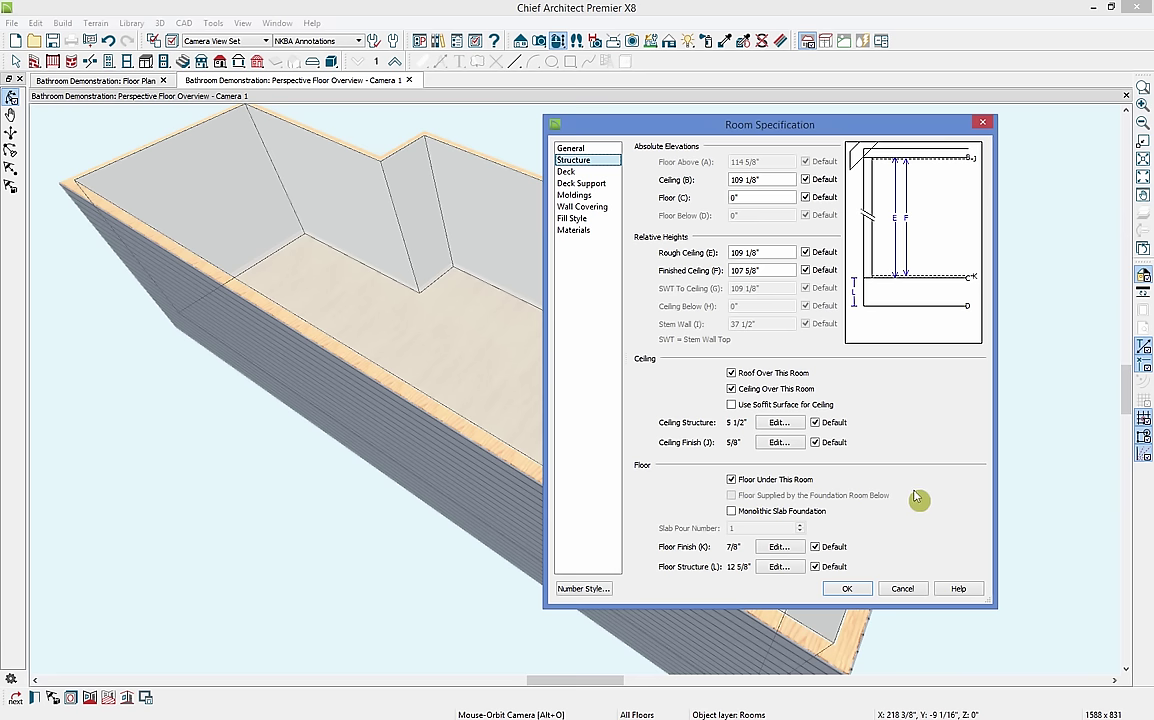
pyautogui.click(847, 589)
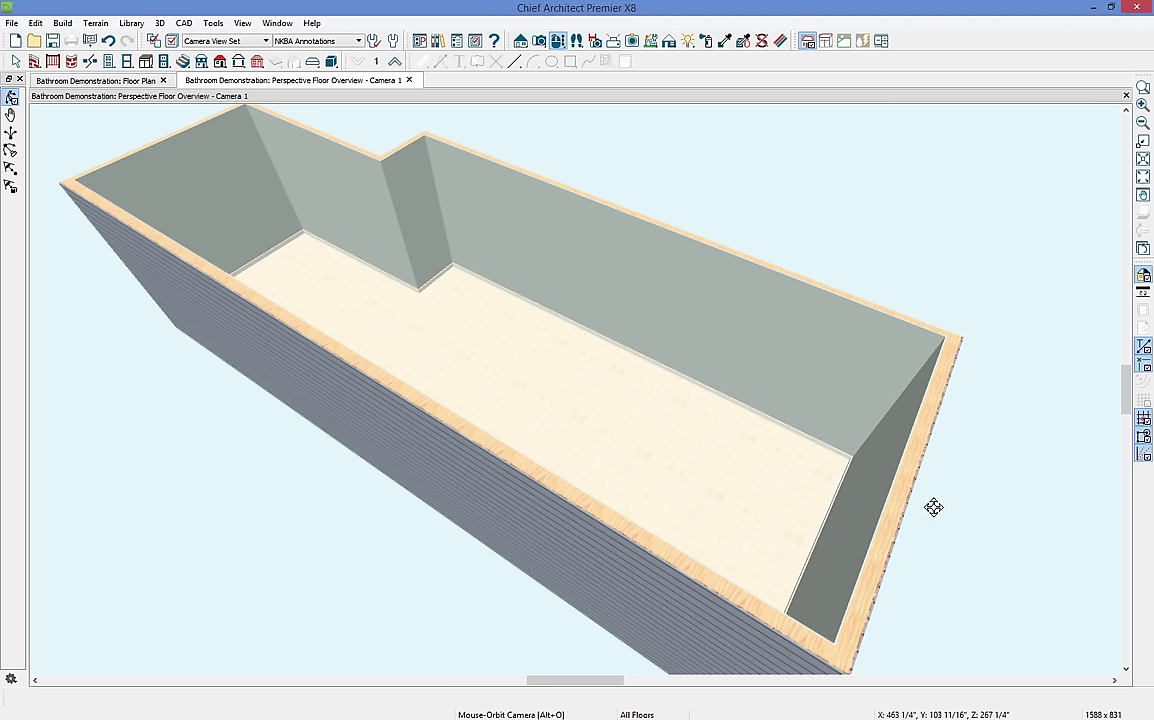
# - Draw a straight interior wall across the shallower west end in the 3D view, partitioning off a room about 5'-0" wide
pyautogui.moveTo(381, 327); pyautogui.dragTo(430, 353)
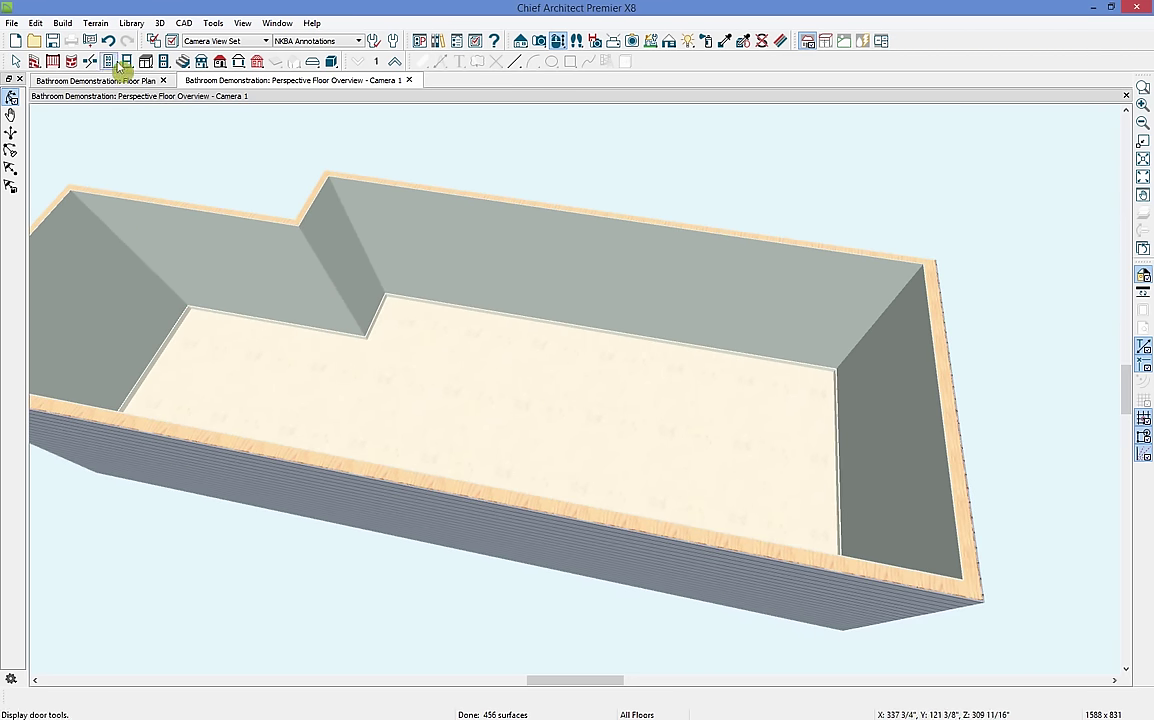
pyautogui.click(34, 63)
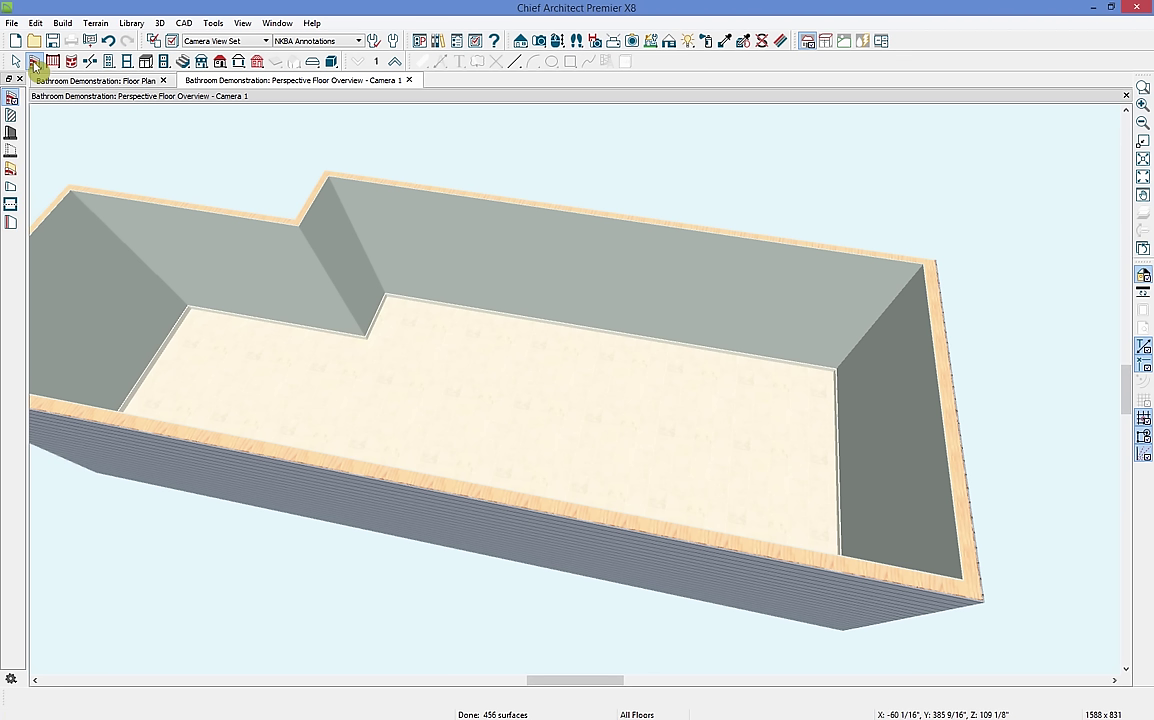
pyautogui.click(11, 116)
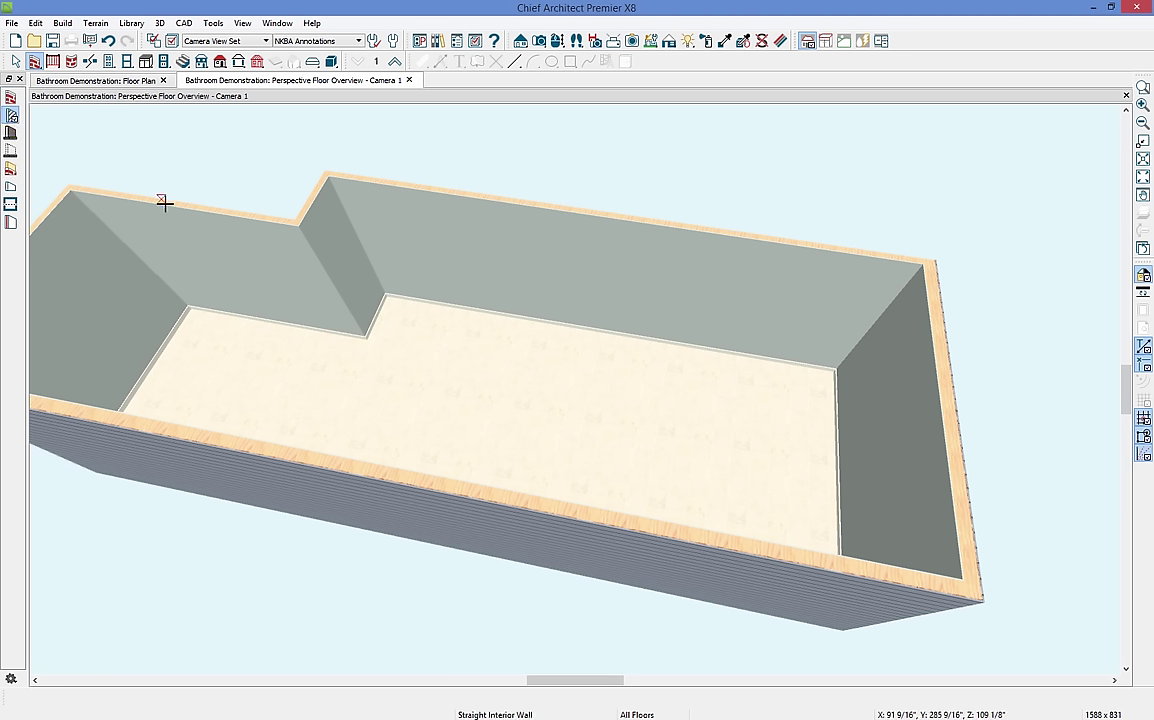
pyautogui.moveTo(178, 207); pyautogui.dragTo(40, 412)
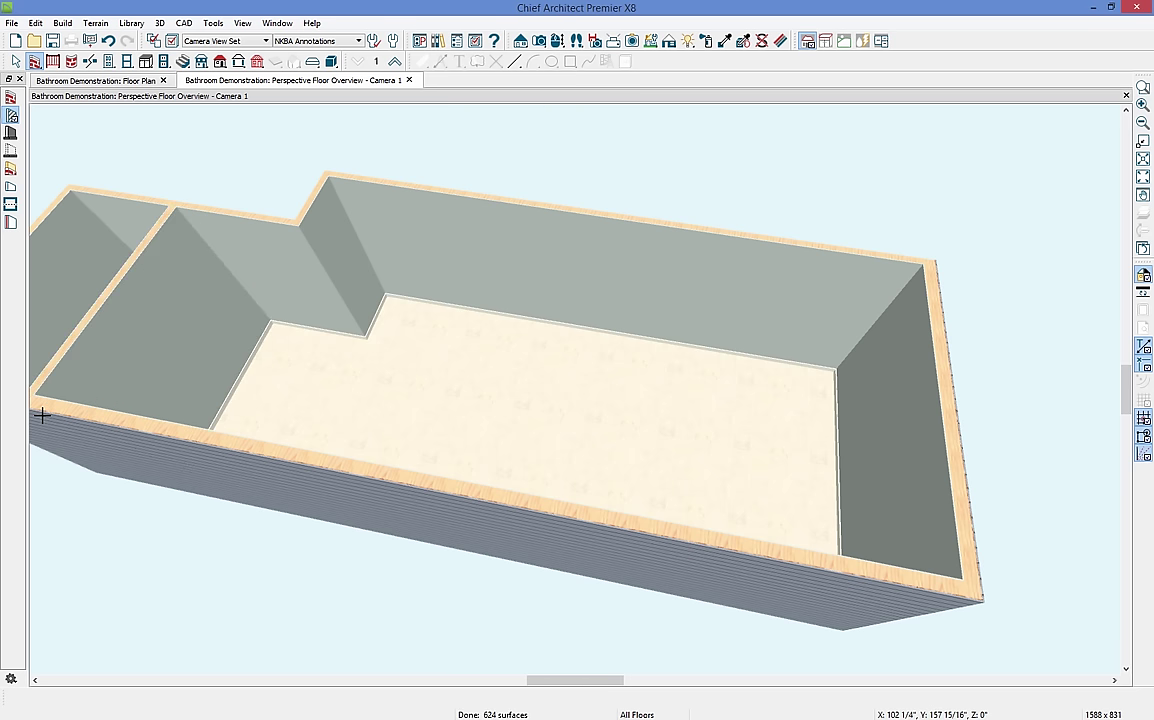
# - Draw another interior wall between the long walls near the east end, partitioning off a room about 6'-7" wide
pyautogui.click(762, 240)
pyautogui.press('Escape')
pyautogui.moveTo(764, 240); pyautogui.dragTo(738, 565)
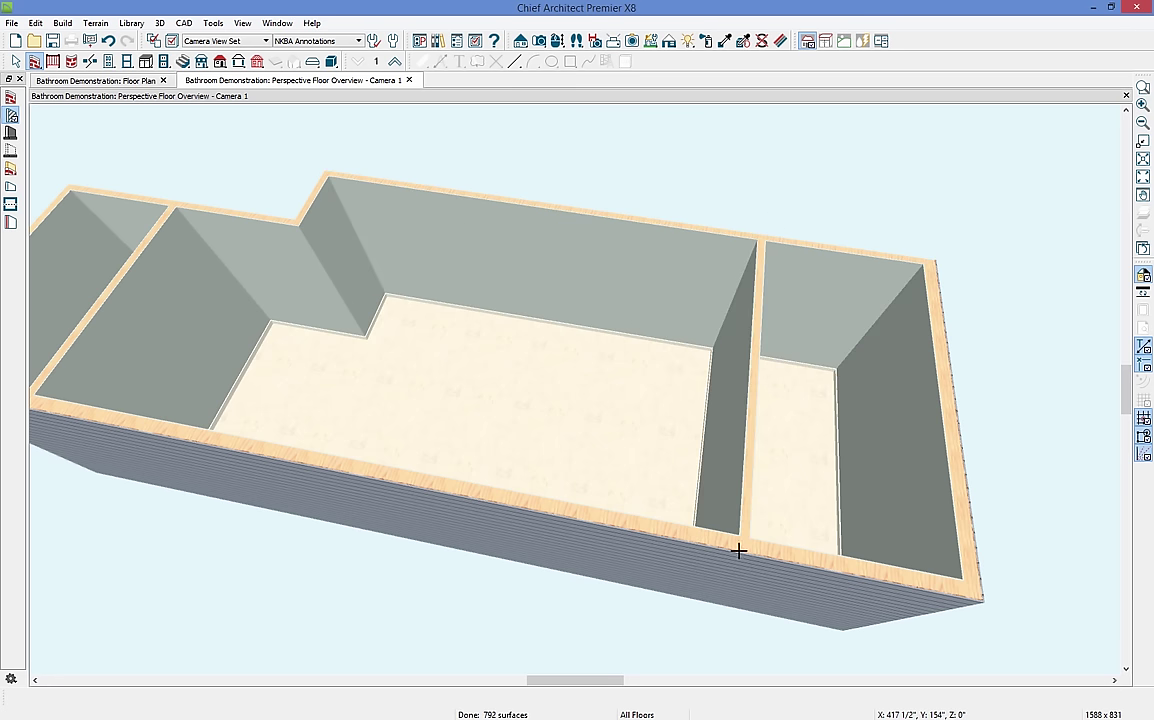
# - Display the library browser and search it for carpet
pyautogui.scroll(-2, 811, 473)
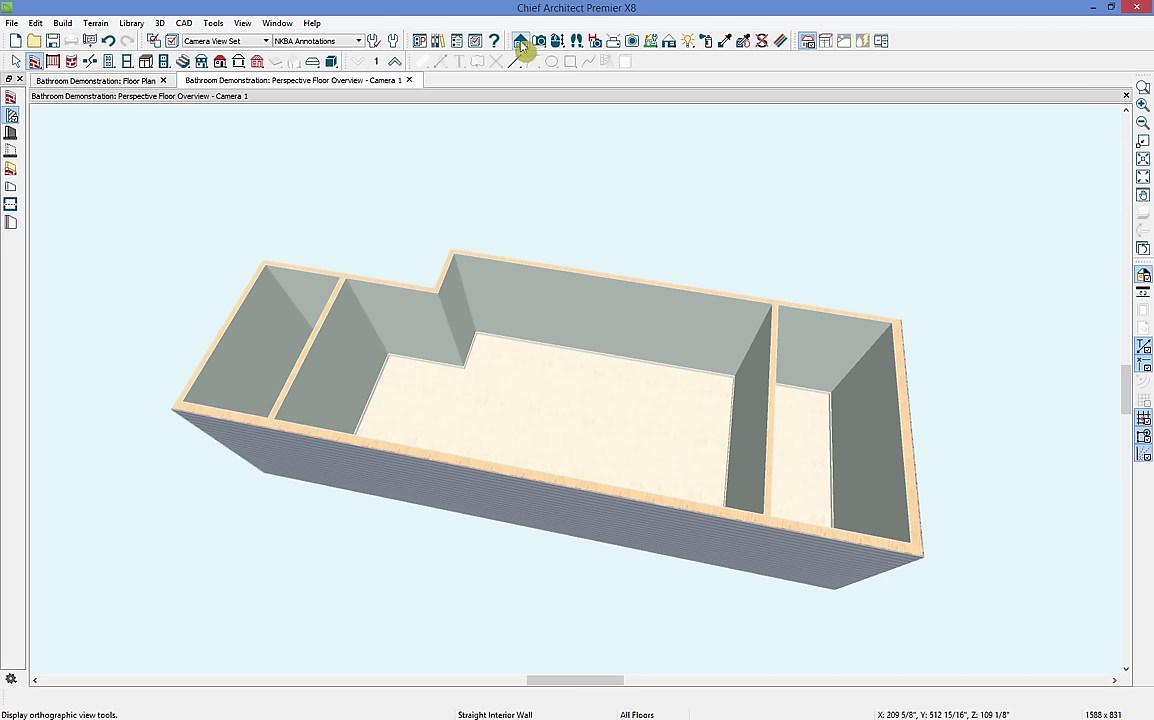
pyautogui.click(438, 42)
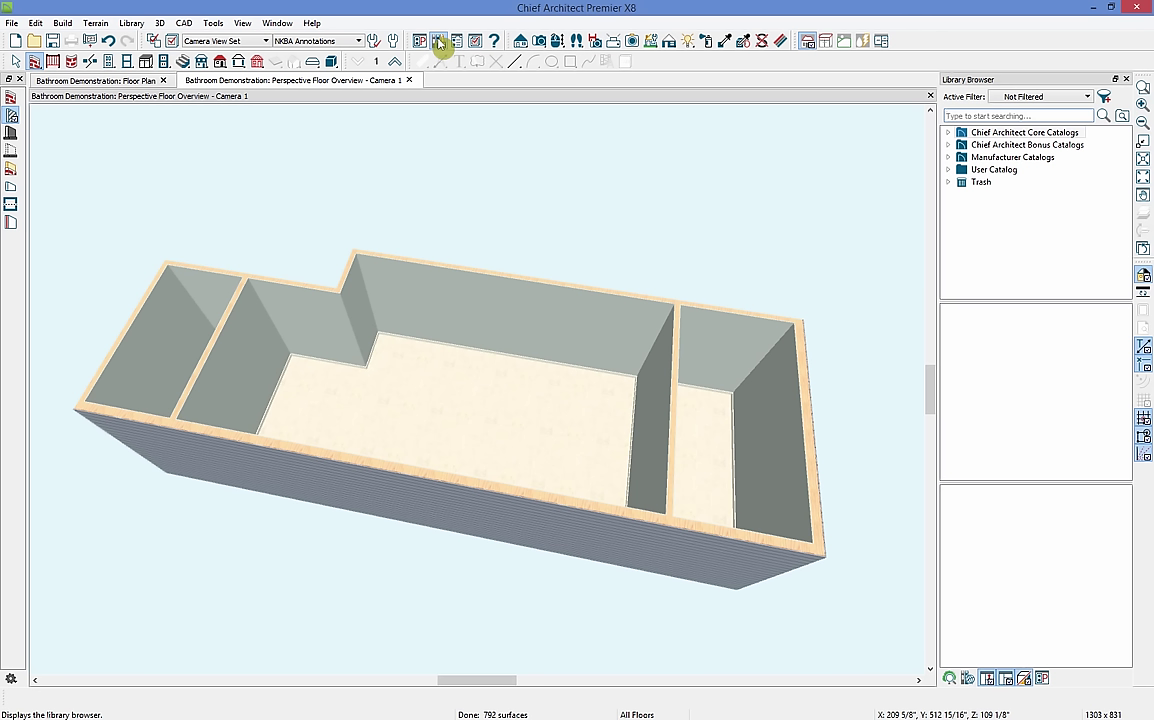
pyautogui.click(999, 118)
pyautogui.write('d')
pyautogui.write('arpet')
pyautogui.press('Return')
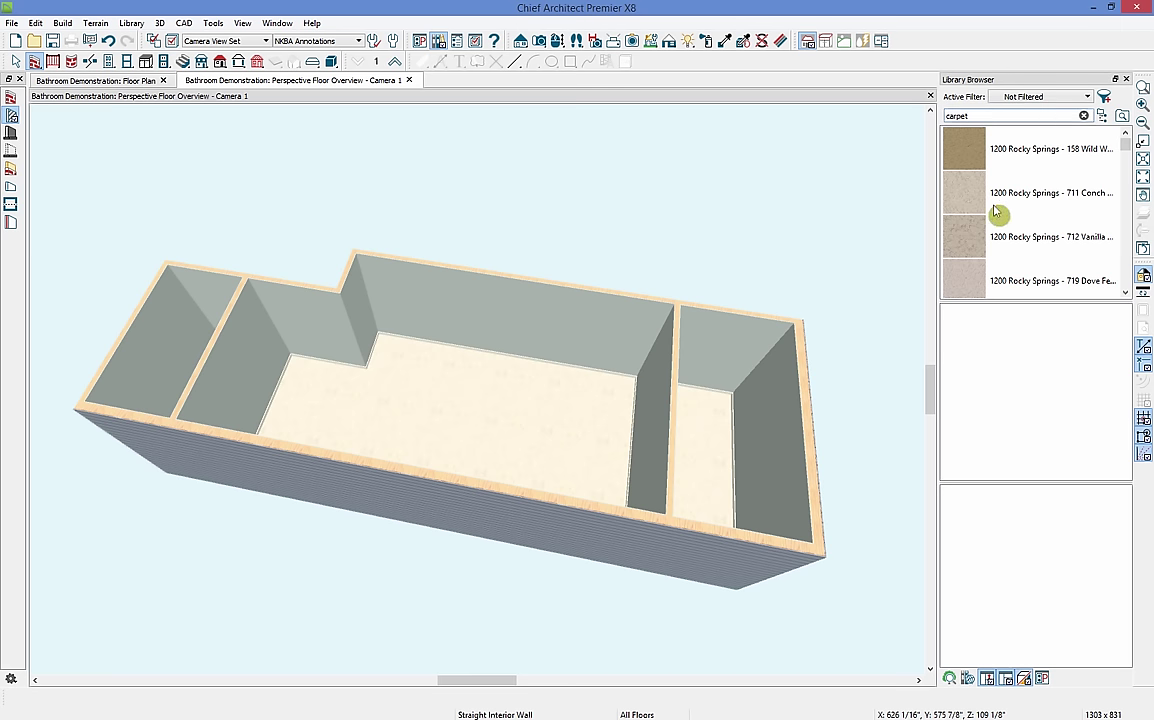
# - Apply the 1200 Rocky Springs - 719 Dove Feathers carpet to the floor of the east end room
pyautogui.scroll(-1, 990, 210)
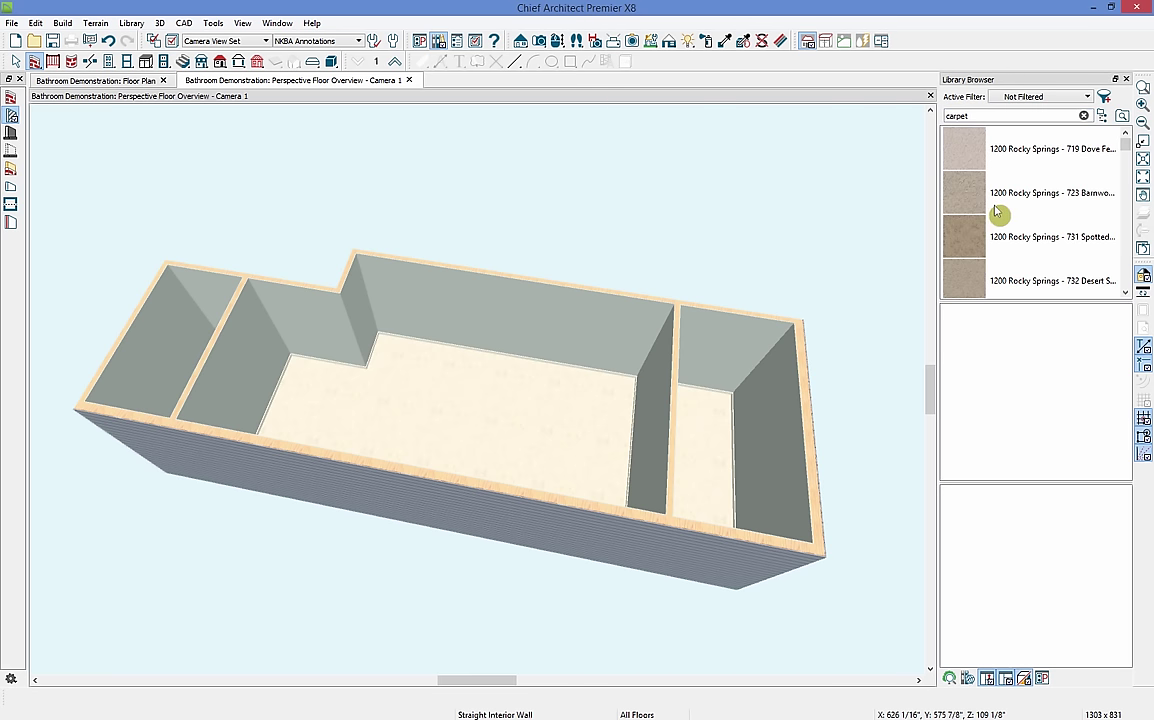
pyautogui.click(964, 150)
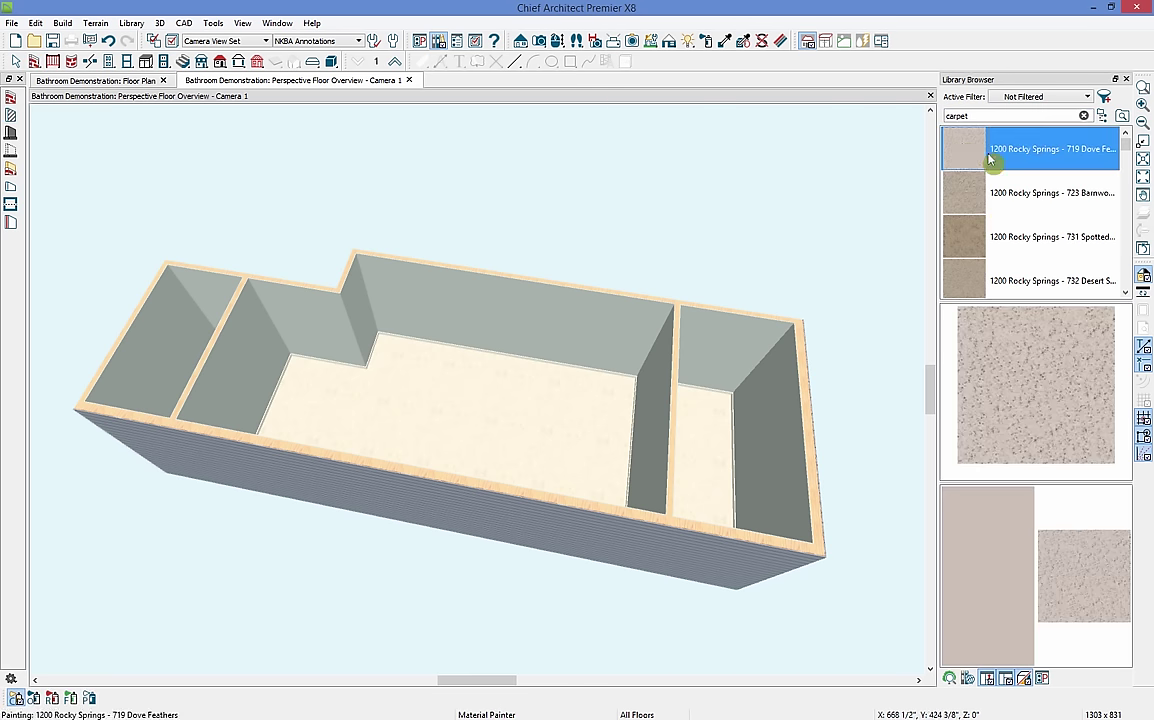
pyautogui.click(708, 458)
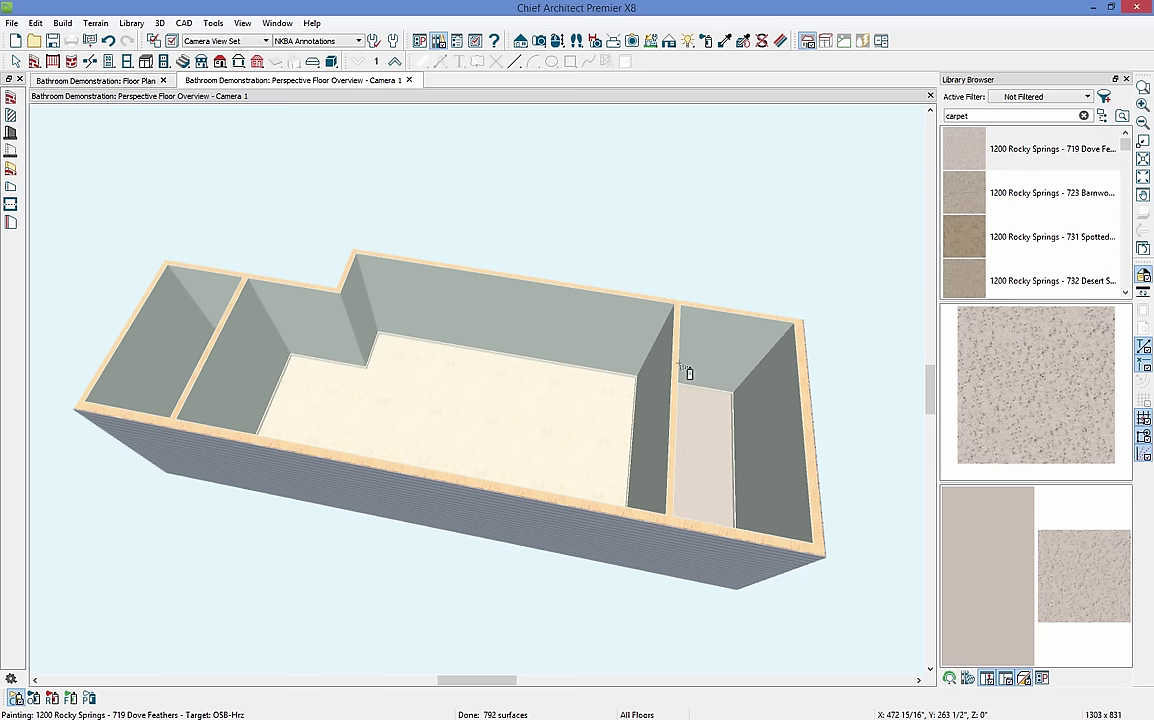
# - Apply the same Dove Feathers carpet to the west end room's floor, and close the library and camera view to return to the plan
pyautogui.click(557, 43)
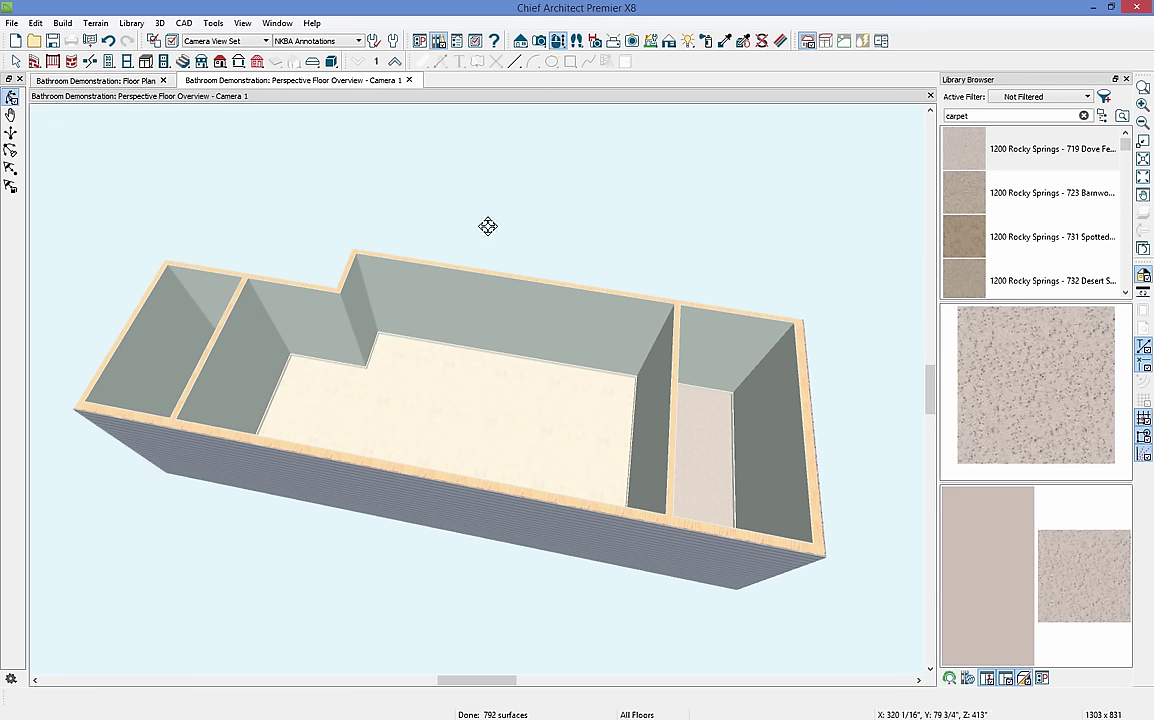
pyautogui.moveTo(327, 355); pyautogui.dragTo(440, 343)
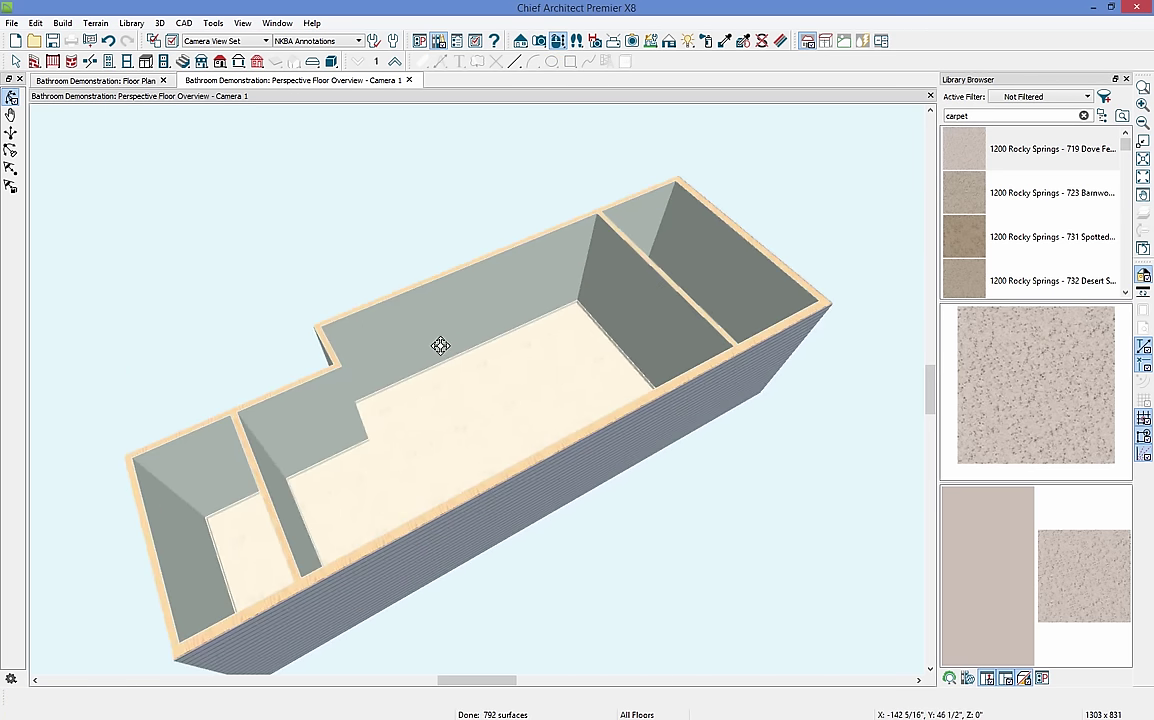
pyautogui.click(987, 152)
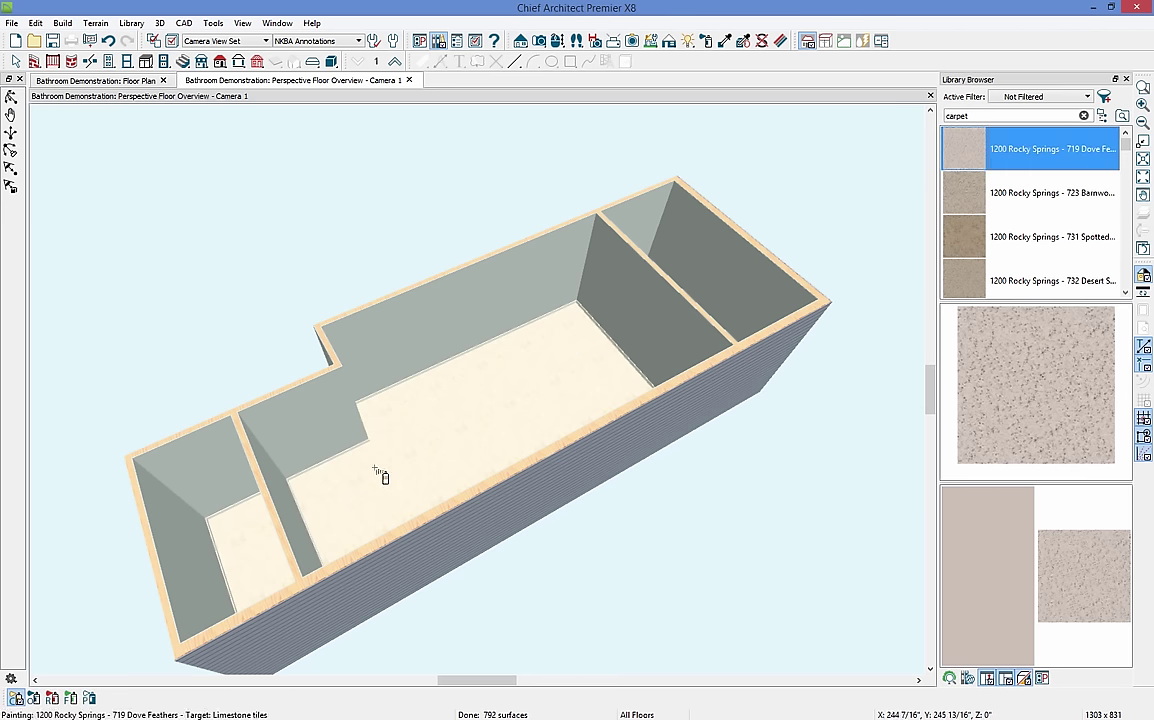
pyautogui.click(252, 540)
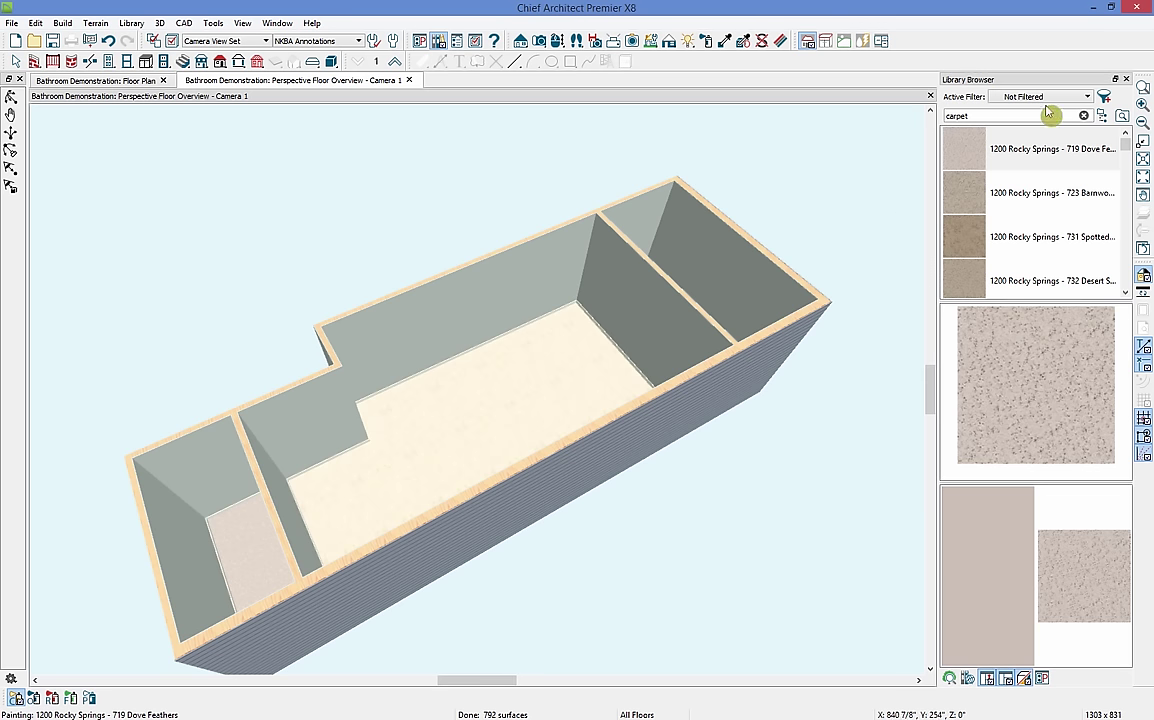
pyautogui.click(1127, 80)
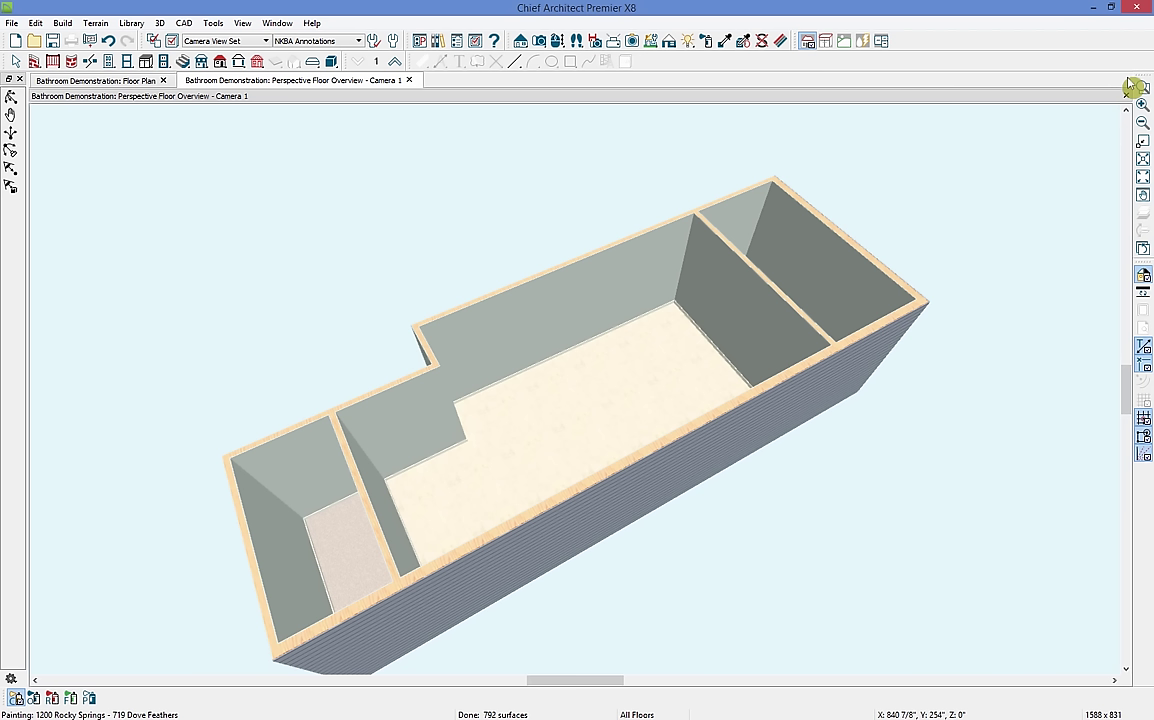
pyautogui.click(409, 80)
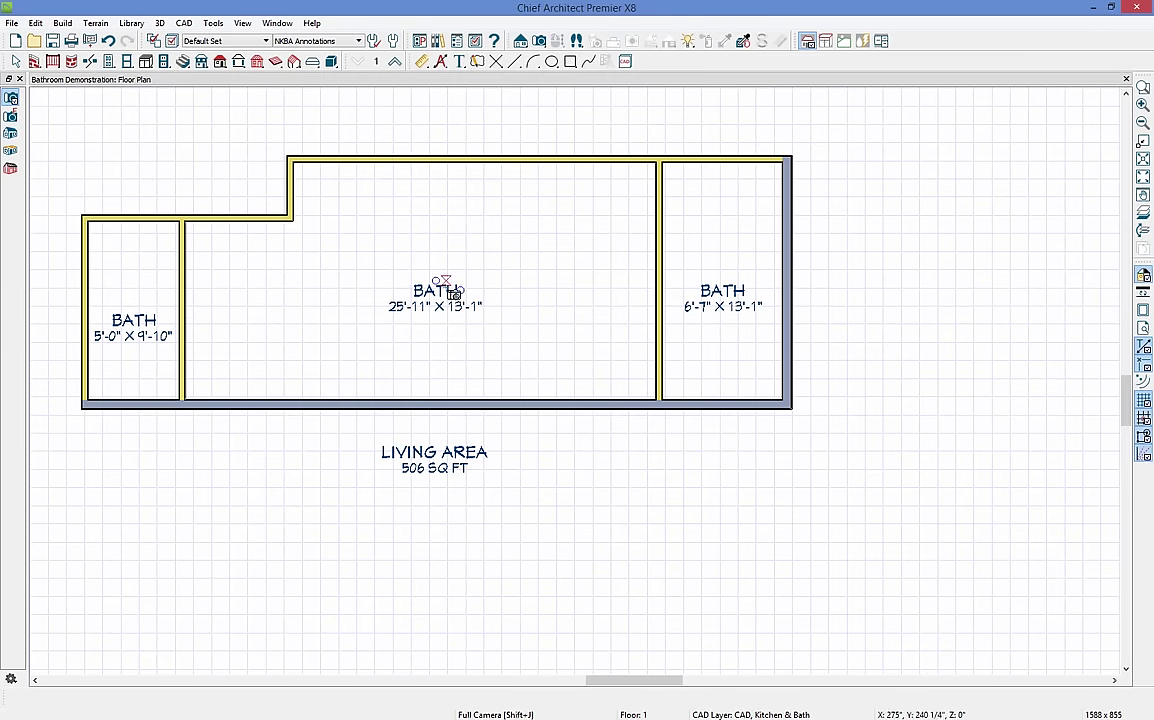
# - Turn off the display of the Room Labels and Rooms, Interior Dimensions layers for the plan's room labels
pyautogui.click(427, 298)
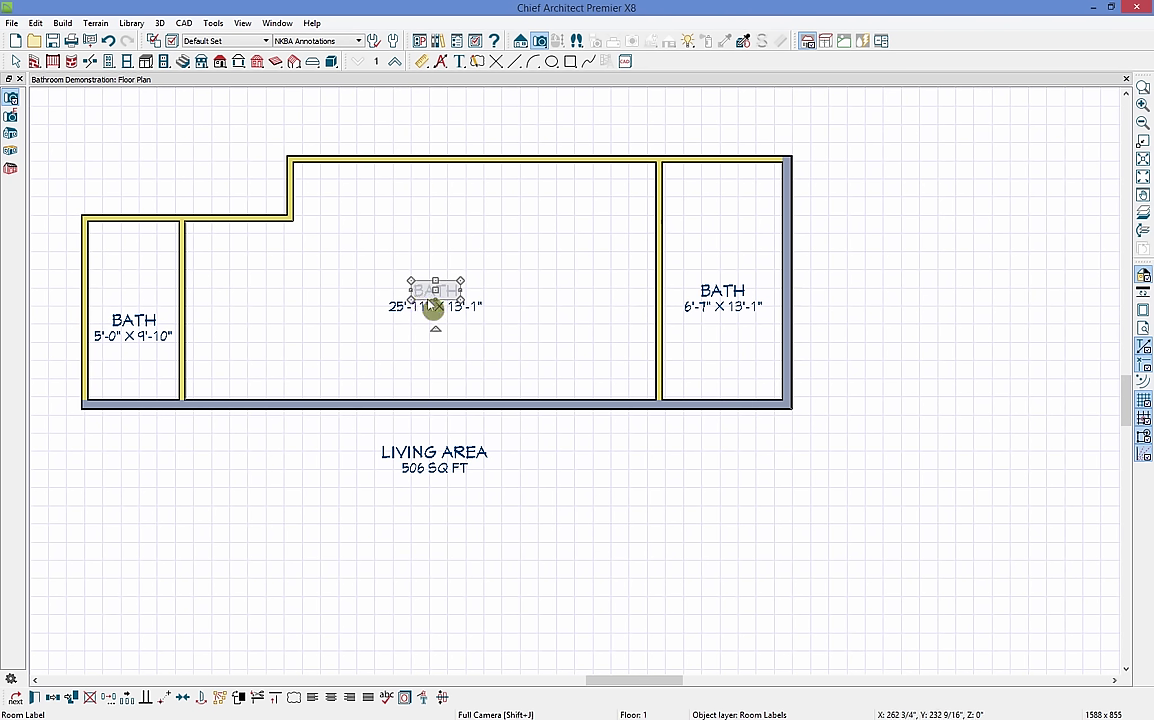
pyautogui.click(406, 699)
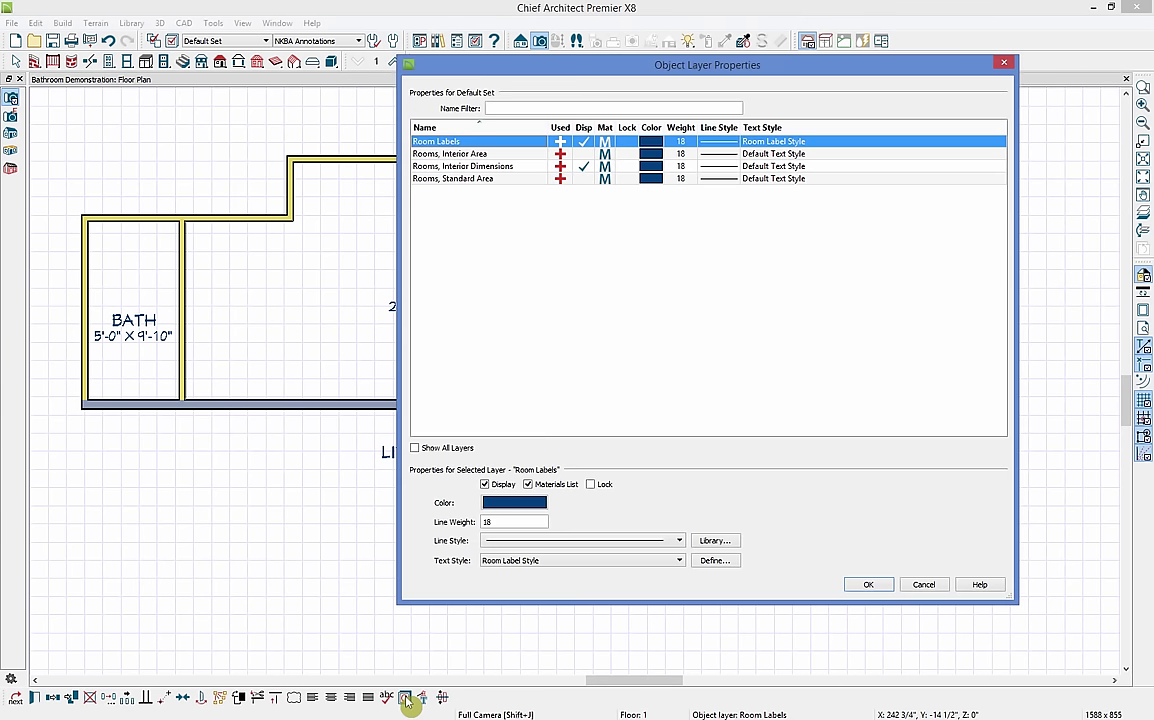
pyautogui.click(584, 142)
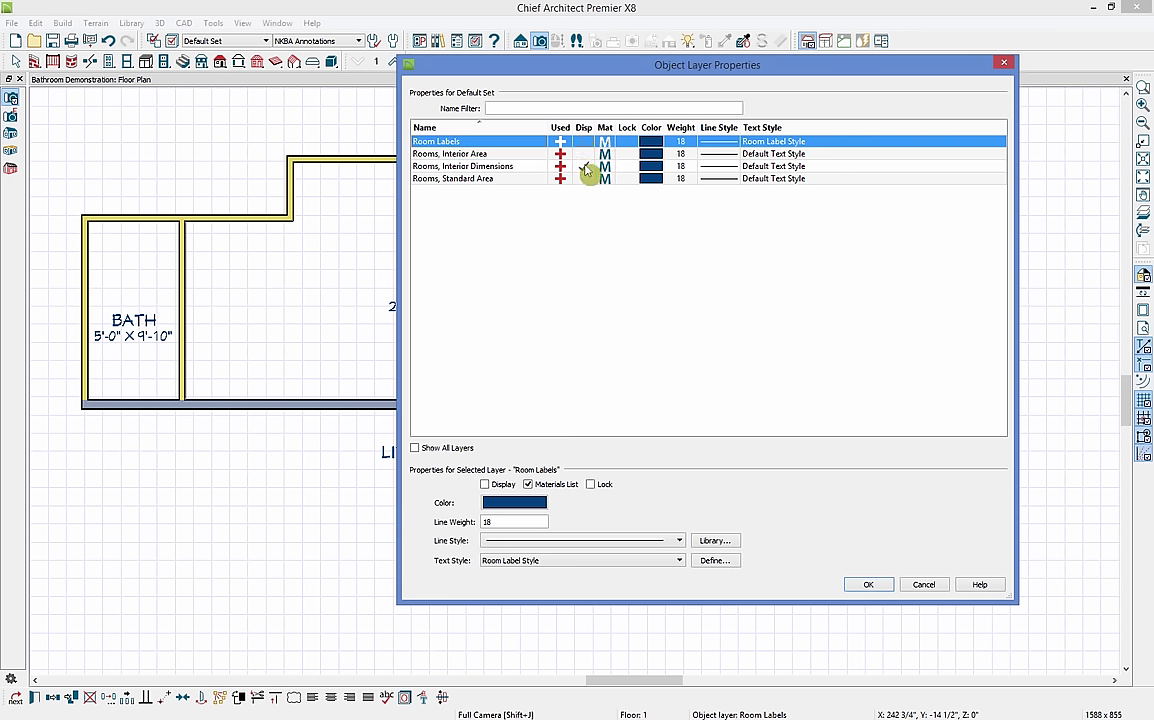
pyautogui.click(585, 166)
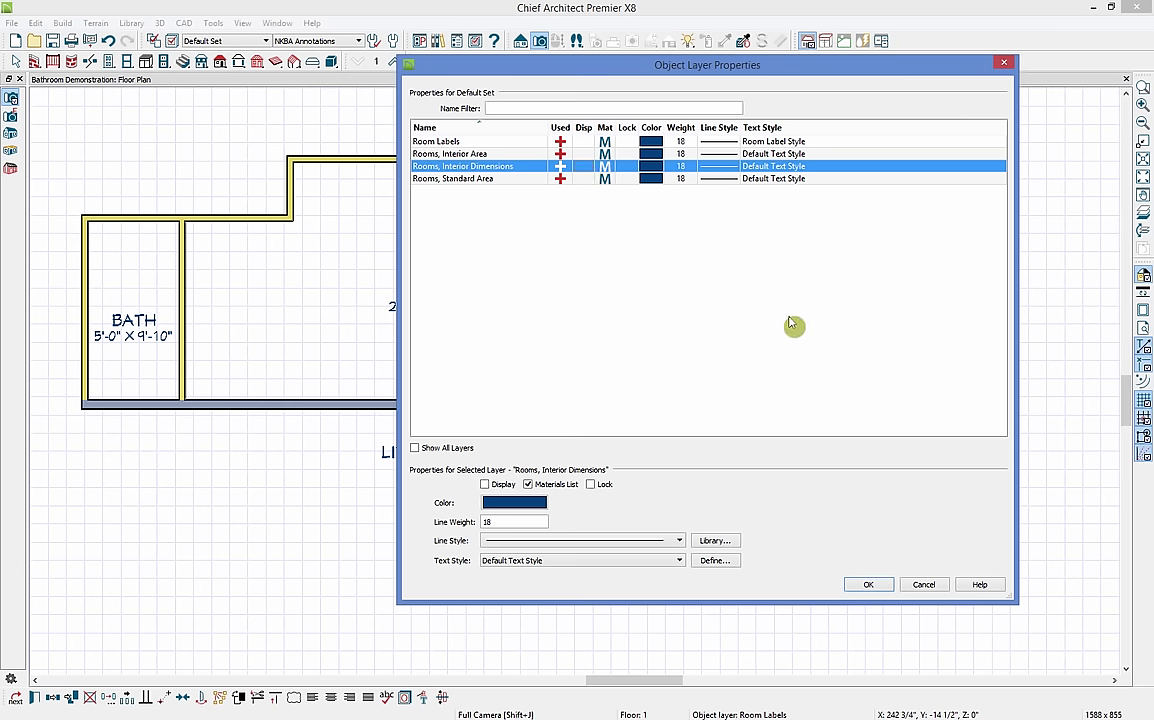
pyautogui.click(879, 590)
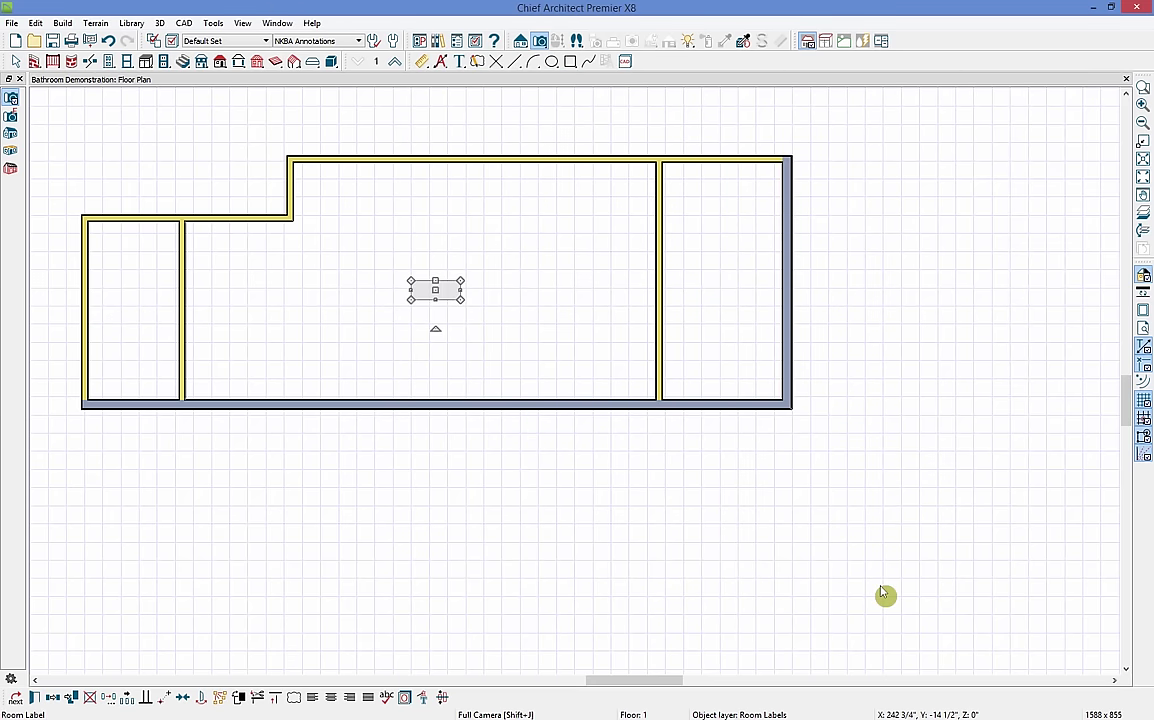
pyautogui.click(885, 595)
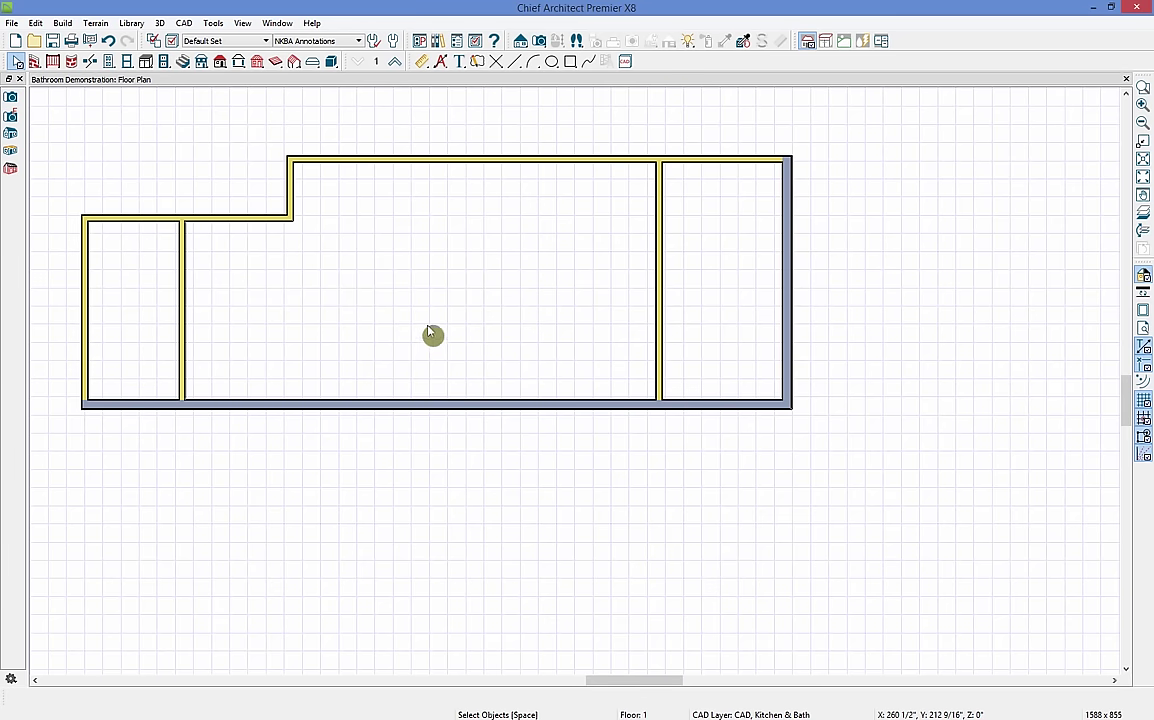
# - Draw straight interior walls from the east partition to the south wall, enclosing a small corner room about 88" wide
pyautogui.moveTo(440, 312); pyautogui.dragTo(474, 374, button='middle')
pyautogui.click(471, 386)
pyautogui.scroll(1, 452, 377)
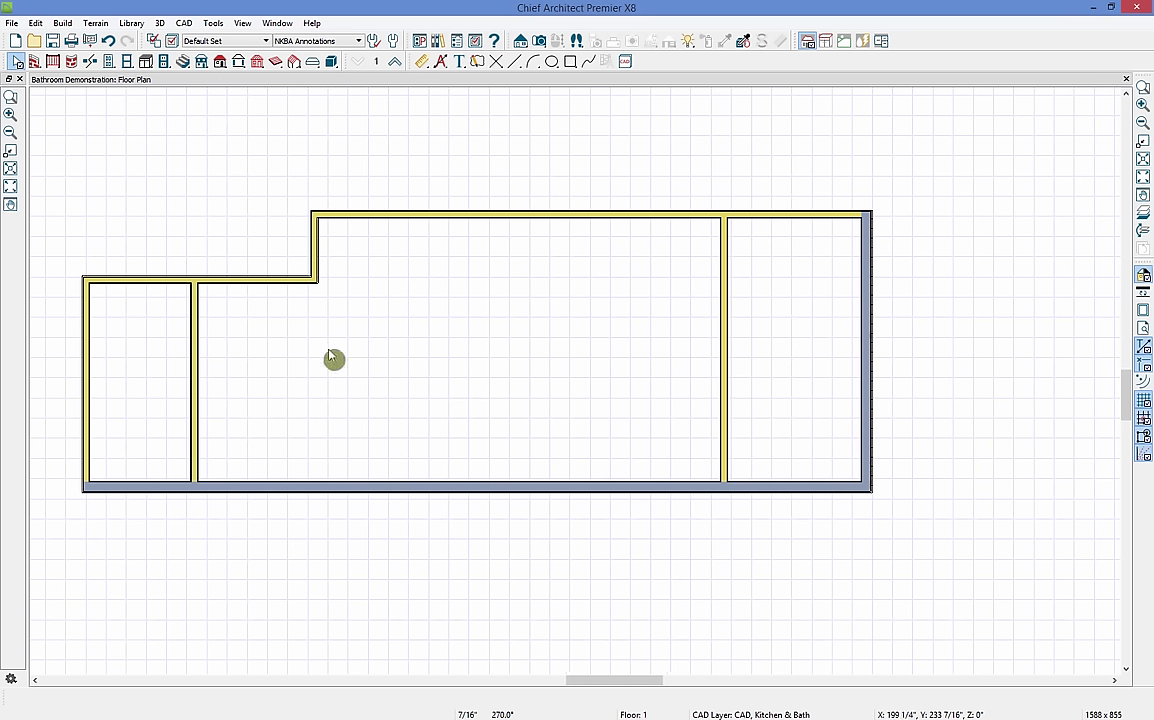
pyautogui.click(36, 62)
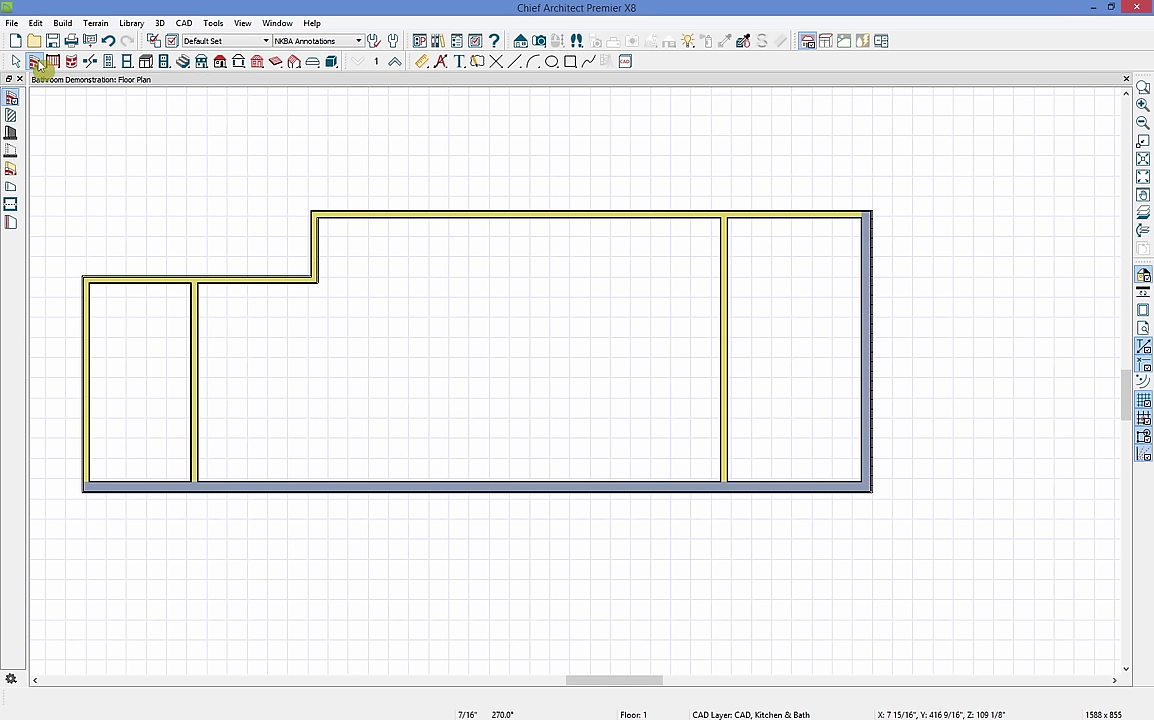
pyautogui.click(11, 115)
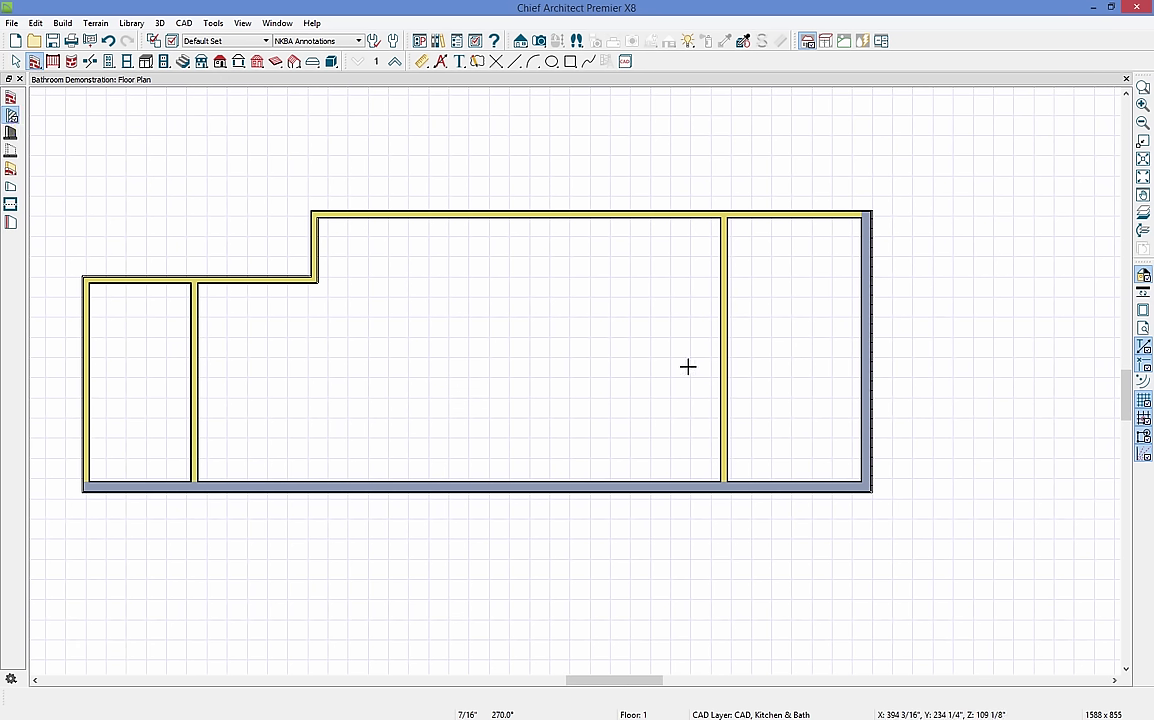
pyautogui.moveTo(724, 366); pyautogui.dragTo(575, 483)
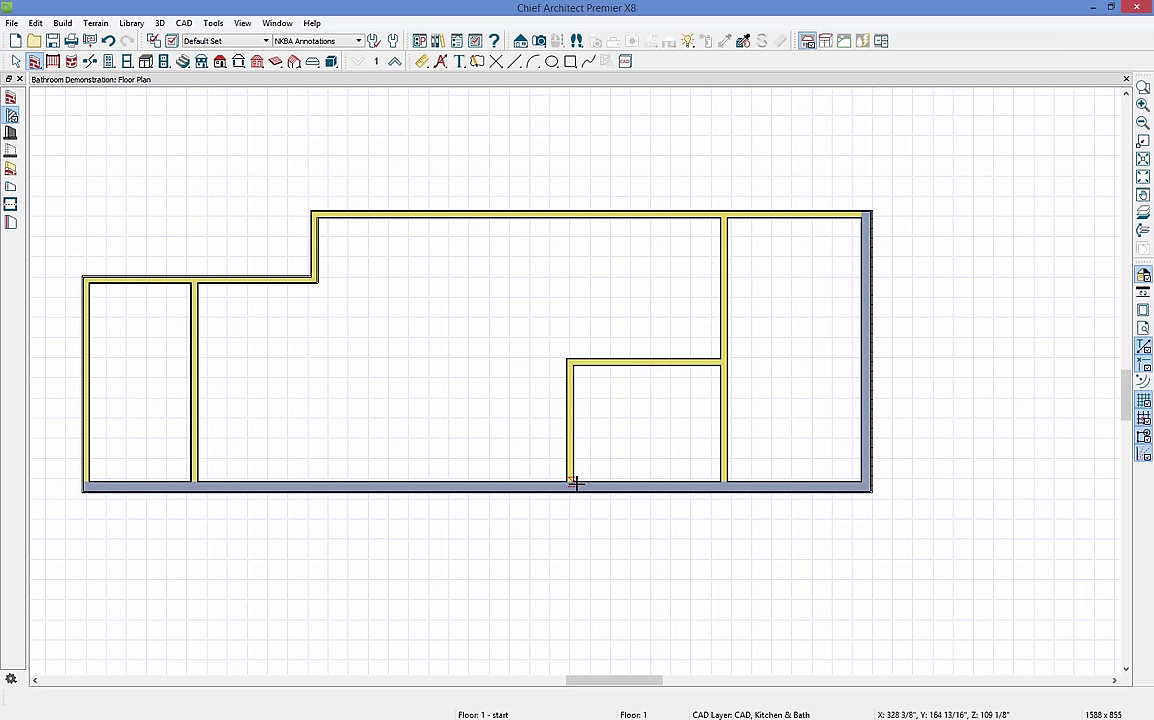
# - Set the length of the east exterior wall to 164"
pyautogui.click(868, 243)
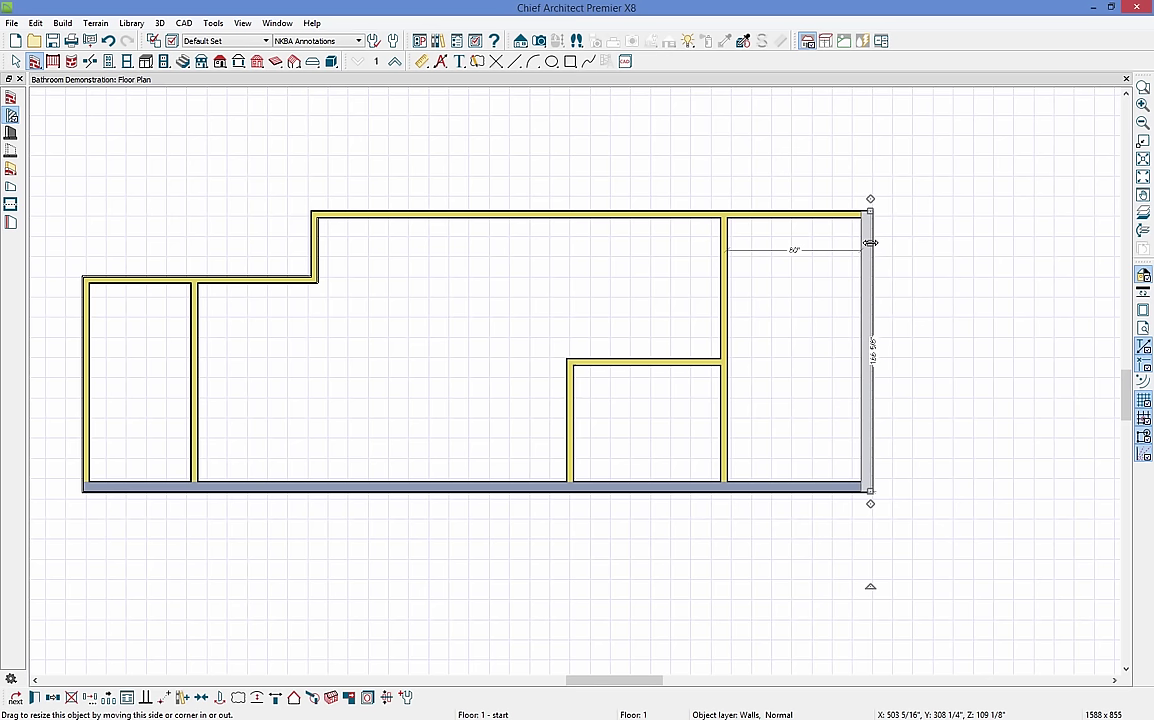
pyautogui.scroll(1, 920, 350)
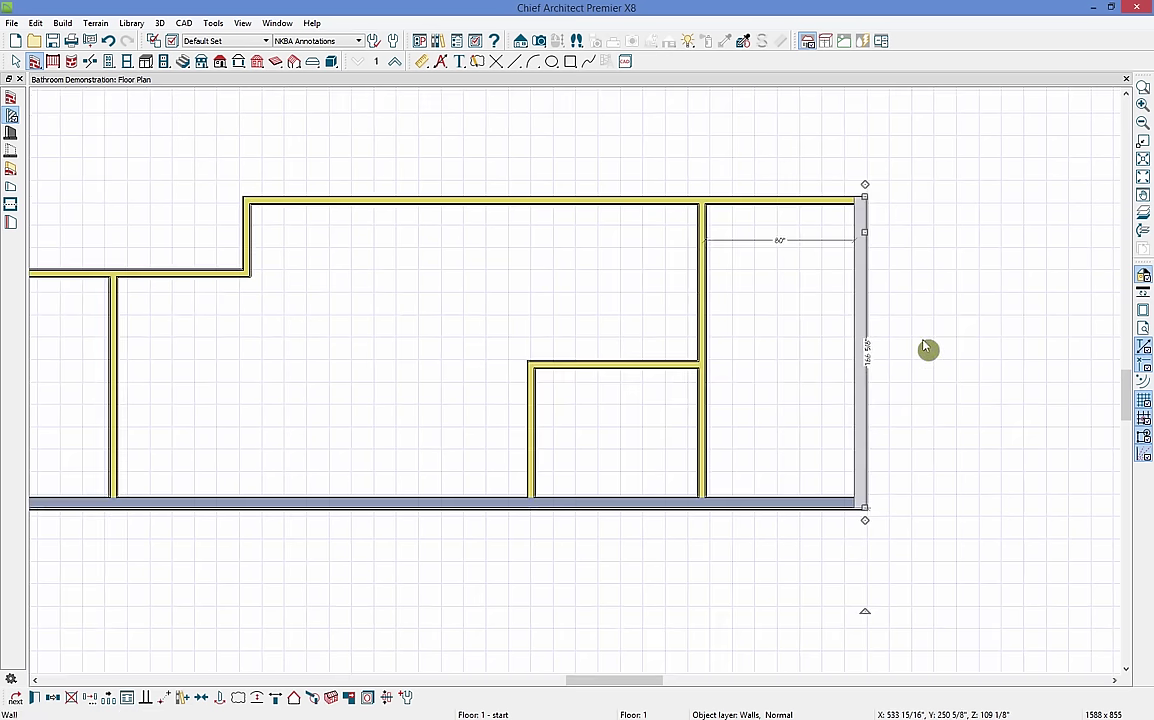
pyautogui.scroll(2, 928, 348)
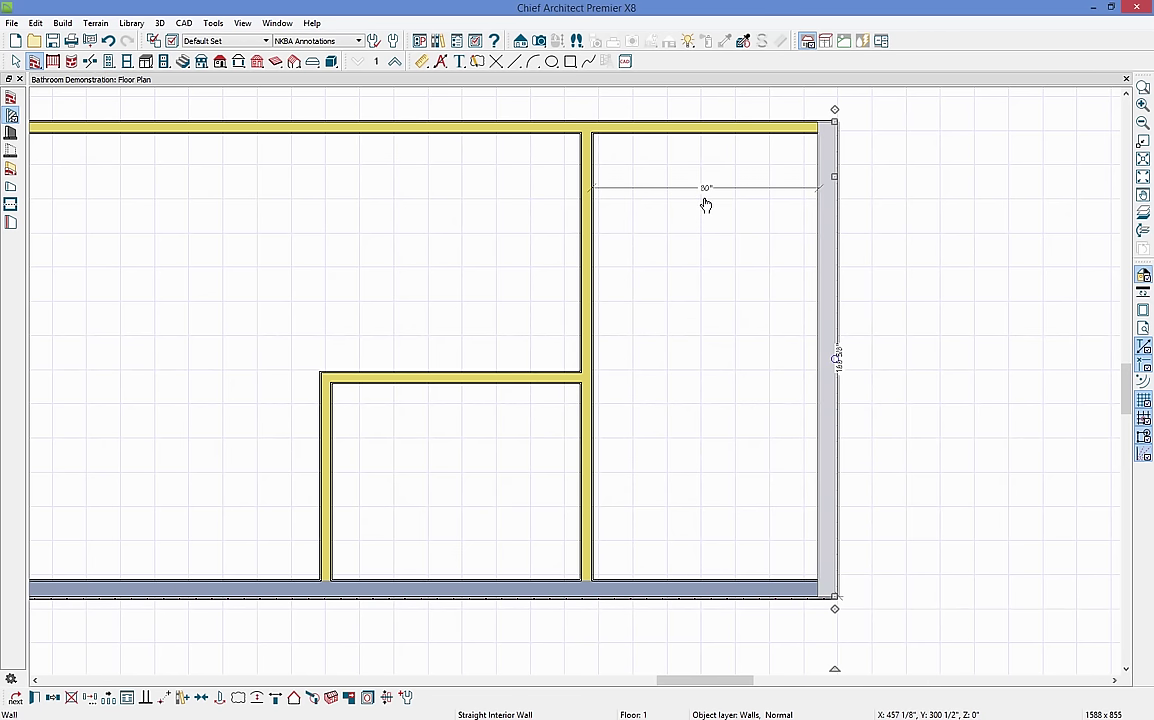
pyautogui.click(726, 277)
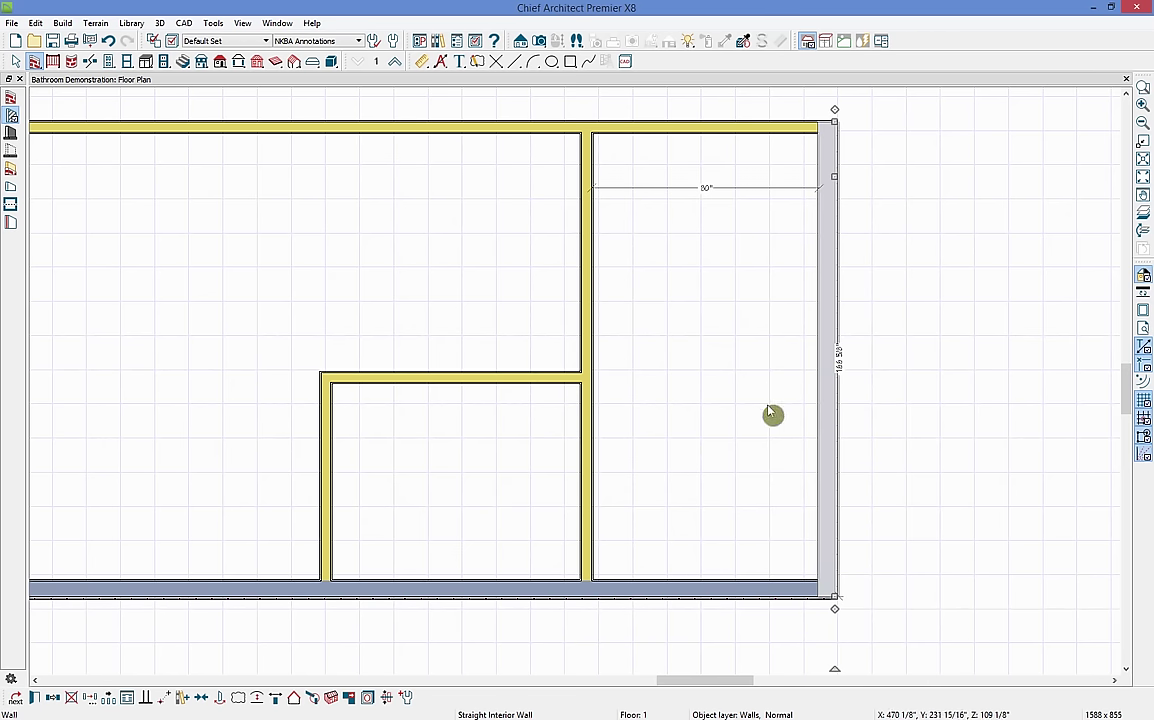
pyautogui.click(839, 366)
pyautogui.click(843, 373)
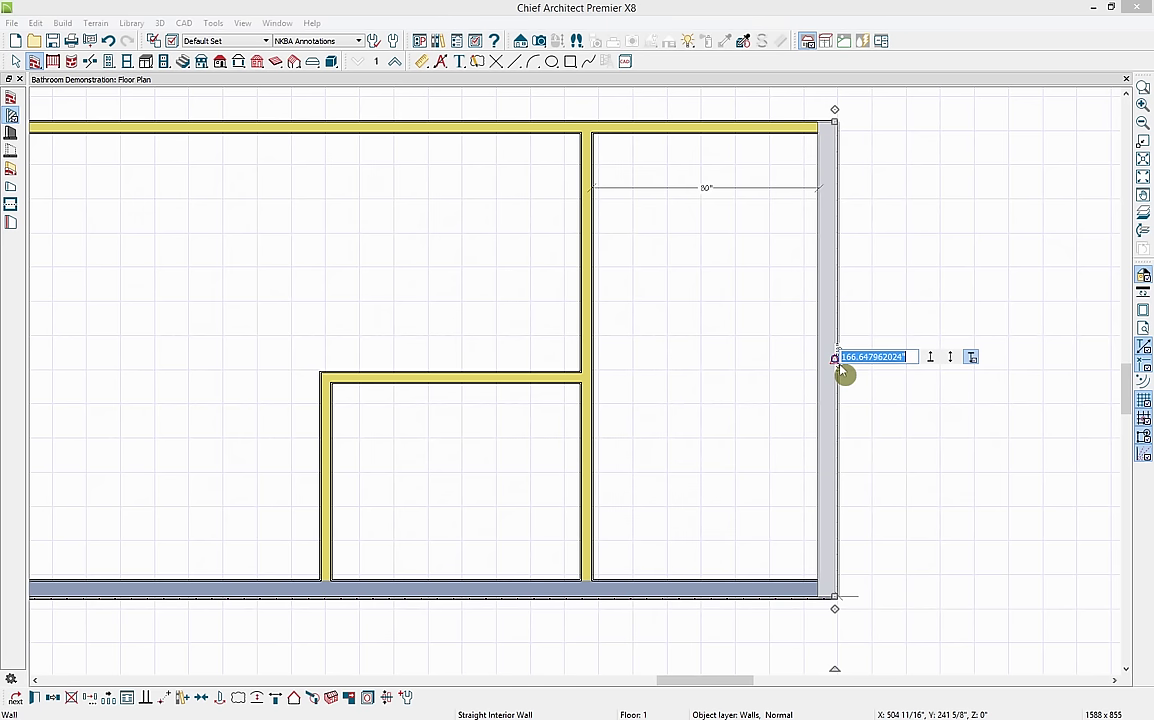
pyautogui.write('164')
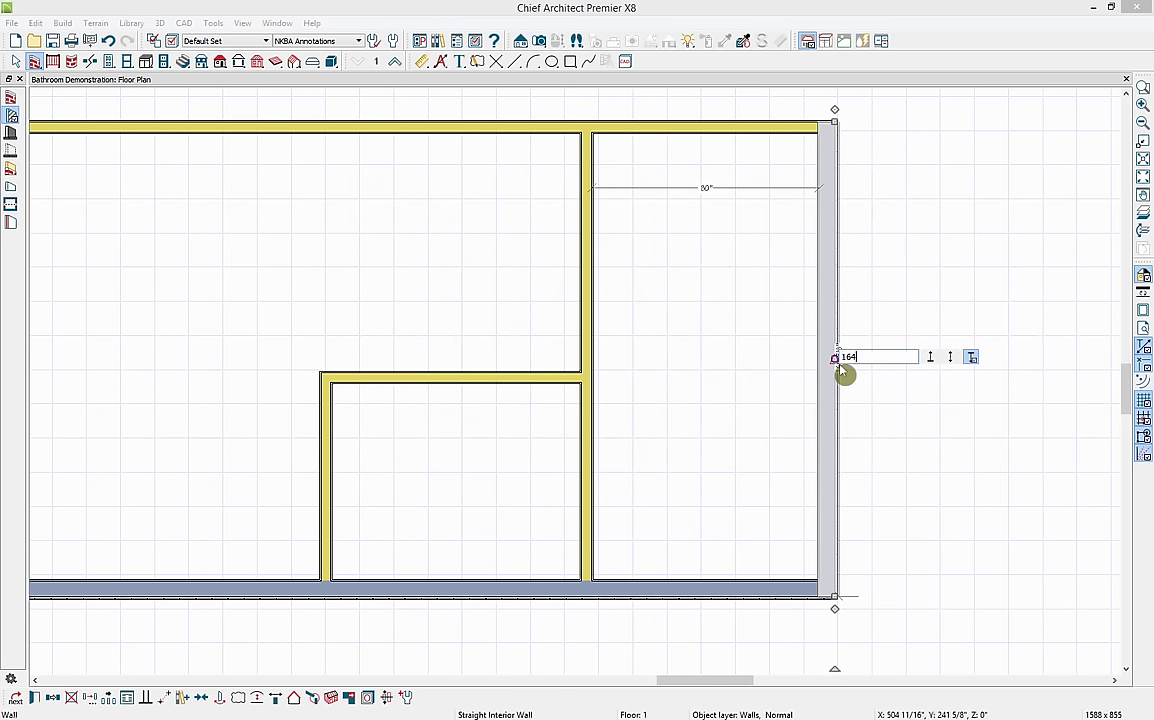
pyautogui.click(972, 358)
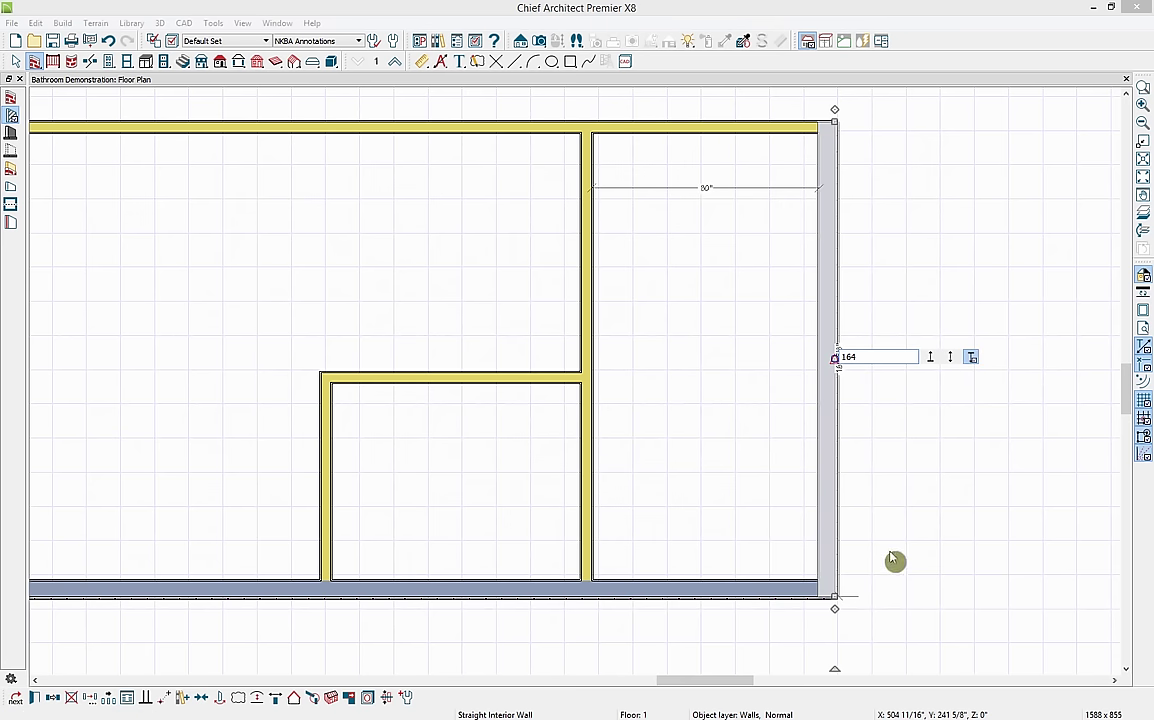
pyautogui.press('Return')
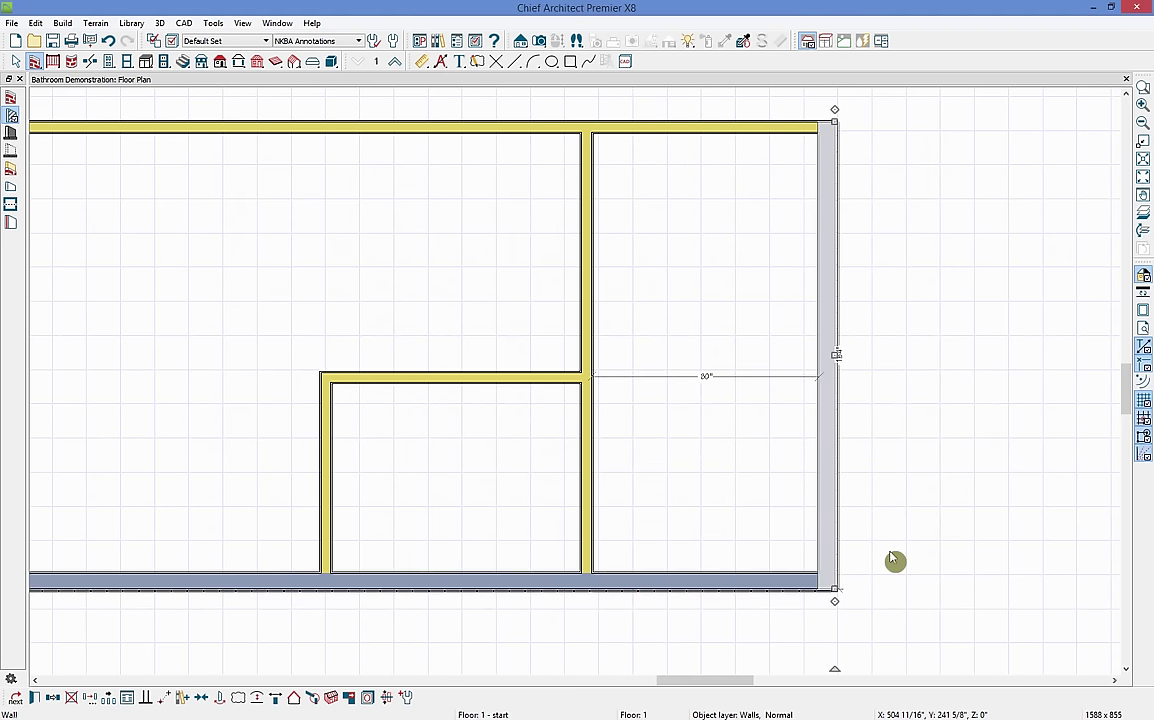
# - Place the east exterior wall 100.5" from the east partition
pyautogui.click(705, 380)
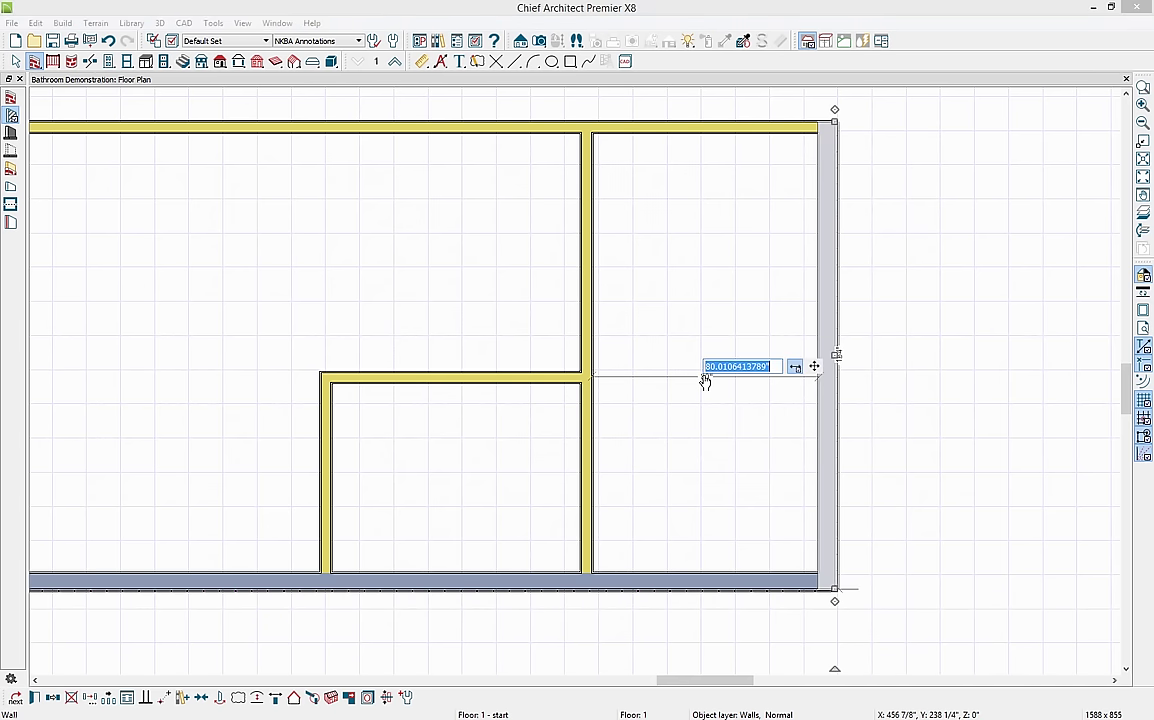
pyautogui.write('100.5')
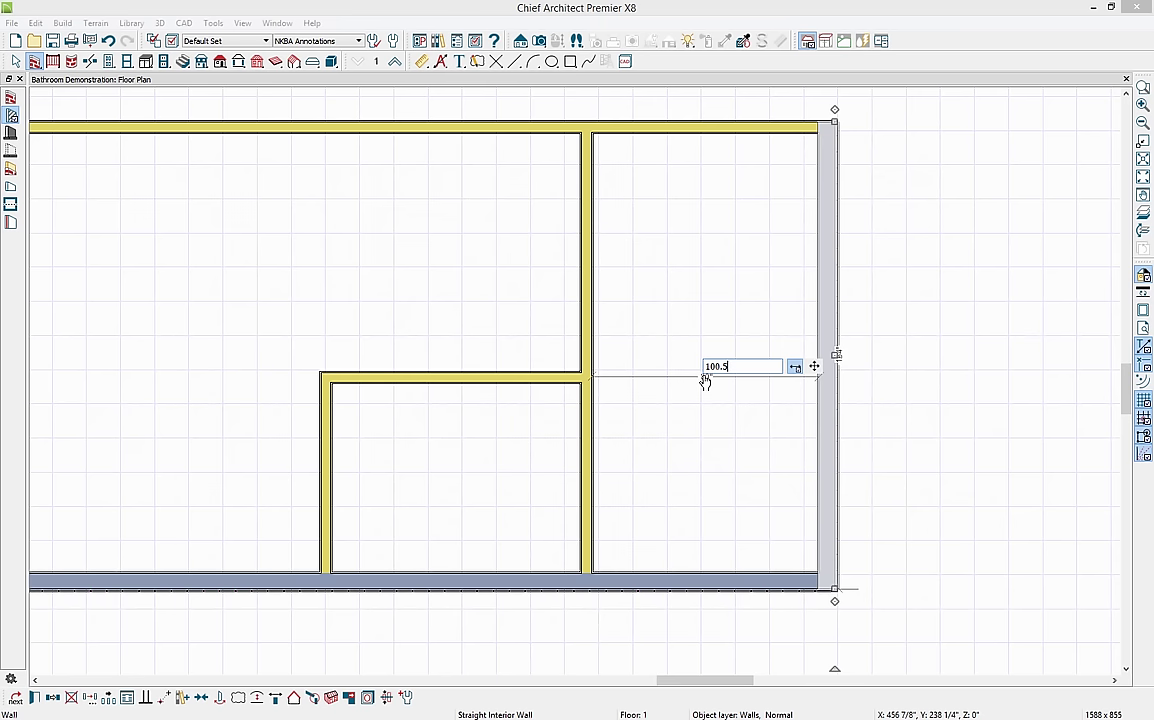
pyautogui.press('Return')
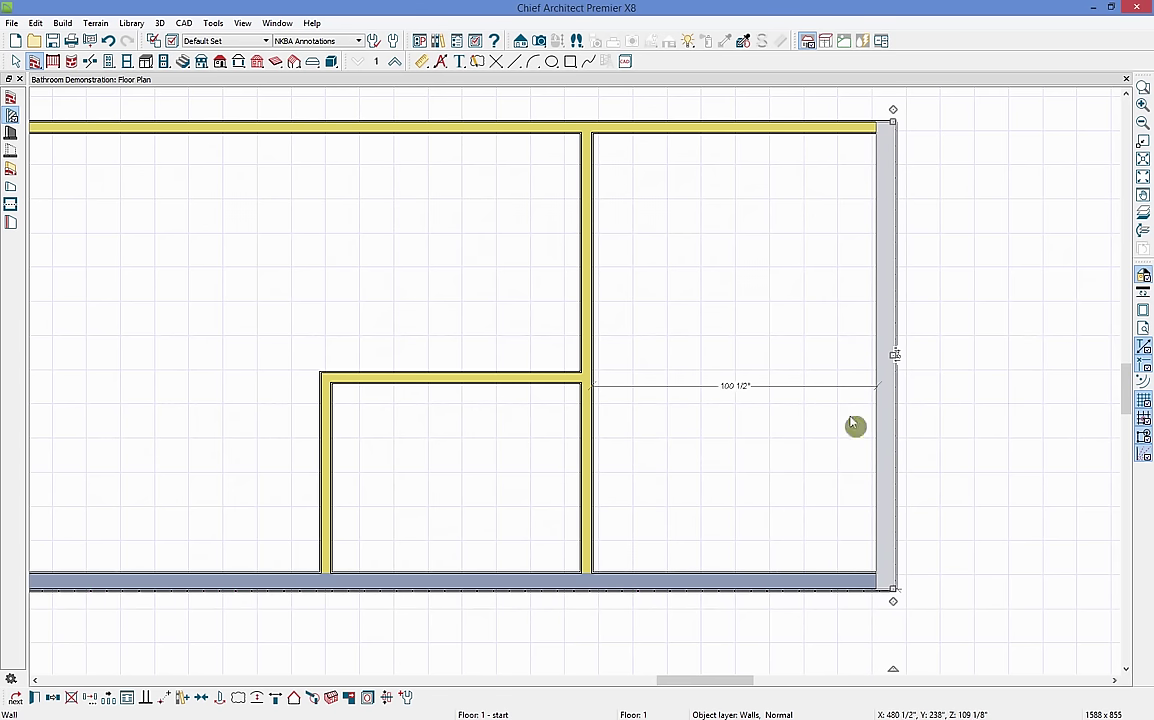
# - Place the small corner room's north wall 62.5" from the south wall and set that wall's length to 66"
pyautogui.scroll(-4, 1080, 472)
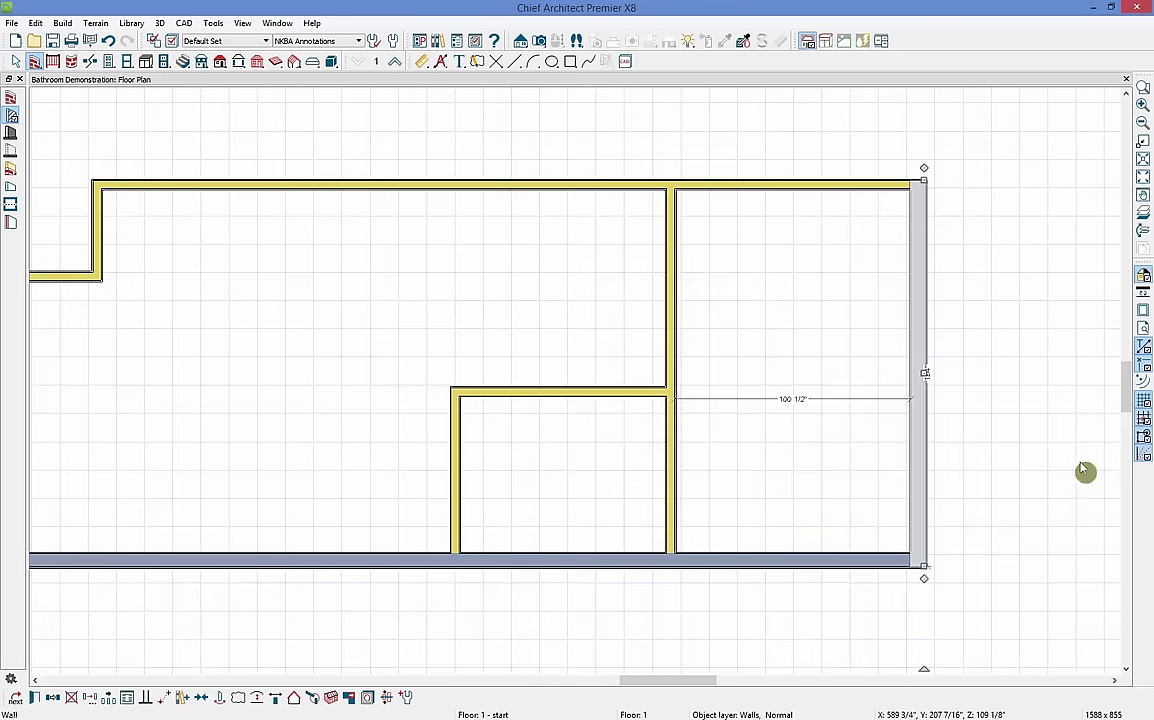
pyautogui.click(731, 415)
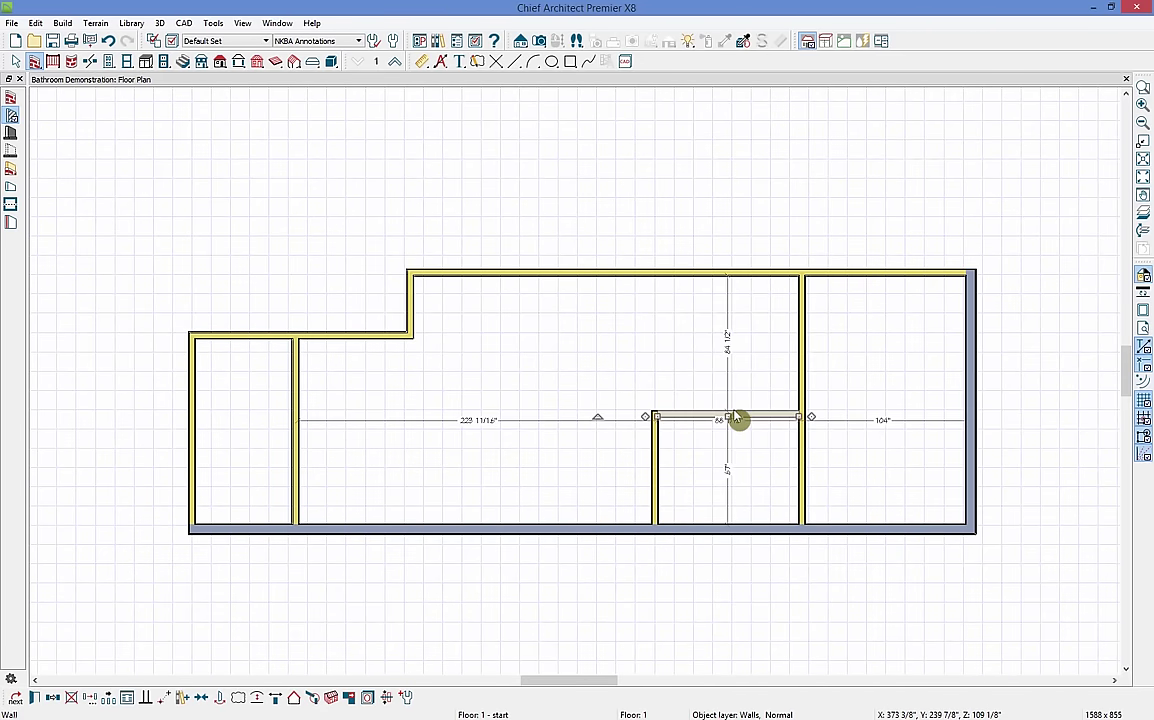
pyautogui.click(728, 478)
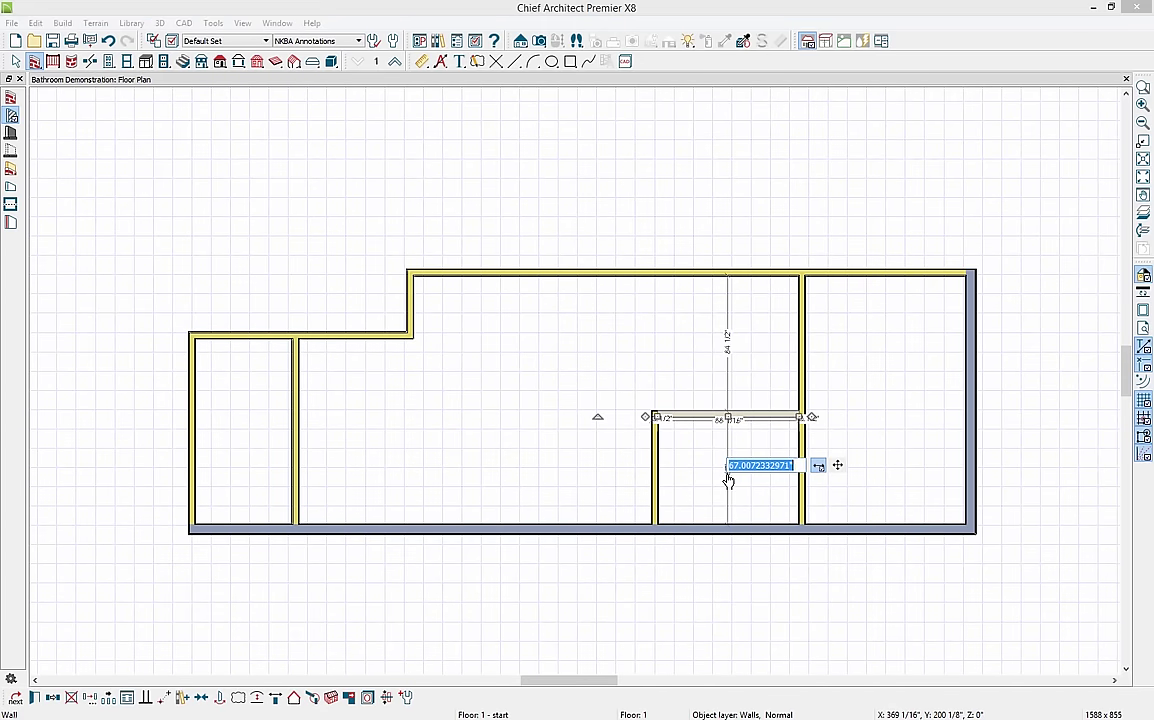
pyautogui.write('62.5')
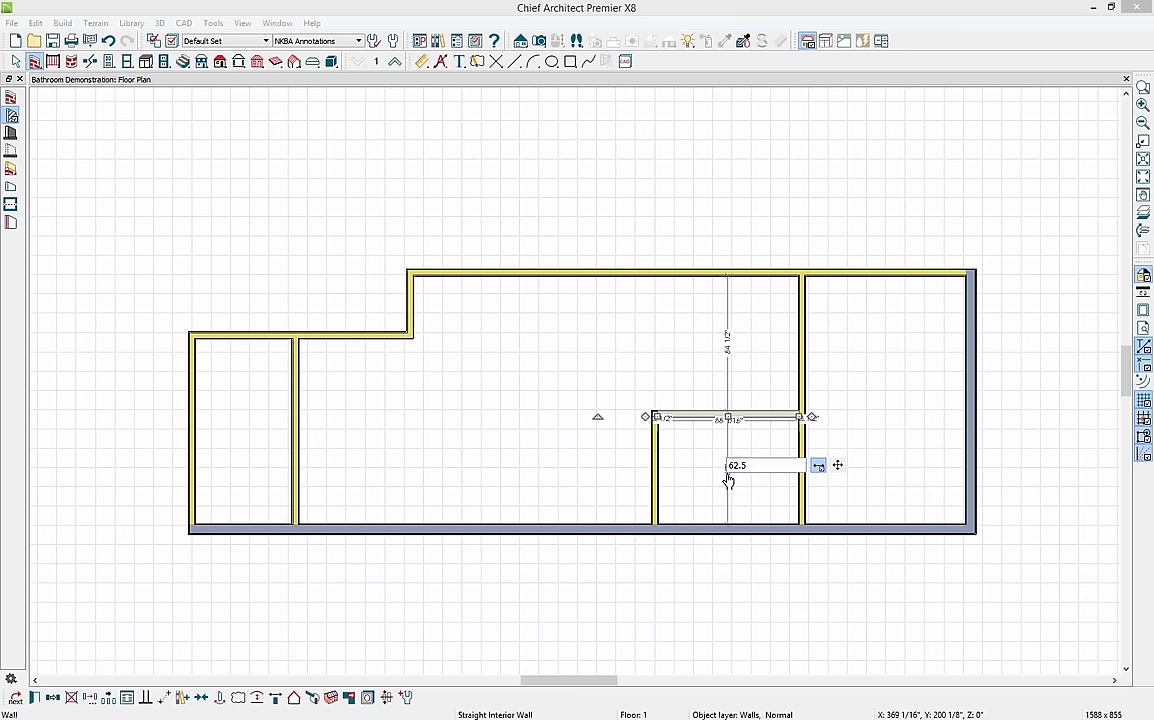
pyautogui.press('Return')
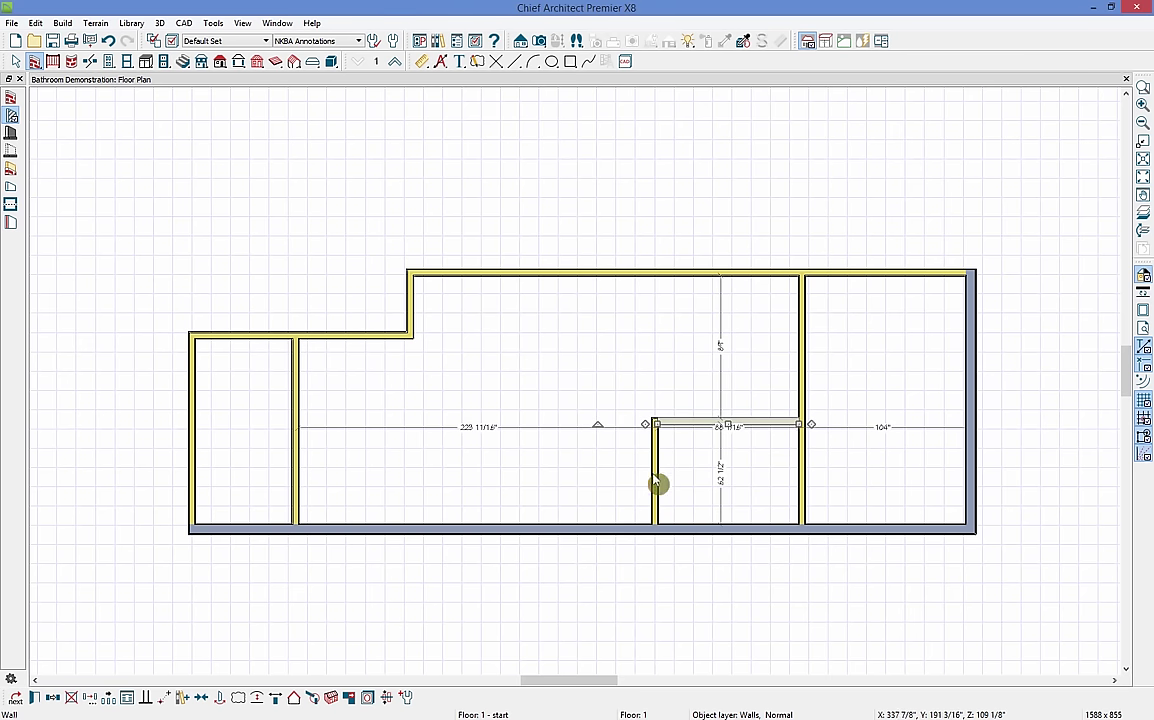
pyautogui.click(728, 428)
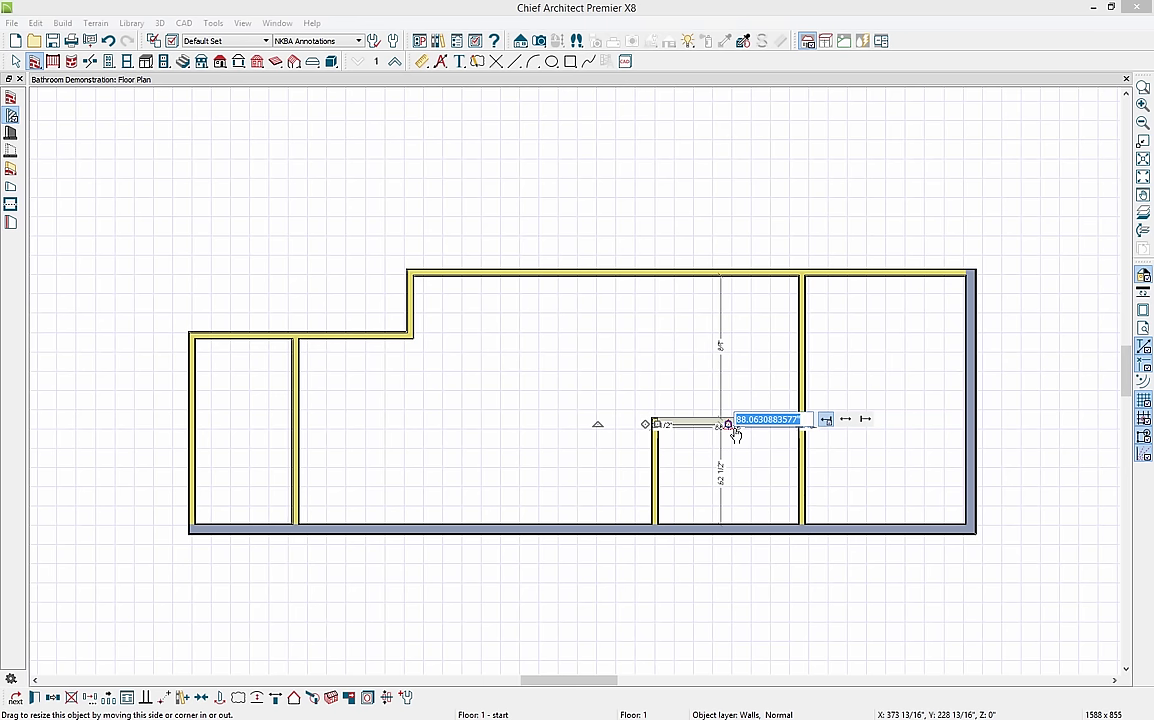
pyautogui.write('66')
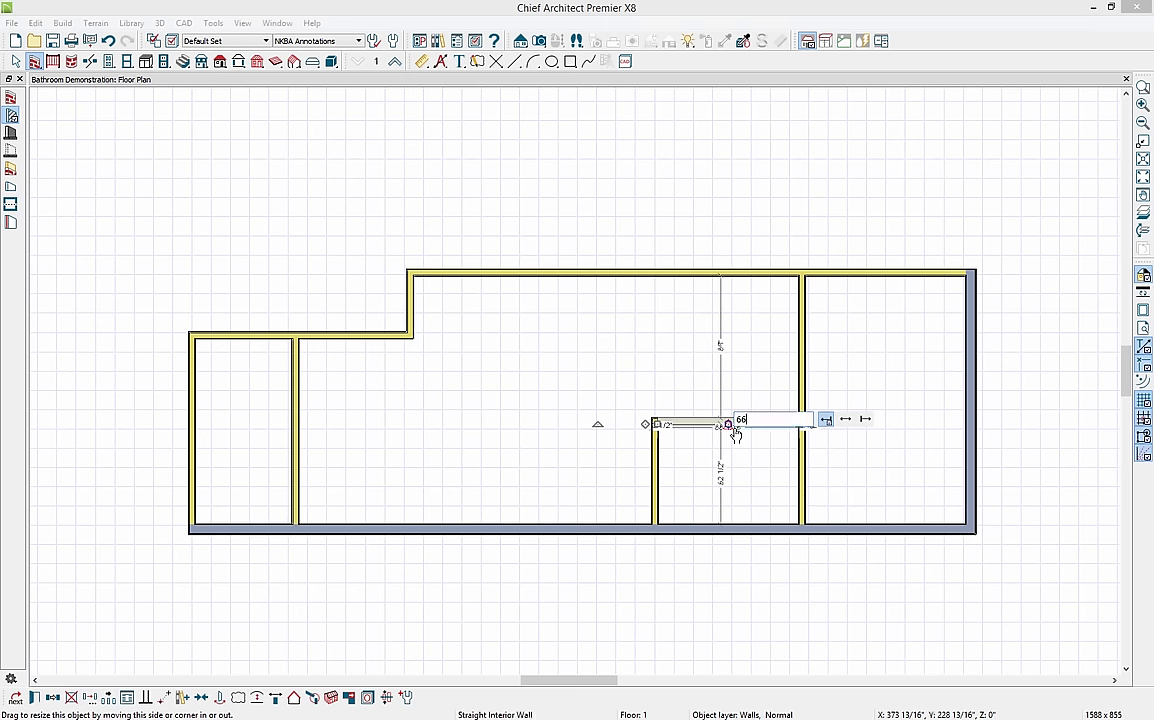
pyautogui.press('Return')
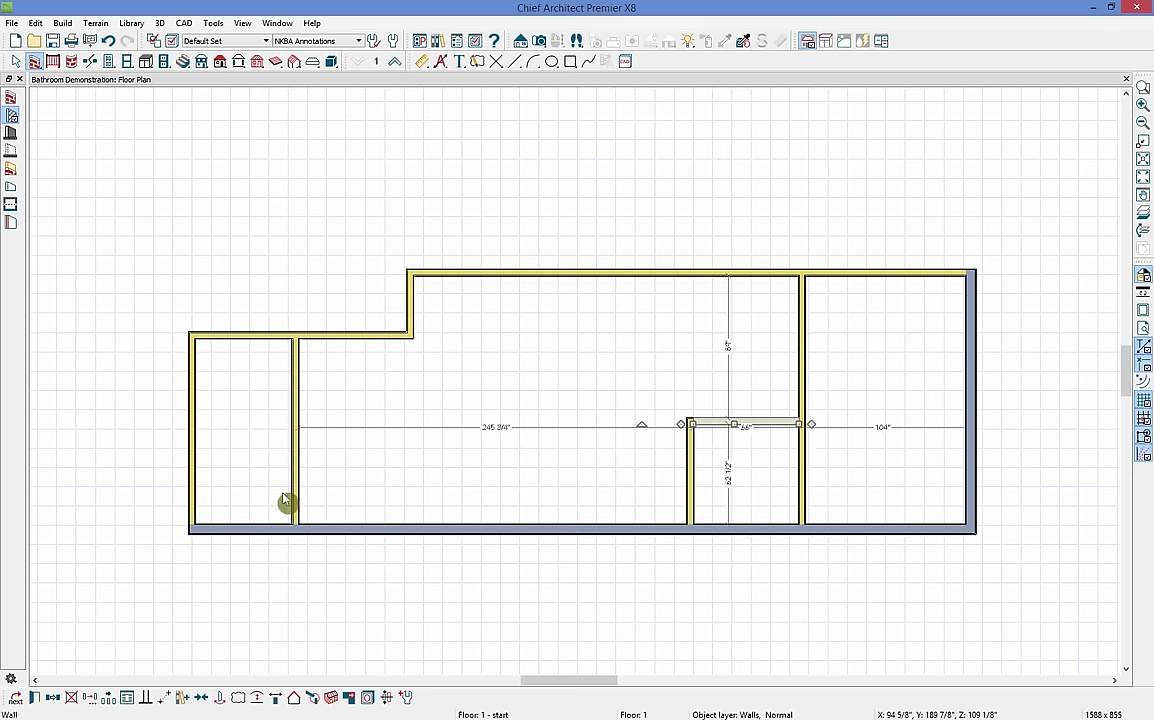
# - Set the length of the south exterior wall to 460 7/8", shifting the plan's west end
pyautogui.click(272, 532)
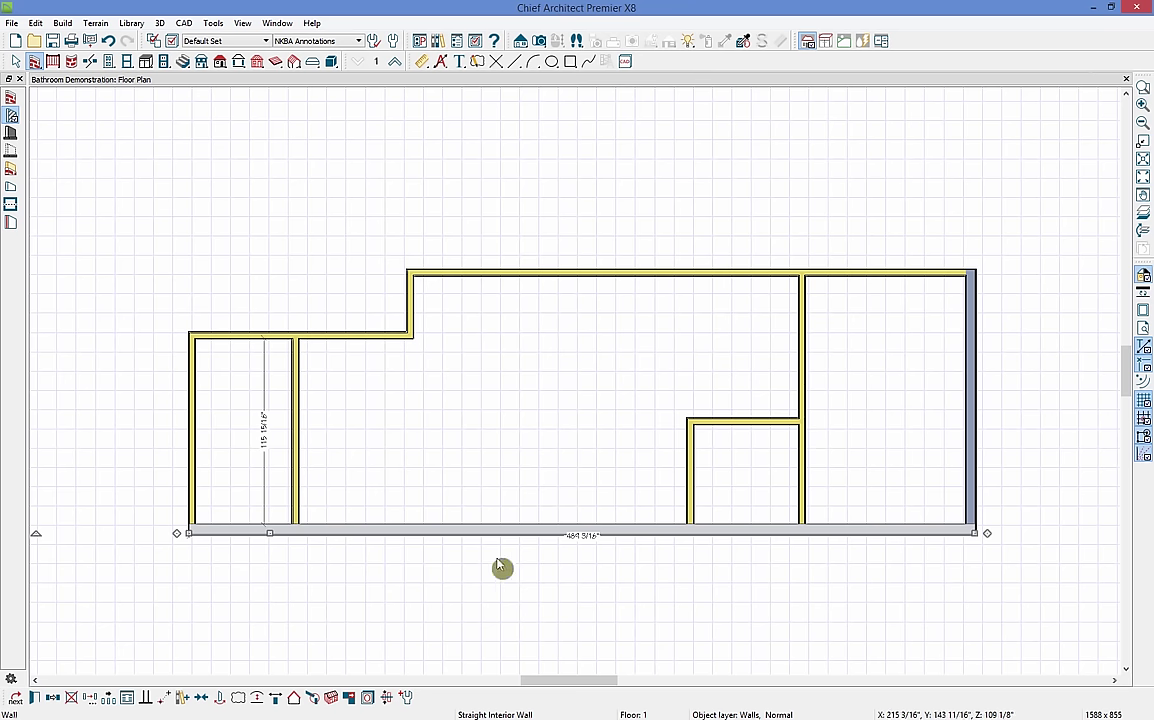
pyautogui.click(586, 537)
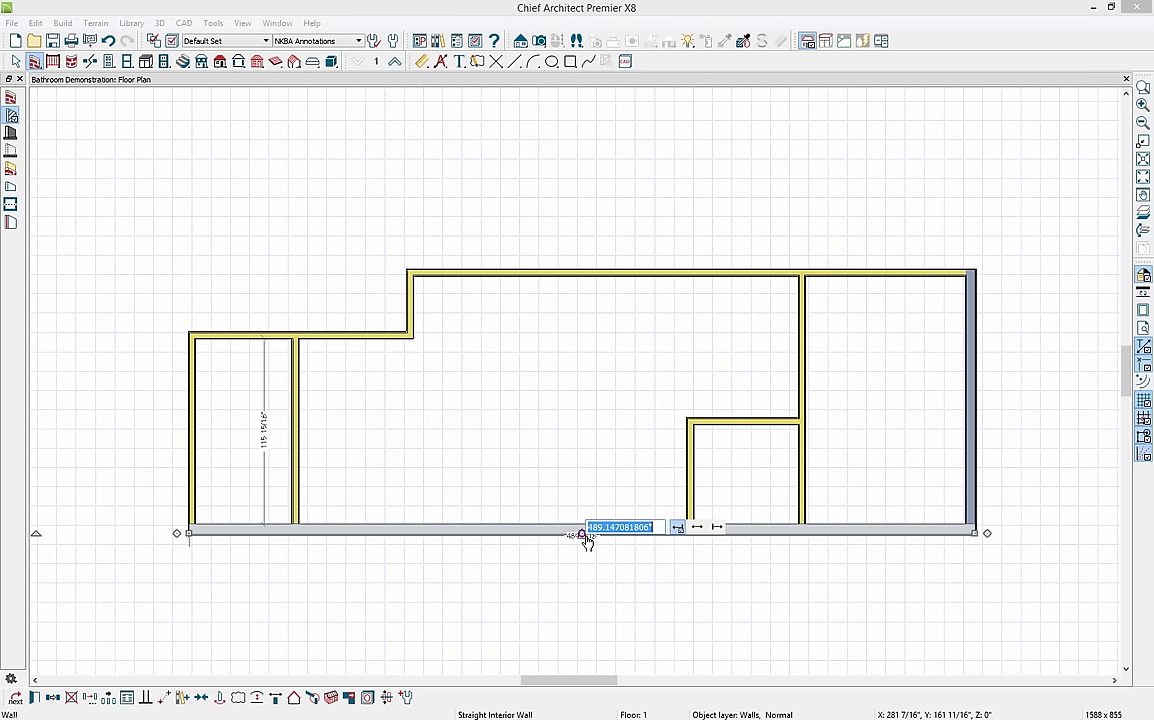
pyautogui.write('460 7/8')
pyautogui.press('Return')
# - Place the west partition 95" from the west end wall
pyautogui.click(309, 477)
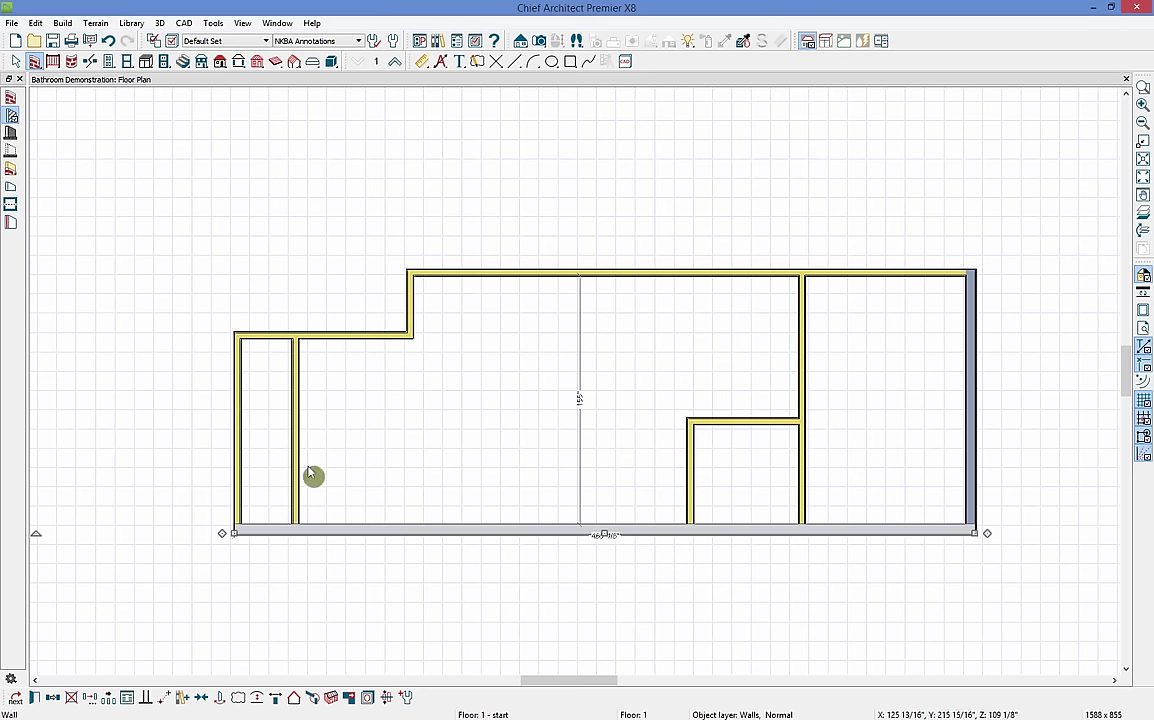
pyautogui.click(268, 484)
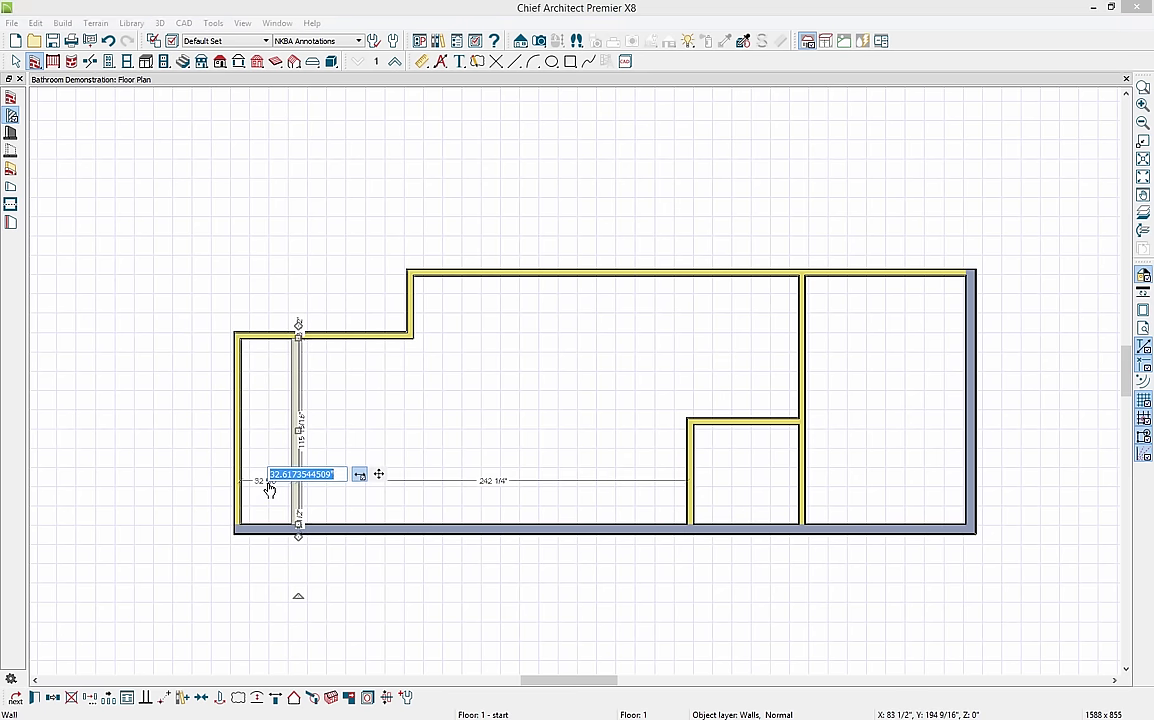
pyautogui.write('95')
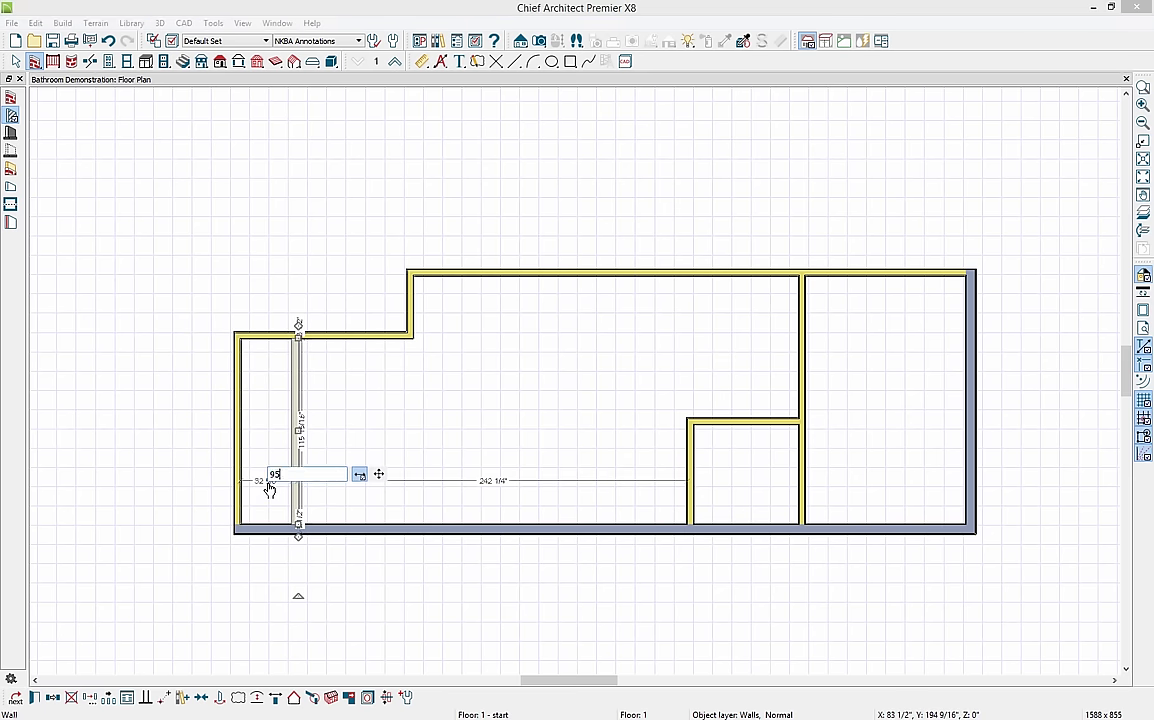
pyautogui.press('Return')
# - Place the west room's north wall 138" from the south exterior wall
pyautogui.click(371, 336)
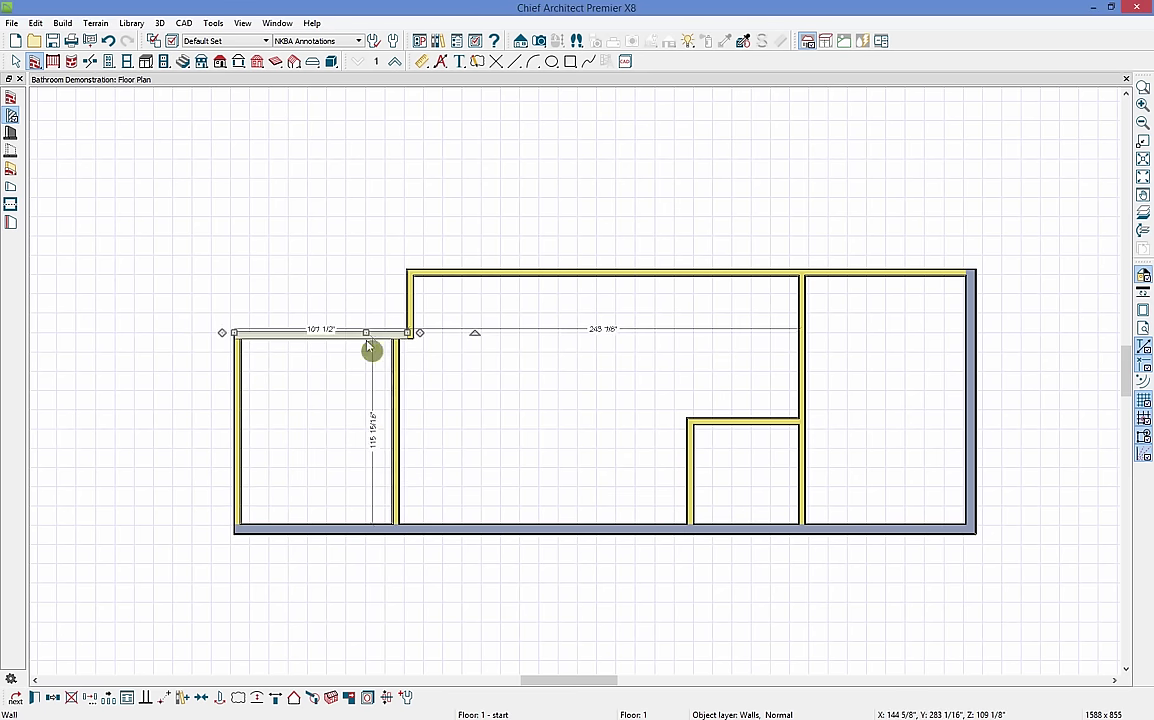
pyautogui.click(371, 440)
pyautogui.write('13')
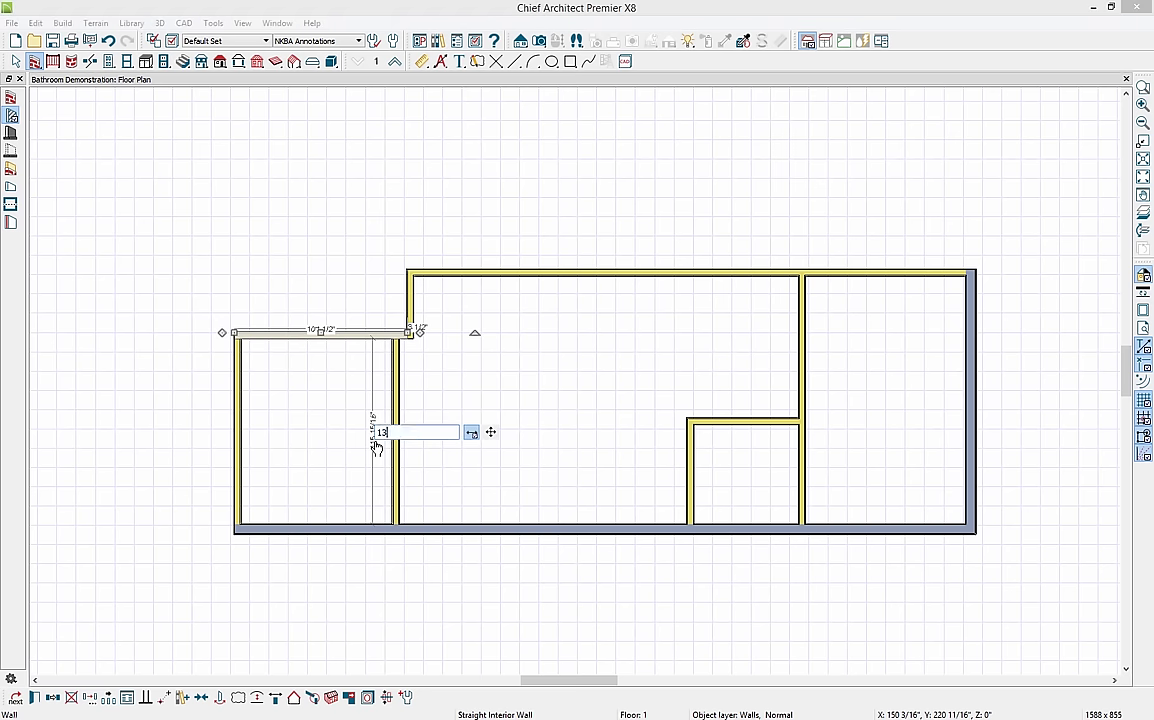
pyautogui.write('8')
pyautogui.press('Return')
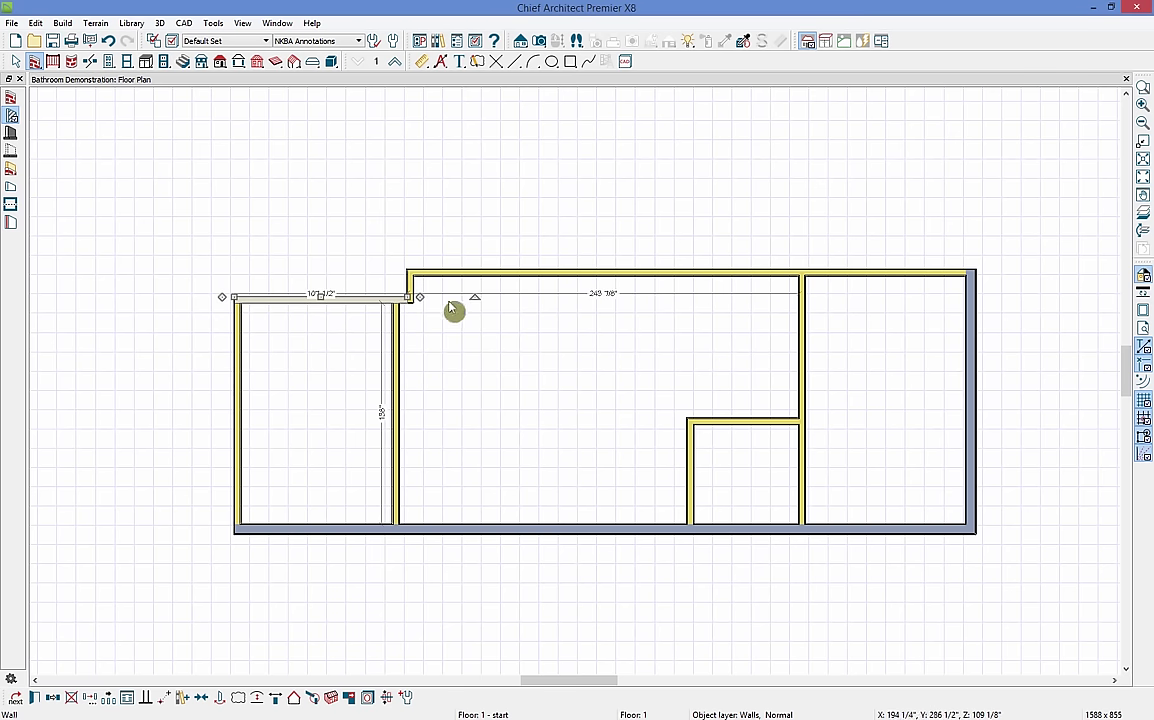
# - Set the length of the short jog wall between the two north walls to 25"
pyautogui.click(407, 286)
pyautogui.click(406, 289)
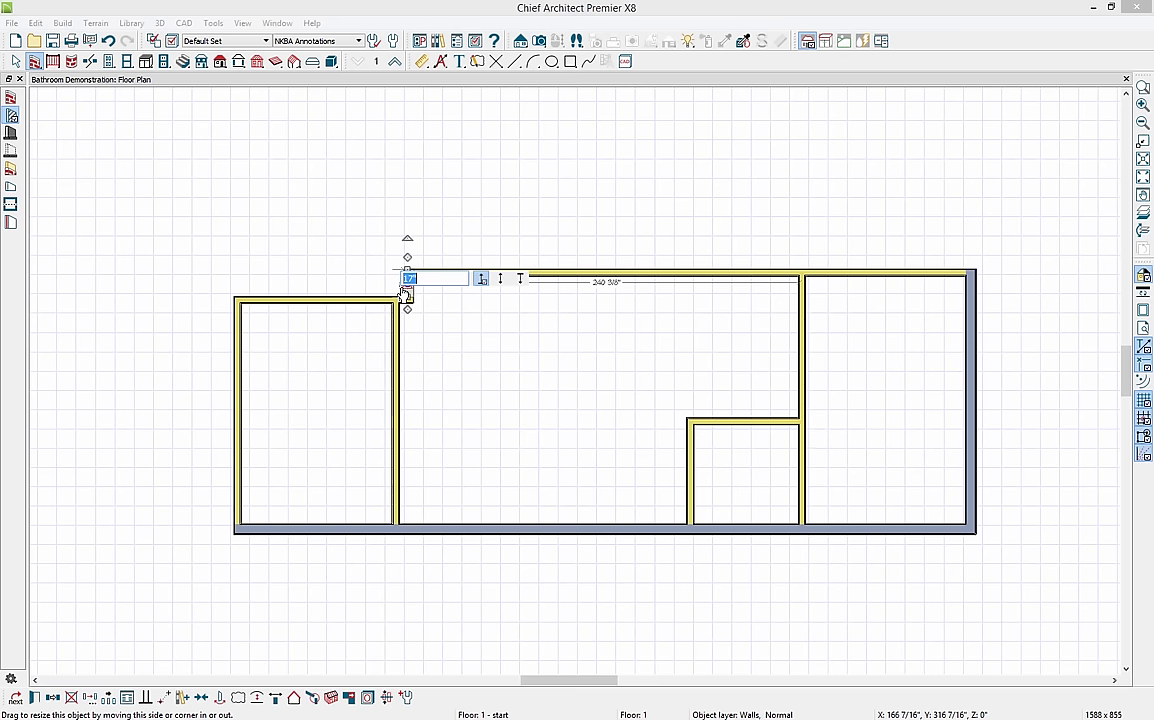
pyautogui.write('25')
pyautogui.press('Return')
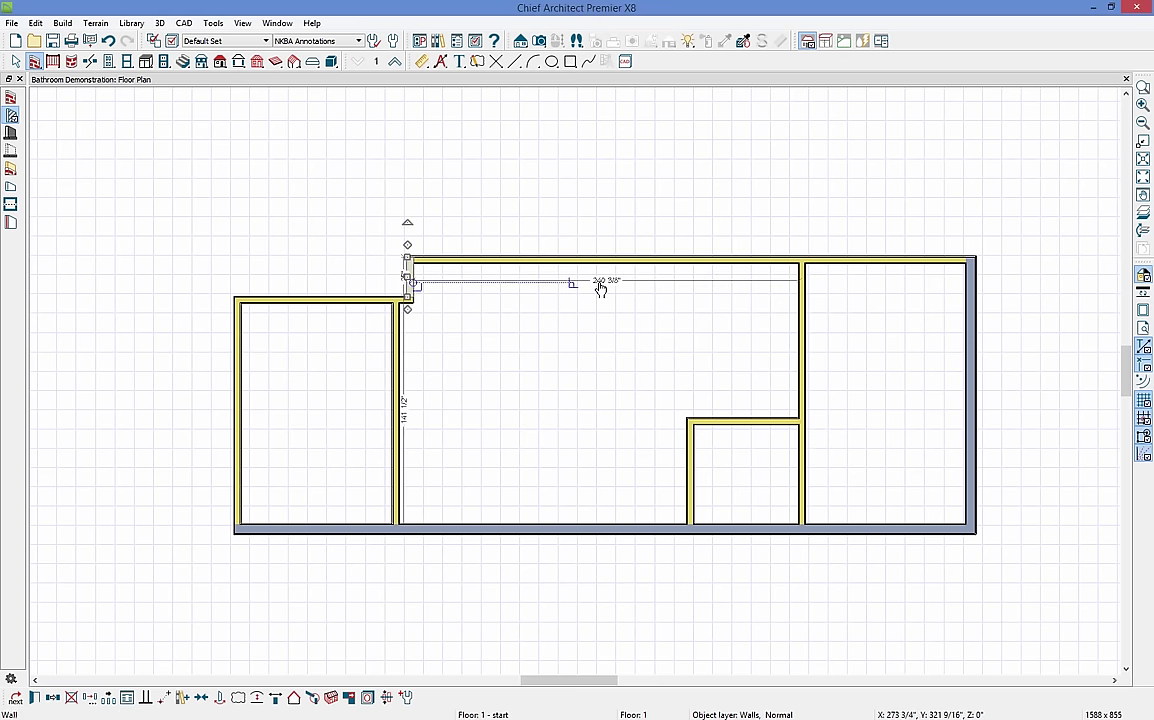
# - Place the short jog wall 200" from the east partition and deselect it
pyautogui.click(600, 286)
pyautogui.write('20')
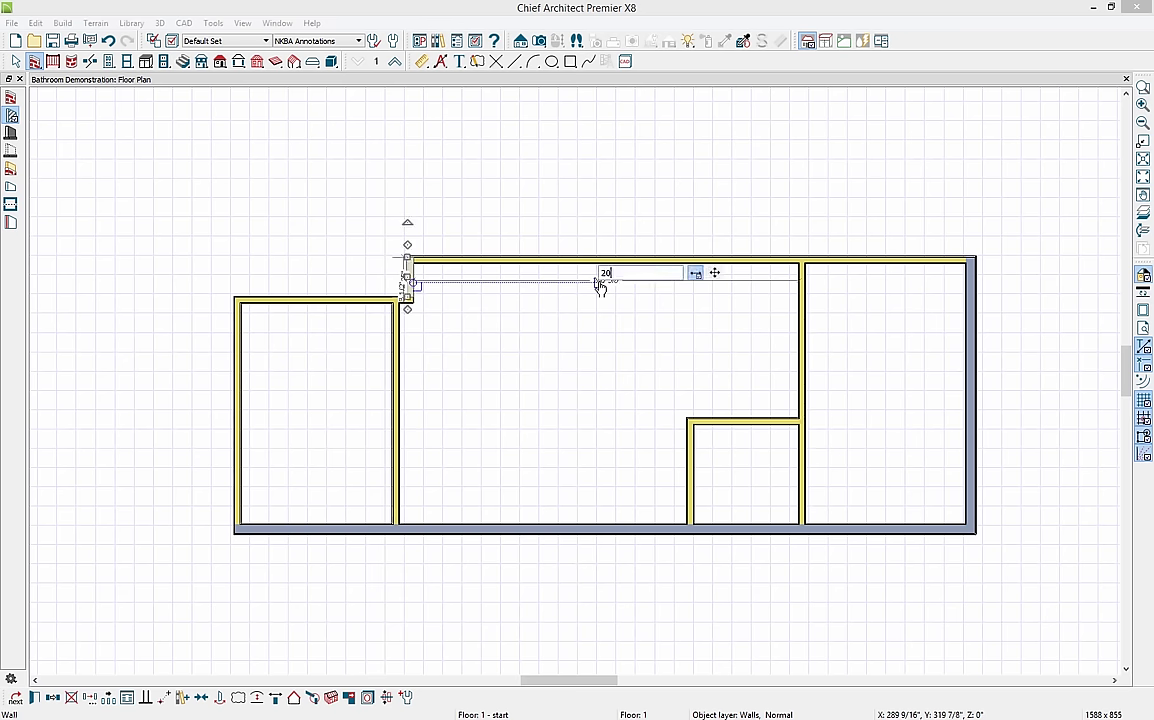
pyautogui.write('0')
pyautogui.press('Return')
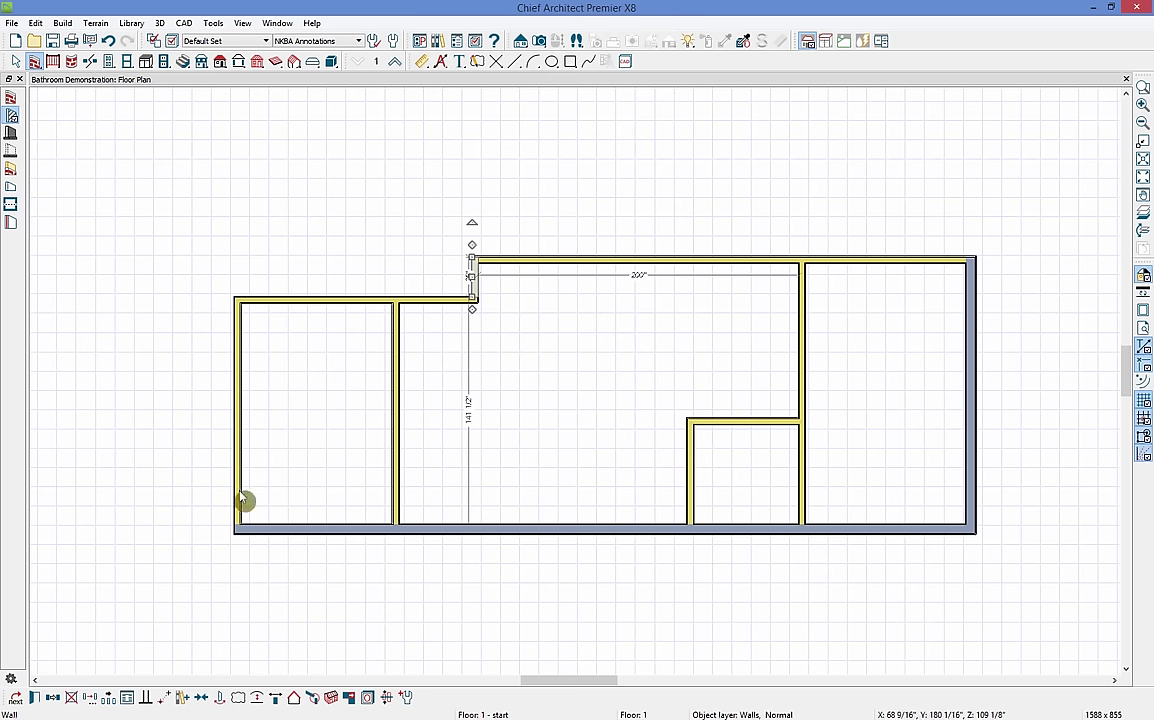
pyautogui.click(366, 234)
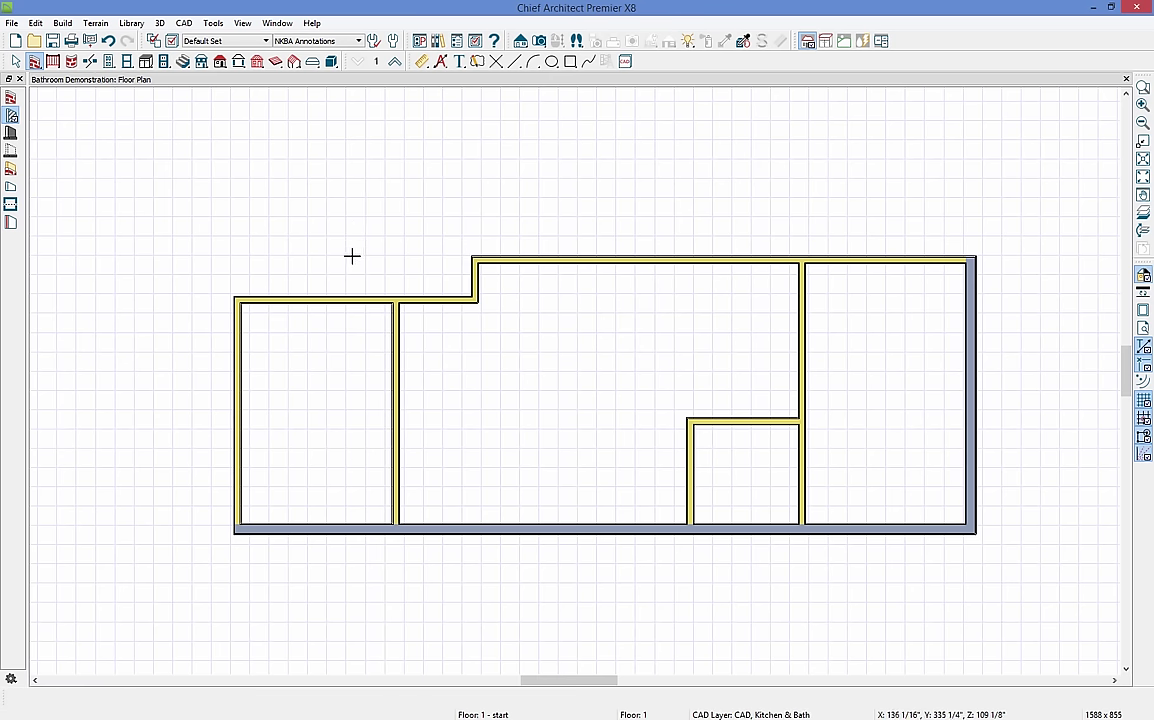
# - Create a full camera view in the large middle room, looking from near the south wall toward the north wall
pyautogui.scroll(2, 608, 412)
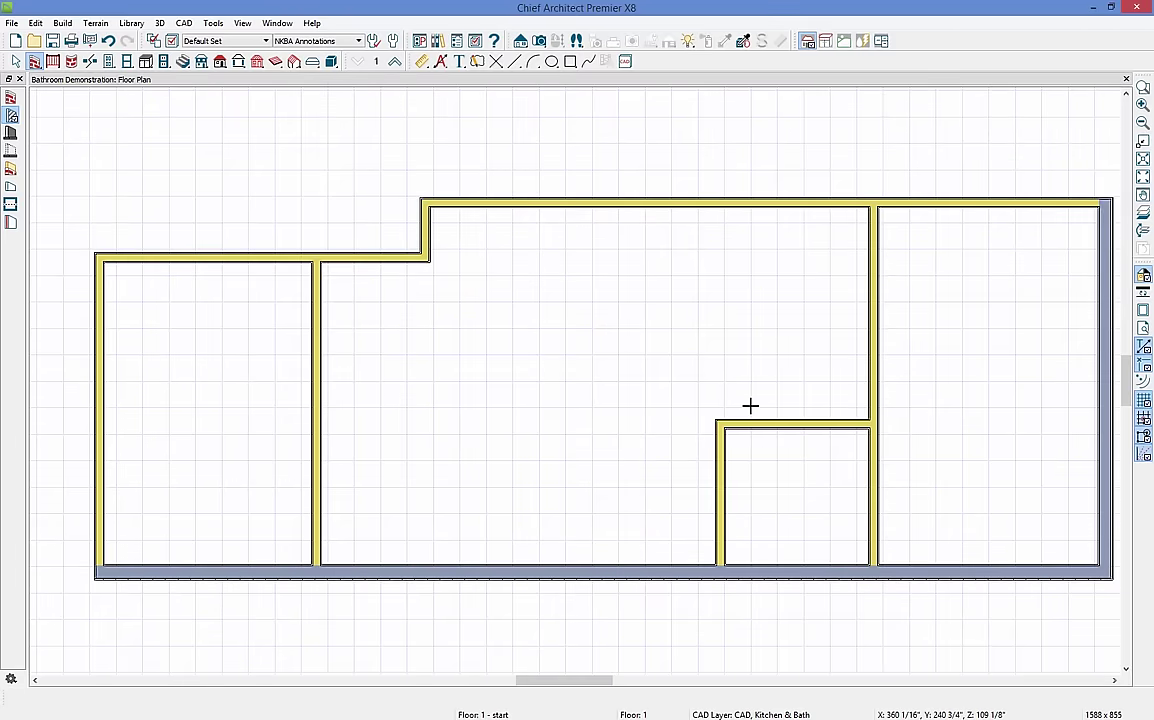
pyautogui.moveTo(750, 405); pyautogui.dragTo(723, 391, button='middle')
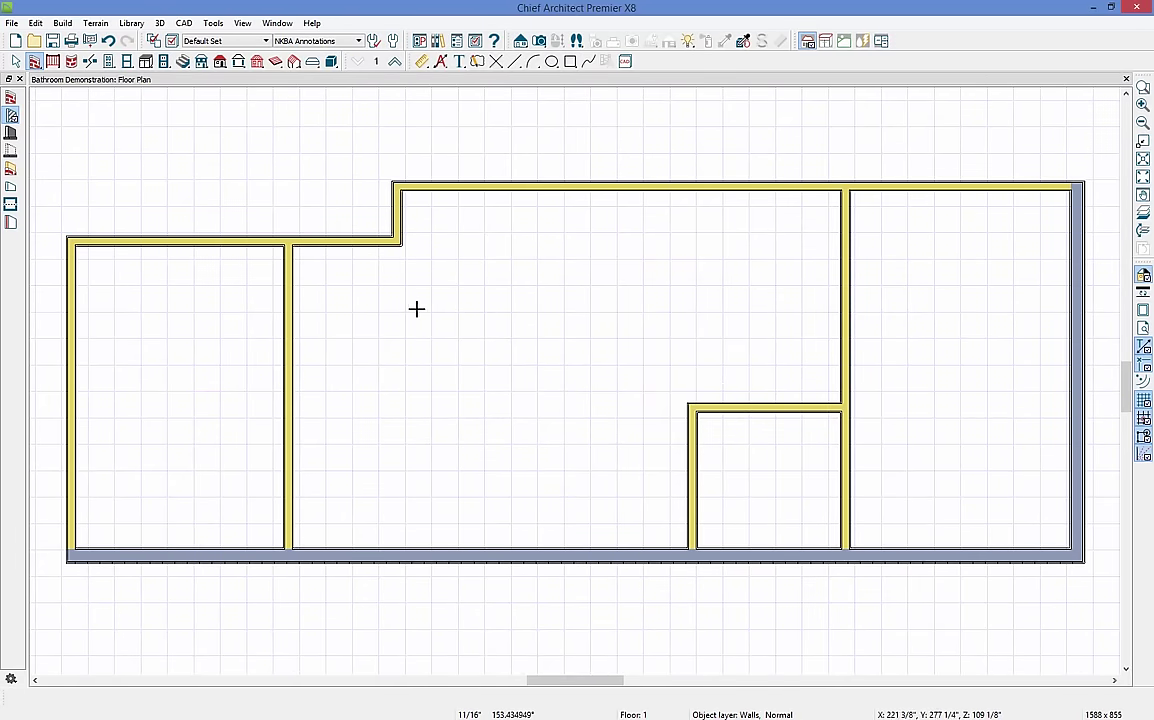
pyautogui.click(539, 41)
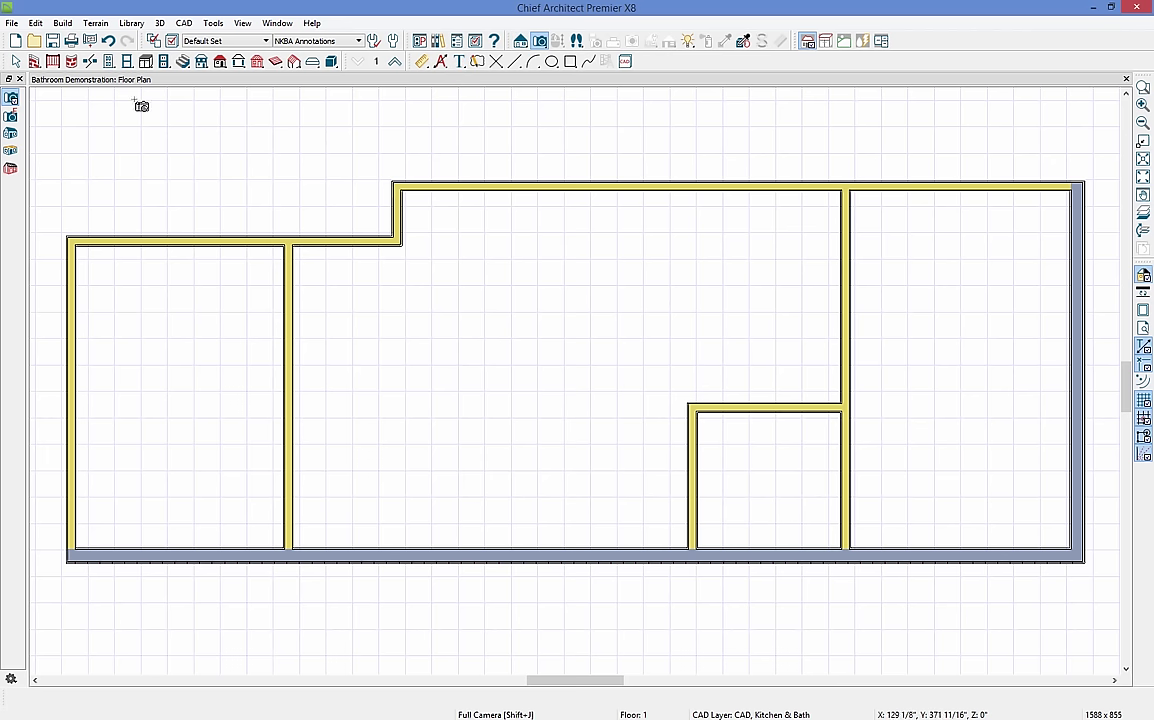
pyautogui.click(12, 99)
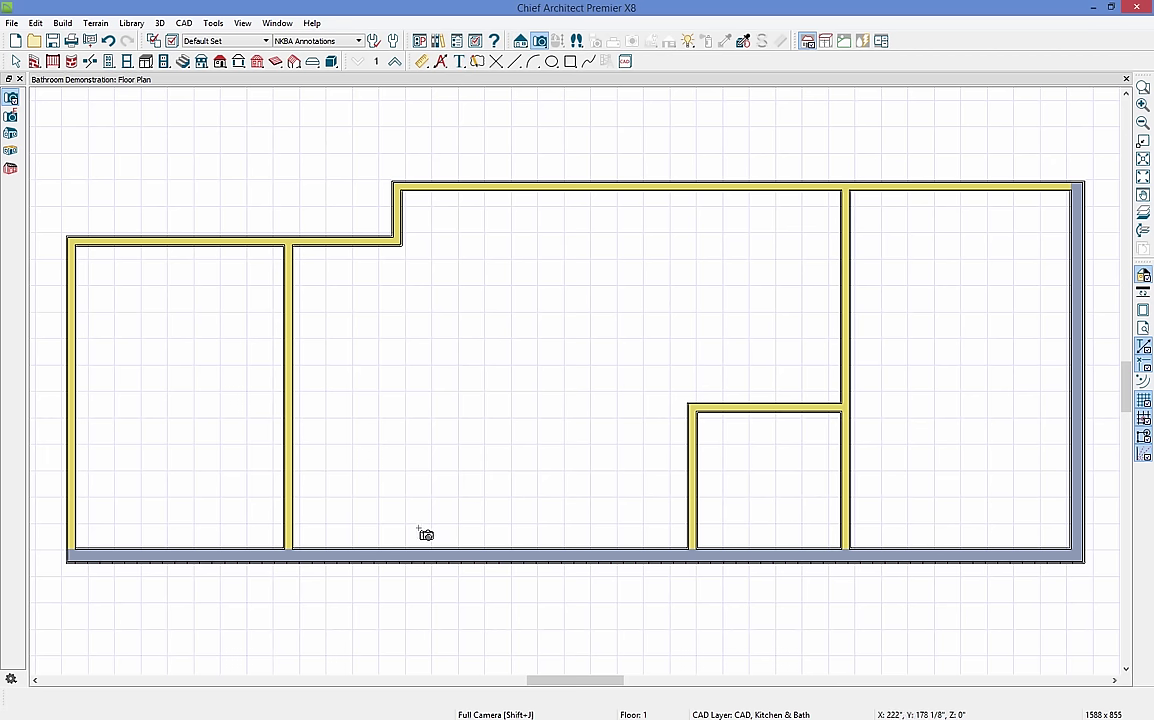
pyautogui.moveTo(423, 528); pyautogui.dragTo(502, 290)
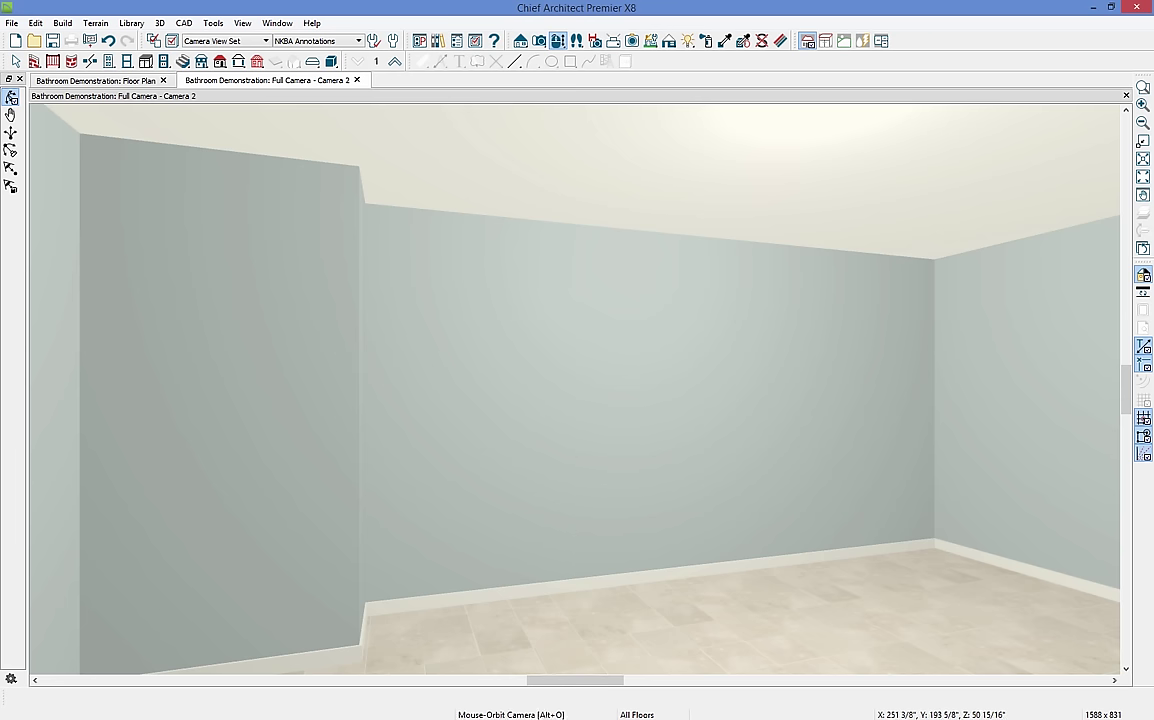
# - Place a base cabinet against the north wall, just east of the wall jog
pyautogui.hotkey('alt', 'Tab')
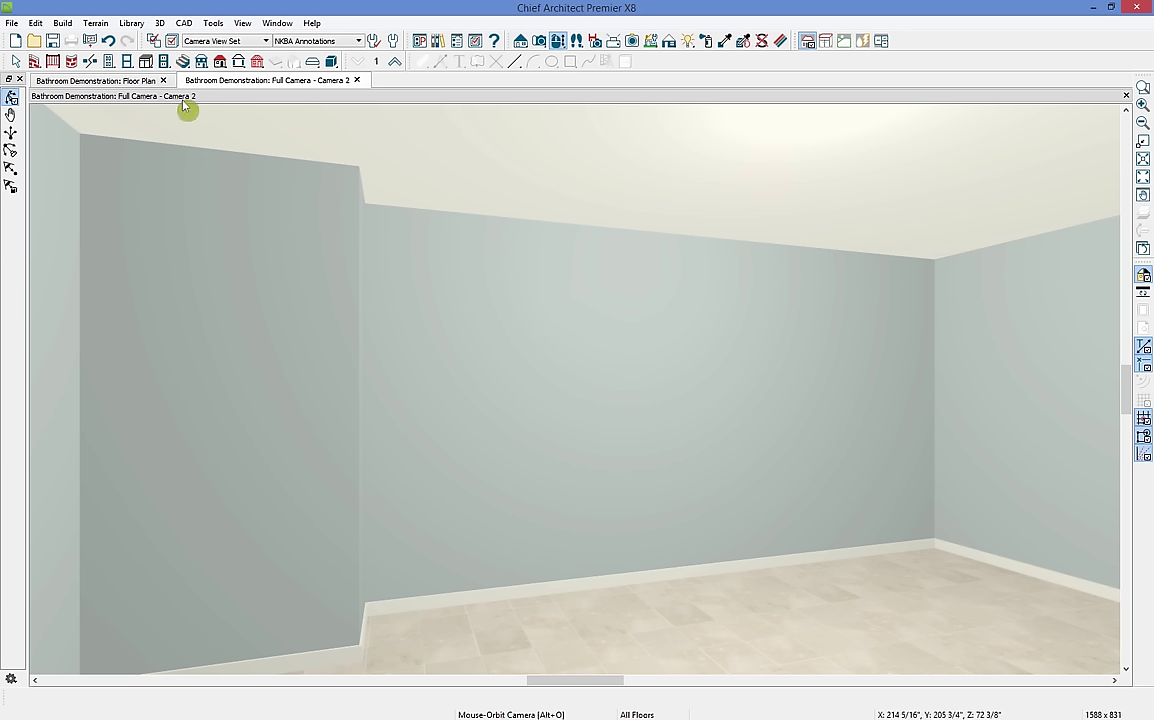
pyautogui.click(146, 62)
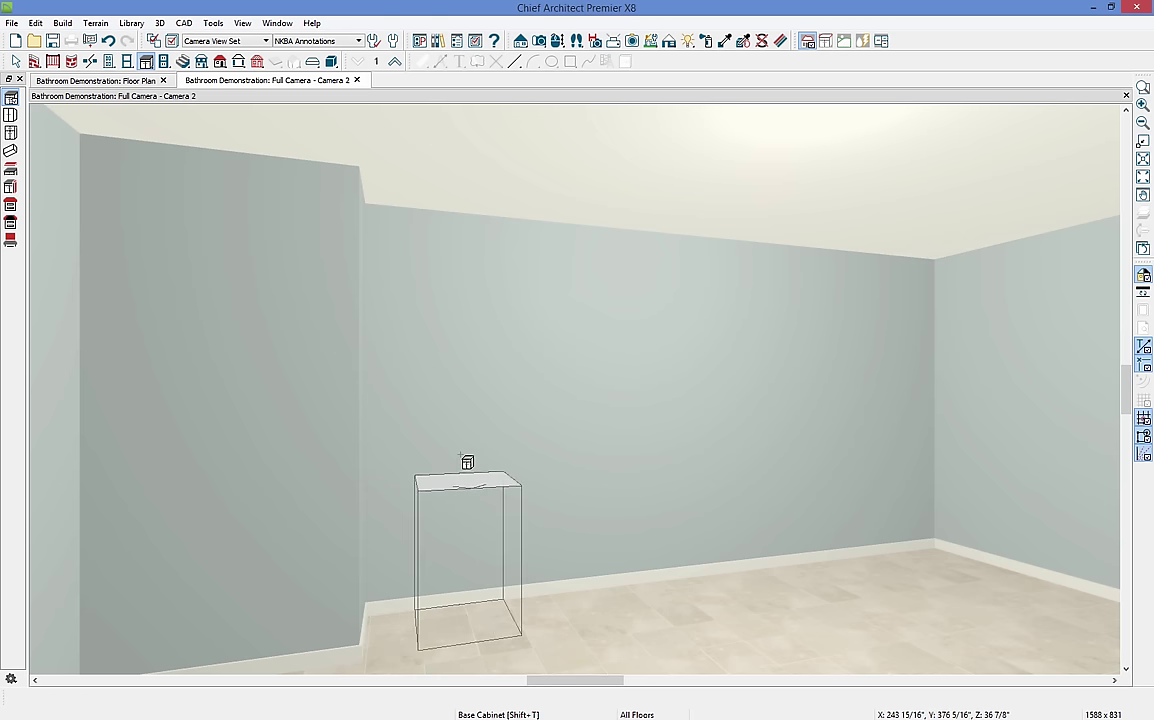
pyautogui.click(461, 456)
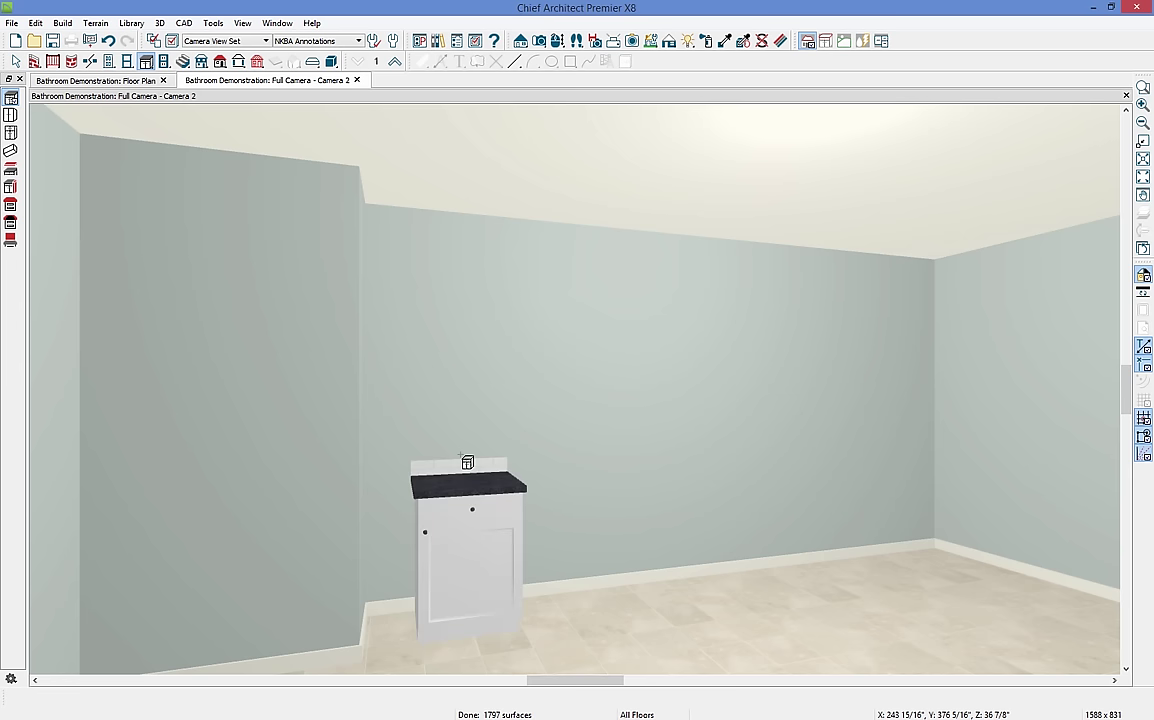
# - Open the base cabinet's specification and set its width to 48"
pyautogui.click(463, 588)
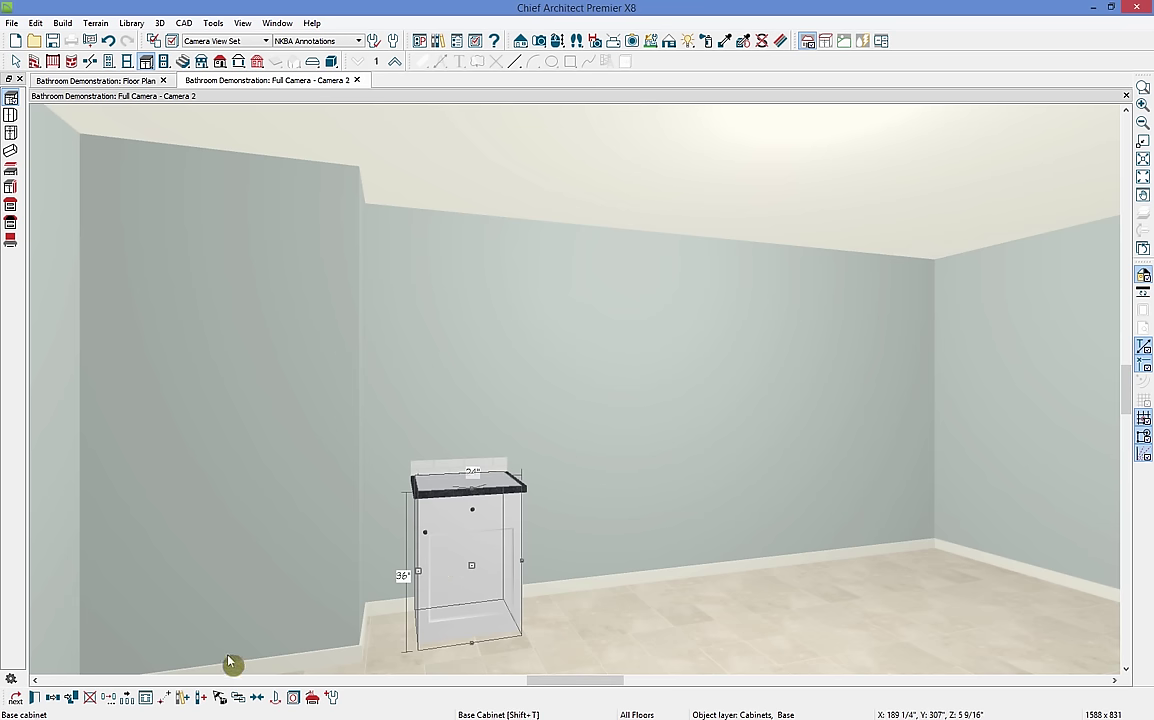
pyautogui.click(35, 698)
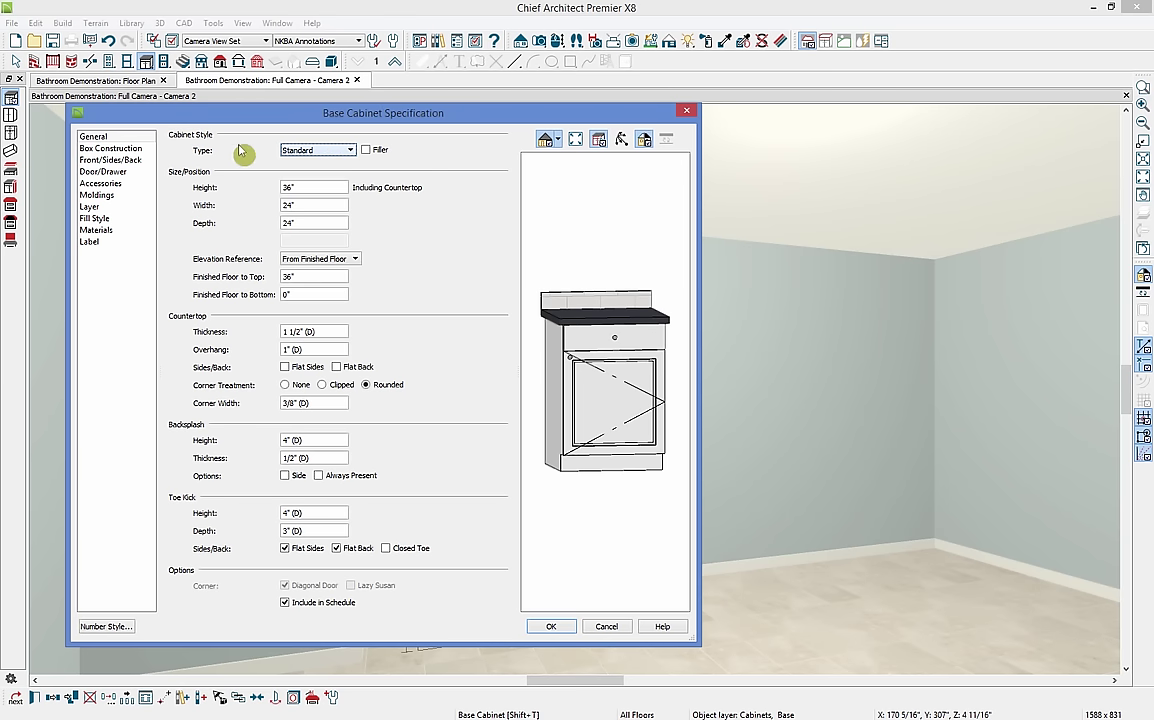
pyautogui.click(348, 151)
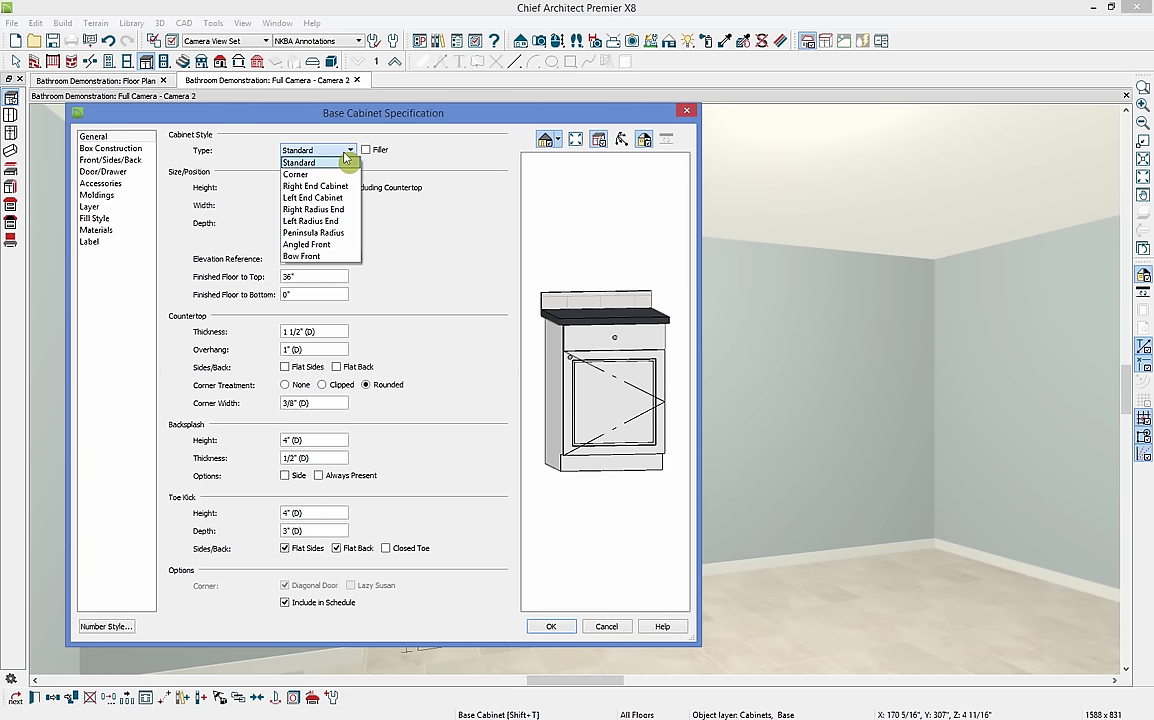
pyautogui.click(375, 232)
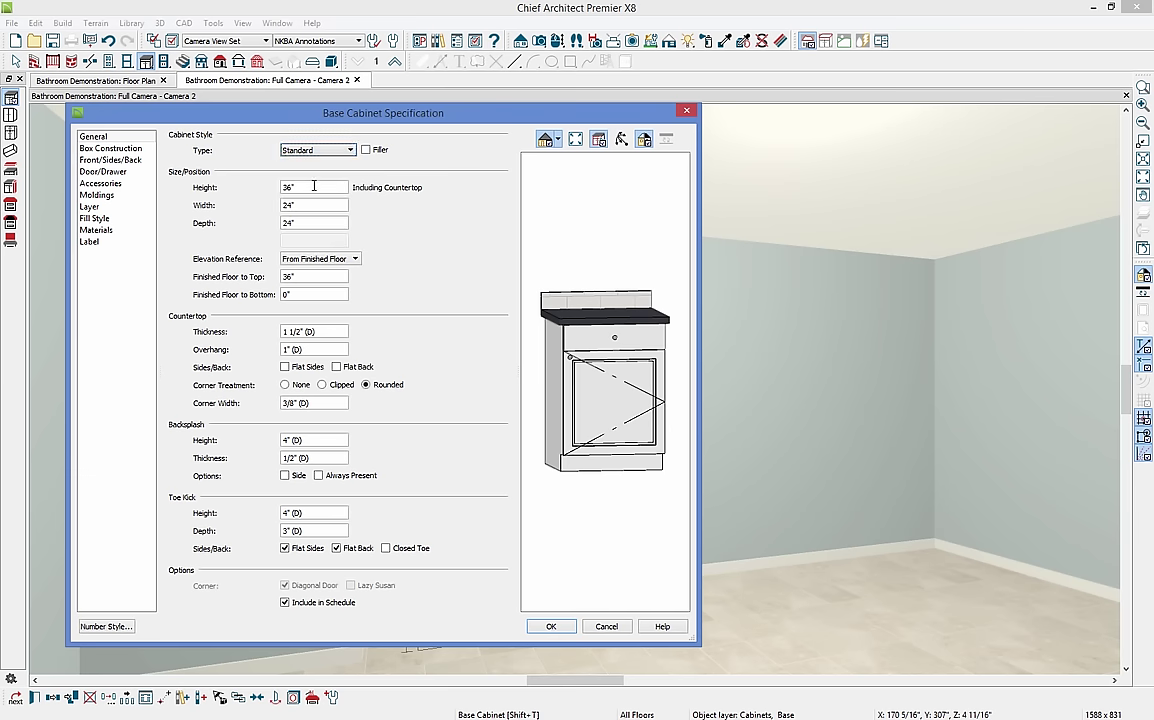
pyautogui.moveTo(300, 188); pyautogui.dragTo(277, 197)
pyautogui.press('Tab')
pyautogui.write('48')
pyautogui.press('Tab')
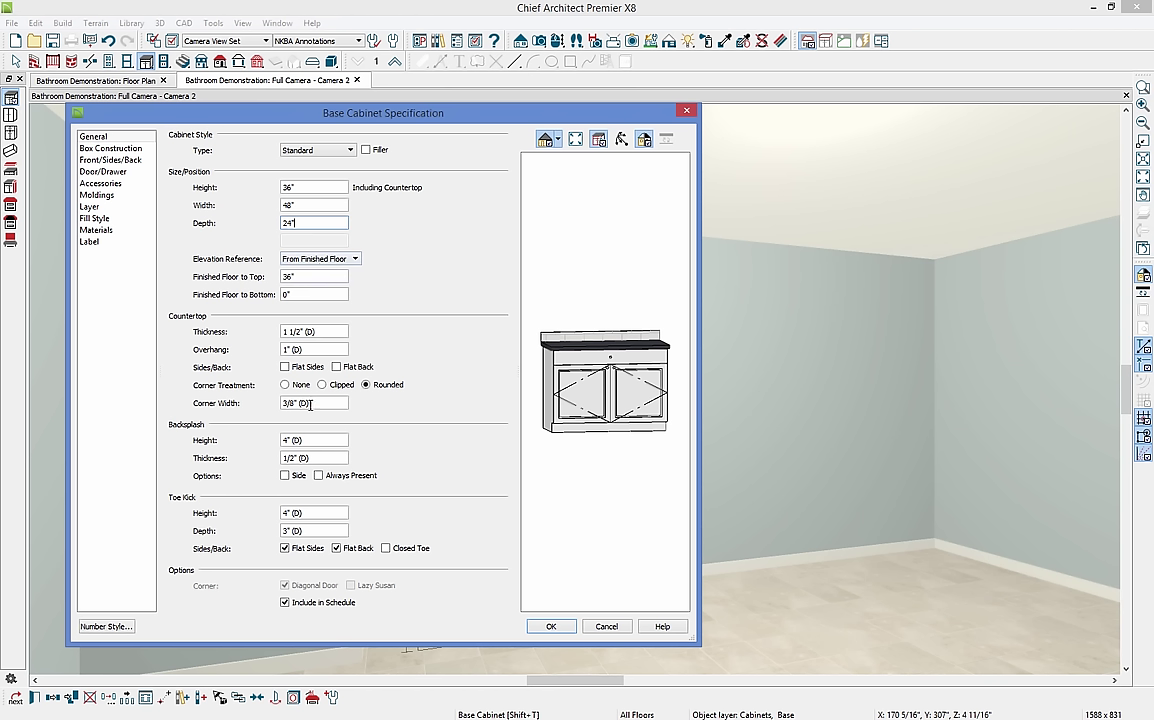
# - Set the cabinet's backsplash height to 0"
pyautogui.moveTo(312, 437); pyautogui.dragTo(275, 455)
pyautogui.write('0')
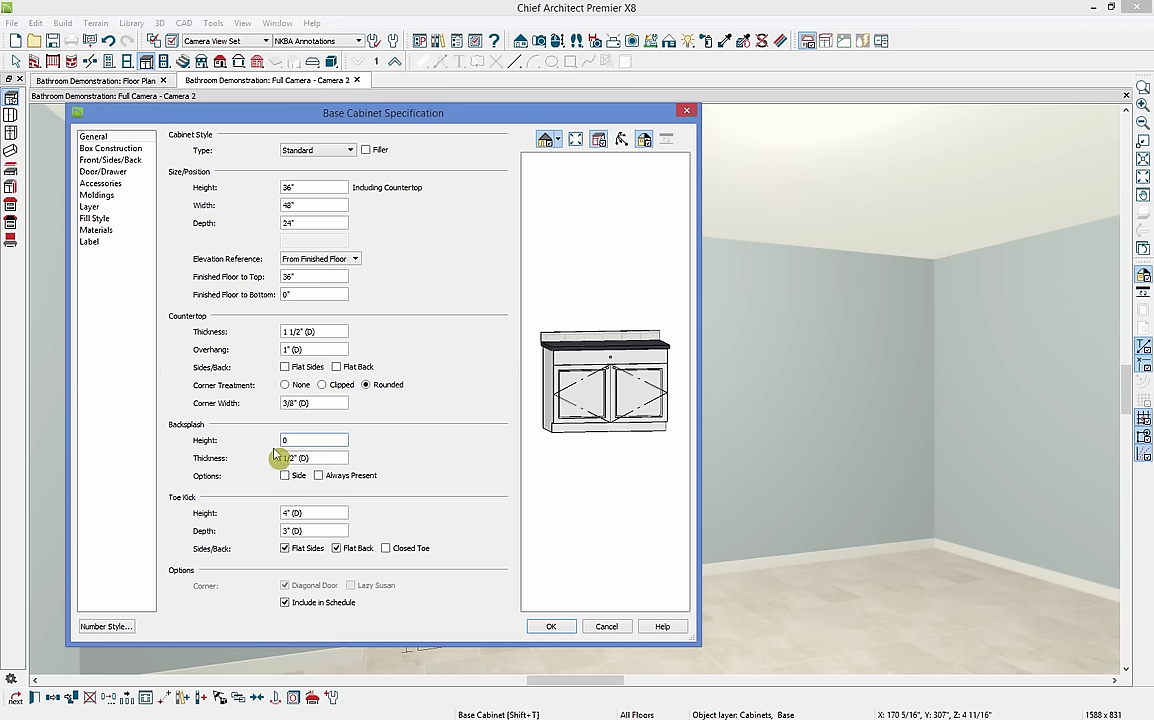
pyautogui.click(312, 457)
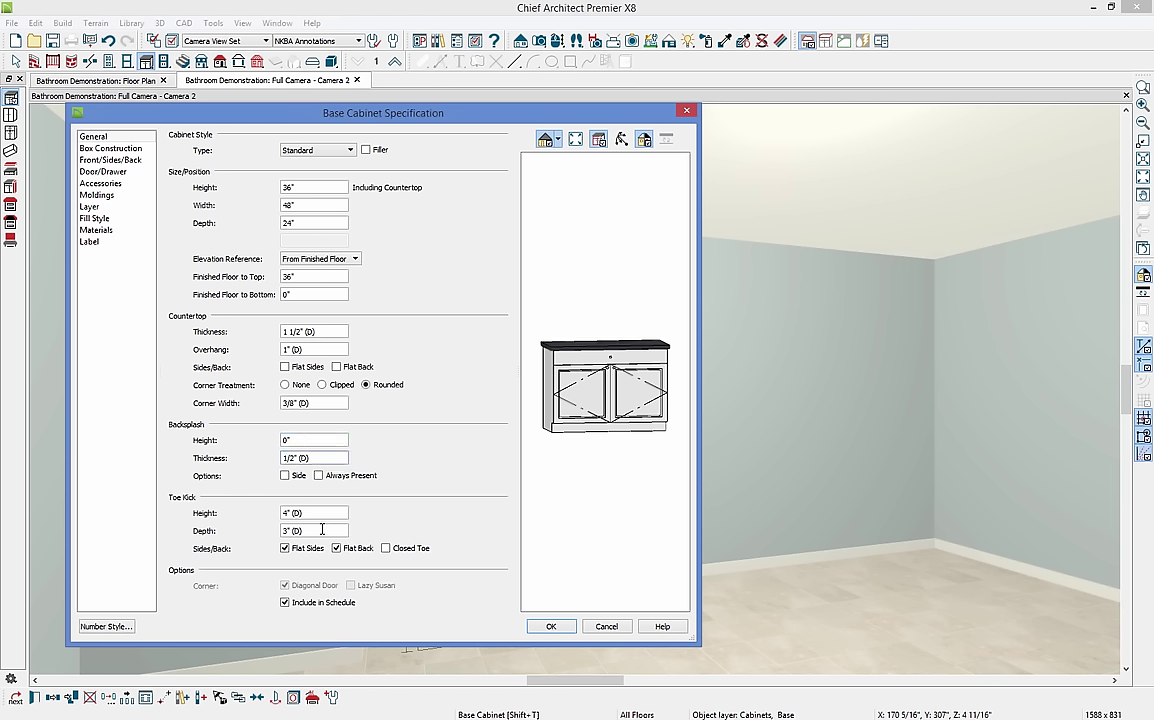
pyautogui.click(285, 548)
# - Delete the drawer from the cabinet's front face items
pyautogui.click(96, 149)
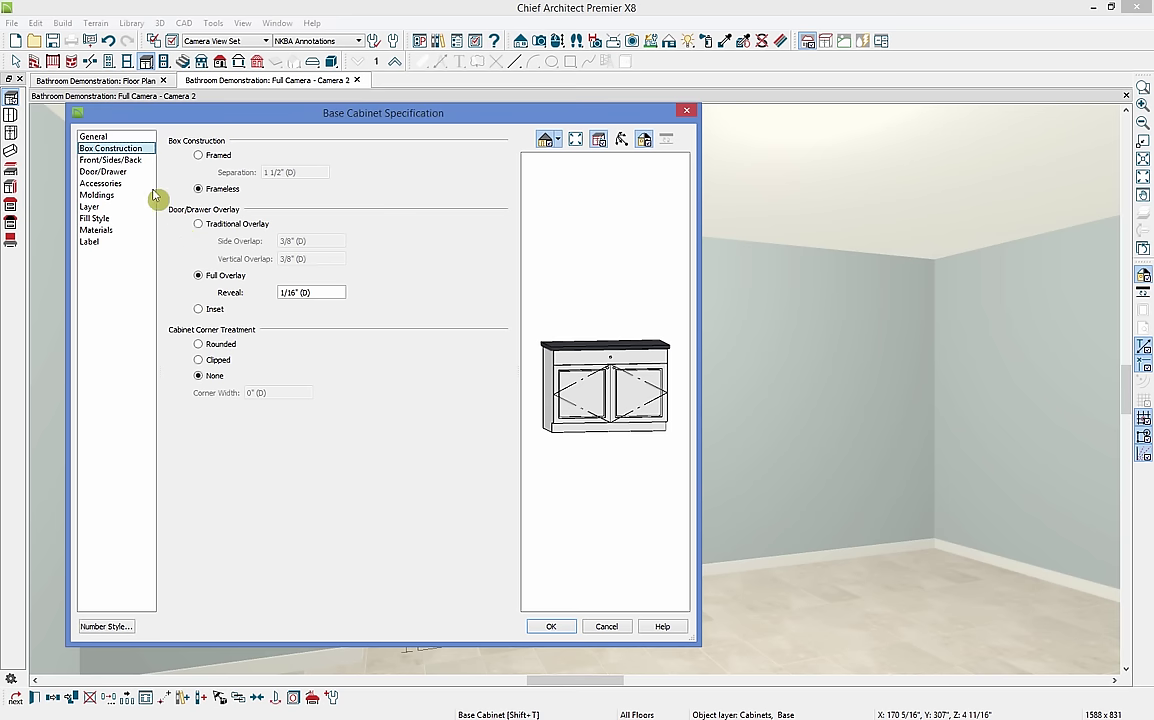
pyautogui.click(120, 160)
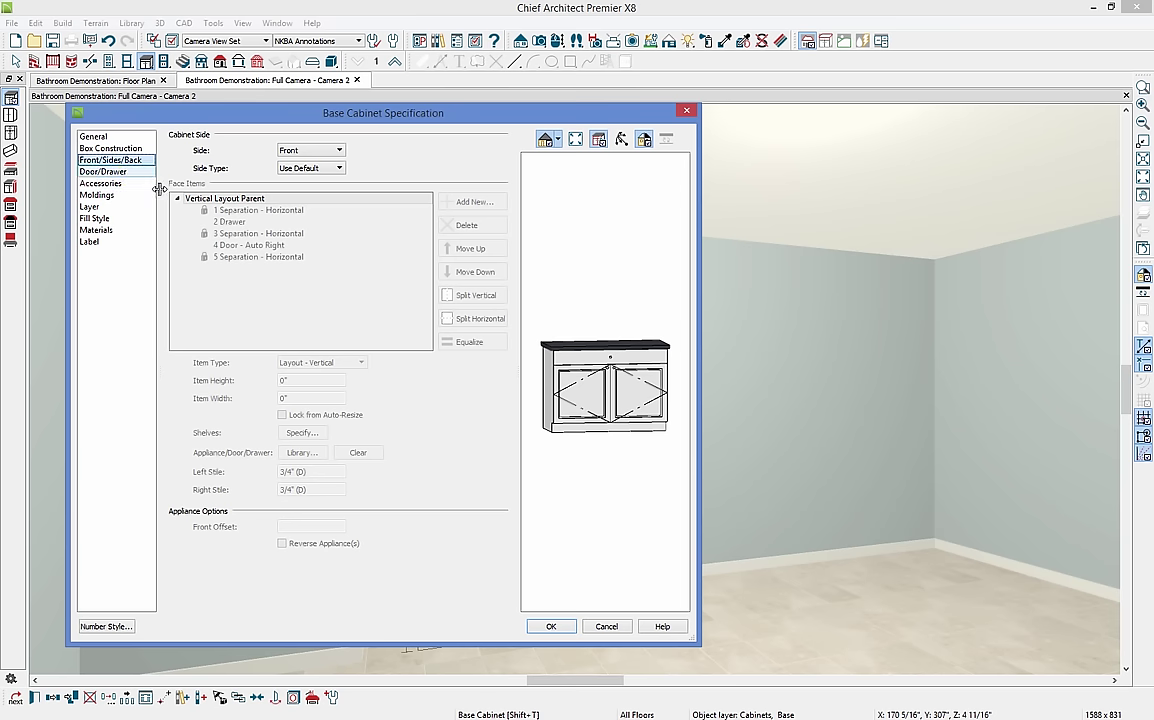
pyautogui.click(578, 410)
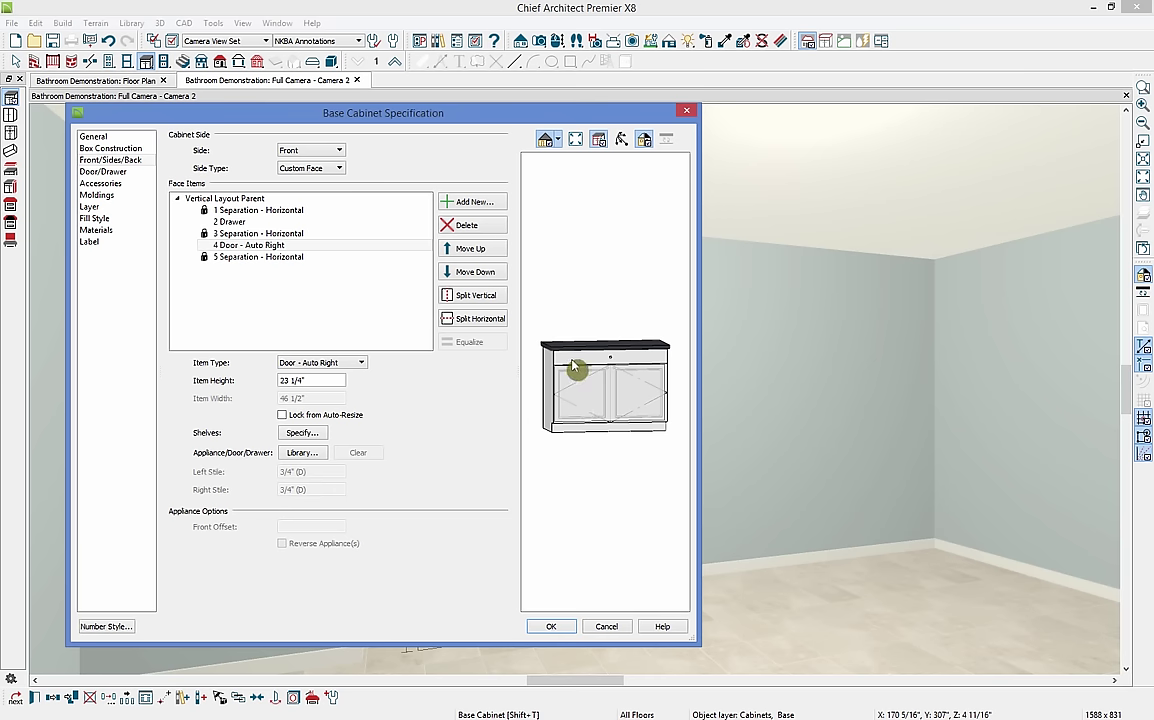
pyautogui.click(573, 364)
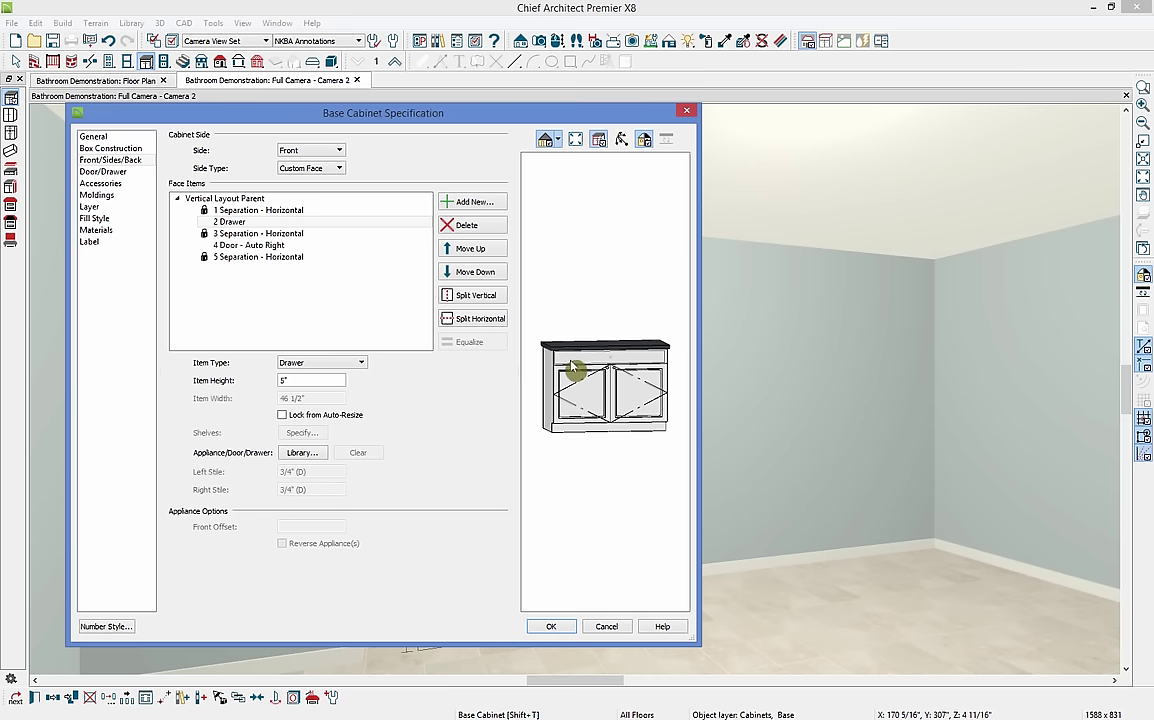
pyautogui.click(459, 229)
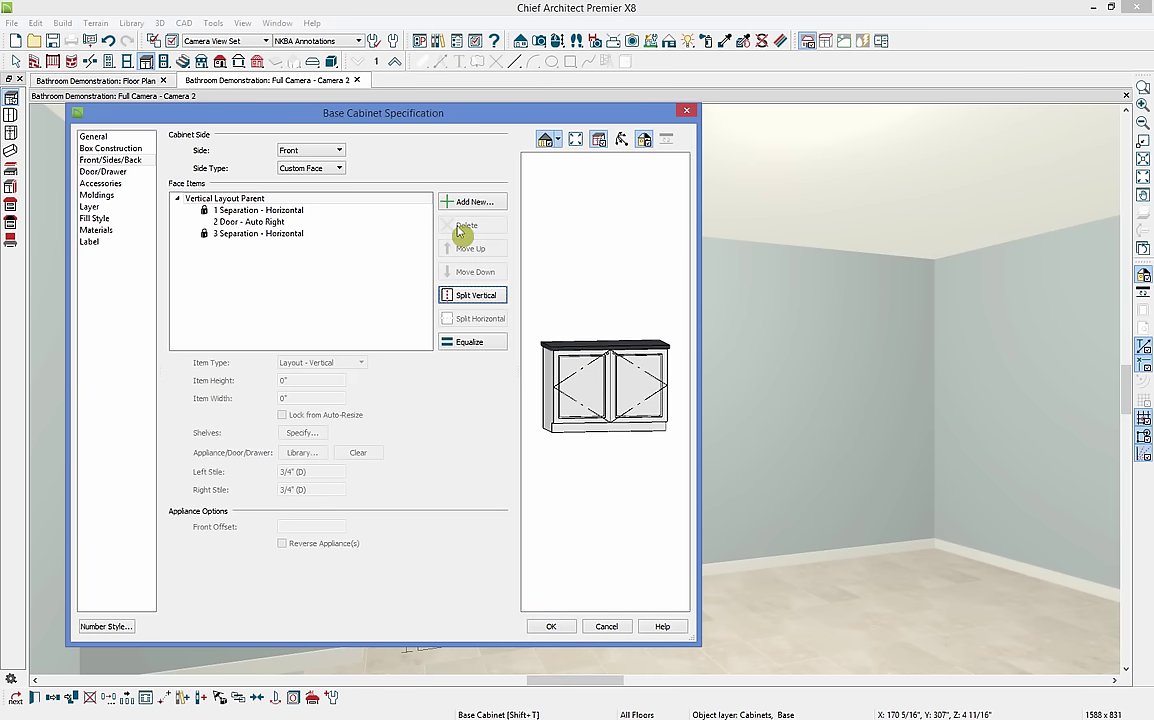
# - Split the cabinet's door vertically into two side-by-side doors, and split the left one vertically again
pyautogui.click(605, 388)
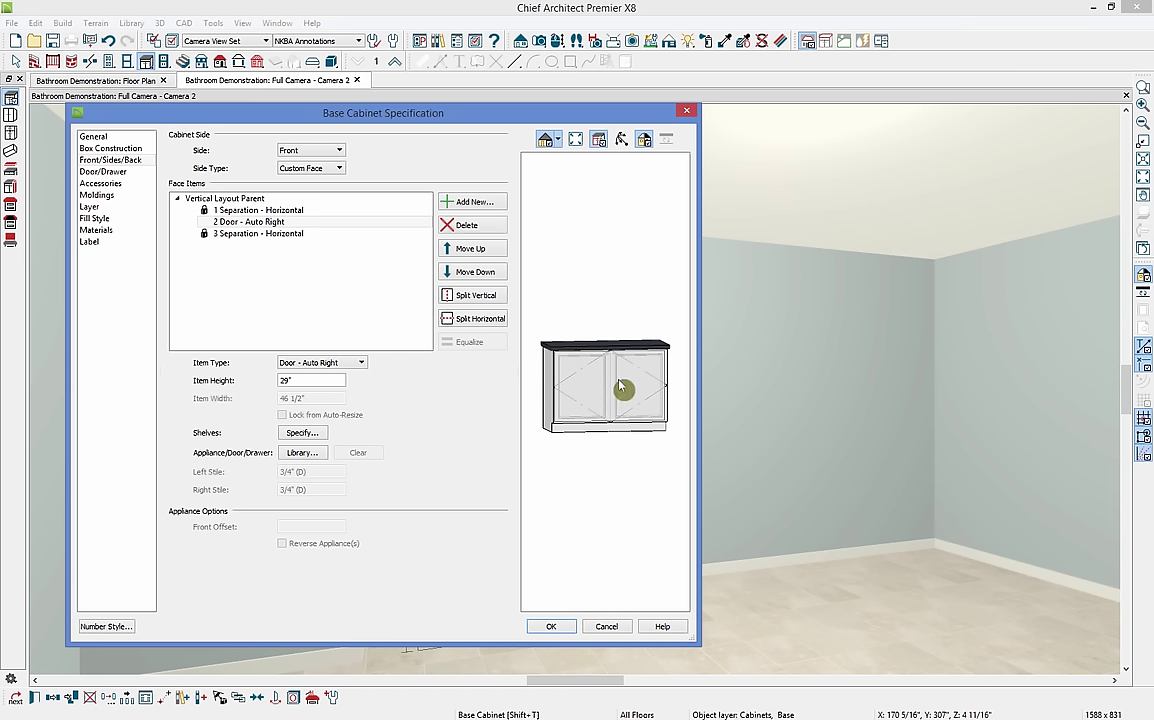
pyautogui.click(465, 298)
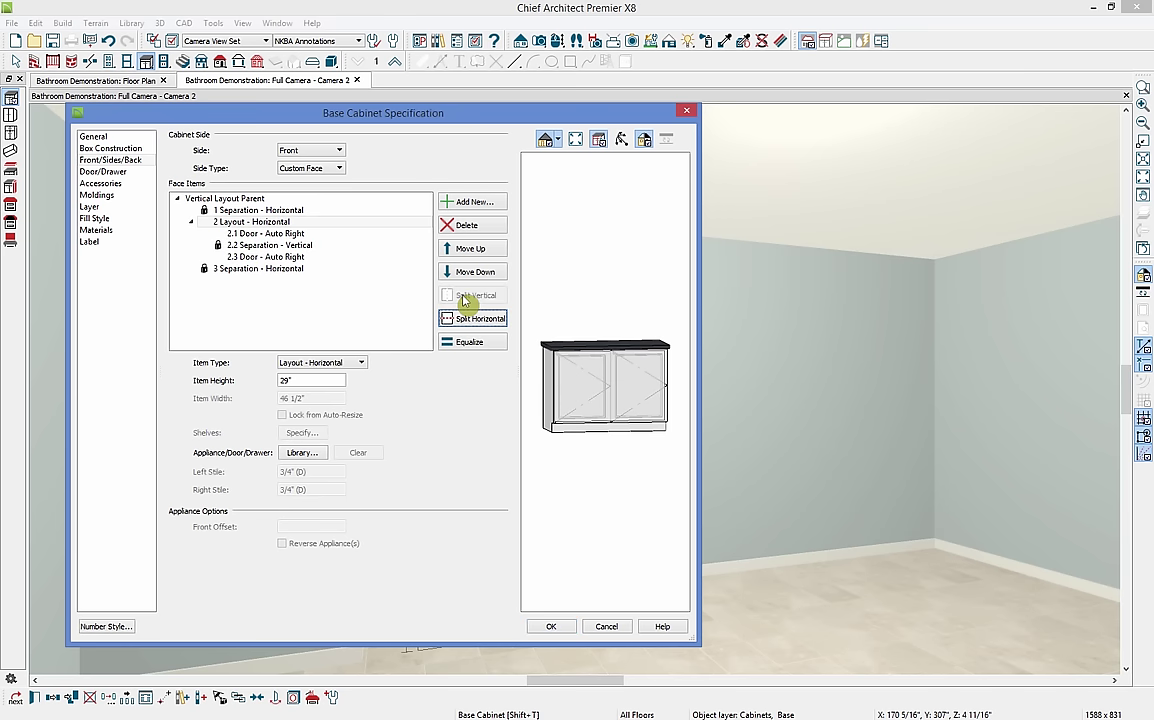
pyautogui.click(548, 390)
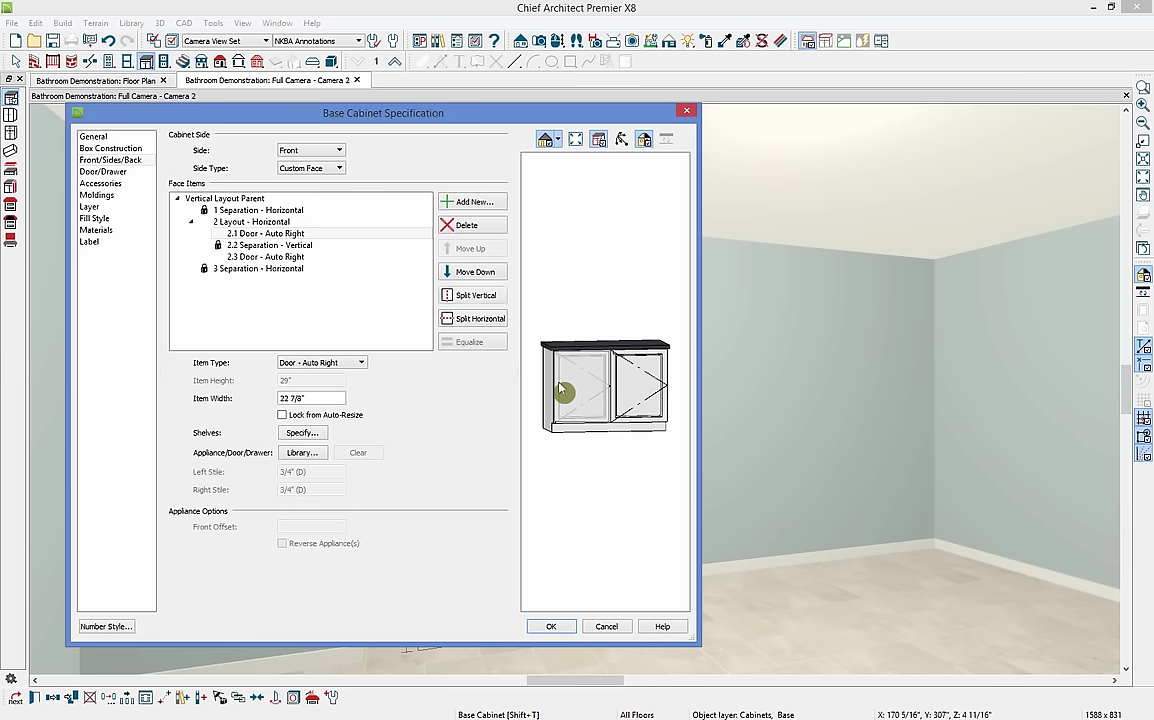
pyautogui.click(634, 402)
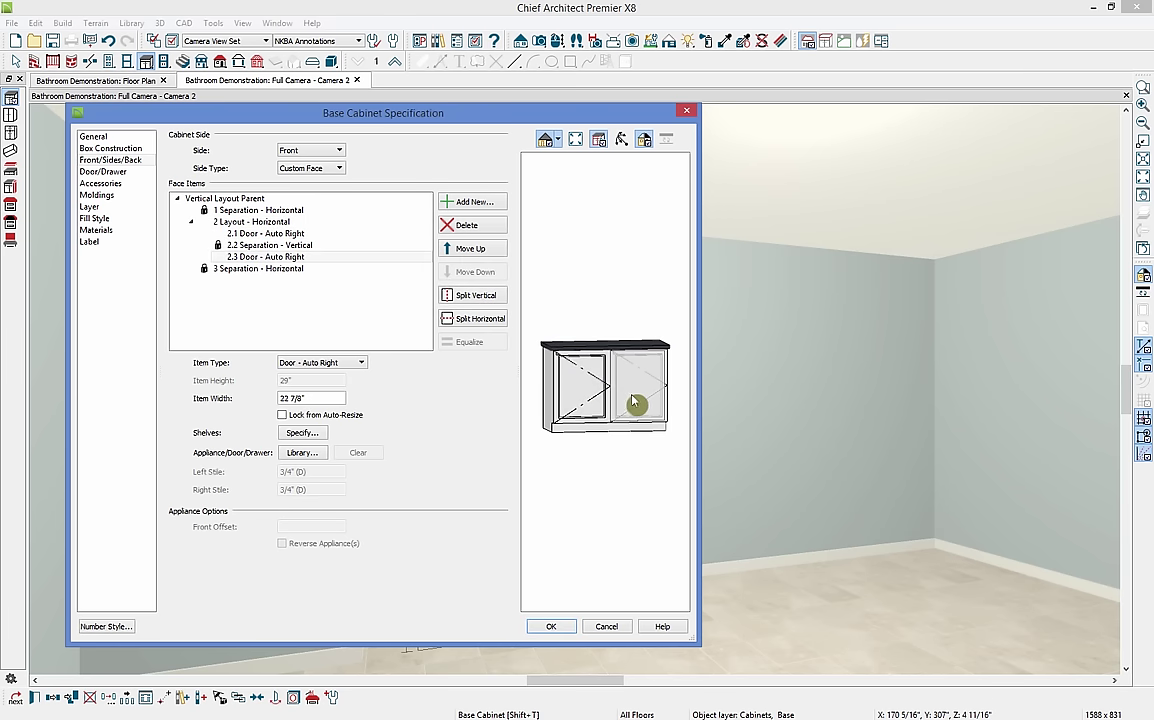
pyautogui.click(590, 397)
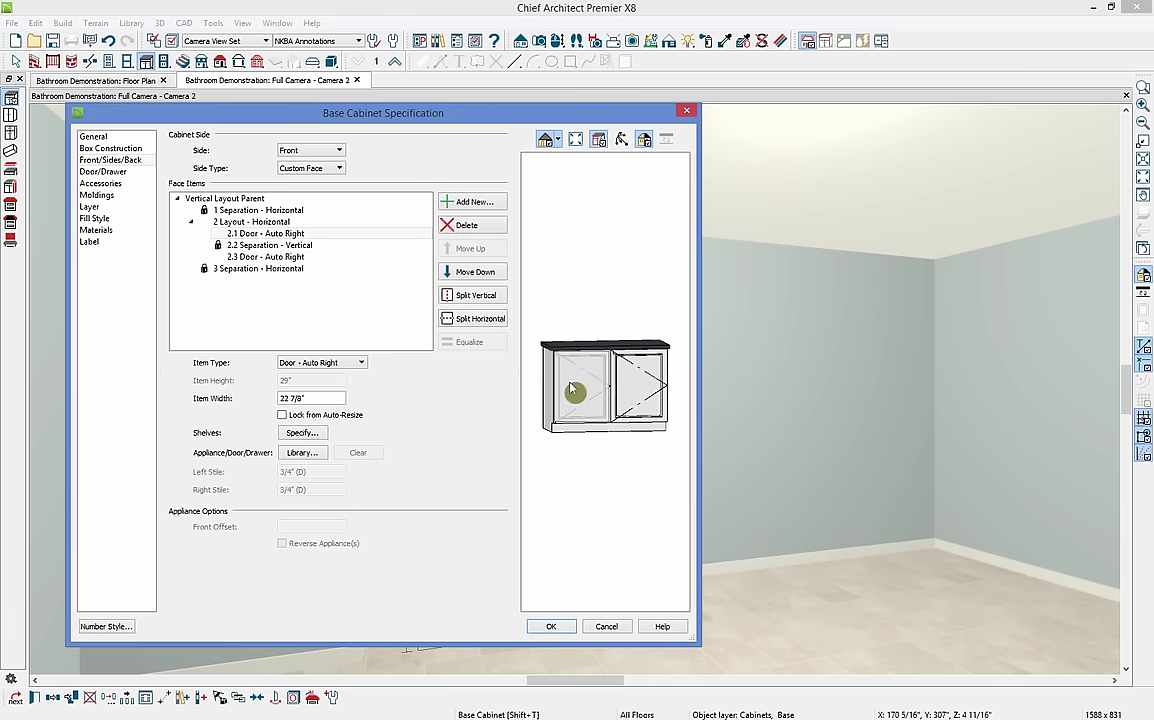
pyautogui.click(470, 297)
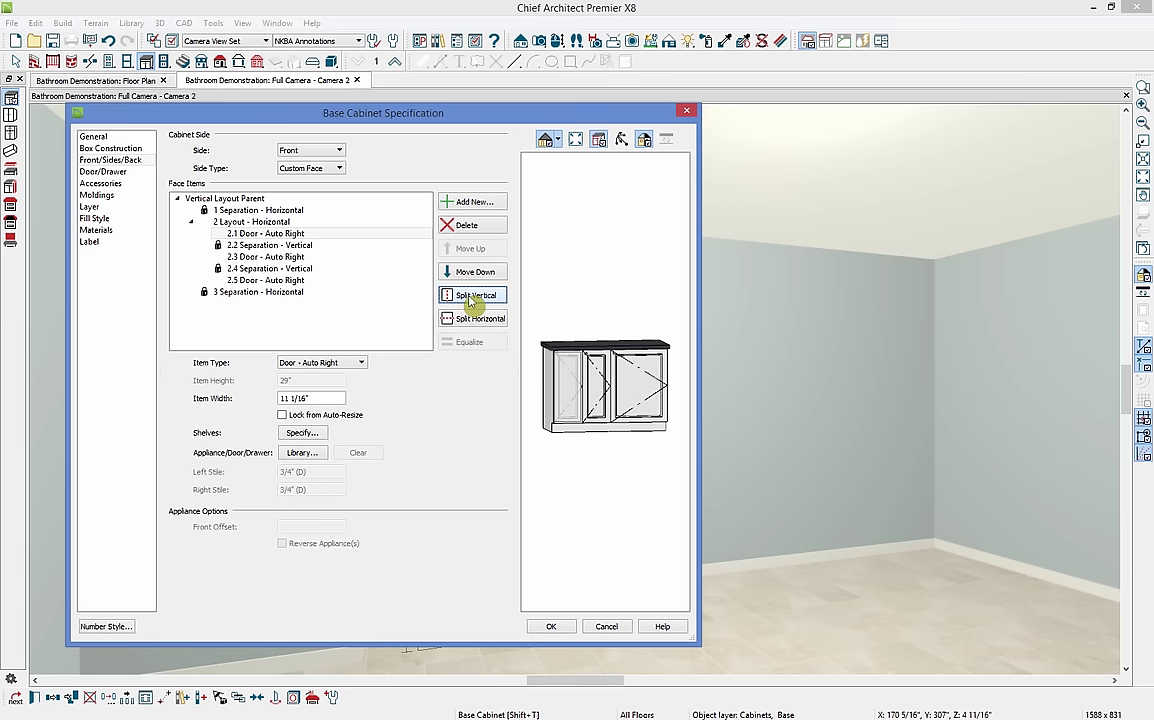
# - Change the cabinet's left door to a drawer and split it horizontally into a stack of three drawers
pyautogui.click(309, 366)
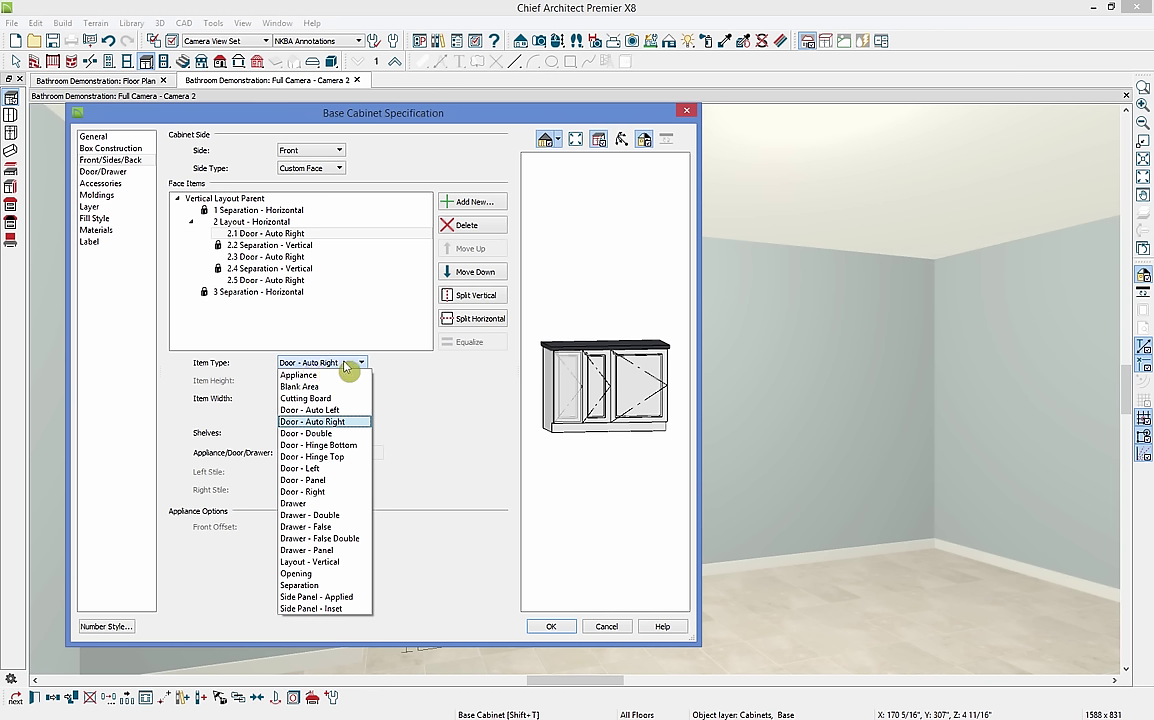
pyautogui.click(349, 505)
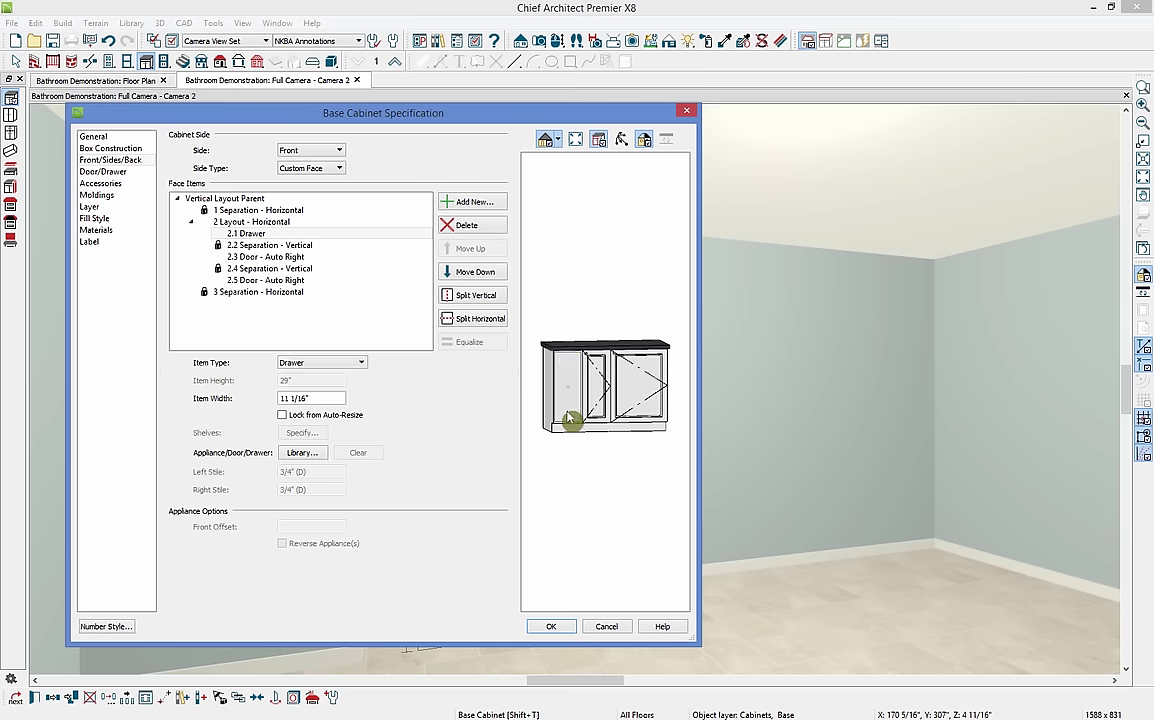
pyautogui.click(466, 319)
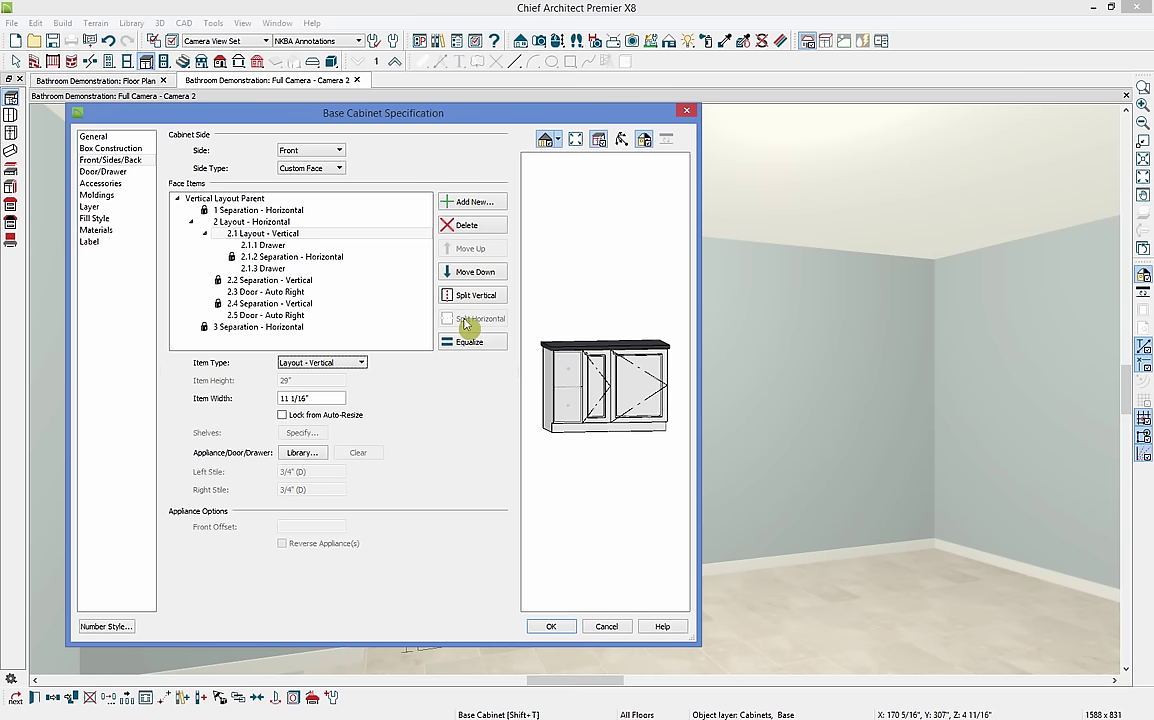
pyautogui.click(573, 389)
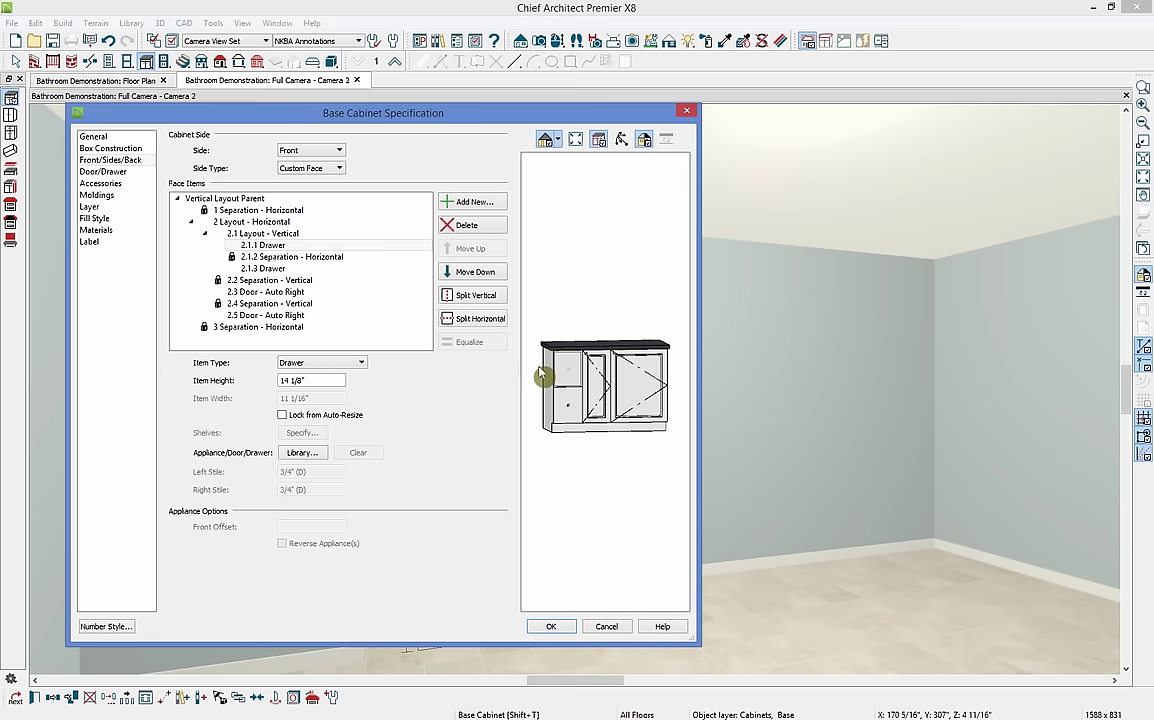
pyautogui.click(490, 323)
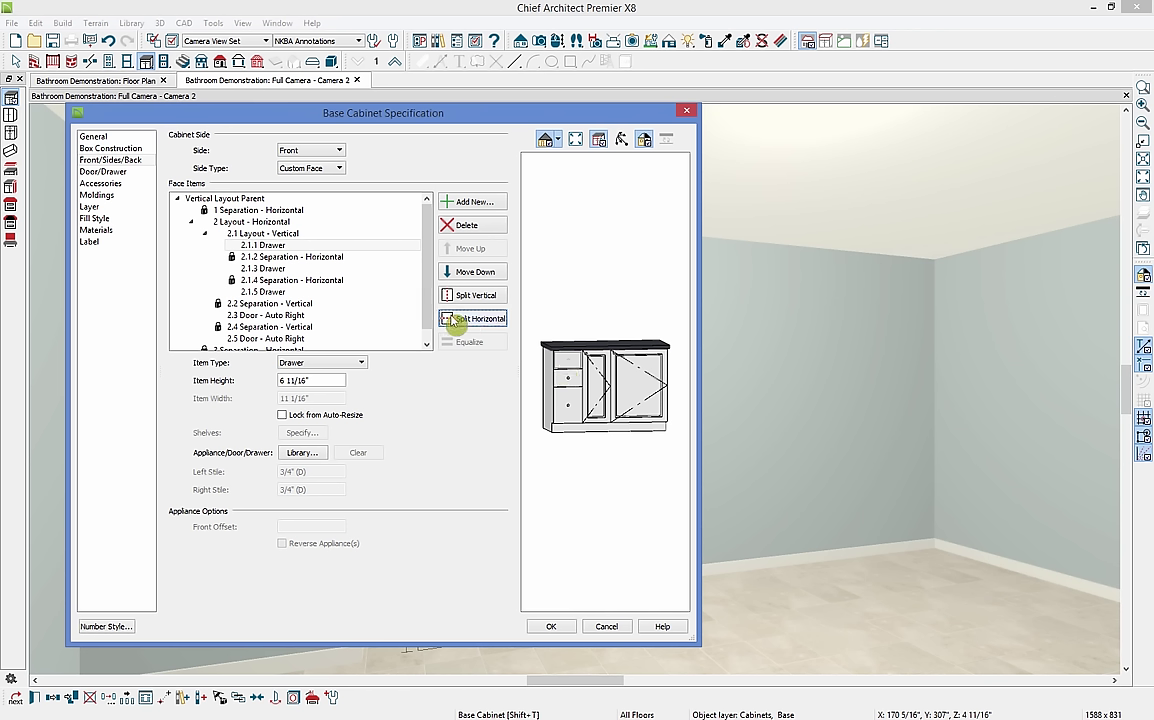
# - Equalize the heights of the three drawers in the left stack's vertical layout
pyautogui.click(300, 271)
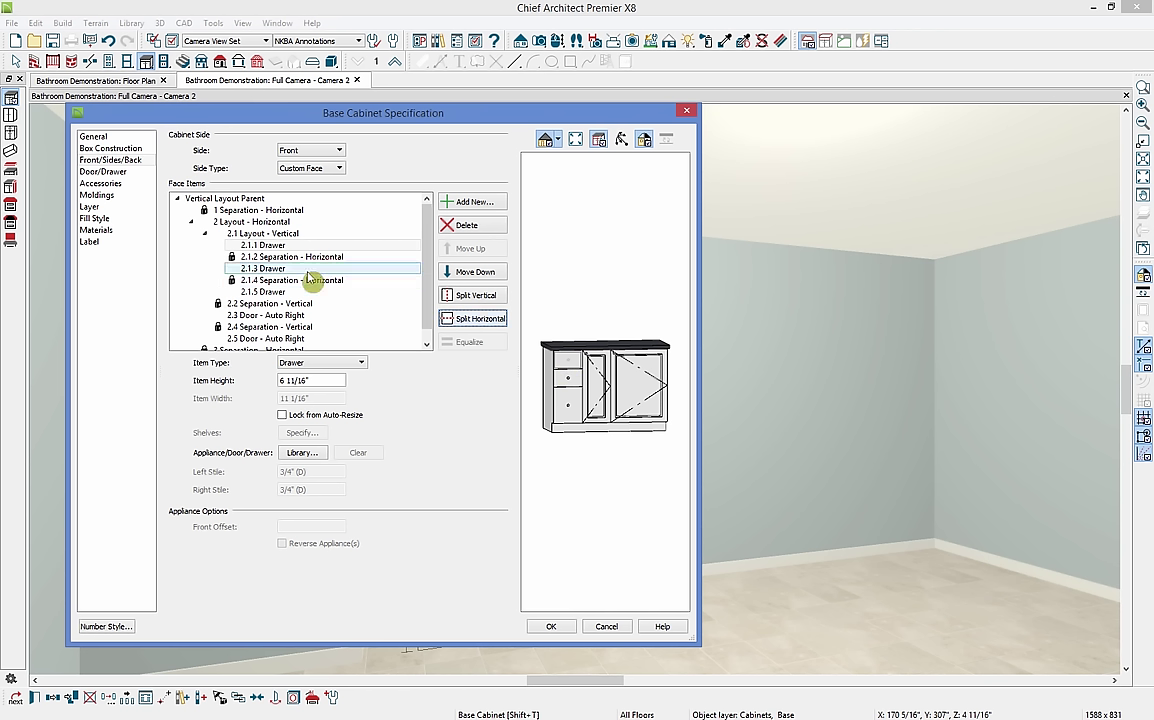
pyautogui.moveTo(310, 279); pyautogui.dragTo(285, 237)
pyautogui.click(284, 237)
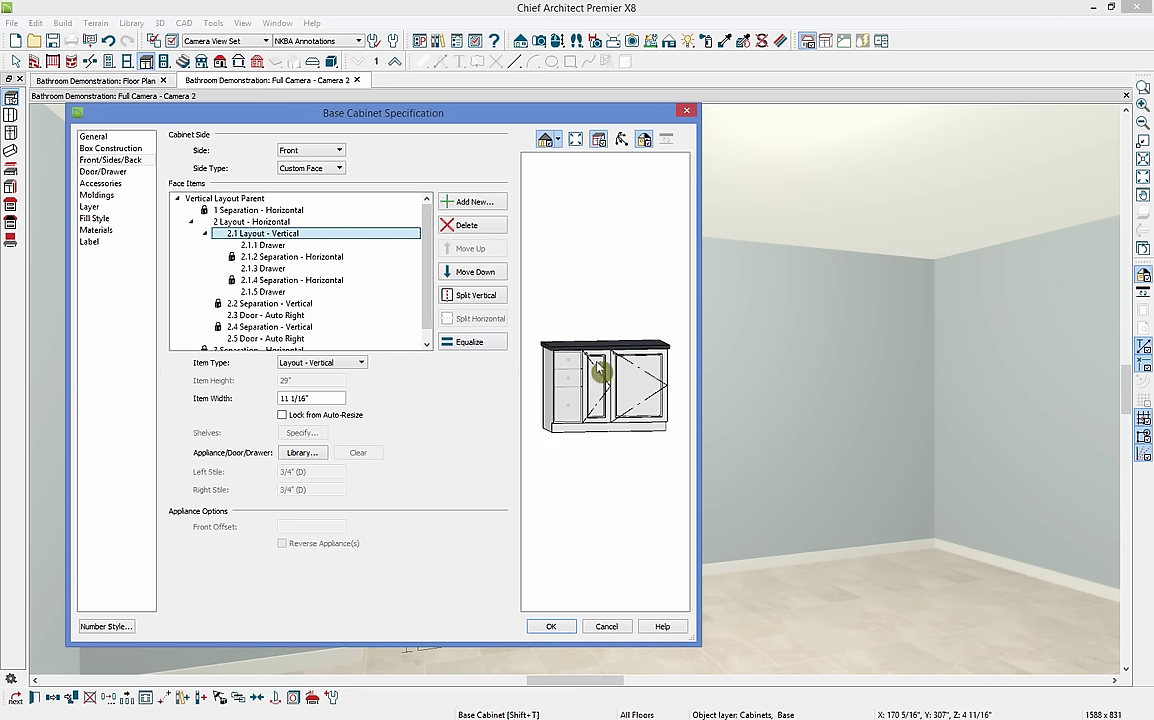
pyautogui.click(469, 343)
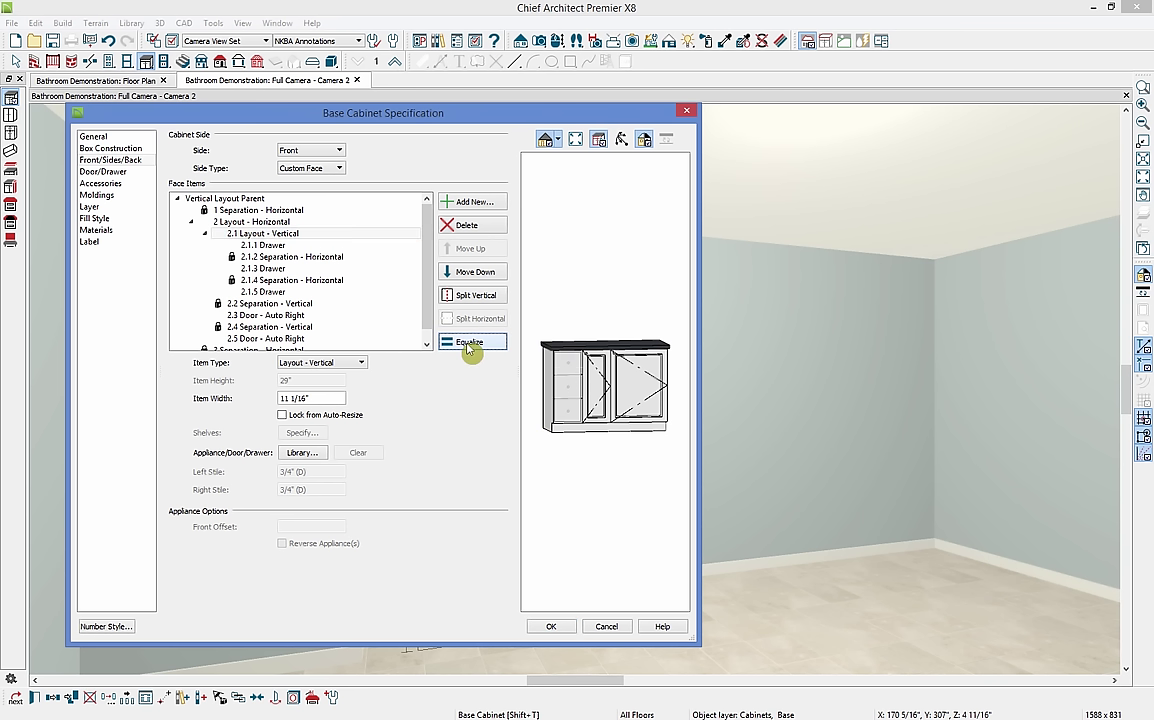
# - Set the item width of the left drawer stack to 10.5"
pyautogui.tripleClick(293, 398)
pyautogui.write('10')
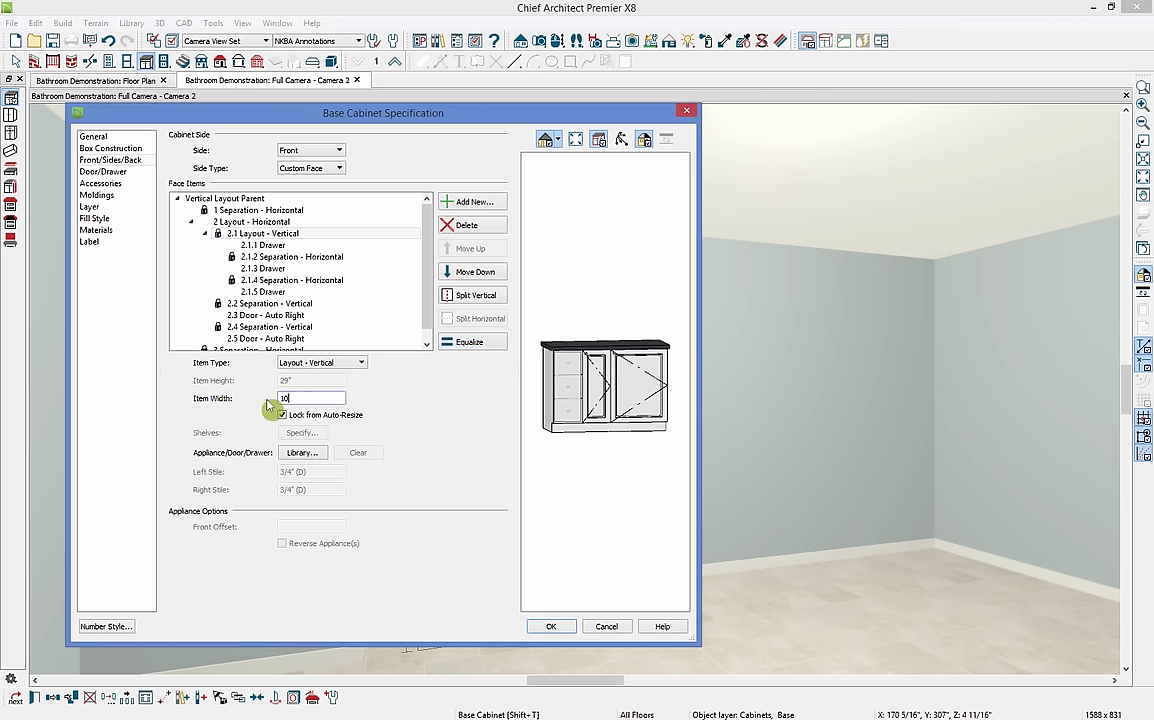
pyautogui.write('.5')
pyautogui.press('Tab')
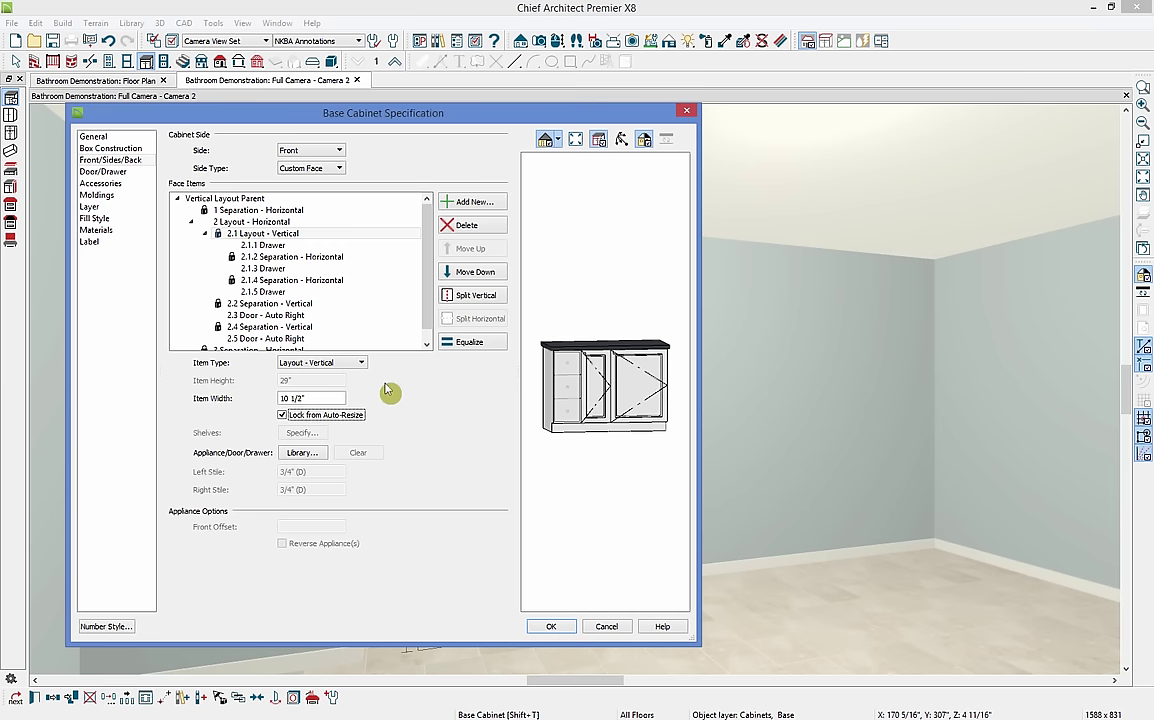
# - Change the middle door's item type to Door - Auto Left and set its width to 24"
pyautogui.click(600, 388)
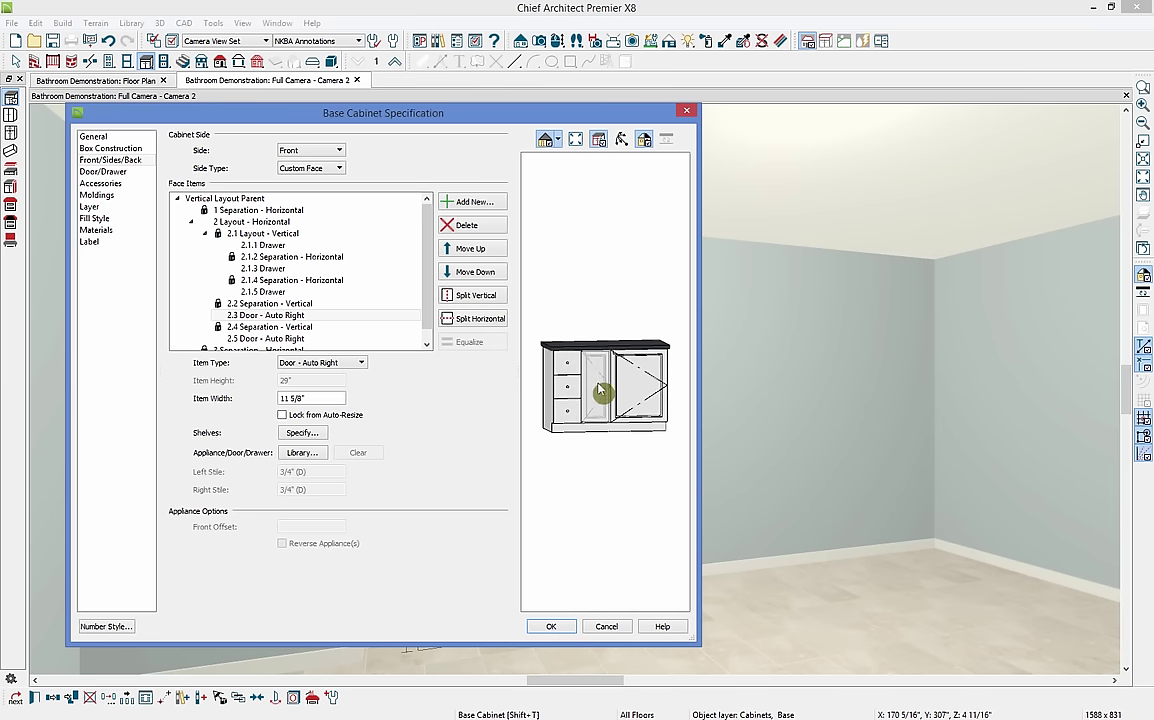
pyautogui.click(353, 362)
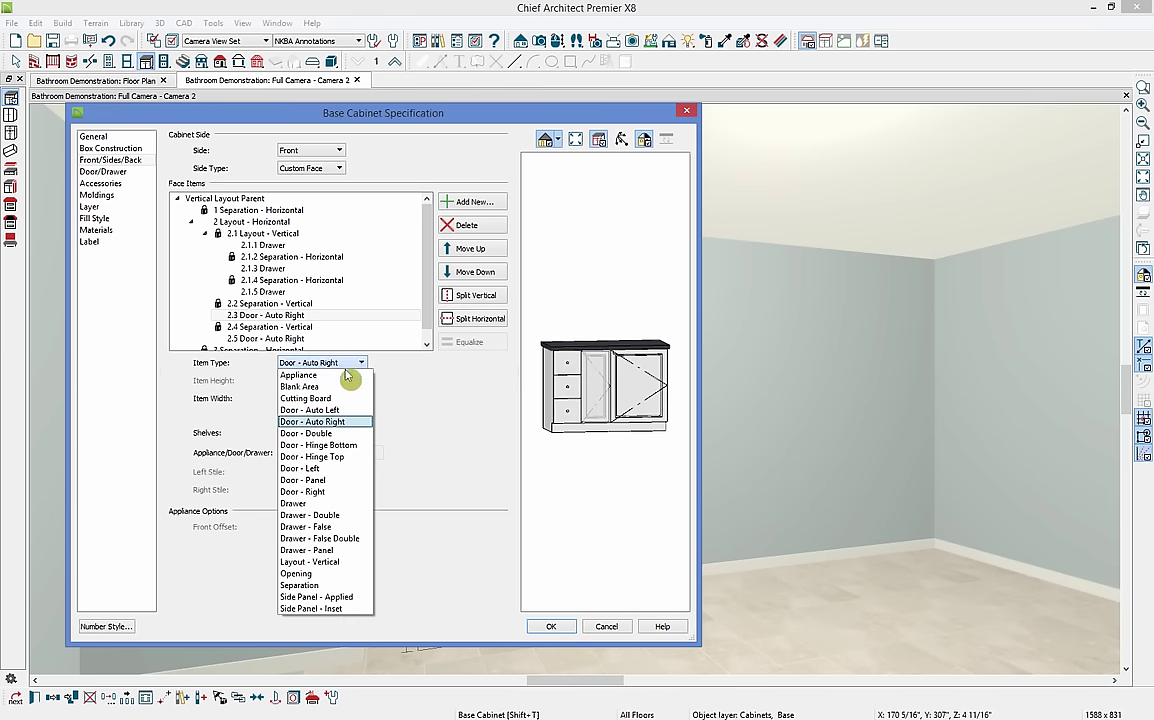
pyautogui.click(341, 411)
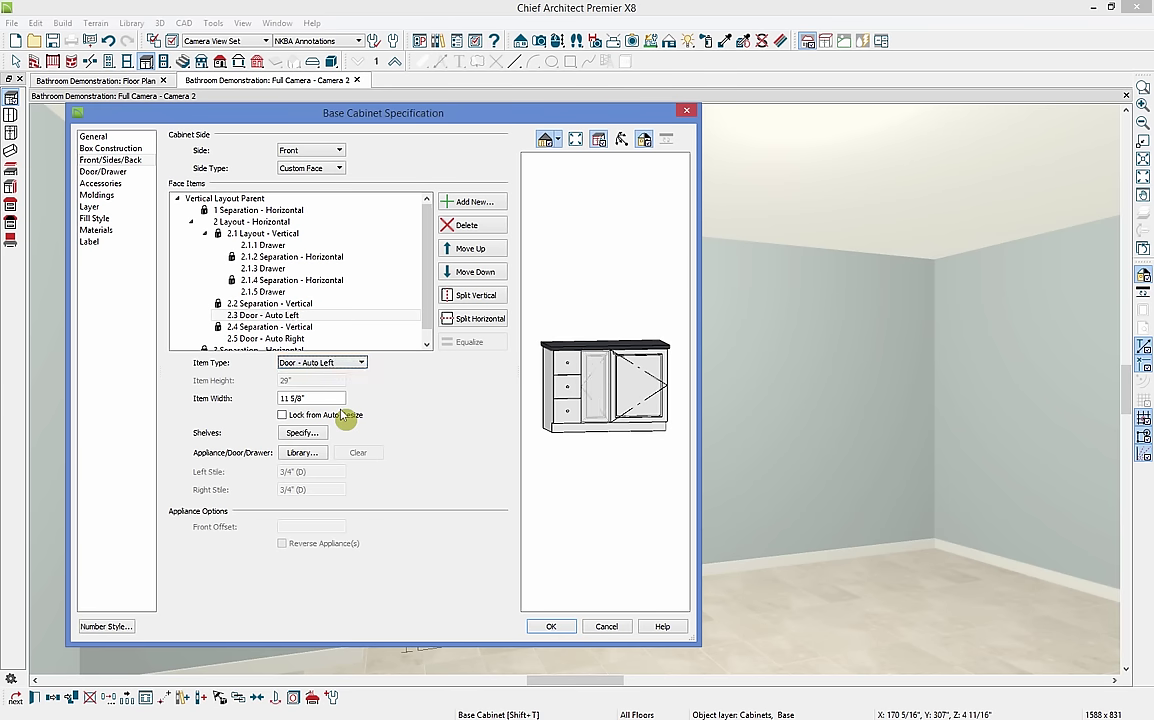
pyautogui.moveTo(322, 398); pyautogui.dragTo(283, 401)
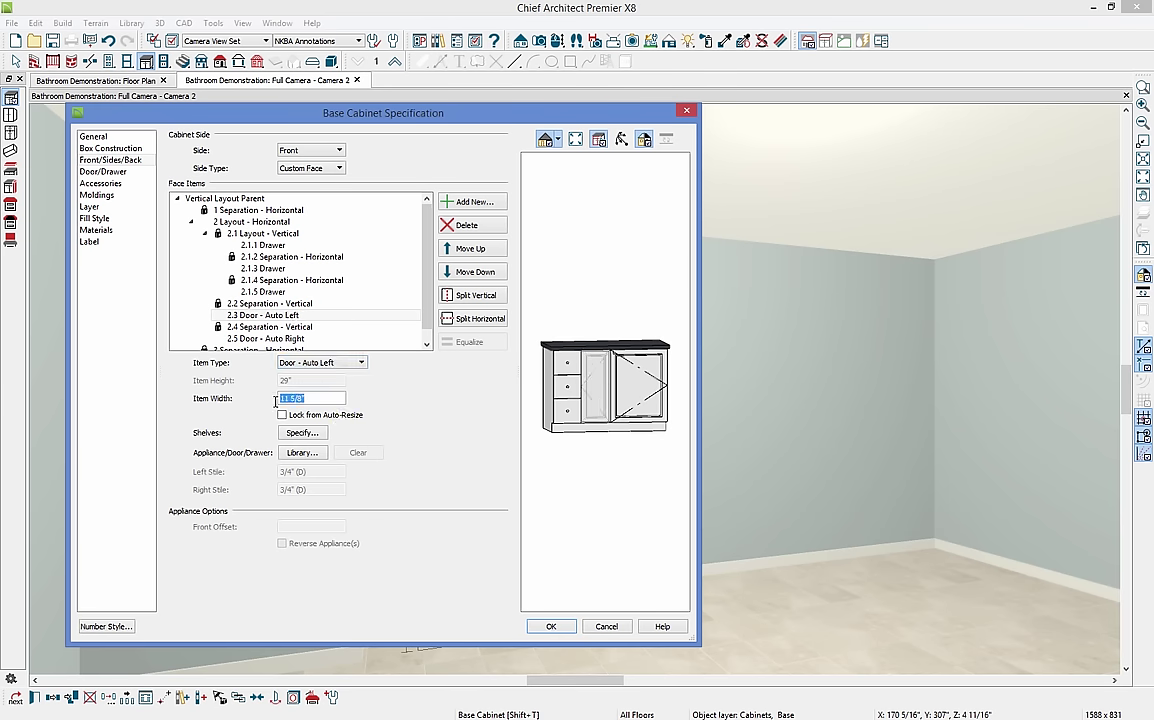
pyautogui.write('24')
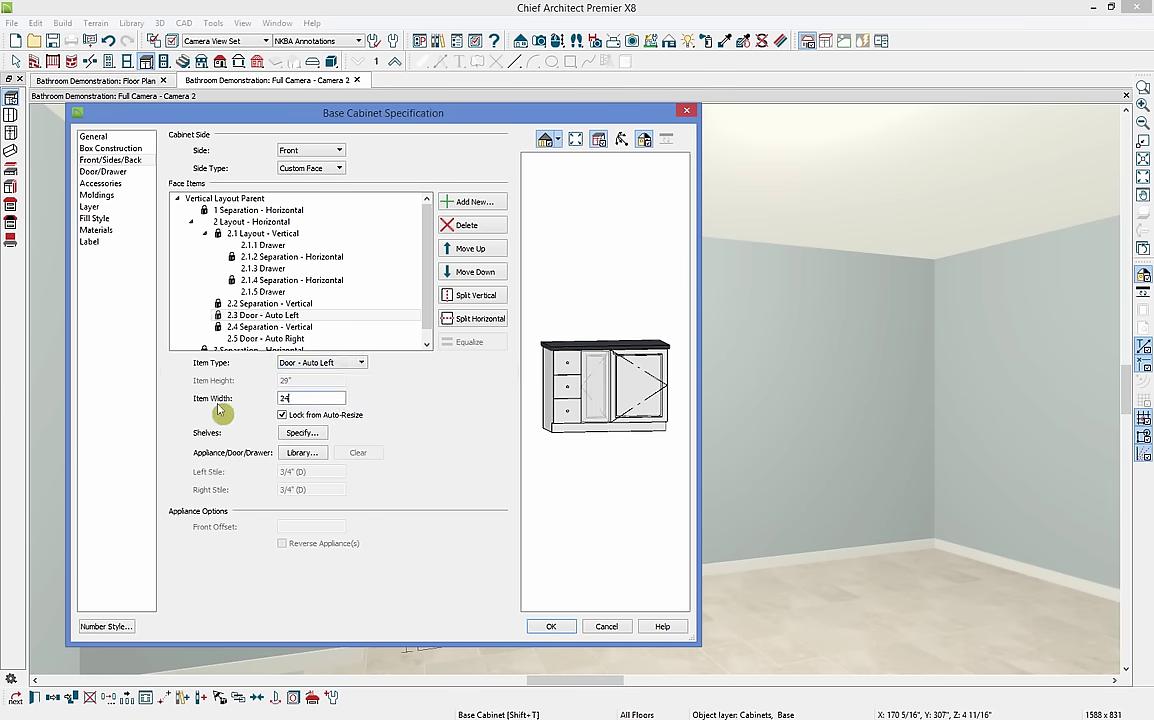
pyautogui.click(645, 399)
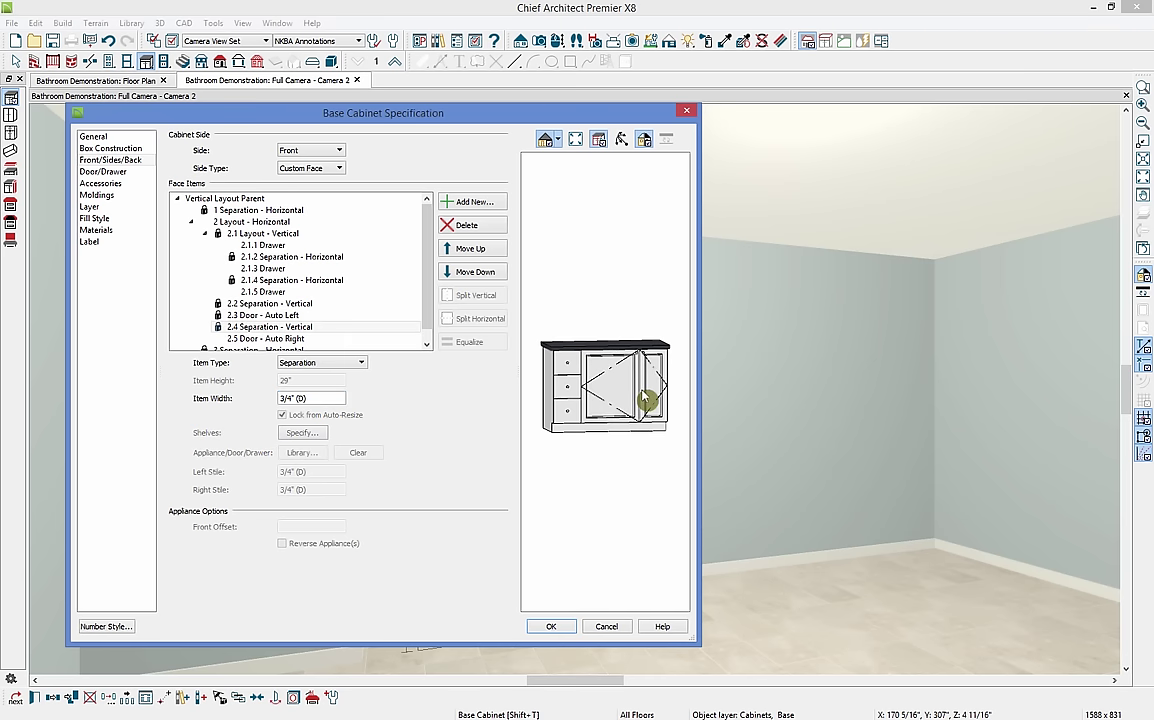
# - Turn the right door into a horizontally split stack of three drawers with equalized heights
pyautogui.click(653, 385)
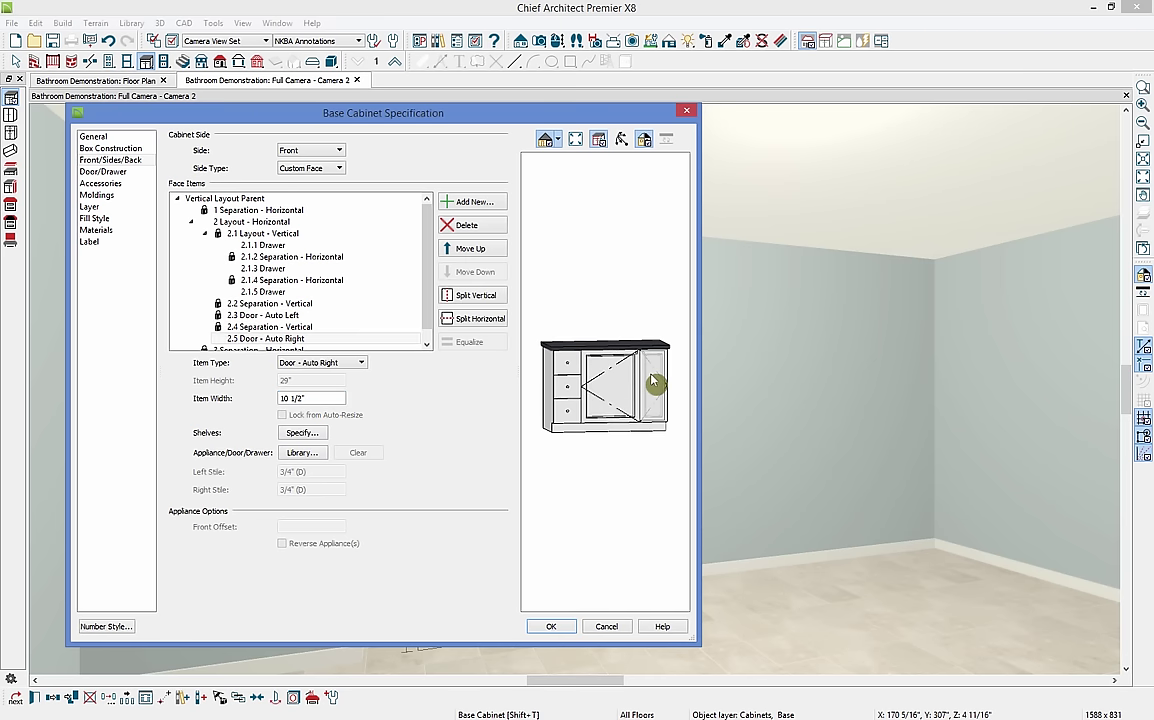
pyautogui.click(357, 364)
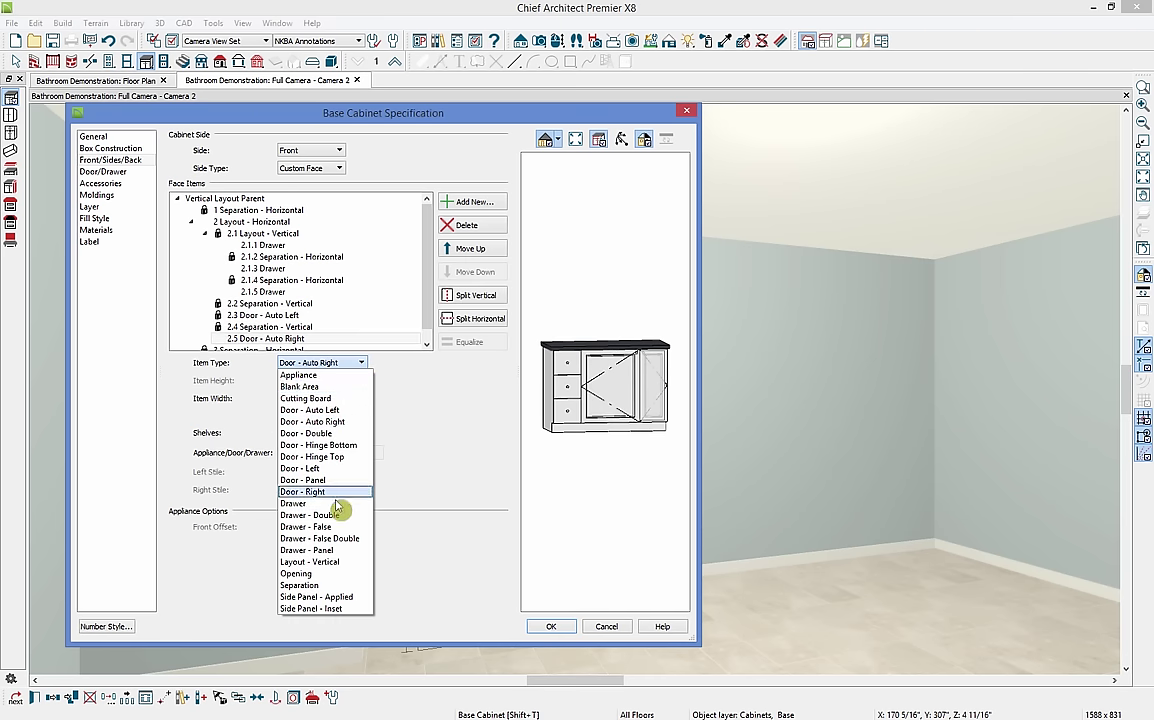
pyautogui.click(336, 504)
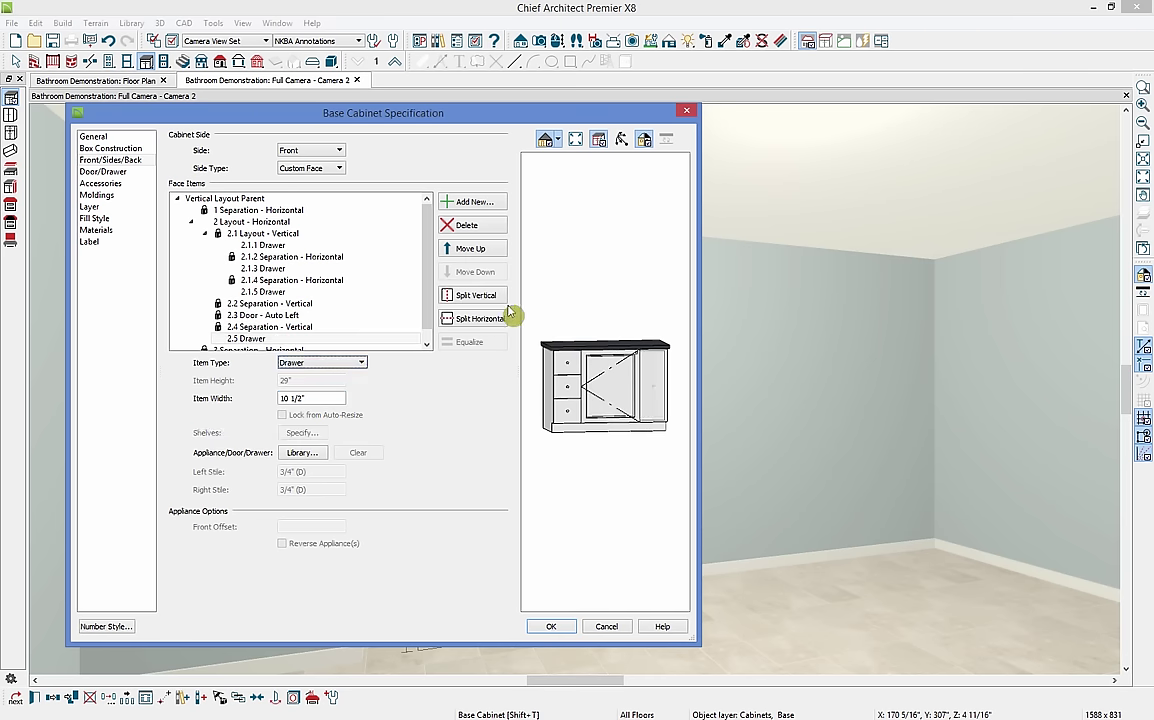
pyautogui.click(648, 385)
pyautogui.click(447, 318)
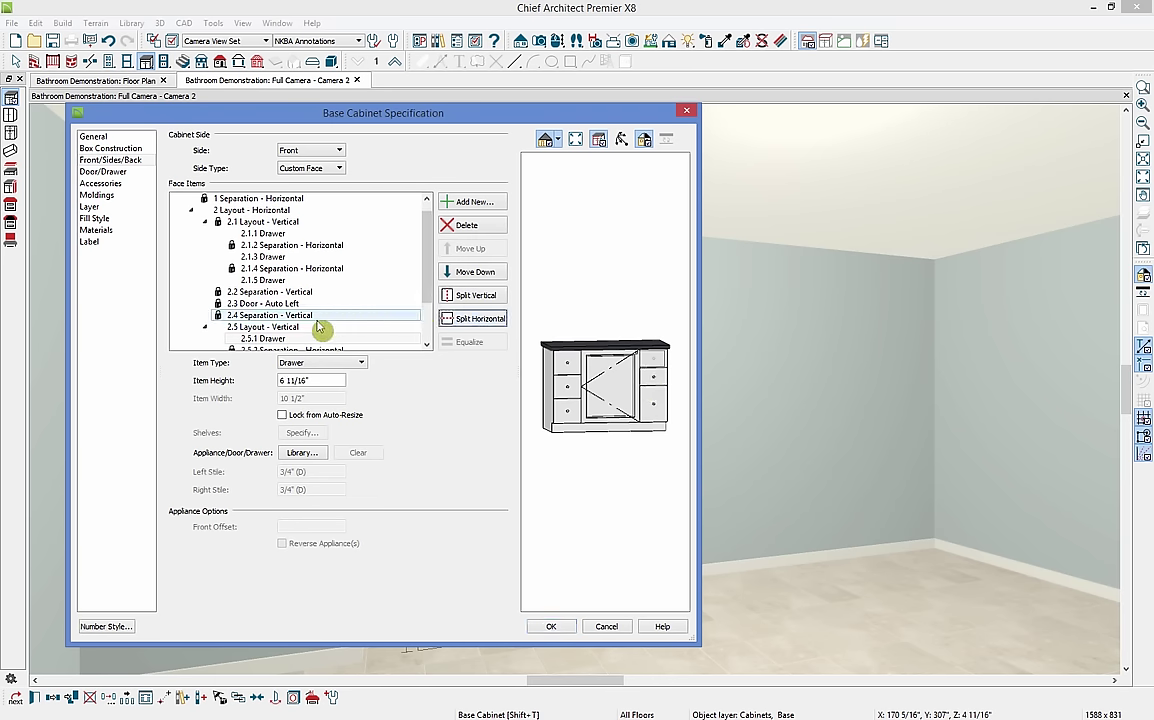
pyautogui.click(240, 329)
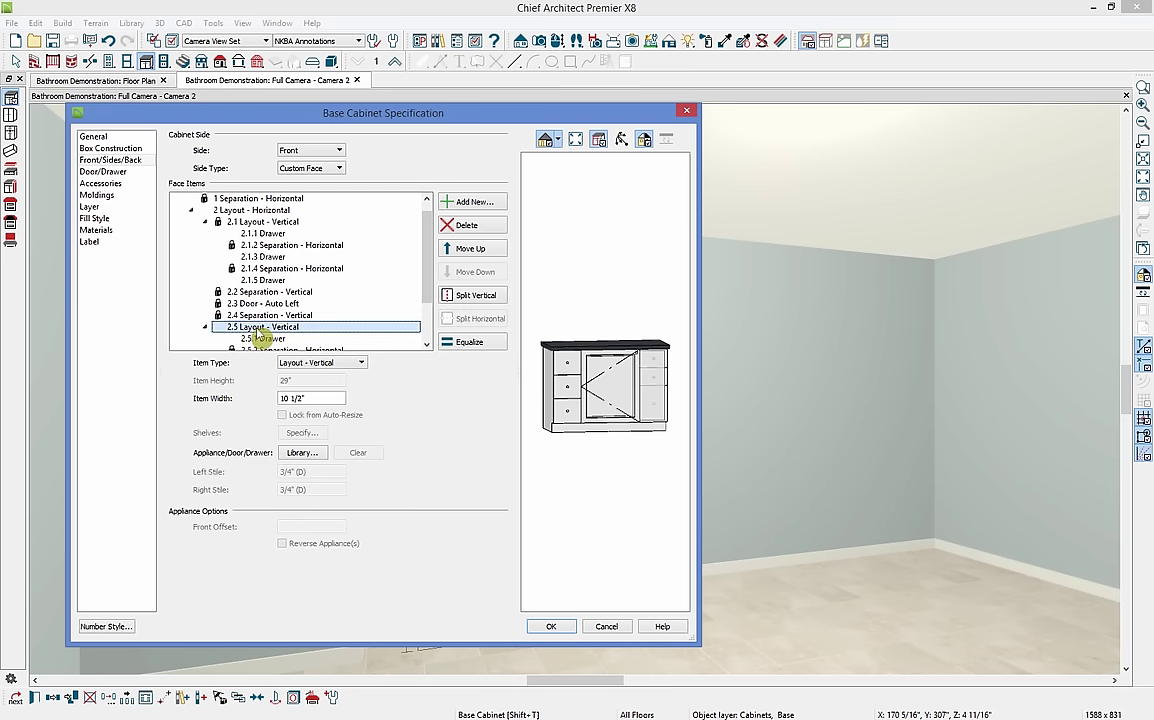
pyautogui.click(490, 346)
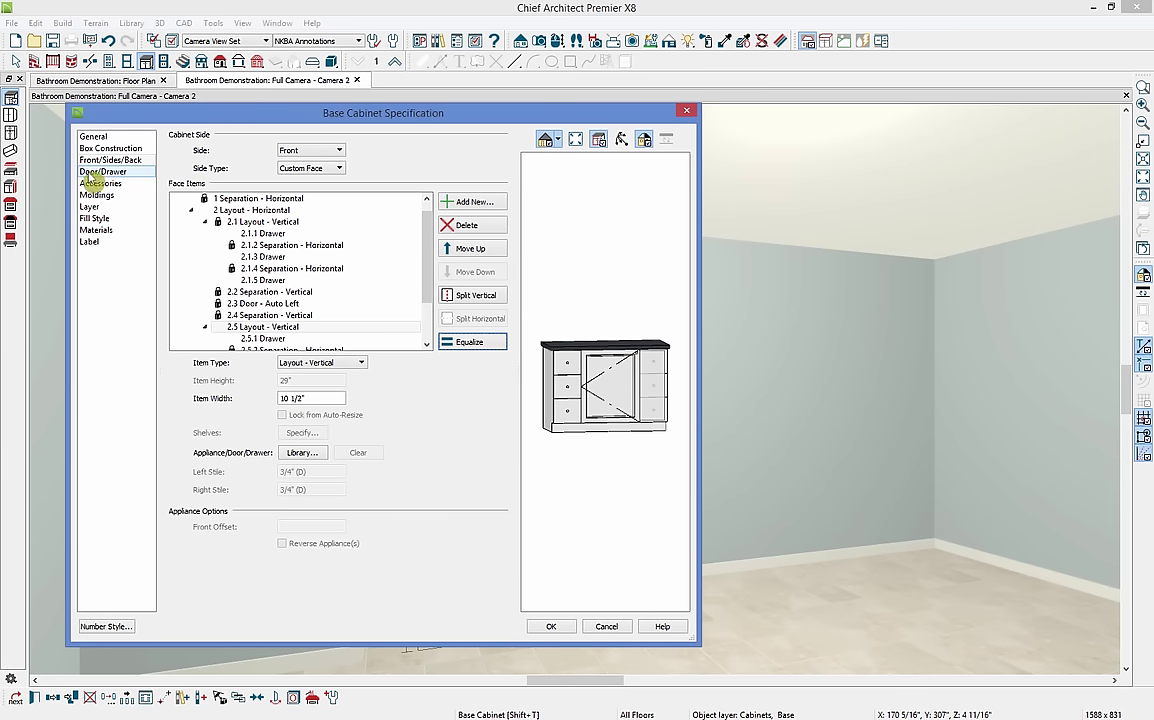
# - Set the cabinet's door style to Framed Doors
pyautogui.click(94, 172)
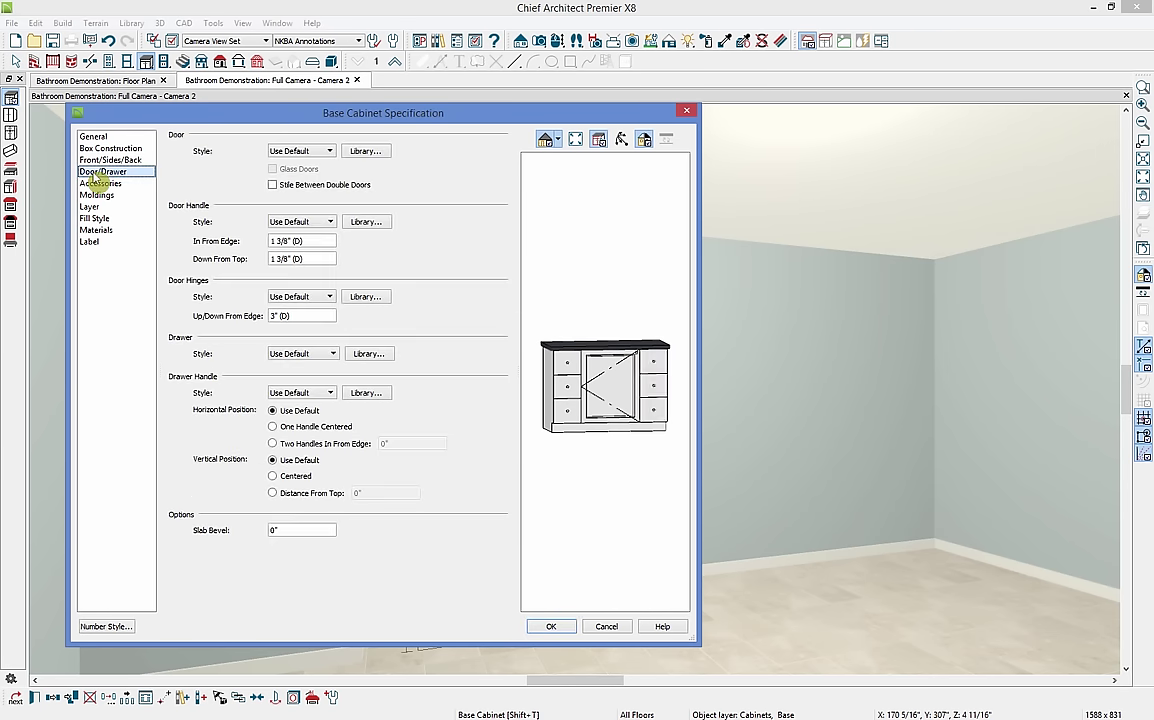
pyautogui.click(329, 152)
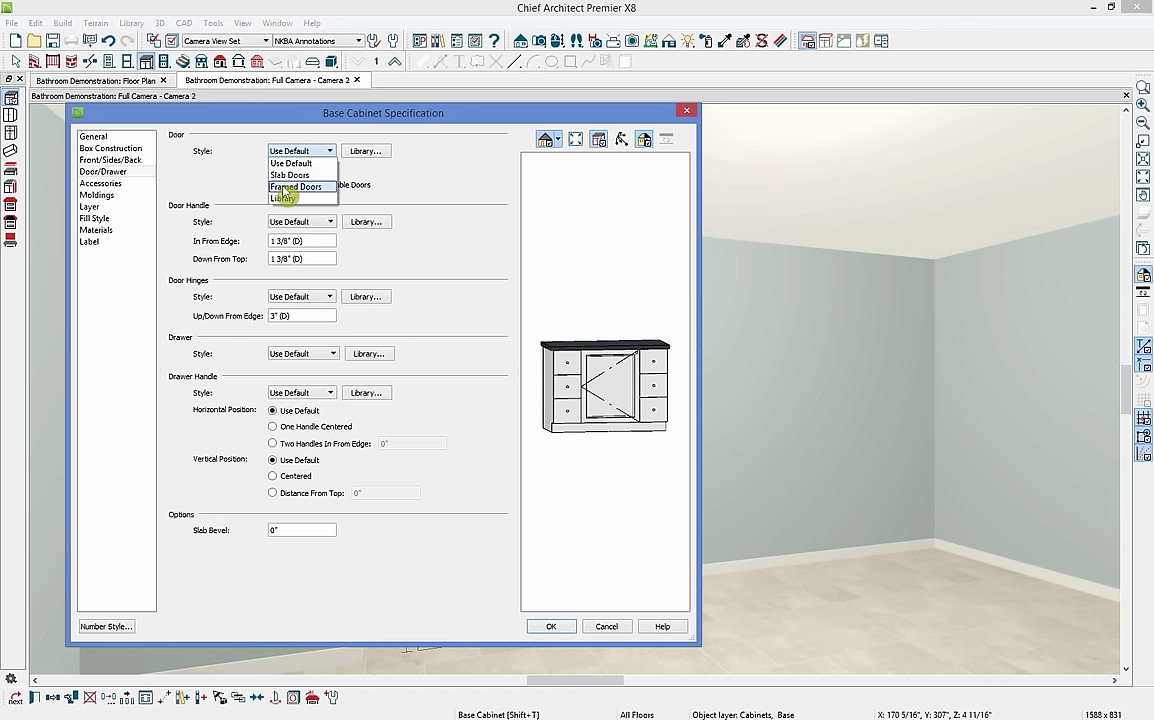
pyautogui.click(284, 187)
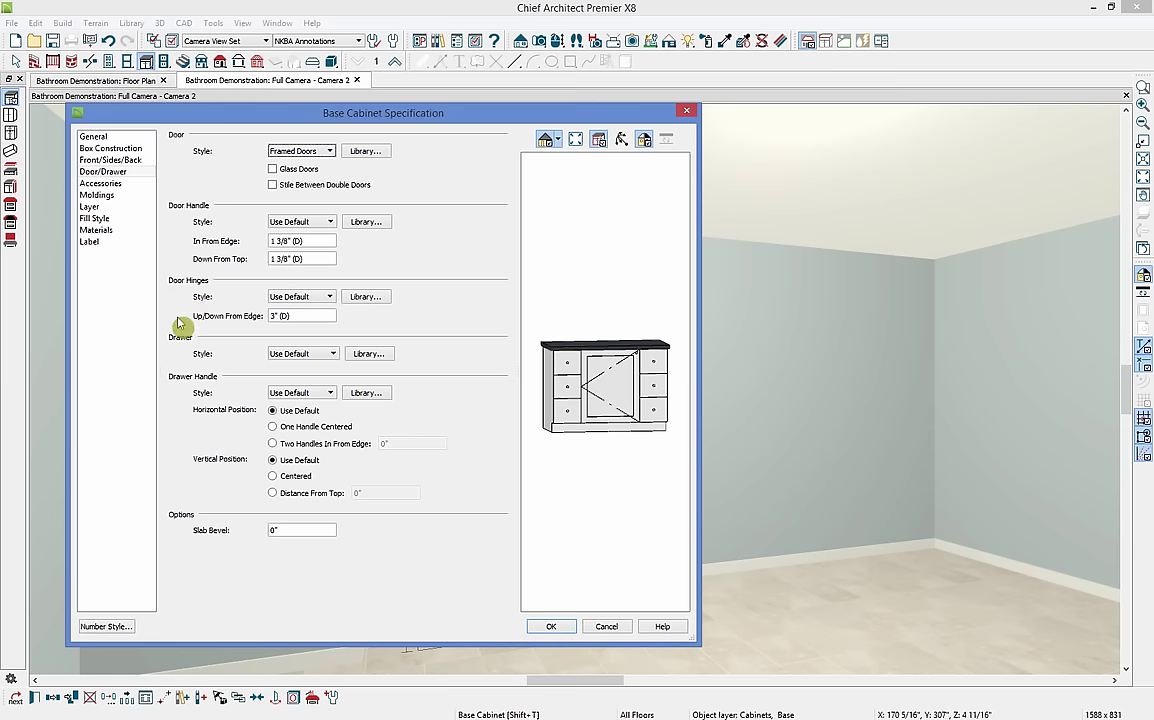
# - Give the cabinet the Beaded Foot style from the core Architectural Millwork Cabinet Feet library, with Retain Toe Kick and Stretch To Fit enabled
pyautogui.click(100, 184)
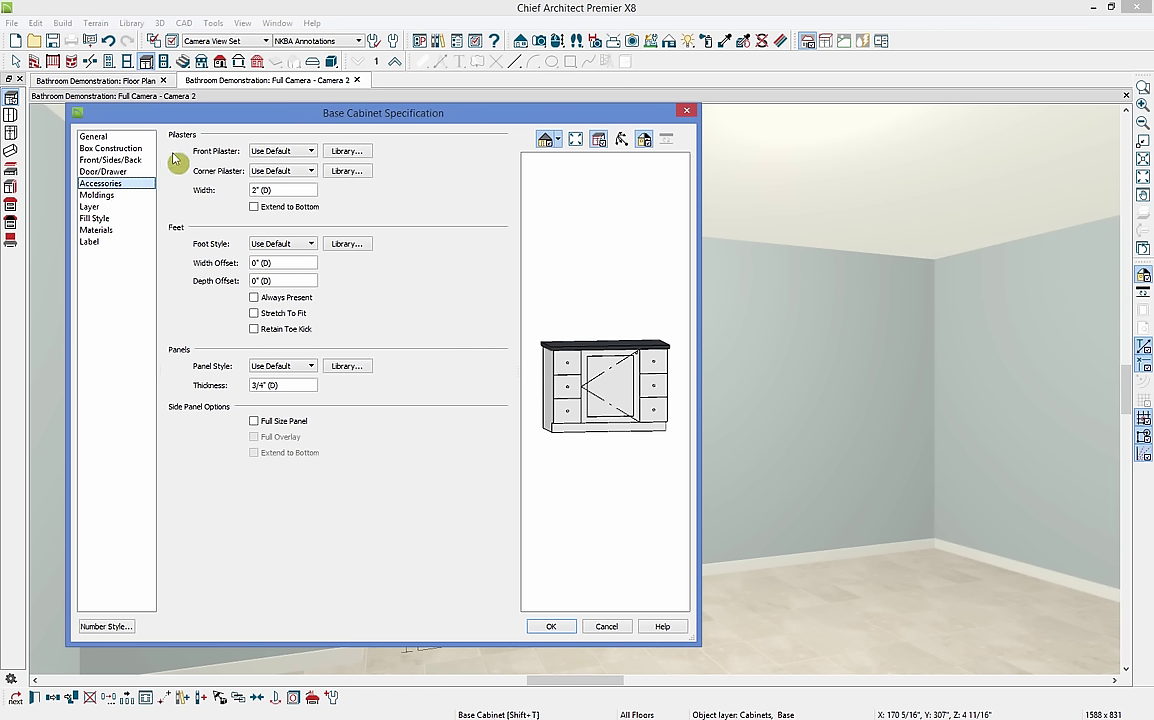
pyautogui.click(311, 244)
pyautogui.click(311, 251)
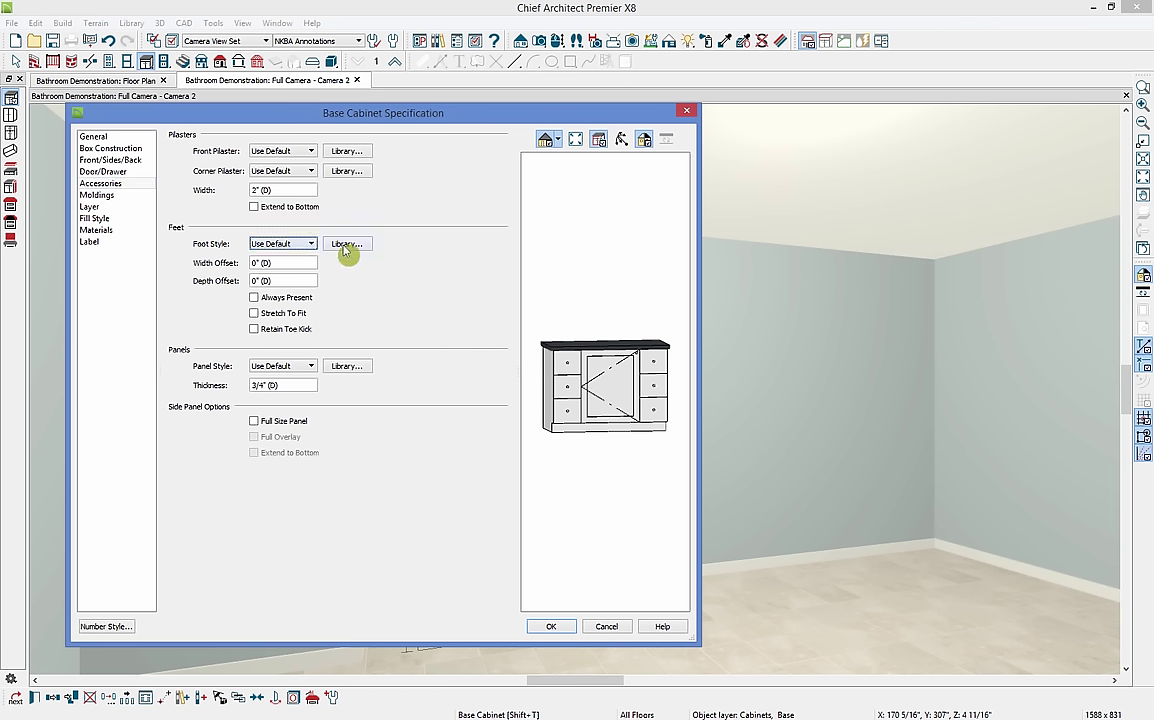
pyautogui.click(344, 244)
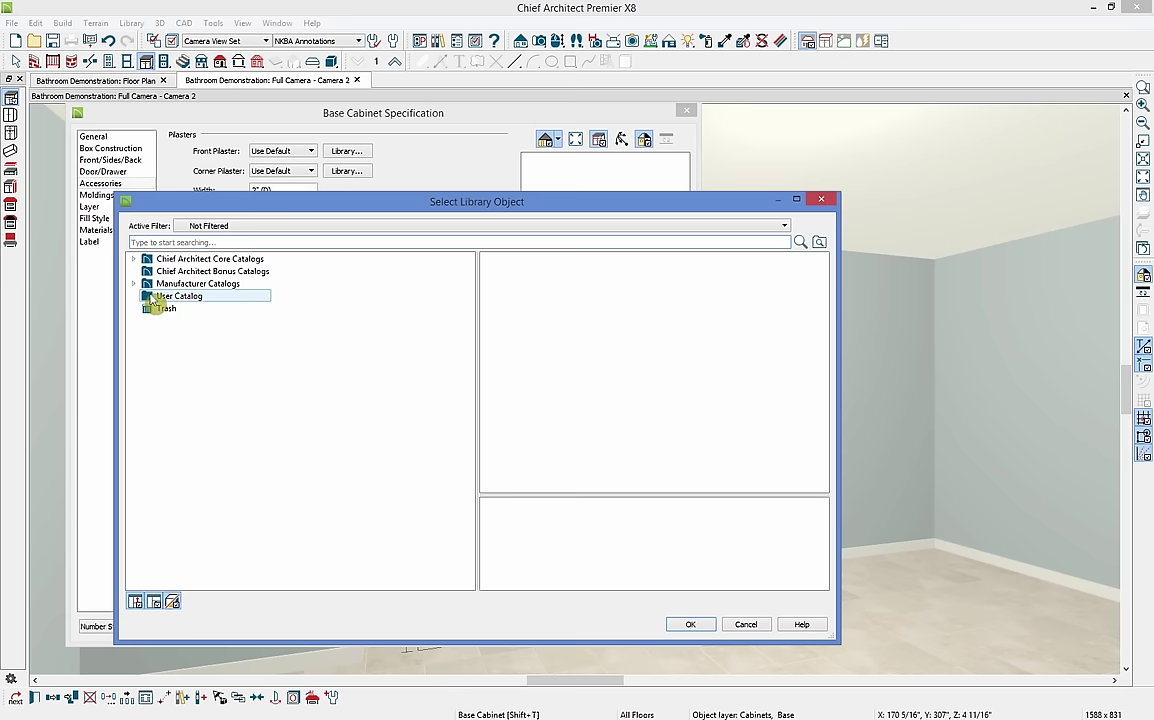
pyautogui.click(135, 260)
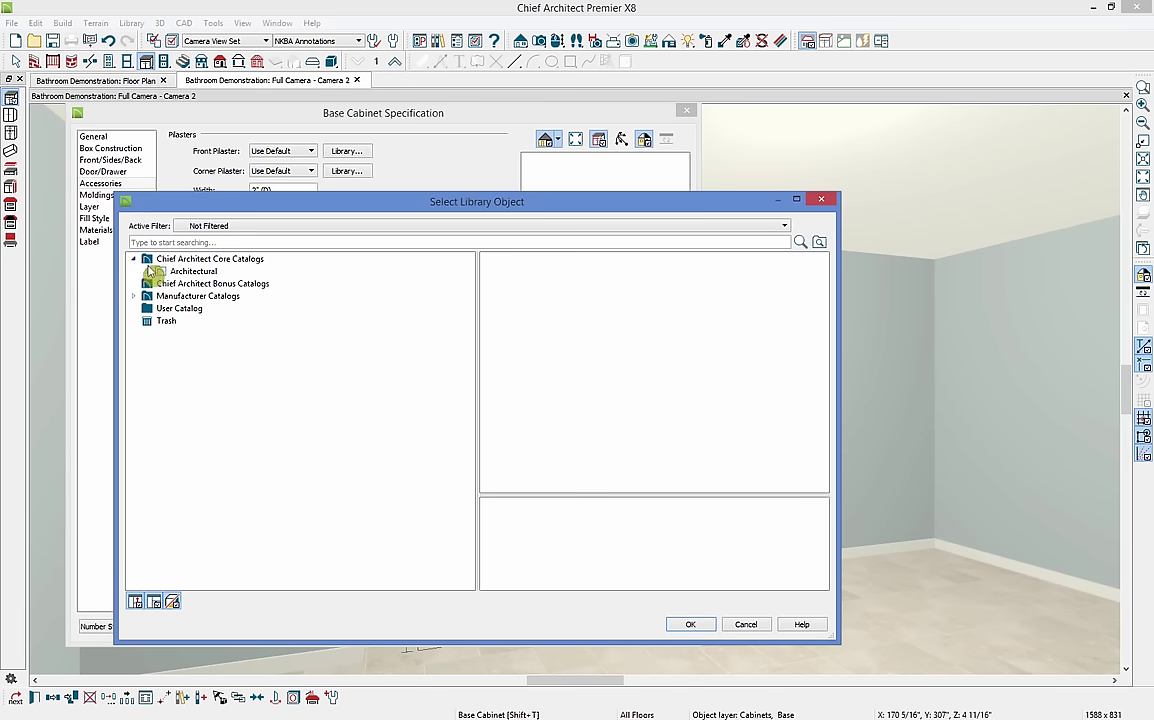
pyautogui.click(147, 271)
pyautogui.click(161, 296)
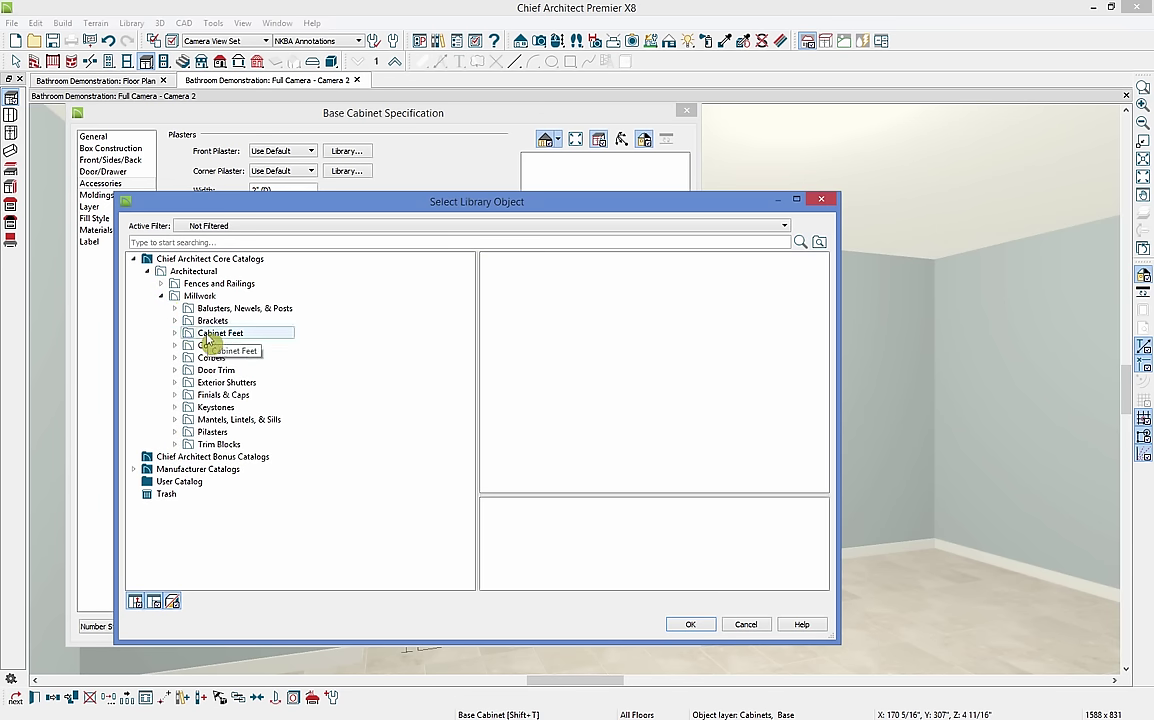
pyautogui.click(212, 340)
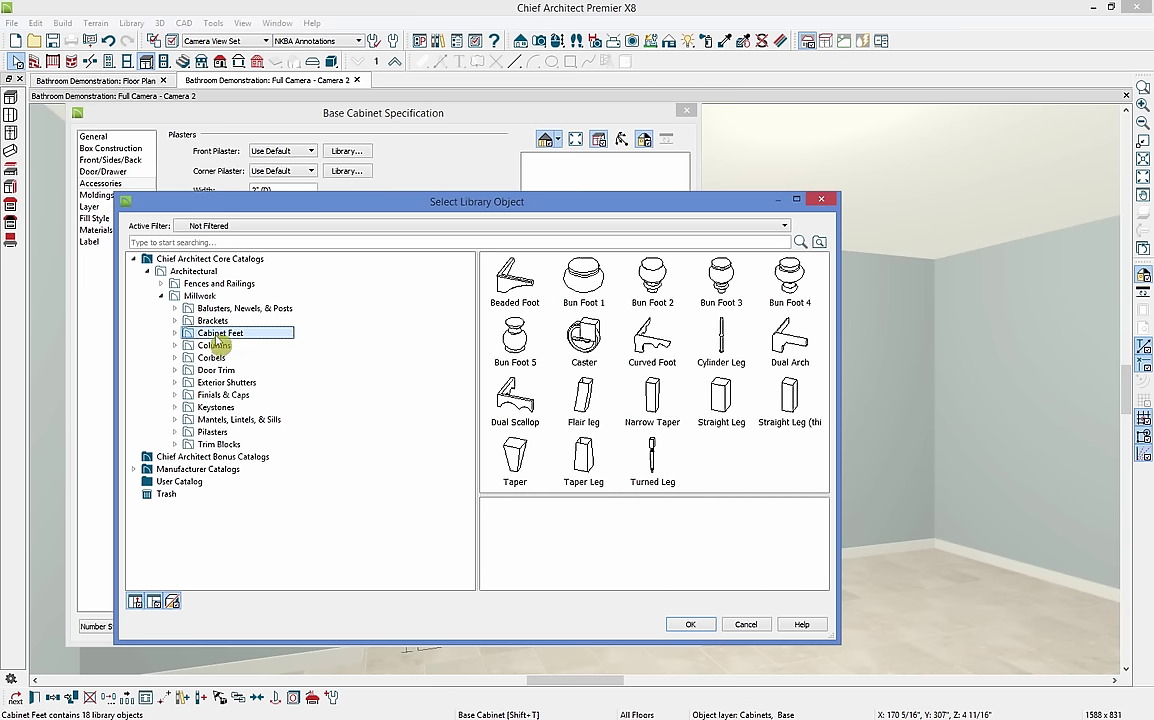
pyautogui.click(515, 292)
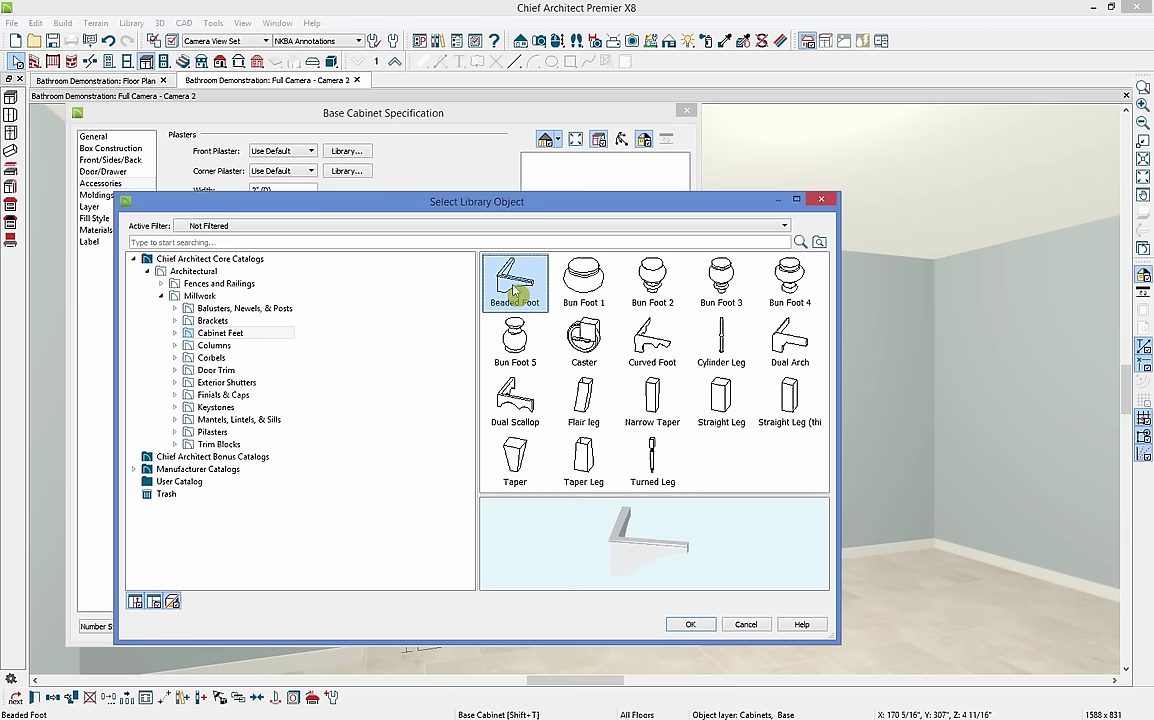
pyautogui.click(692, 624)
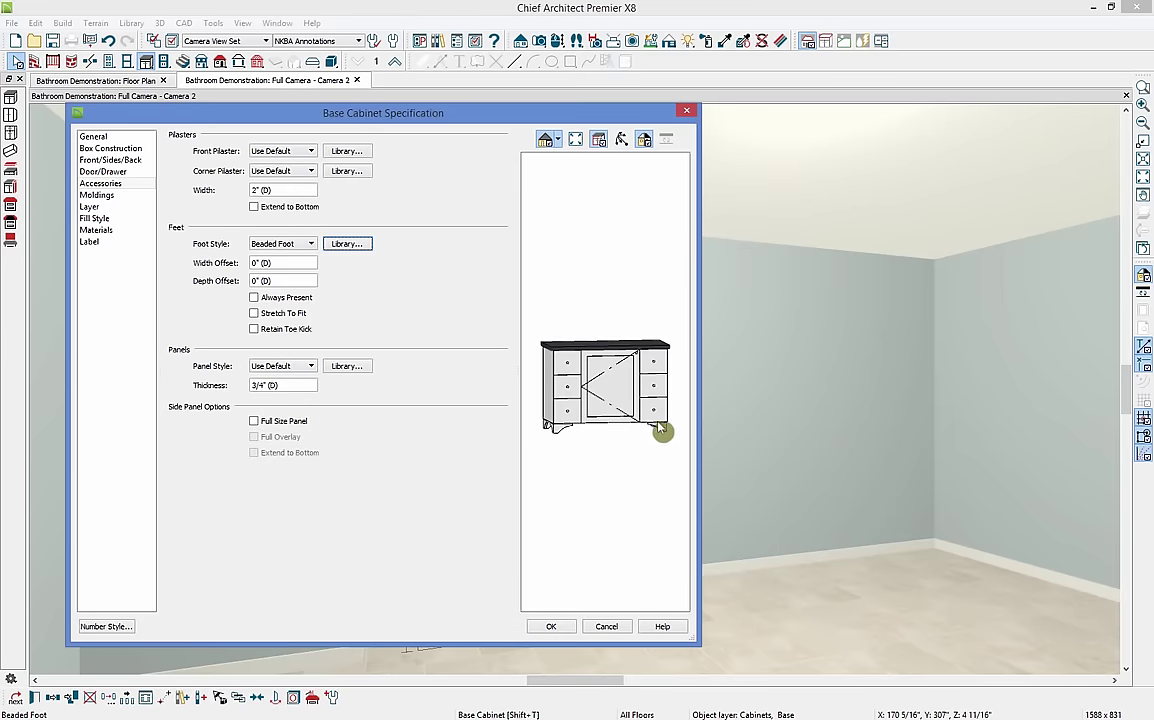
pyautogui.click(255, 330)
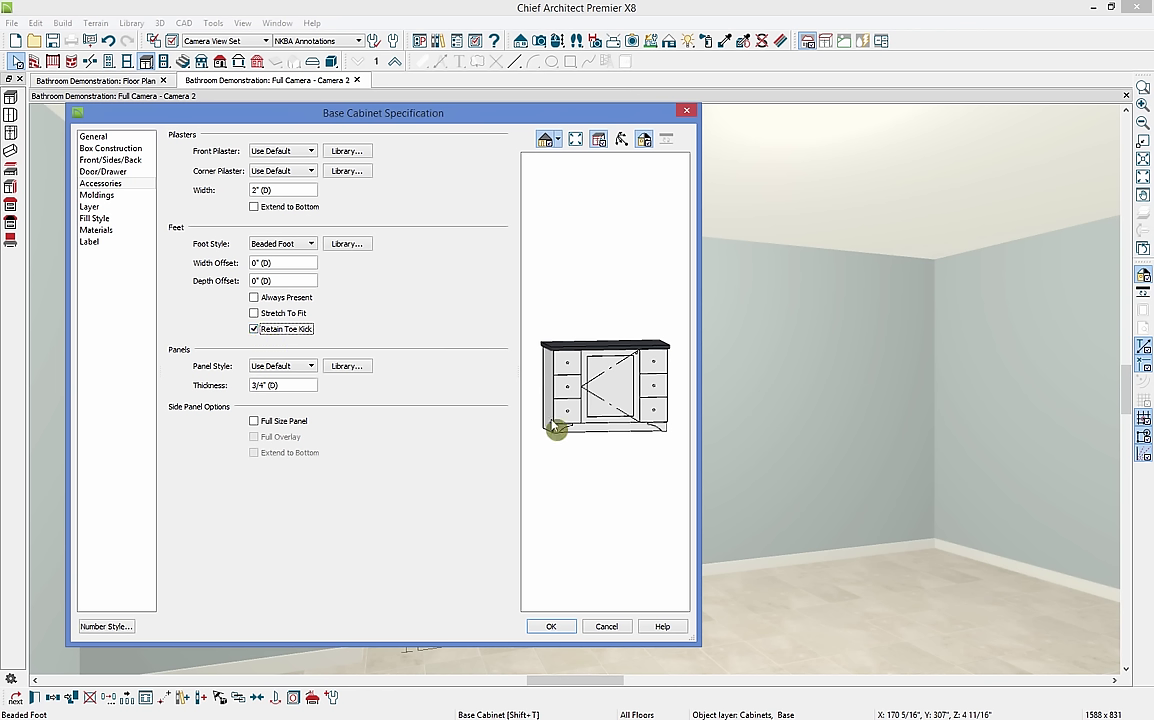
pyautogui.click(255, 316)
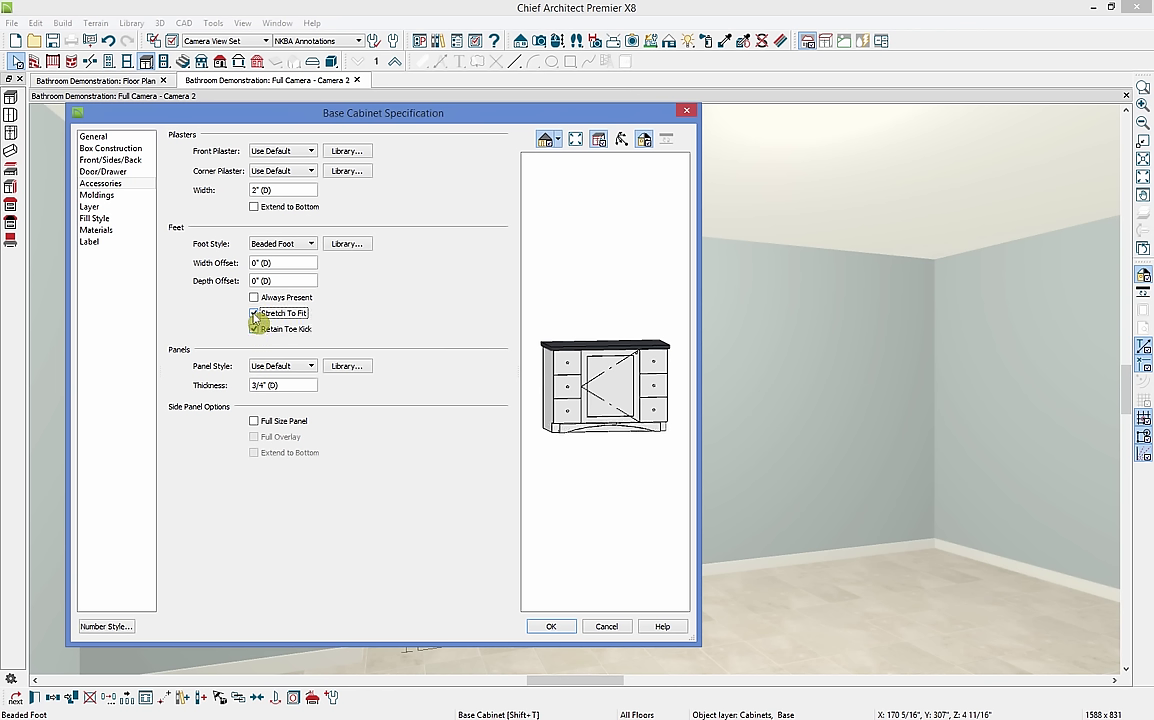
# - Set the beaded feet's width offset to 3" and apply the cabinet specification
pyautogui.moveTo(298, 261); pyautogui.dragTo(203, 272)
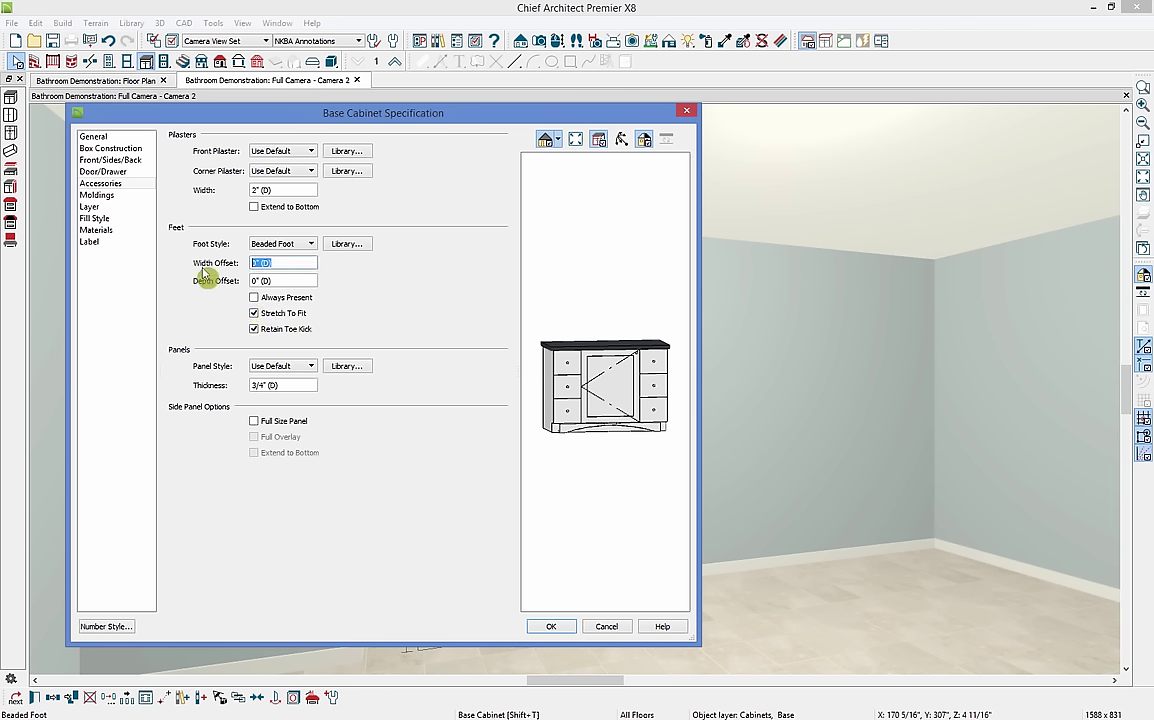
pyautogui.write('3"')
pyautogui.press('Tab')
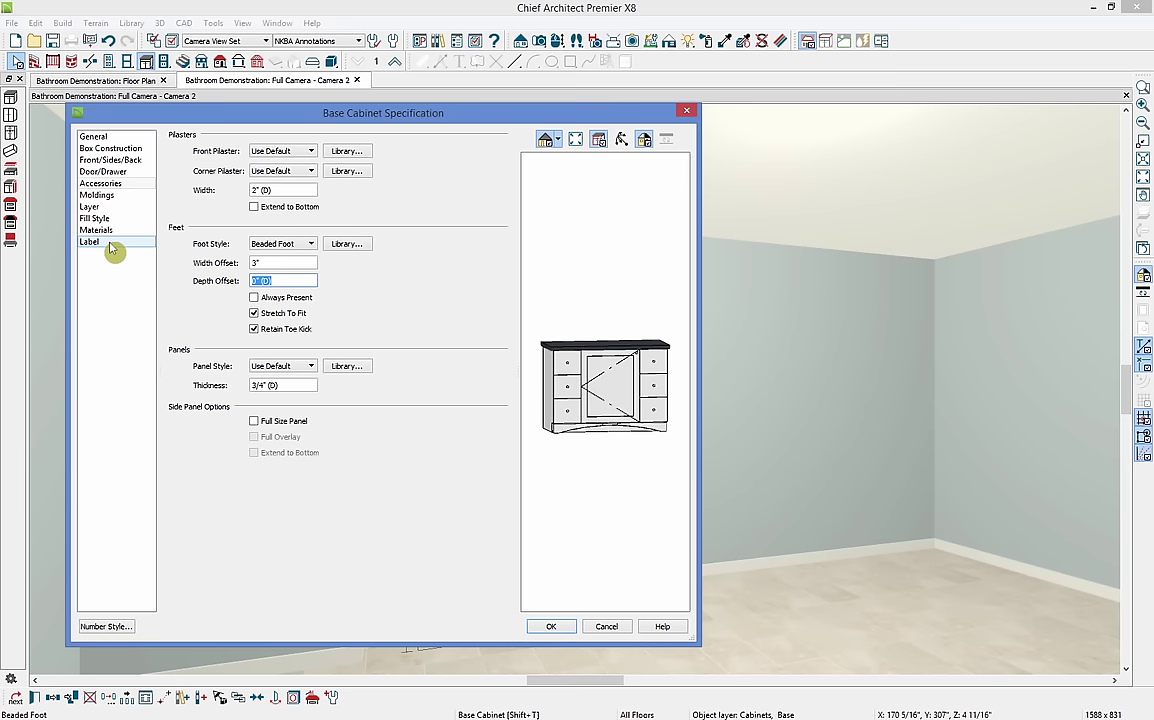
pyautogui.click(562, 628)
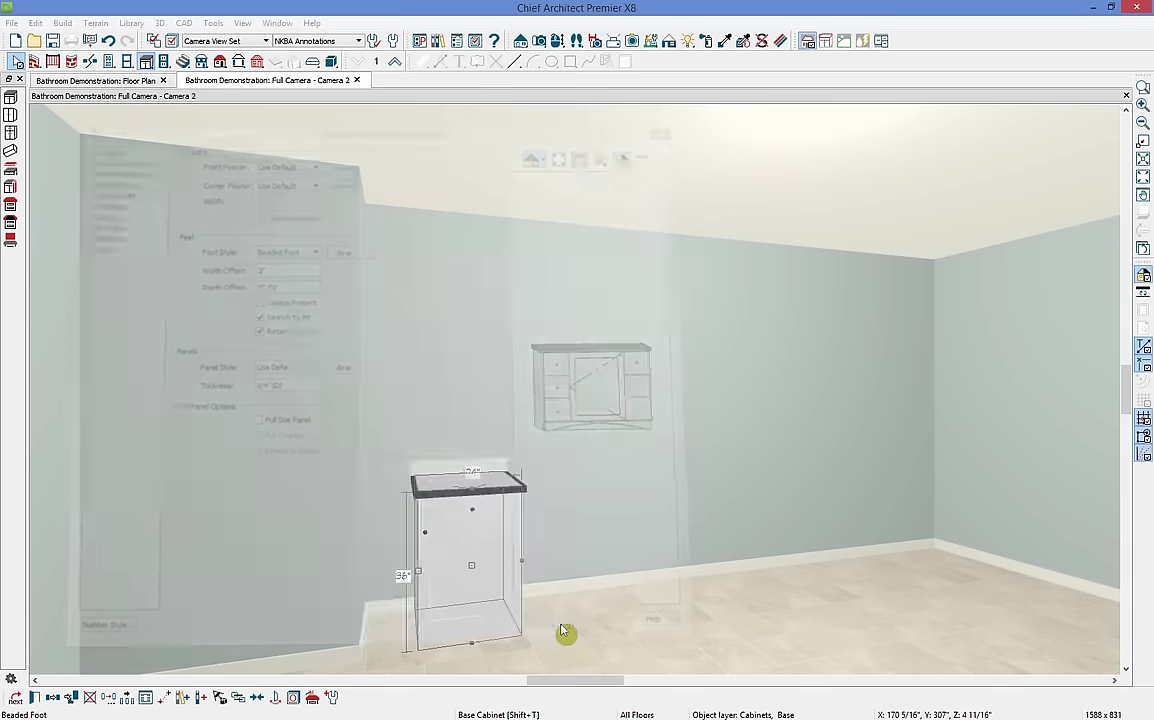
# - Nudge the vanity base cabinet slightly to the right along the wall and clear its selection
pyautogui.click(429, 567)
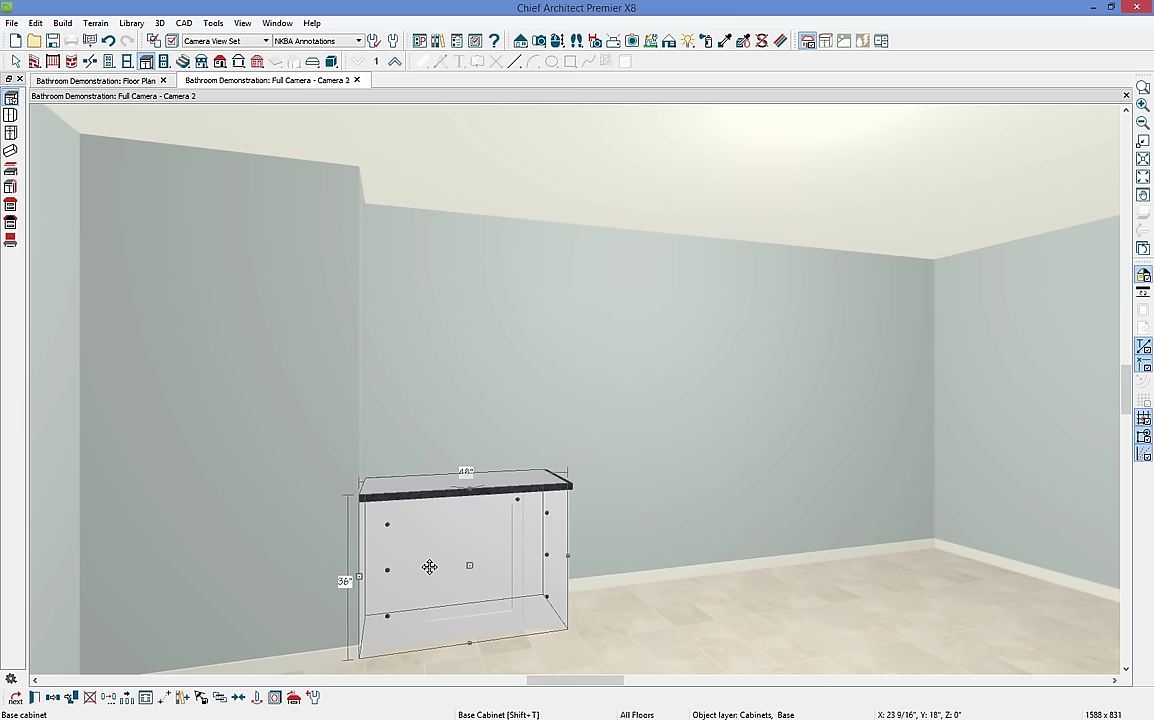
pyautogui.press('Right')
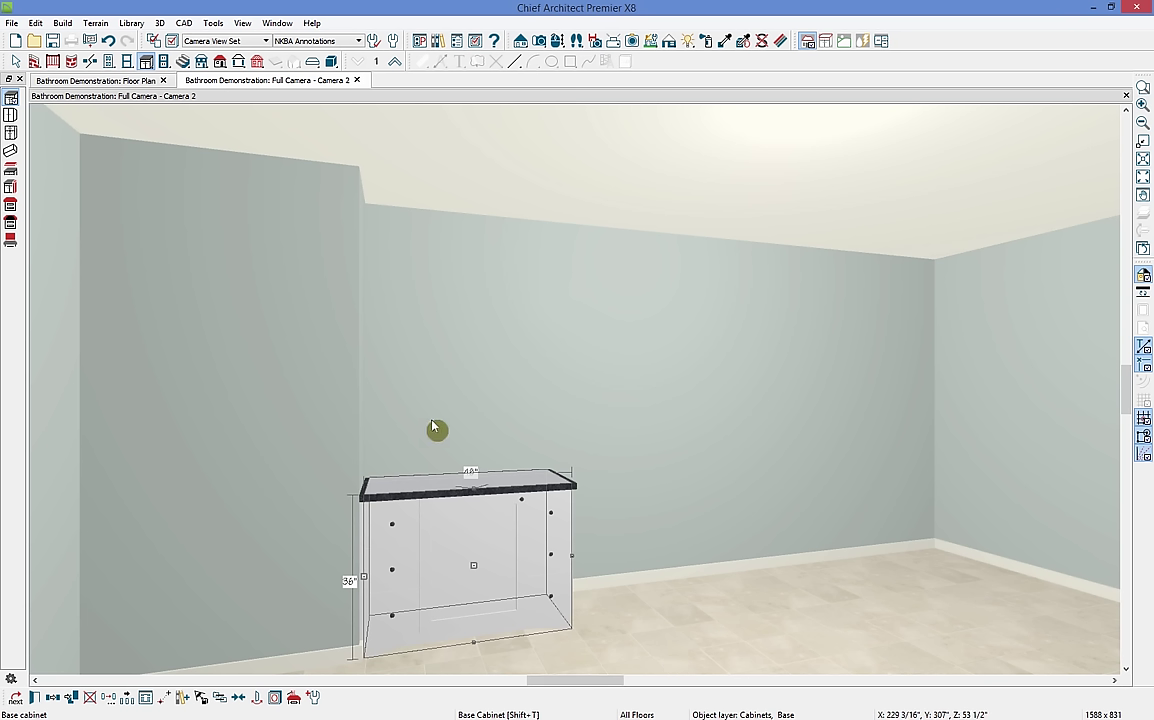
pyautogui.press('space')
pyautogui.click(660, 610)
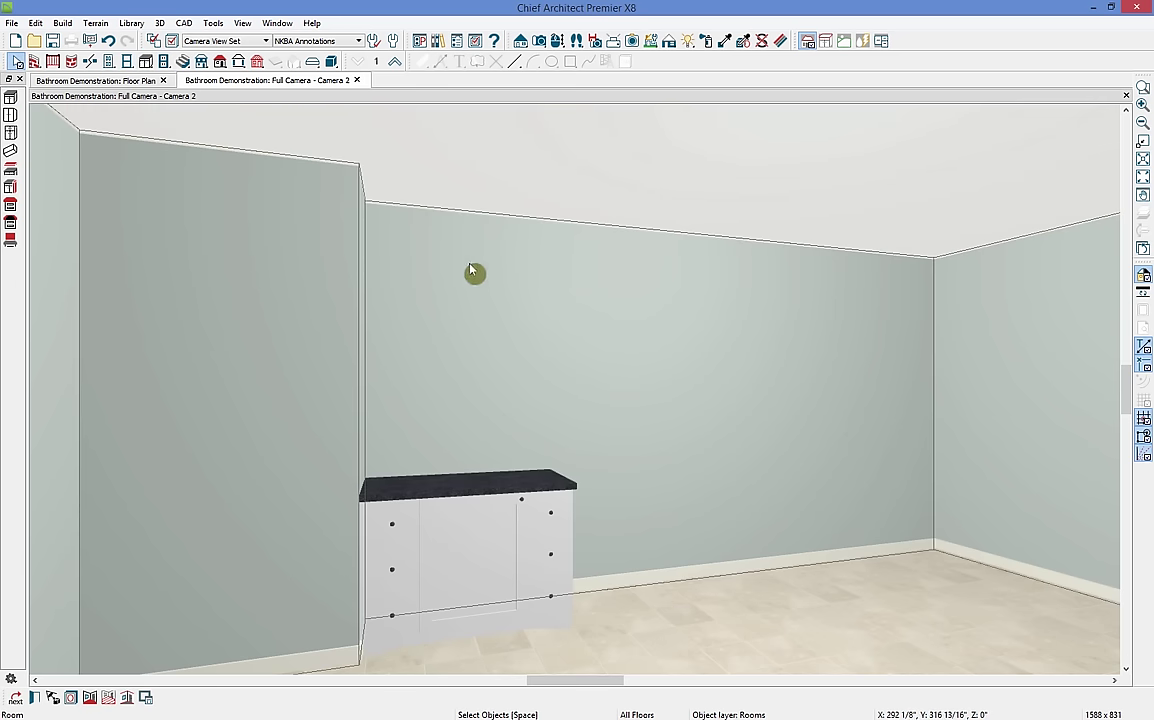
# - Show the Library Browser, clear its carpet search and expand the User Catalog
pyautogui.click(437, 41)
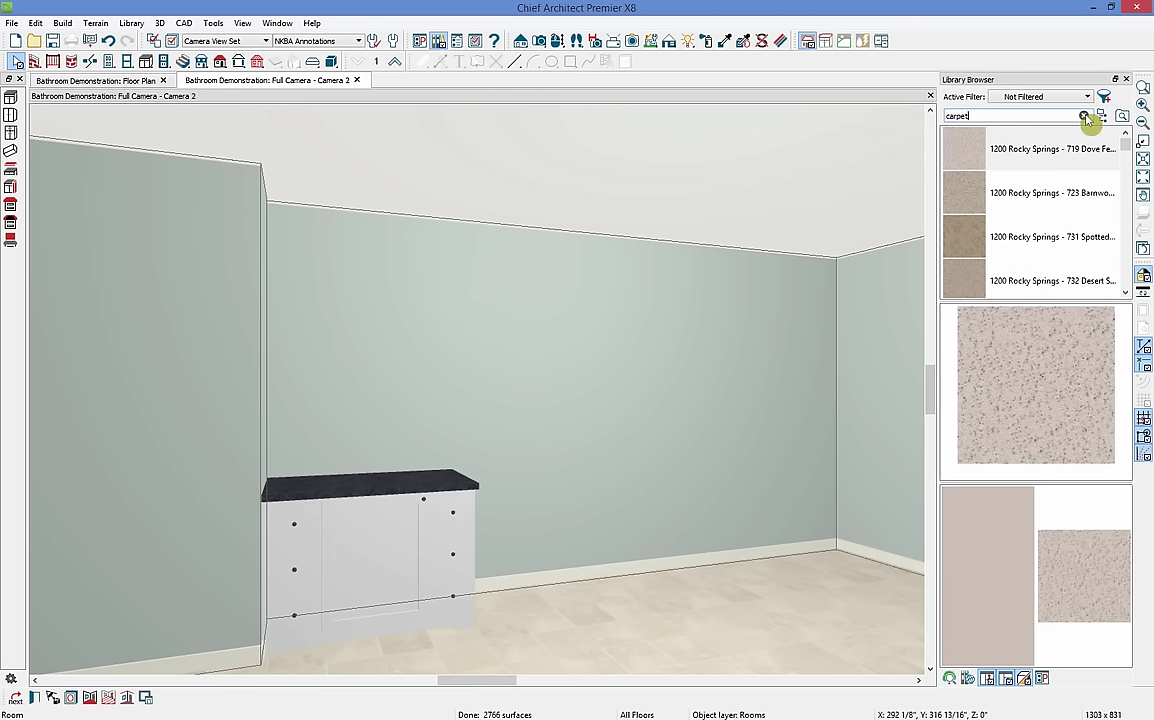
pyautogui.click(1084, 116)
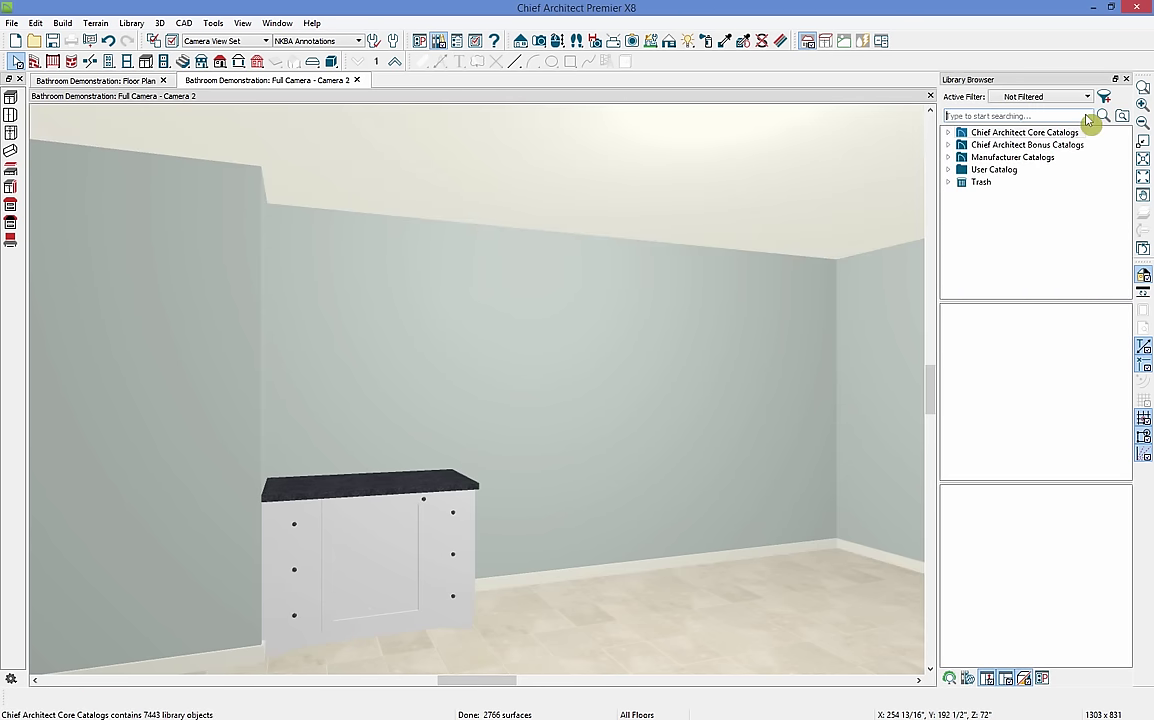
pyautogui.click(949, 170)
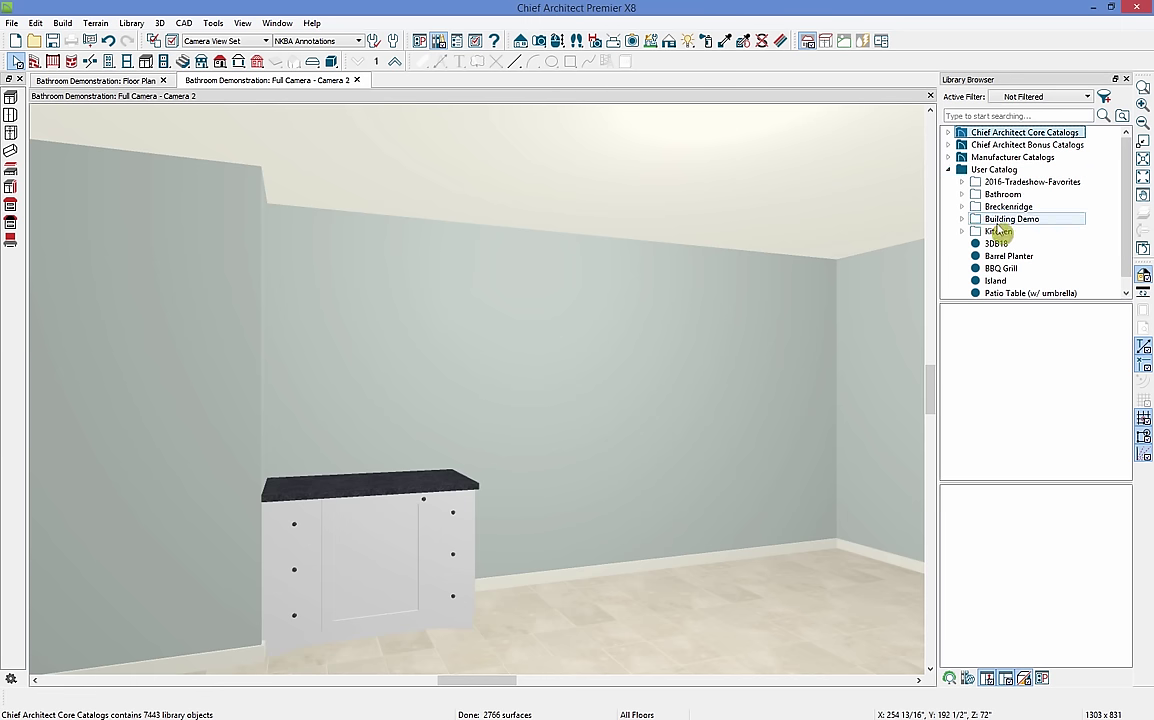
pyautogui.rightClick(987, 172)
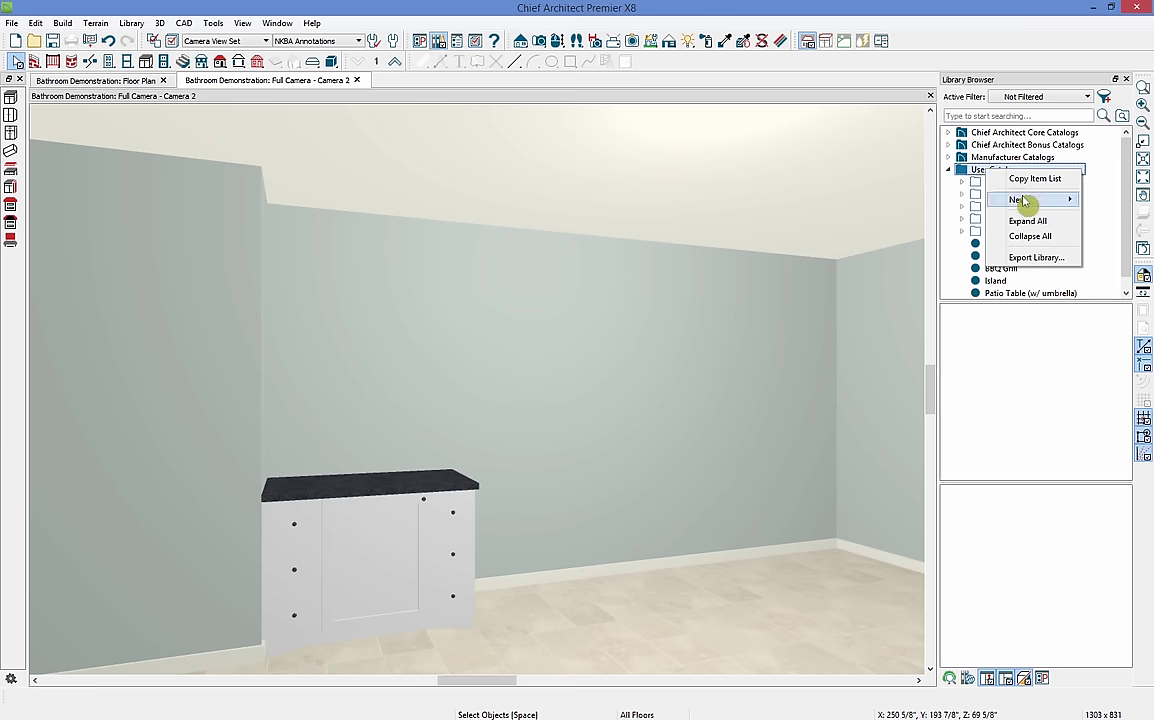
pyautogui.moveTo(1020, 199)
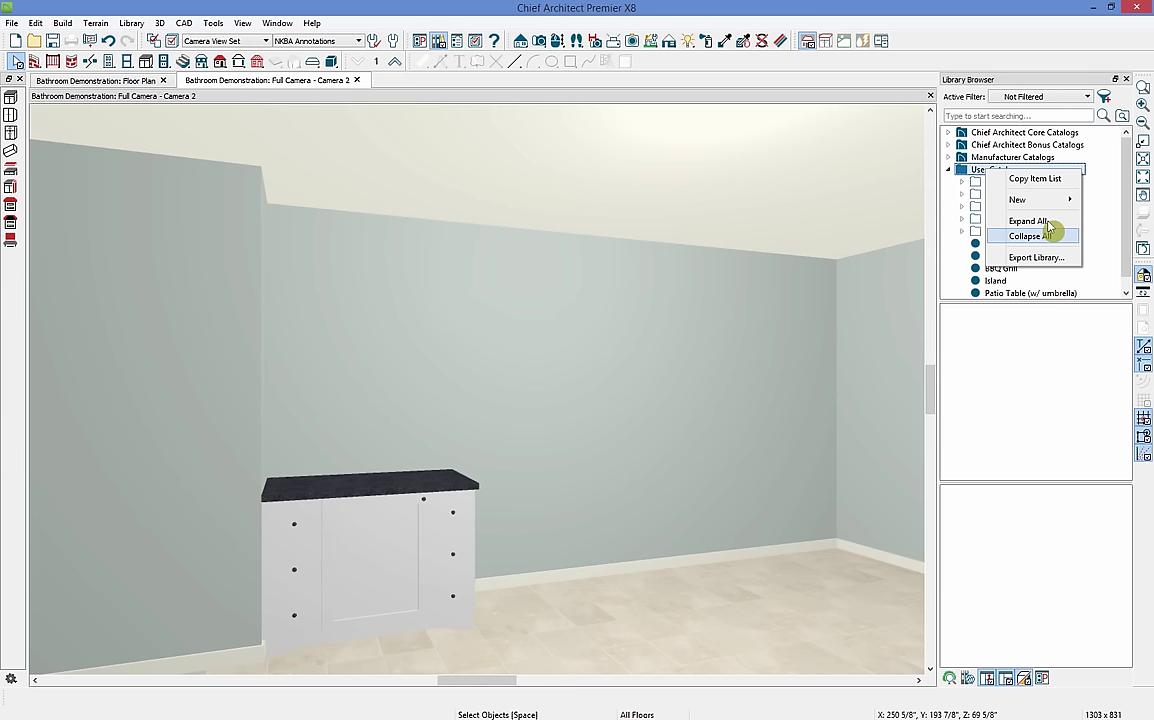
pyautogui.click(978, 176)
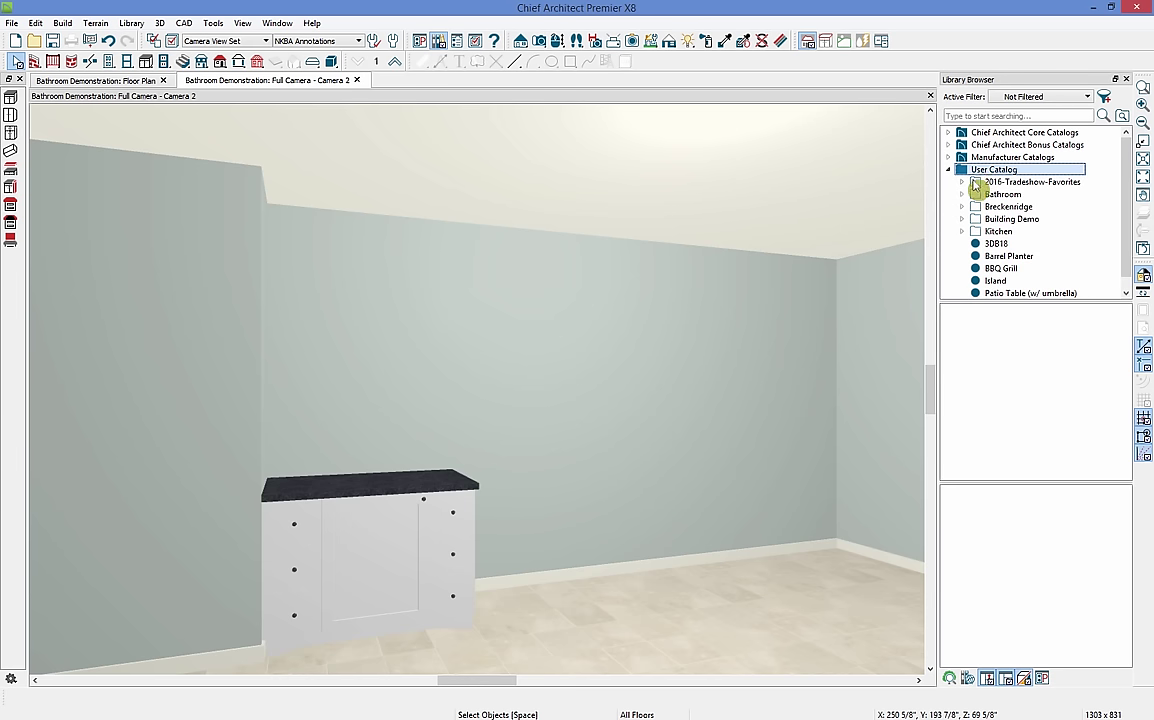
# - Place the K-2833 DemiLav Wading Pool sink from the User Catalog's Bathroom folder into the vanity, accepting the conversion of top drawers to false fronts
pyautogui.click(963, 196)
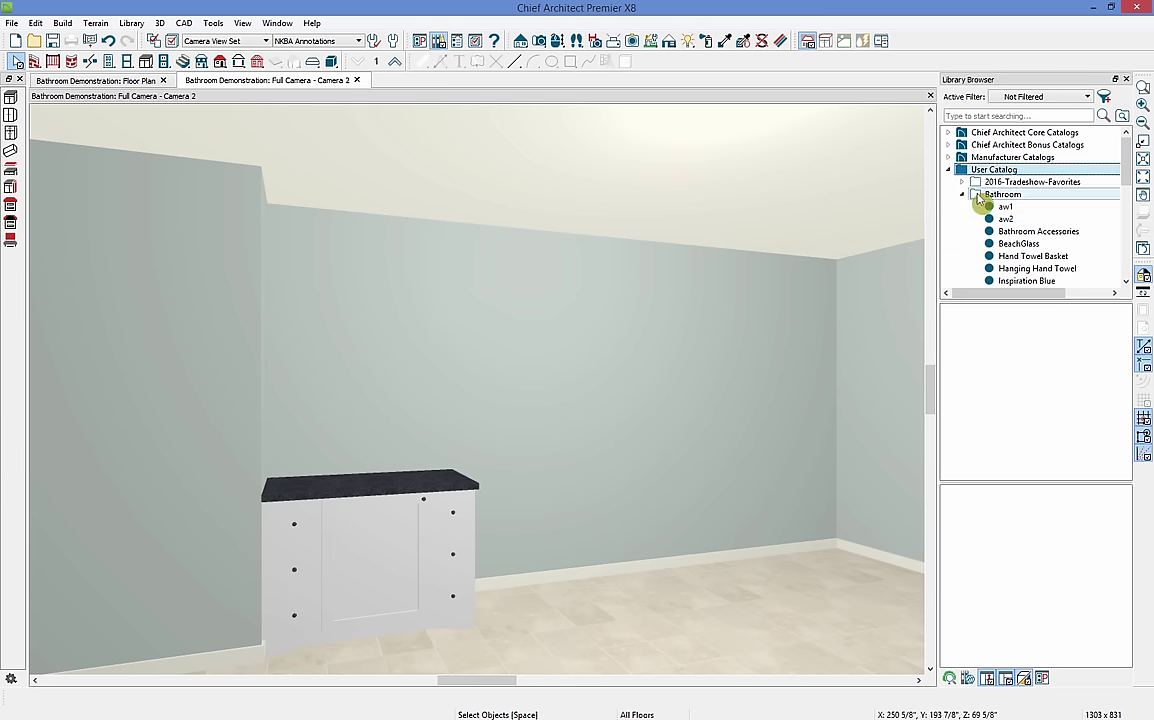
pyautogui.click(984, 195)
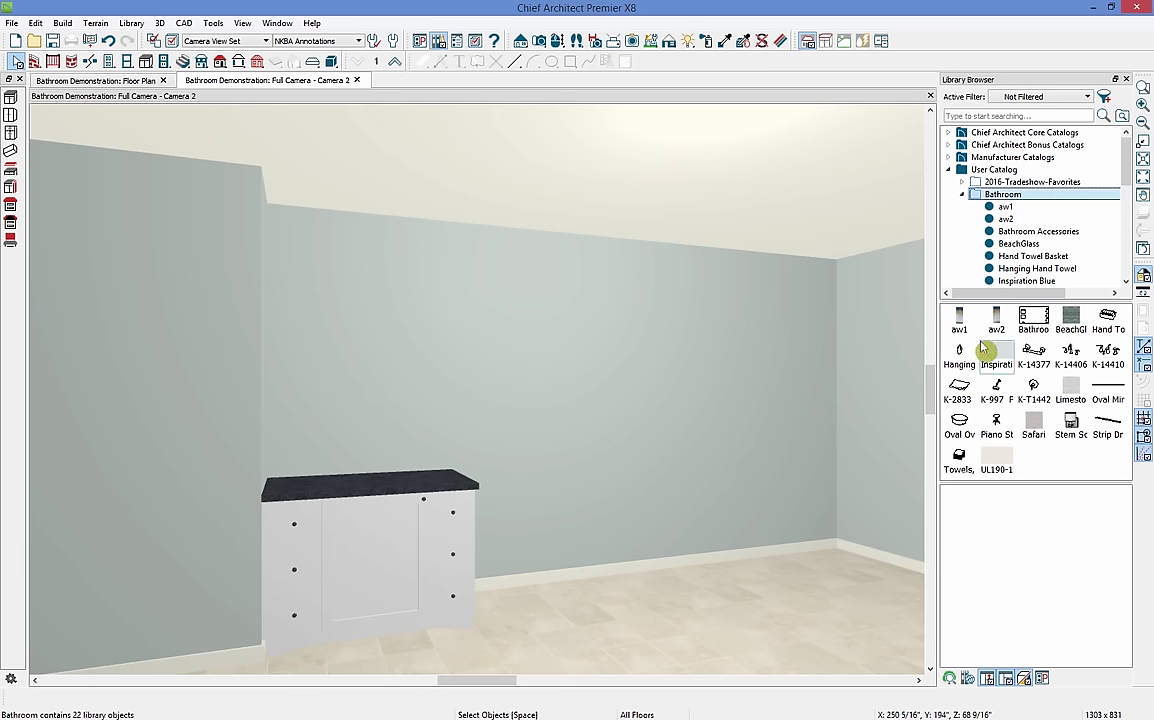
pyautogui.click(962, 392)
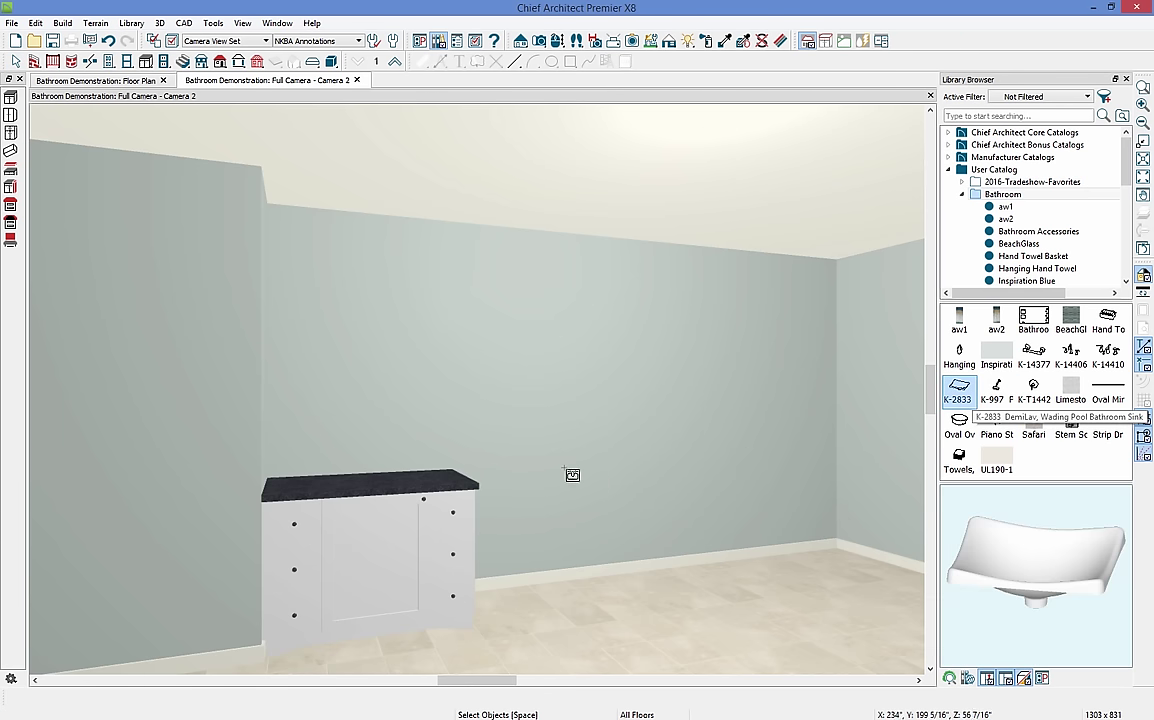
pyautogui.click(373, 496)
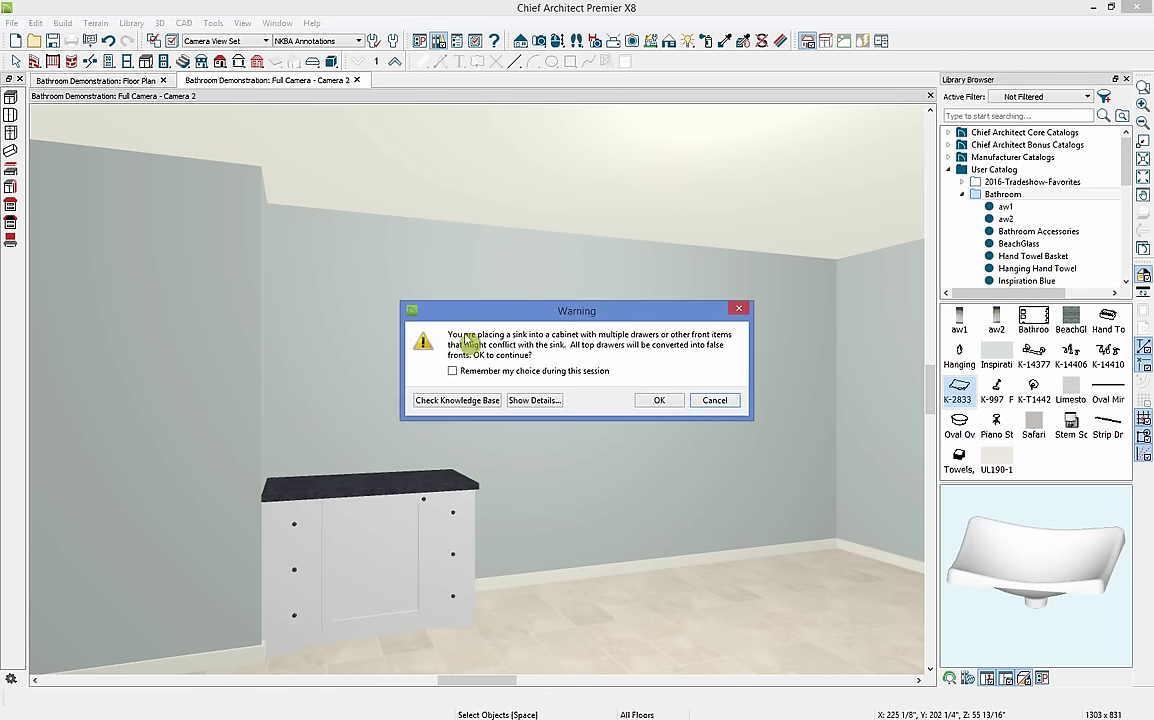
pyautogui.click(660, 401)
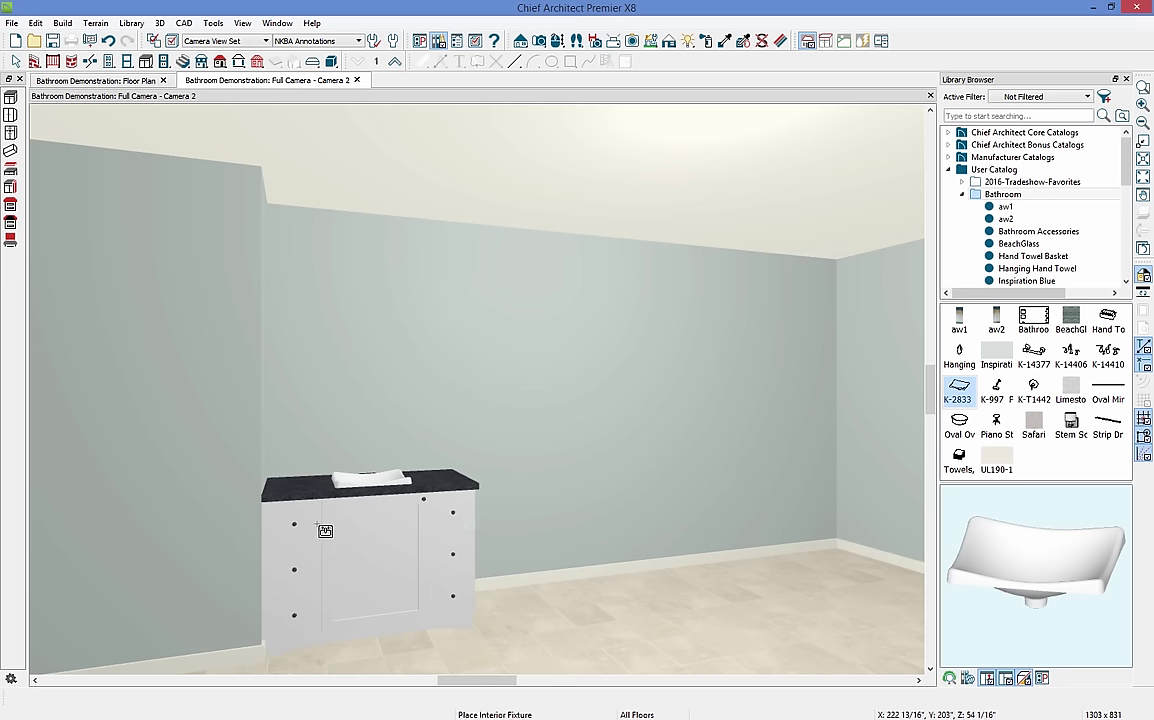
# - Change the vanity's upper left false front to the Drawer item type despite the sink, and apply the specification
pyautogui.click(325, 531)
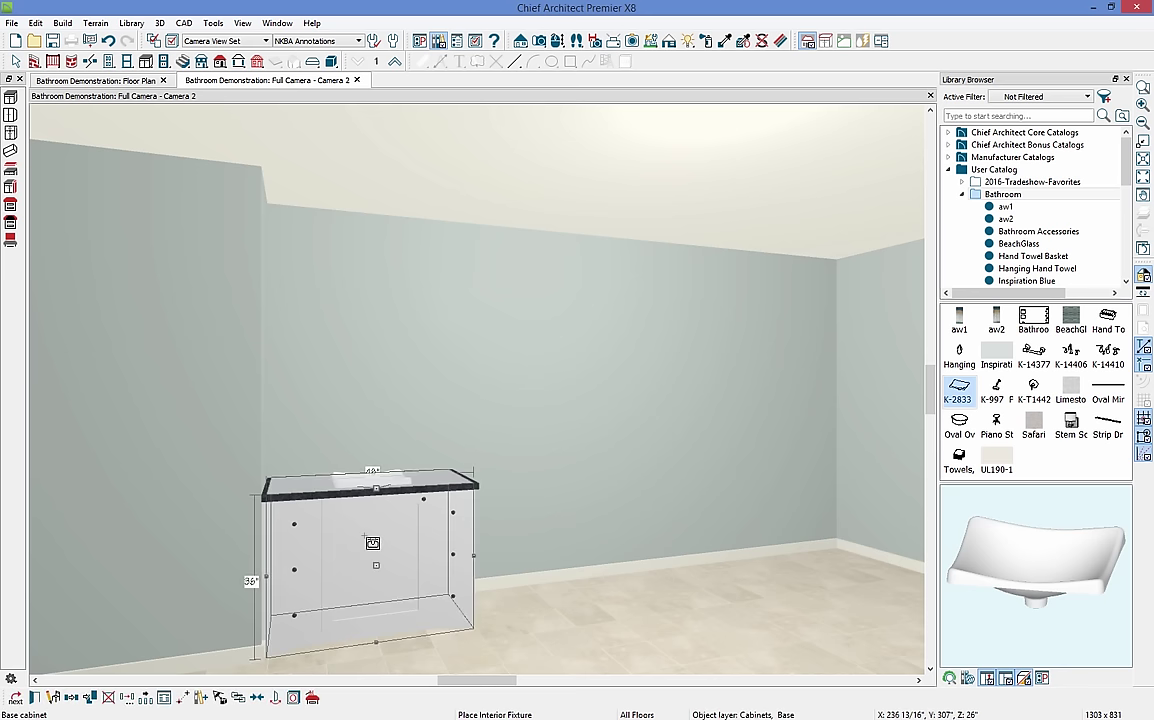
pyautogui.click(50, 697)
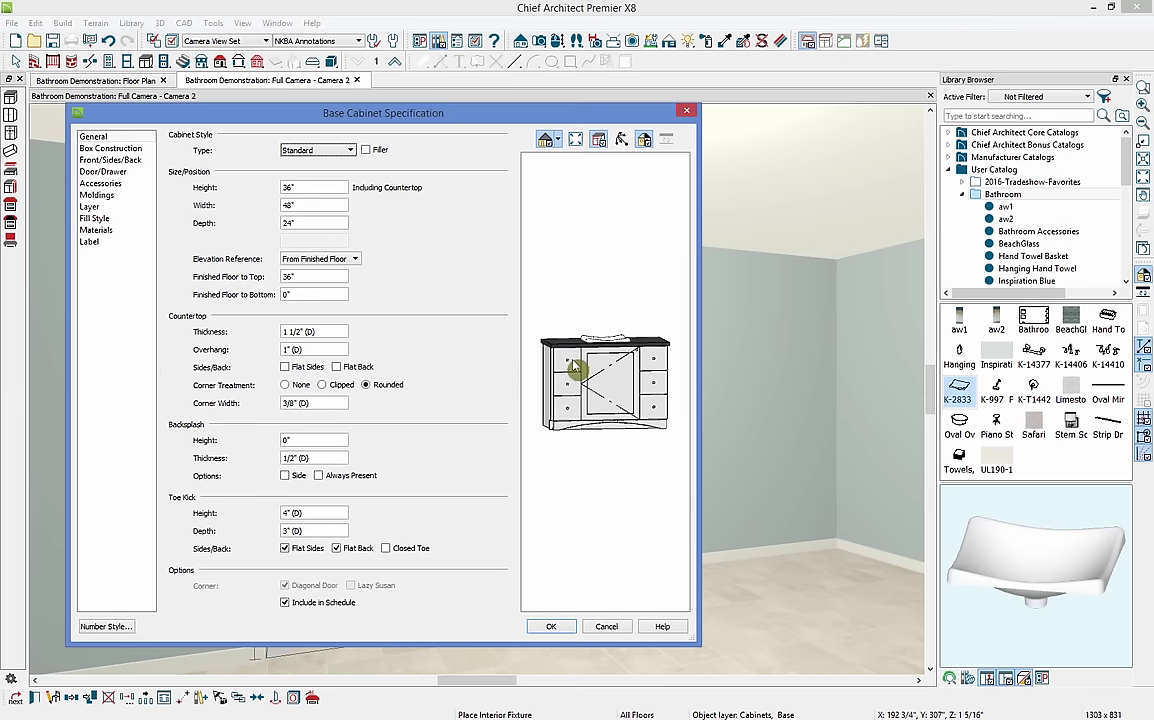
pyautogui.click(566, 368)
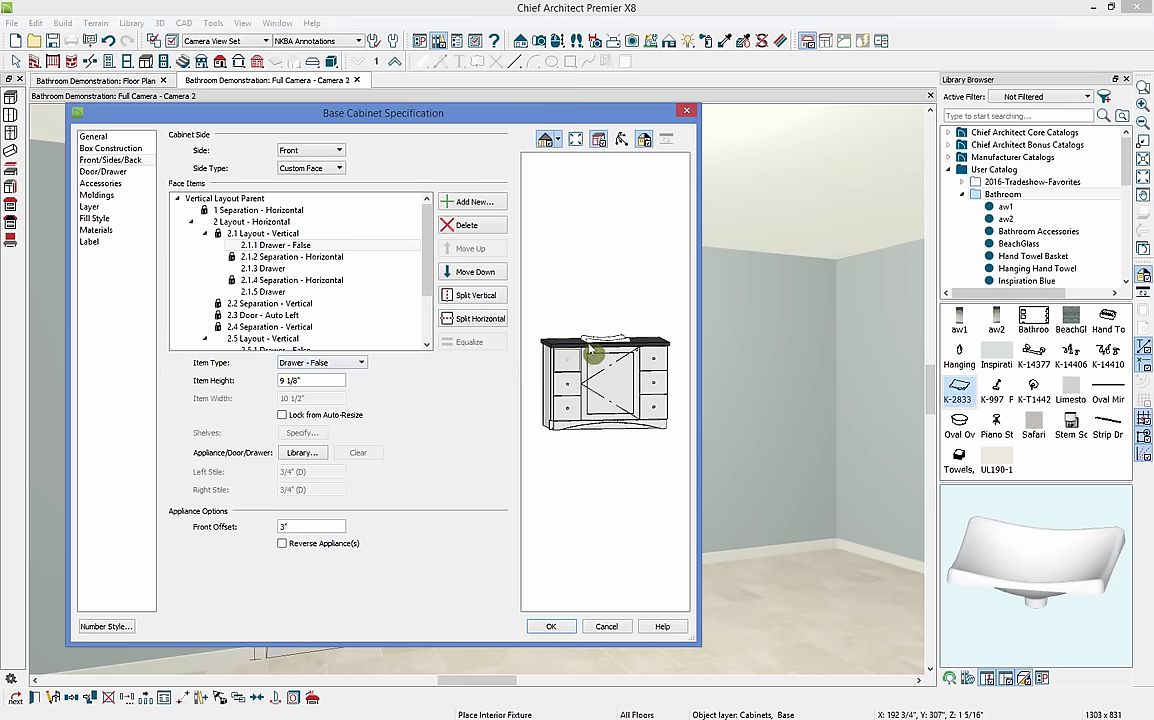
pyautogui.click(360, 363)
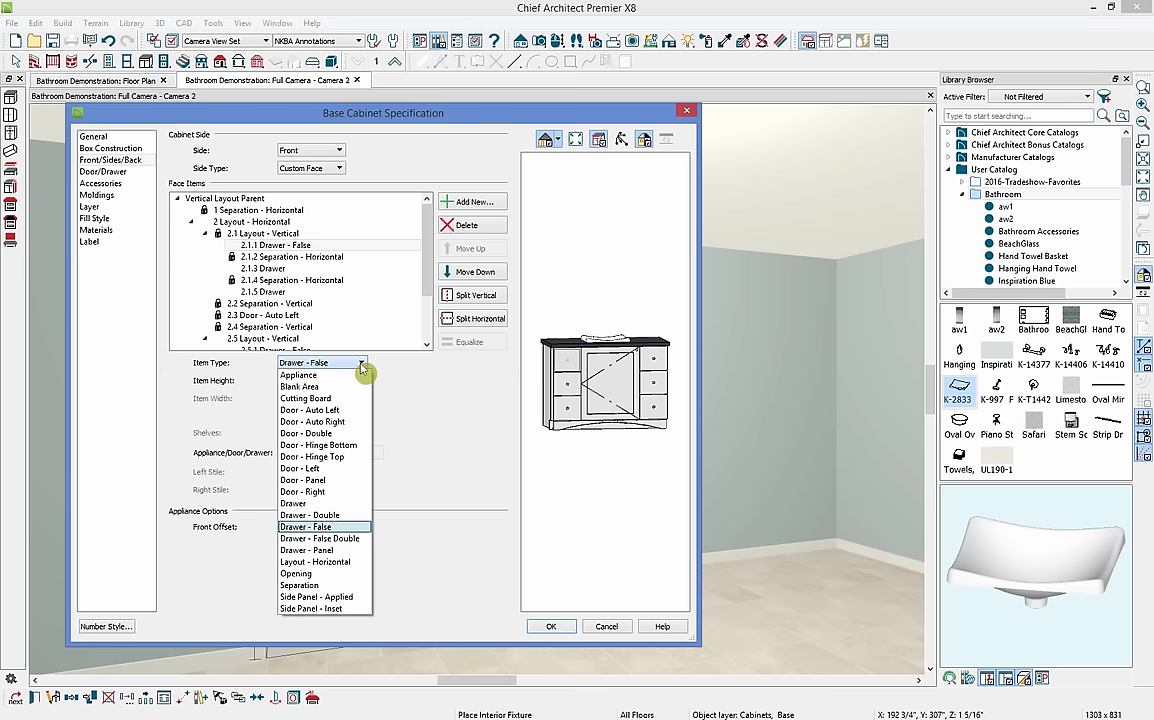
pyautogui.click(343, 503)
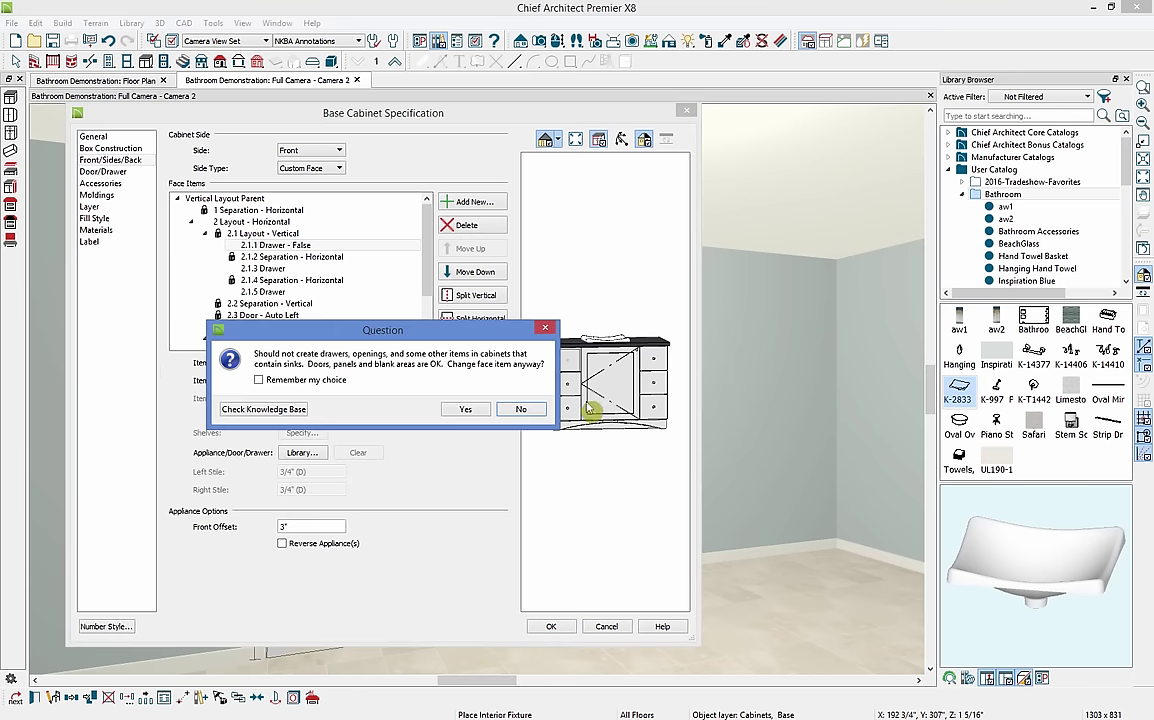
pyautogui.click(466, 410)
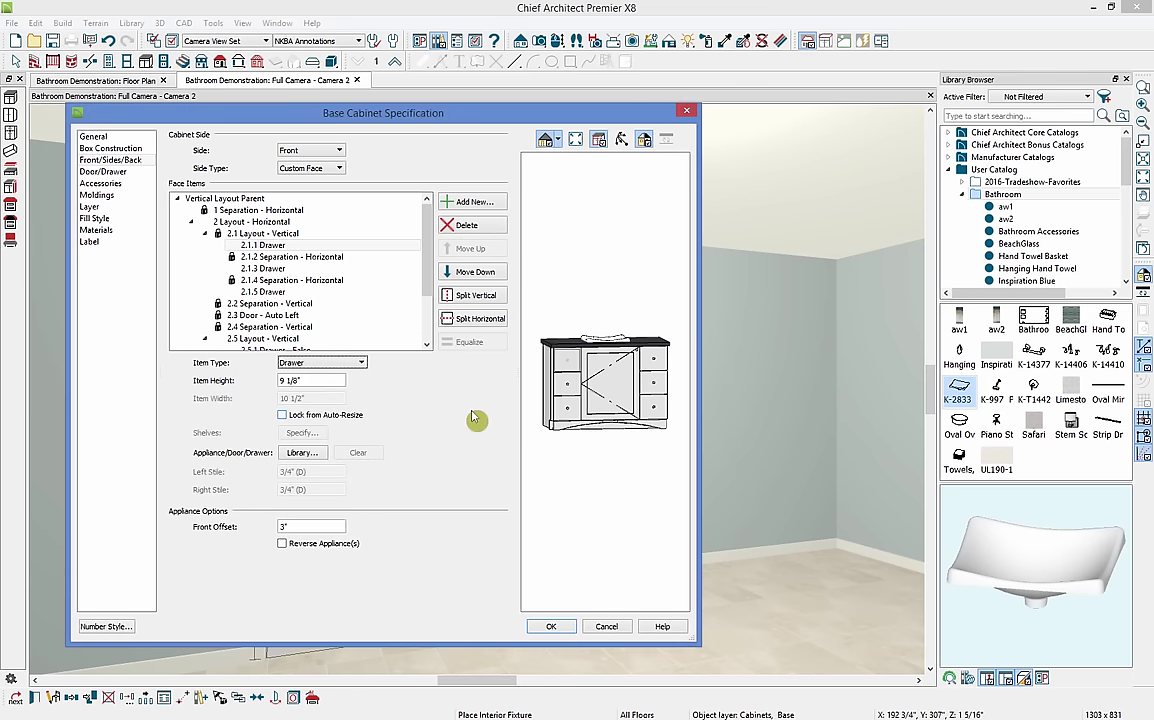
pyautogui.click(549, 627)
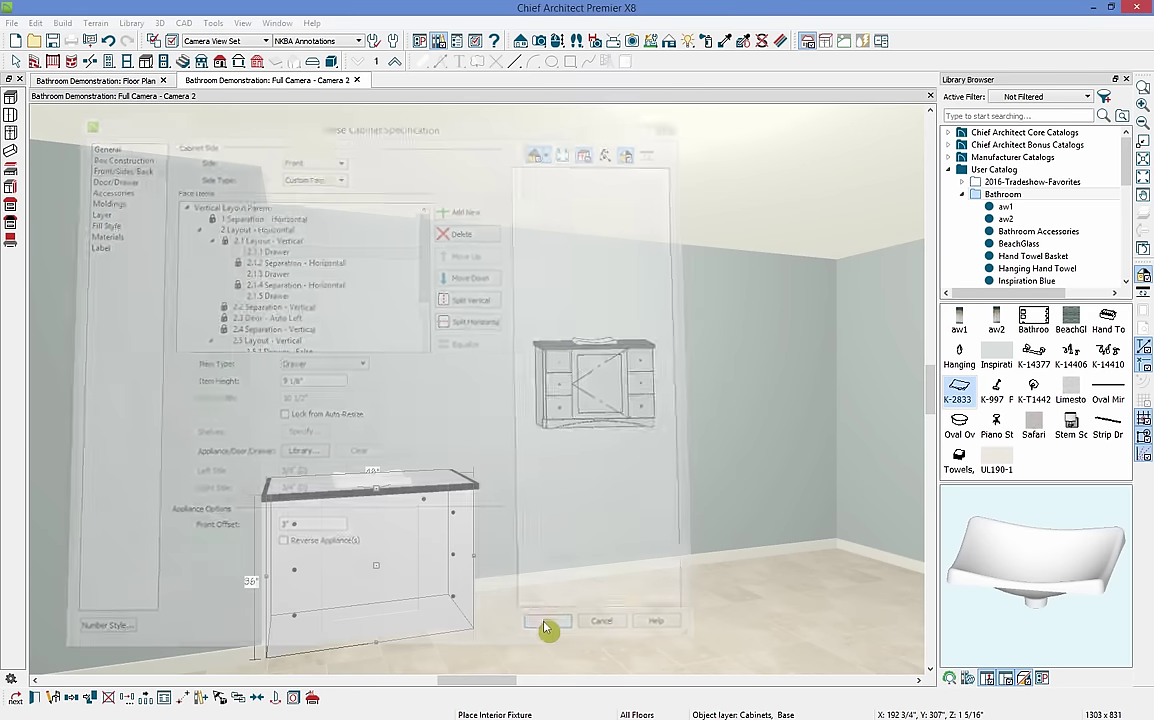
# - Place the K-14406 faucet from the Bathroom folder at the sink and center it on the vanity cabinet
pyautogui.click(1070, 352)
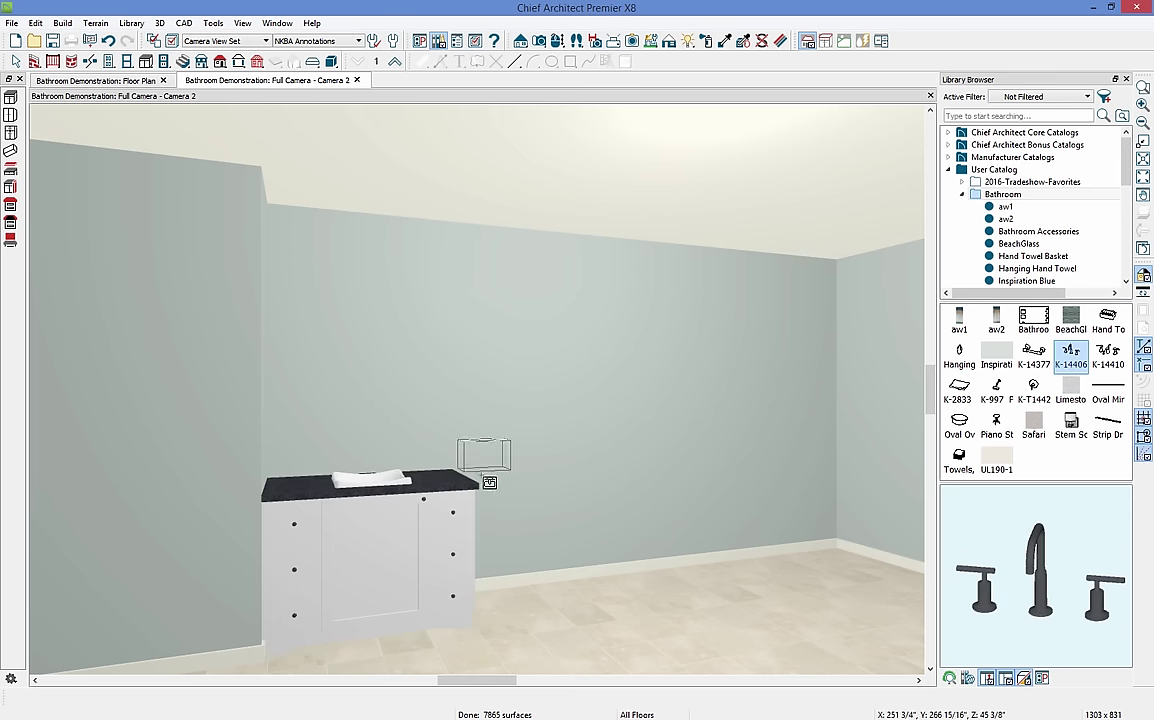
pyautogui.click(368, 474)
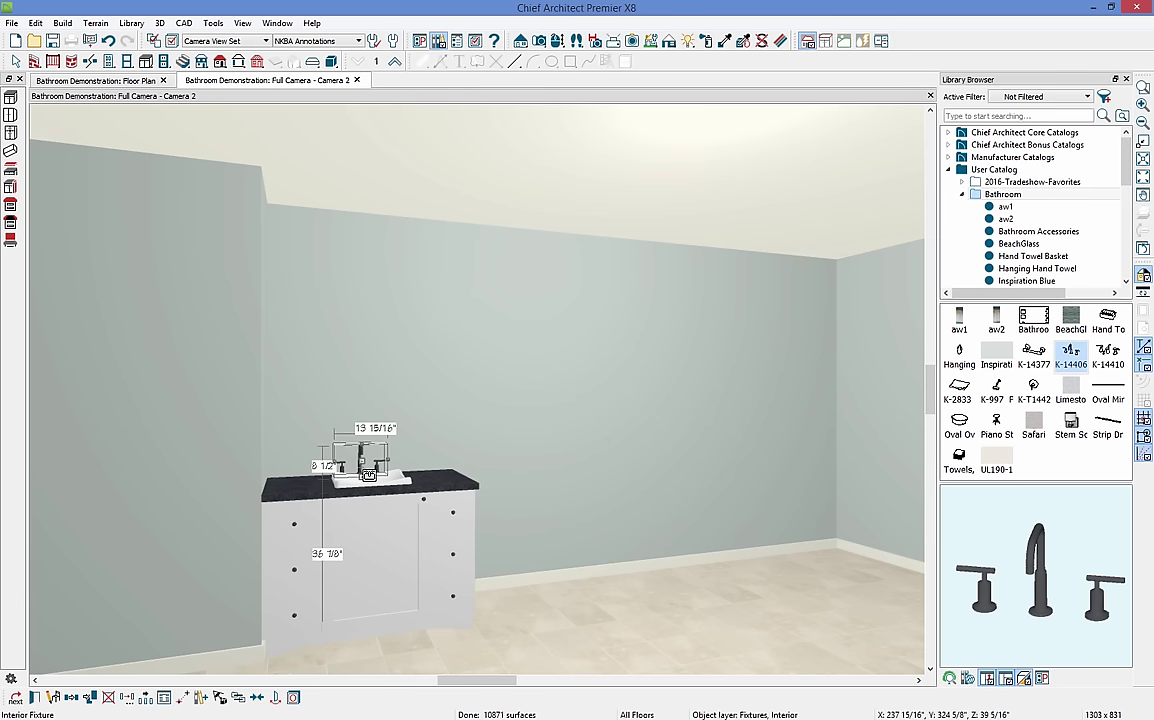
pyautogui.click(381, 478)
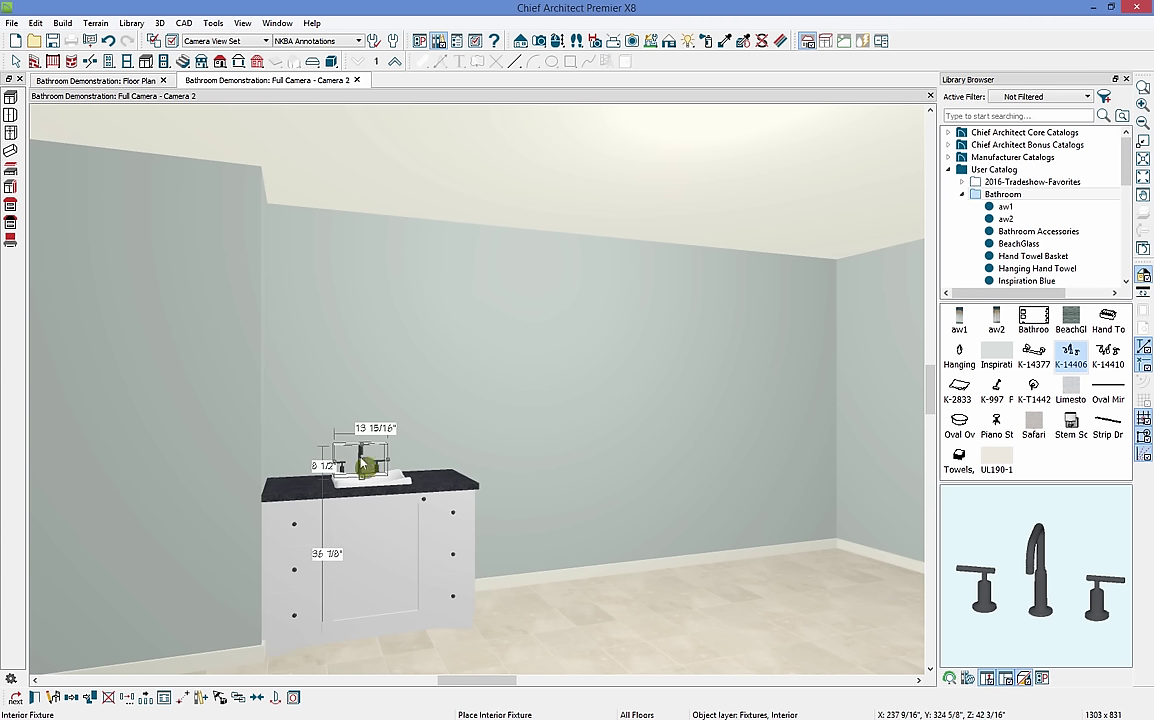
pyautogui.click(257, 703)
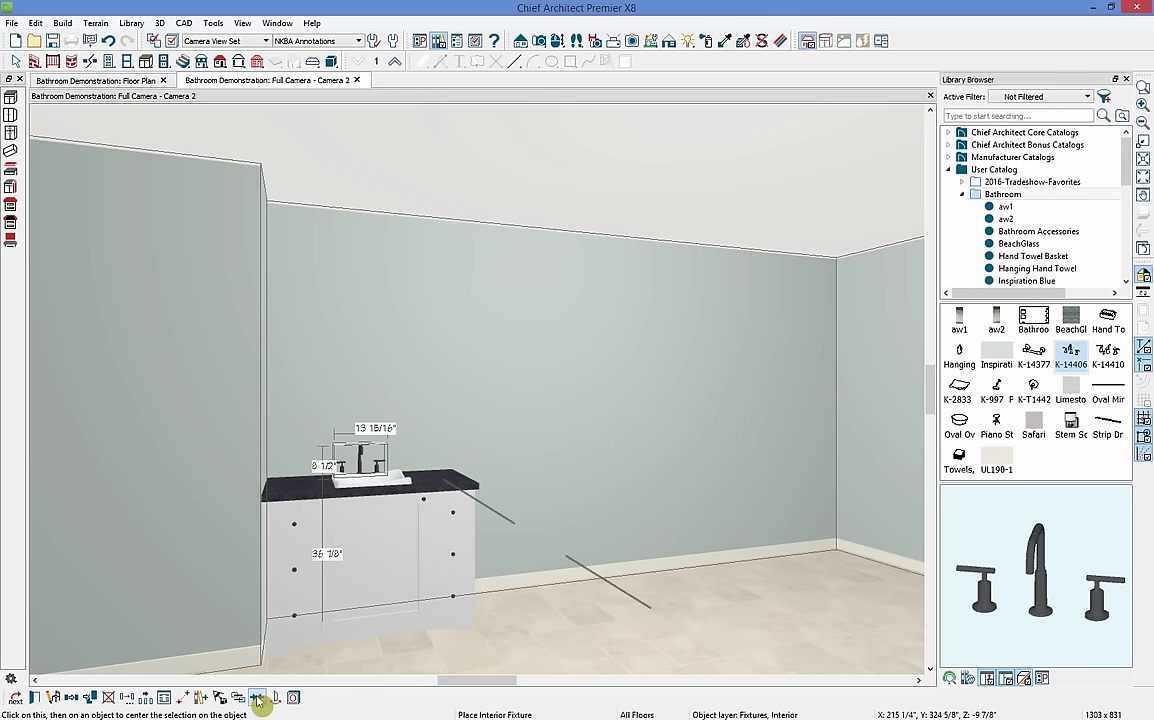
pyautogui.click(360, 540)
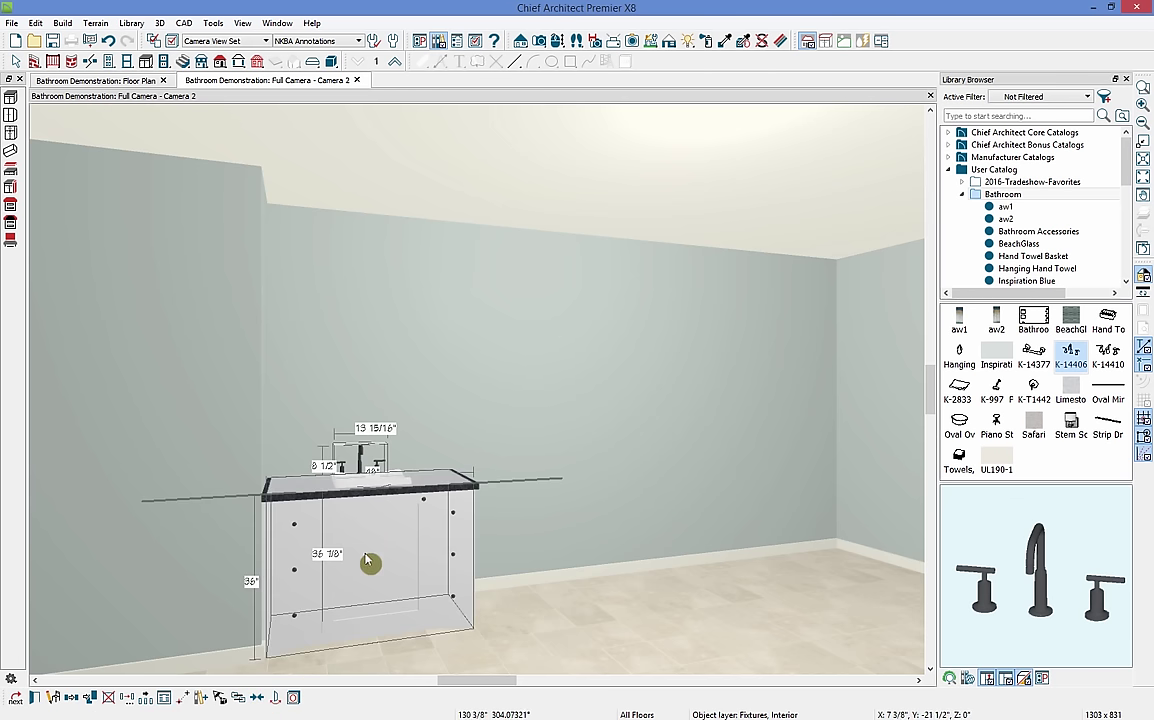
pyautogui.click(367, 492)
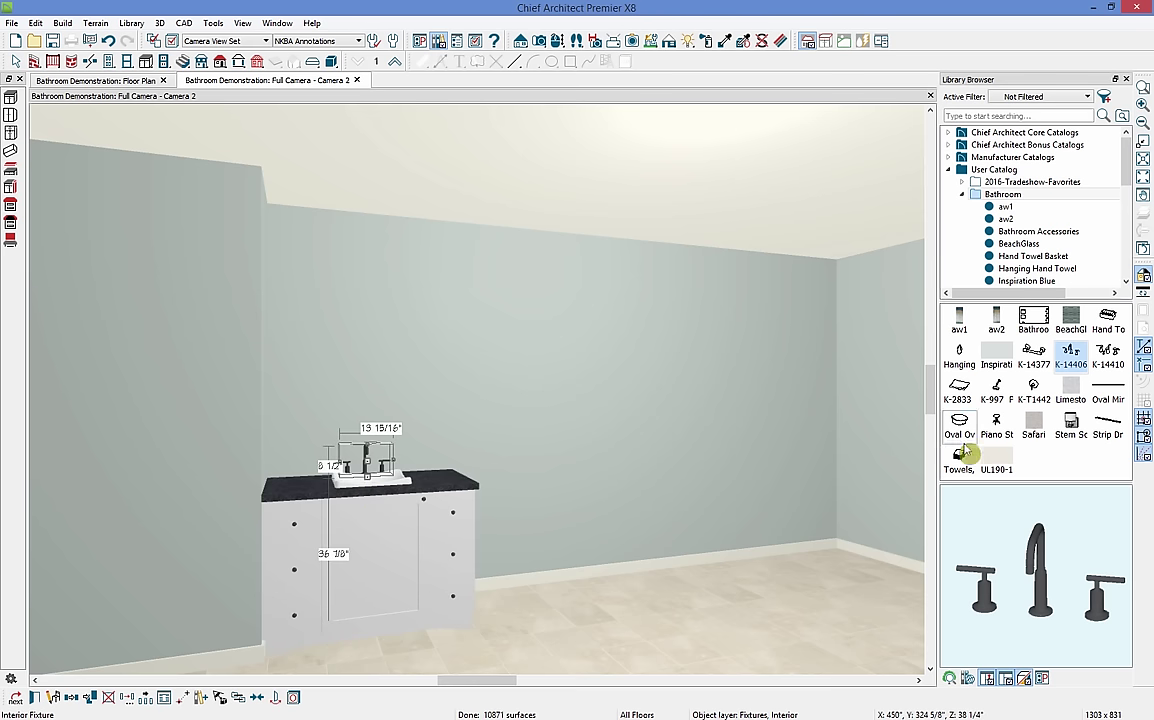
# - Place the oval mirror from the Bathroom folder on the wall above the vanity and center it on the cabinet
pyautogui.click(1101, 399)
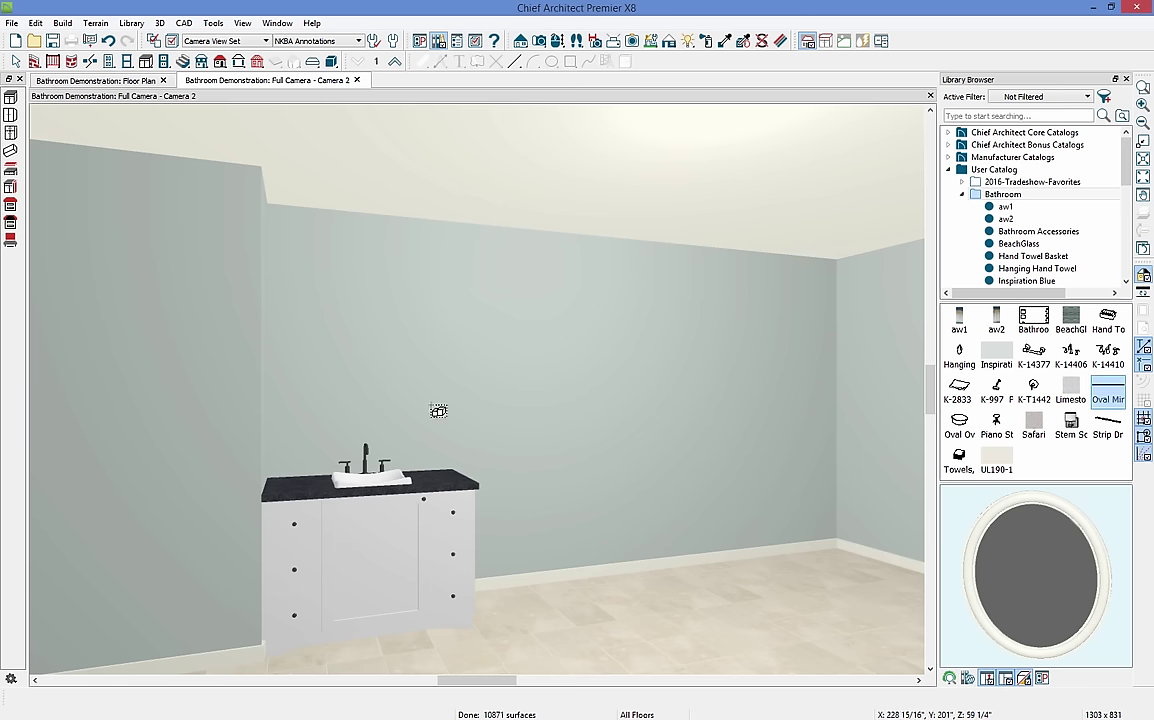
pyautogui.click(367, 396)
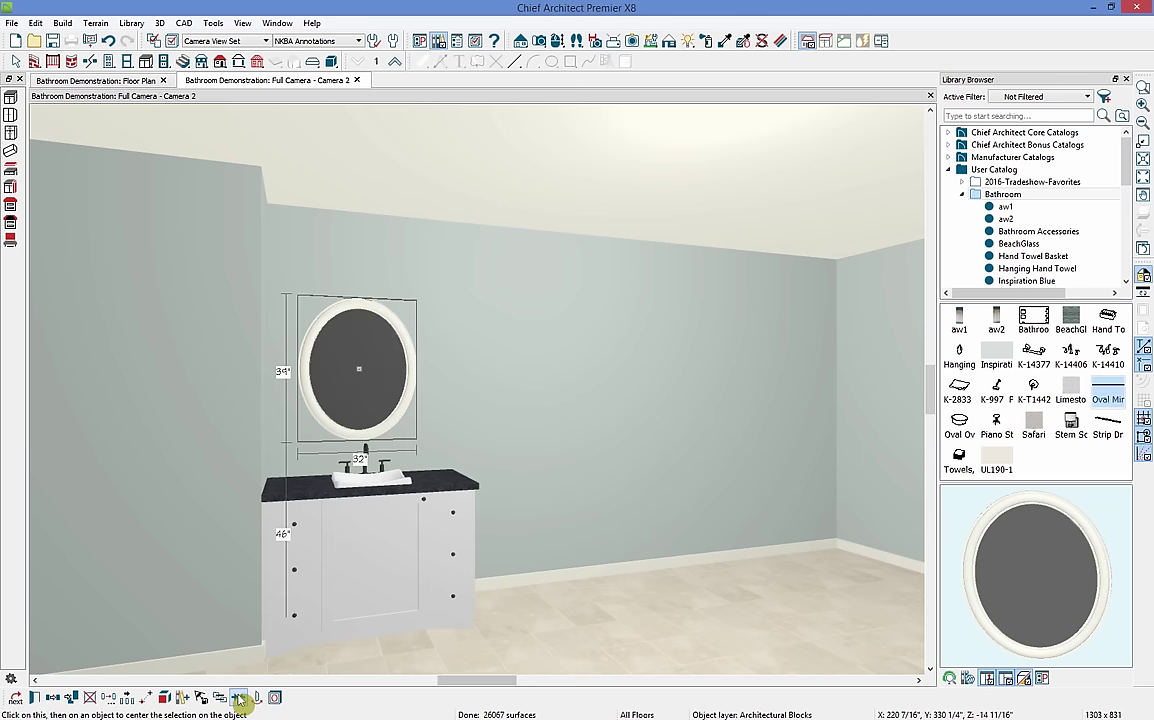
pyautogui.click(327, 501)
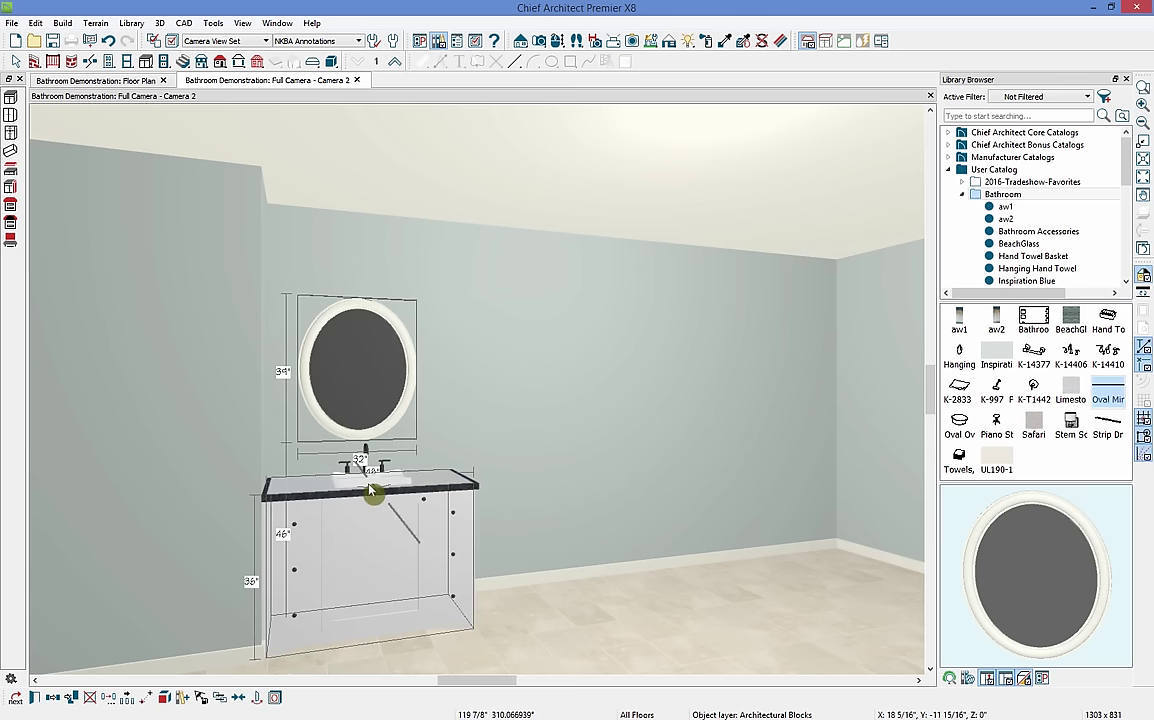
pyautogui.click(332, 435)
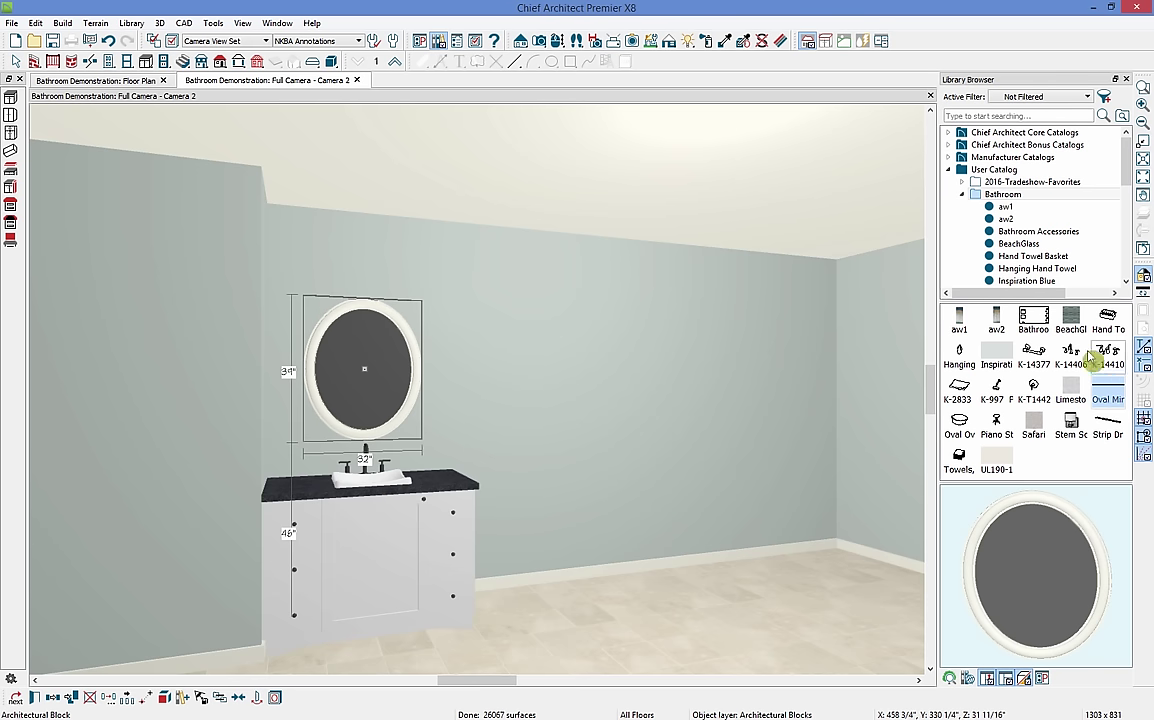
# - Place the hanging hand towel from the Bathroom folder on the wall beside the oval mirror, shifting it toward the room corner
pyautogui.click(959, 358)
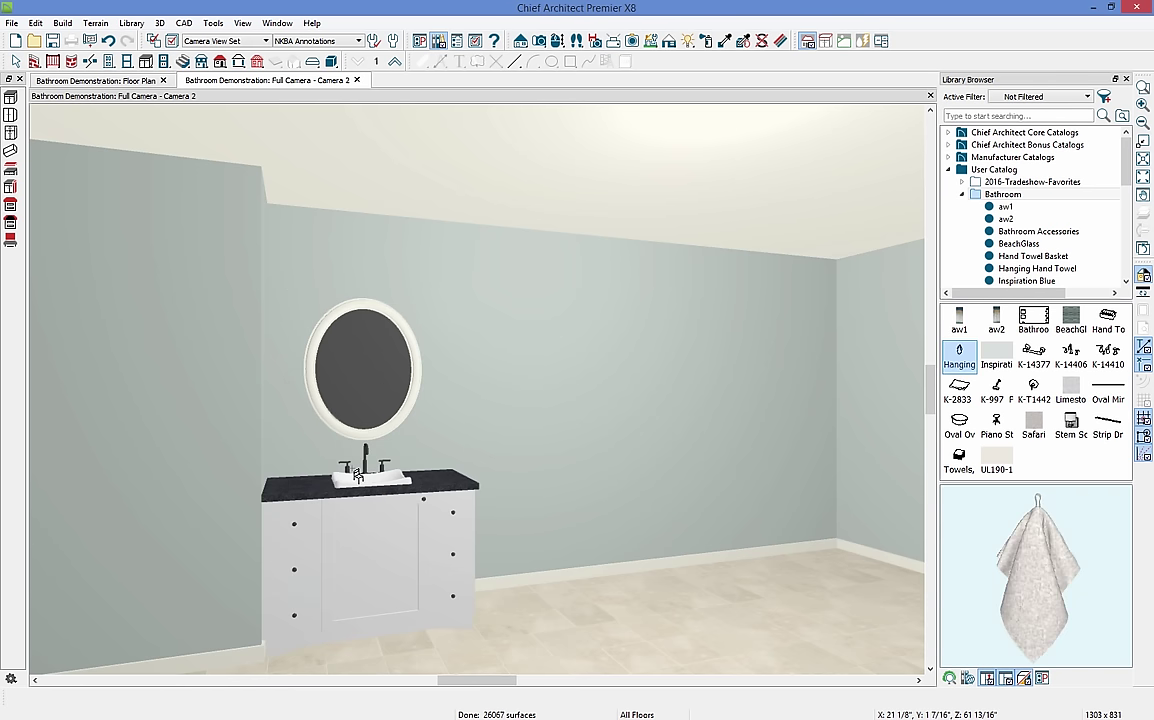
pyautogui.click(281, 423)
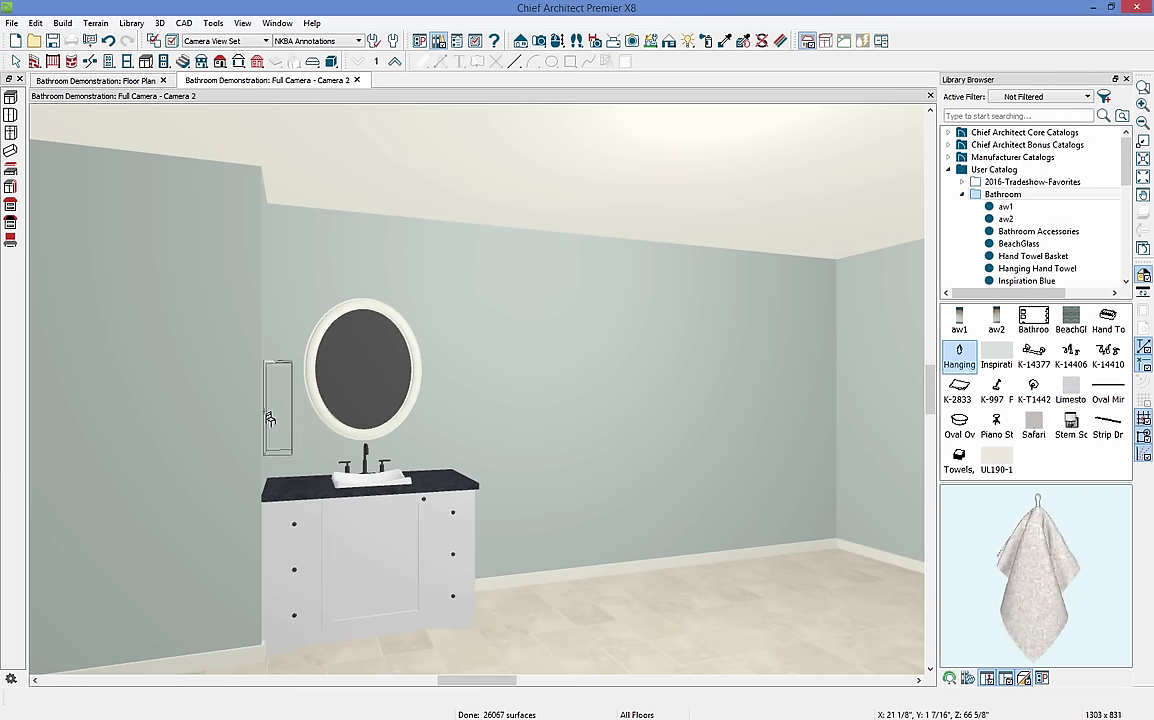
pyautogui.click(279, 418)
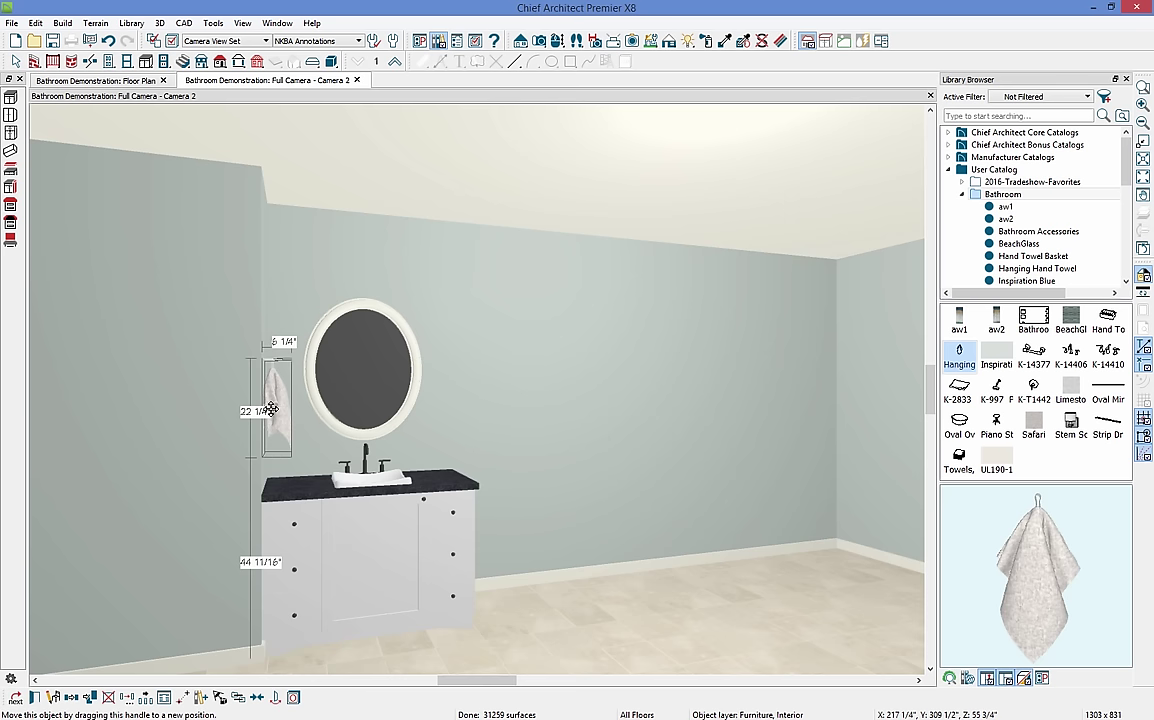
pyautogui.moveTo(269, 411); pyautogui.dragTo(272, 408)
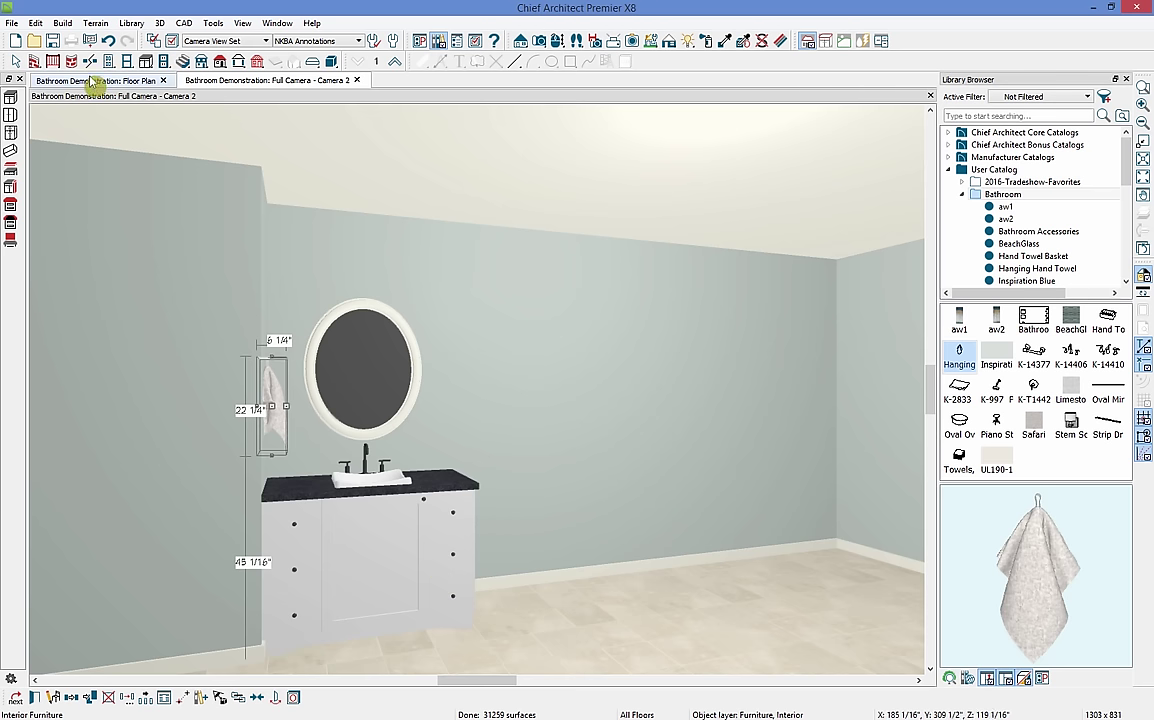
# - Add a base cabinet beside the vanity and resize it to 12" high, raised off the floor, and 36" wide
pyautogui.click(146, 62)
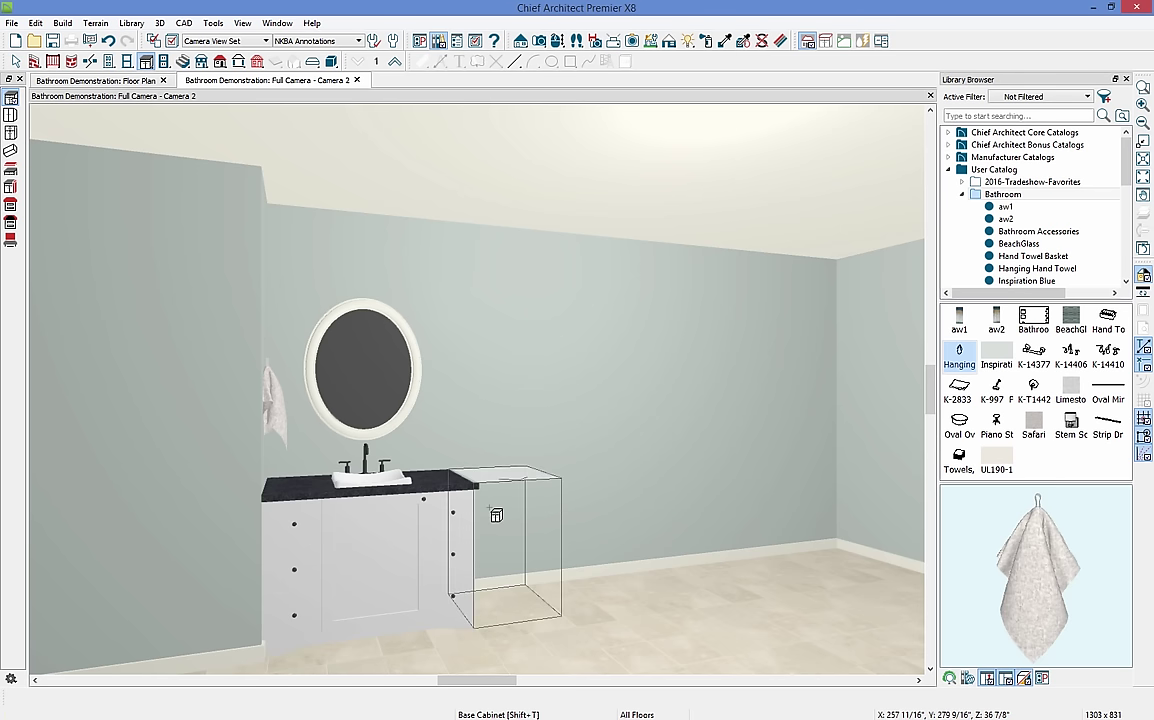
pyautogui.click(489, 507)
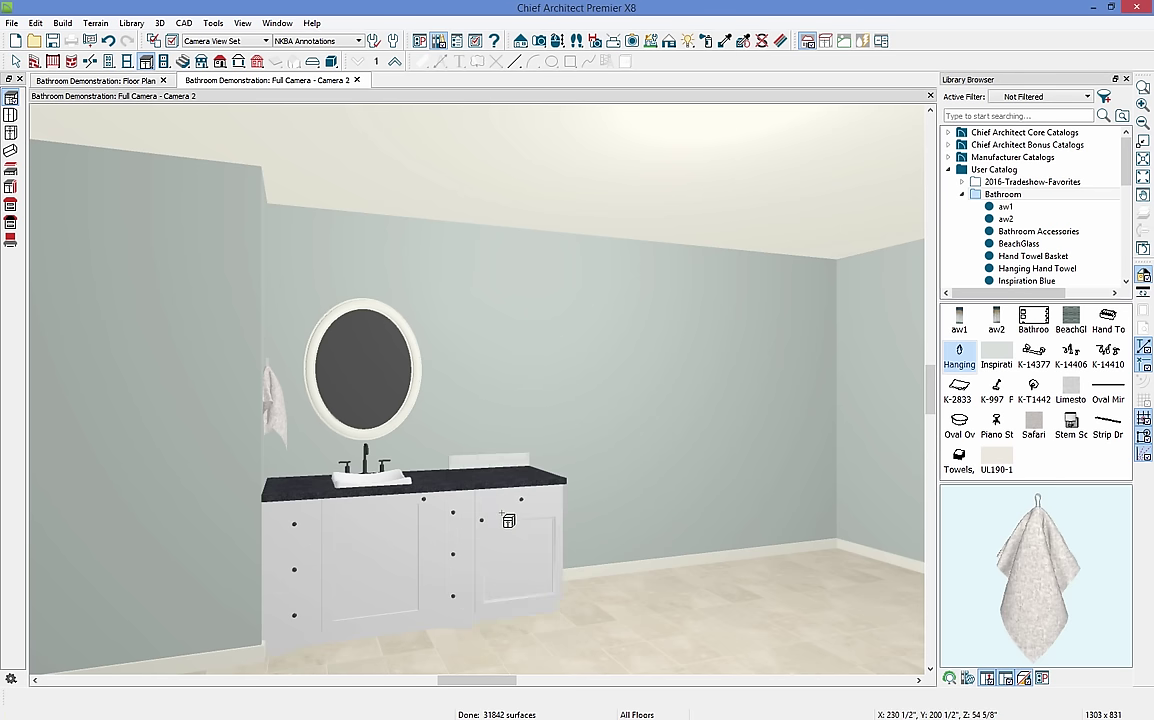
pyautogui.click(510, 518)
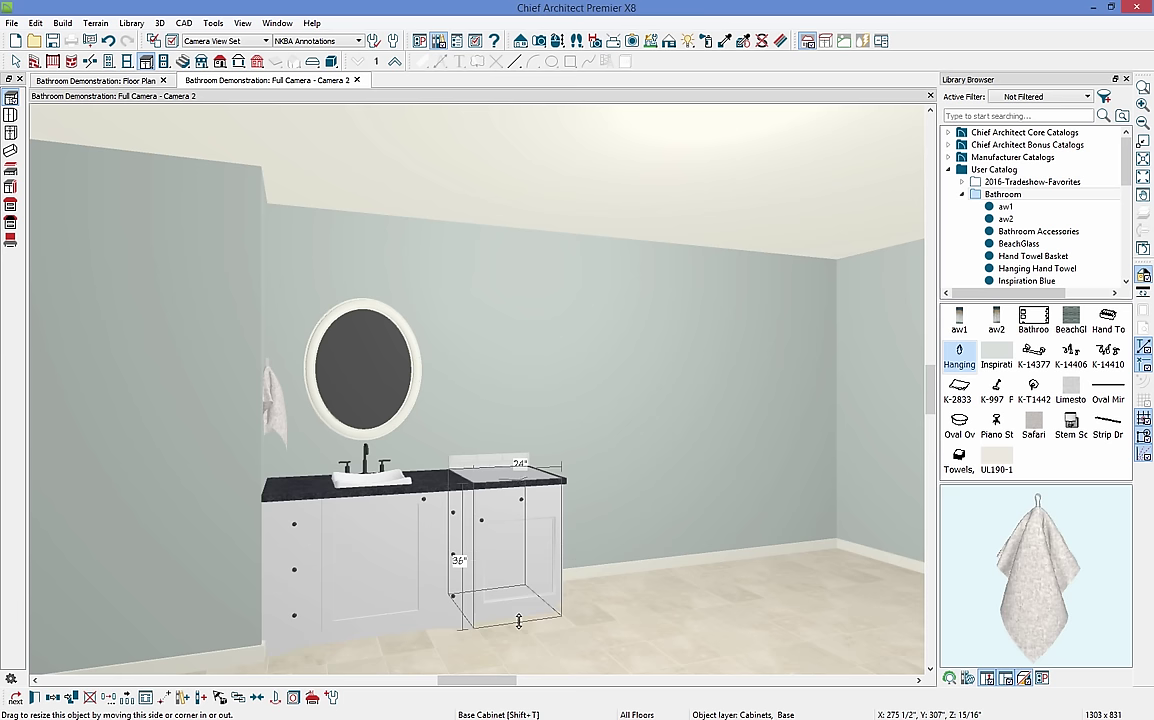
pyautogui.moveTo(518, 621); pyautogui.dragTo(521, 530)
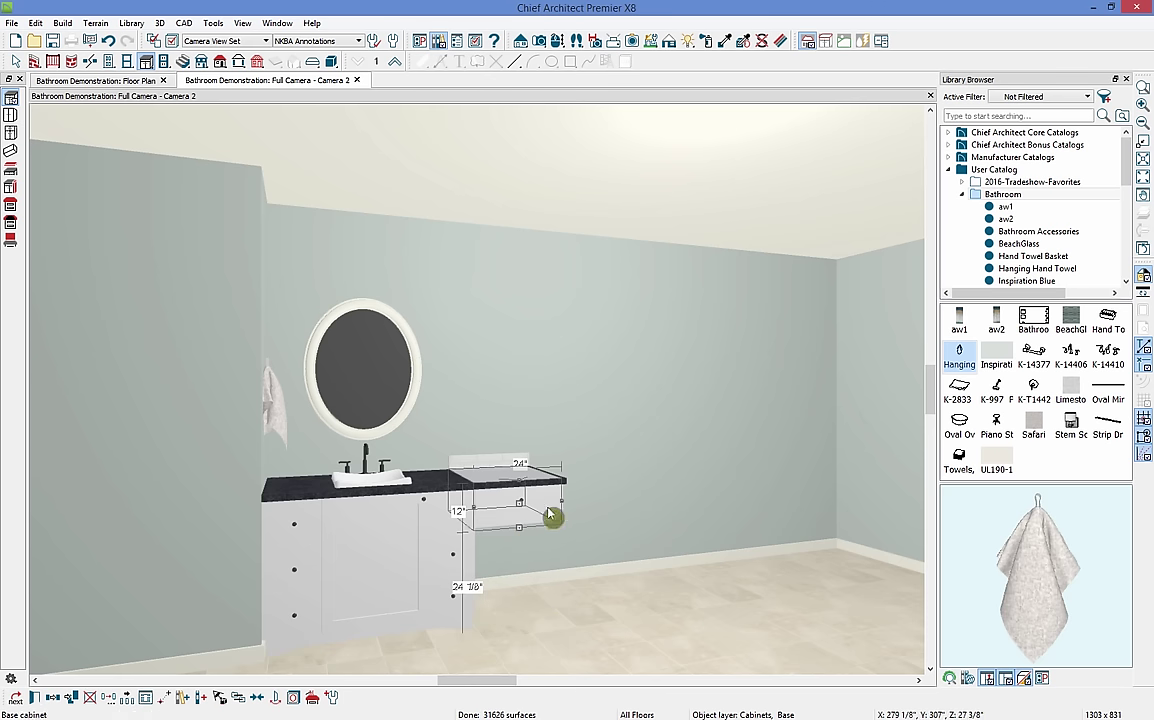
pyautogui.moveTo(563, 501); pyautogui.dragTo(605, 498)
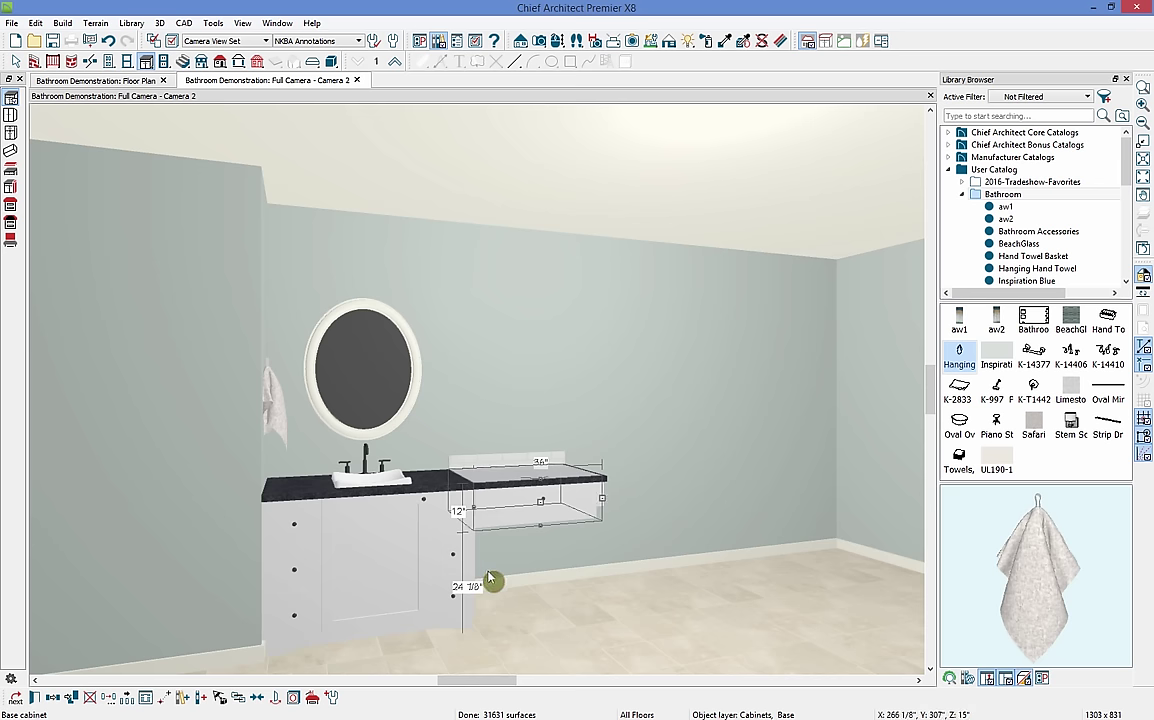
# - In the raised cabinet's specification, set the backsplash height to 0", the cabinet height to 9" and the toe kick height to 0"
pyautogui.click(35, 699)
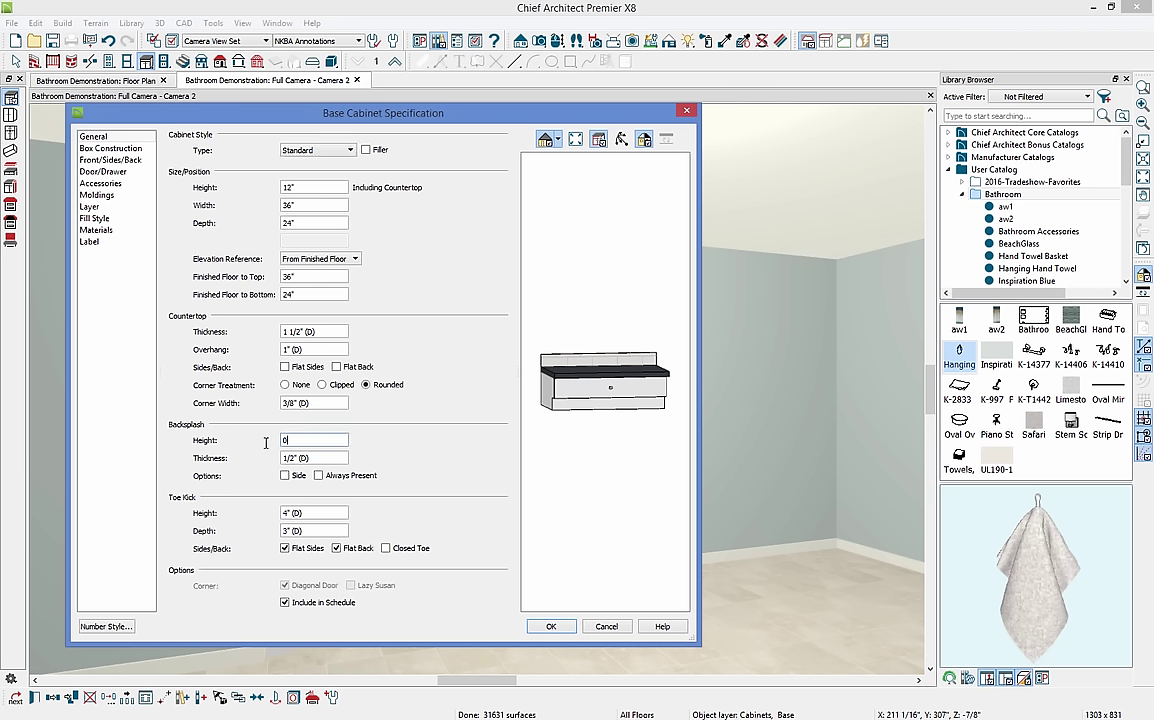
pyautogui.click(329, 278)
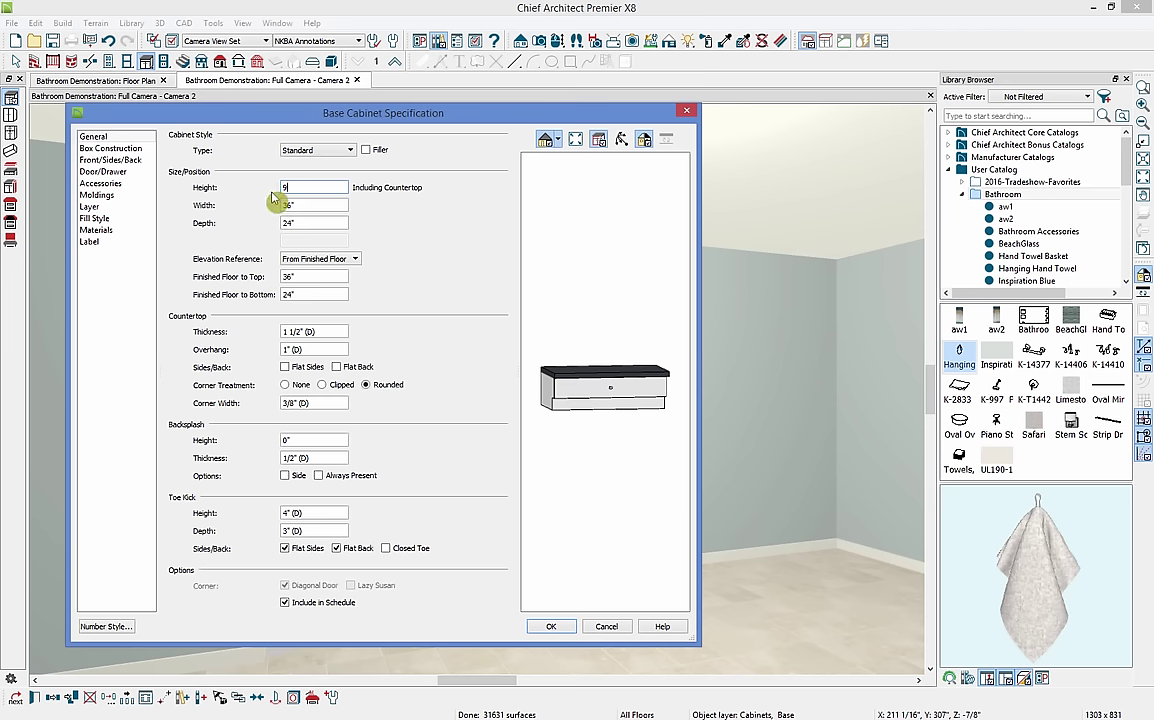
pyautogui.click(302, 205)
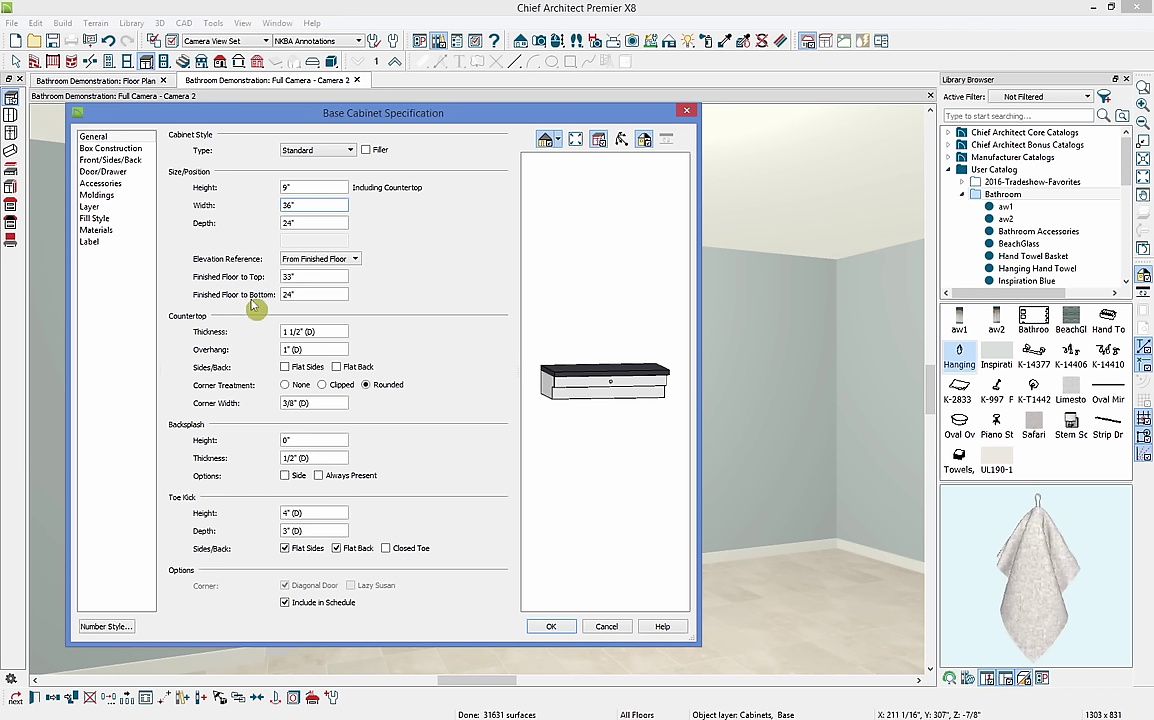
pyautogui.click(355, 260)
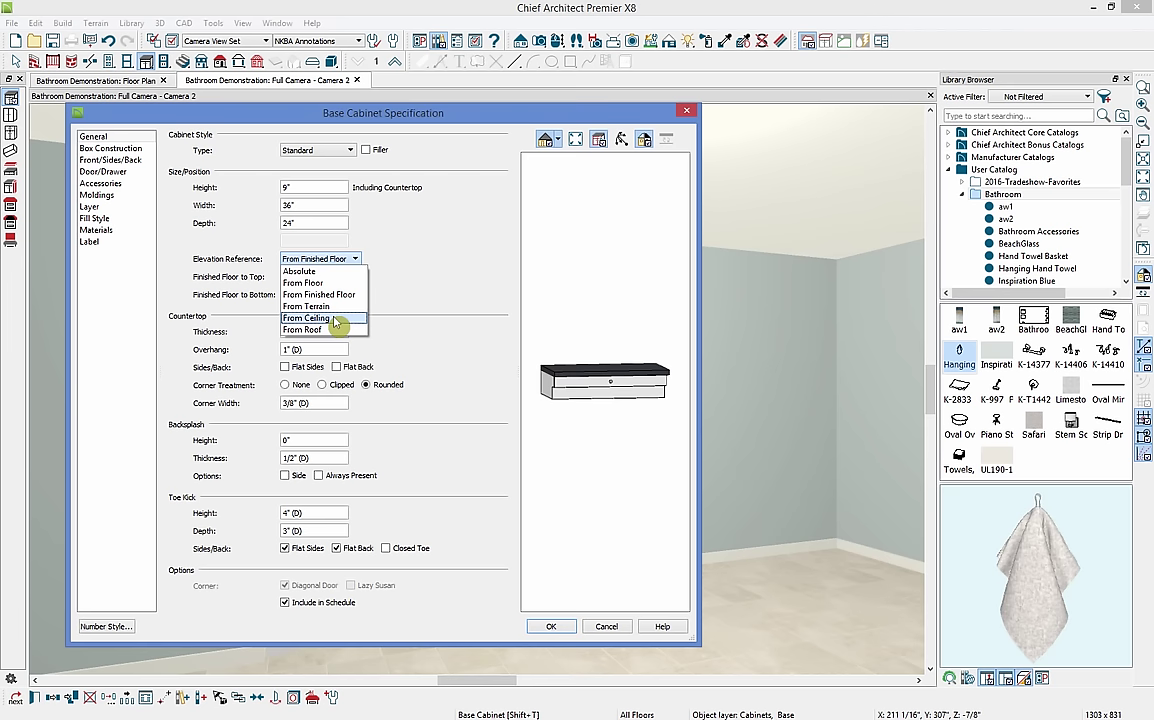
pyautogui.click(381, 301)
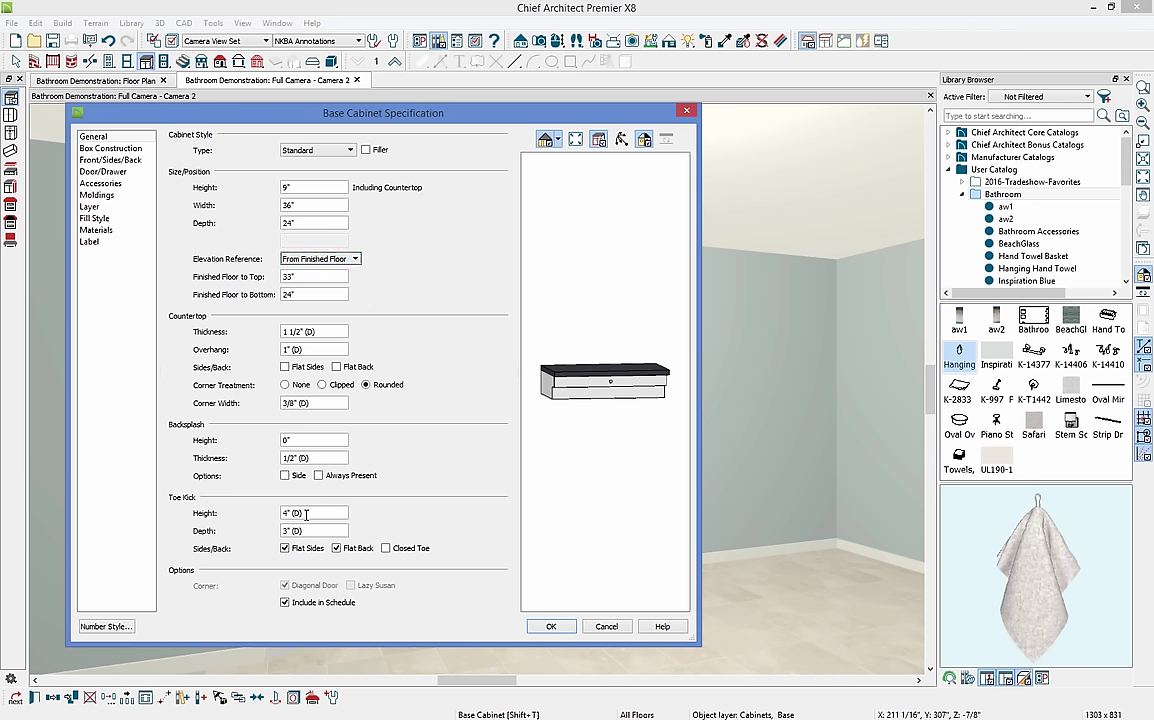
pyautogui.moveTo(306, 514); pyautogui.dragTo(250, 505)
pyautogui.write('0')
pyautogui.press('Tab')
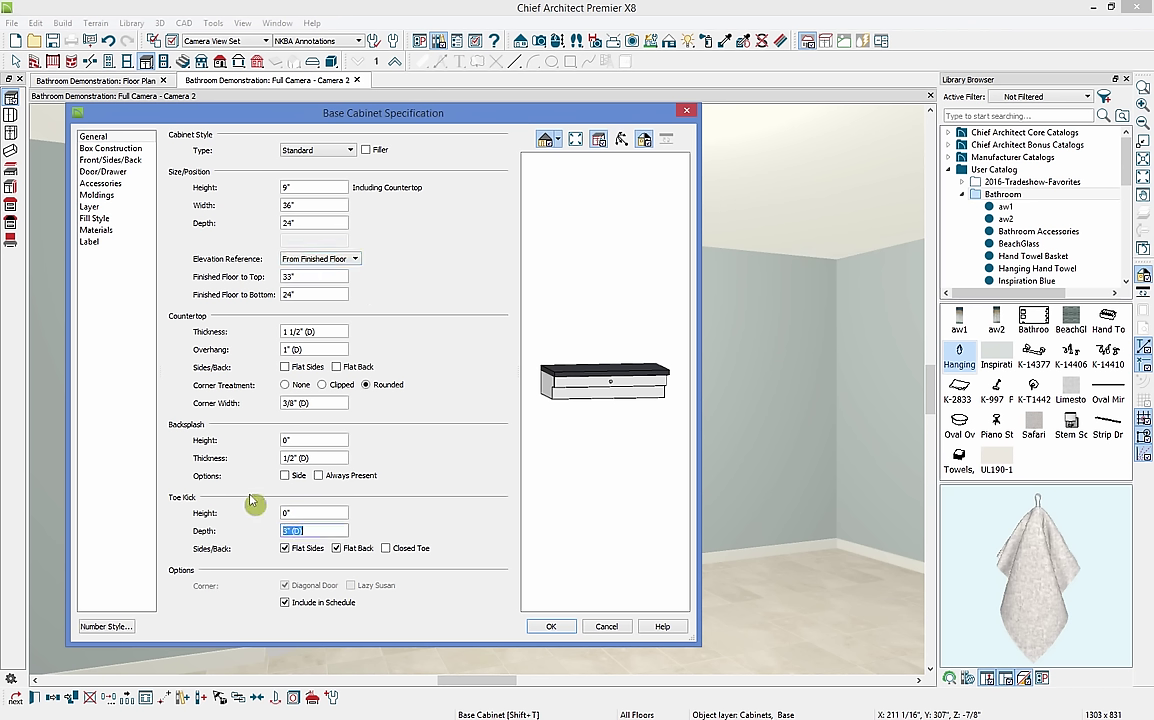
# - Change the raised cabinet's front drawer to the Drawer - Double item type and apply the specification
pyautogui.click(596, 392)
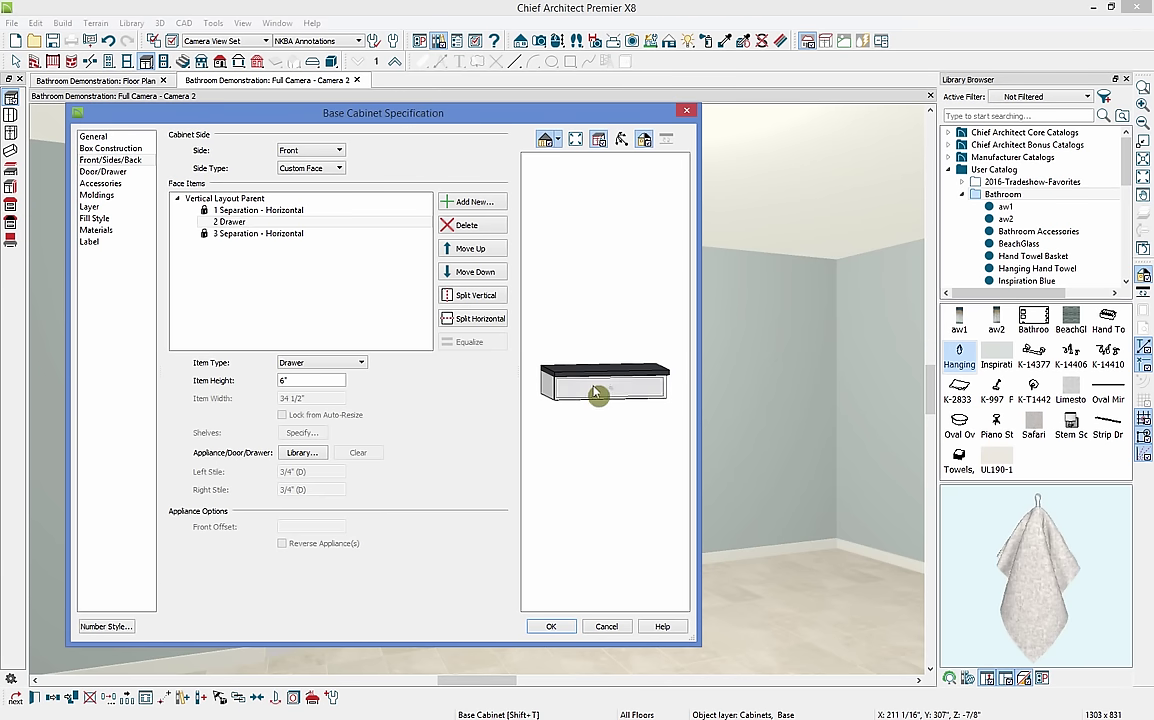
pyautogui.click(361, 364)
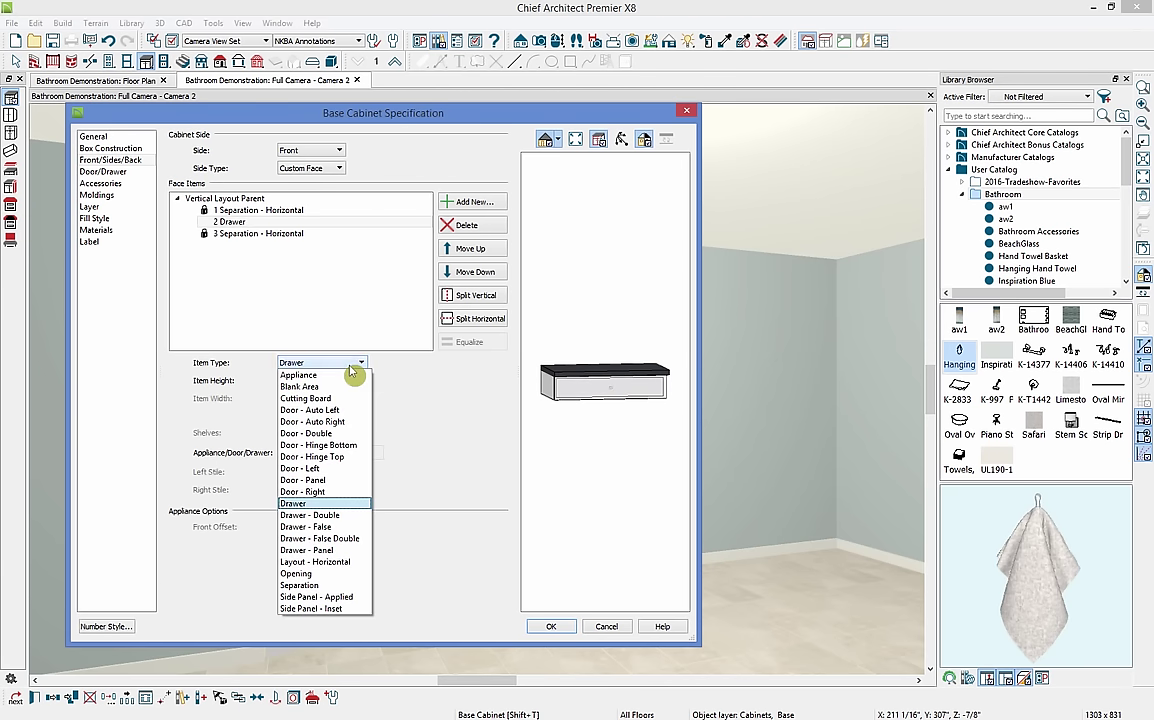
pyautogui.click(315, 515)
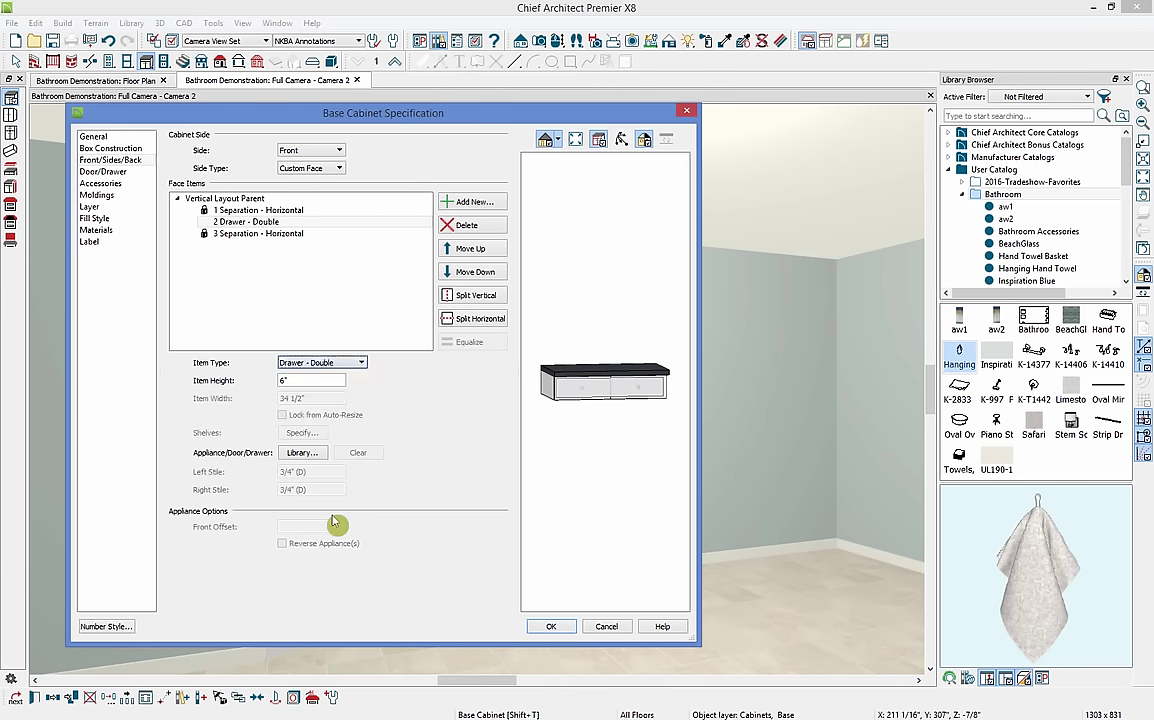
pyautogui.click(553, 627)
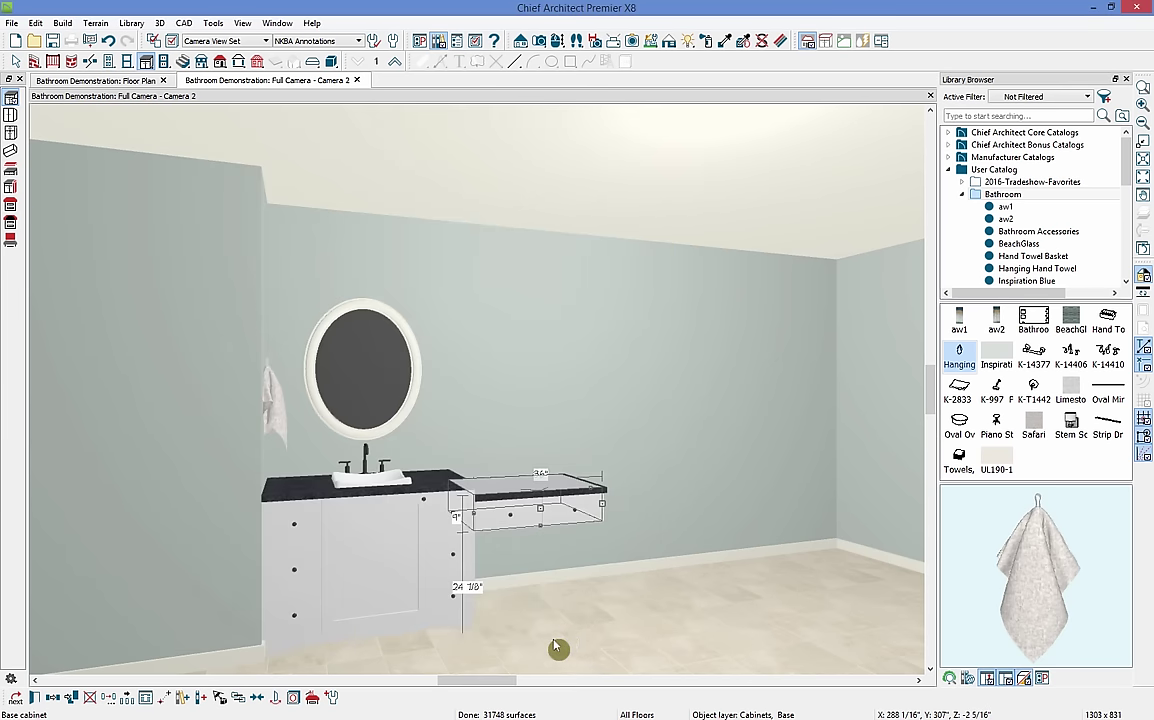
# - Reflect a copy of the vanity, faucet, oval mirror and hanging towel together about the raised drawer cabinet
pyautogui.click(390, 550)
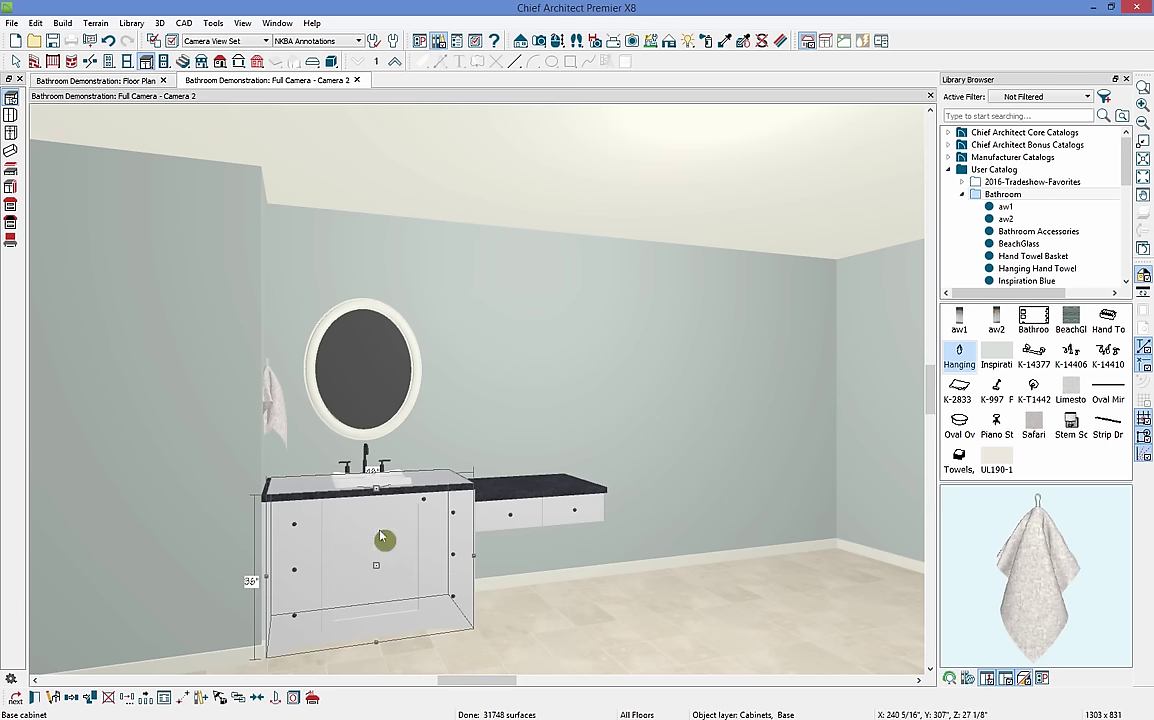
pyautogui.click(371, 476)
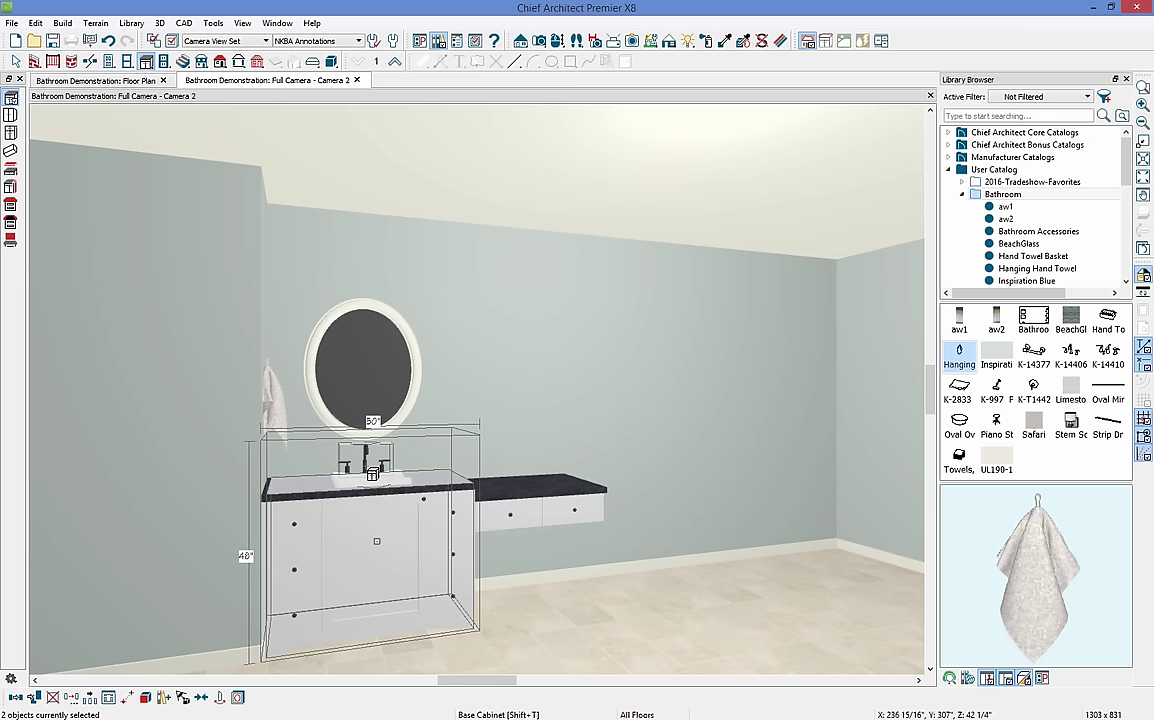
pyautogui.click(375, 403)
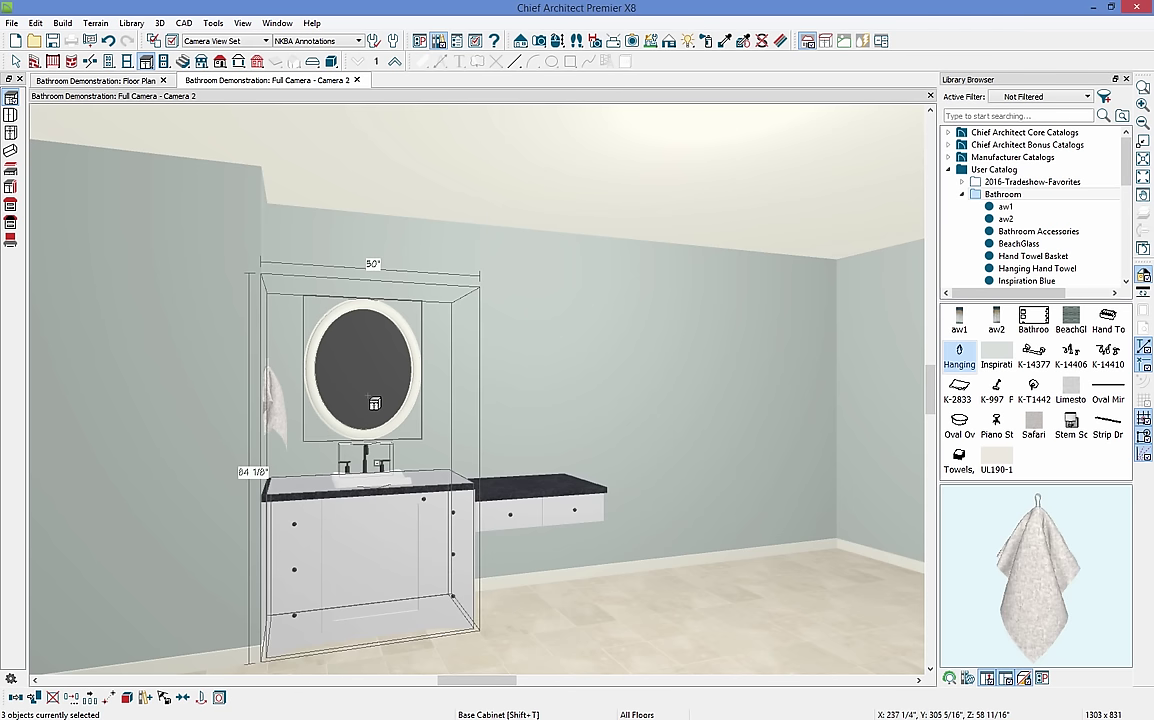
pyautogui.click(285, 418)
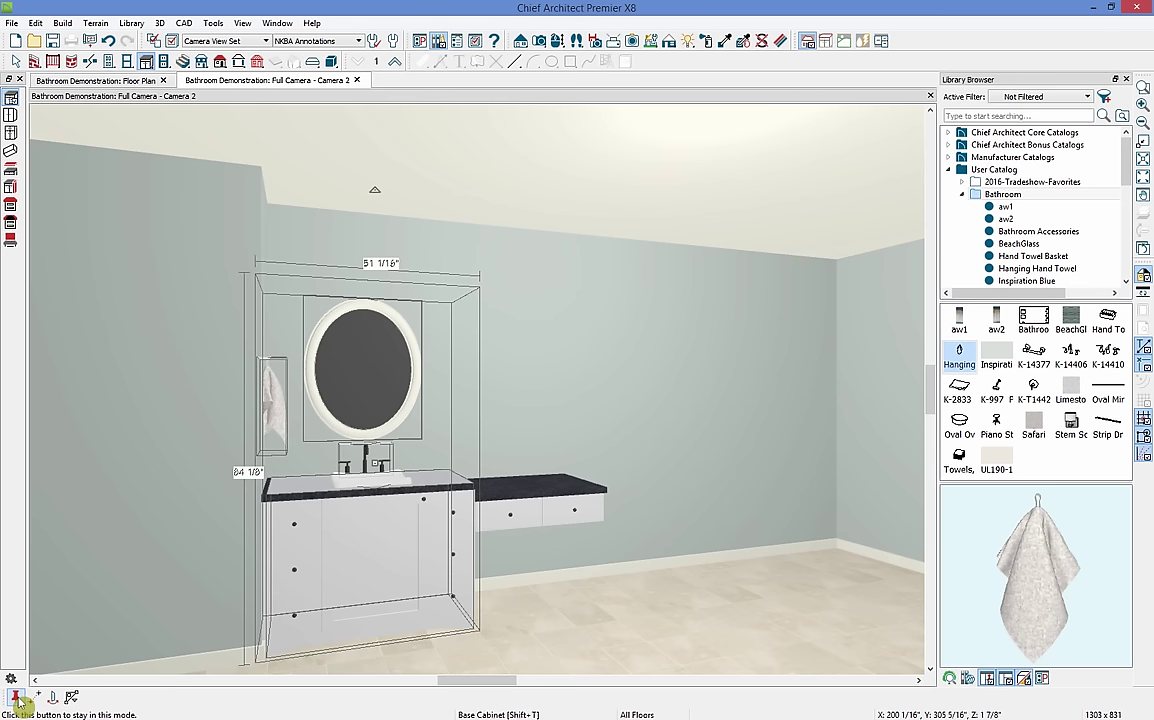
pyautogui.click(17, 698)
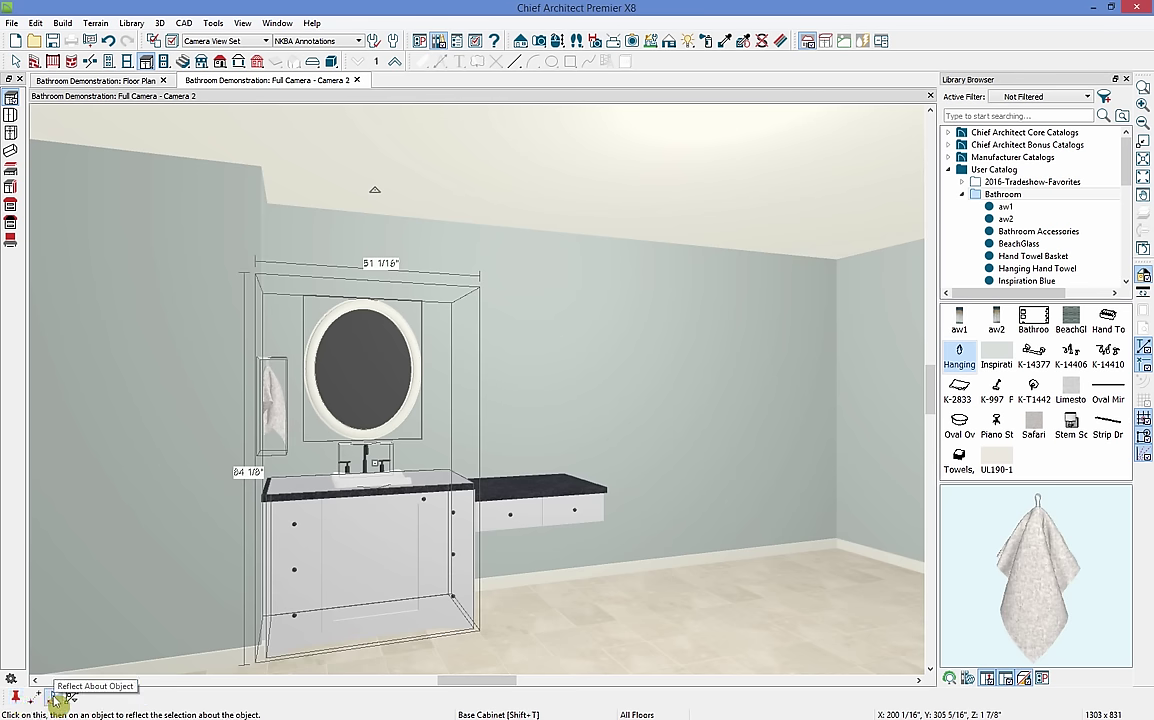
pyautogui.click(55, 698)
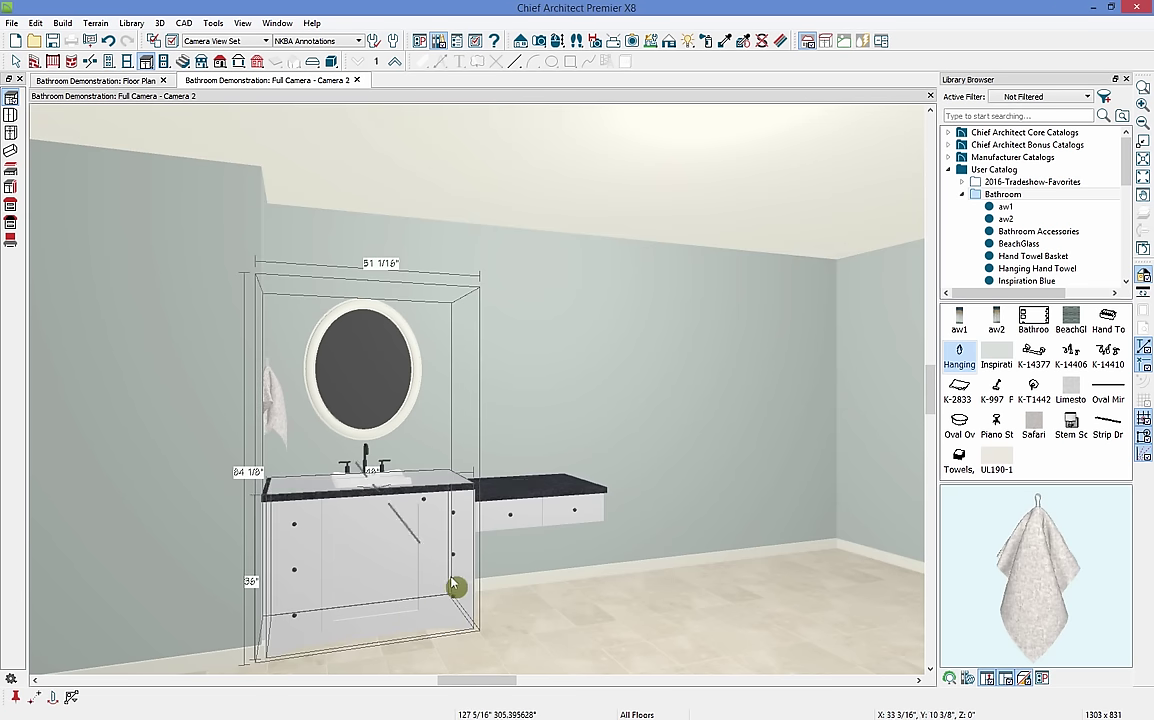
pyautogui.click(528, 492)
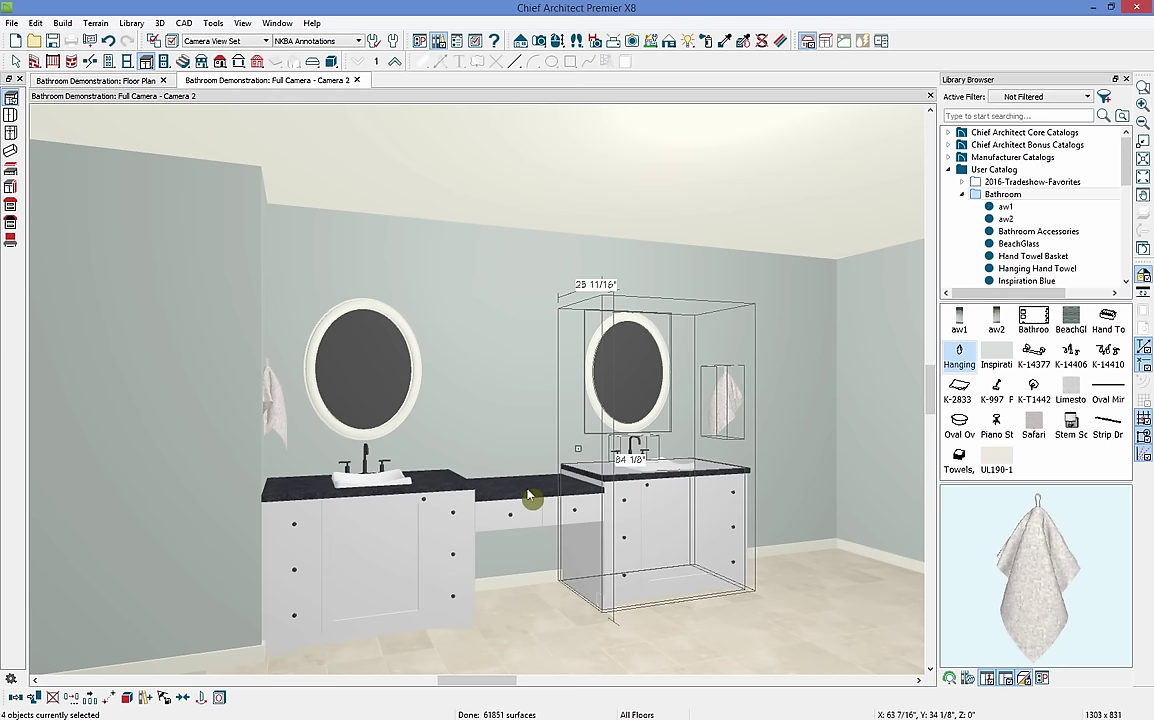
pyautogui.press('Escape')
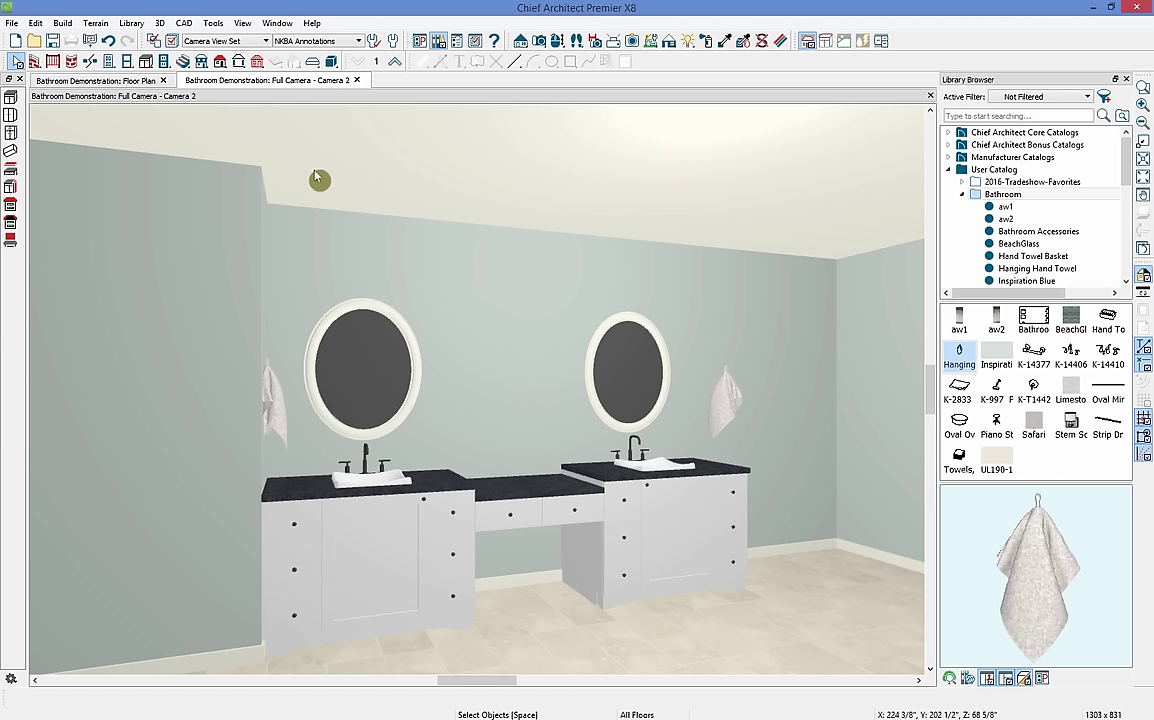
# - Place a 24" wide shelf on the wall between the two mirrors and center it on the raised drawer cabinet
pyautogui.click(145, 62)
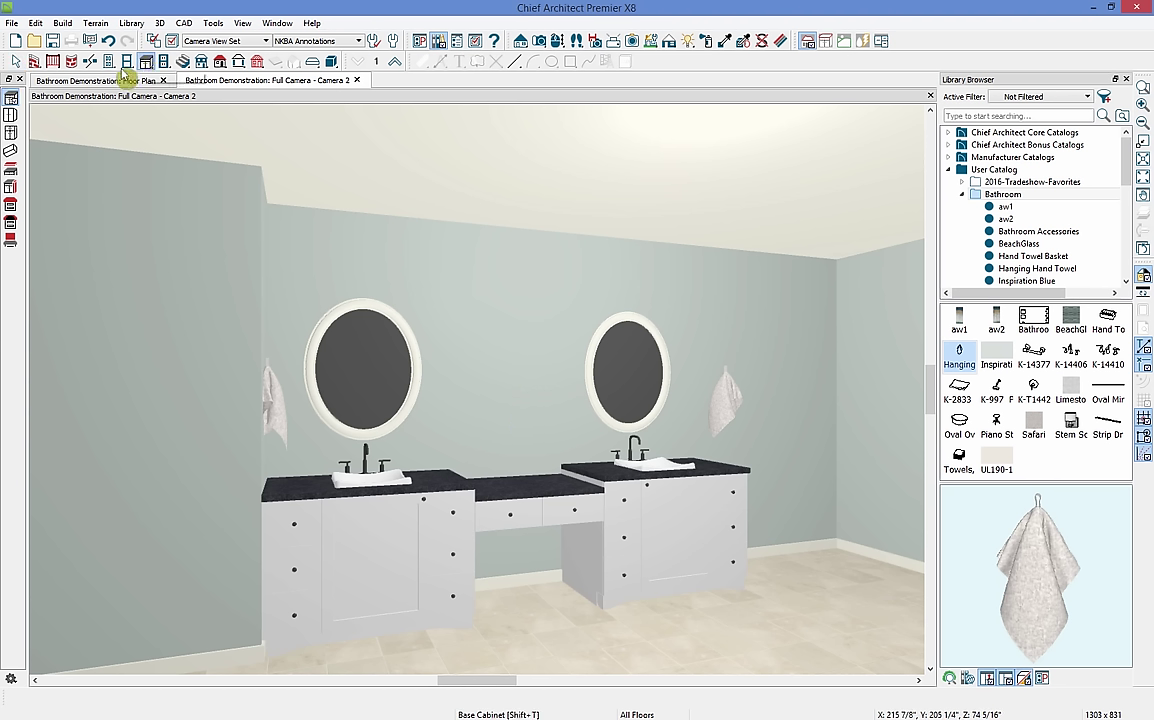
pyautogui.click(11, 170)
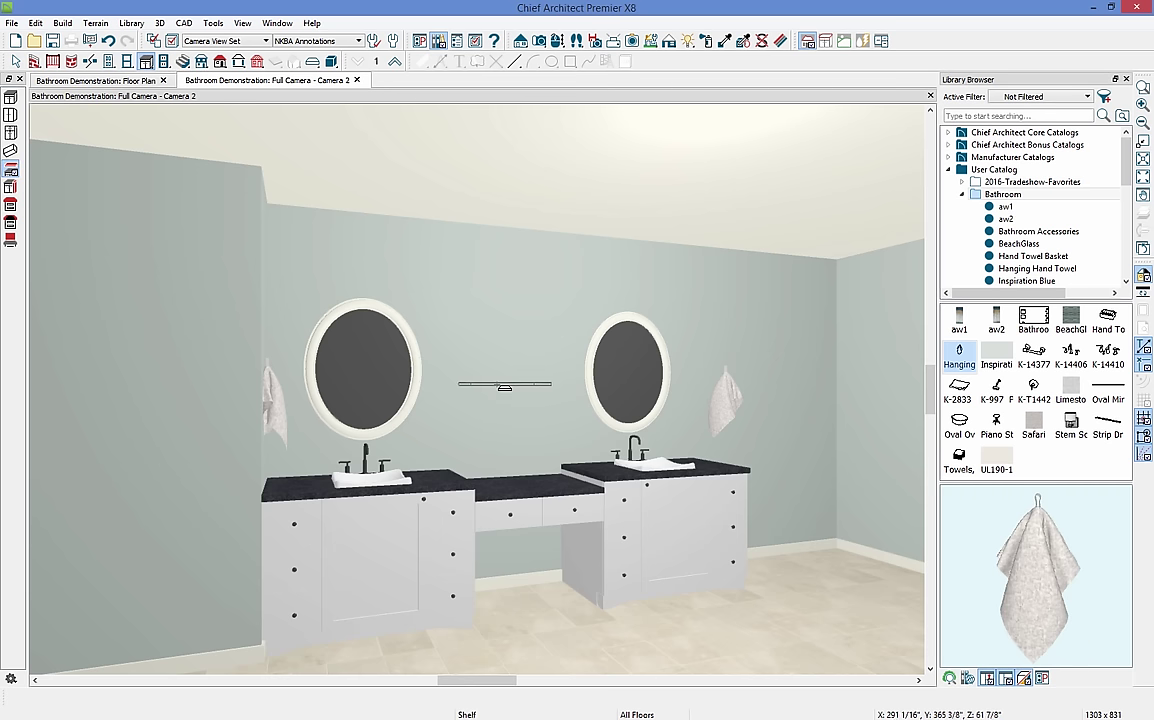
pyautogui.click(508, 386)
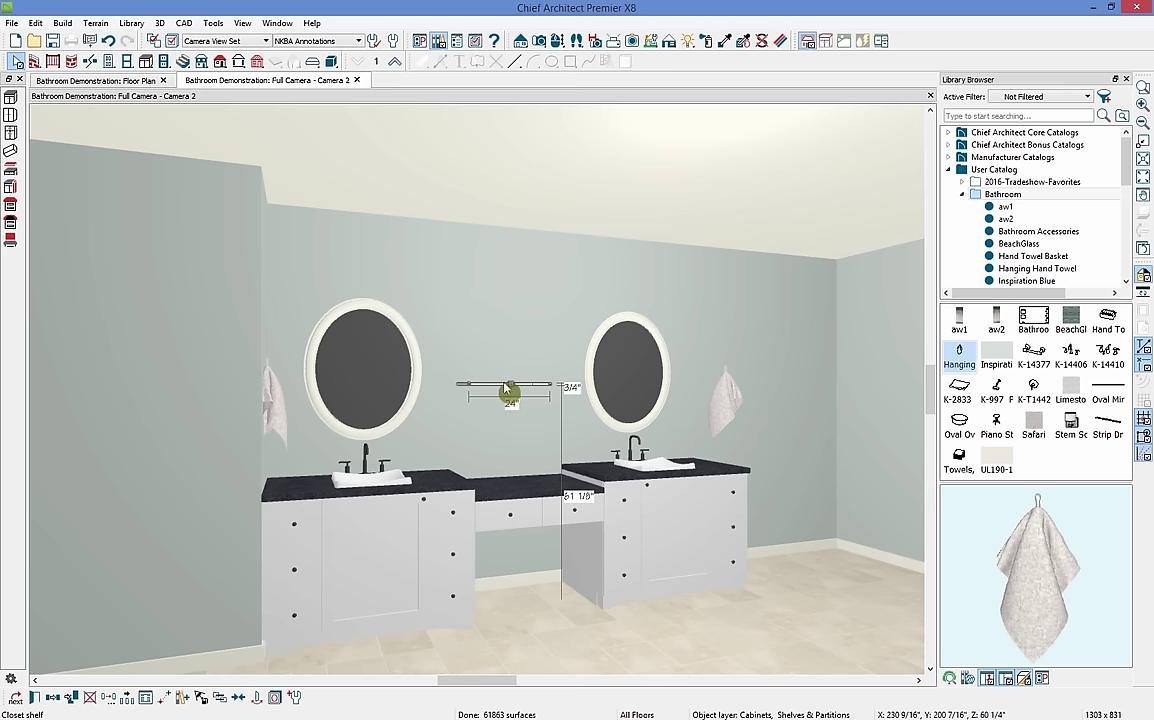
pyautogui.click(368, 626)
pyautogui.click(522, 504)
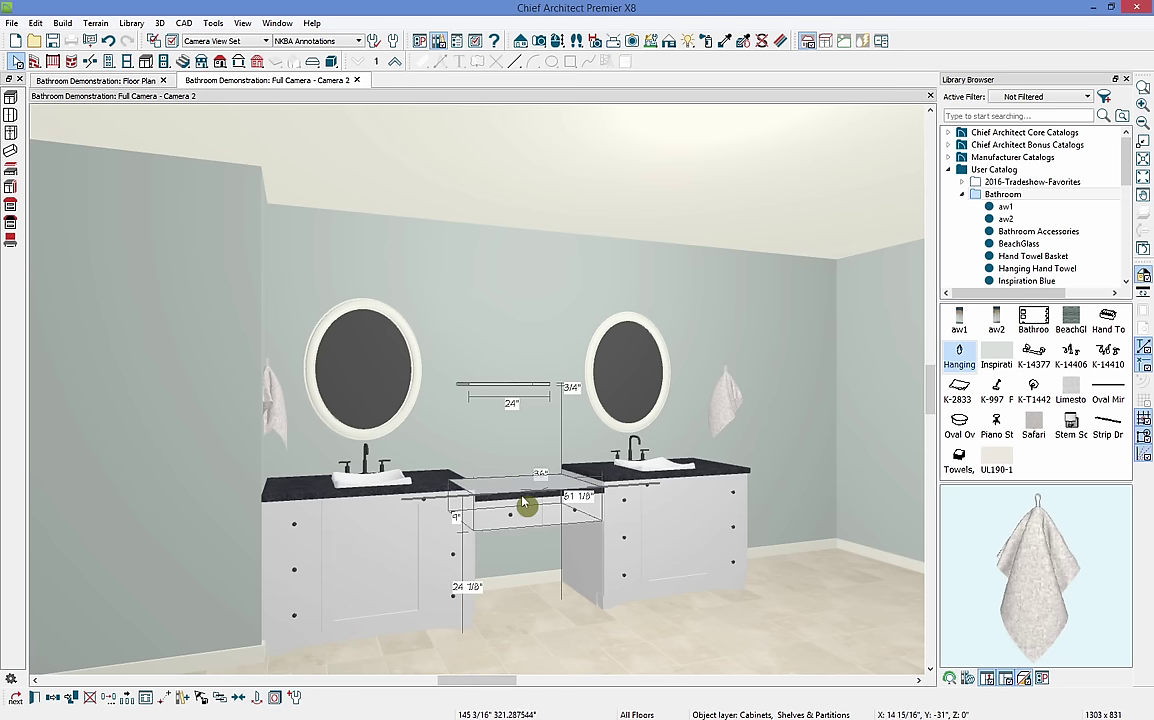
pyautogui.click(505, 384)
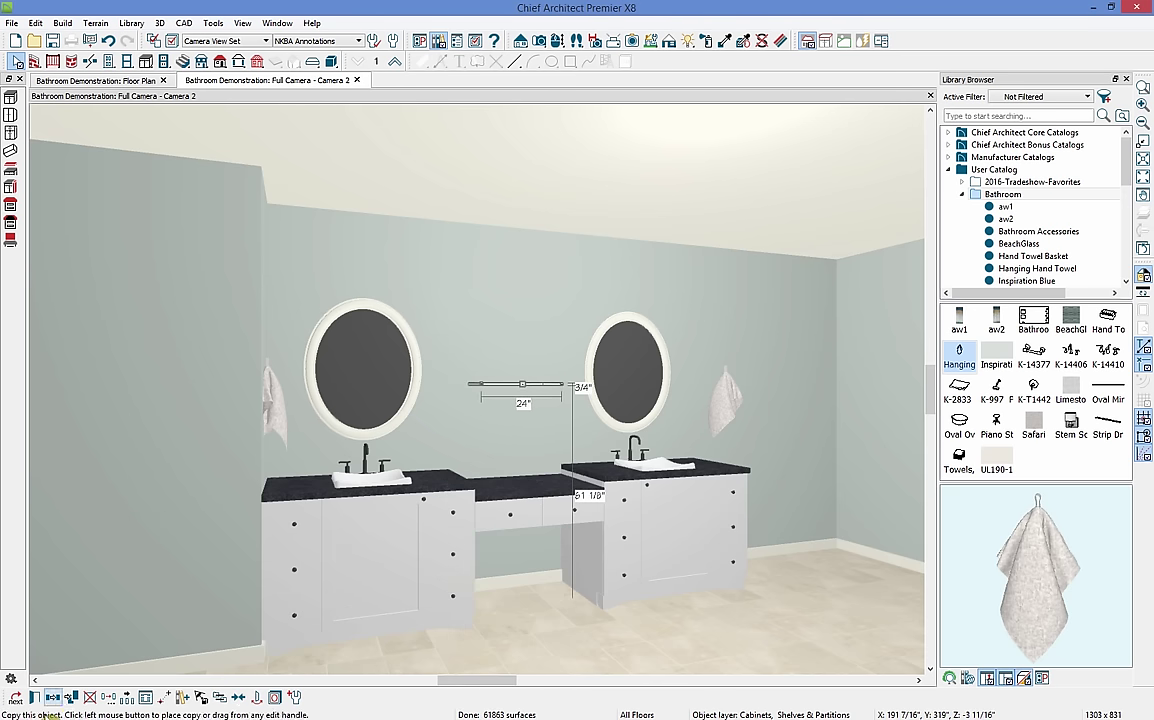
# - Set the wall shelf's height to 1 1/2" in its specification and apply it
pyautogui.click(53, 697)
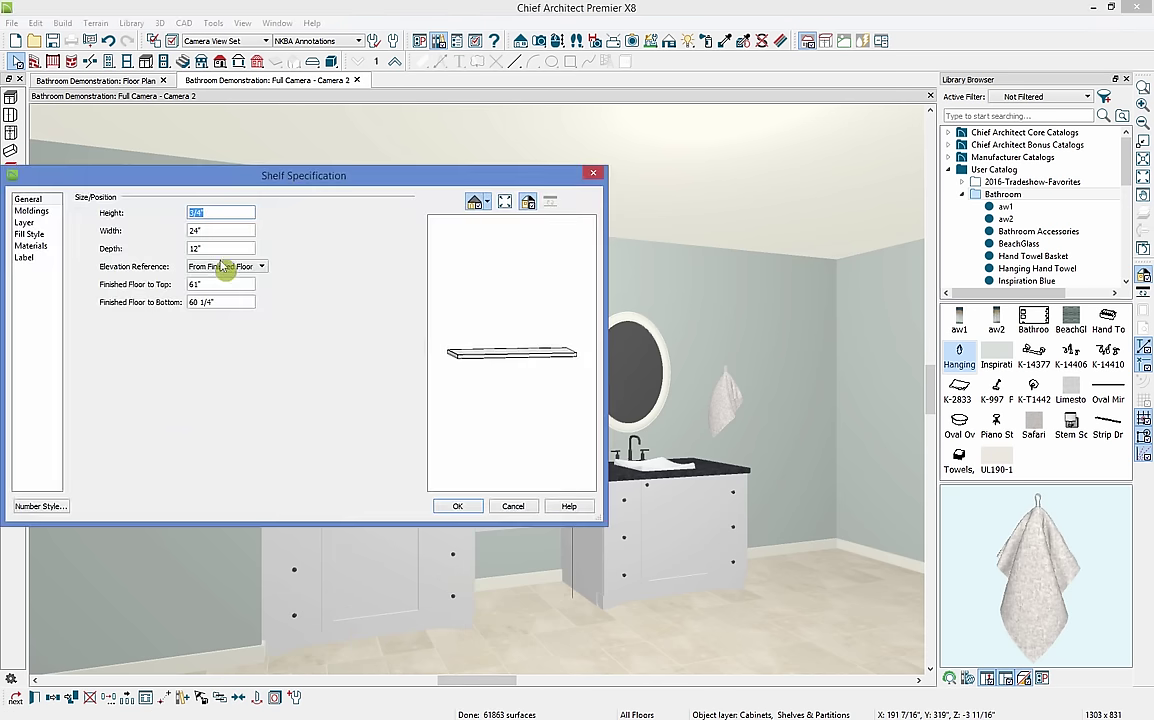
pyautogui.doubleClick(211, 229)
pyautogui.click(325, 342)
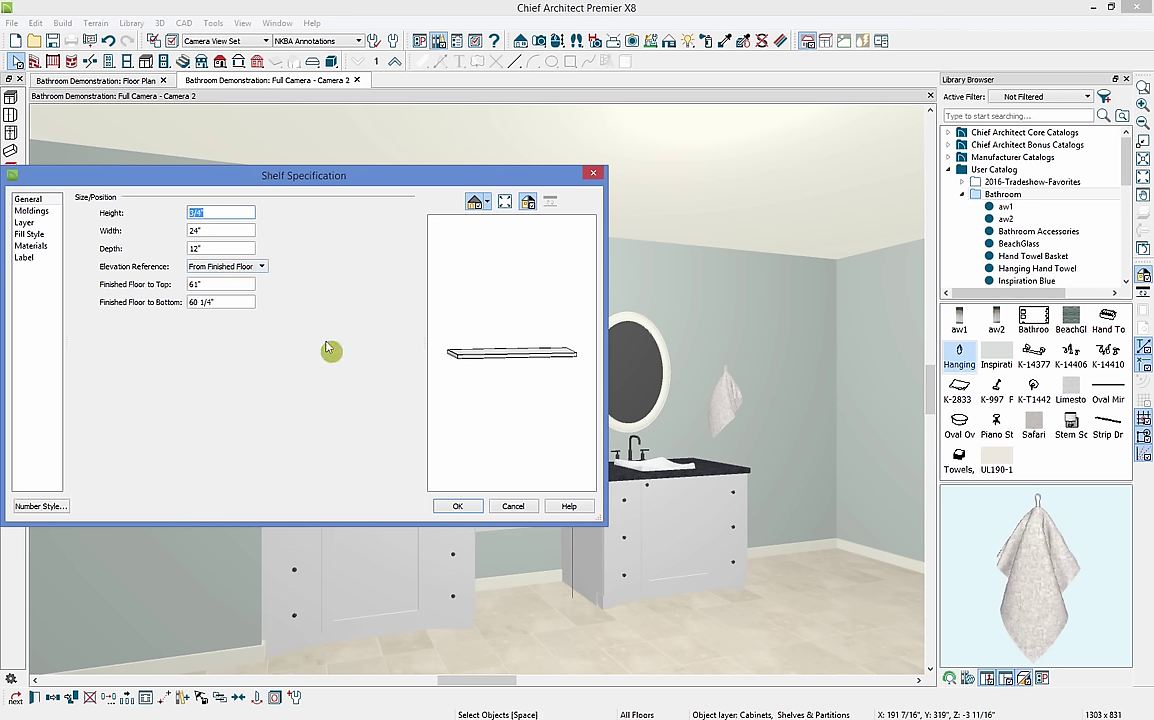
pyautogui.click(216, 318)
pyautogui.click(459, 507)
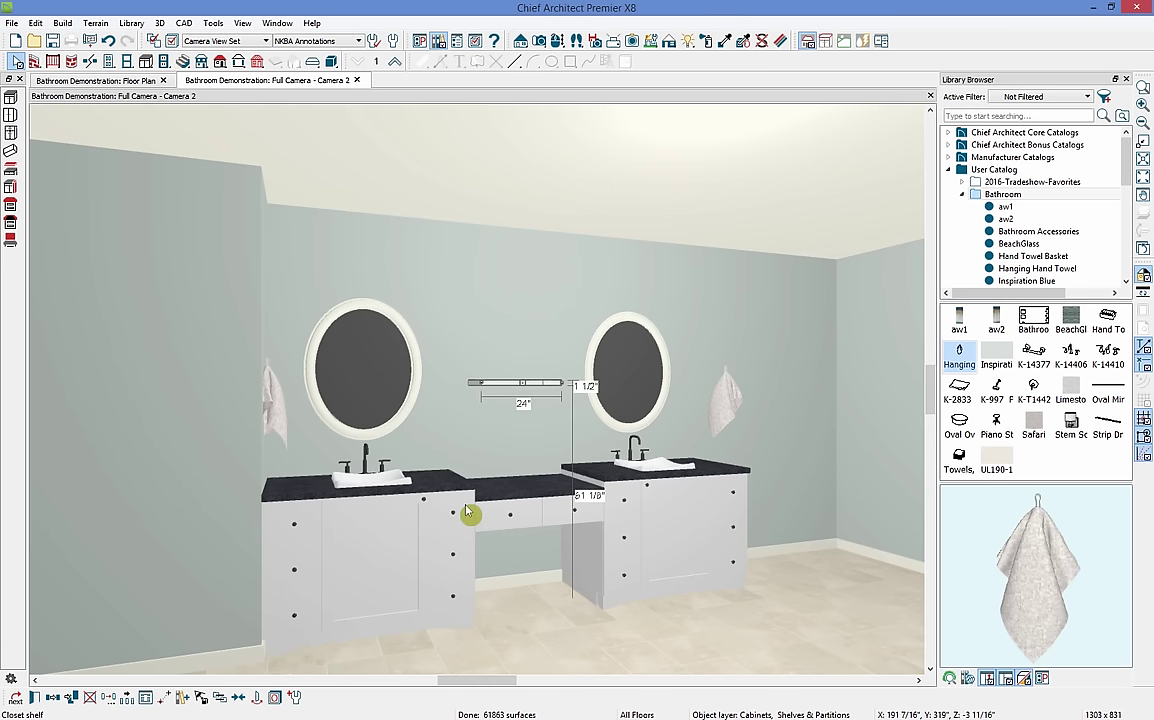
# - Copy the wall shelf and place the duplicate directly above the original between the two mirrors
pyautogui.click(53, 703)
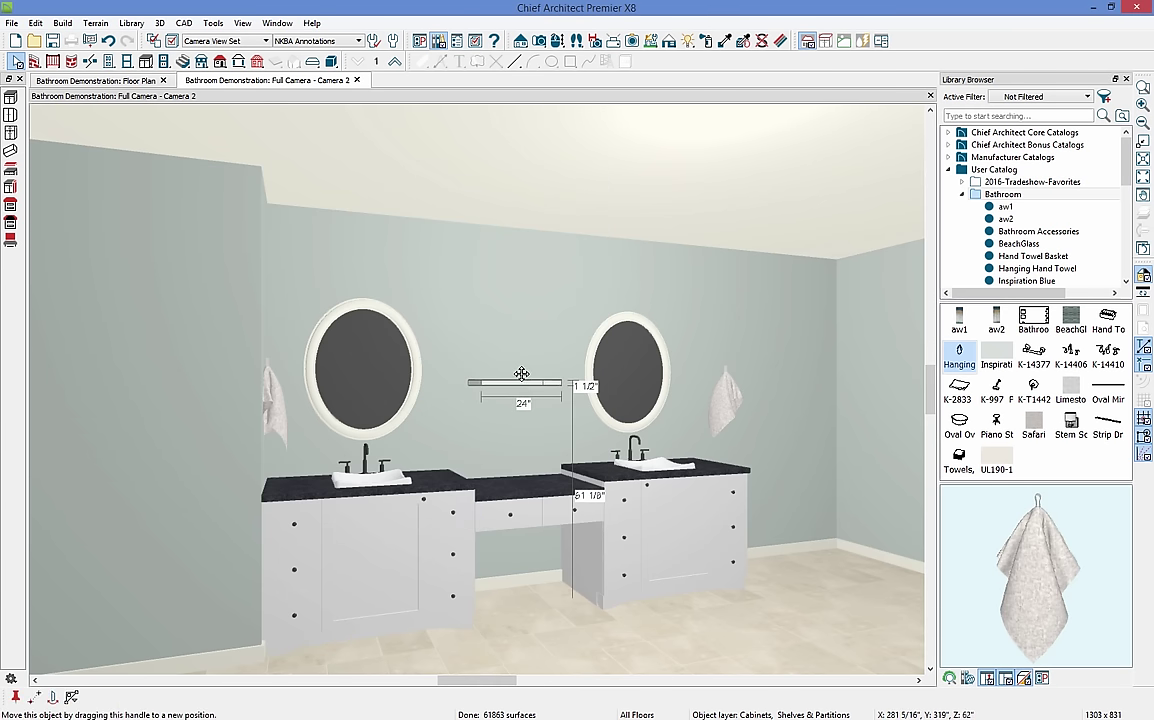
pyautogui.moveTo(522, 374); pyautogui.dragTo(520, 343)
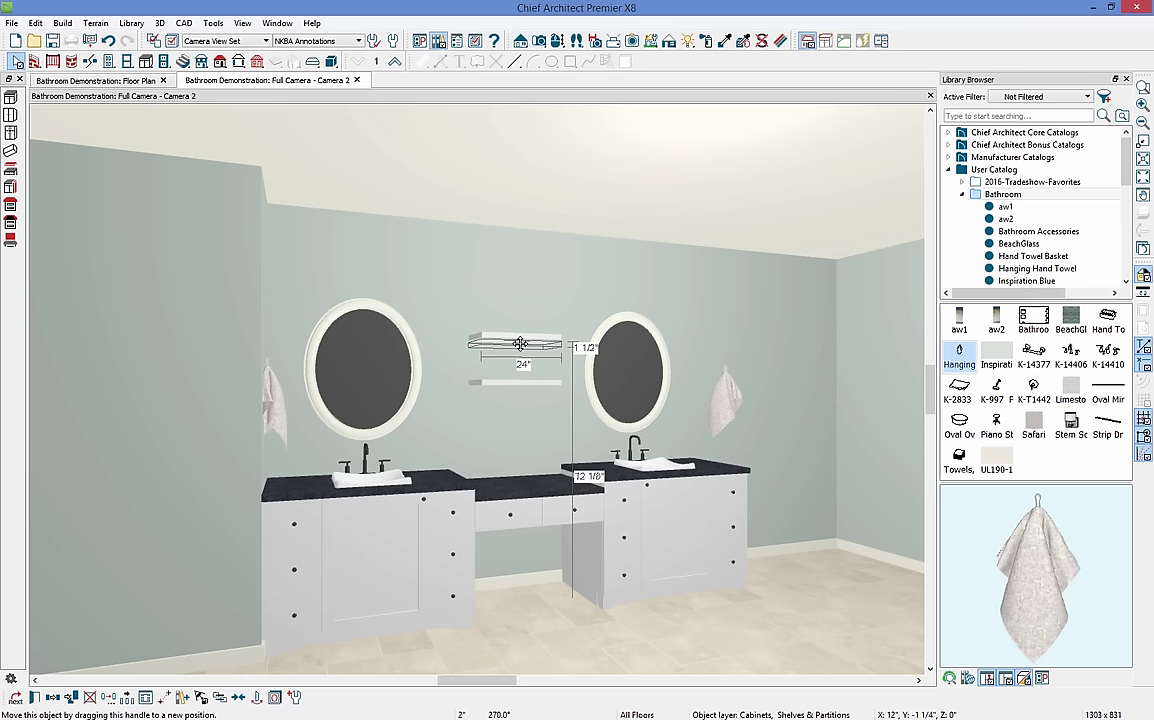
pyautogui.press('Escape')
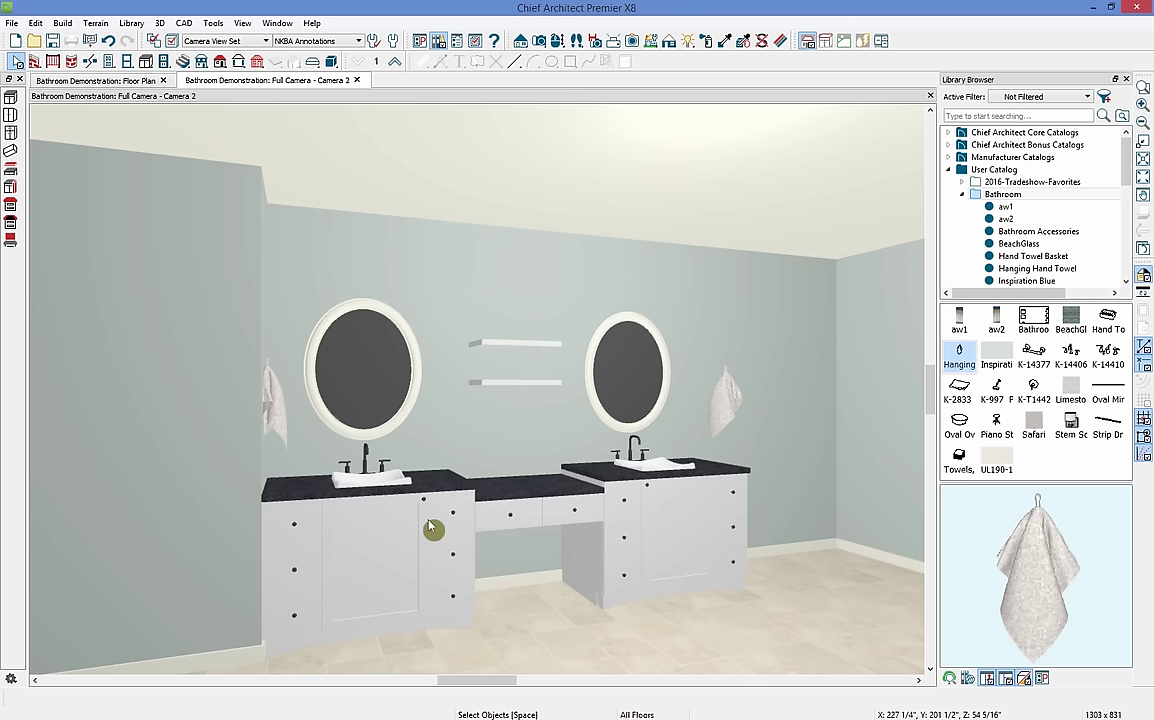
# - Place the piano stool in front of the drawer cabinet and a Hand Towel Basket centered on the lower wall shelf
pyautogui.click(998, 427)
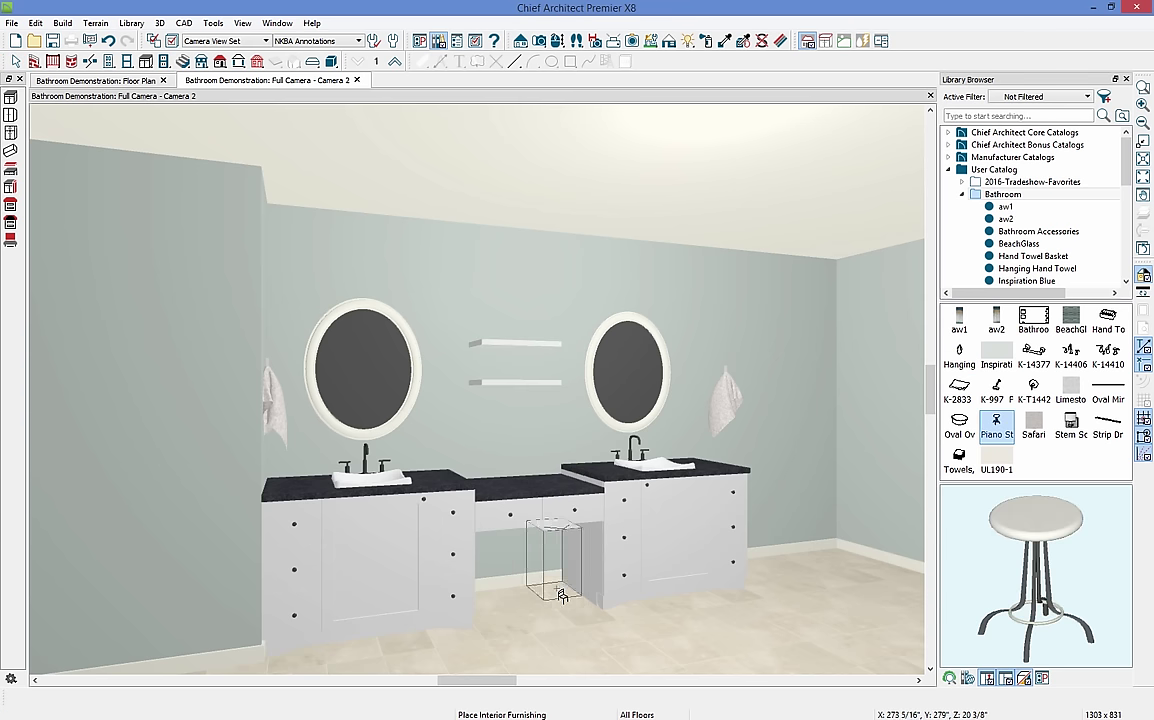
pyautogui.click(564, 629)
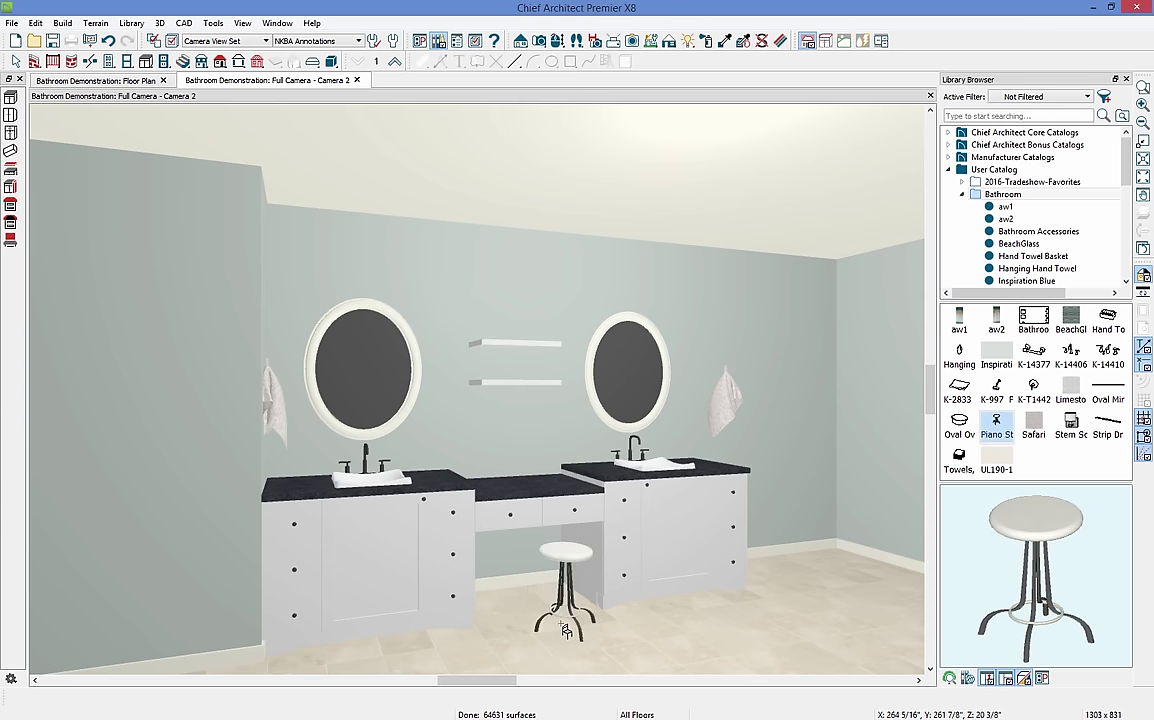
pyautogui.click(1110, 322)
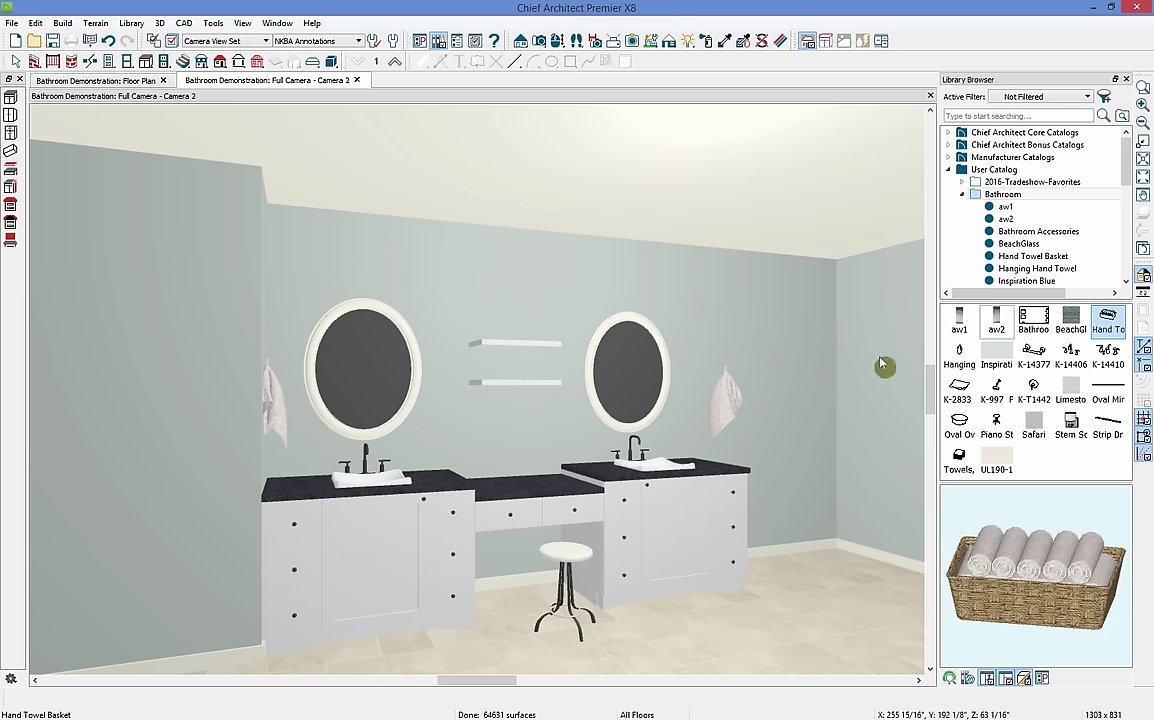
pyautogui.click(541, 396)
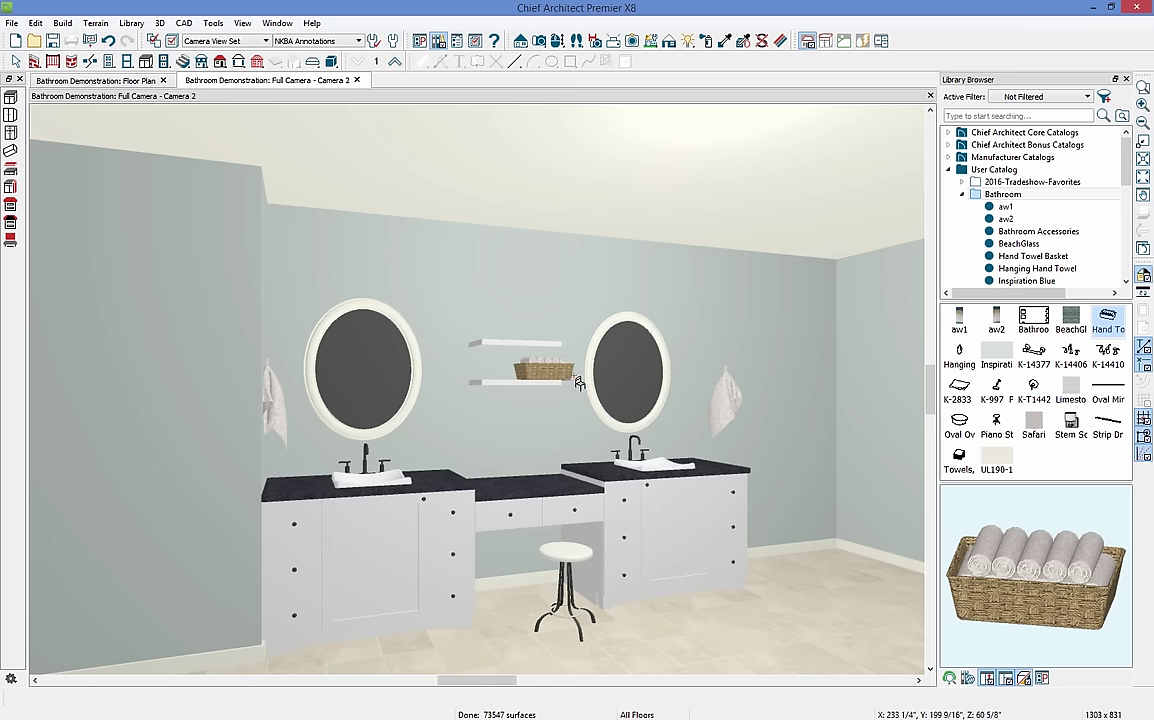
pyautogui.click(557, 376)
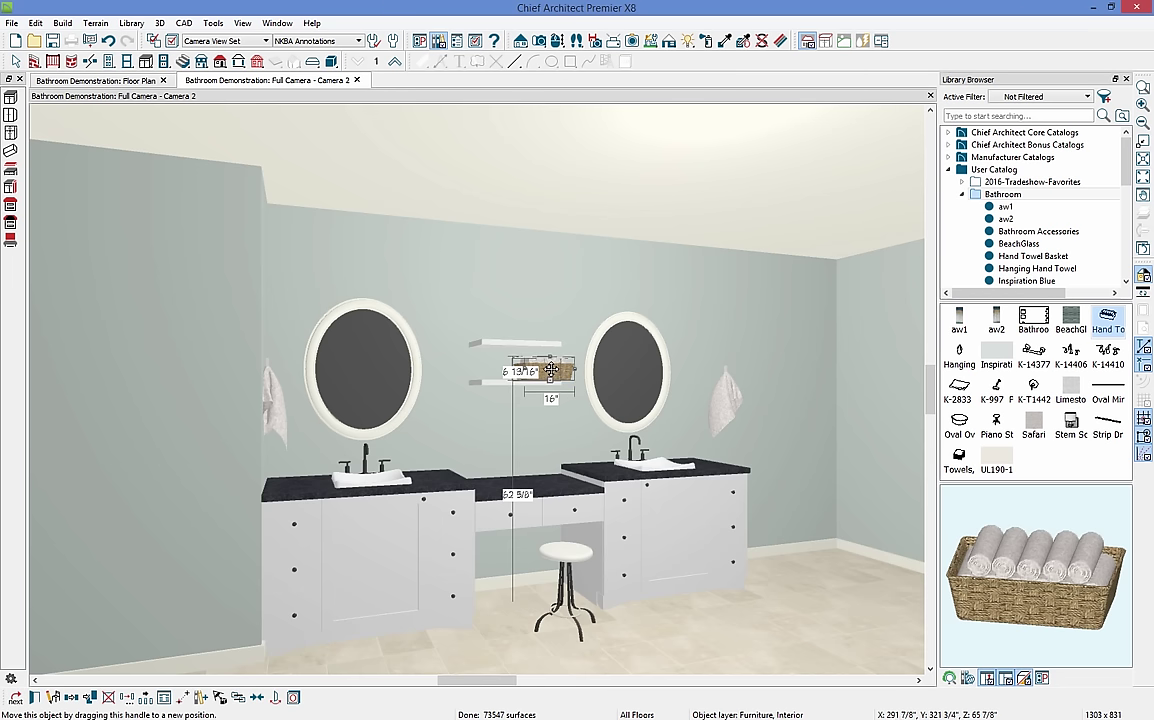
pyautogui.moveTo(545, 372); pyautogui.dragTo(522, 371)
pyautogui.press('Escape')
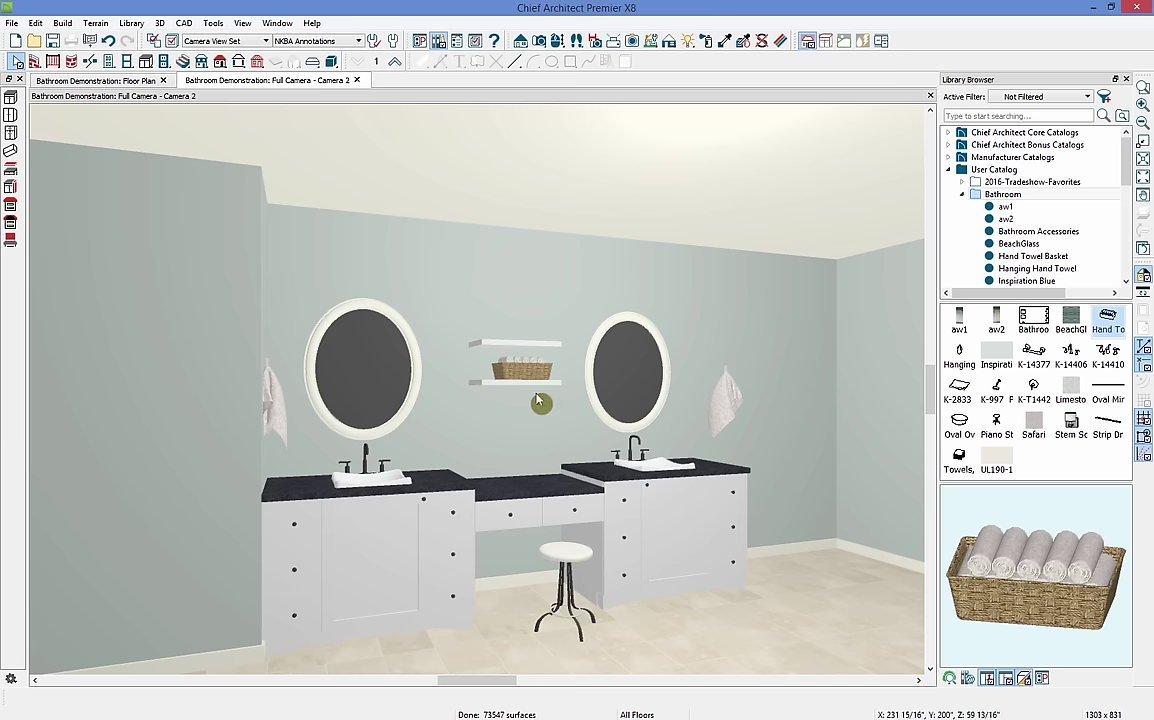
# - Close the library browser and arrange the floor plan side by side with the camera view
pyautogui.click(1126, 79)
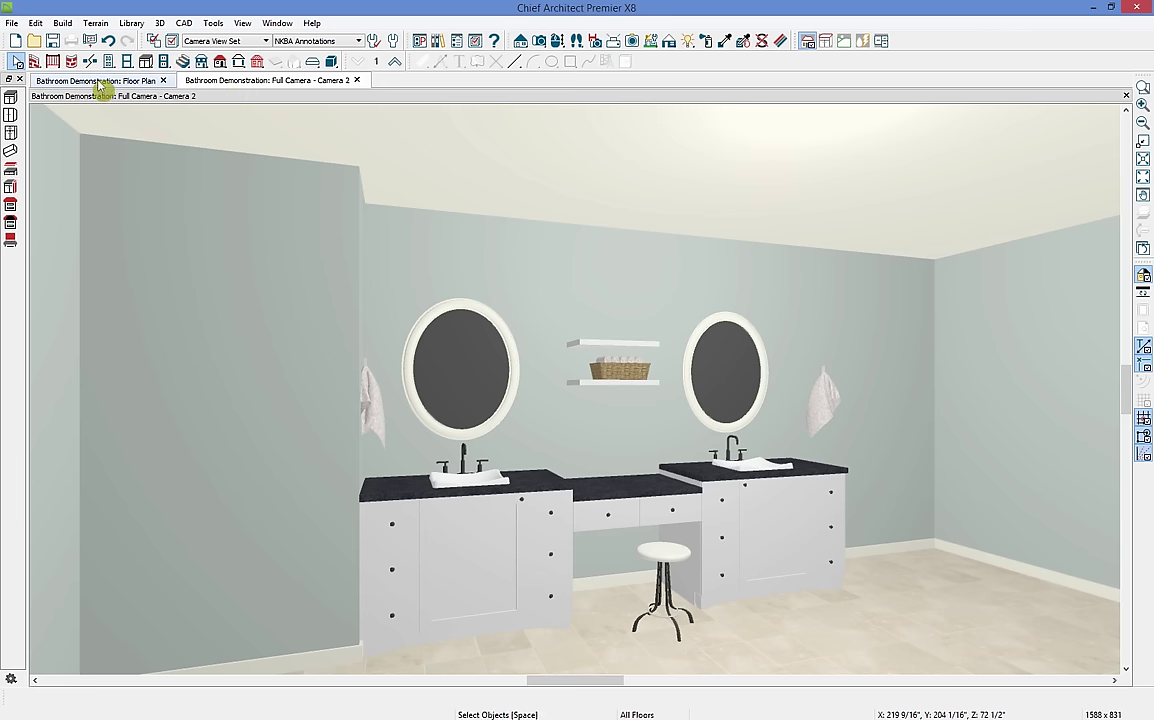
pyautogui.moveTo(100, 87); pyautogui.dragTo(88, 118)
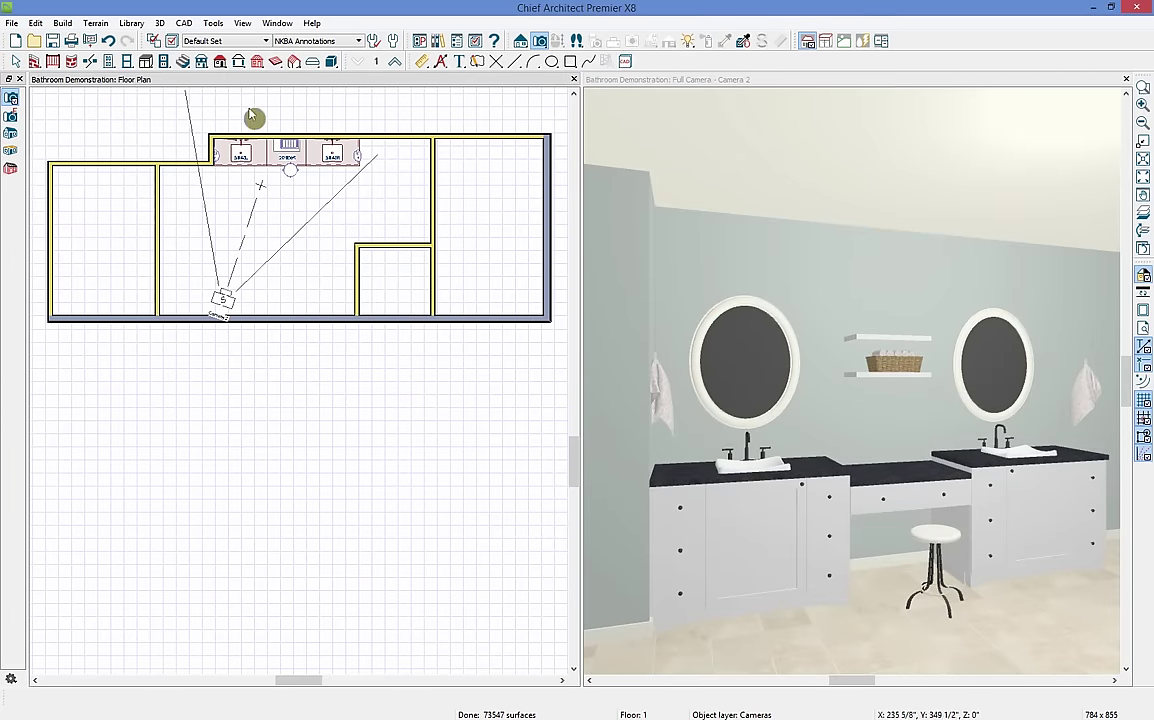
pyautogui.moveTo(249, 132); pyautogui.dragTo(242, 176, button='middle')
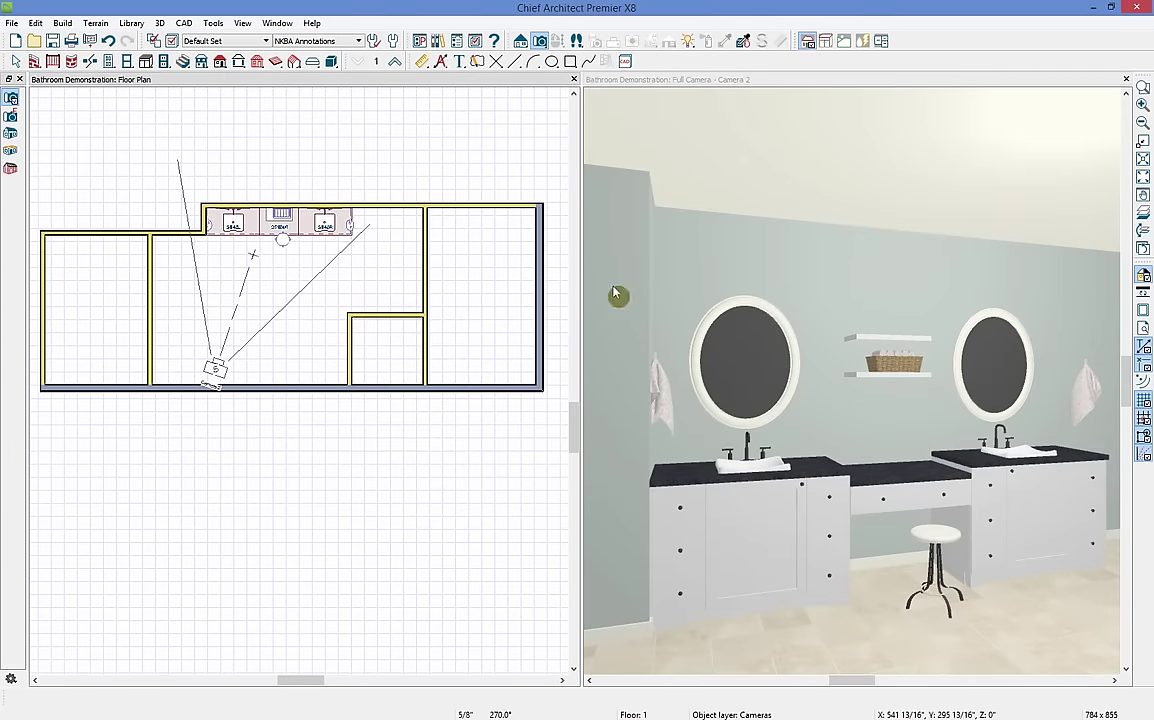
pyautogui.scroll(3, 415, 203)
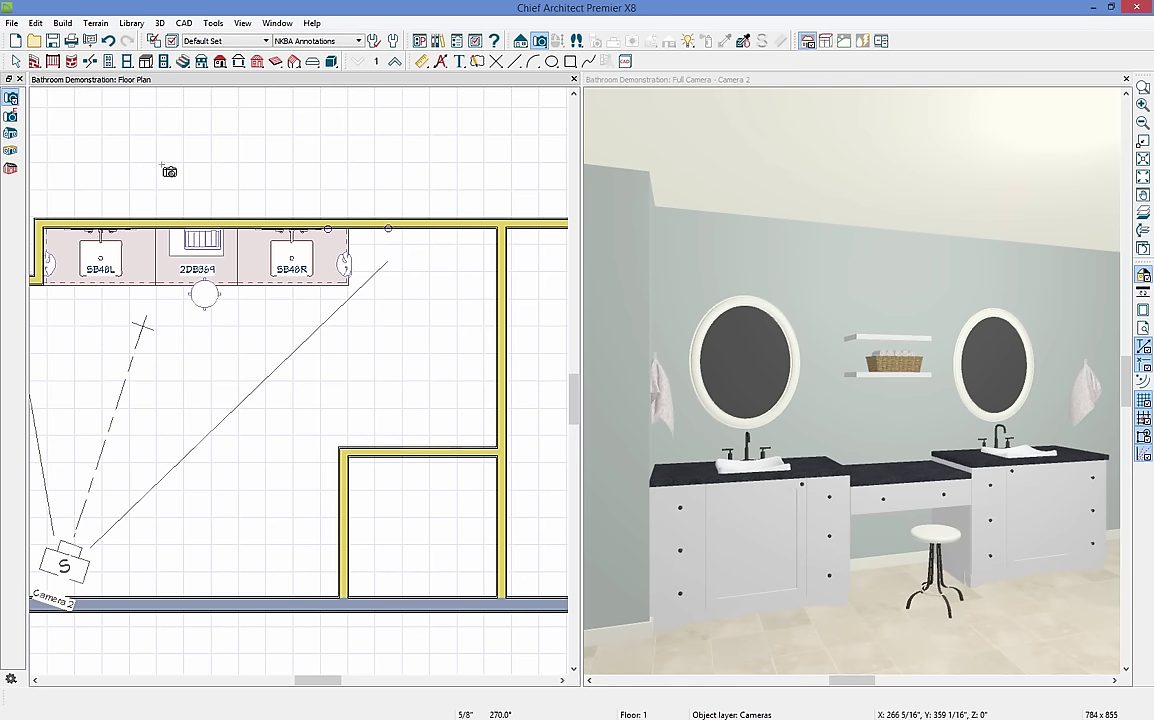
# - Place a 24" wide full height cabinet on the back wall and move it flush against the right-hand vanity
pyautogui.click(146, 62)
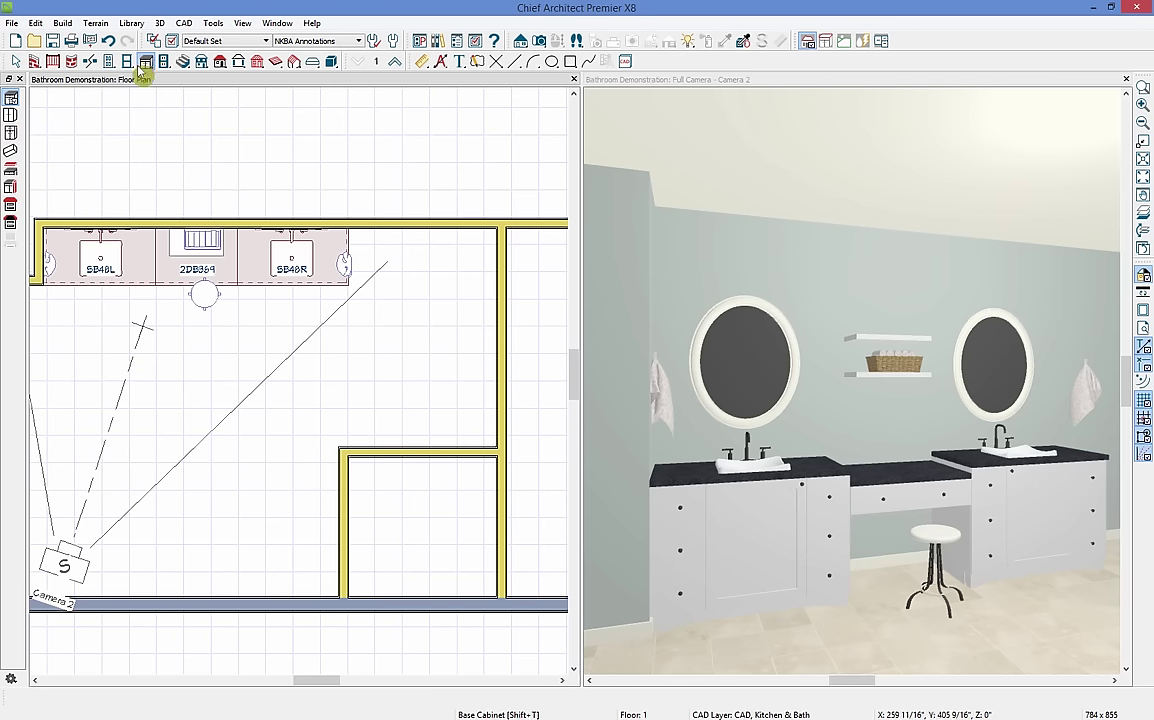
pyautogui.click(10, 132)
pyautogui.click(268, 231)
pyautogui.moveTo(268, 231); pyautogui.dragTo(380, 255)
pyautogui.click(378, 252)
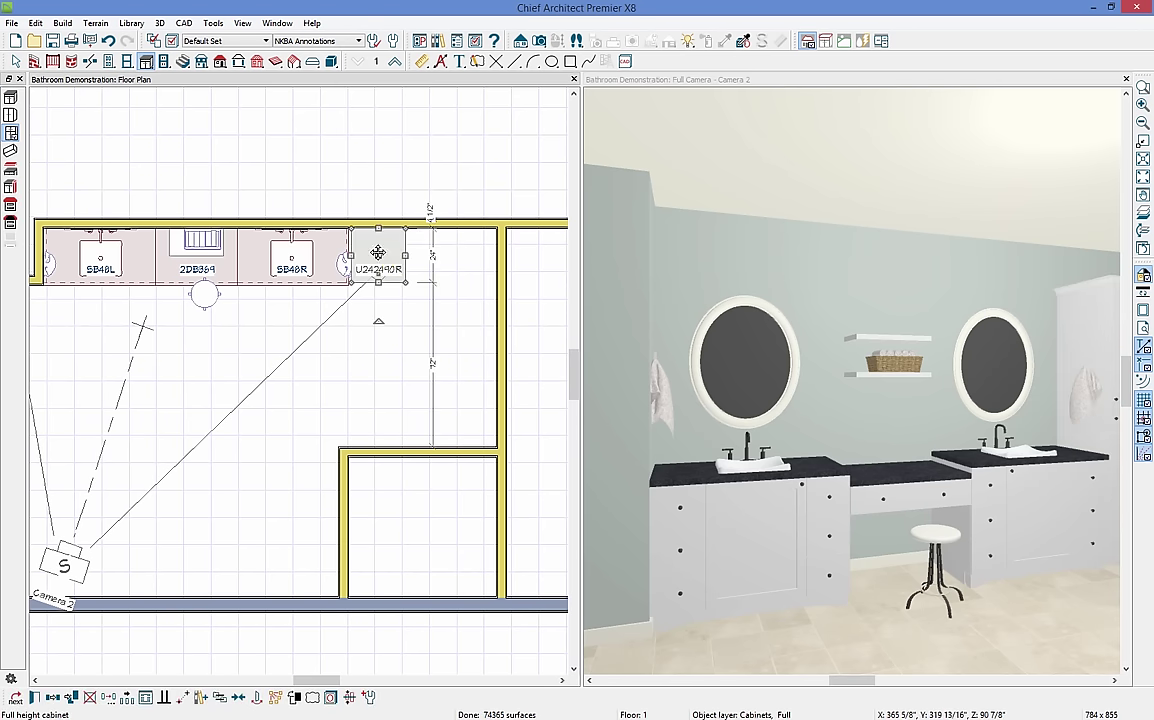
pyautogui.moveTo(379, 254); pyautogui.dragTo(362, 255)
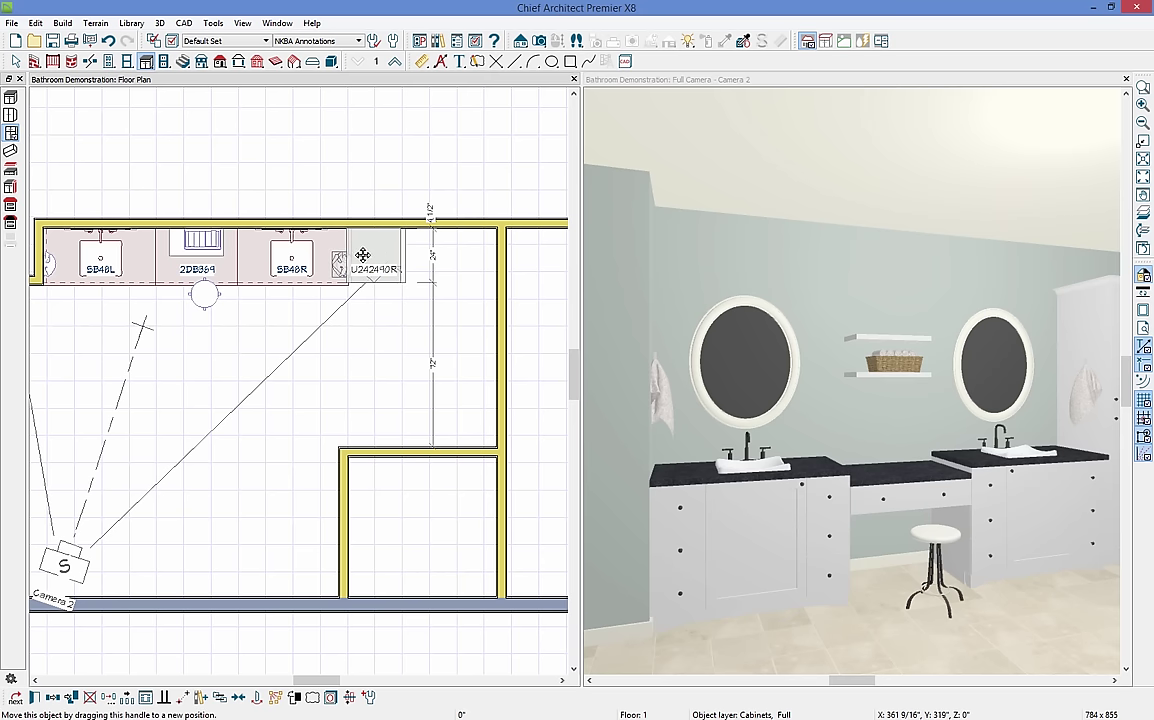
# - Widen the full height cabinet to 33" toward the side wall, keeping it flush with the vanity
pyautogui.click(770, 75)
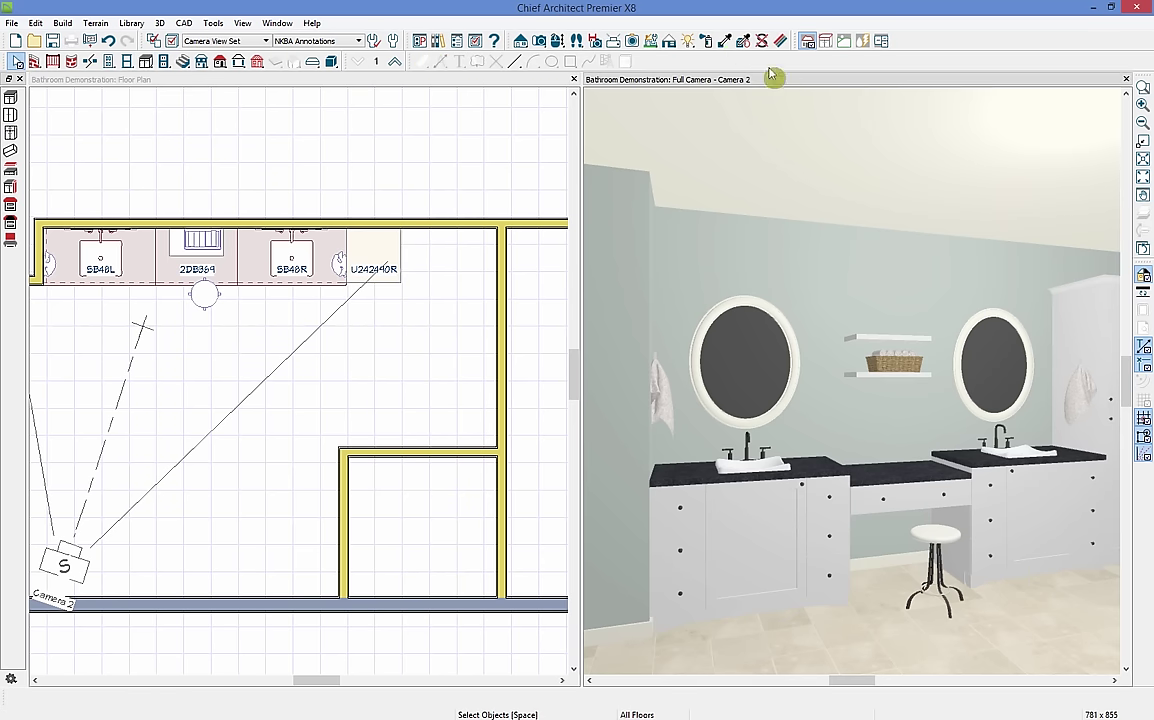
pyautogui.click(558, 42)
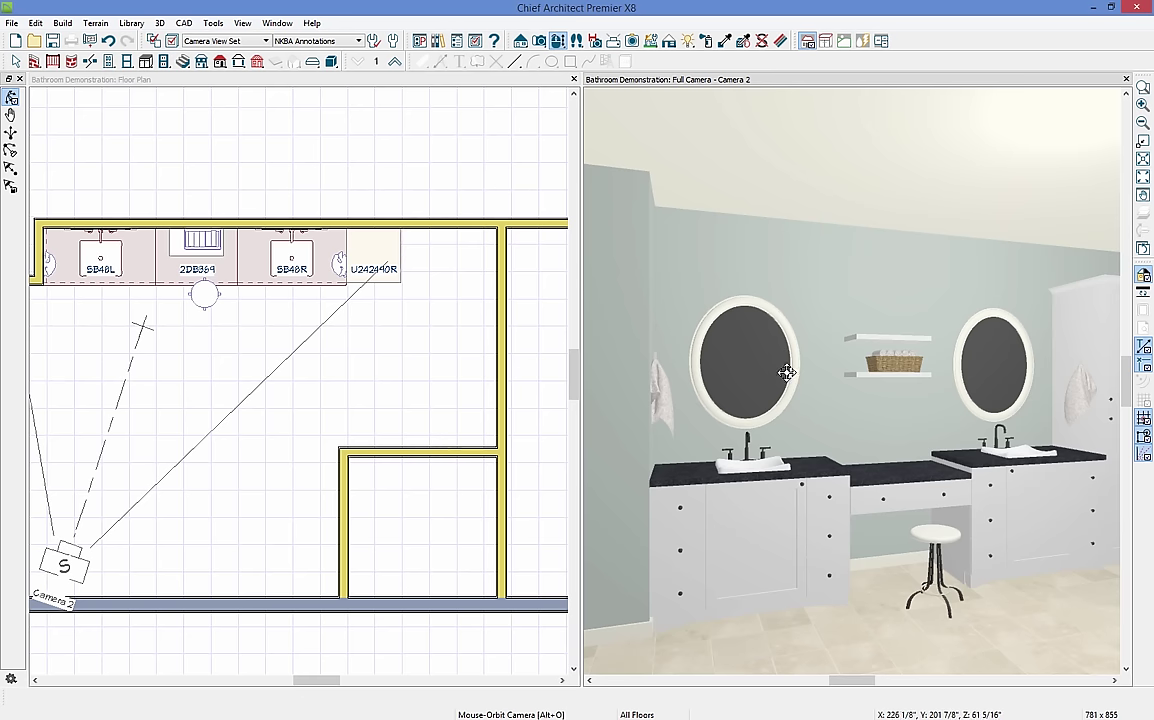
pyautogui.moveTo(806, 414); pyautogui.dragTo(810, 415)
pyautogui.moveTo(830, 414); pyautogui.dragTo(857, 415)
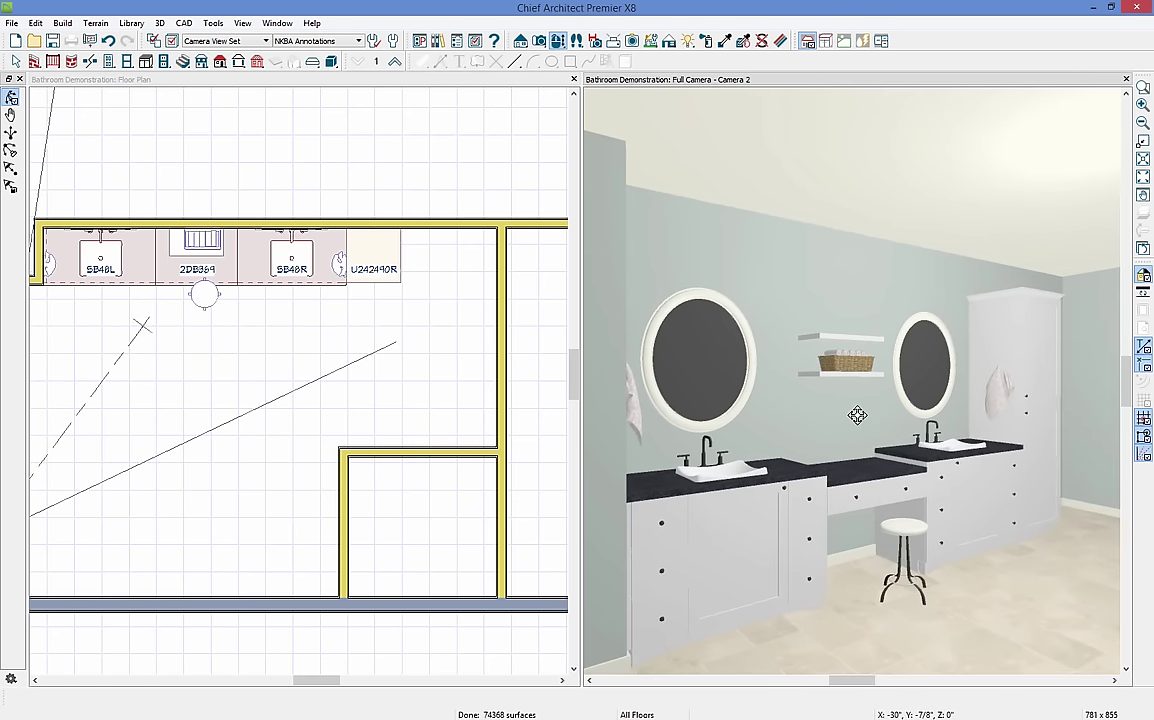
pyautogui.click(381, 252)
pyautogui.moveTo(407, 255); pyautogui.dragTo(420, 255)
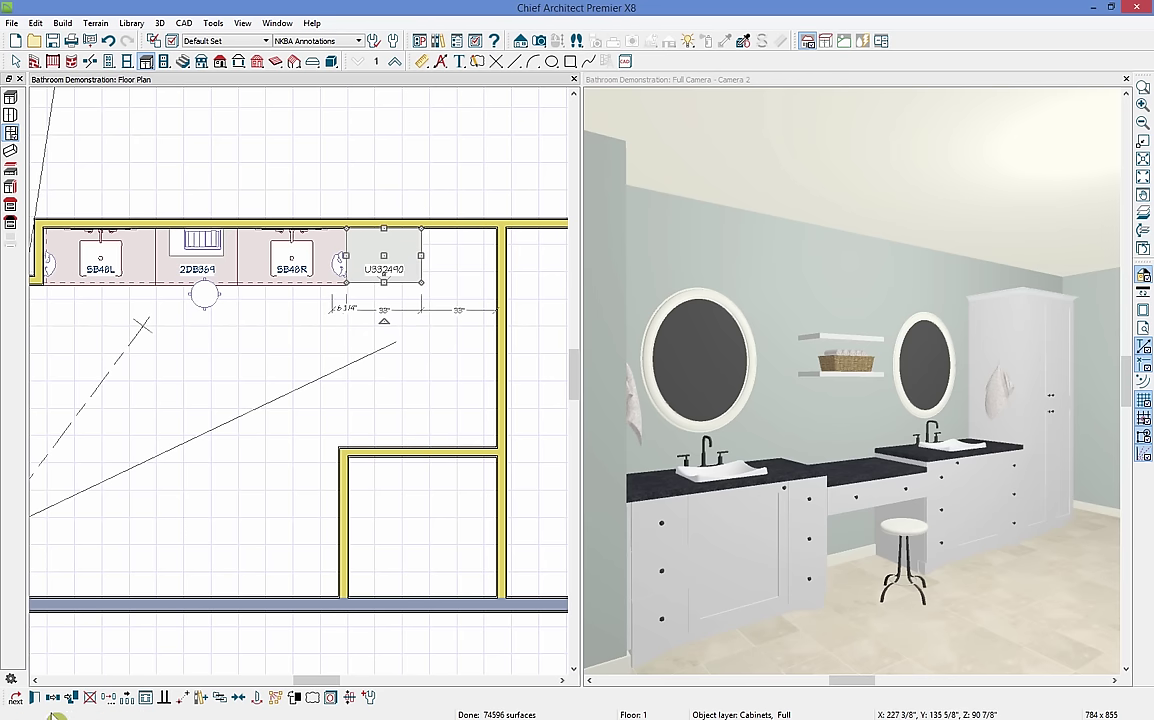
# - Copy the 33" full height cabinet into the remaining gap between it and the side wall
pyautogui.click(54, 697)
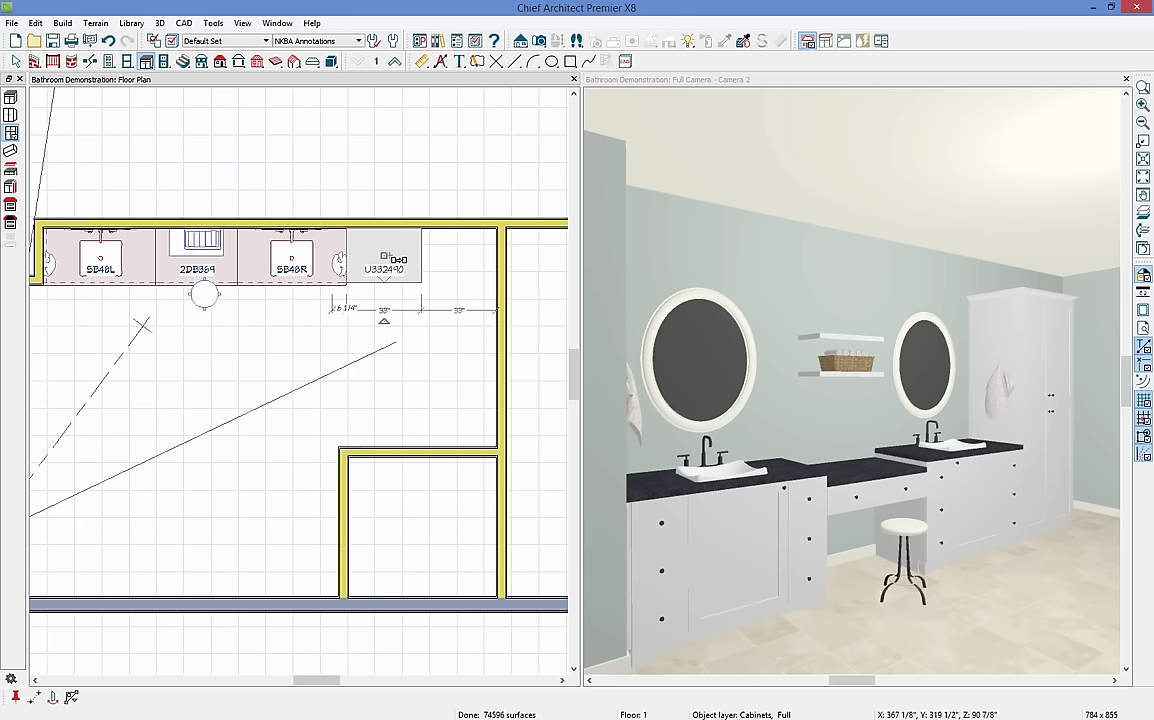
pyautogui.click(384, 257)
pyautogui.moveTo(396, 257); pyautogui.dragTo(465, 255)
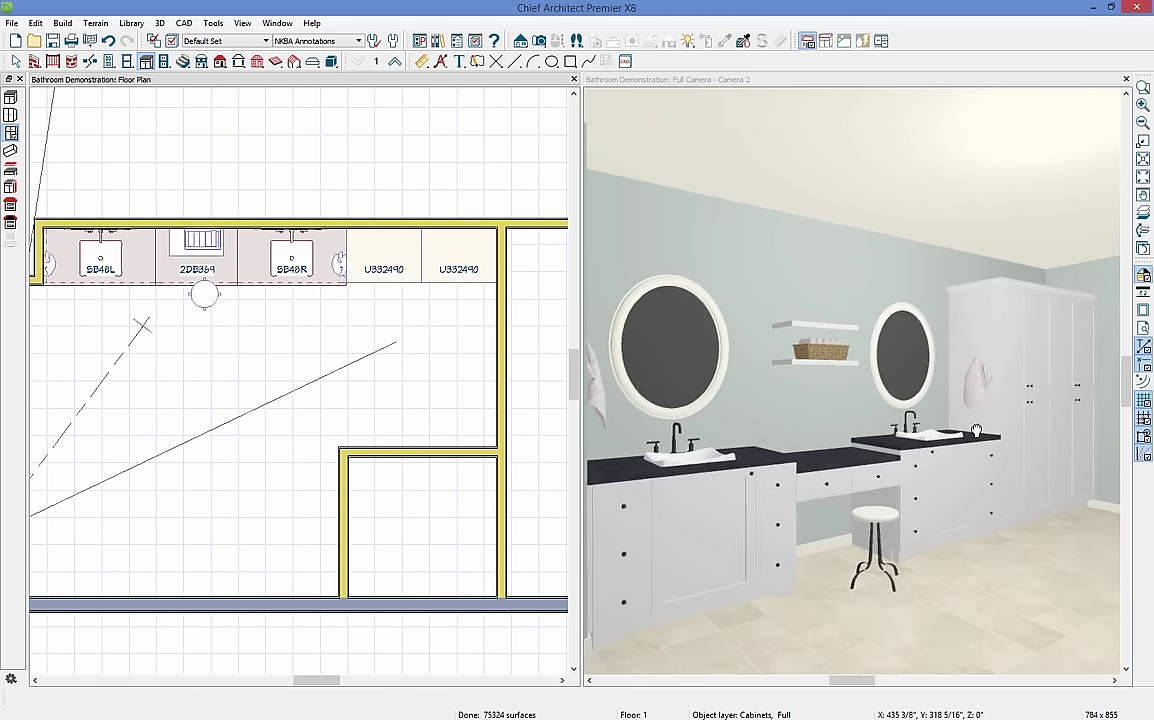
# - Stretch both full height cabinets up to a height of 99"
pyautogui.click(1026, 333)
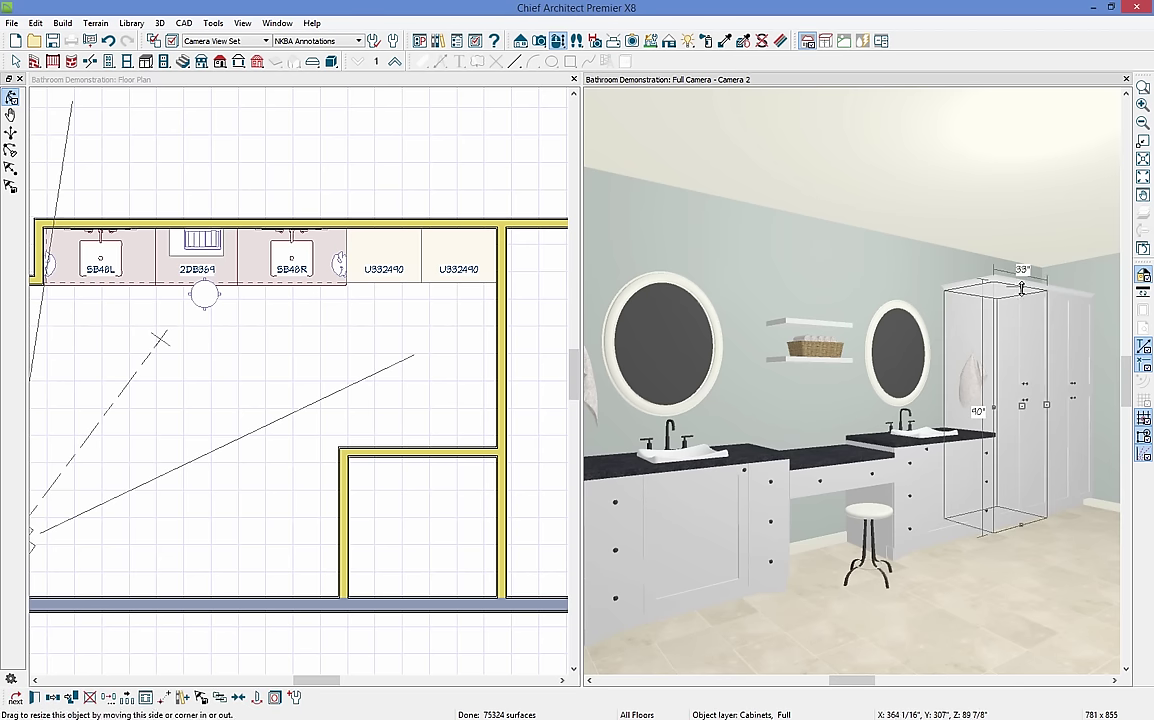
pyautogui.moveTo(1021, 284); pyautogui.dragTo(1021, 266)
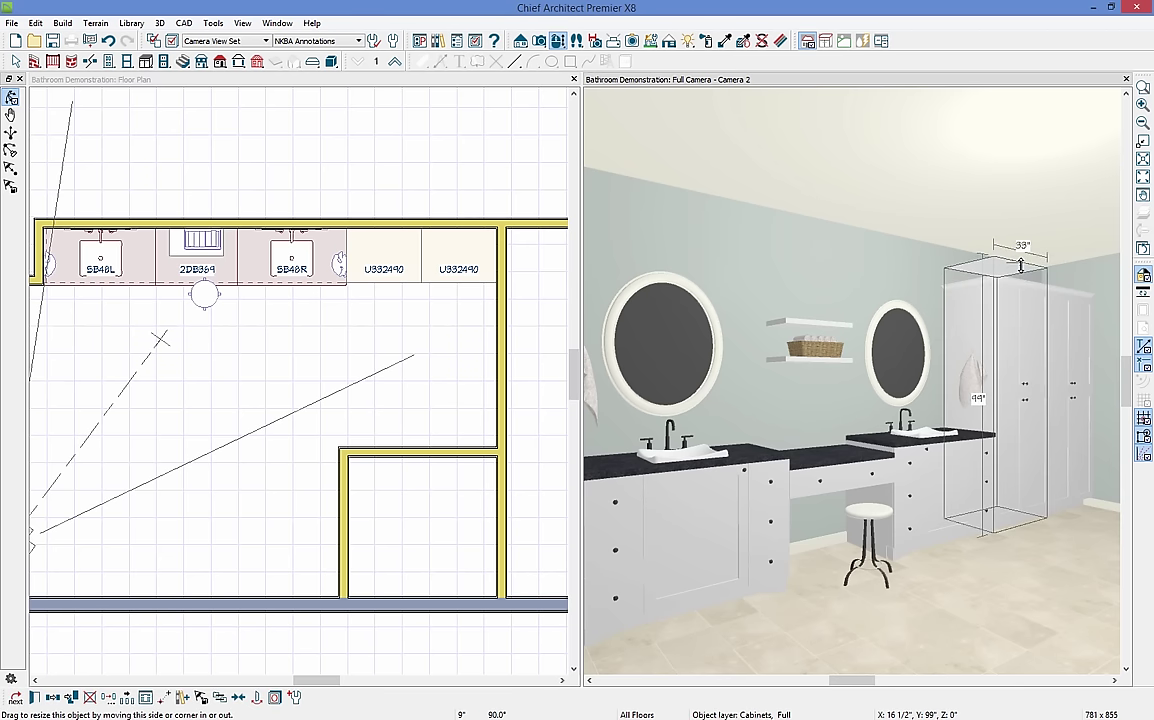
pyautogui.click(1073, 318)
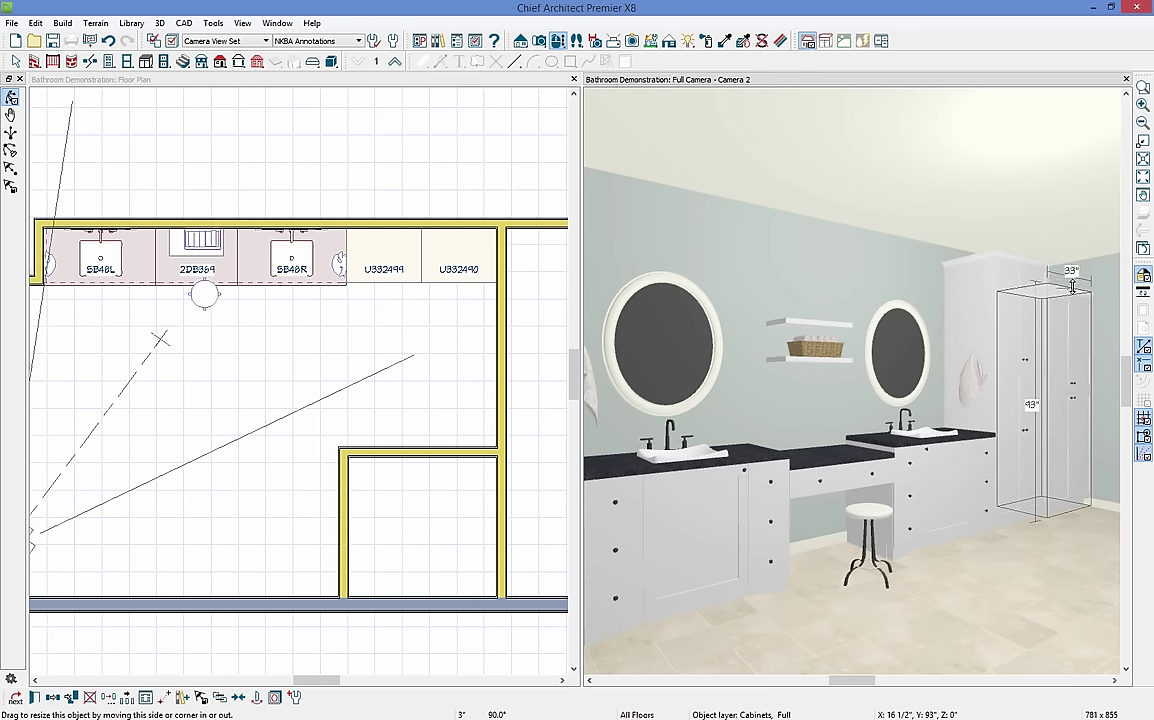
pyautogui.moveTo(1072, 287); pyautogui.dragTo(1072, 274)
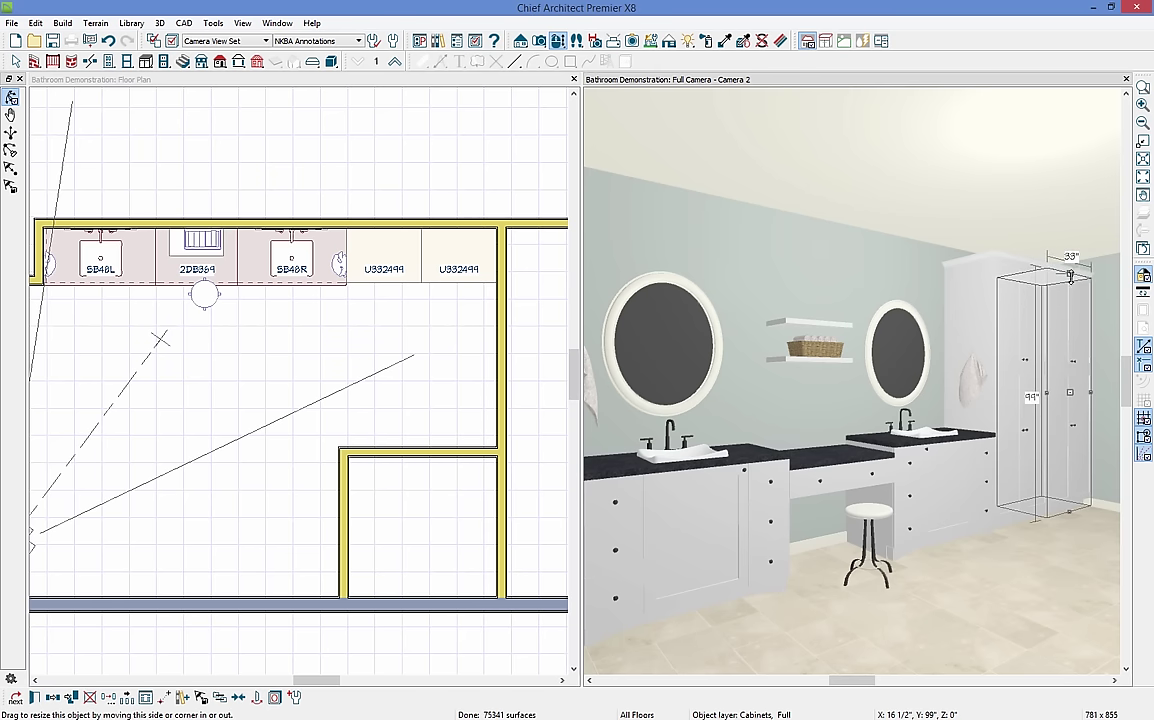
pyautogui.click(1052, 511)
pyautogui.click(886, 545)
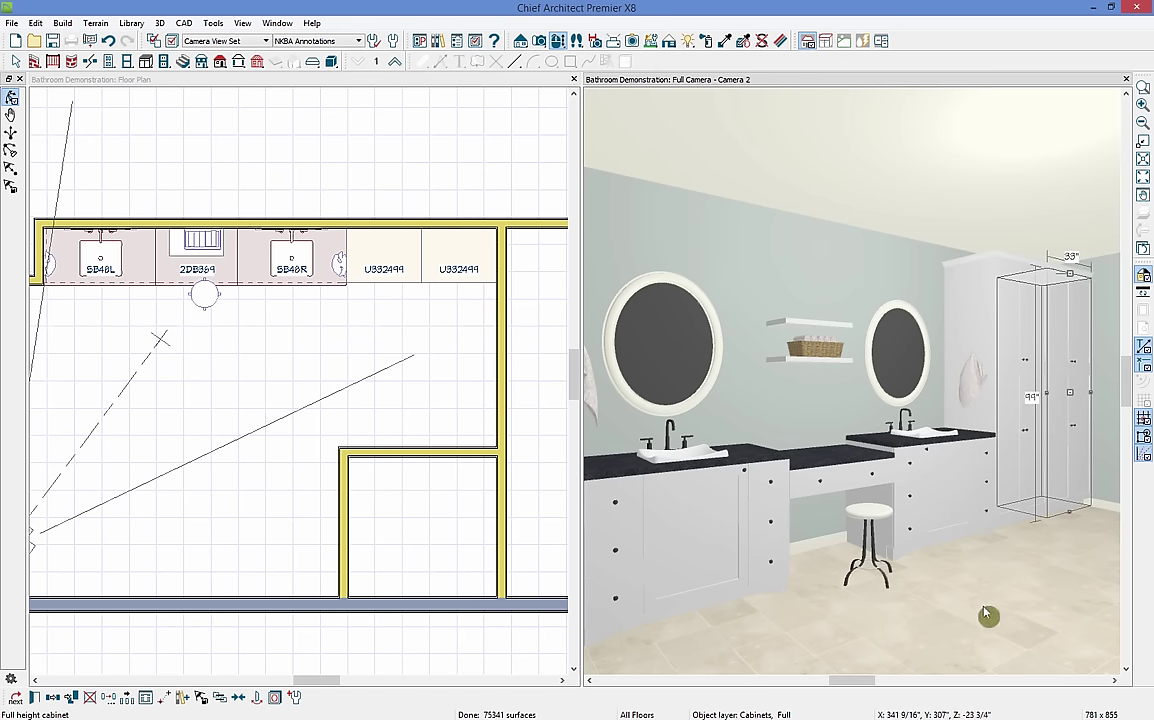
pyautogui.click(793, 348)
# - Maximize the camera view and compare the design with the Vanity reference photo in Windows Photo Viewer
pyautogui.click(665, 86)
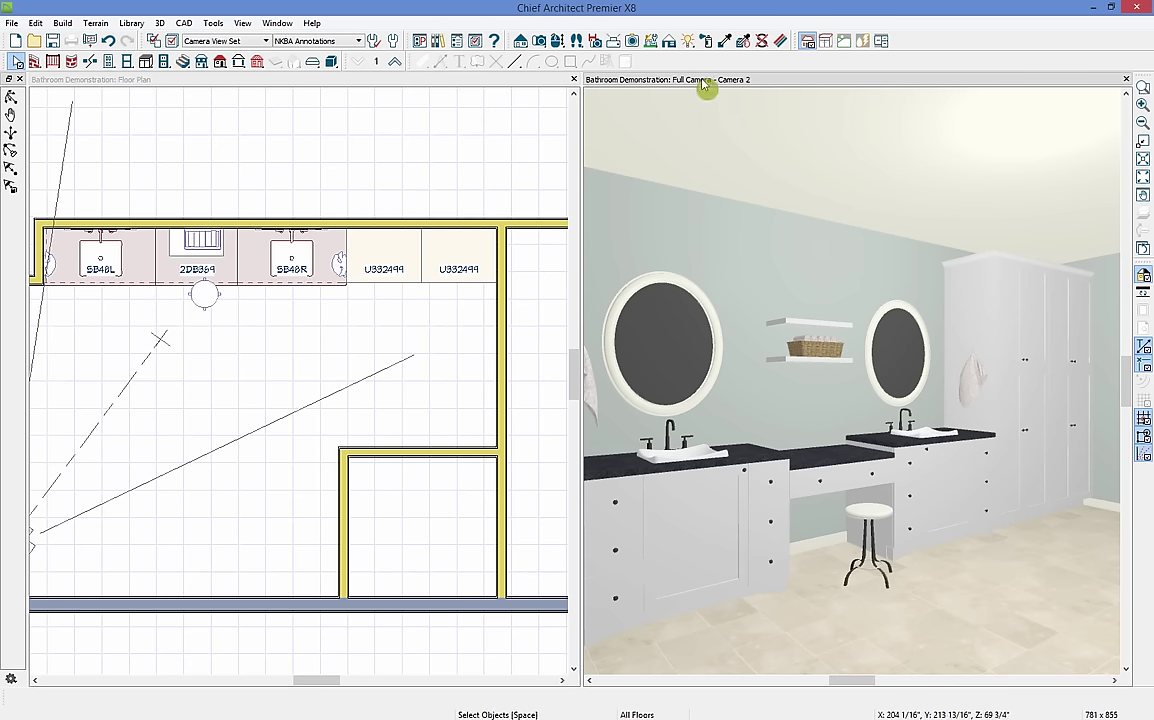
pyautogui.doubleClick(706, 86)
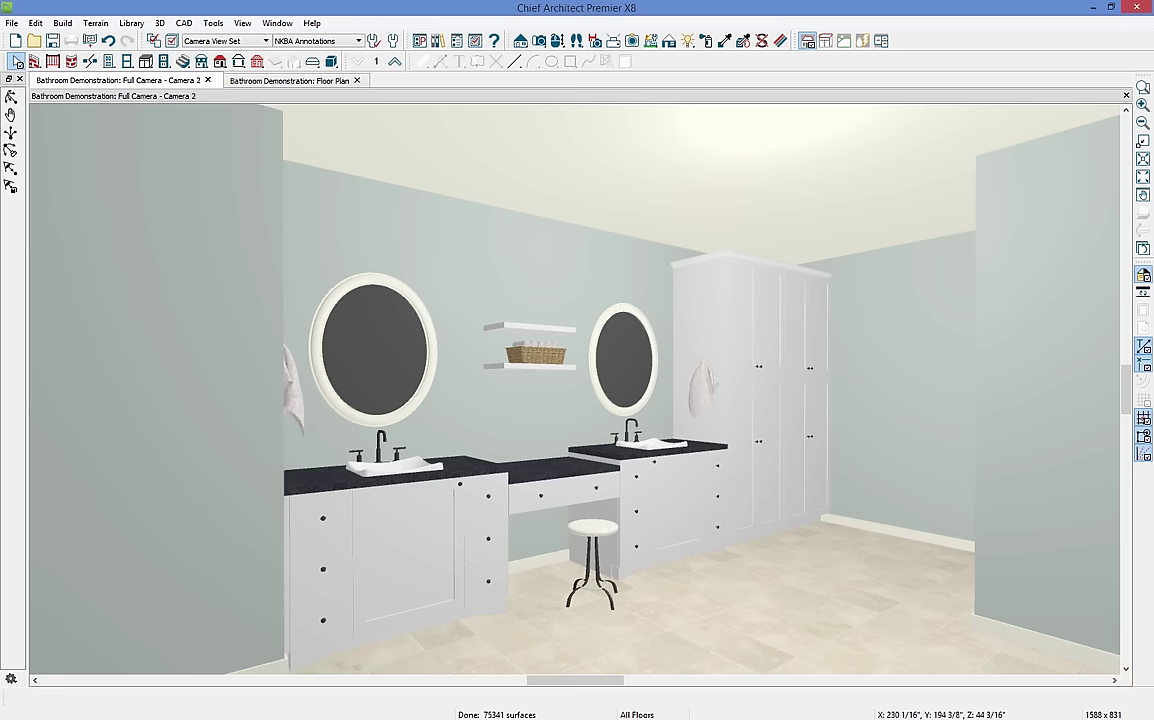
pyautogui.hotkey('alt', 'Tab')
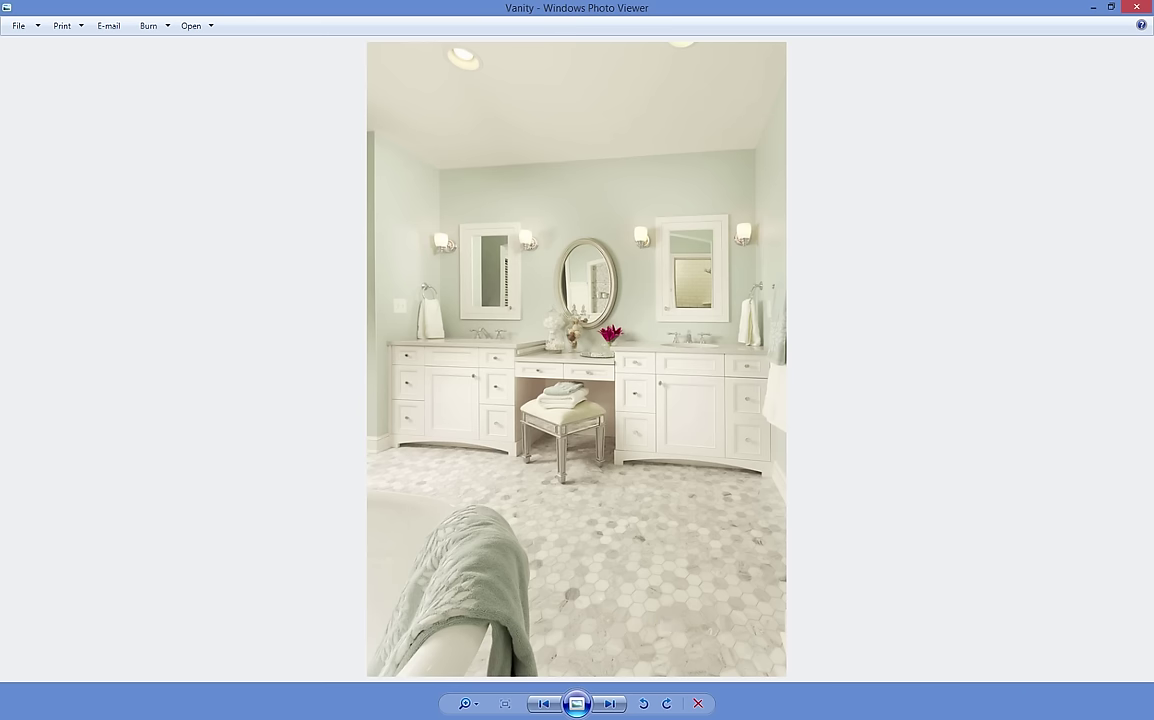
pyautogui.hotkey('alt', 'Tab')
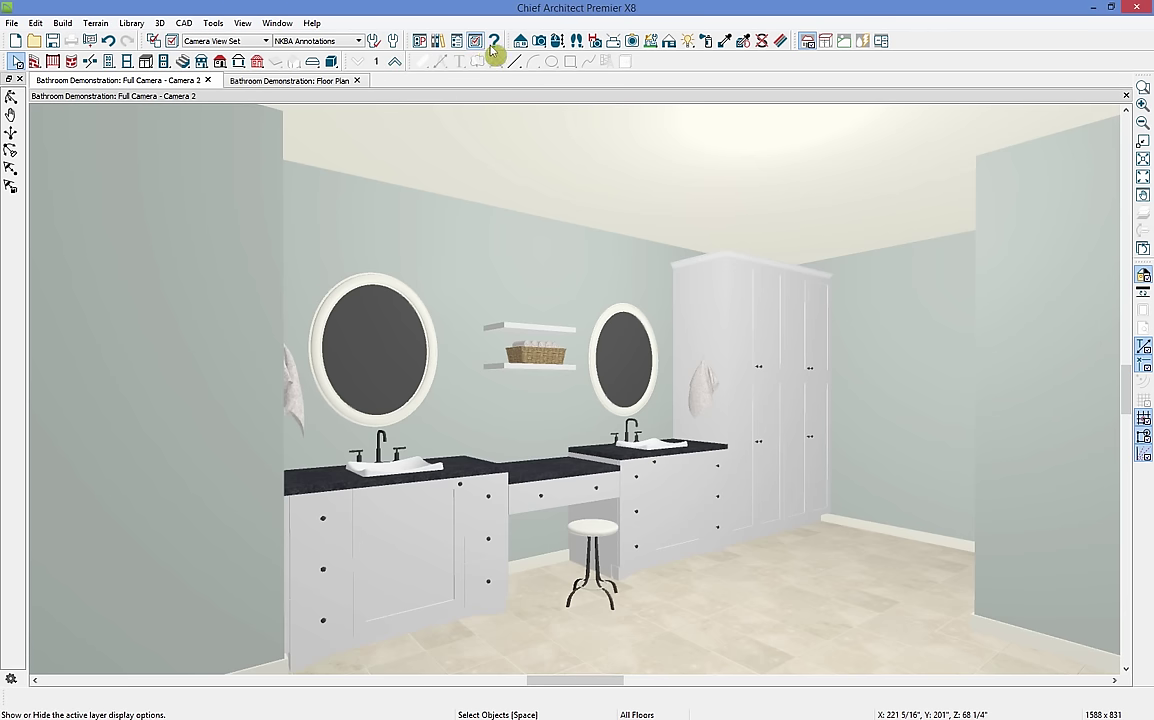
# - Reopen the library browser and paint the bathroom floor with the Limestone - Grey hexagonal tile material
pyautogui.click(440, 41)
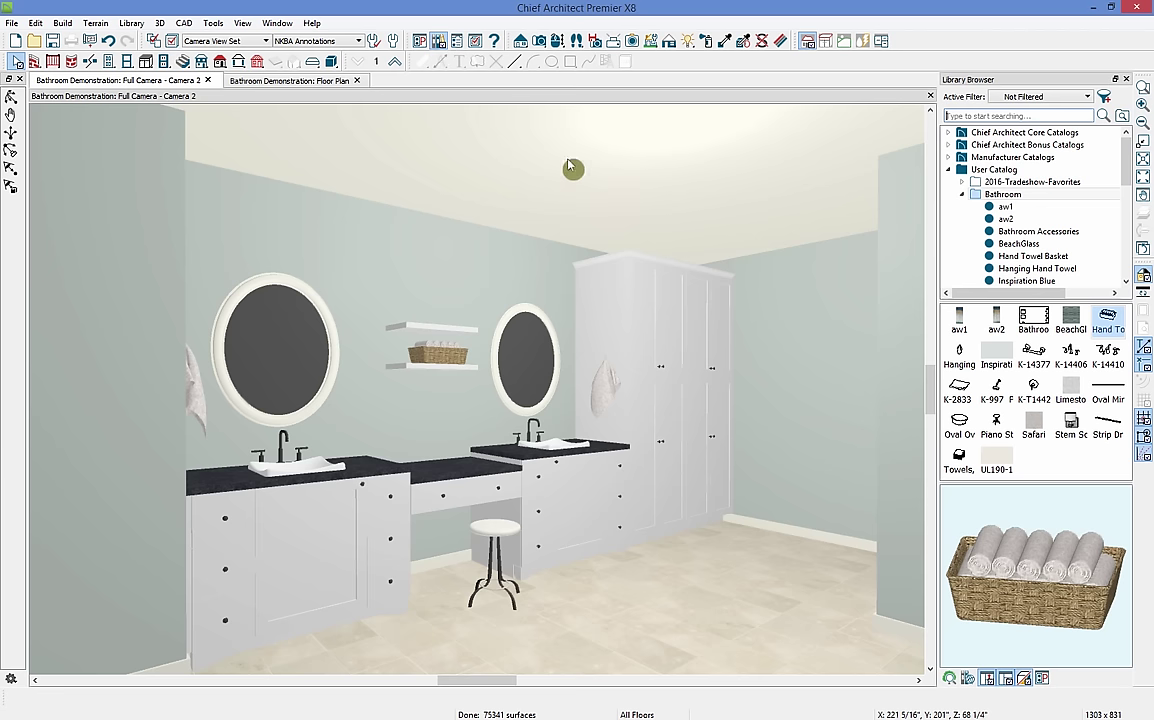
pyautogui.click(1073, 397)
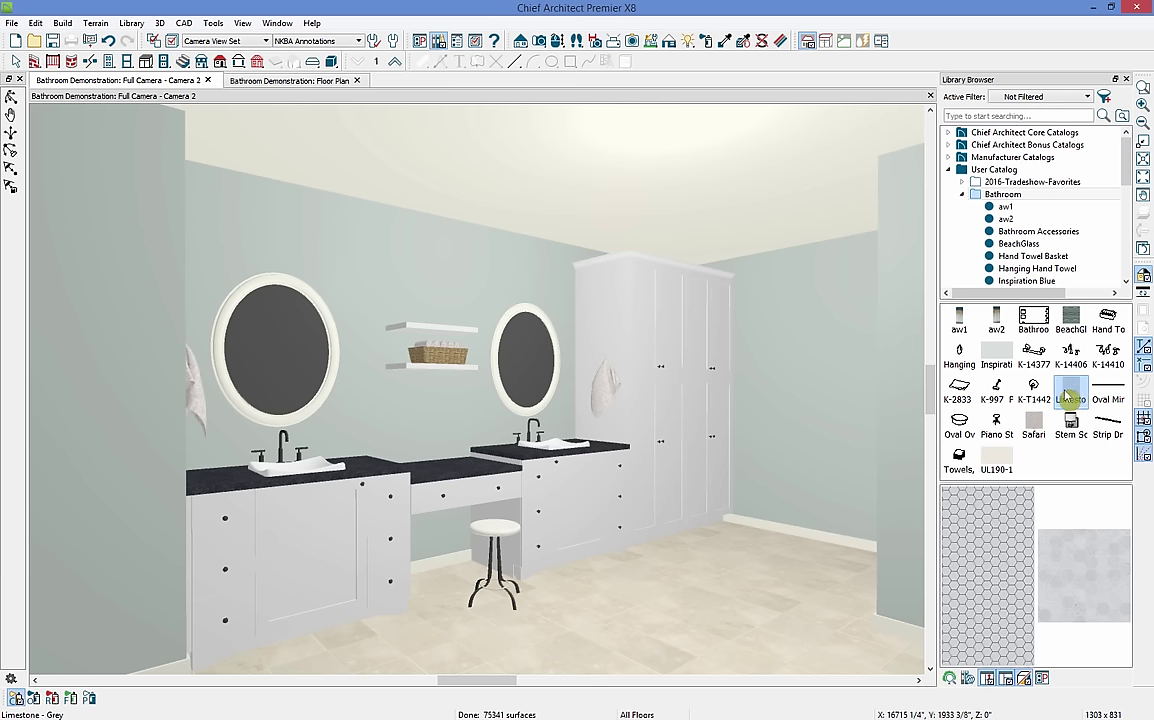
pyautogui.click(747, 617)
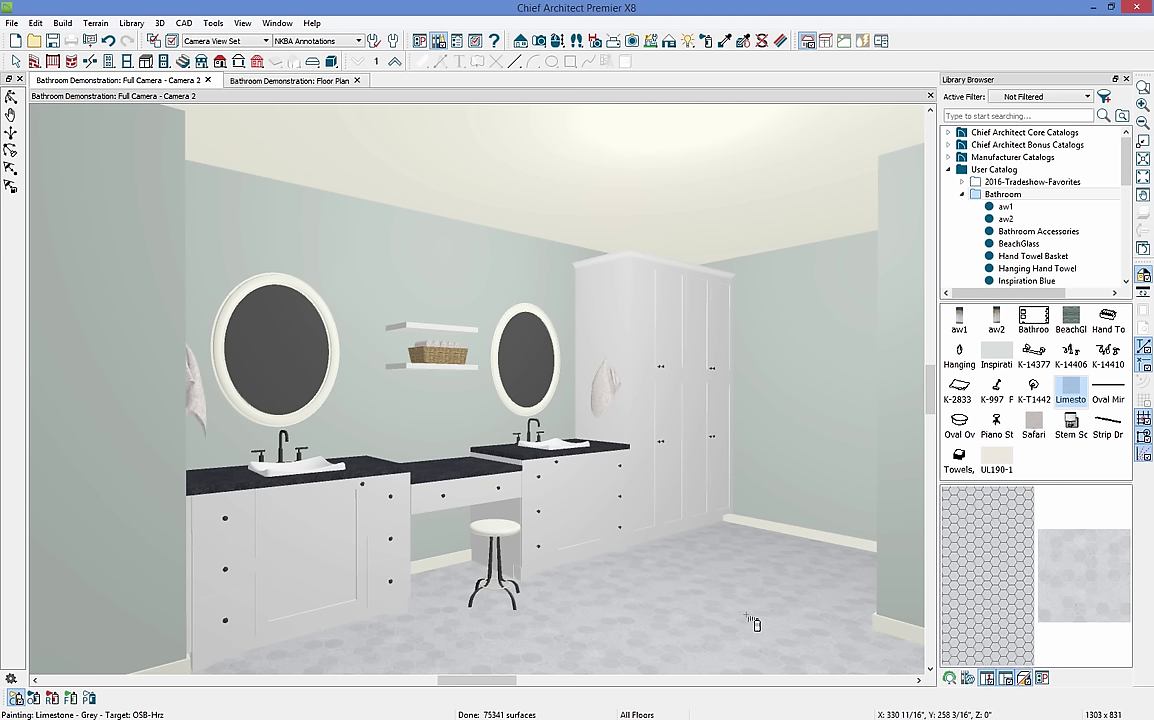
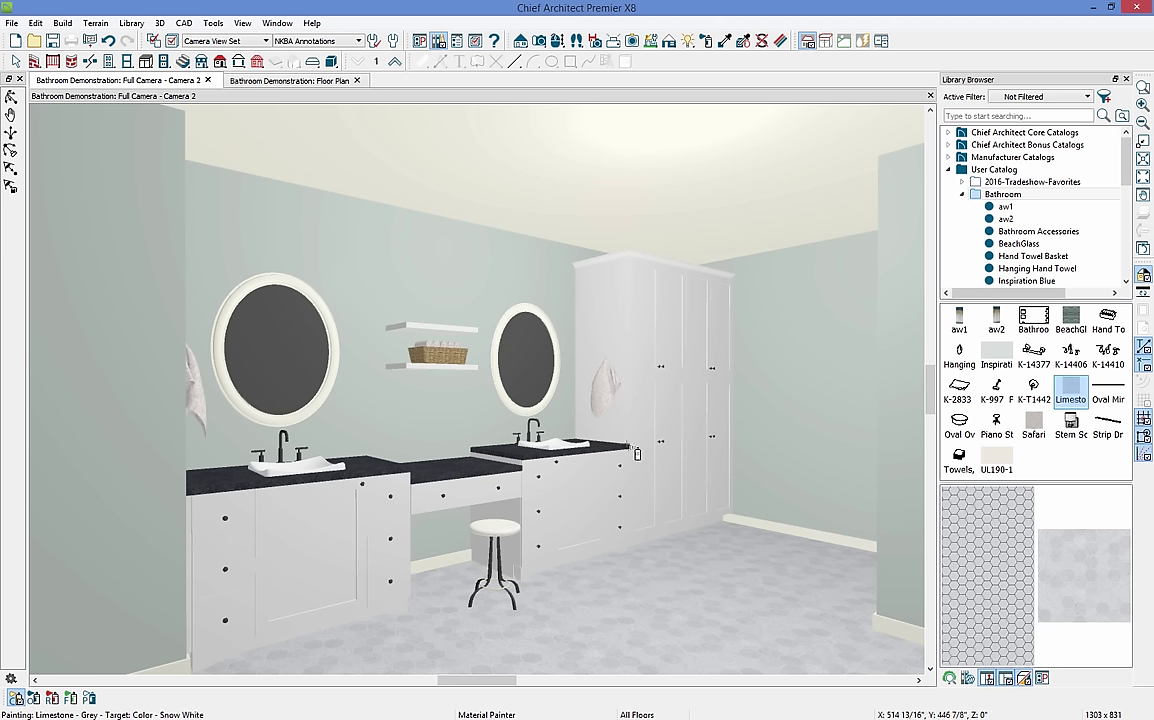
# - Sample the Bone colour from the second mirror's frame and paint only the drawer front of the middle vanity section with it in component mode
pyautogui.click(724, 42)
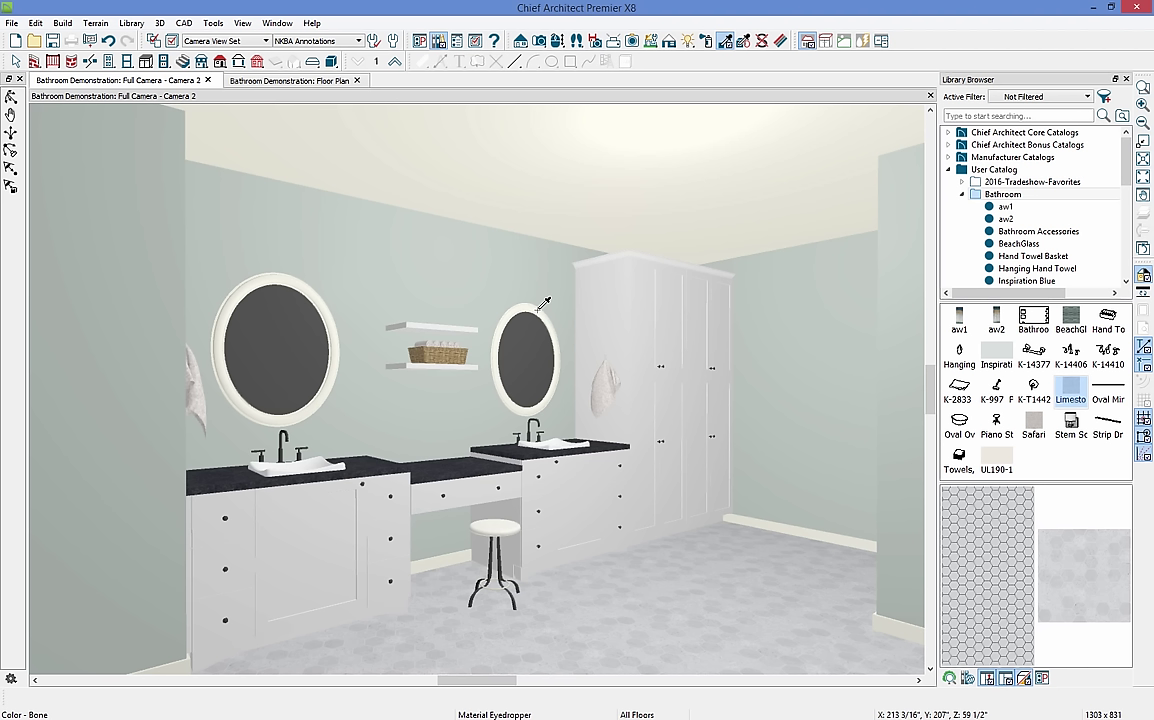
pyautogui.click(543, 303)
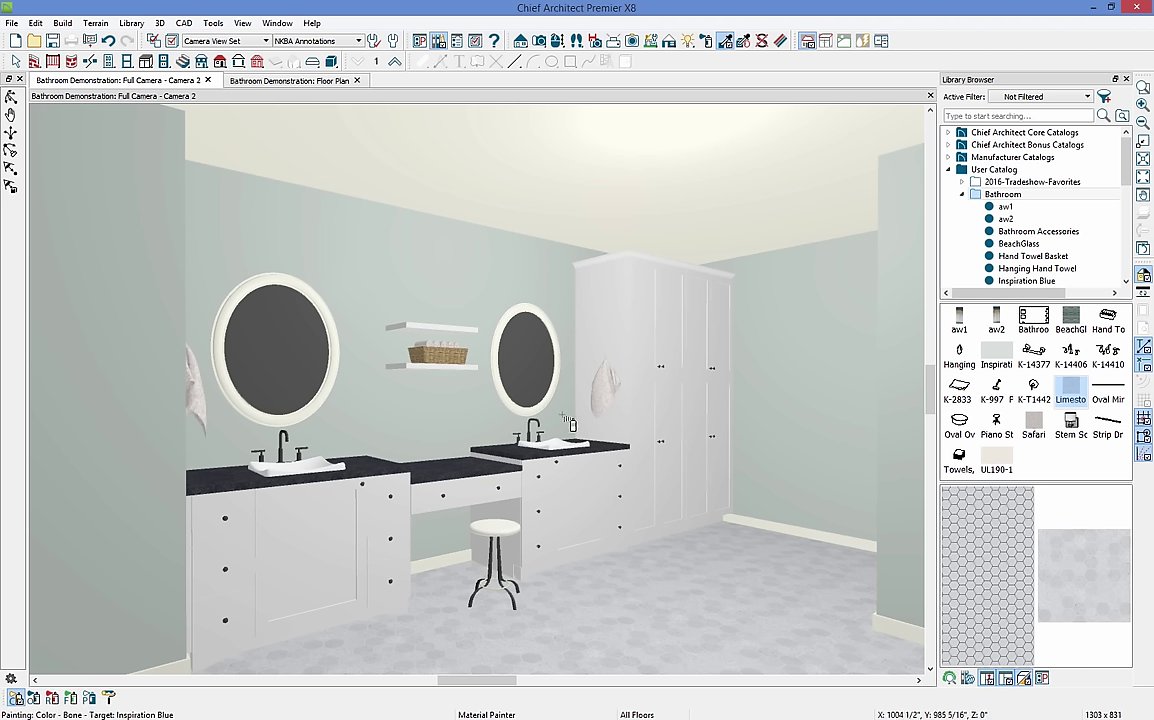
pyautogui.click(15, 698)
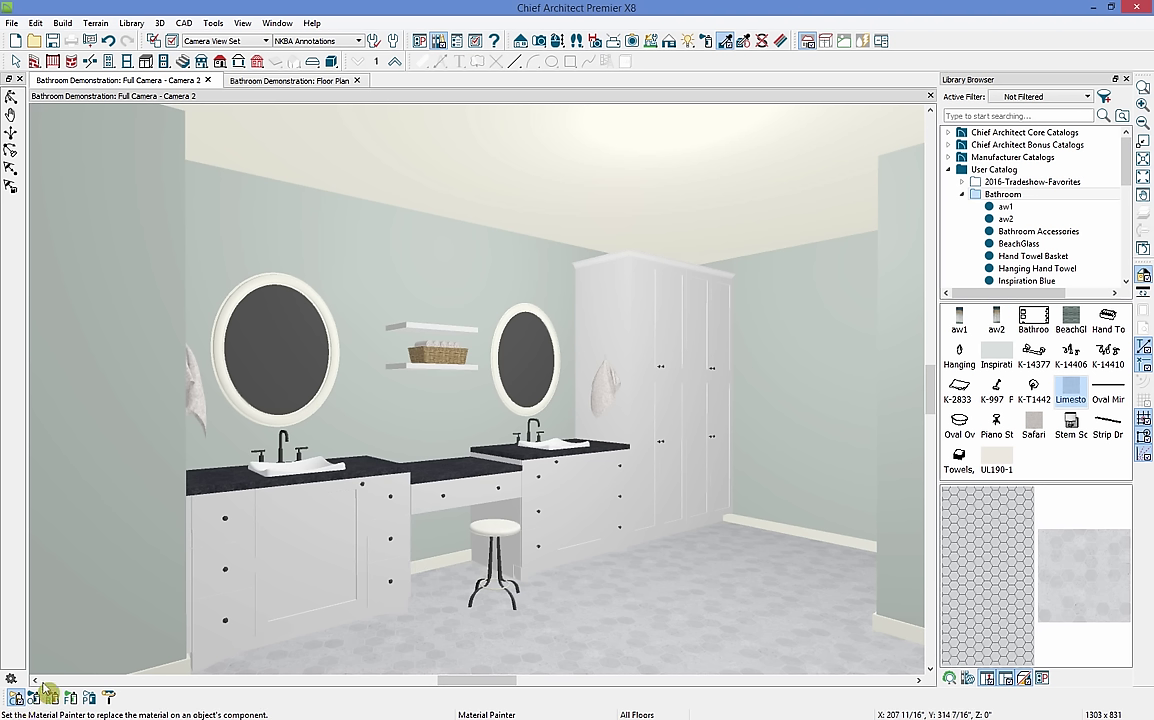
pyautogui.click(510, 486)
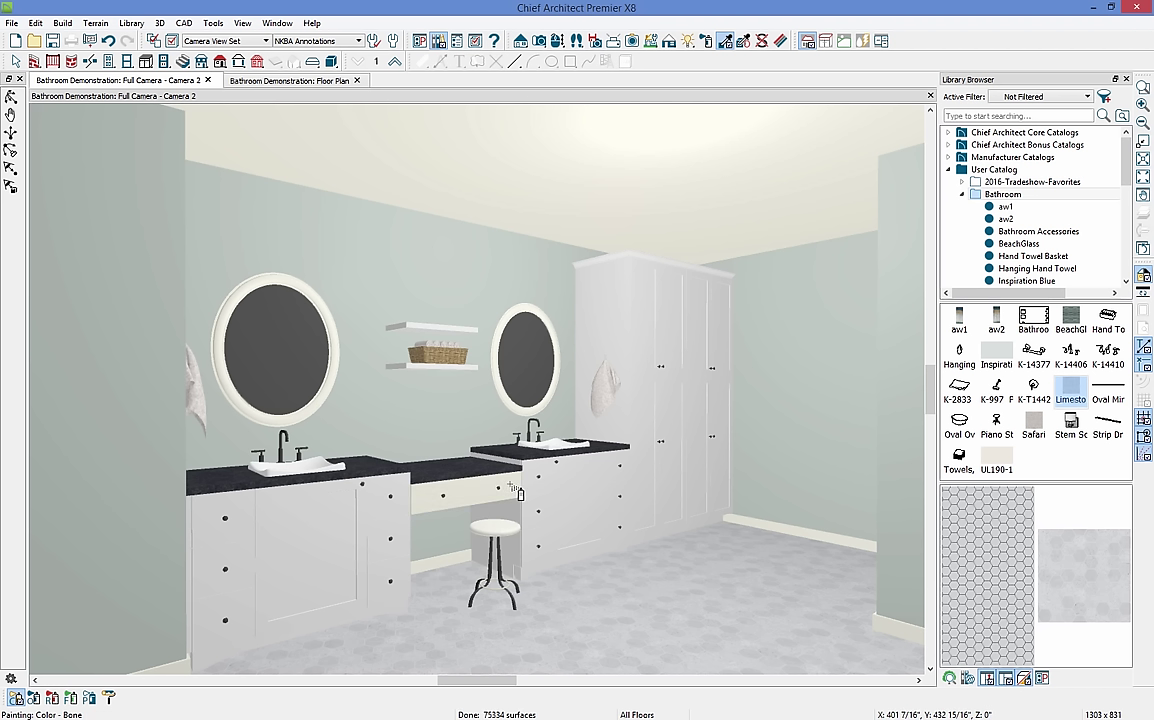
# - Paint the whole near vanity cabinet Bone in object mode, and the remaining white cabinetry in the bathroom in room mode
pyautogui.click(34, 698)
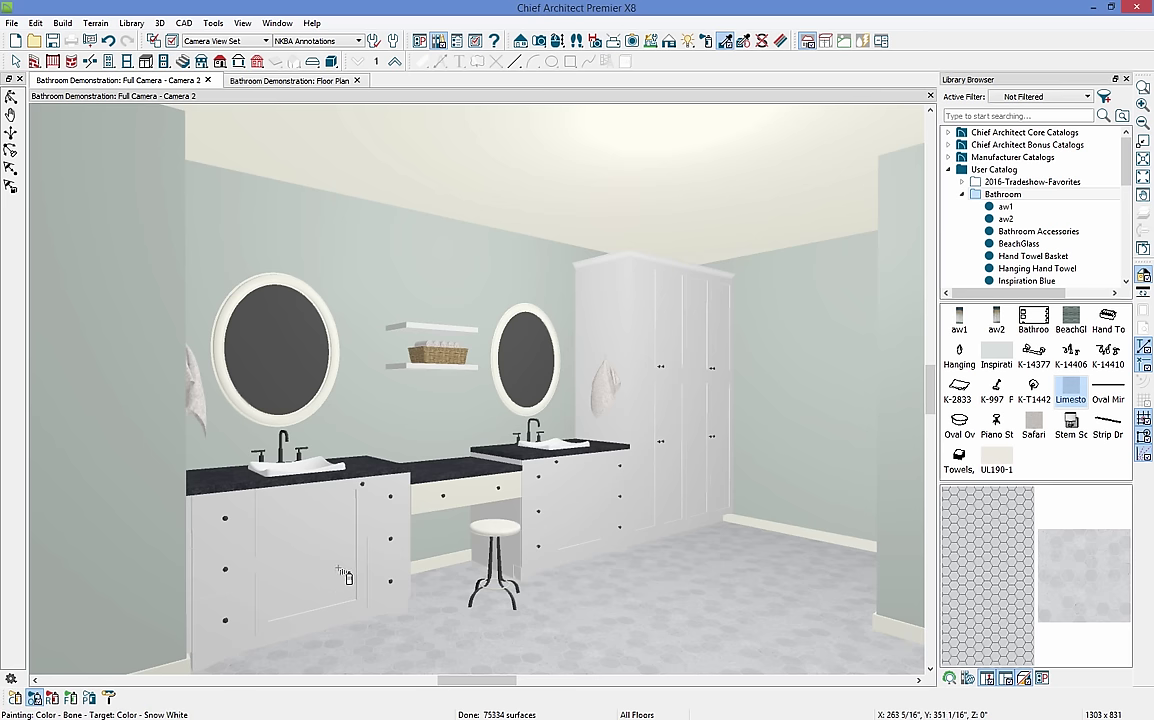
pyautogui.click(340, 571)
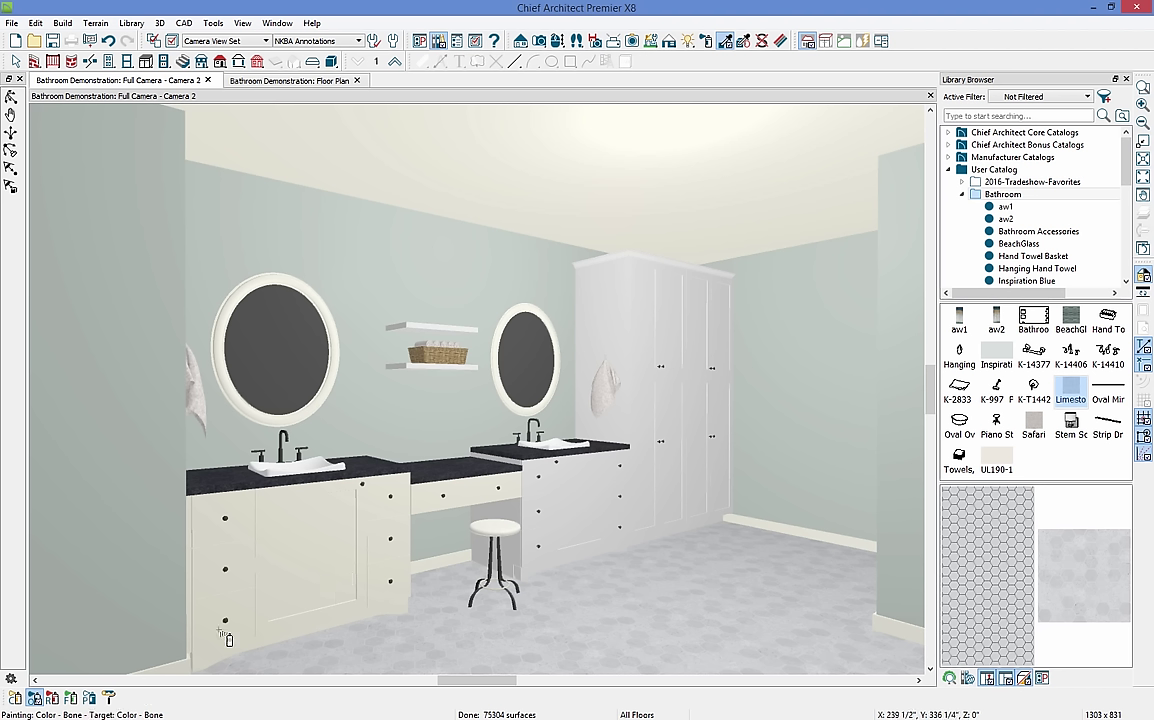
pyautogui.click(53, 699)
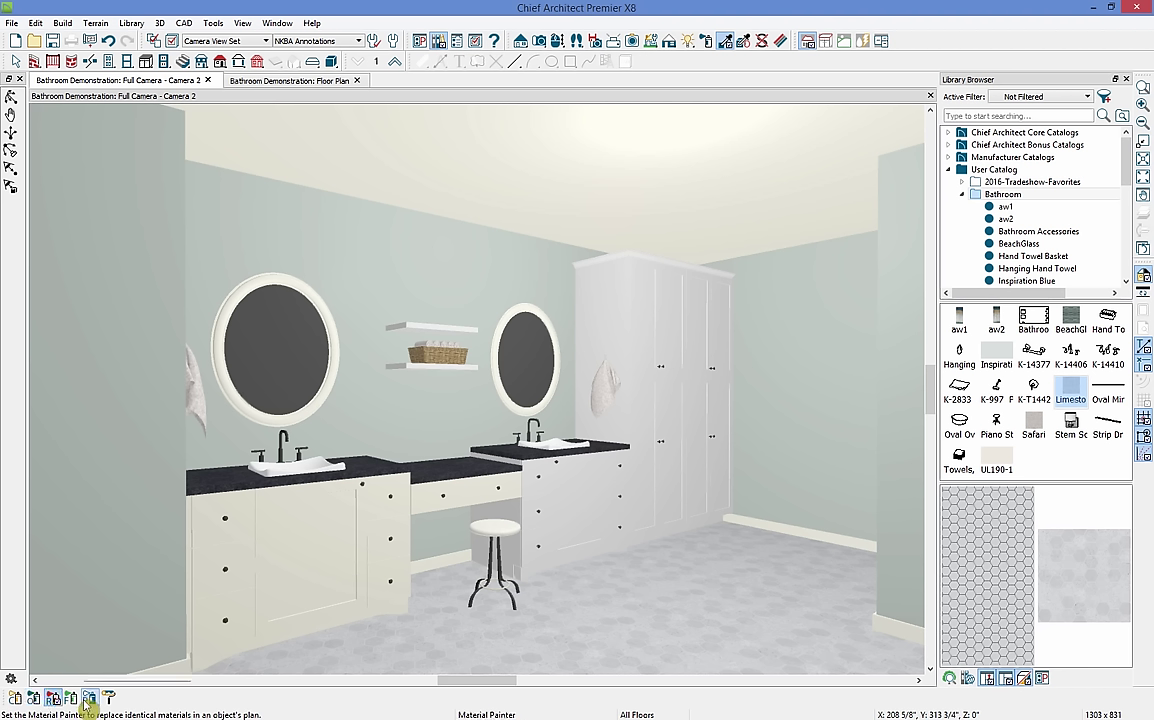
pyautogui.click(575, 513)
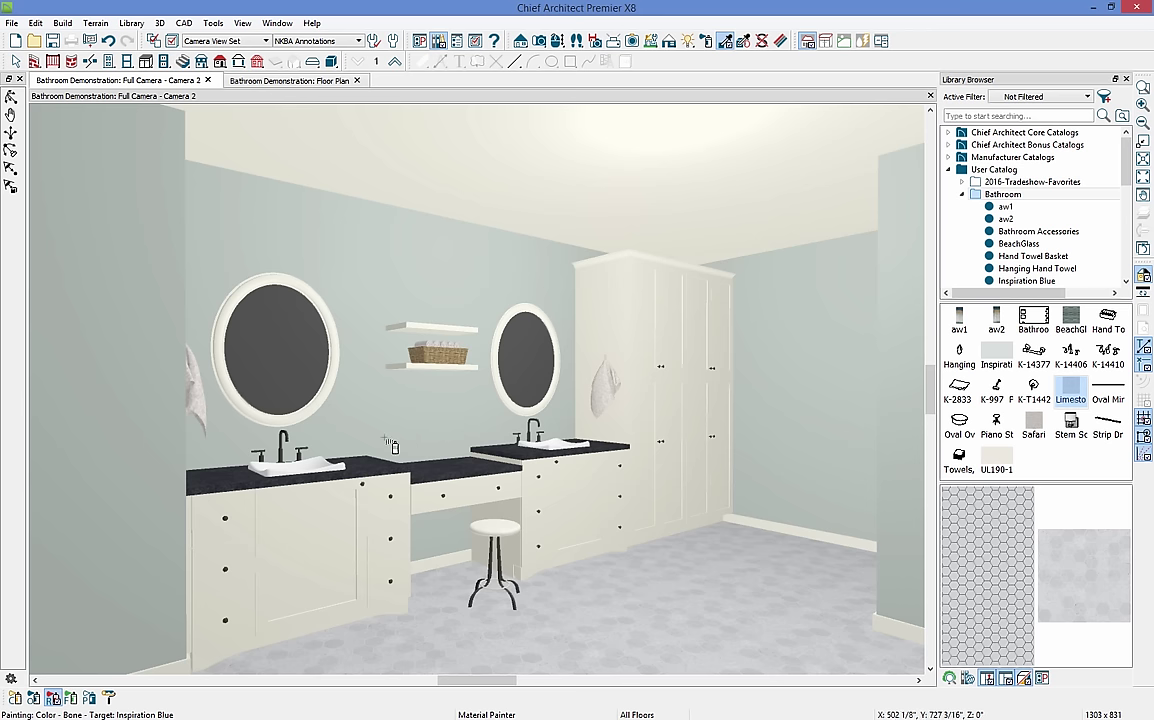
# - Add a custom backsplash on the wall behind the vanities and lower its top edge to just beneath the mirrors
pyautogui.click(146, 61)
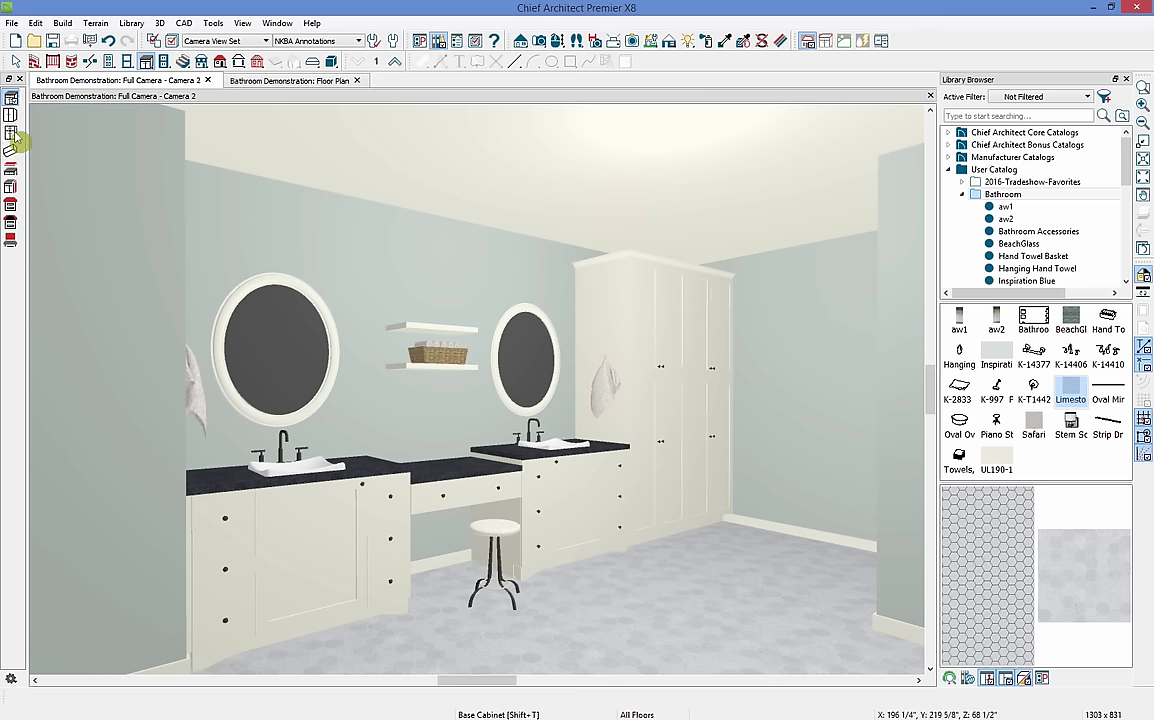
pyautogui.click(9, 241)
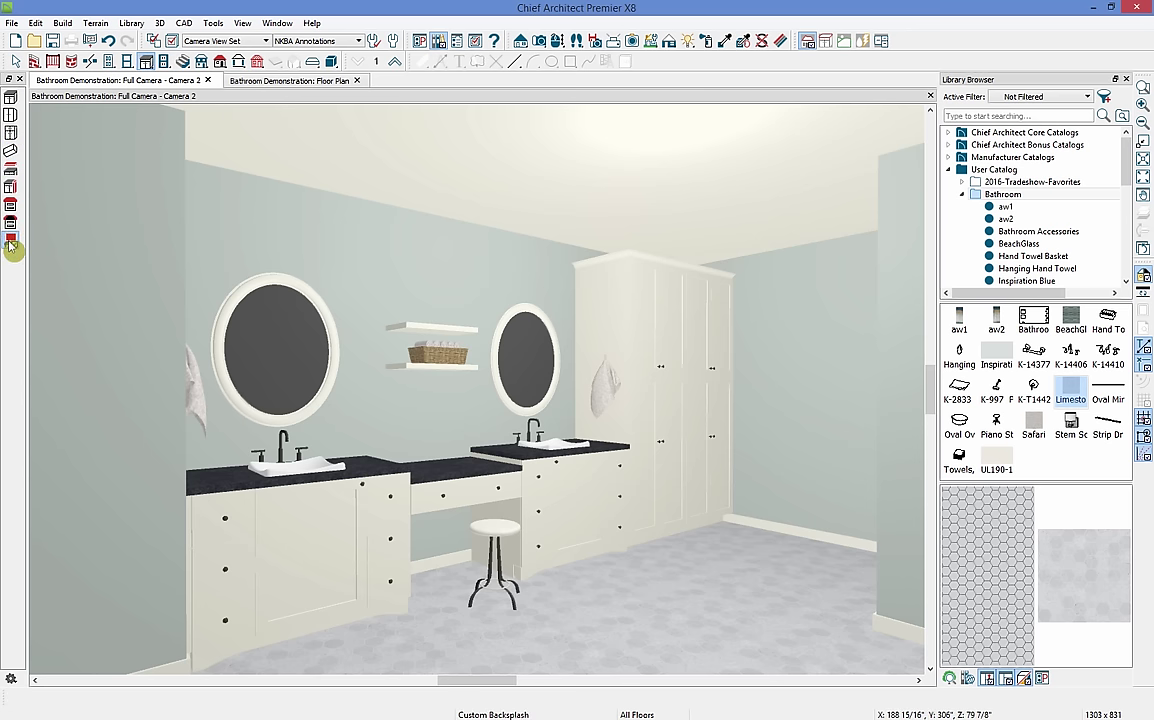
pyautogui.click(375, 414)
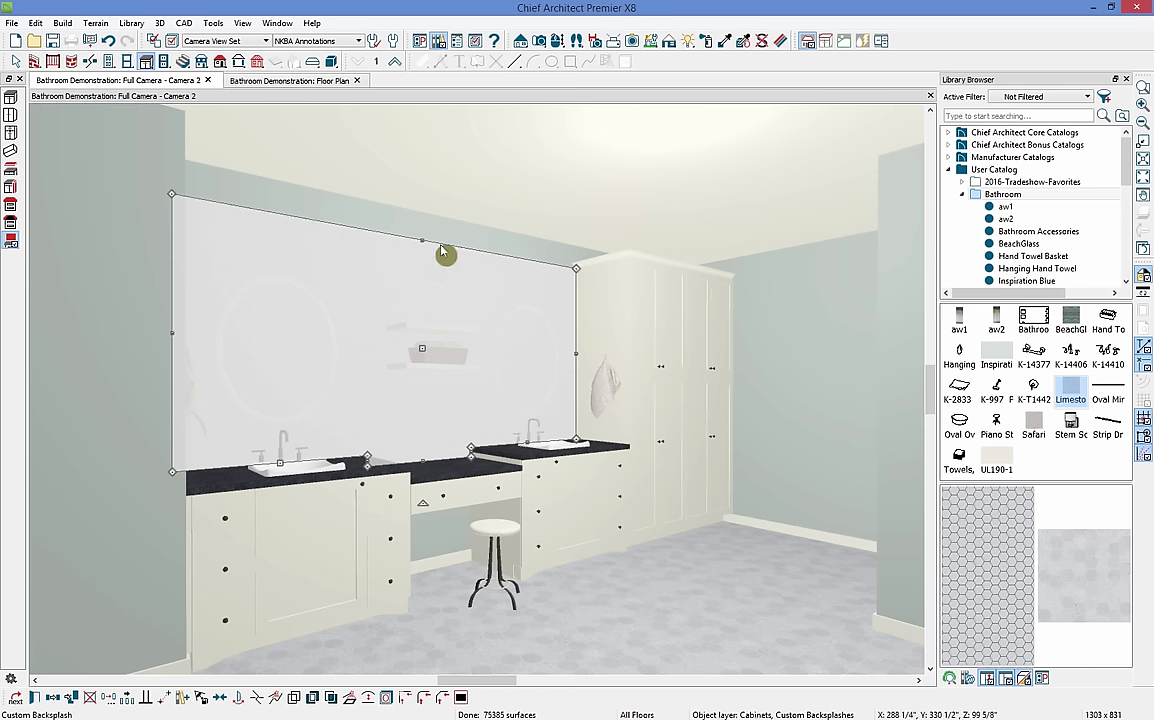
pyautogui.moveTo(422, 241); pyautogui.dragTo(414, 421)
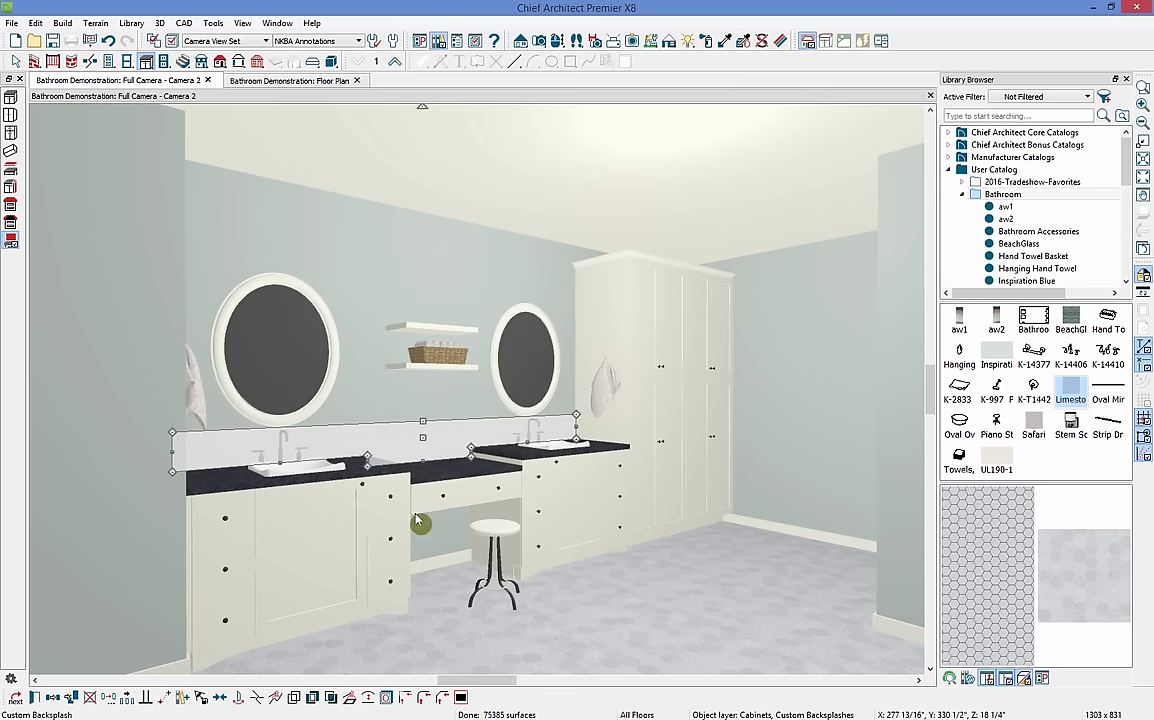
pyautogui.press('Escape')
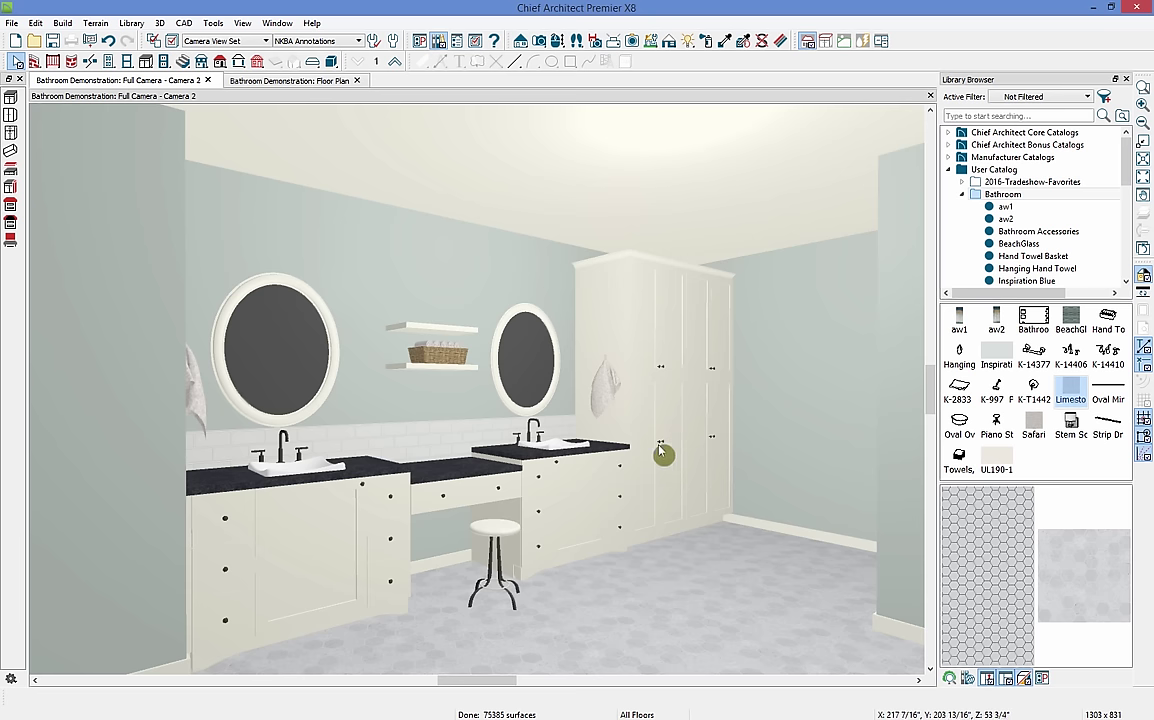
# - Paint the vanity countertops and the custom backsplash with the Safari material from the Bathroom library folder
pyautogui.click(1036, 428)
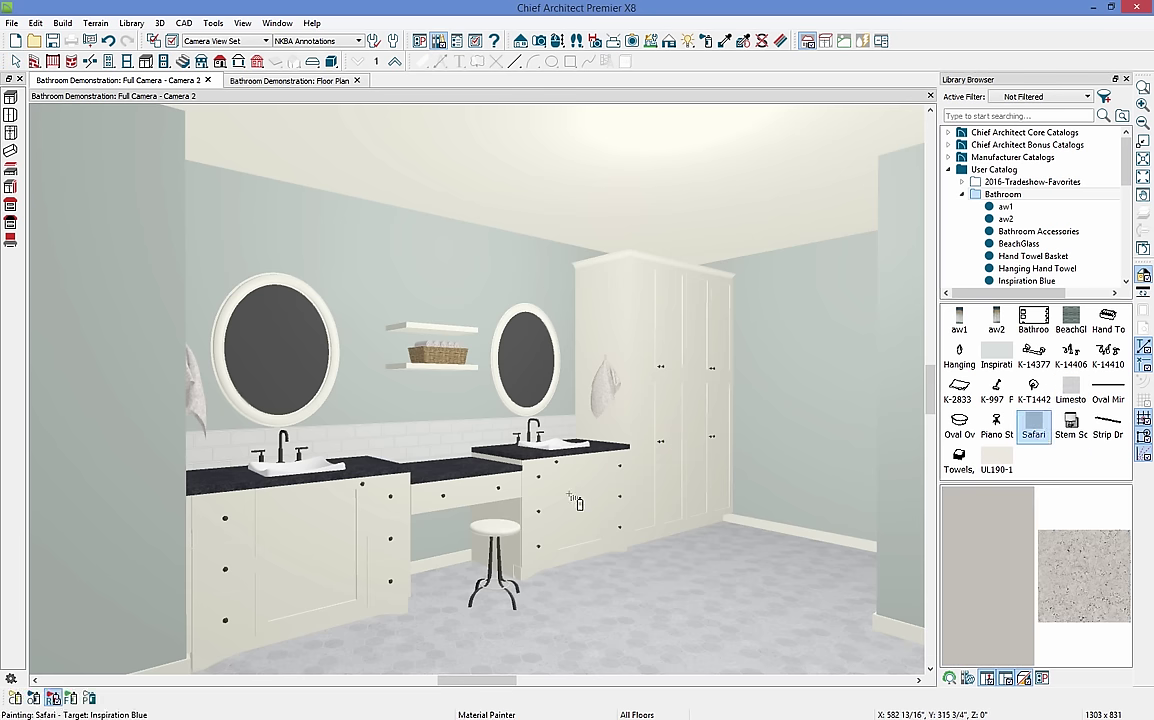
pyautogui.click(479, 474)
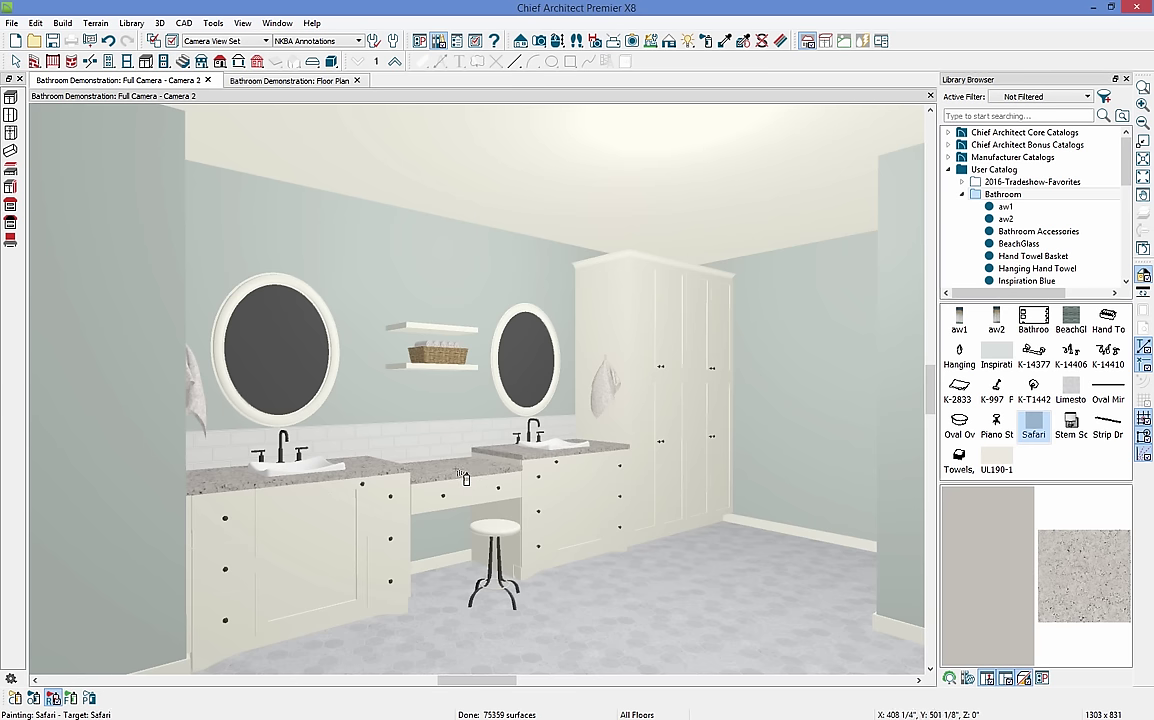
pyautogui.click(452, 452)
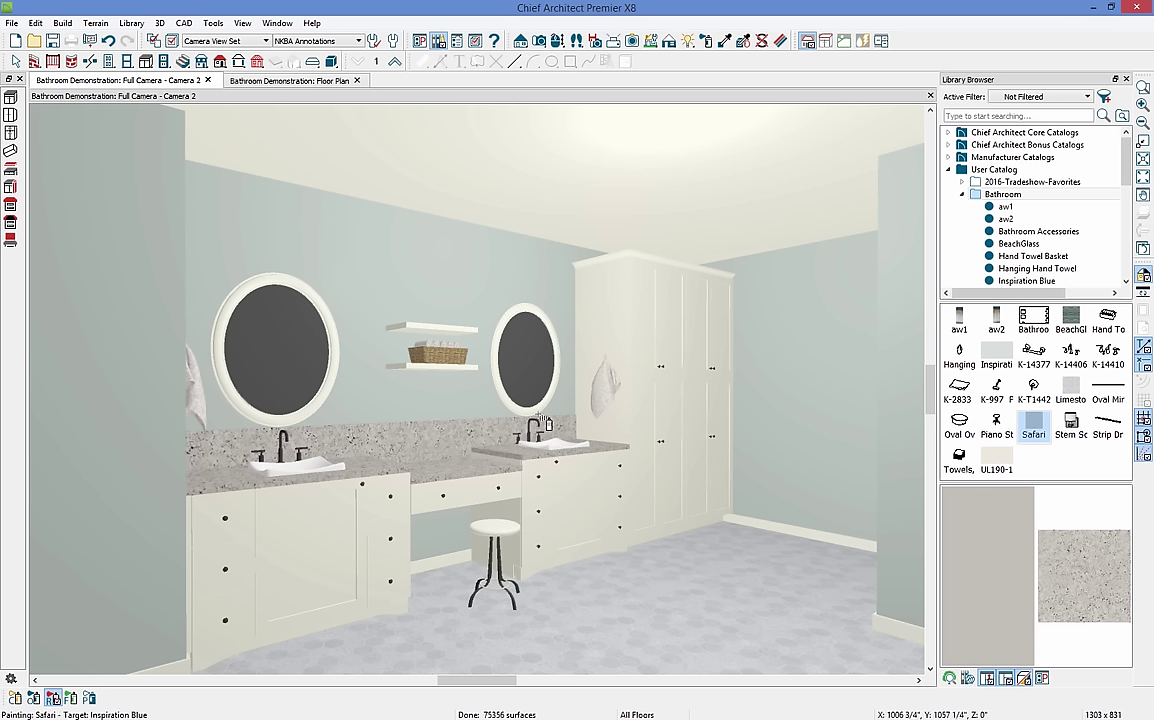
# - Enable Reflections in Mirrors for preview rendering in the preferences and close the library browser
pyautogui.click(420, 42)
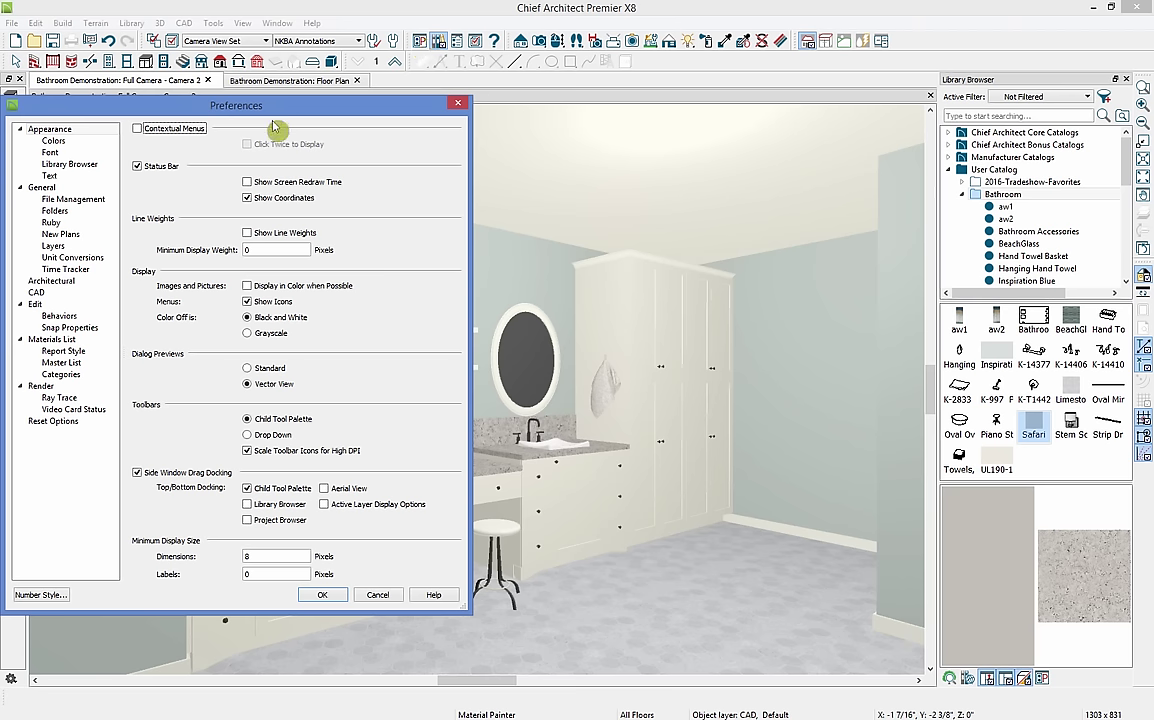
pyautogui.click(42, 386)
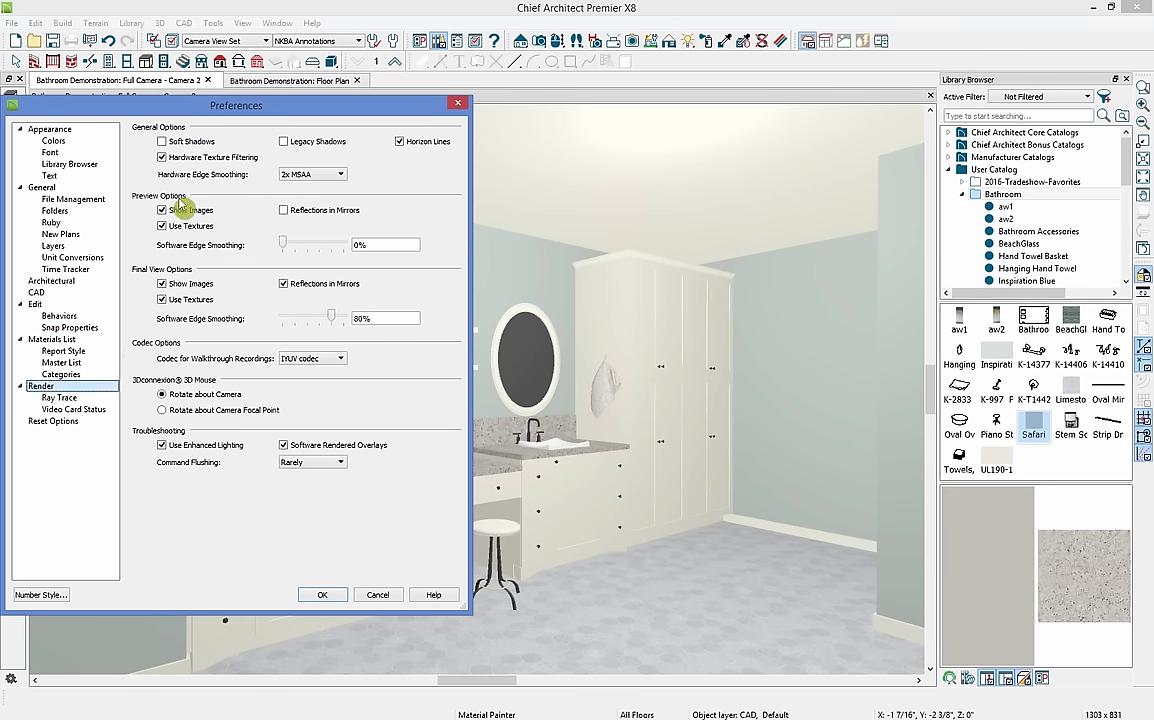
pyautogui.click(283, 210)
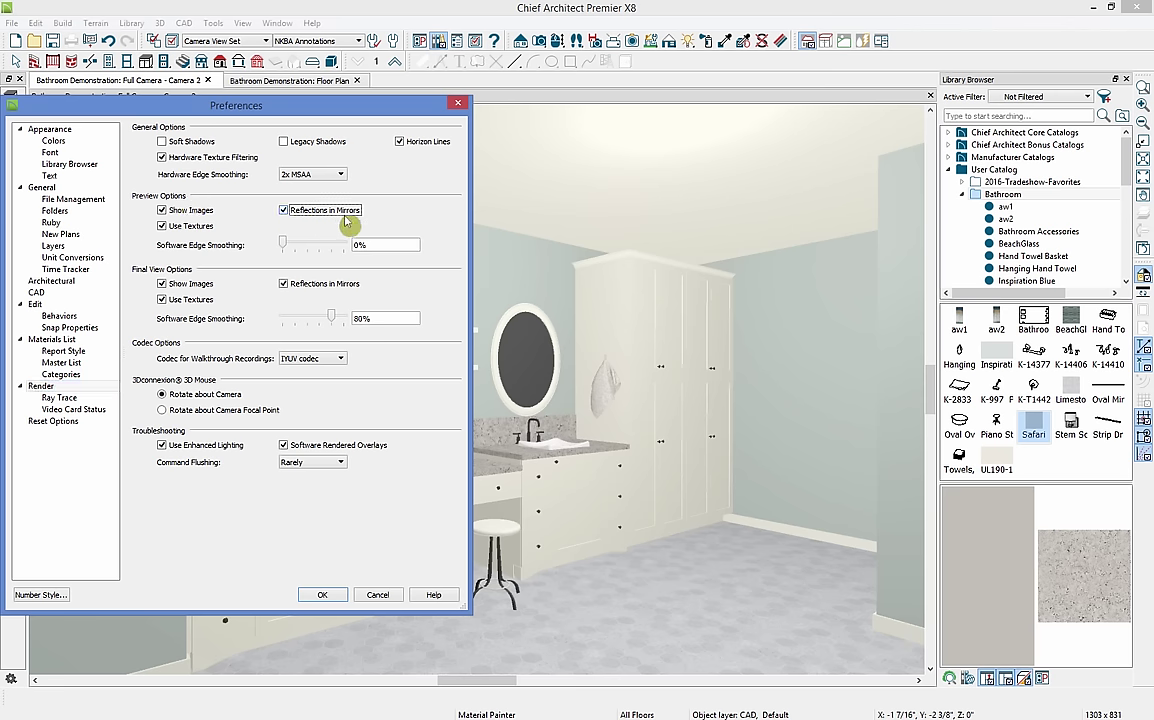
pyautogui.click(328, 598)
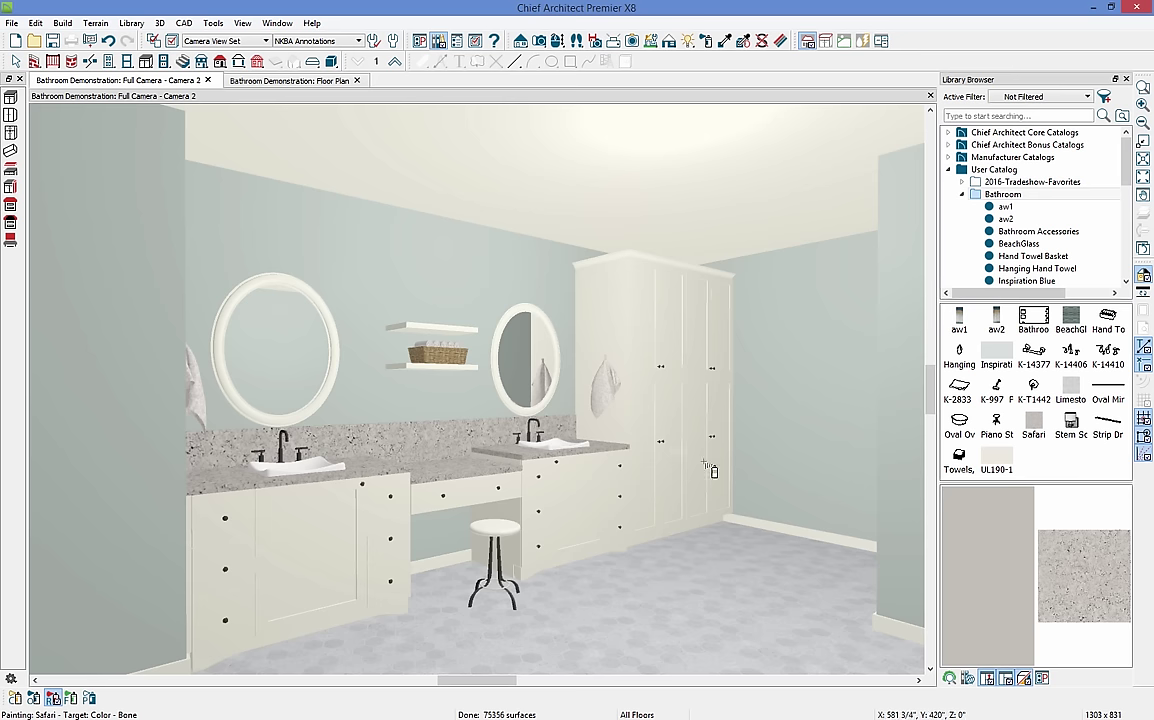
pyautogui.click(1127, 80)
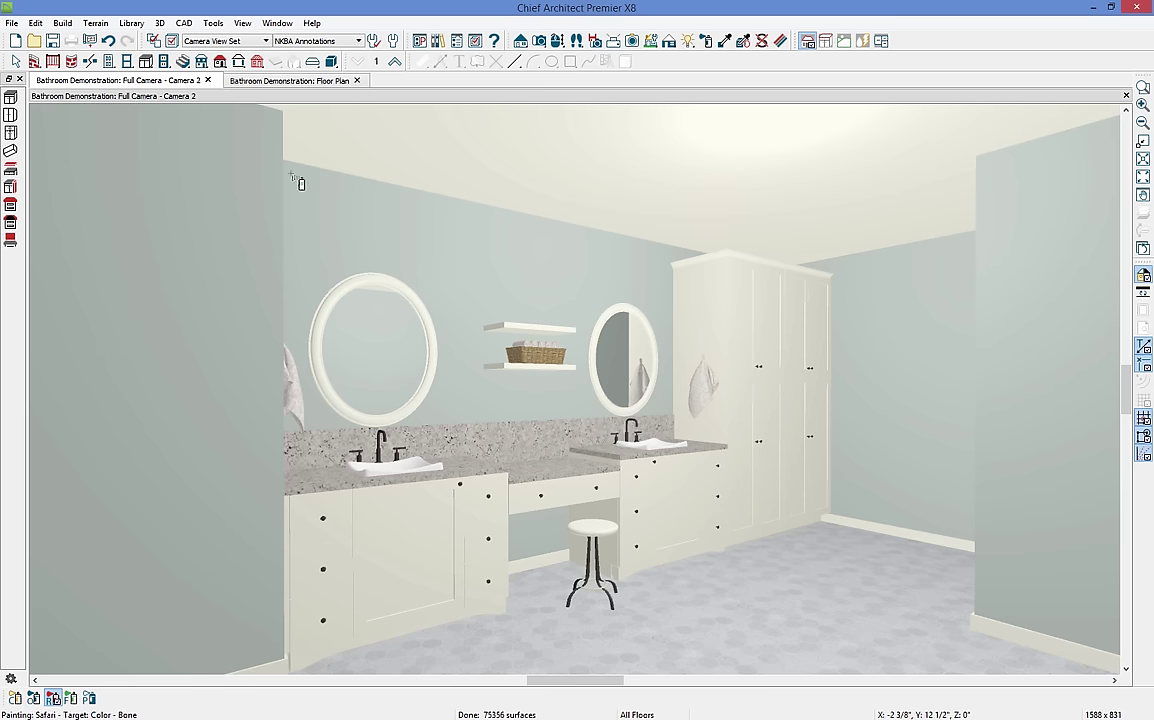
# - Place one hinged door in the far wall beside the tall cabinets and another in the near side wall next to the vanity
pyautogui.click(110, 62)
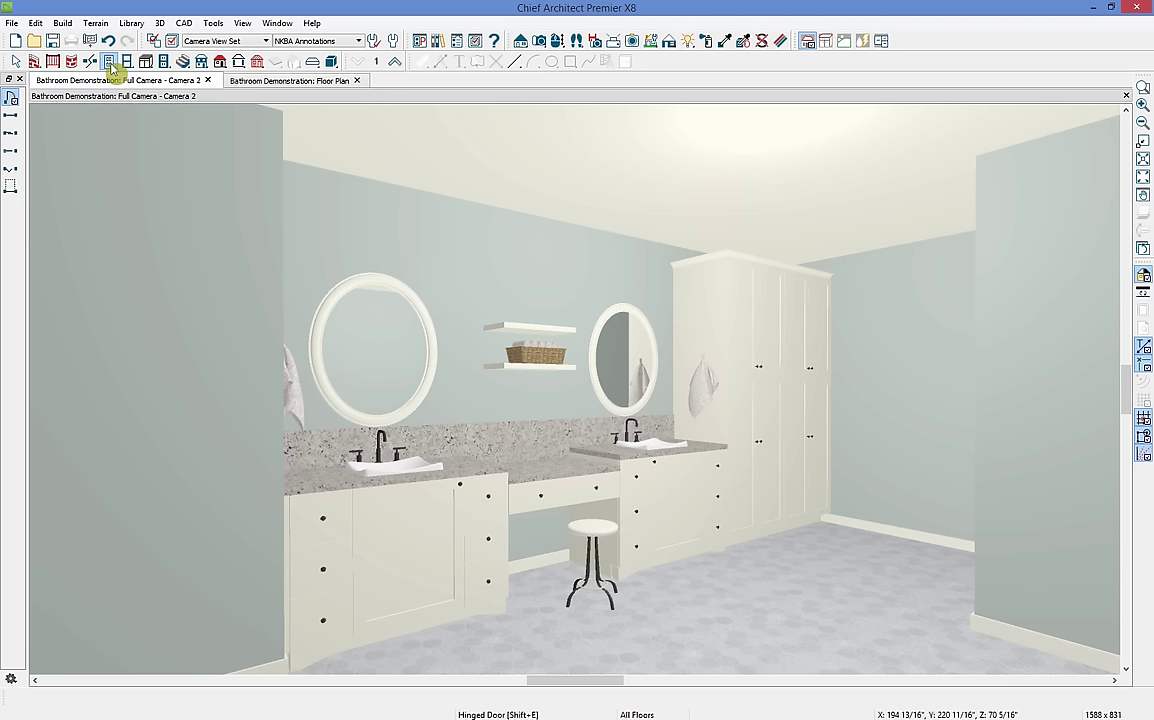
pyautogui.click(10, 102)
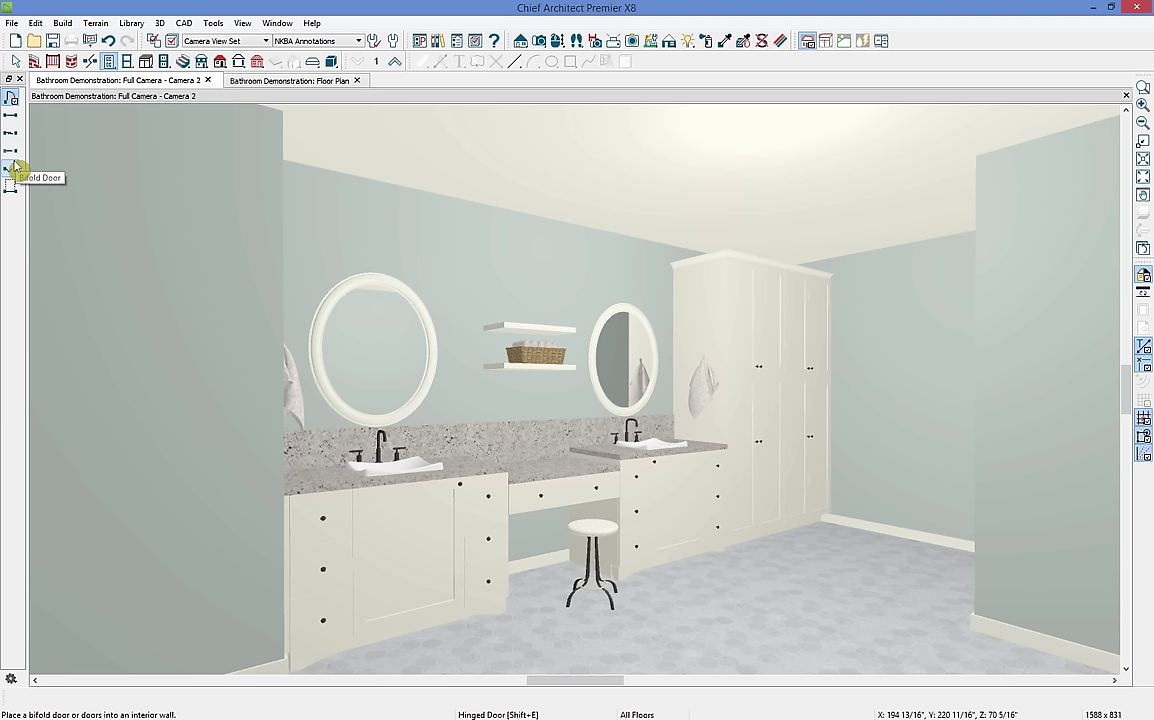
pyautogui.click(12, 99)
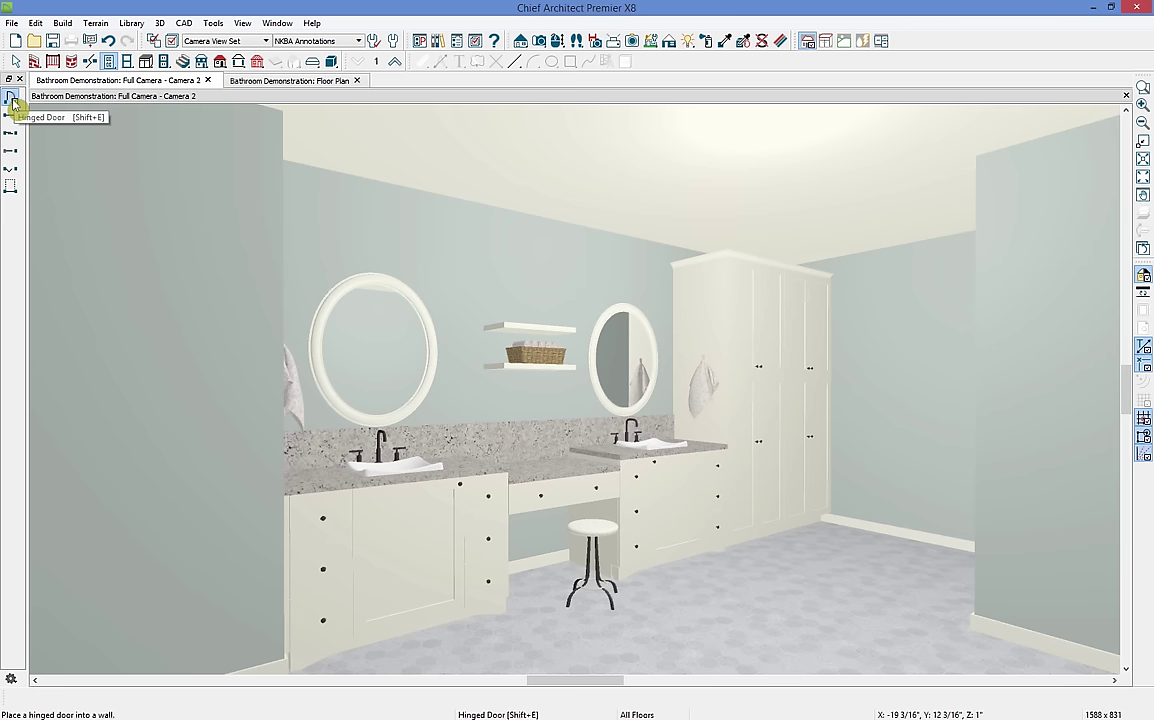
pyautogui.click(893, 392)
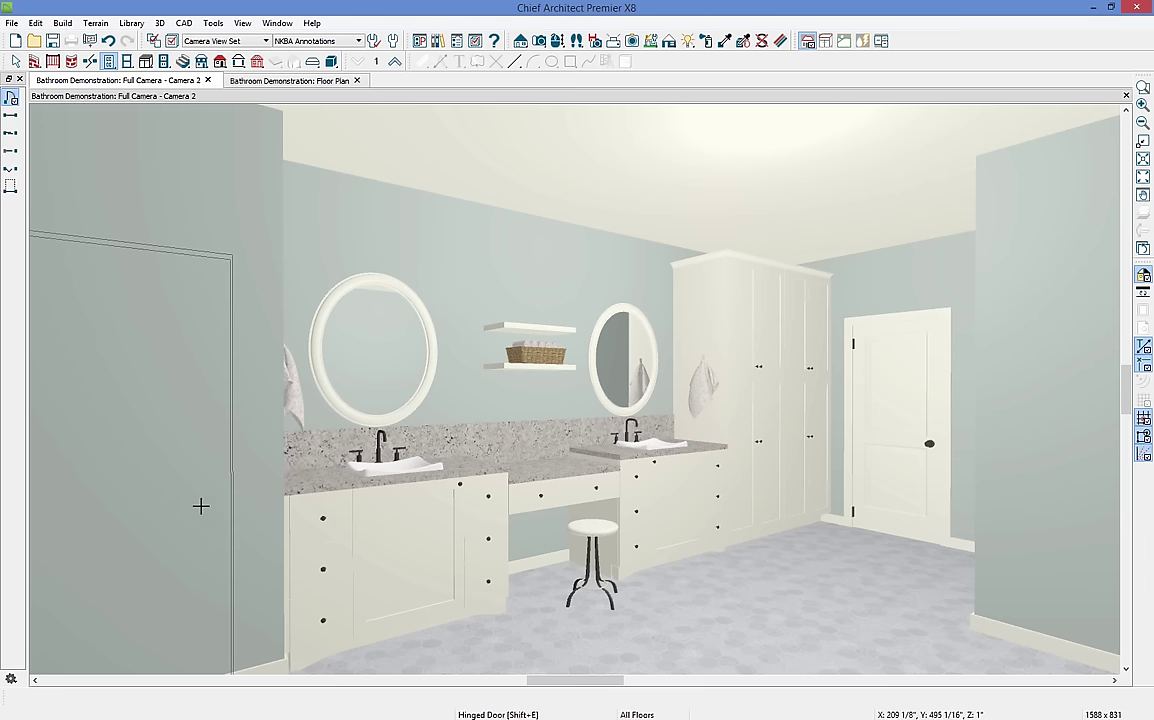
pyautogui.click(87, 508)
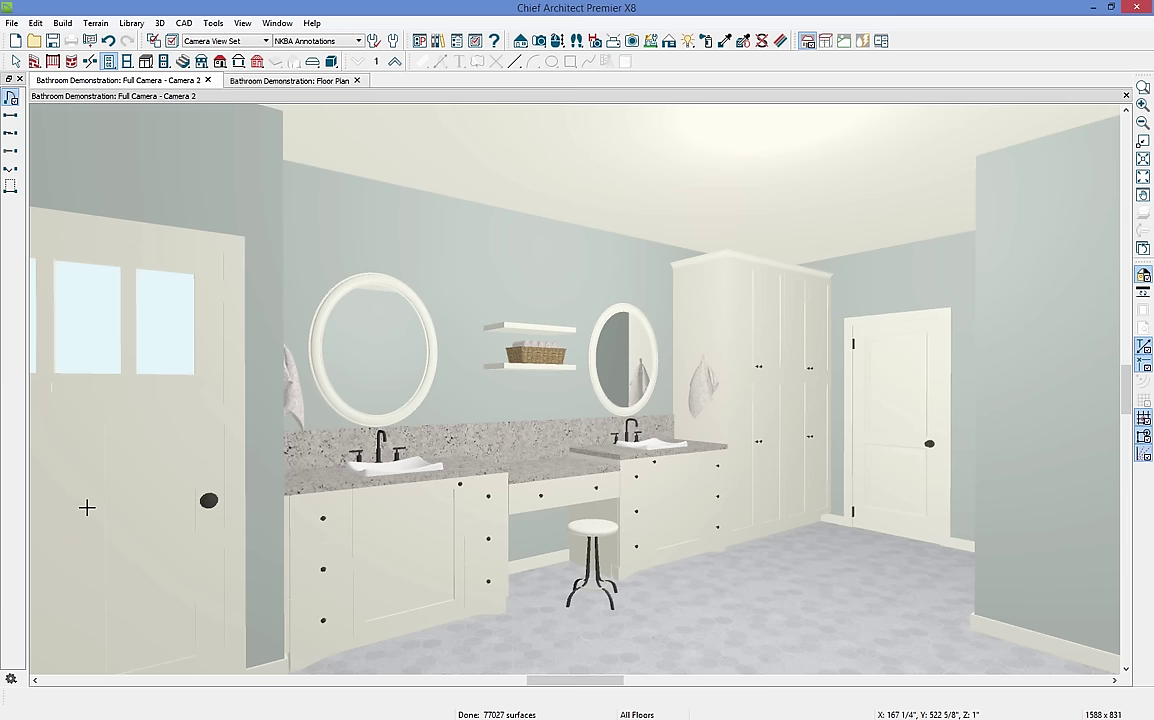
# - Set the near exterior door's style to Panel in its specification, keeping Hinged as the door type
pyautogui.click(87, 508)
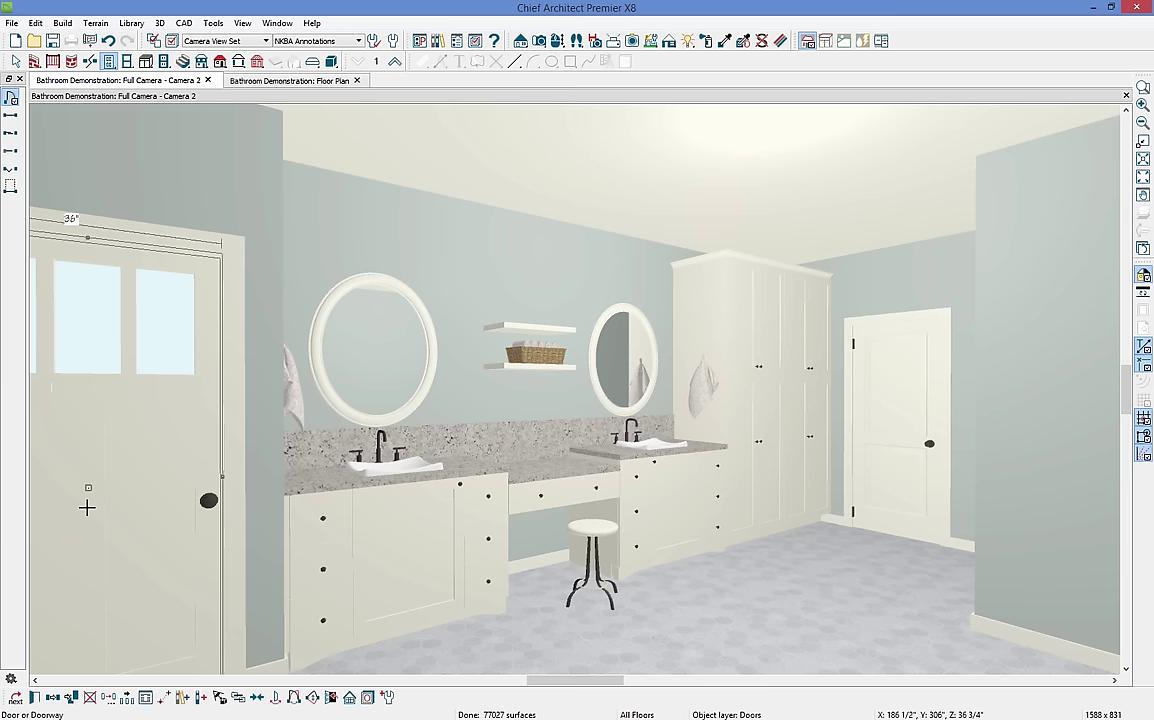
pyautogui.click(35, 698)
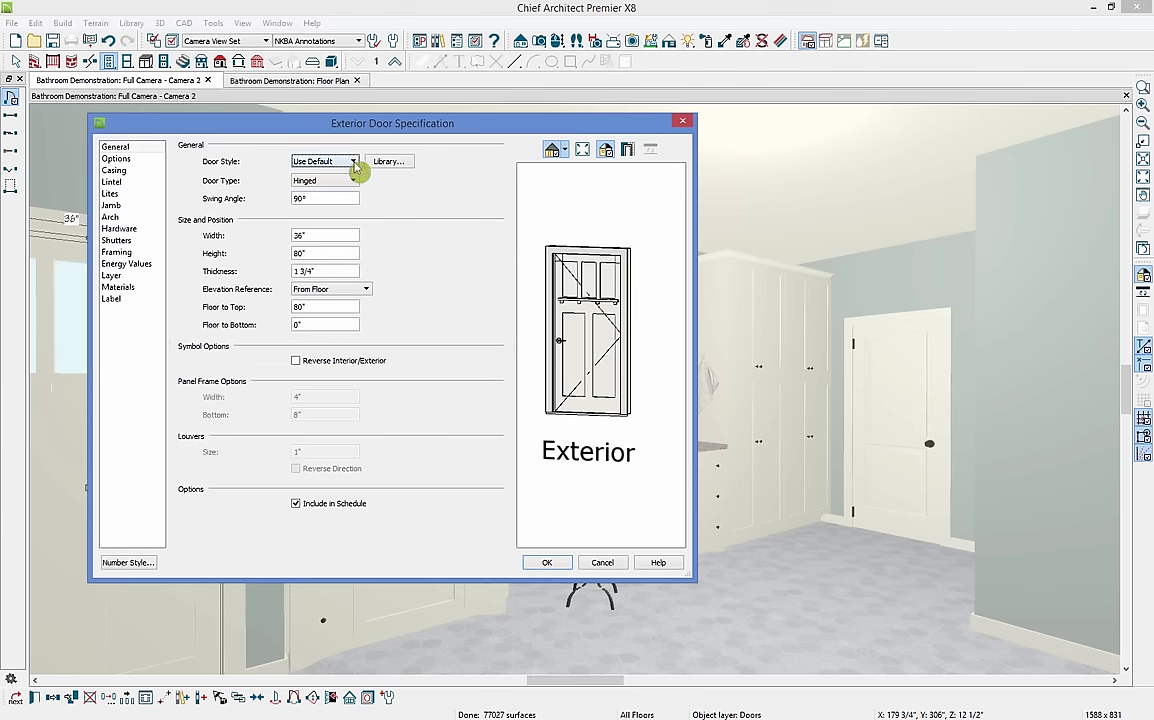
pyautogui.click(353, 163)
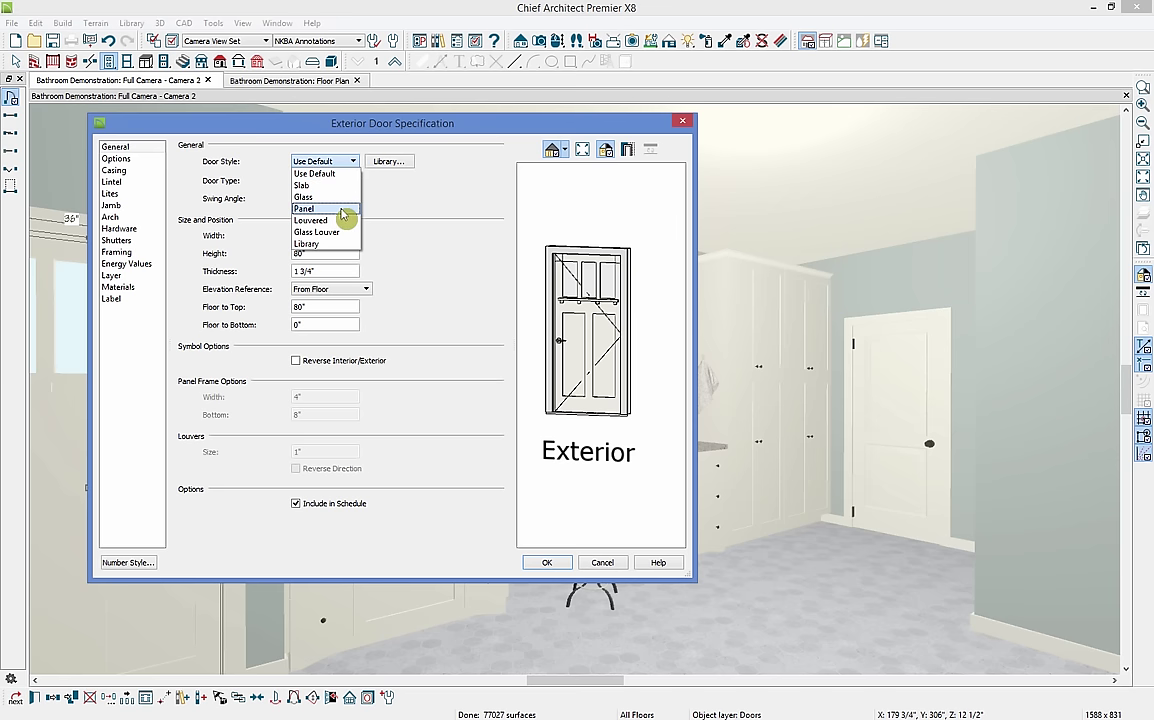
pyautogui.click(342, 213)
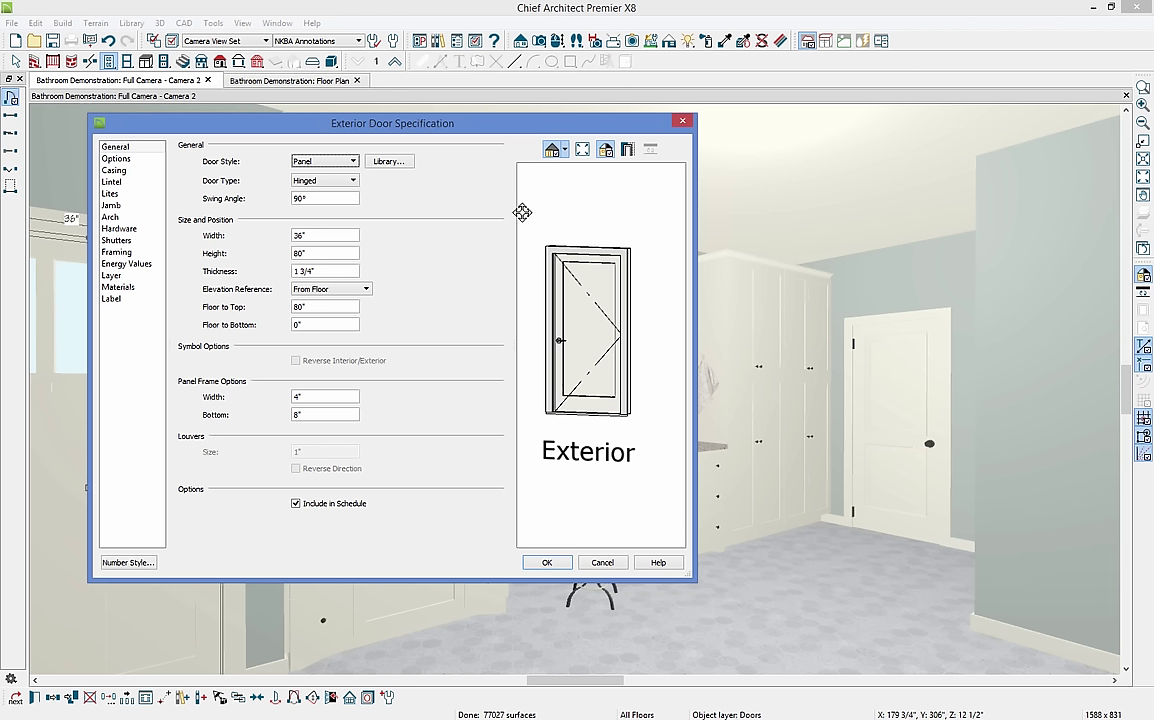
pyautogui.click(336, 182)
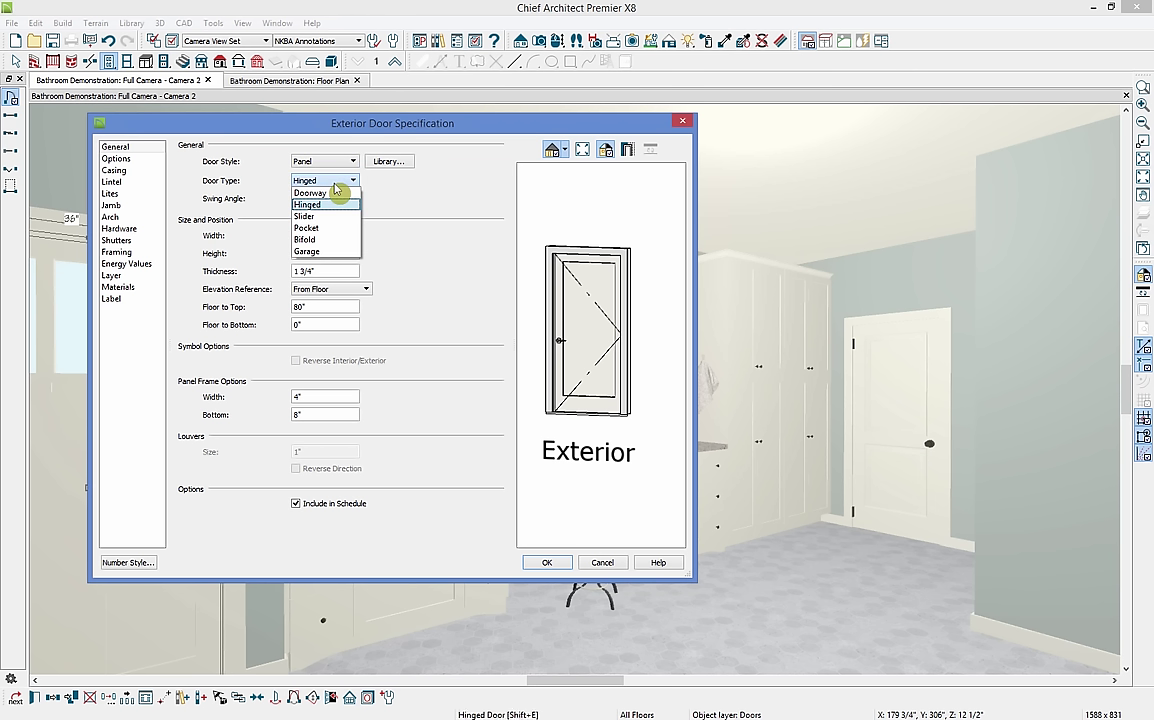
pyautogui.click(336, 185)
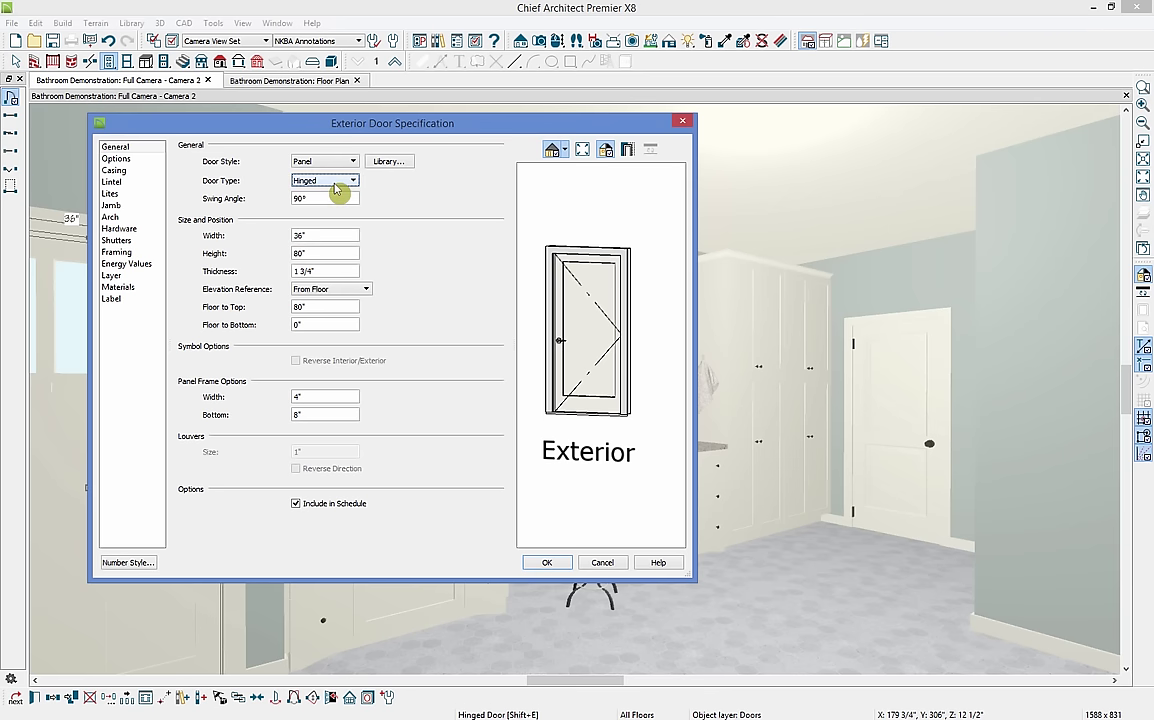
# - Replace the exterior door's style with Door P04 from the Rectangular Panel doors in the Core Catalogs library
pyautogui.click(389, 162)
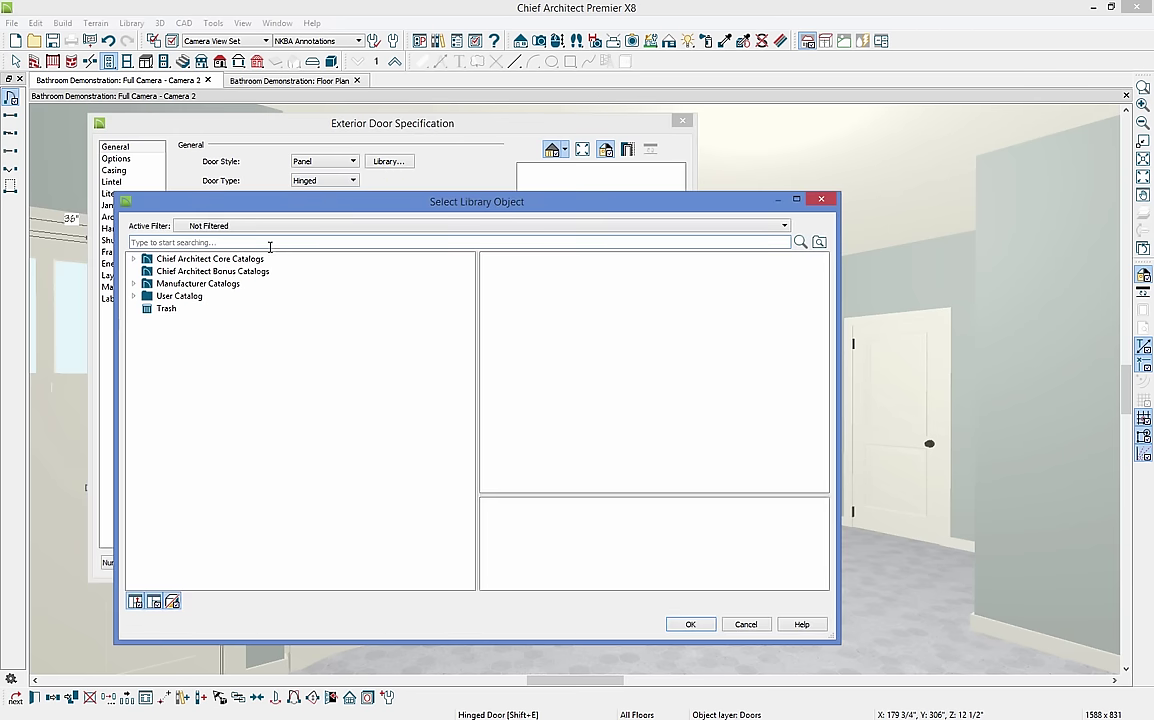
pyautogui.doubleClick(150, 259)
pyautogui.doubleClick(150, 271)
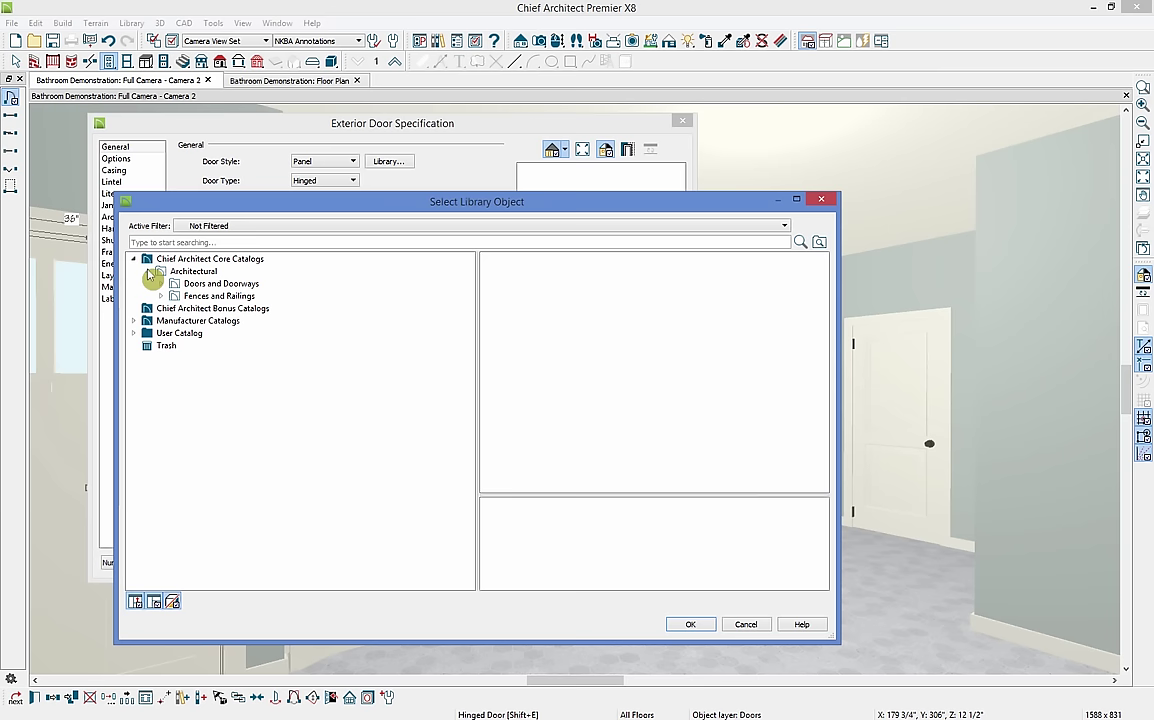
pyautogui.click(161, 284)
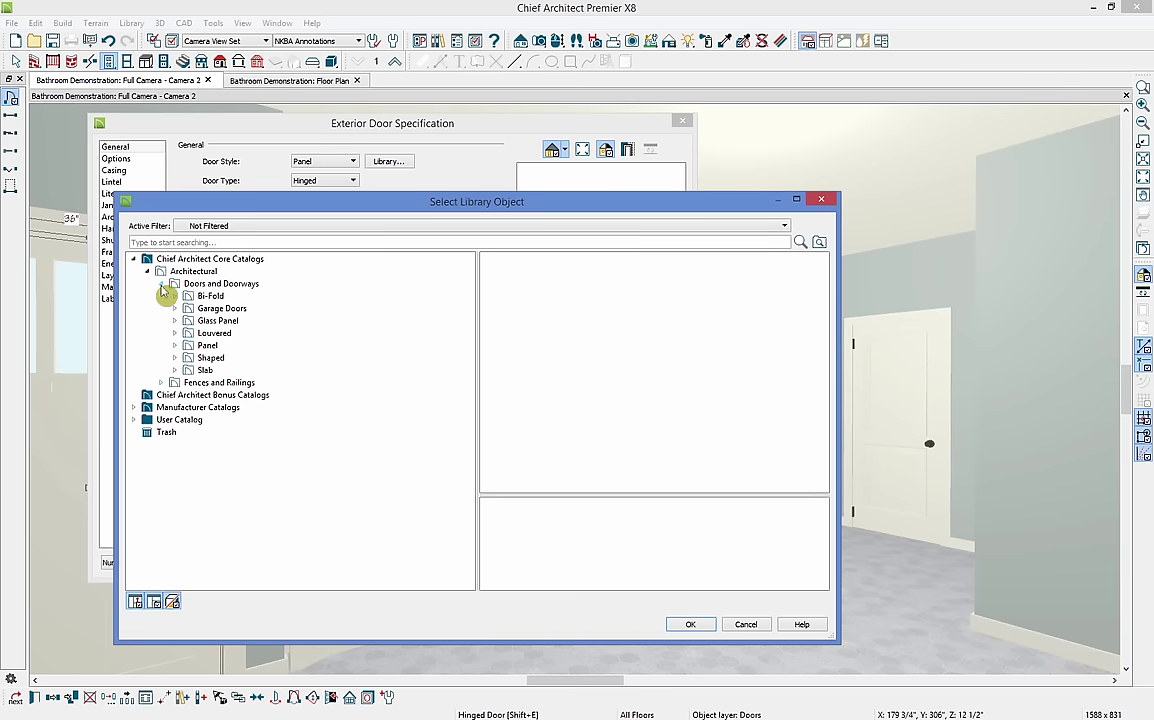
pyautogui.click(175, 345)
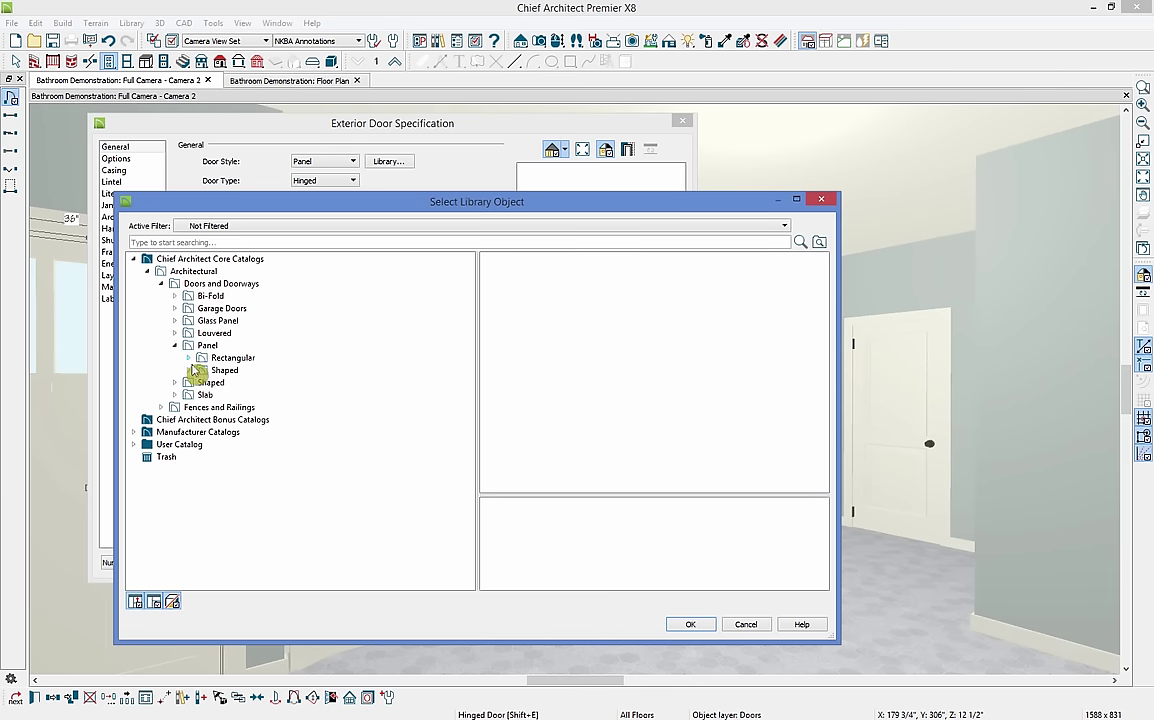
pyautogui.click(189, 358)
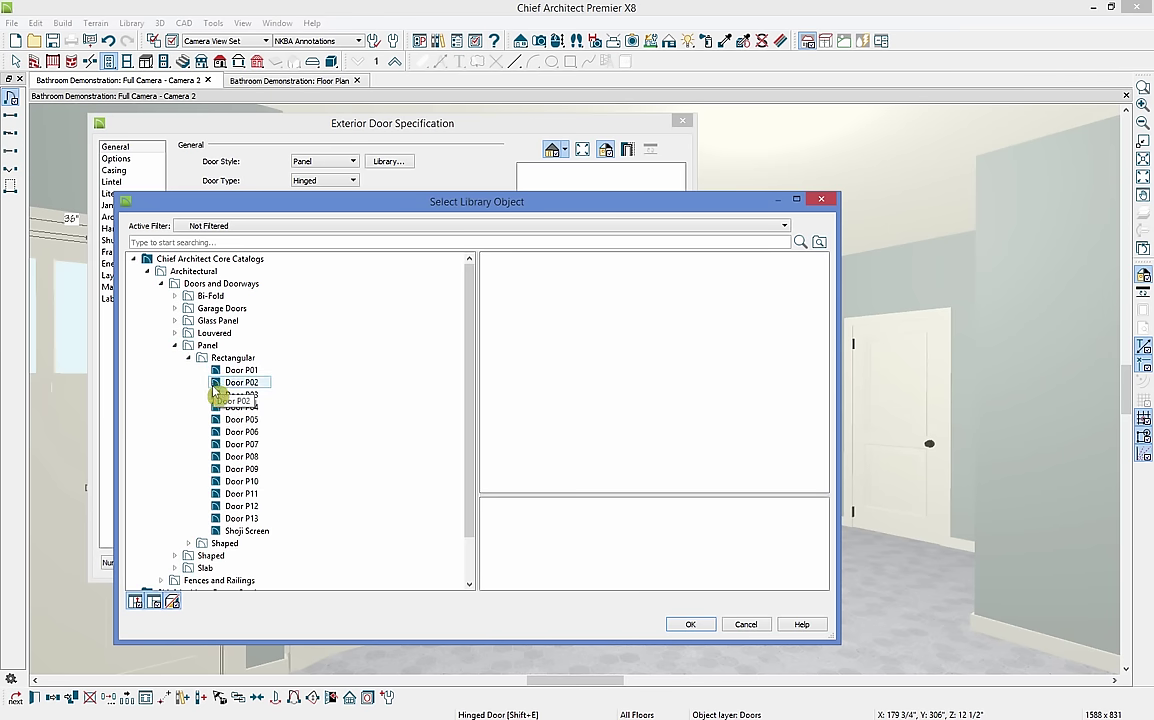
pyautogui.click(238, 407)
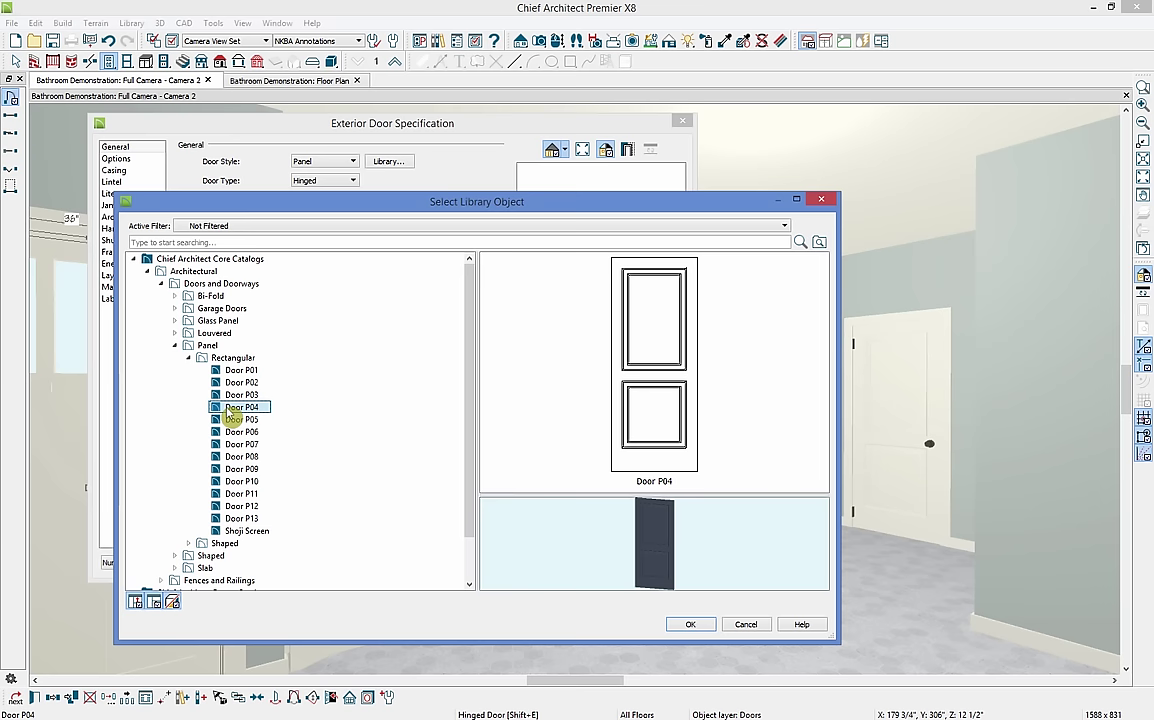
pyautogui.click(692, 623)
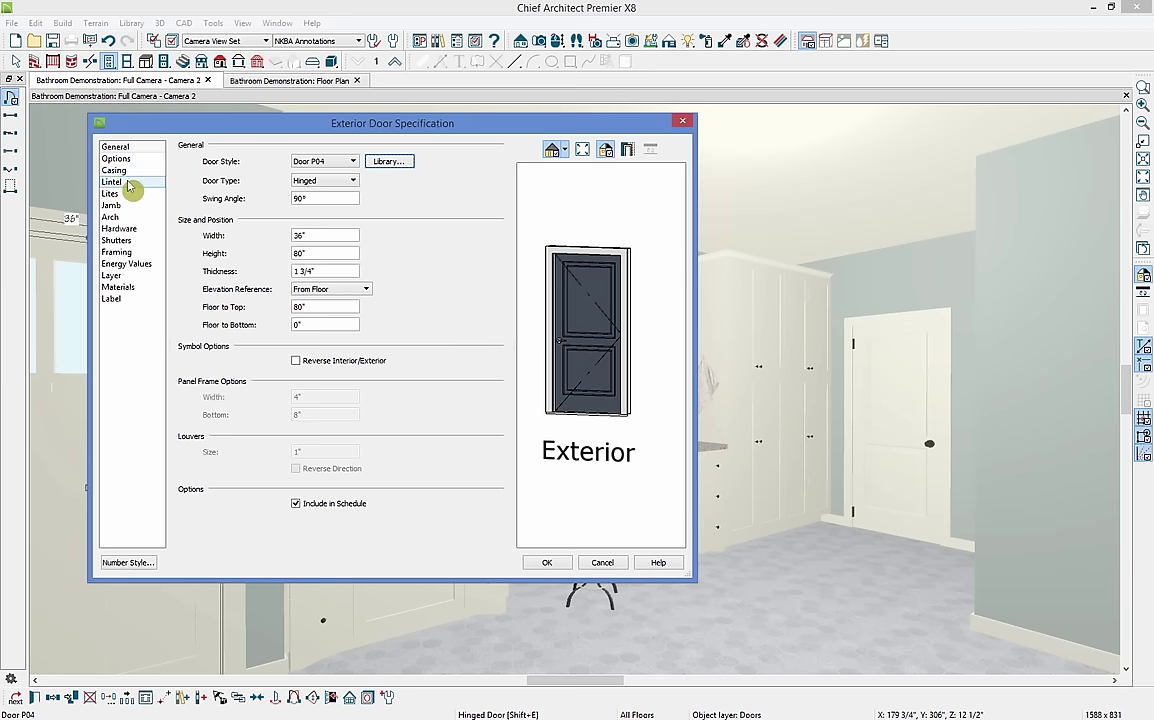
# - Assign the plan material Color - Bone to the exterior face of Door P04 and apply the door specification
pyautogui.click(121, 288)
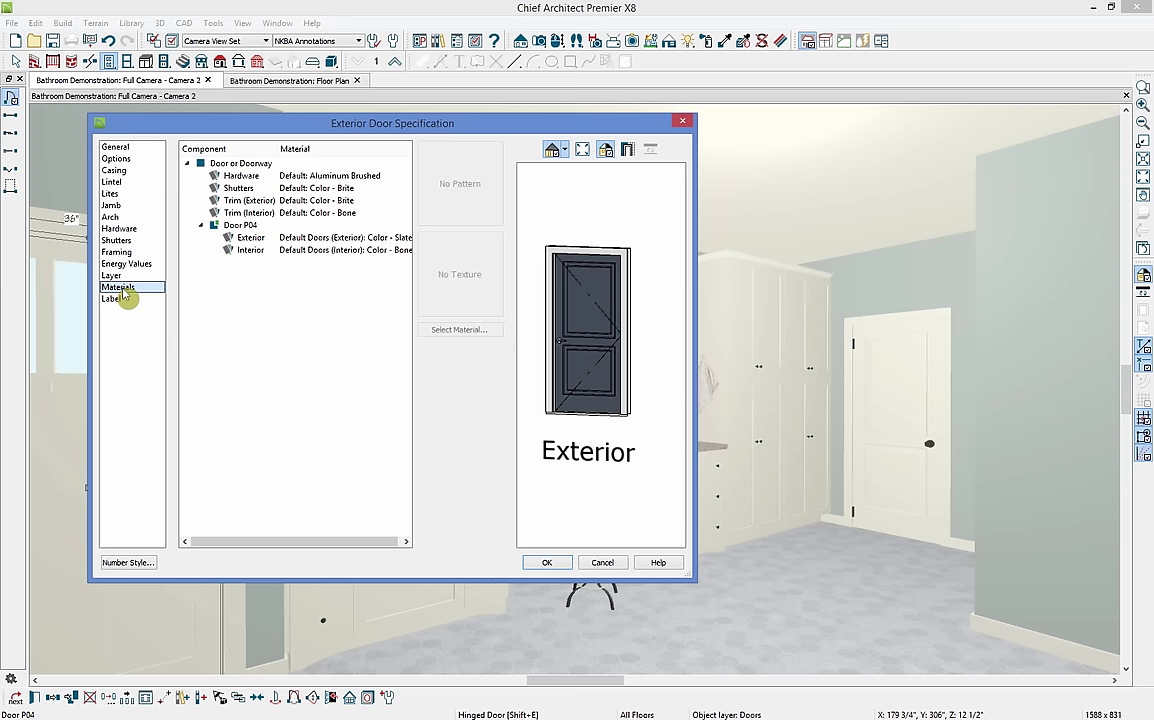
pyautogui.click(289, 252)
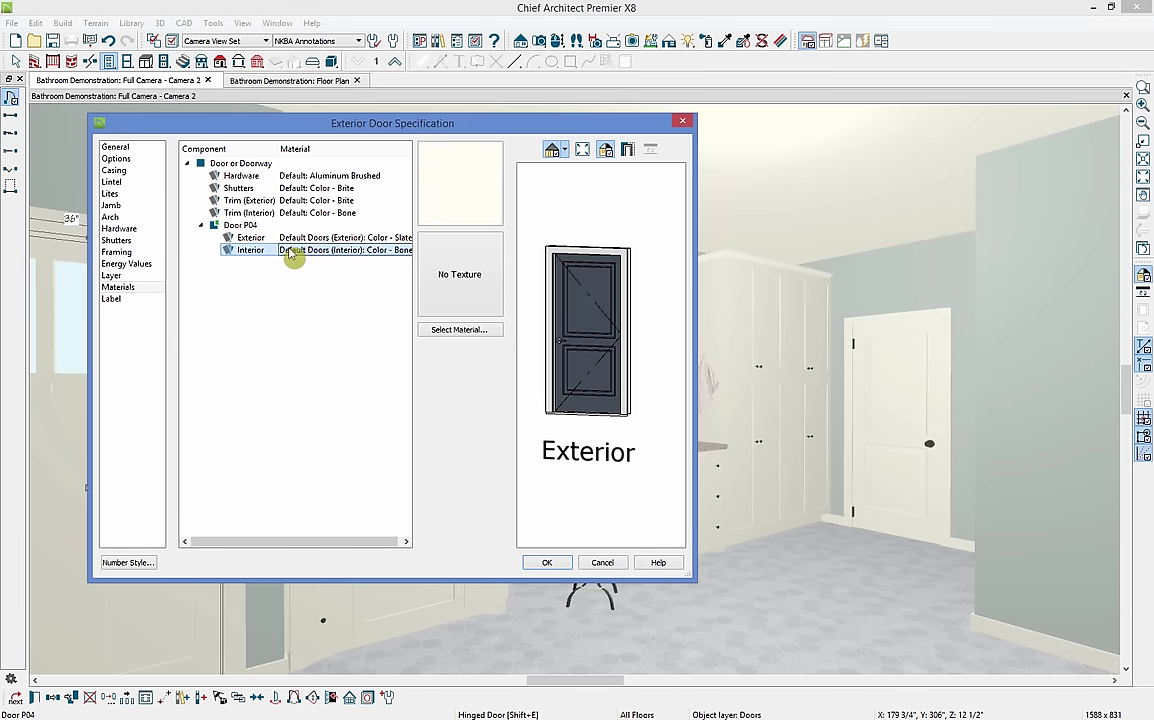
pyautogui.click(375, 255)
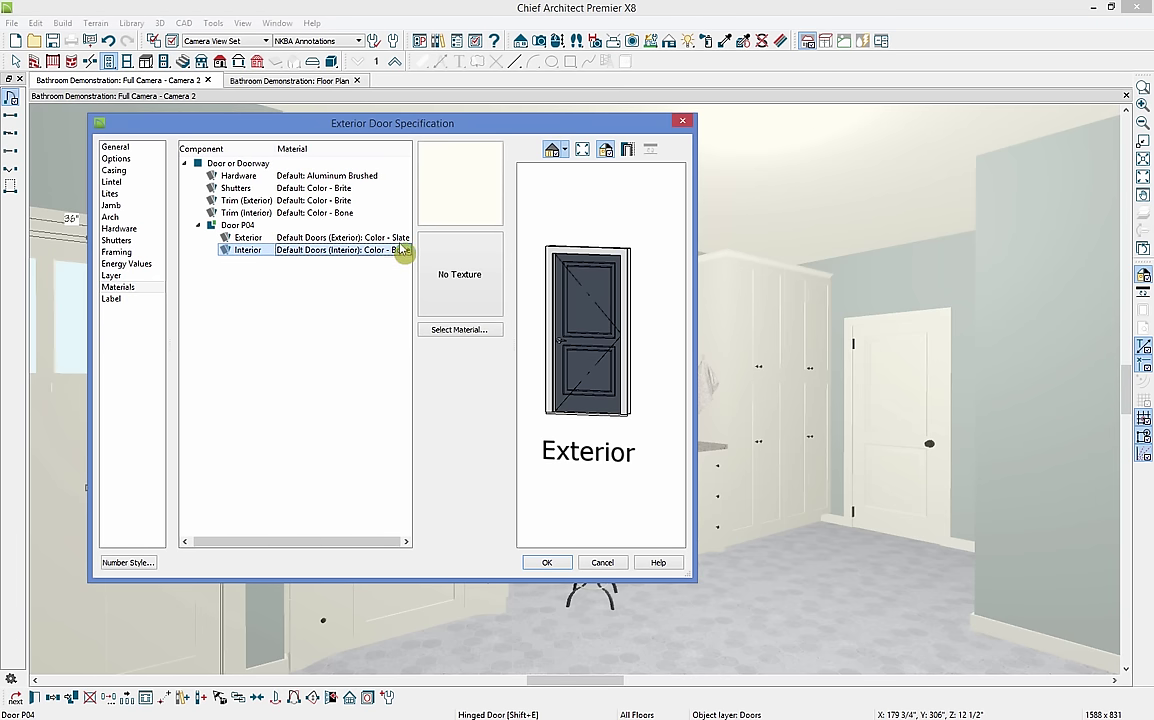
pyautogui.keyDown('ctrl'); pyautogui.click(400, 239); pyautogui.keyUp('ctrl')
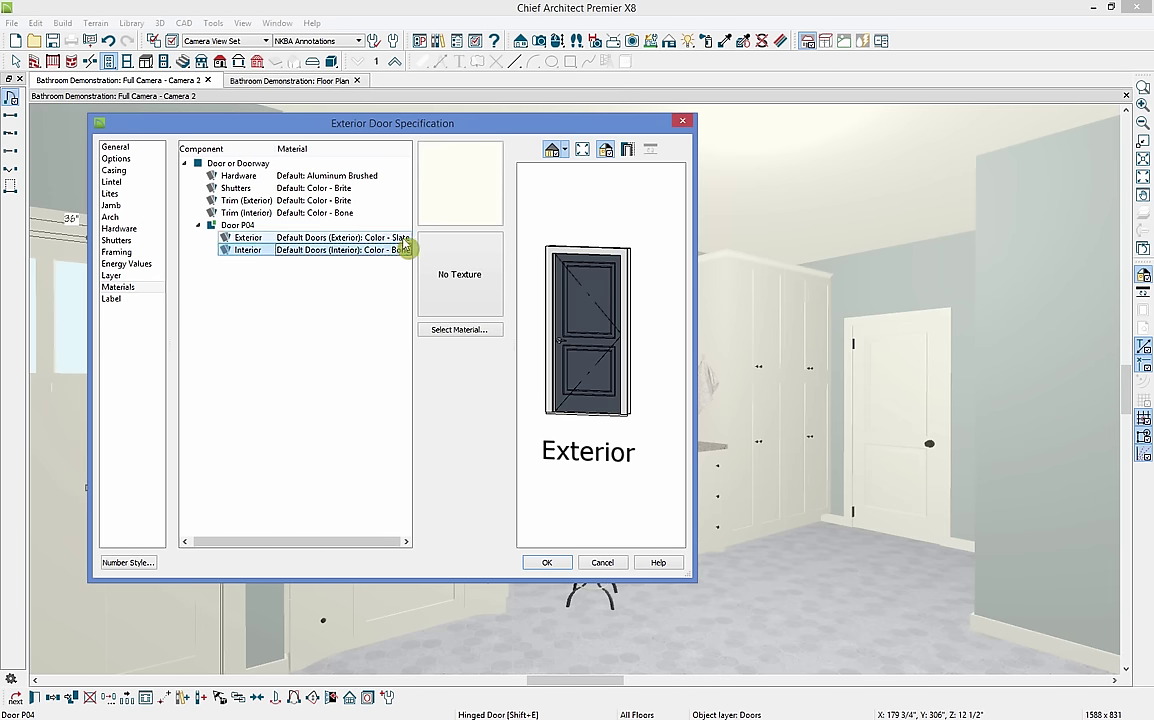
pyautogui.click(404, 238)
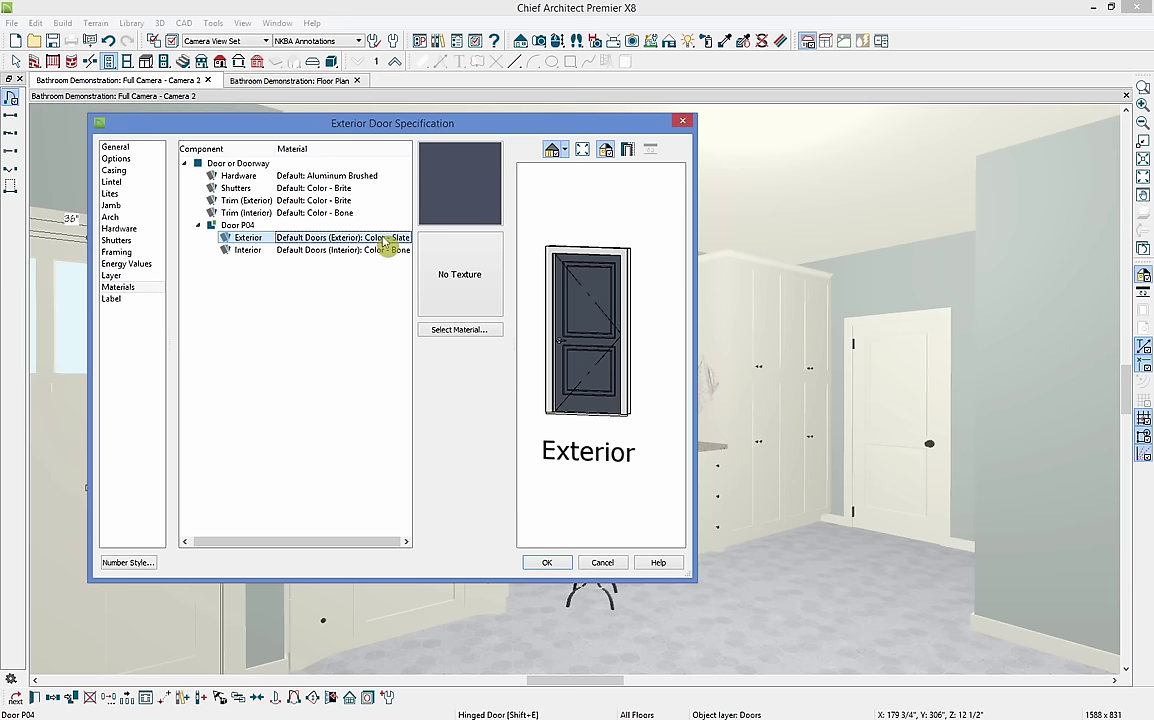
pyautogui.click(459, 330)
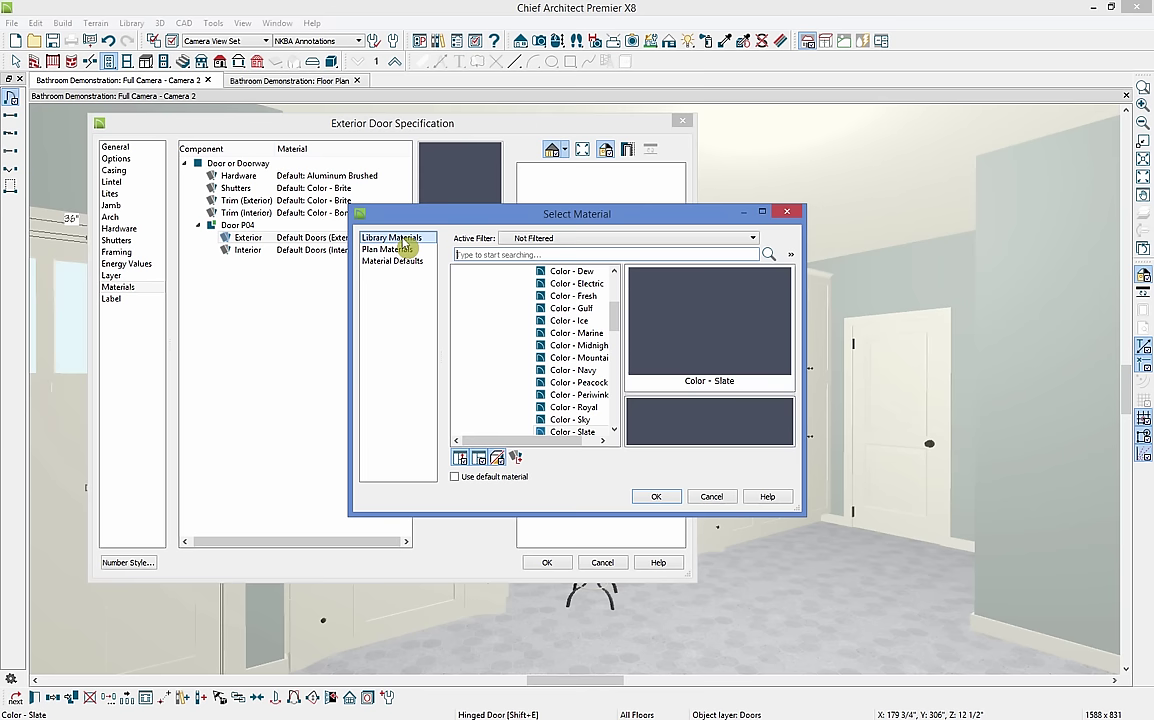
pyautogui.click(403, 249)
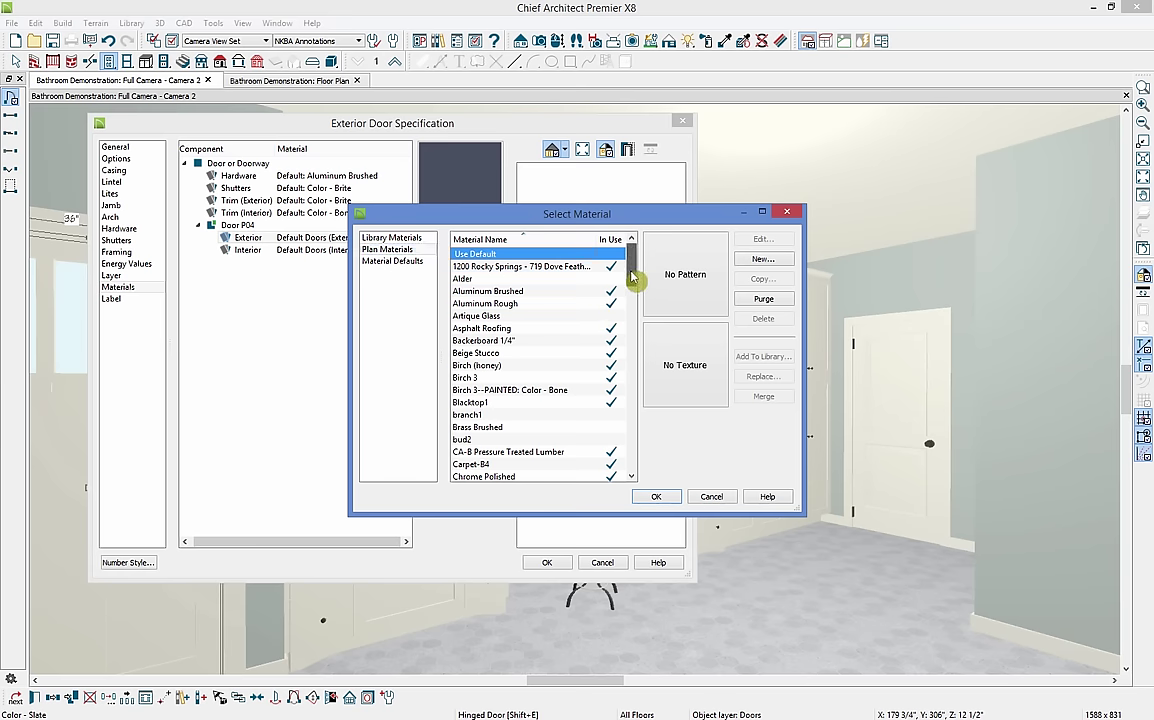
pyautogui.moveTo(631, 278); pyautogui.dragTo(631, 322)
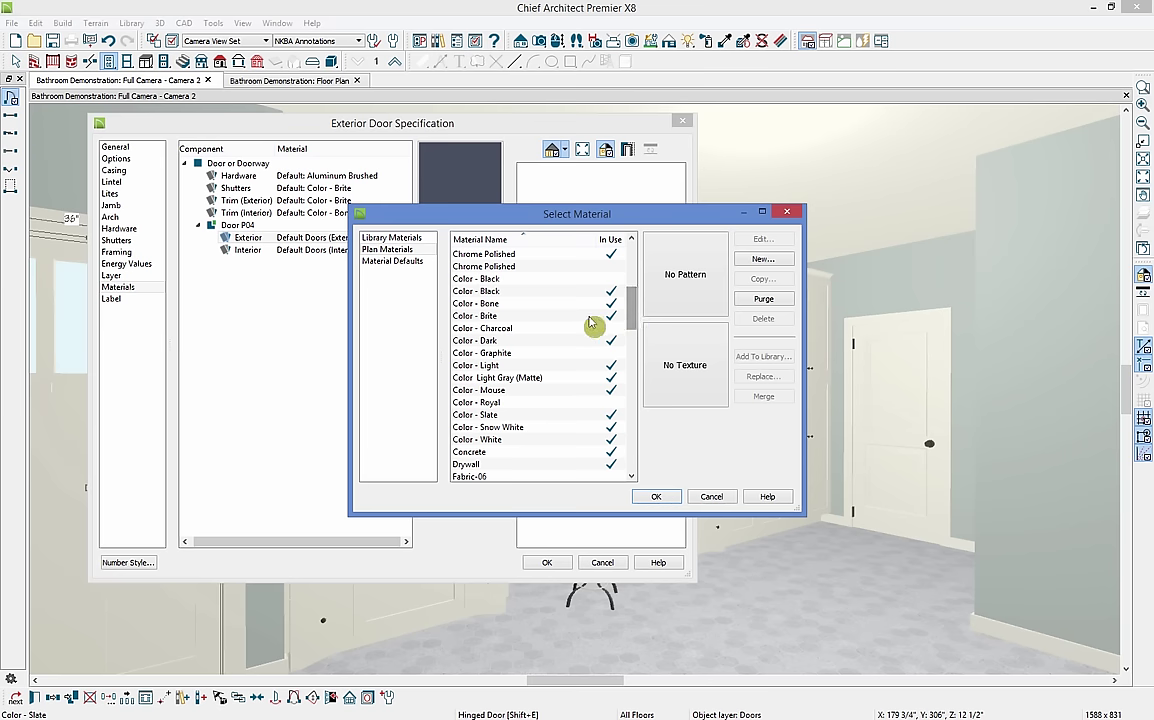
pyautogui.click(463, 304)
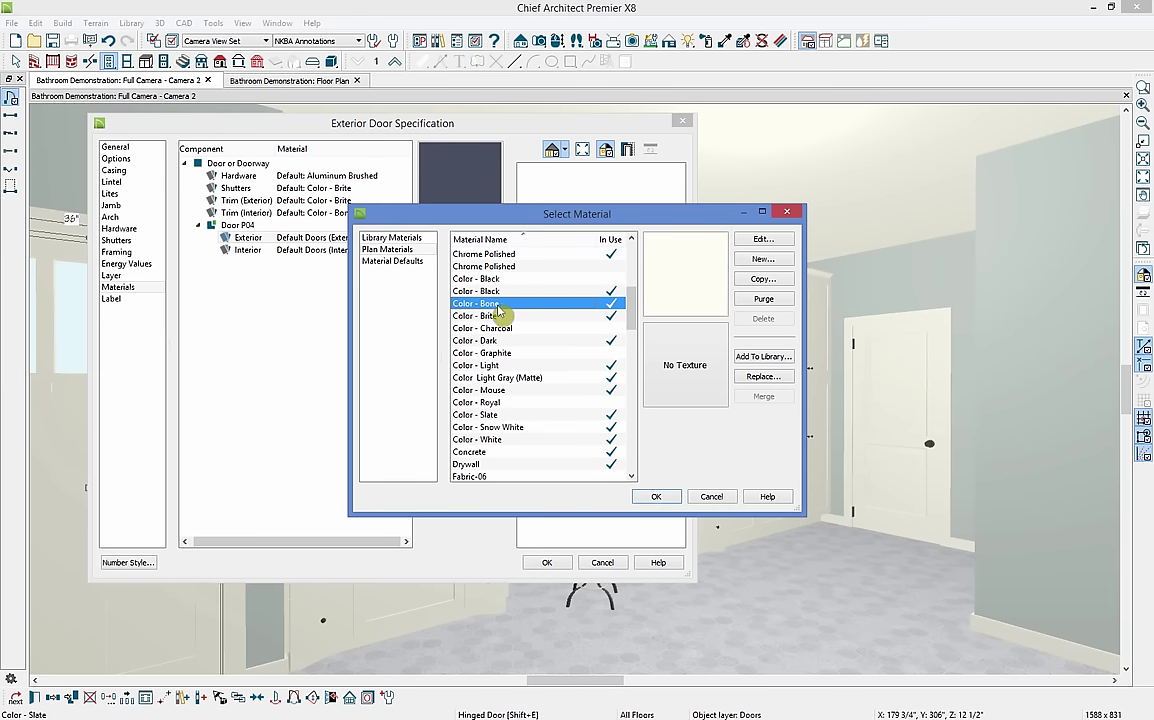
pyautogui.click(668, 499)
pyautogui.click(553, 565)
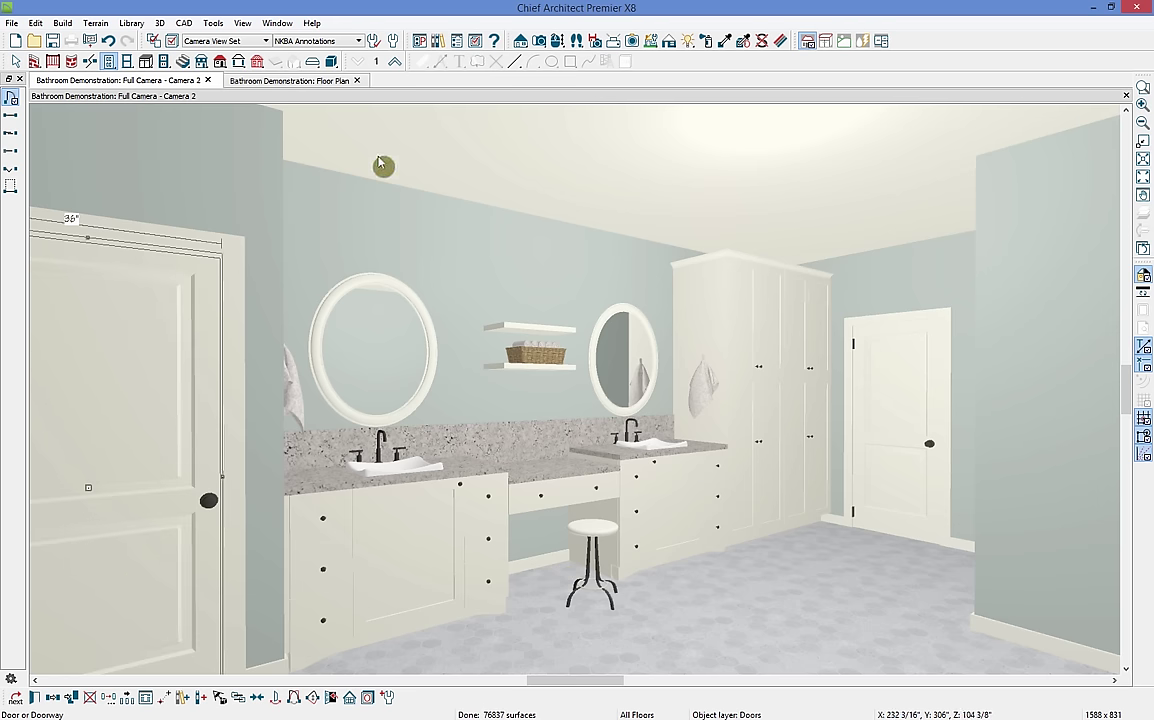
# - Close the camera view and frame the whole bathroom and its adjoining rooms in the floor plan
pyautogui.click(209, 80)
pyautogui.scroll(-3, 412, 425)
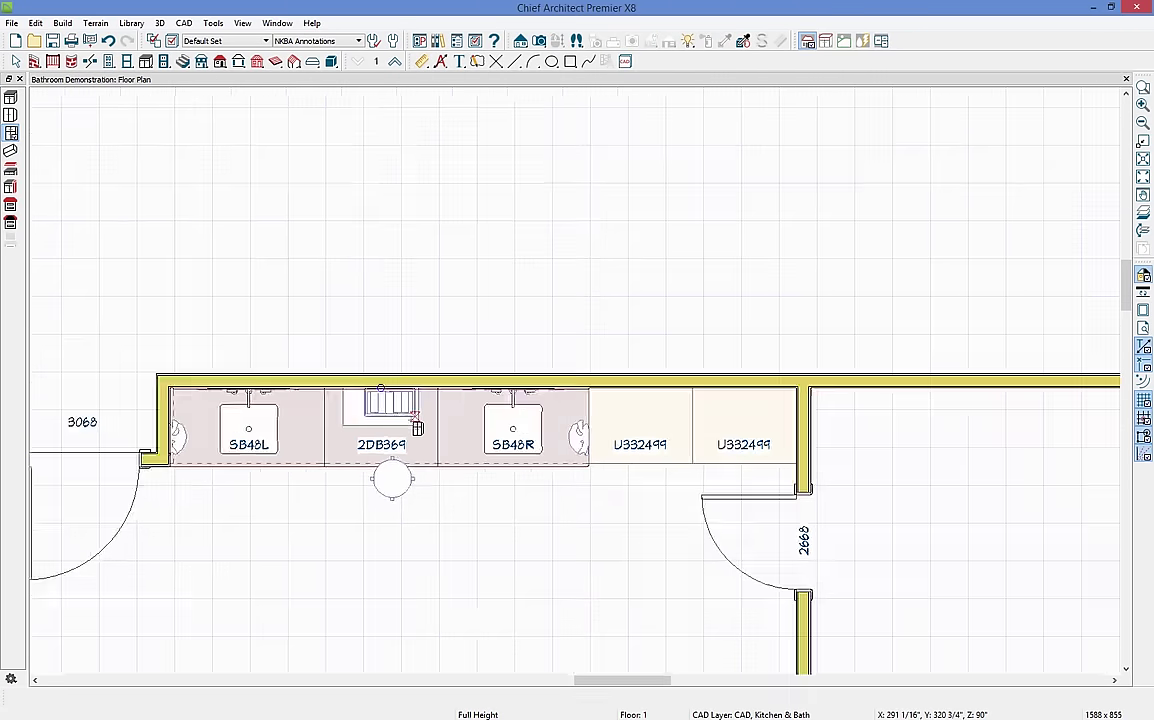
pyautogui.moveTo(412, 541); pyautogui.dragTo(541, 335, button='middle')
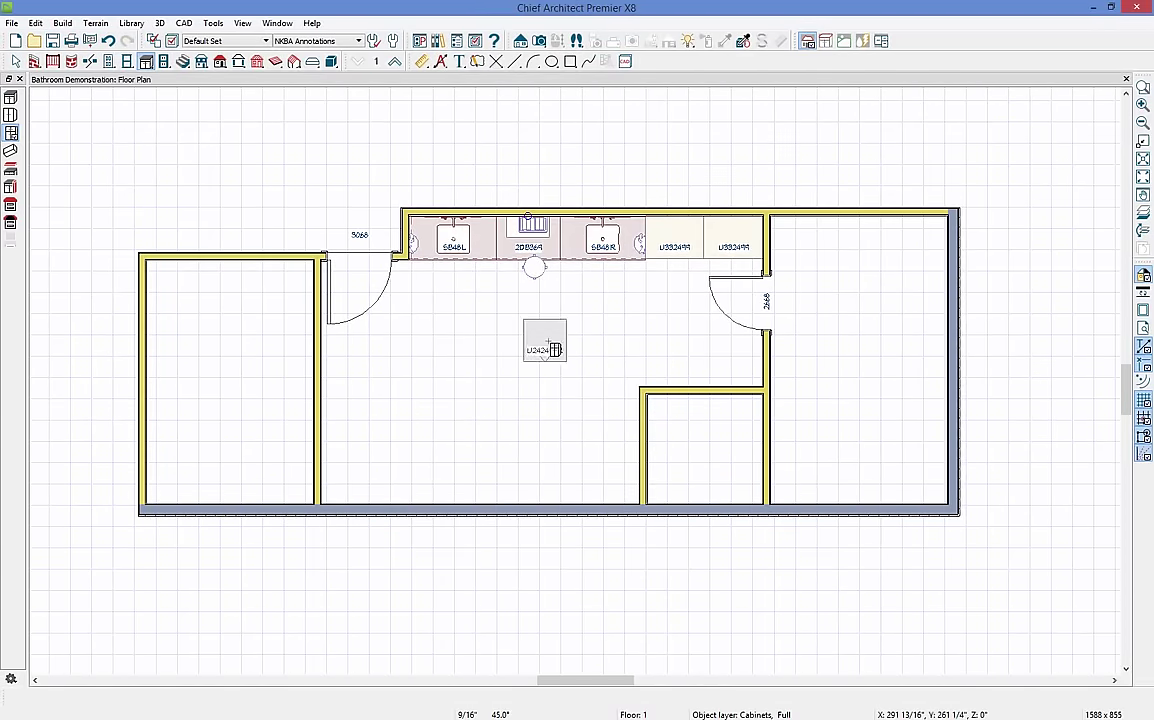
pyautogui.scroll(1, 556, 348)
pyautogui.scroll(1, 560, 352)
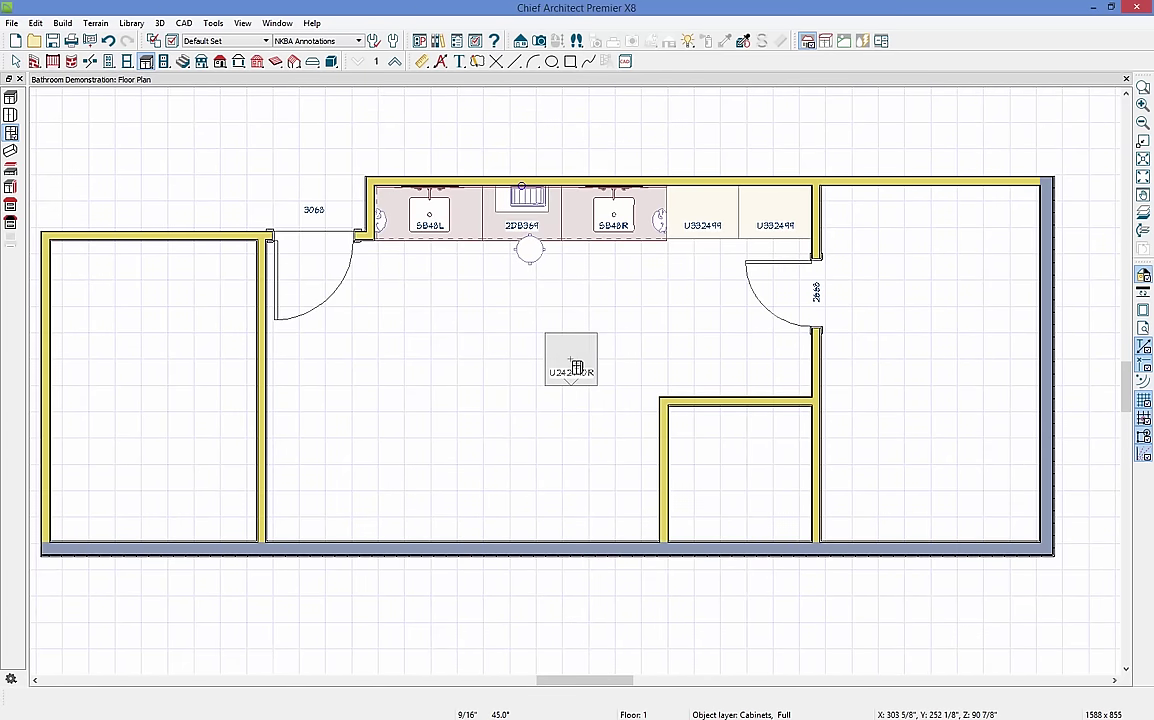
pyautogui.press('Escape')
pyautogui.moveTo(577, 367)
pyautogui.mouseDown(button='middle')
pyautogui.moveTo(574, 386)
pyautogui.moveTo(592, 384)
pyautogui.moveTo(594, 364)
pyautogui.moveTo(586, 377)
pyautogui.mouseUp(button='middle')
pyautogui.click(586, 377)
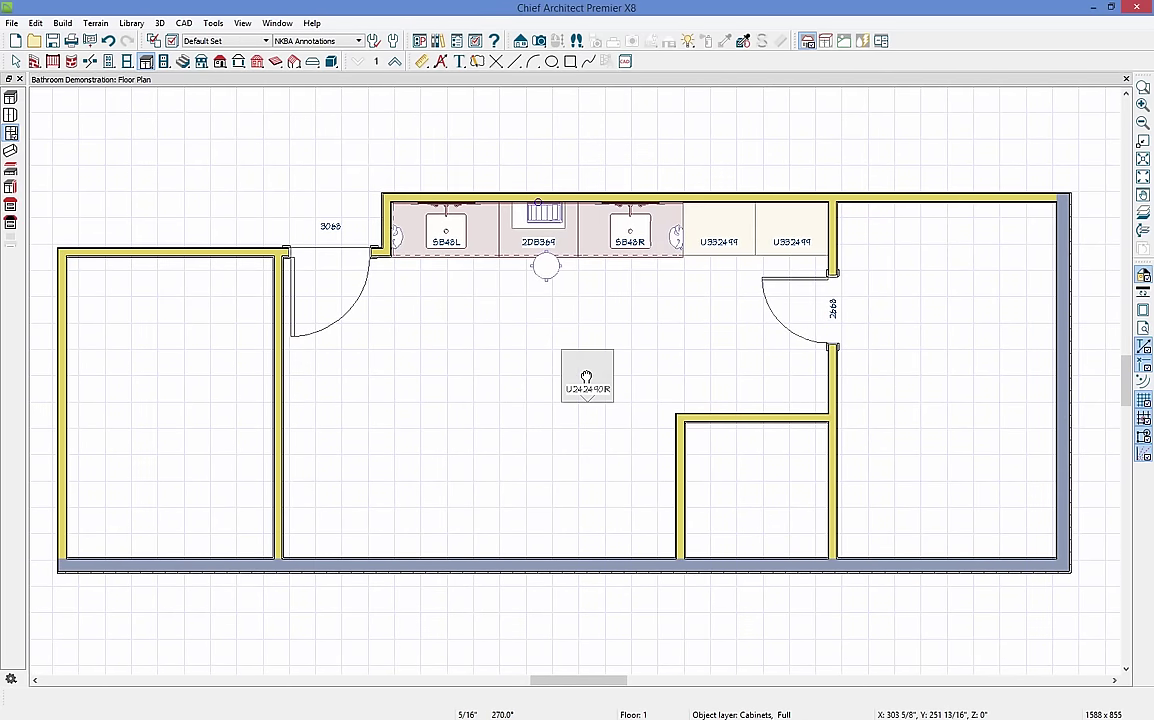
pyautogui.moveTo(586, 377); pyautogui.dragTo(562, 415)
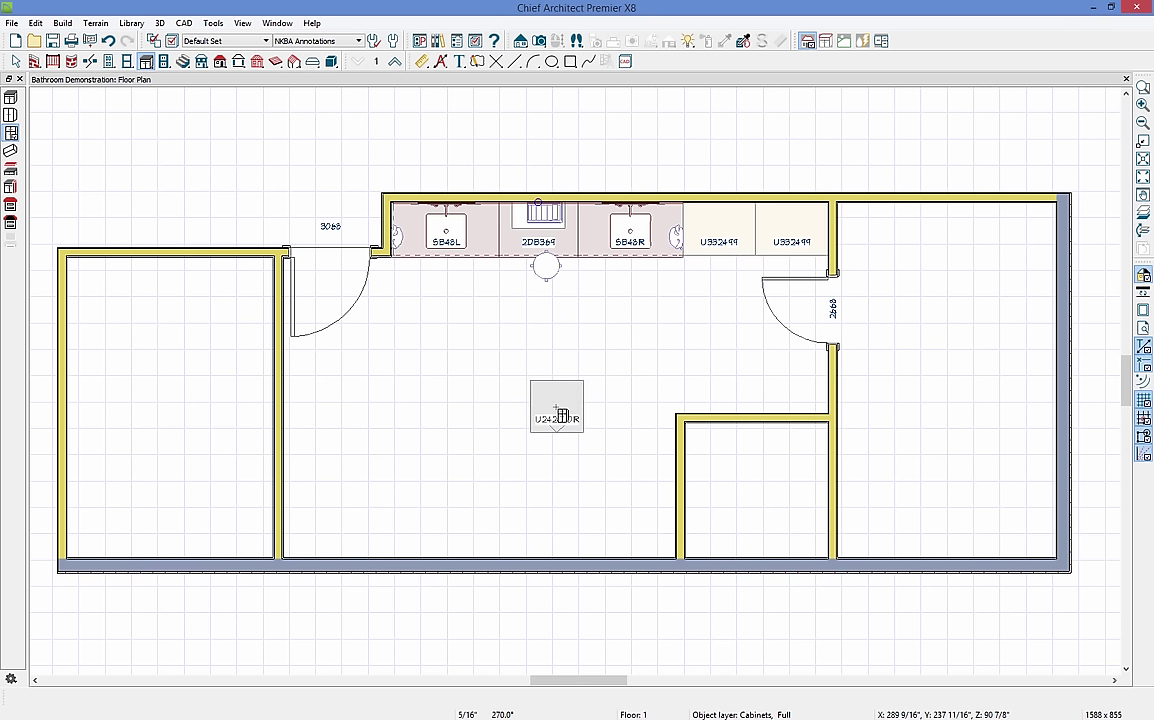
pyautogui.moveTo(562, 415); pyautogui.dragTo(608, 380)
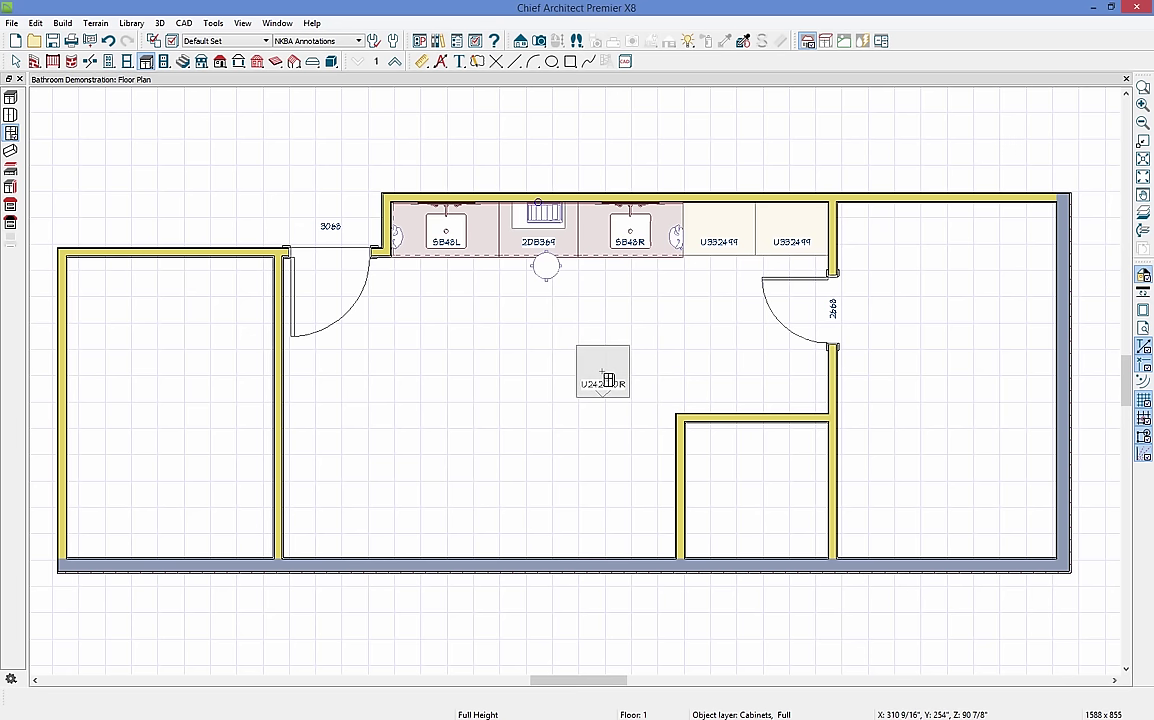
# - Swing the door beside the tall cabinets into the adjoining room, hinging it on the side away from the cabinets
pyautogui.press('Delete')
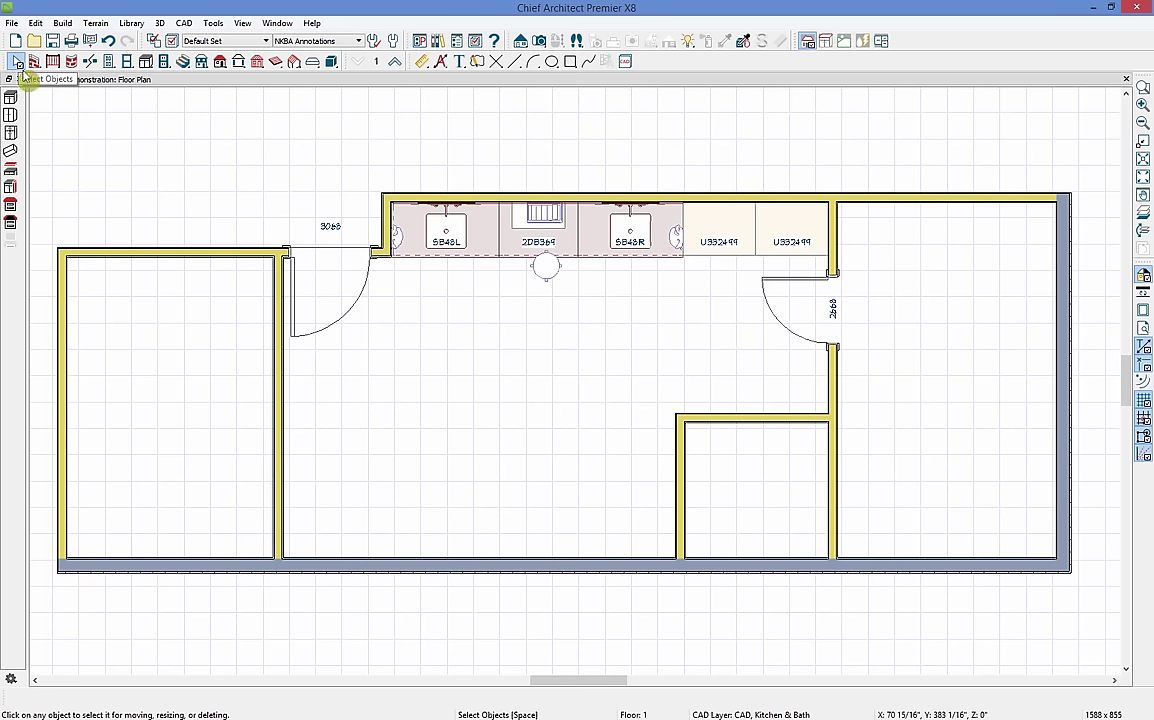
pyautogui.click(835, 320)
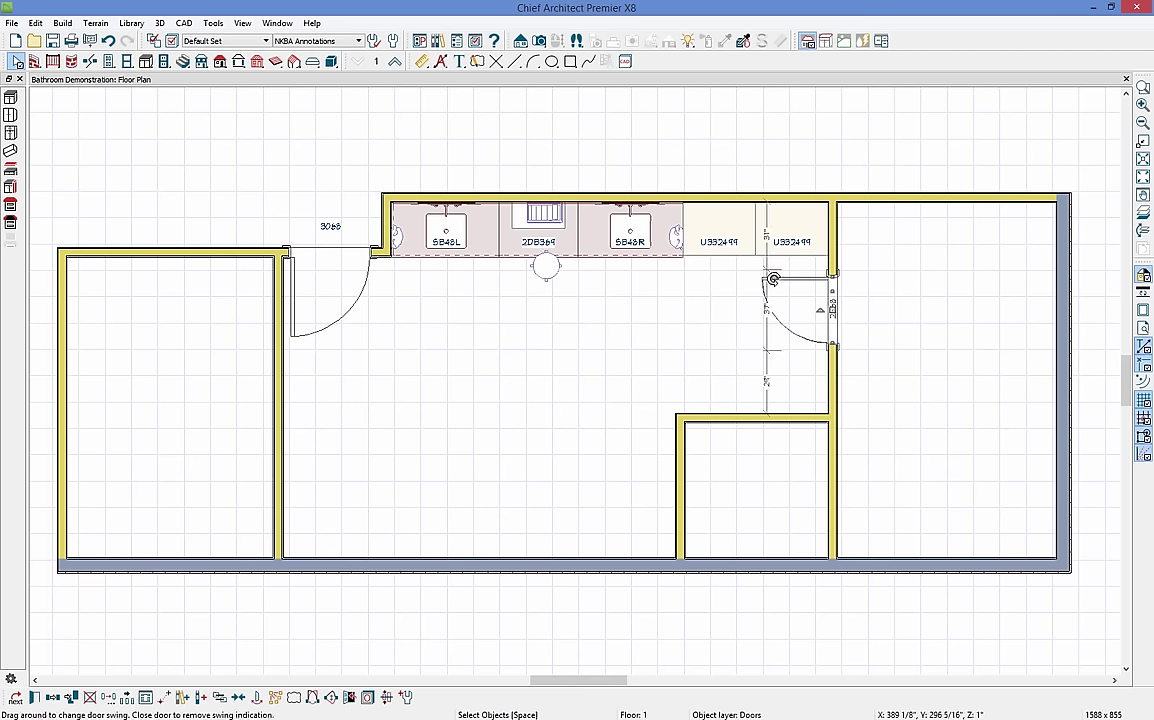
pyautogui.moveTo(770, 281); pyautogui.dragTo(888, 357)
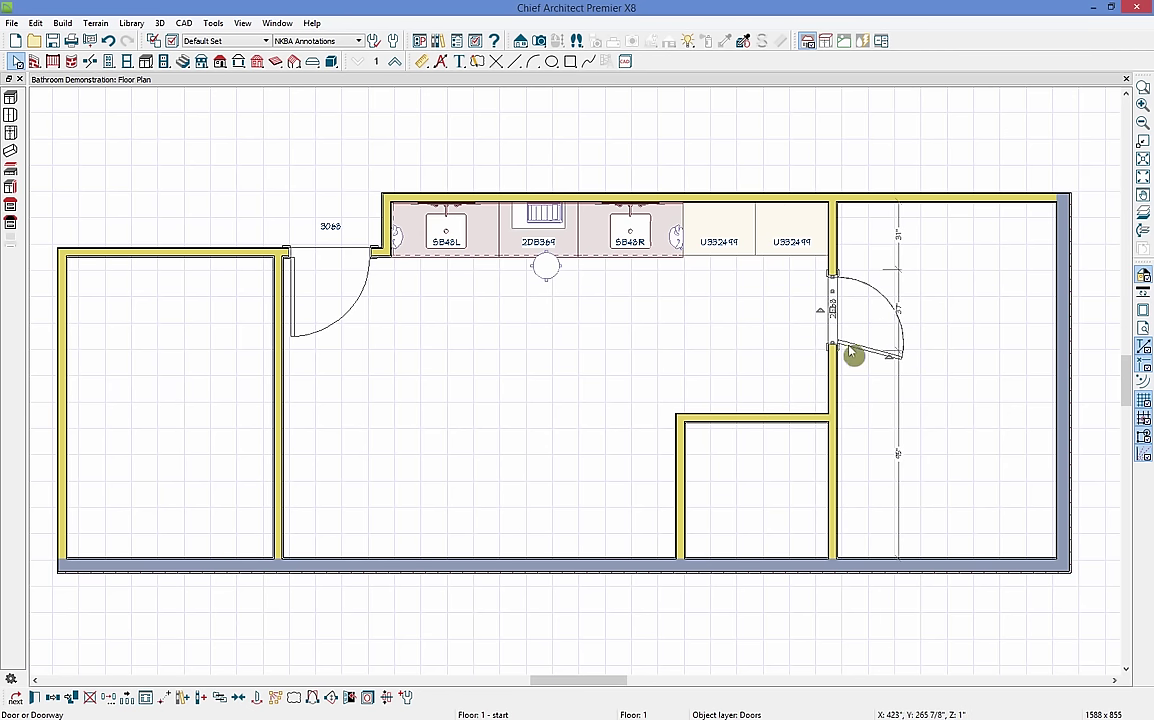
# - Place a hinged door in the wall between the bathroom and the left room, 67" from the lower exterior wall
pyautogui.click(109, 61)
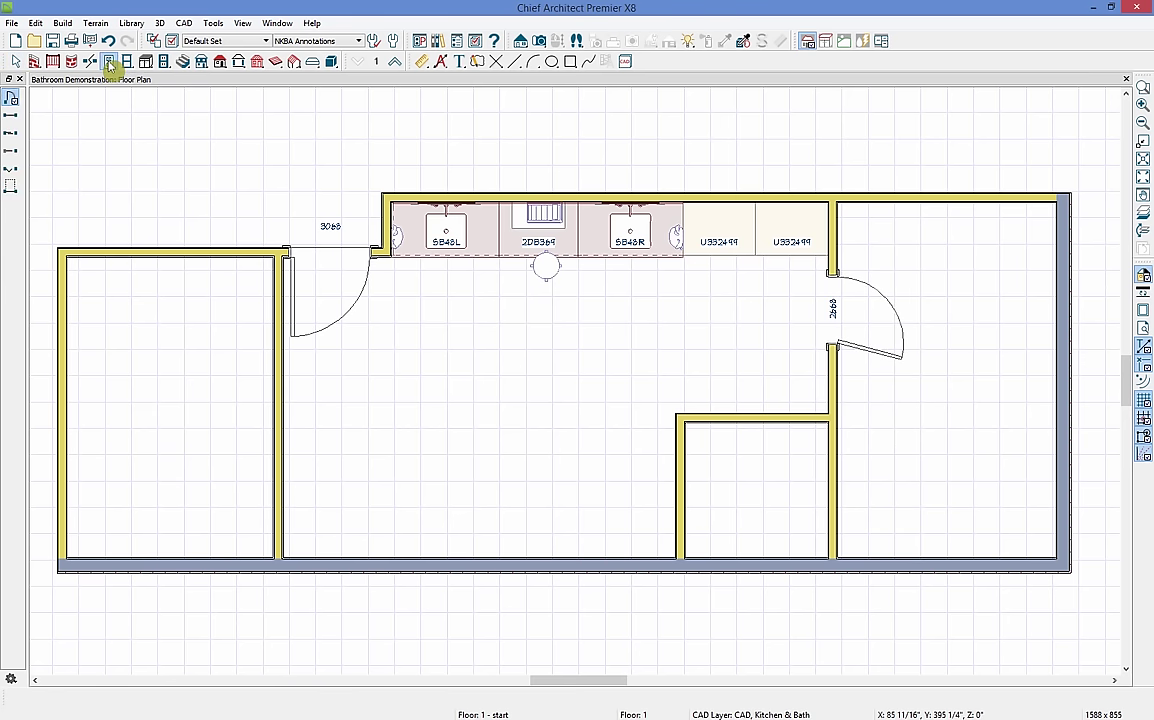
pyautogui.click(10, 100)
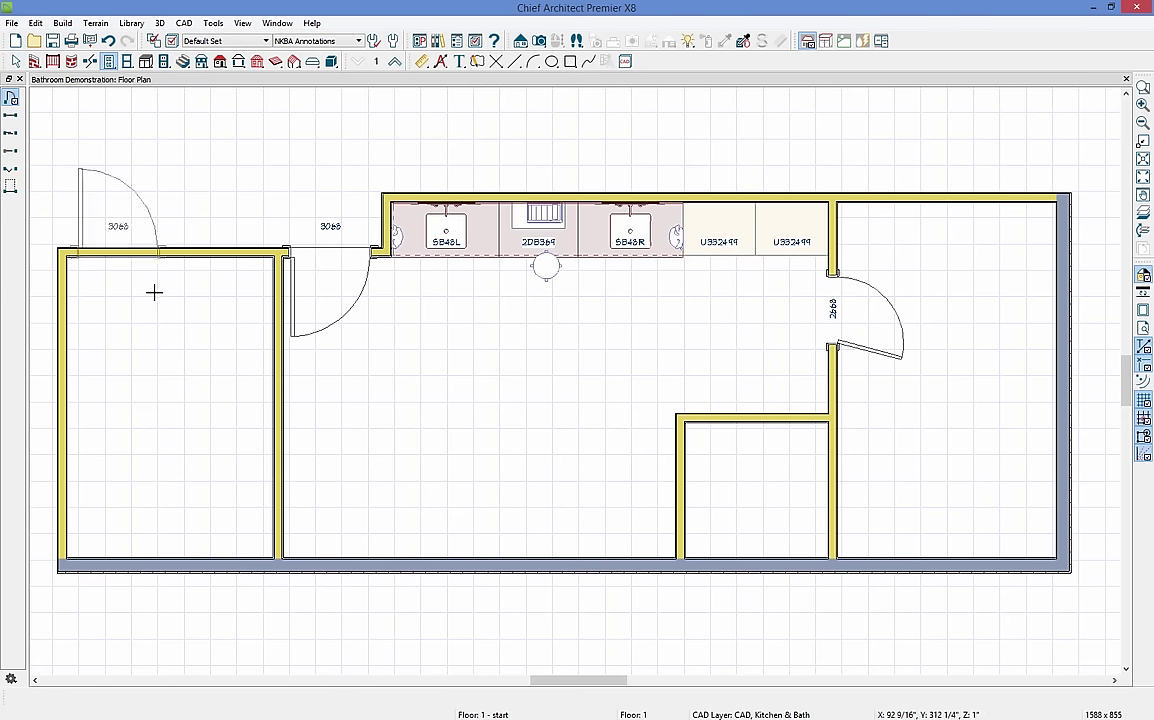
pyautogui.click(270, 377)
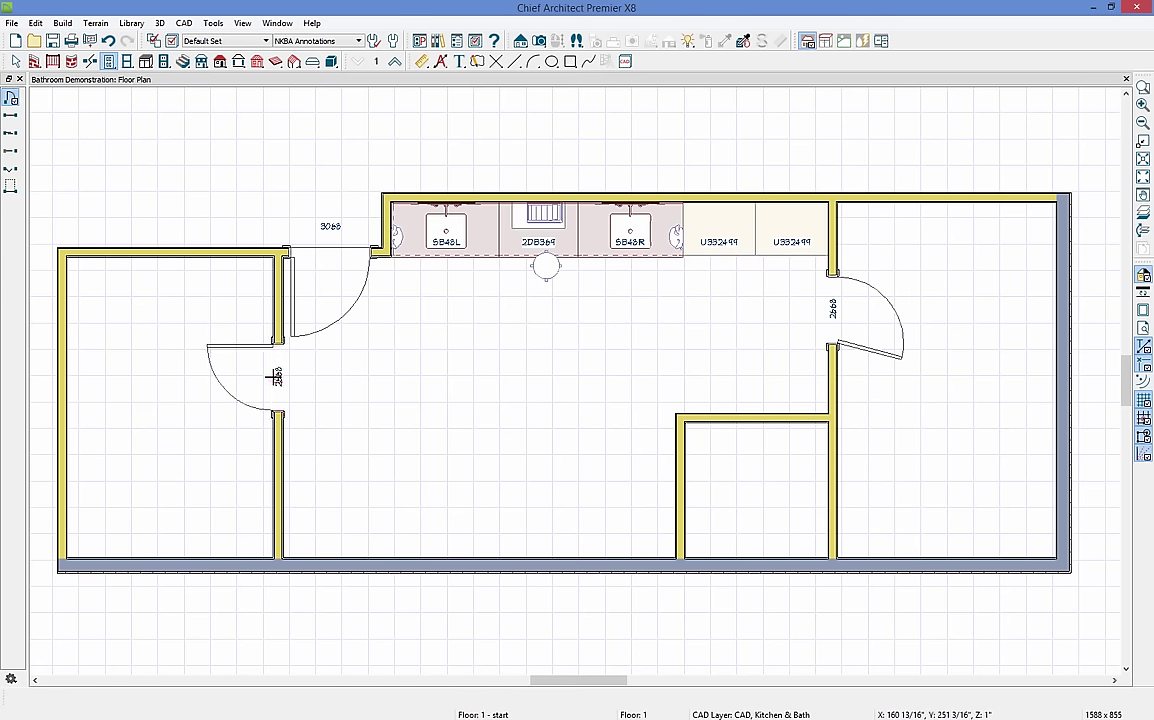
pyautogui.click(276, 382)
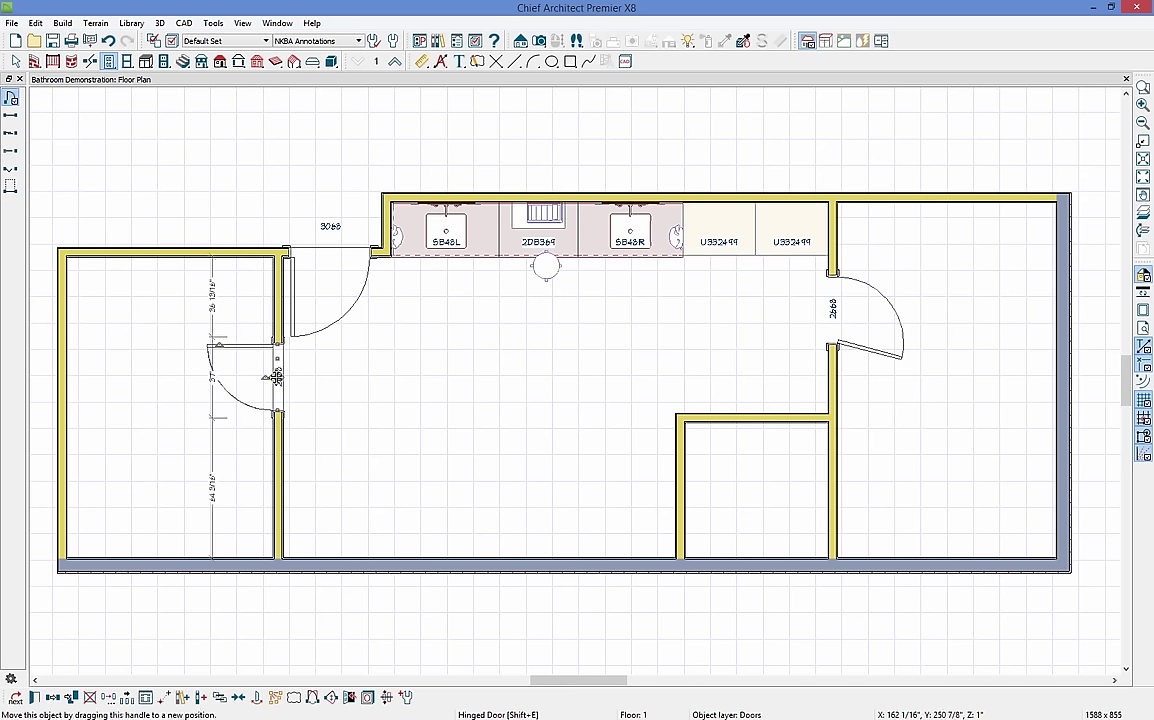
pyautogui.click(213, 501)
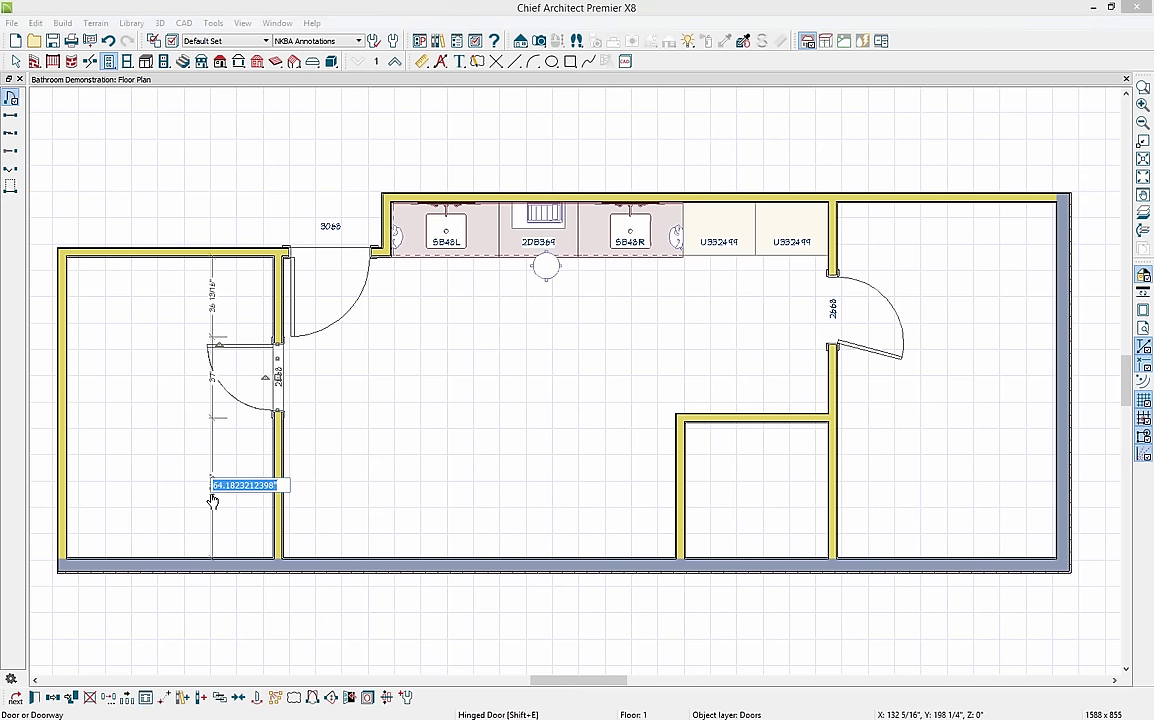
pyautogui.write('67')
pyautogui.press('Return')
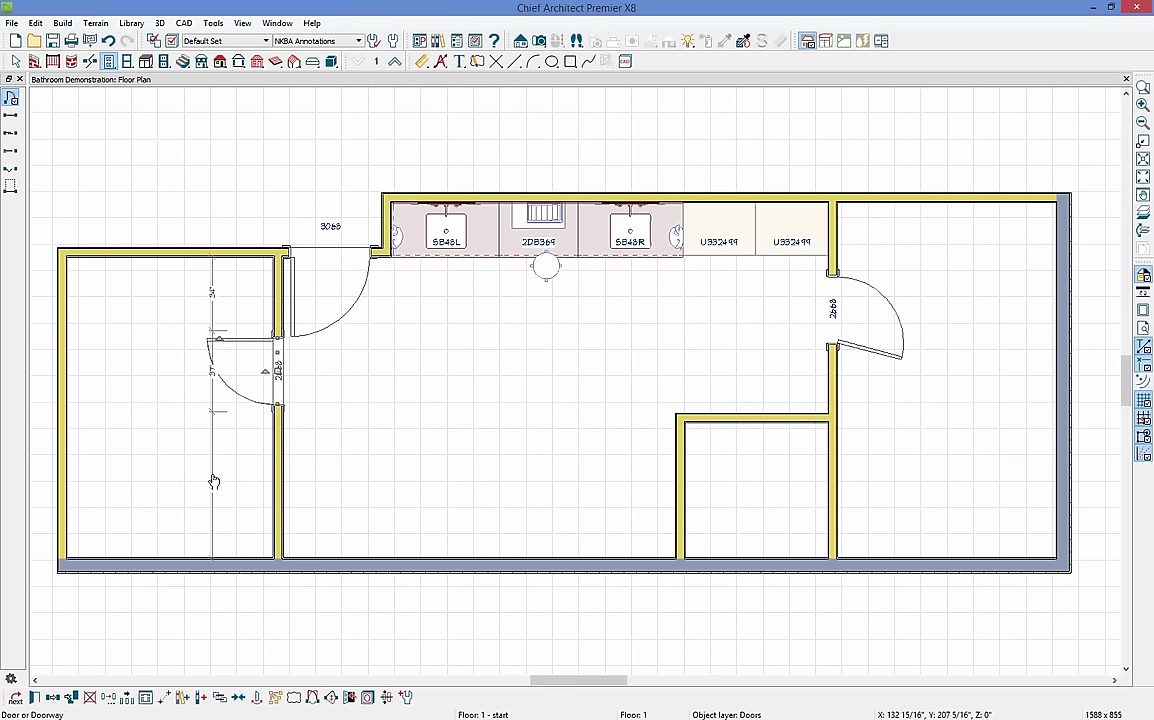
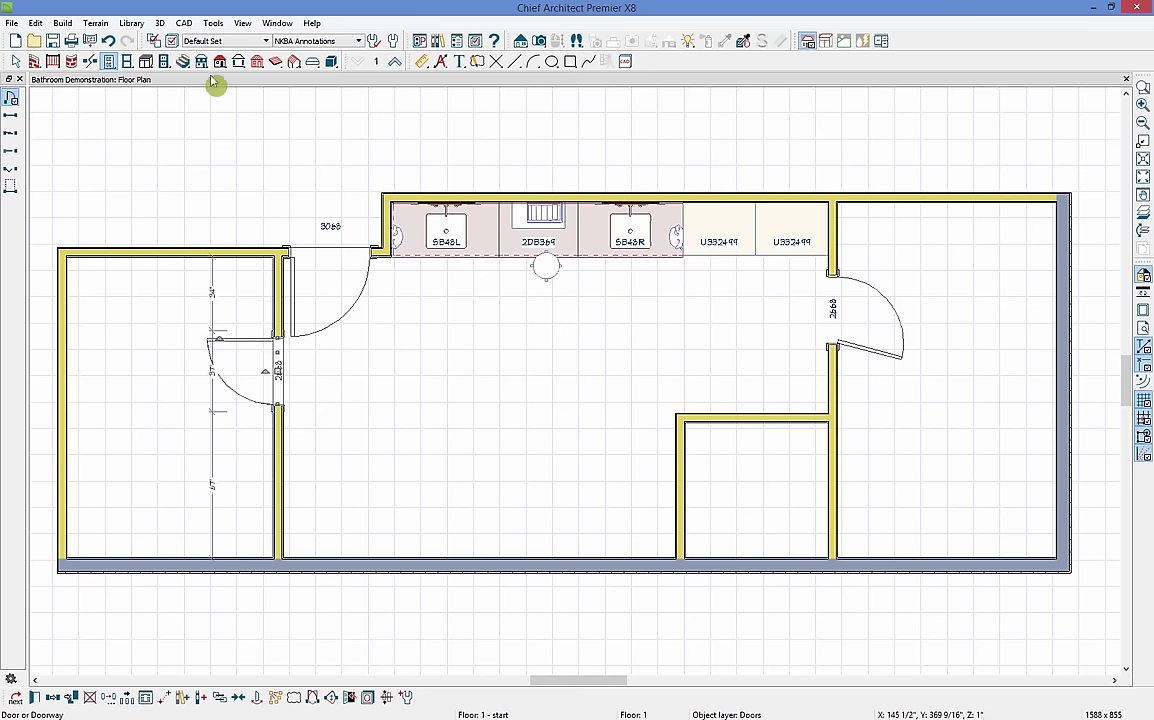
# - Place a pocket door in the upper wall of the small enclosed room, close to the wall shared with the right room
pyautogui.click(12, 154)
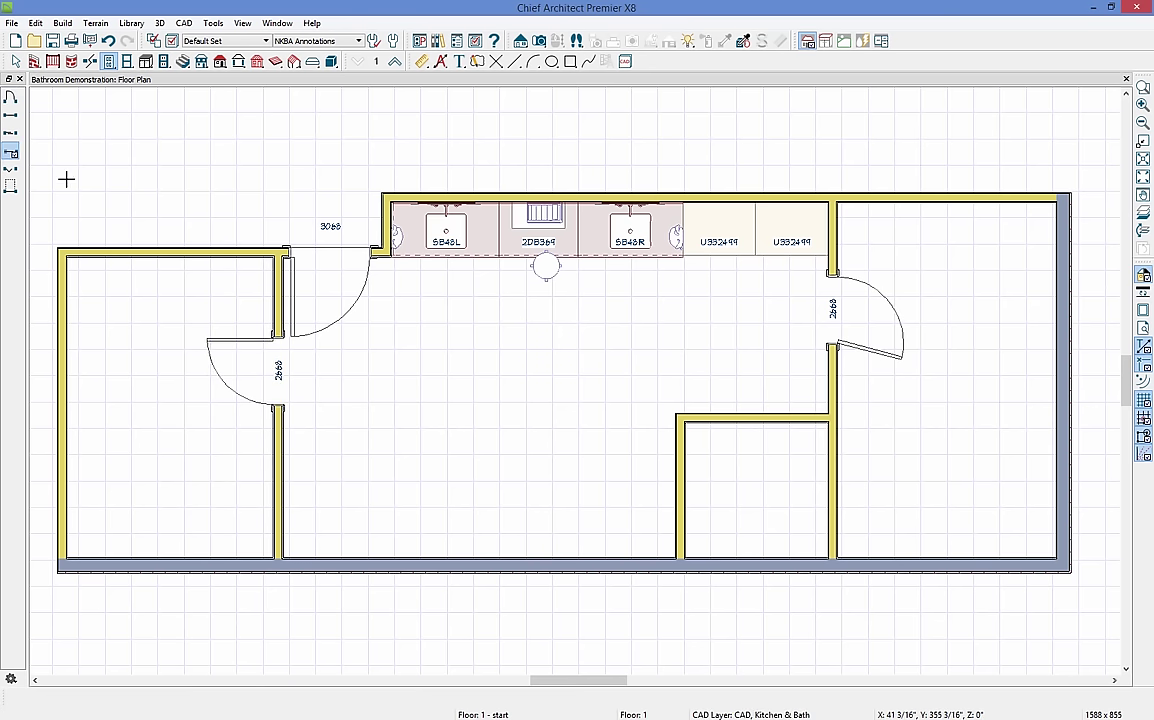
pyautogui.moveTo(804, 420); pyautogui.dragTo(695, 392)
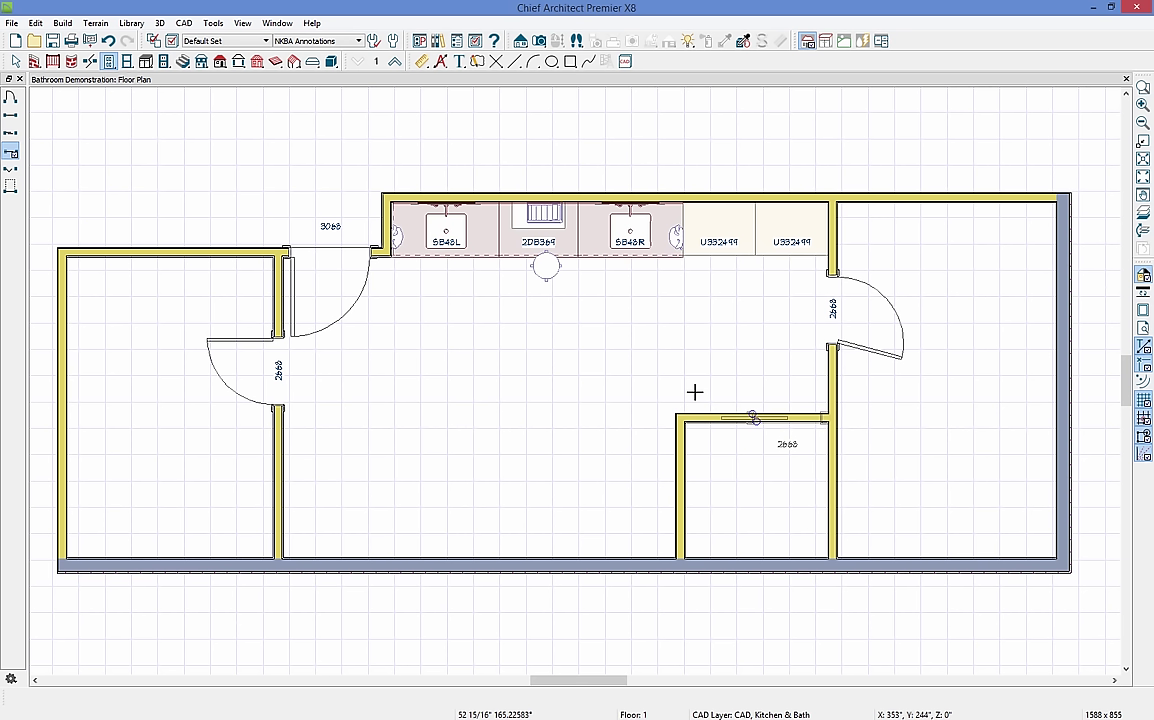
pyautogui.moveTo(695, 392); pyautogui.dragTo(695, 392)
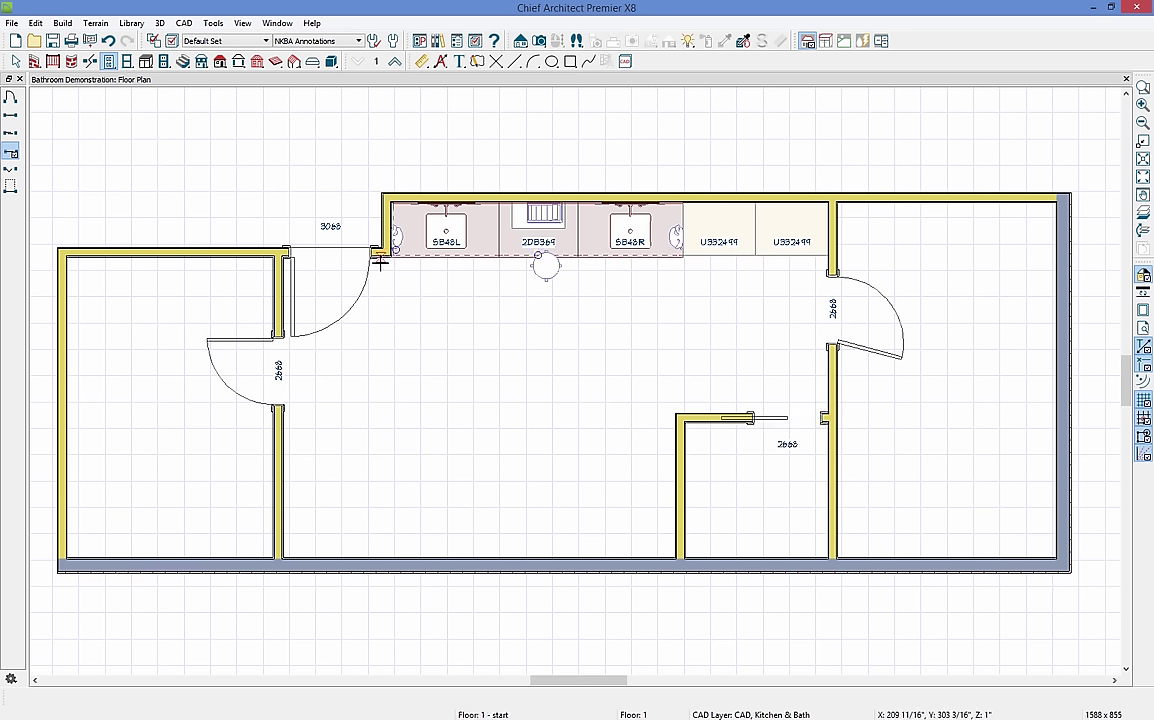
# - Place a window in the bathroom's lower exterior wall near the left room and stretch it to about 55" wide
pyautogui.click(127, 61)
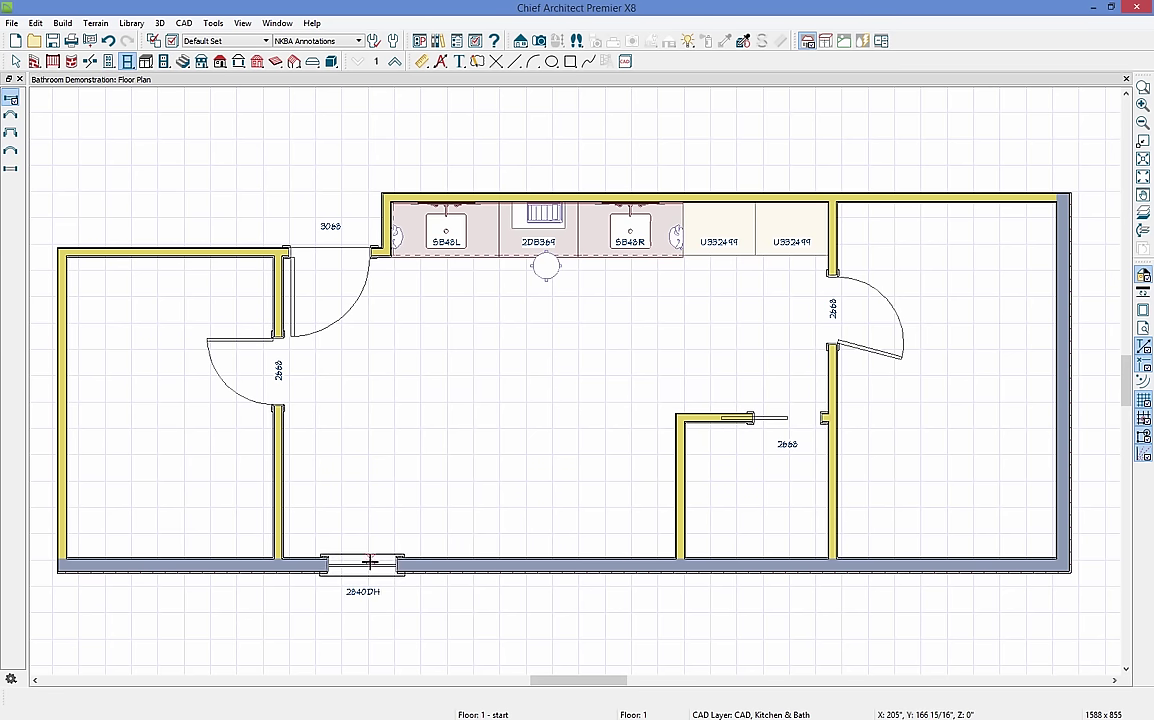
pyautogui.click(390, 570)
pyautogui.moveTo(396, 569); pyautogui.dragTo(453, 565)
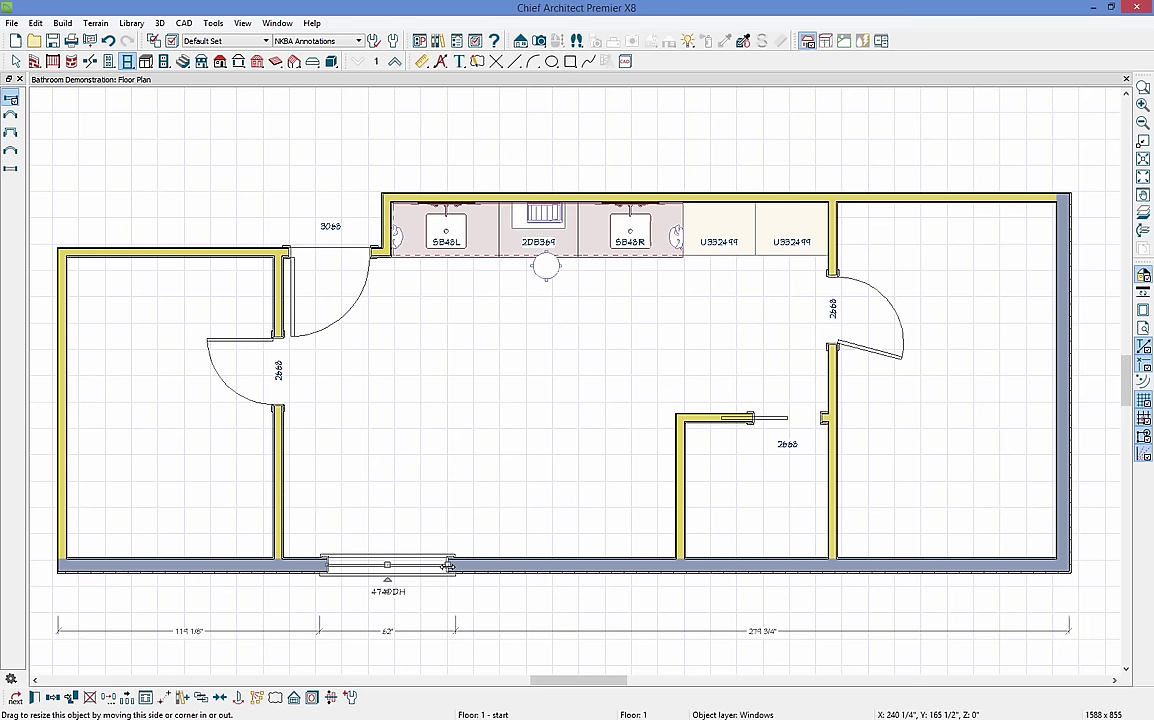
# - Make the exterior-wall window a 60" wide Left Sliding window and apply the window specification
pyautogui.click(35, 698)
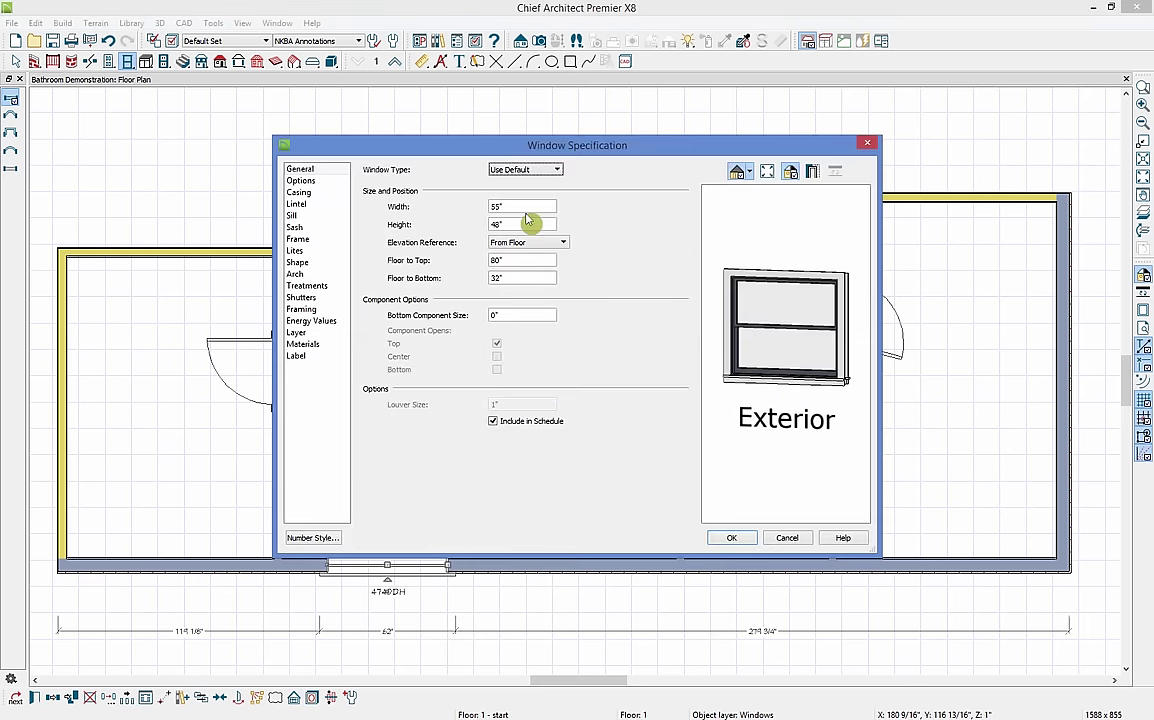
pyautogui.moveTo(523, 206); pyautogui.dragTo(488, 210)
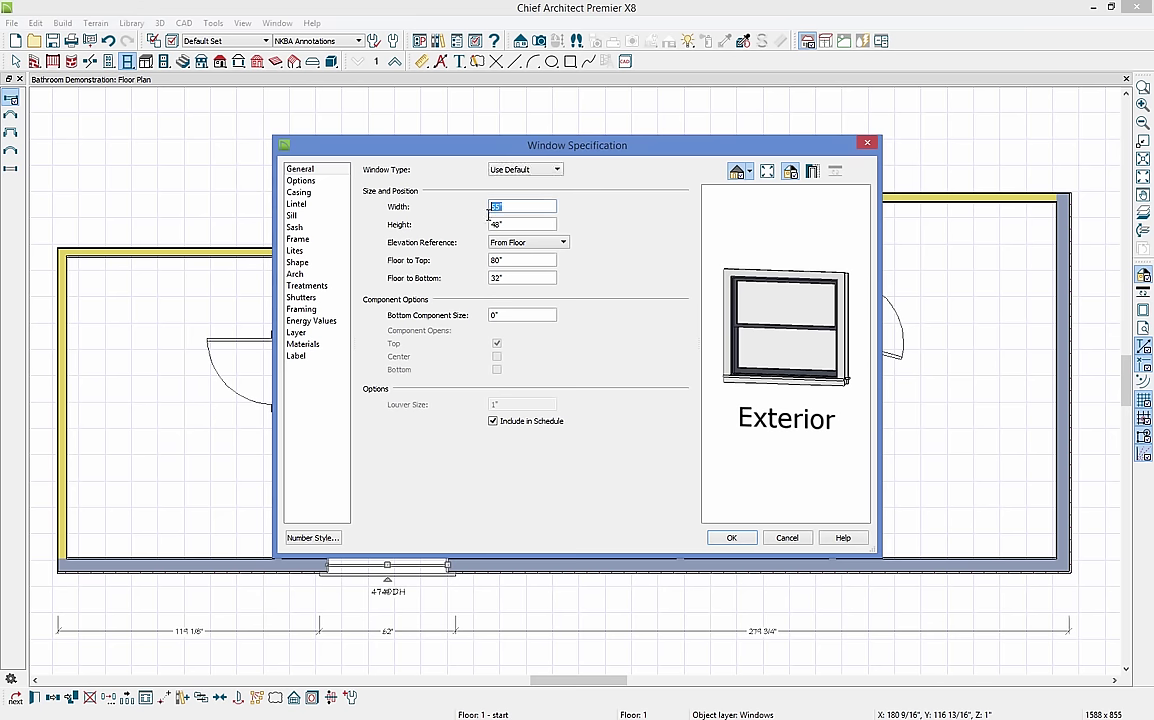
pyautogui.press('Tab')
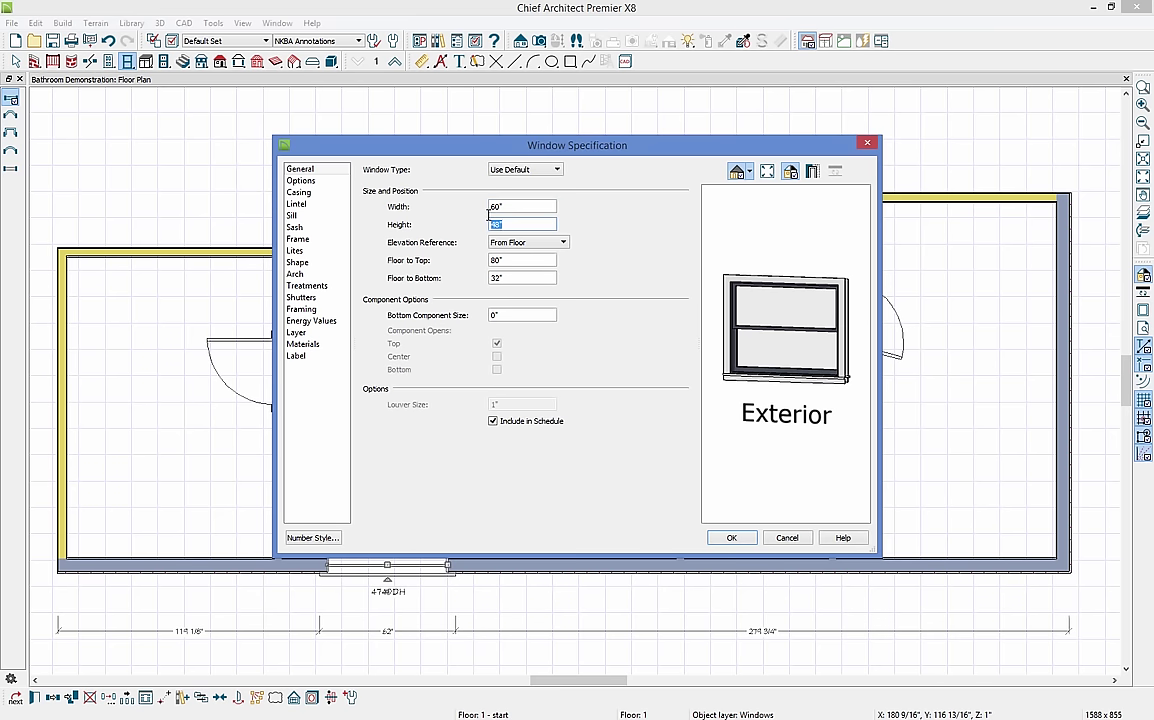
pyautogui.click(547, 171)
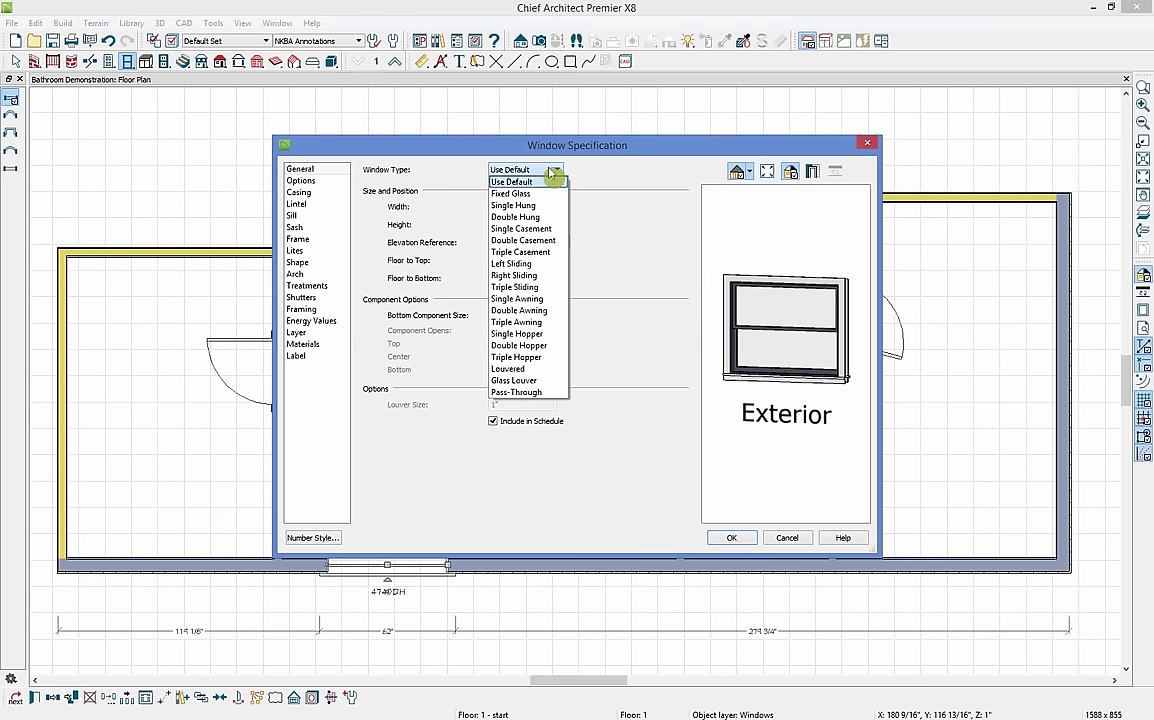
pyautogui.click(548, 264)
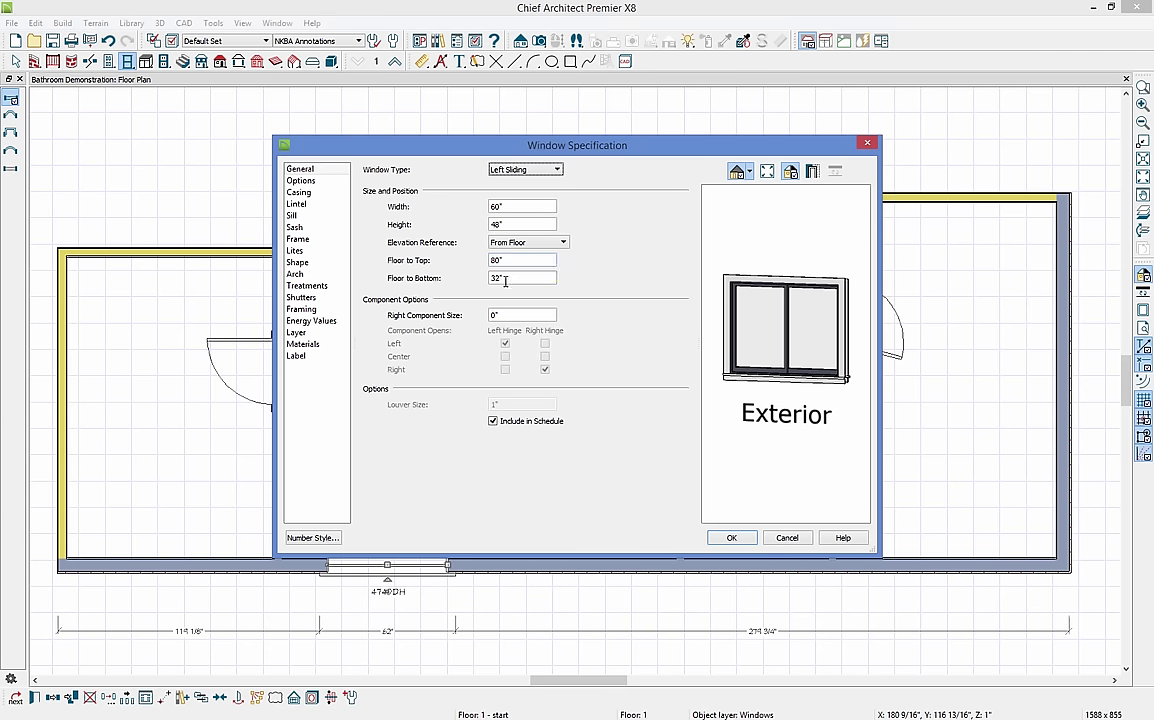
pyautogui.click(331, 180)
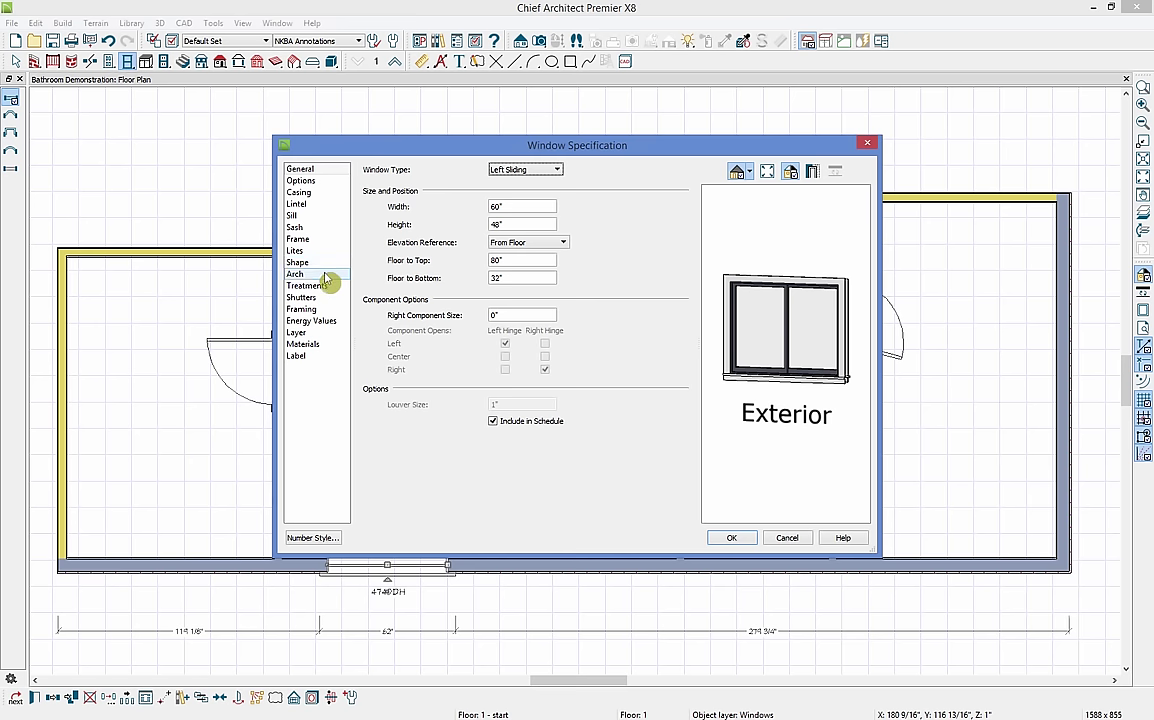
pyautogui.click(740, 537)
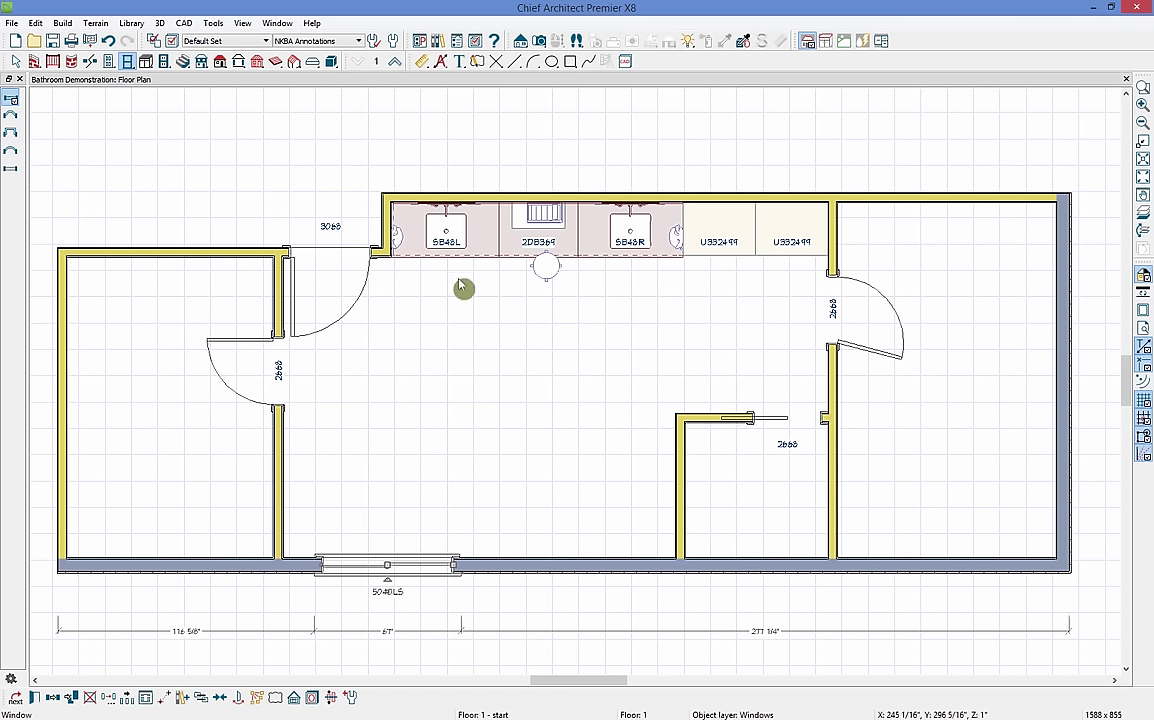
# - Create a full camera view from the left vanity toward the small enclosed room and show it side by side with the floor plan
pyautogui.click(541, 42)
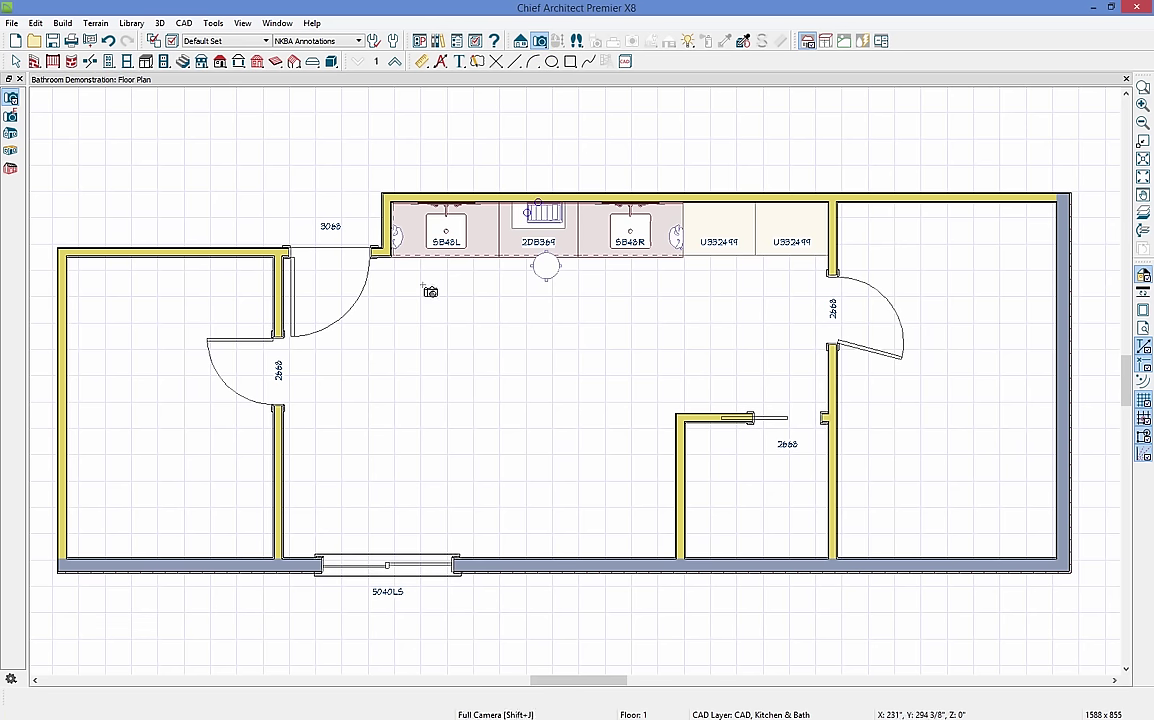
pyautogui.moveTo(421, 295); pyautogui.dragTo(480, 379)
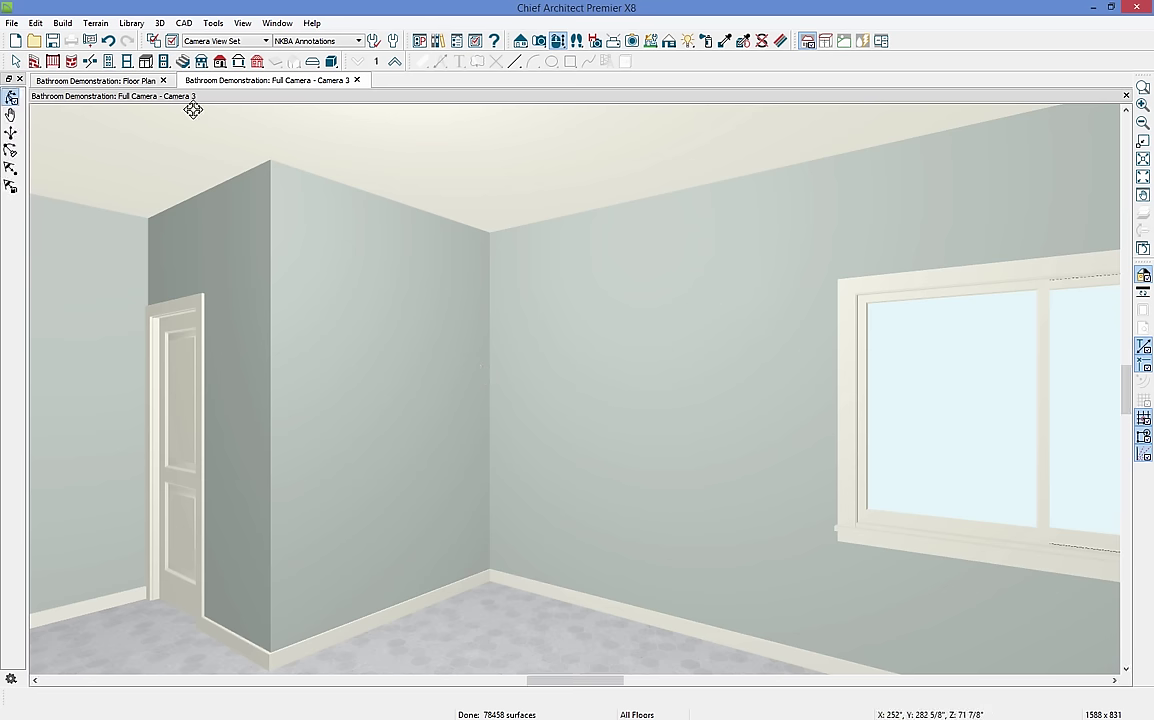
pyautogui.moveTo(141, 86); pyautogui.dragTo(118, 130)
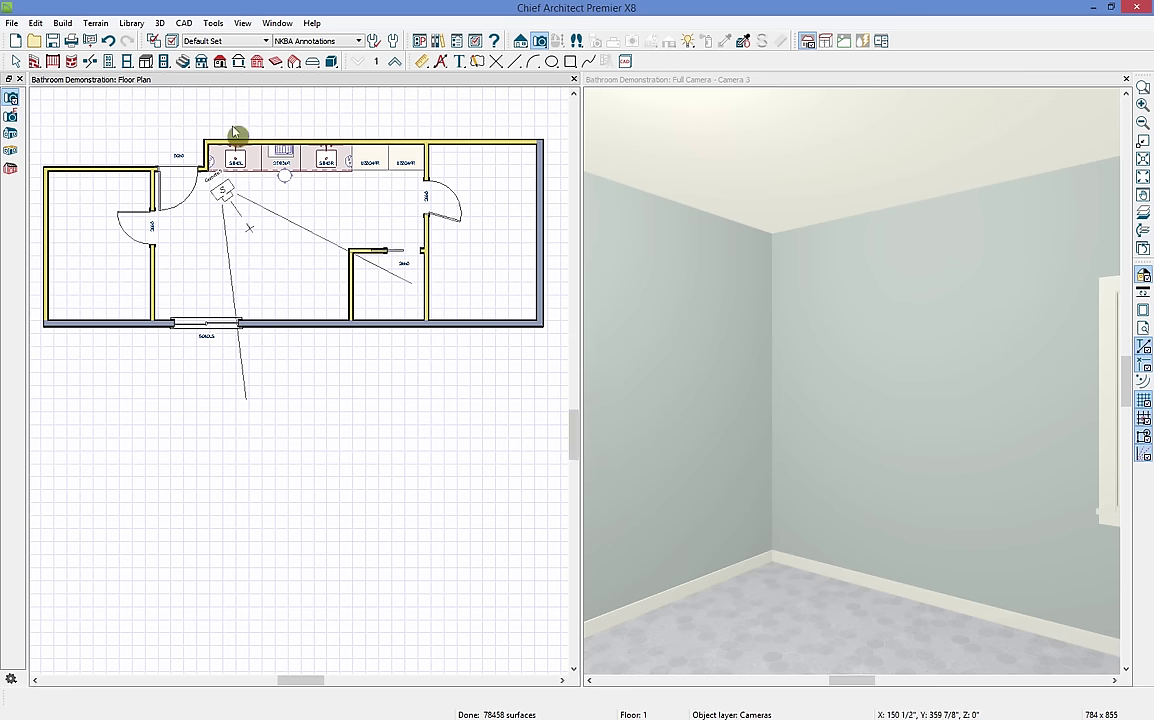
pyautogui.scroll(5, 283, 240)
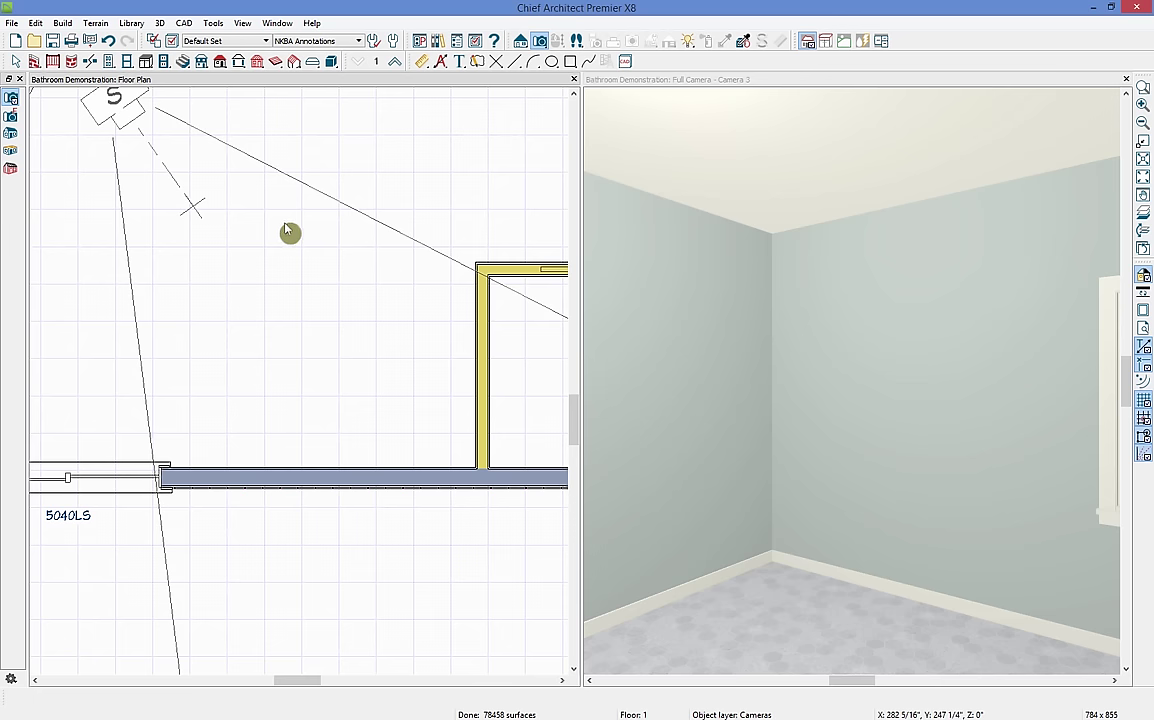
pyautogui.scroll(2, 314, 265)
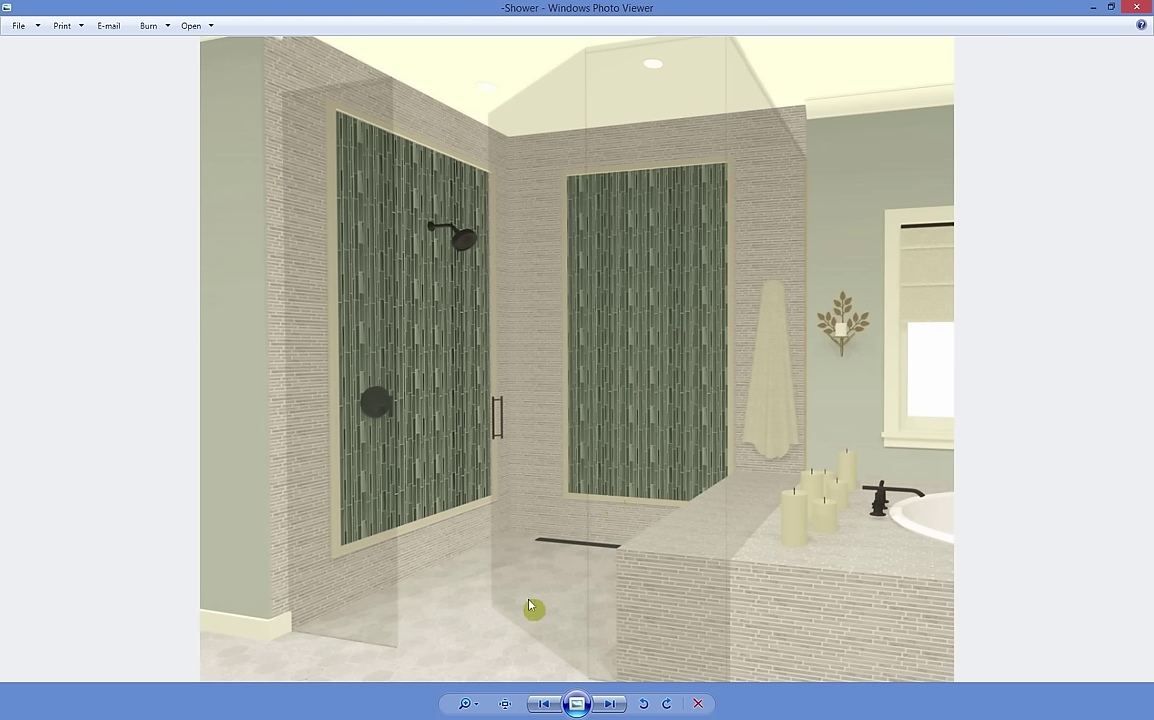
# - Put away the shower reference photo and draw two half-walls enclosing a shower area about 77" by 62 1/2" beside the small room
pyautogui.click(1093, 7)
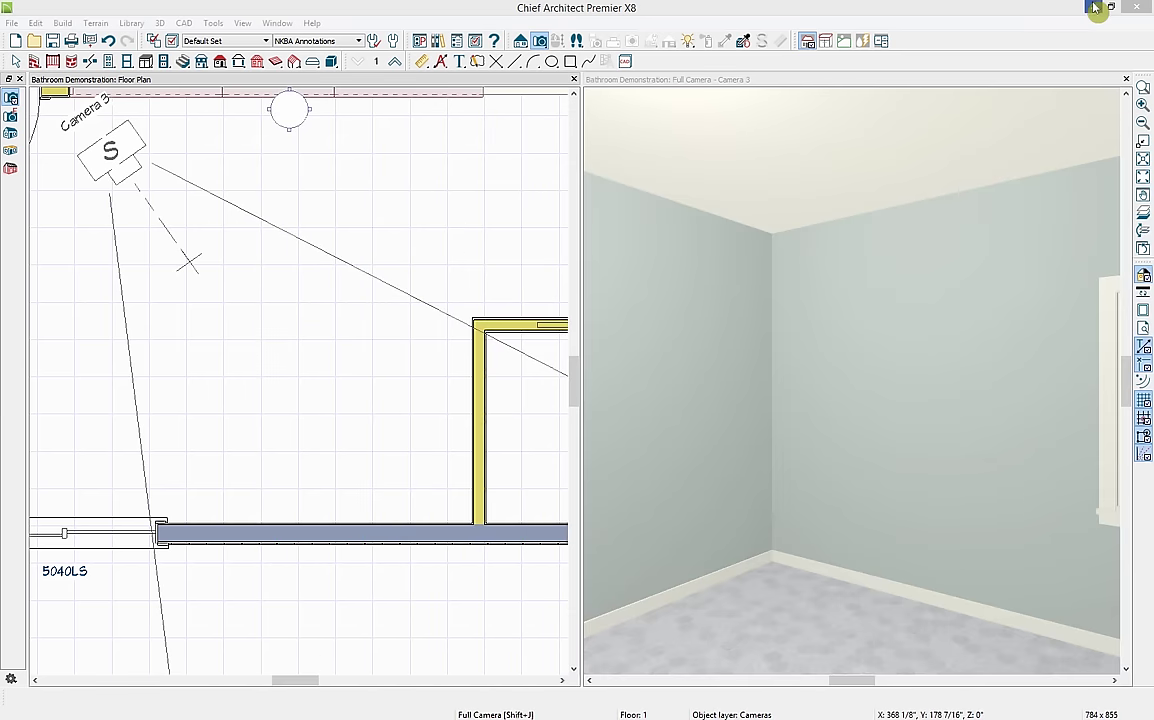
pyautogui.click(340, 88)
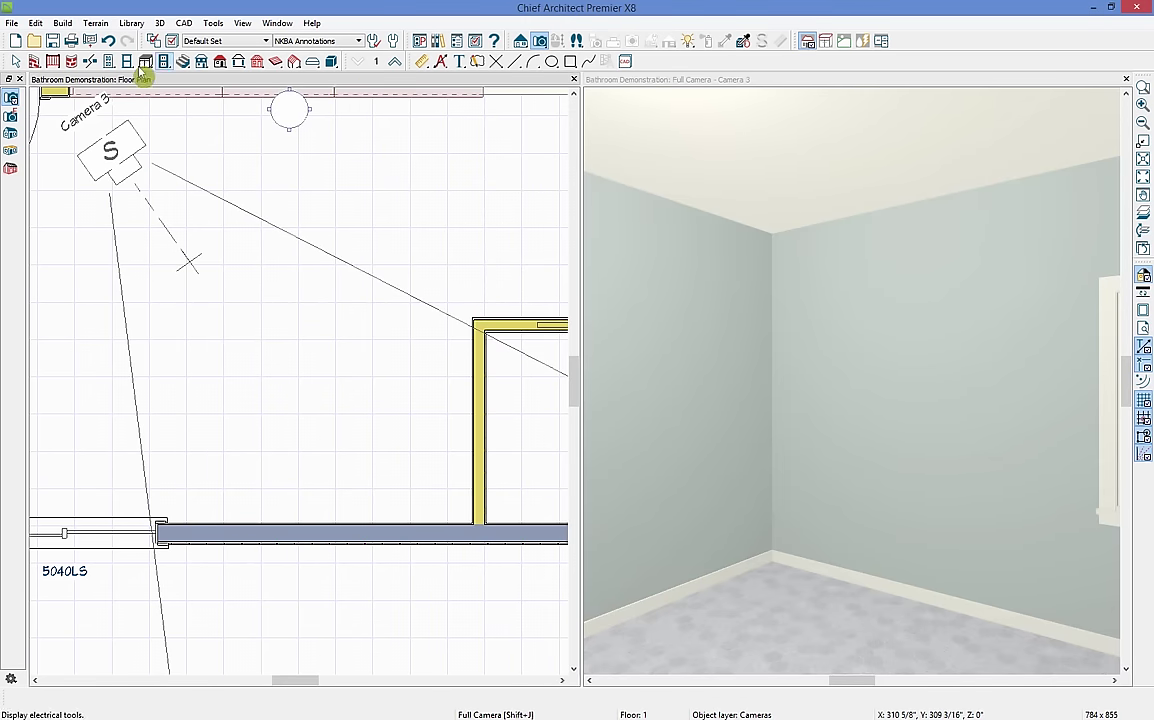
pyautogui.click(34, 61)
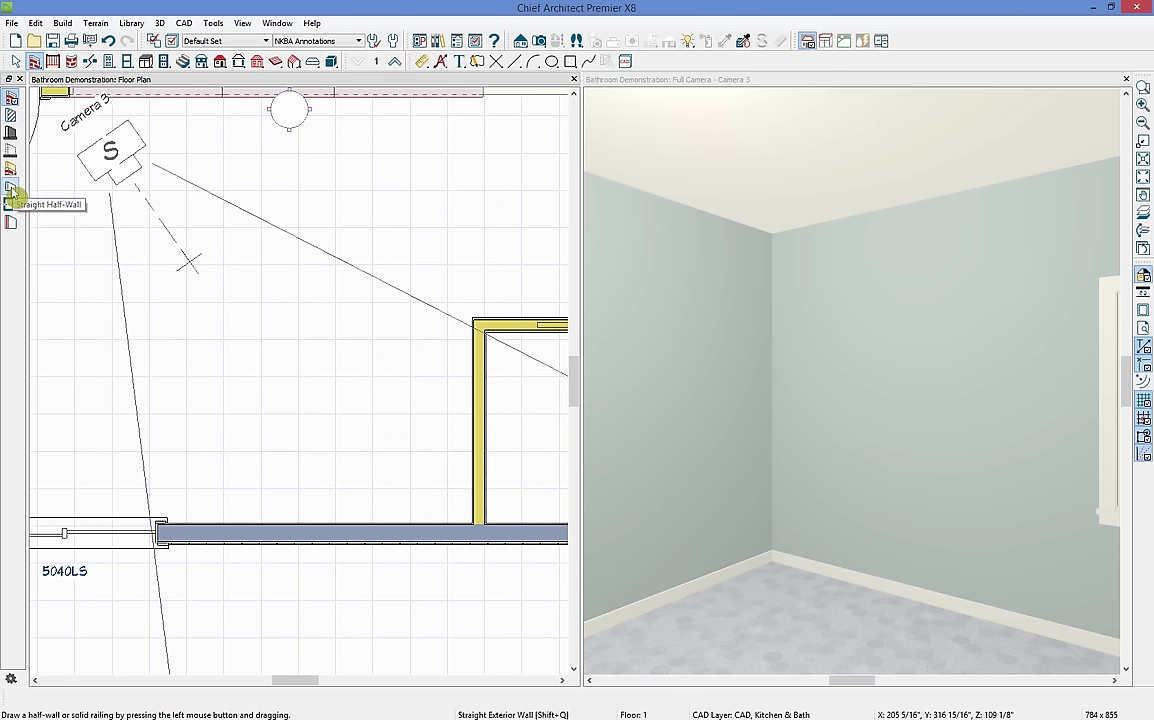
pyautogui.click(11, 189)
pyautogui.moveTo(473, 324); pyautogui.dragTo(242, 527)
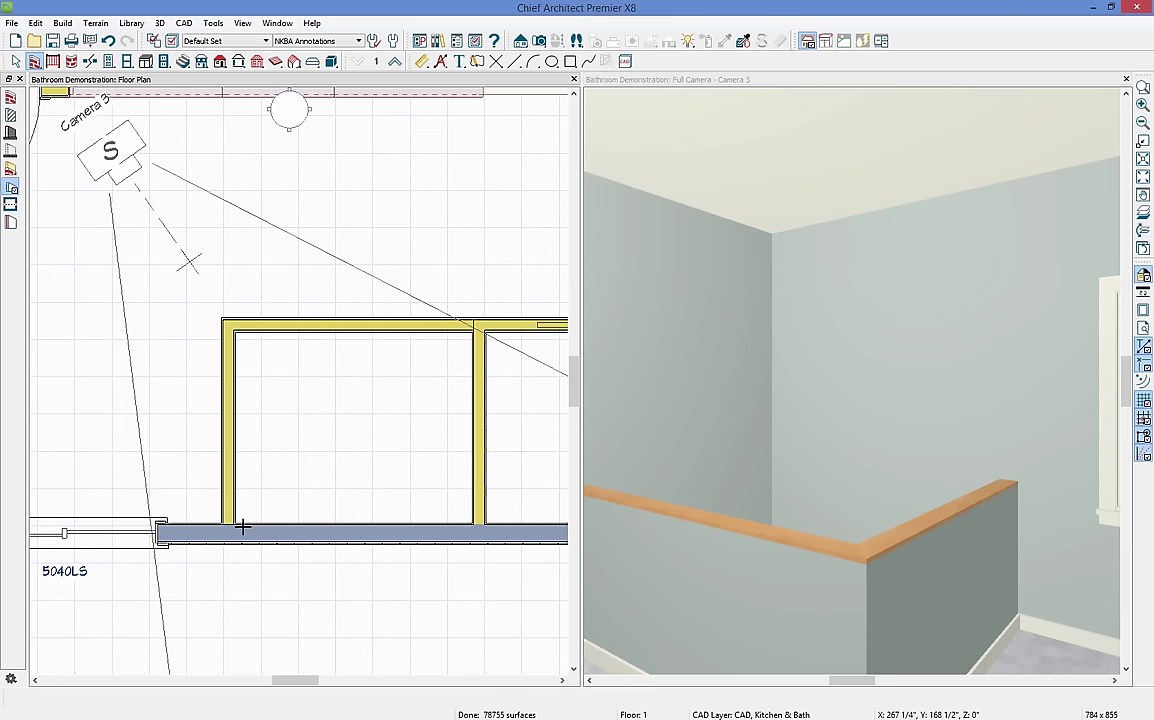
# - Change the wall type of both shower half-walls to Glass Shower and review that wall type's layer definition
pyautogui.click(233, 449)
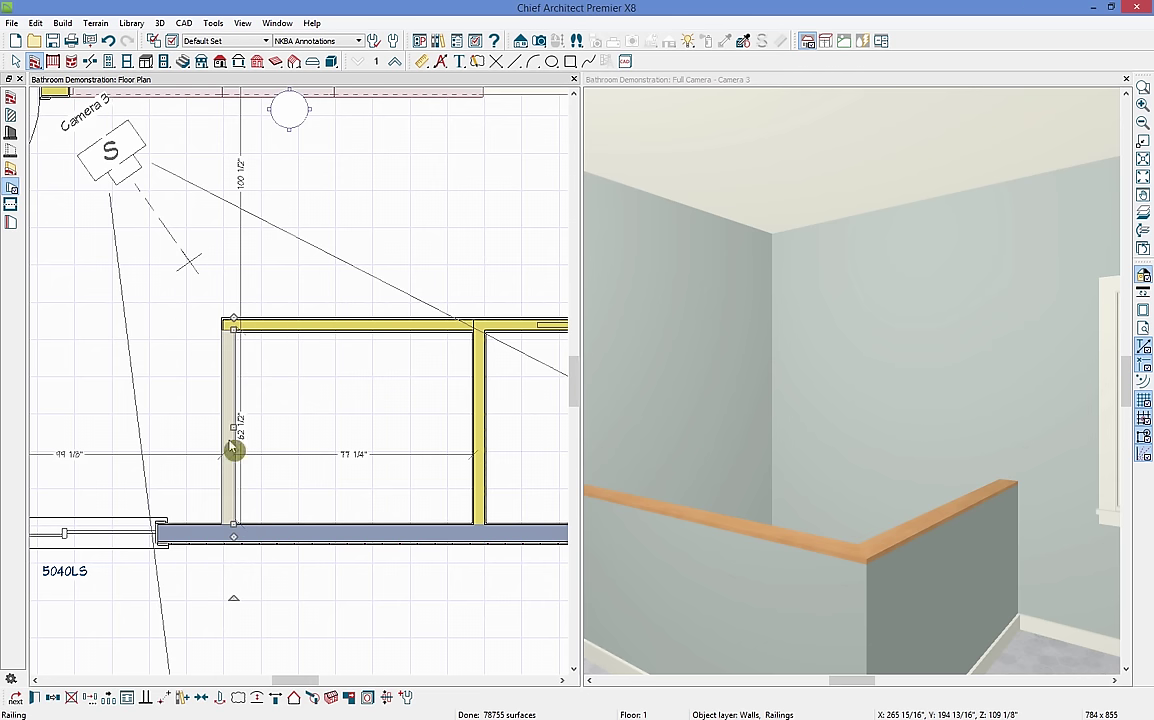
pyautogui.click(311, 326)
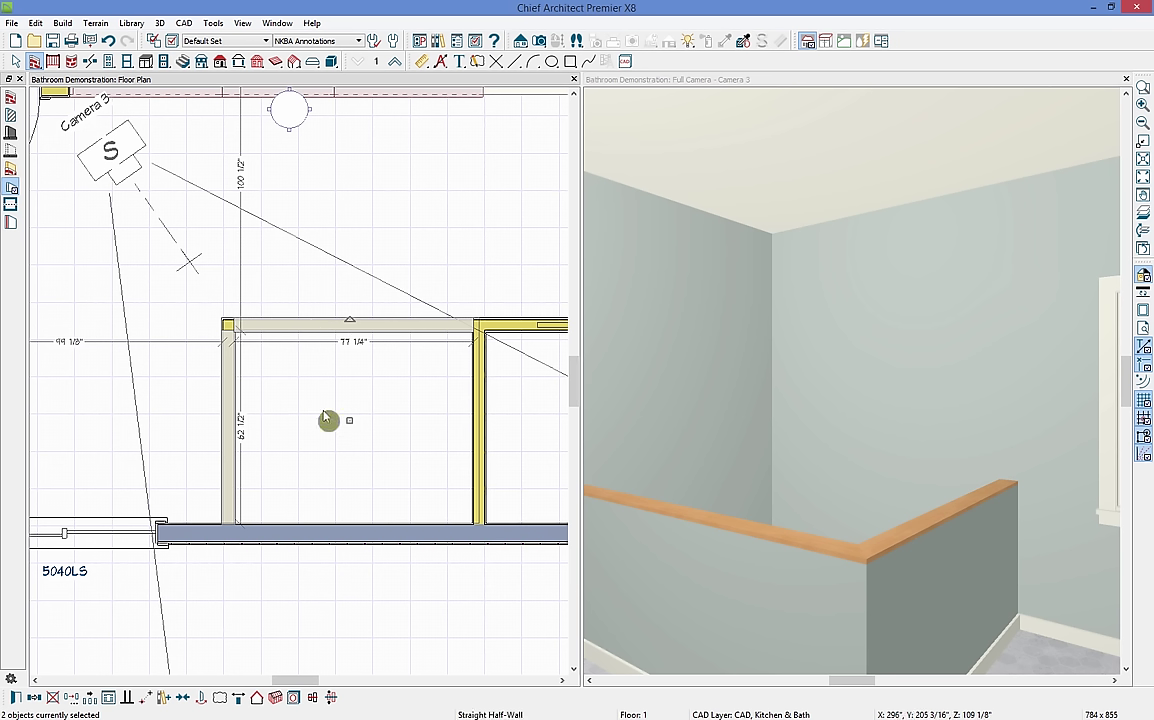
pyautogui.click(15, 698)
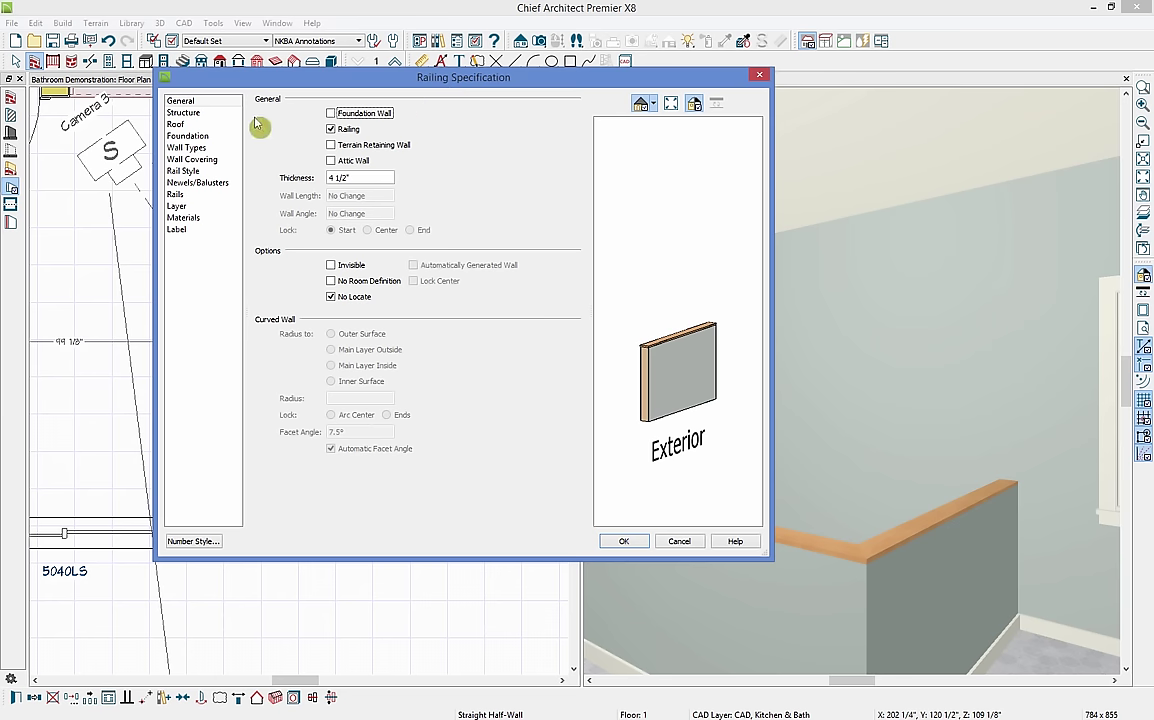
pyautogui.click(186, 148)
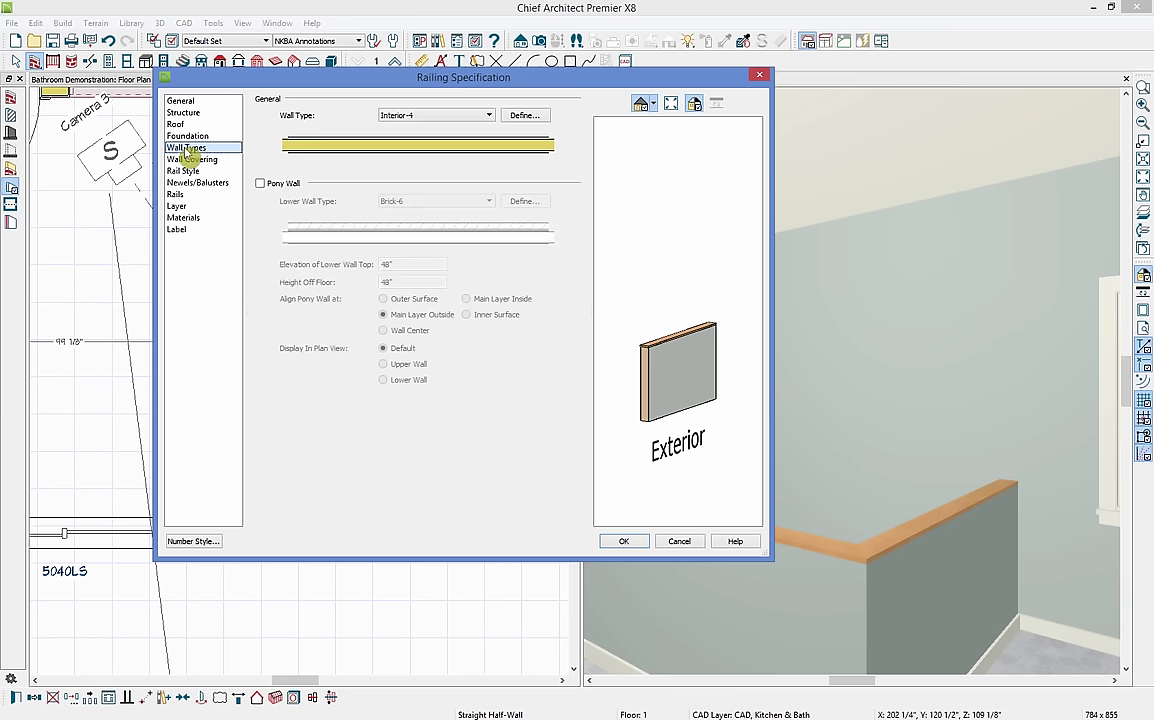
pyautogui.click(413, 118)
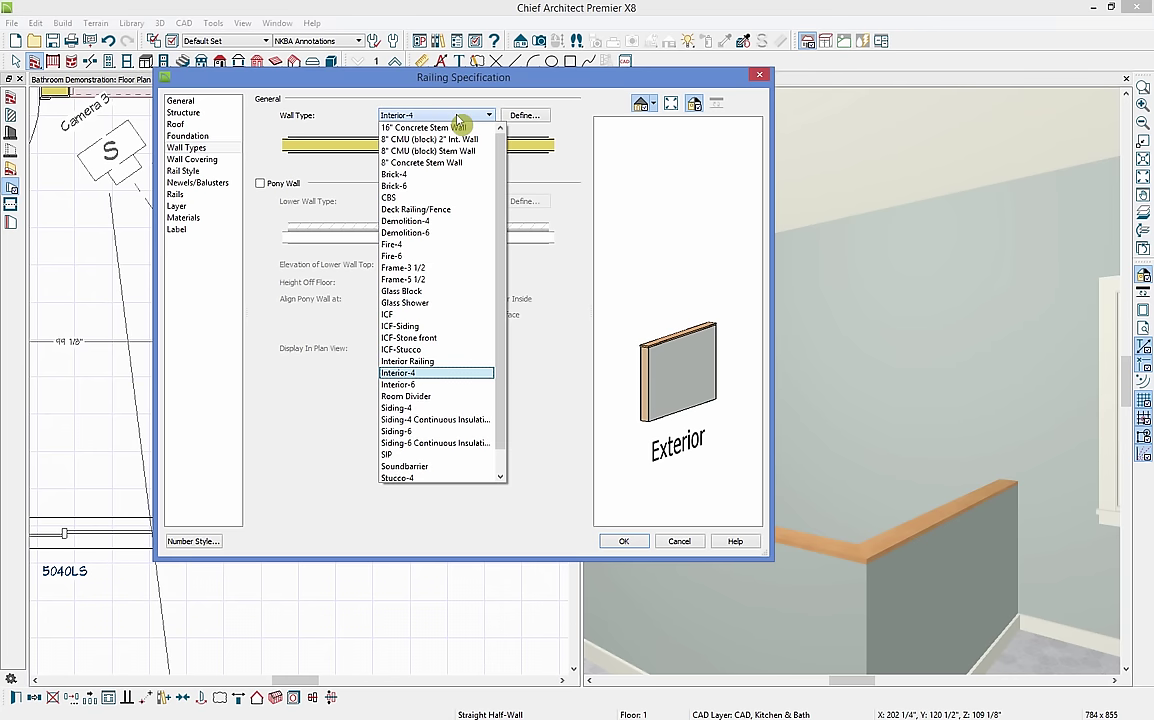
pyautogui.click(400, 303)
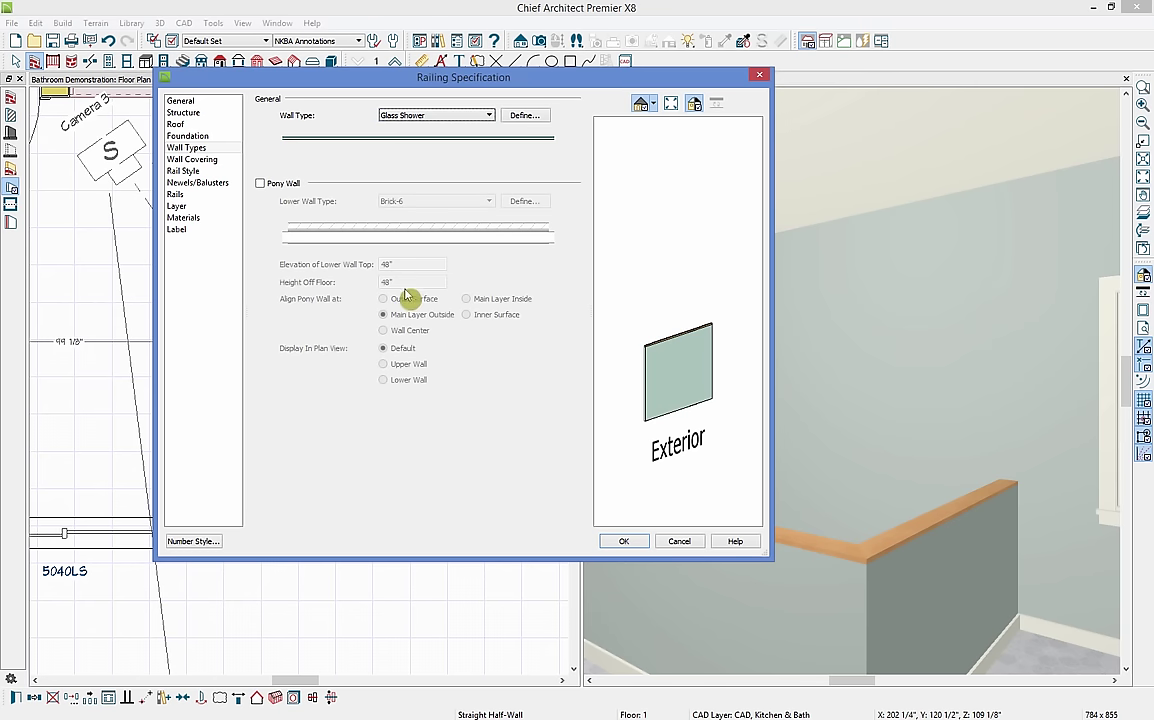
pyautogui.click(535, 118)
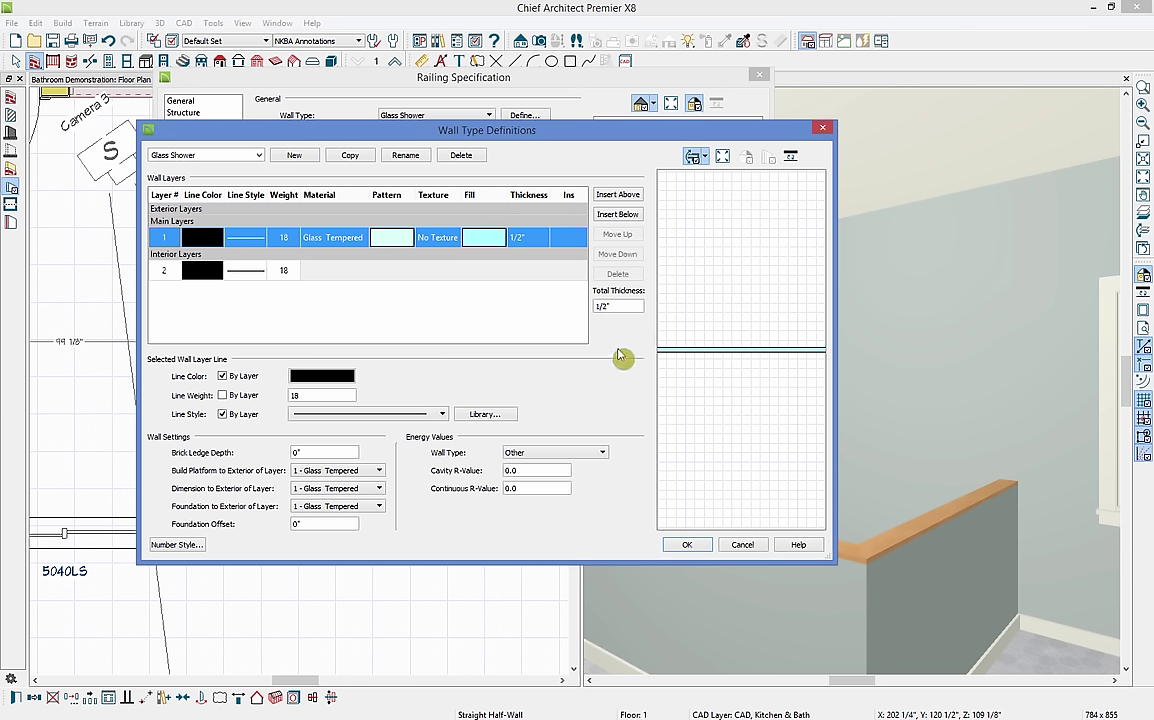
pyautogui.click(697, 548)
# - Set the railing height of both glass shower walls to 96" and inspect their top rail in the preview
pyautogui.click(196, 160)
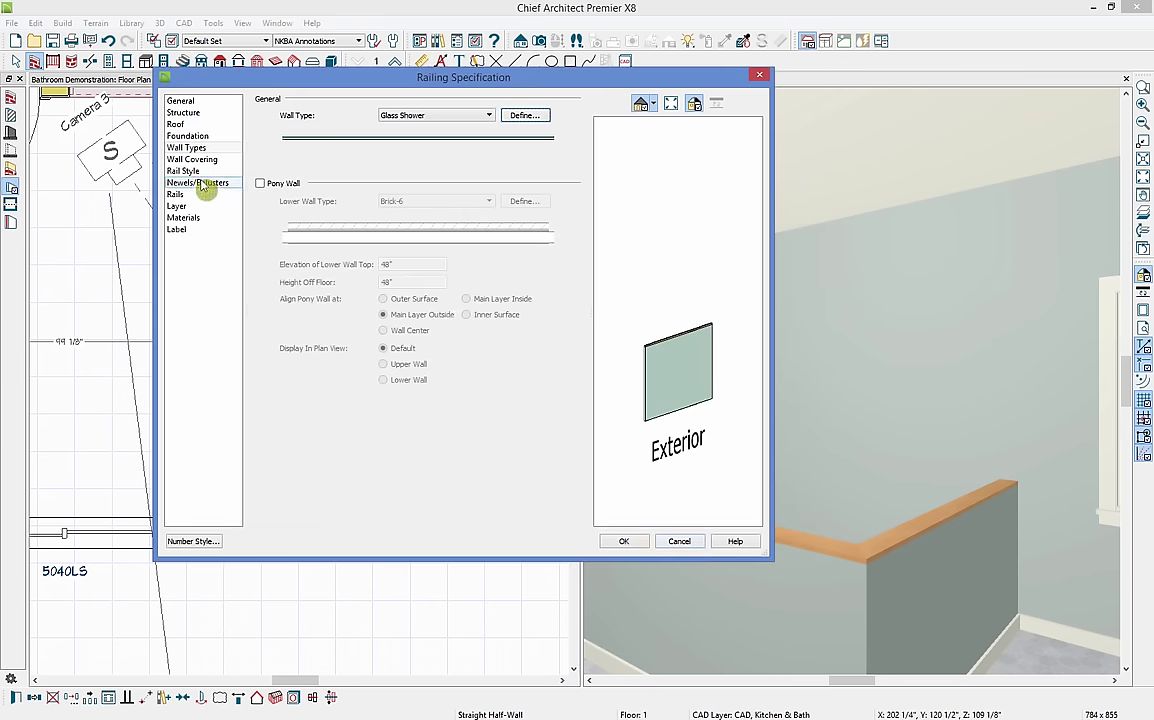
pyautogui.click(209, 186)
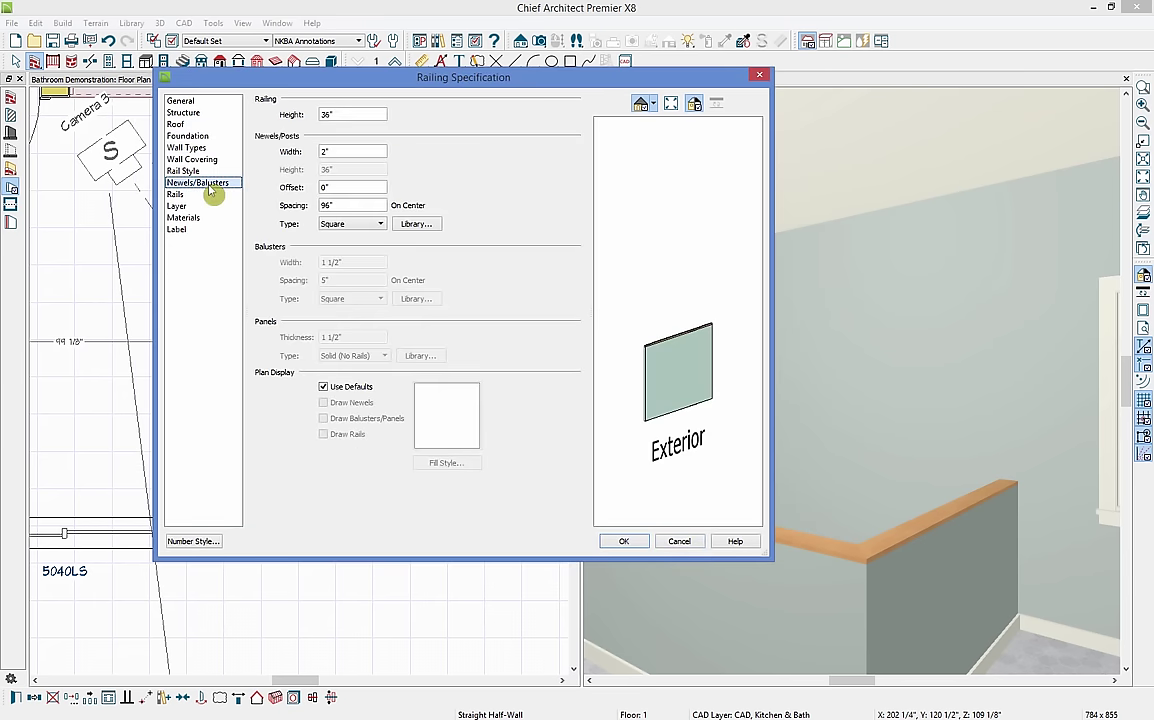
pyautogui.moveTo(343, 116); pyautogui.dragTo(297, 116)
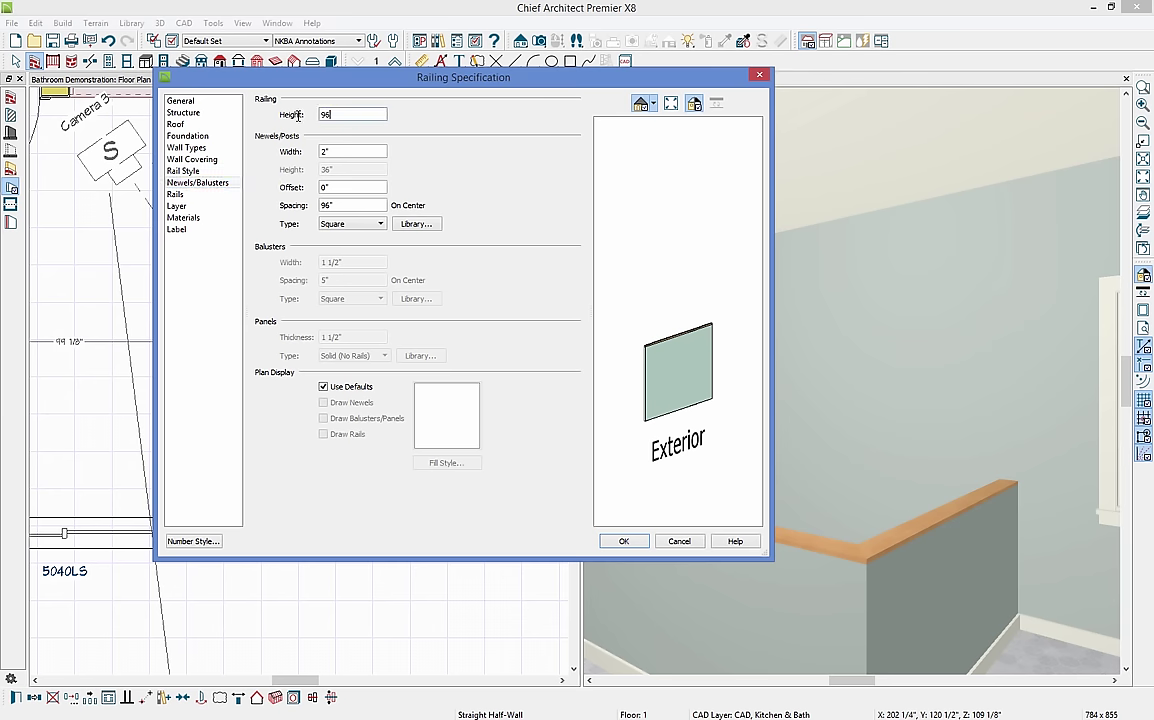
pyautogui.write('96')
pyautogui.click(345, 150)
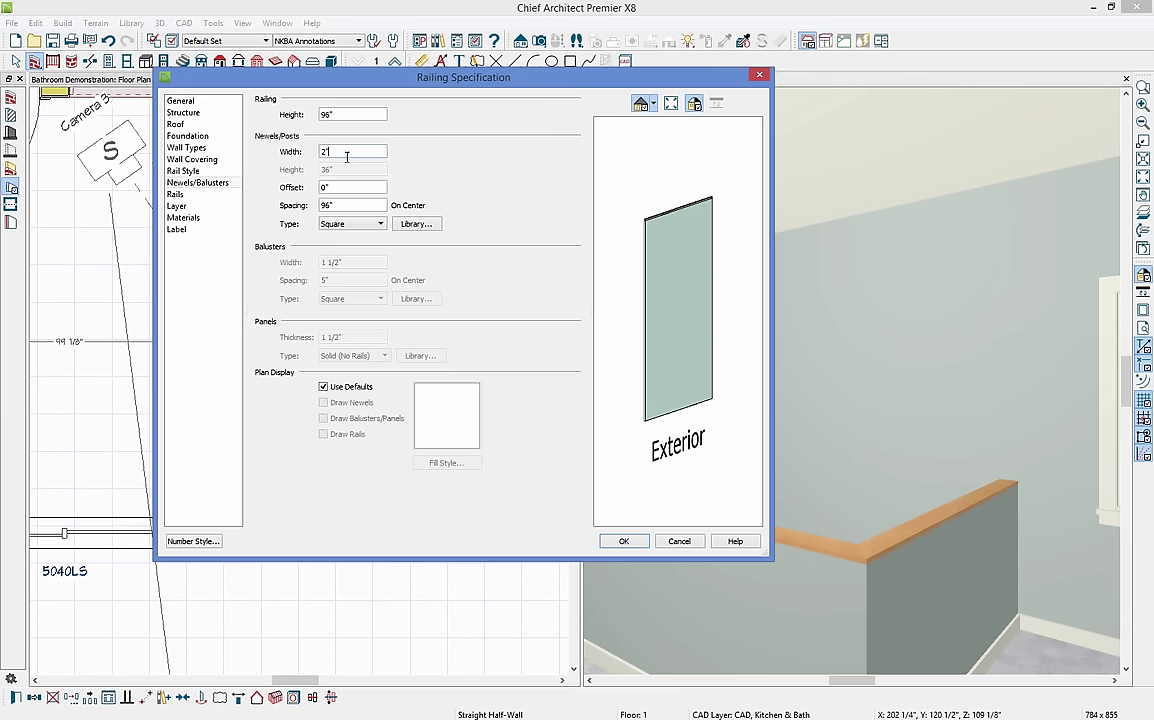
pyautogui.moveTo(662, 247); pyautogui.dragTo(631, 211)
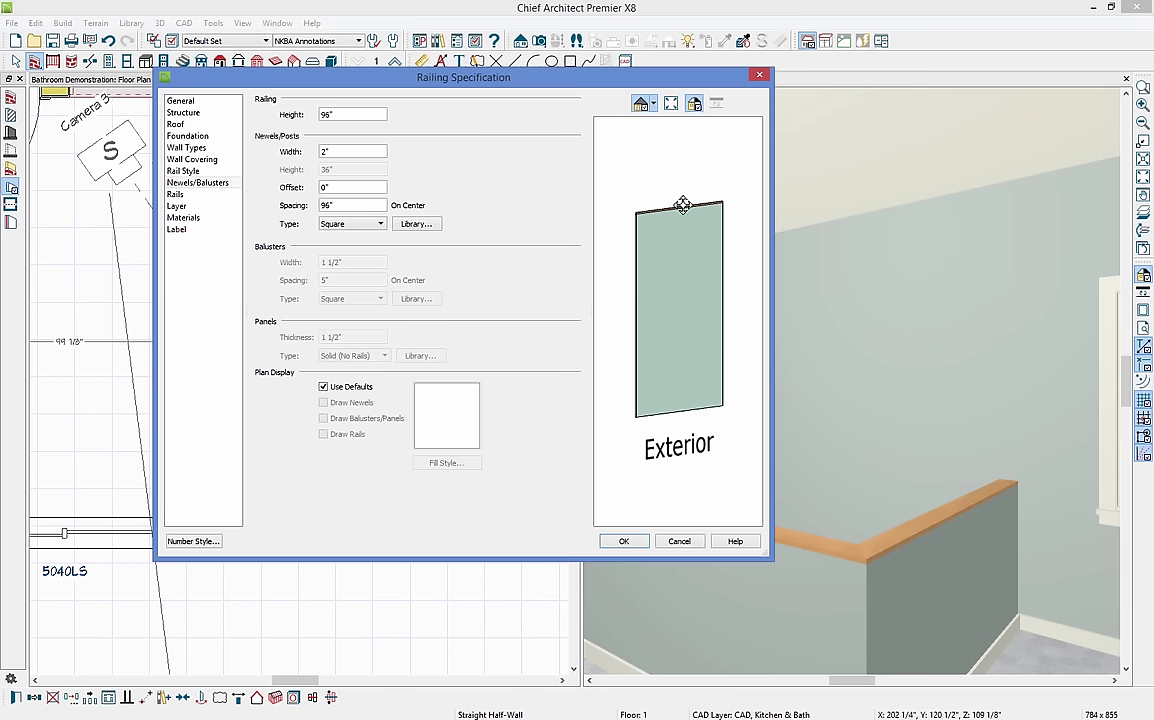
# - Change the rail material of both glass shower walls to the plan material Glass Tempered and apply the railing settings
pyautogui.click(188, 218)
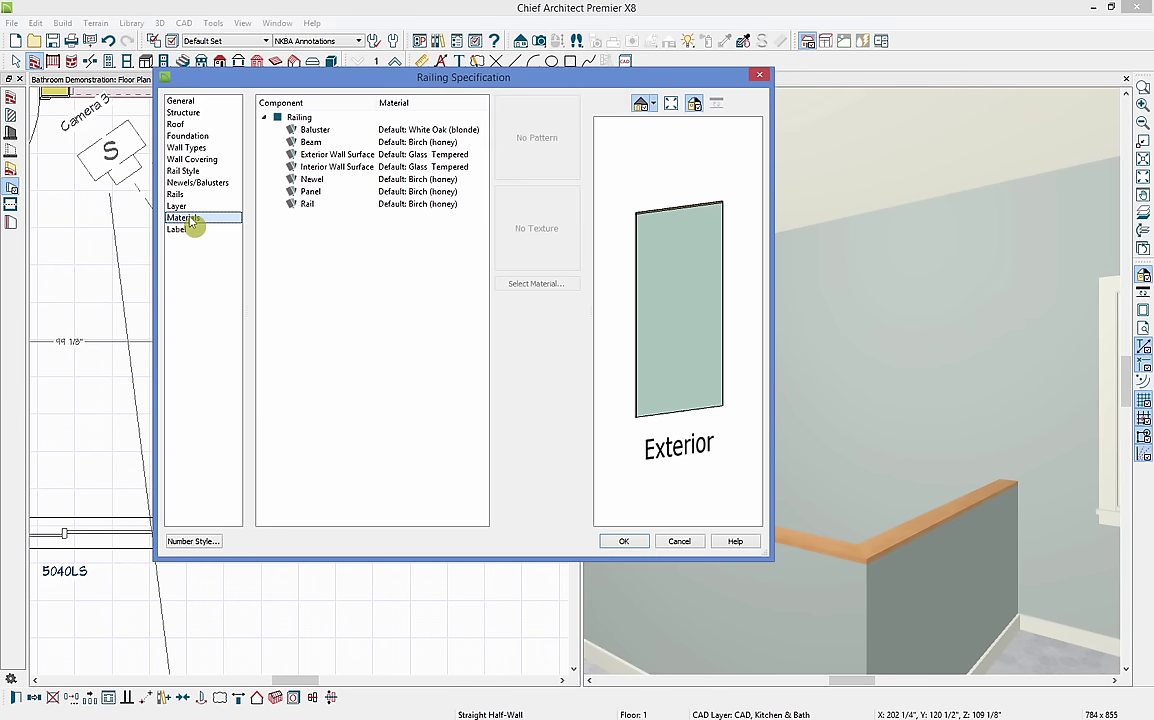
pyautogui.click(308, 205)
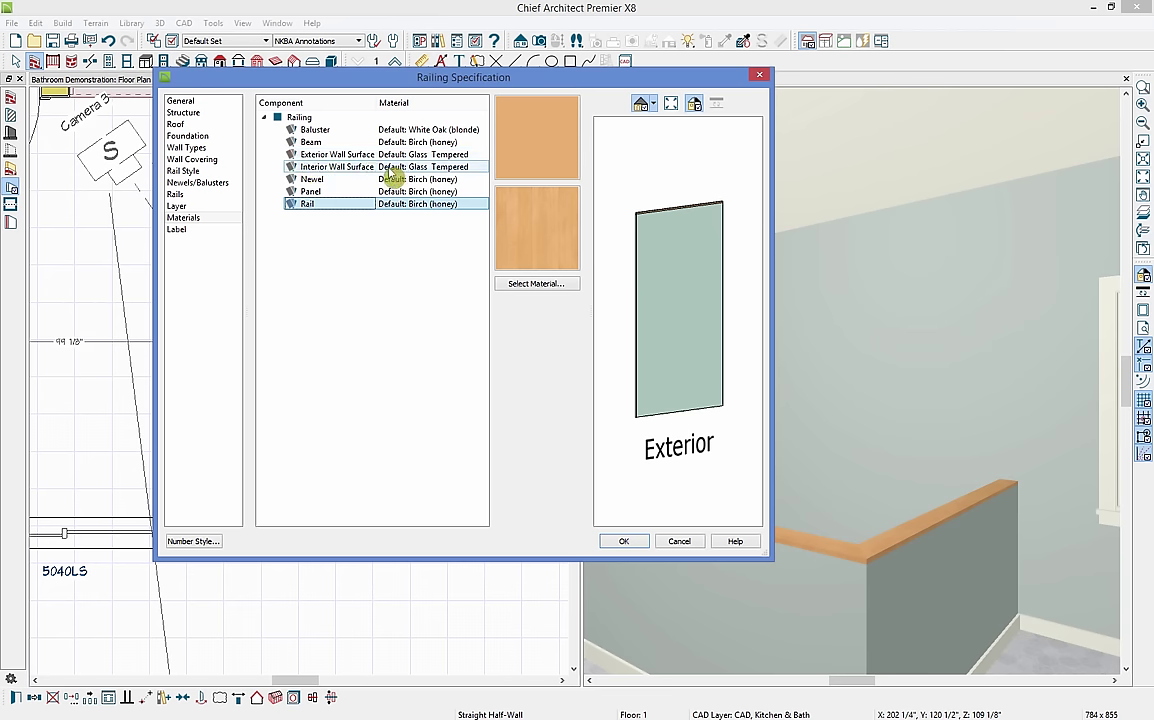
pyautogui.click(537, 285)
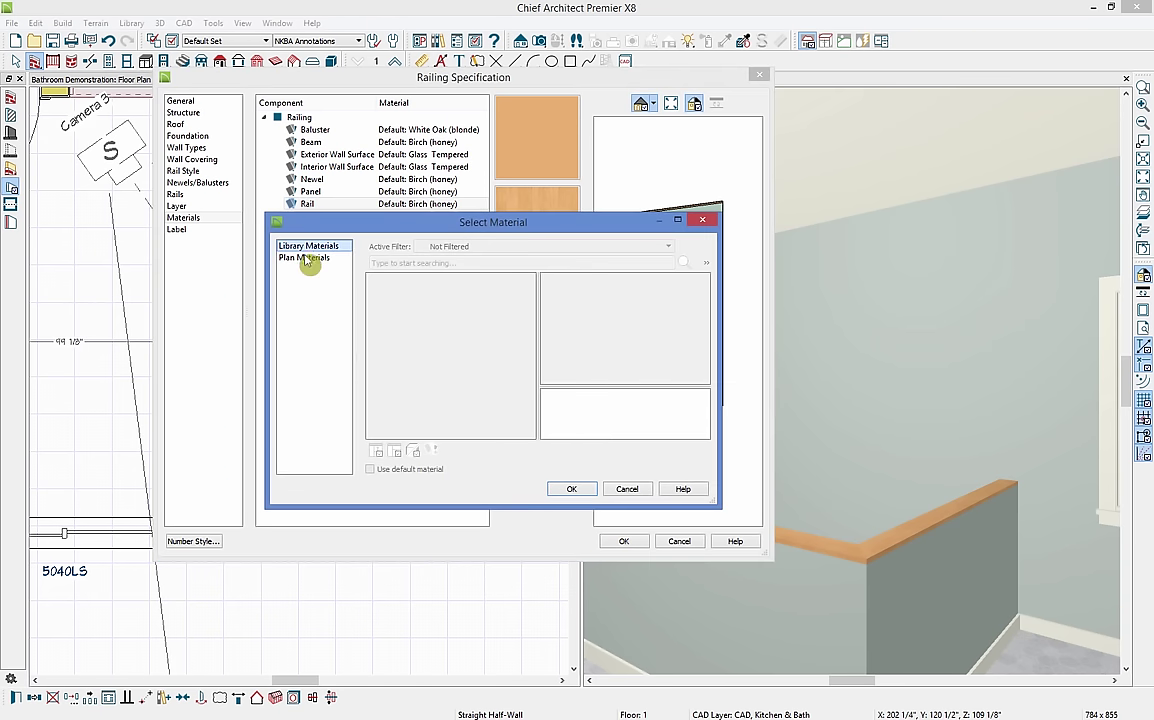
pyautogui.click(304, 257)
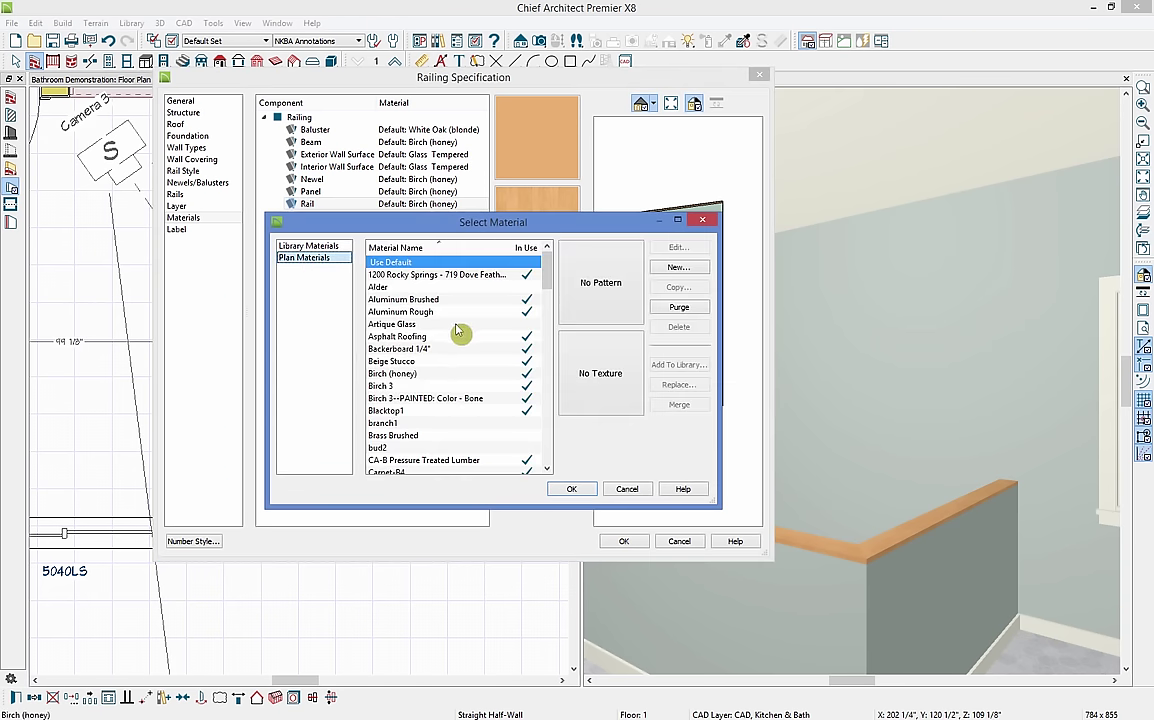
pyautogui.scroll(-15, 456, 340)
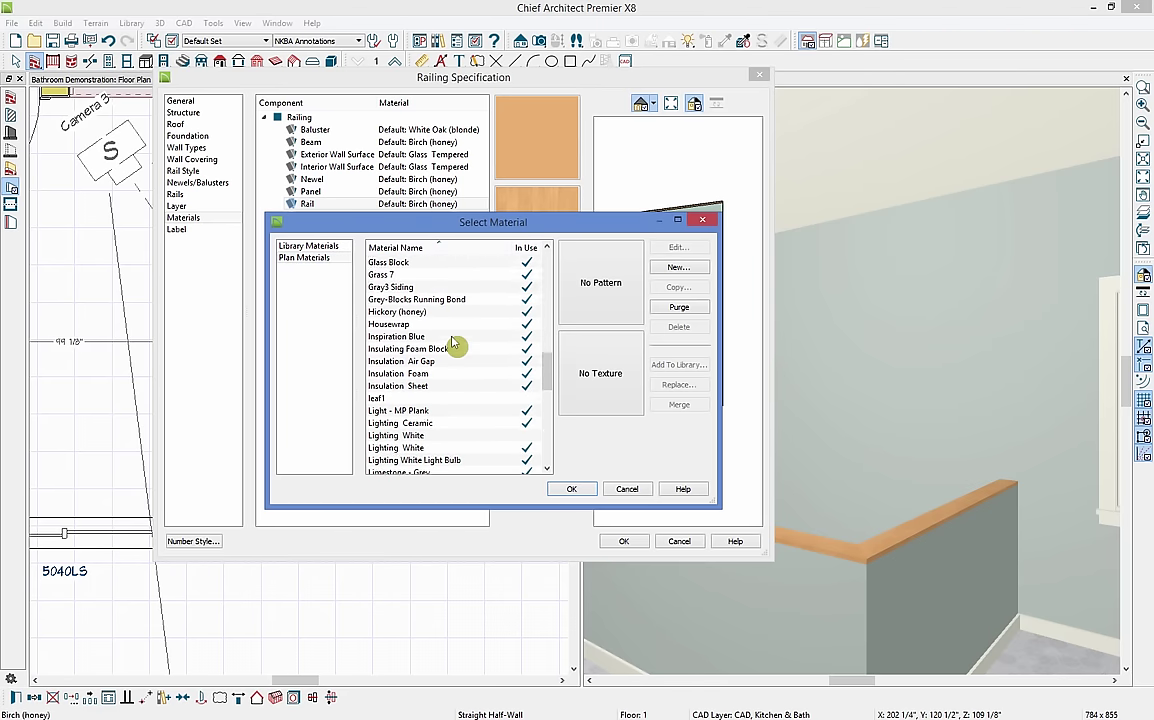
pyautogui.scroll(1, 400, 310)
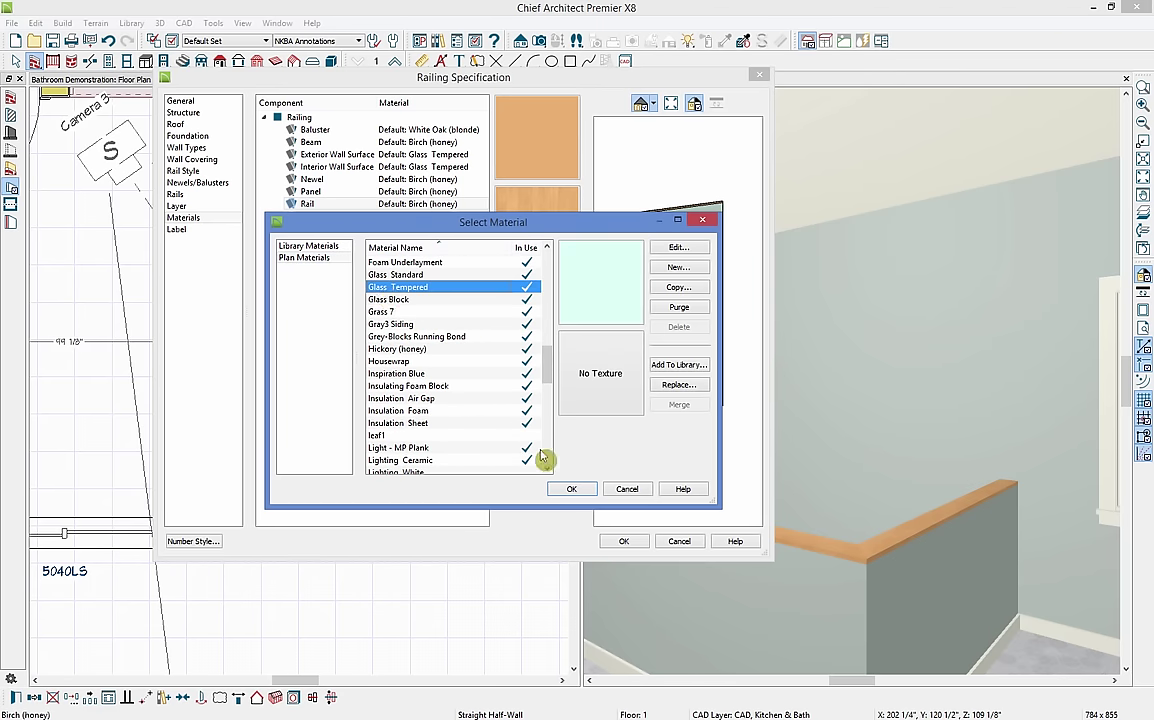
pyautogui.click(571, 488)
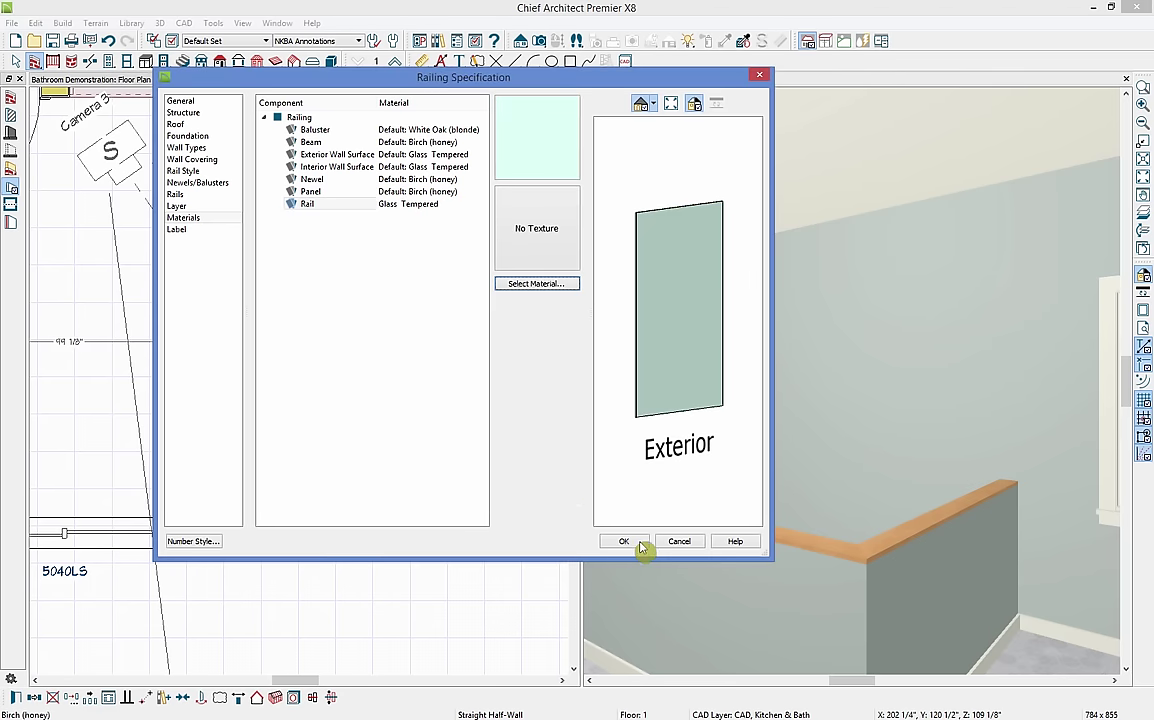
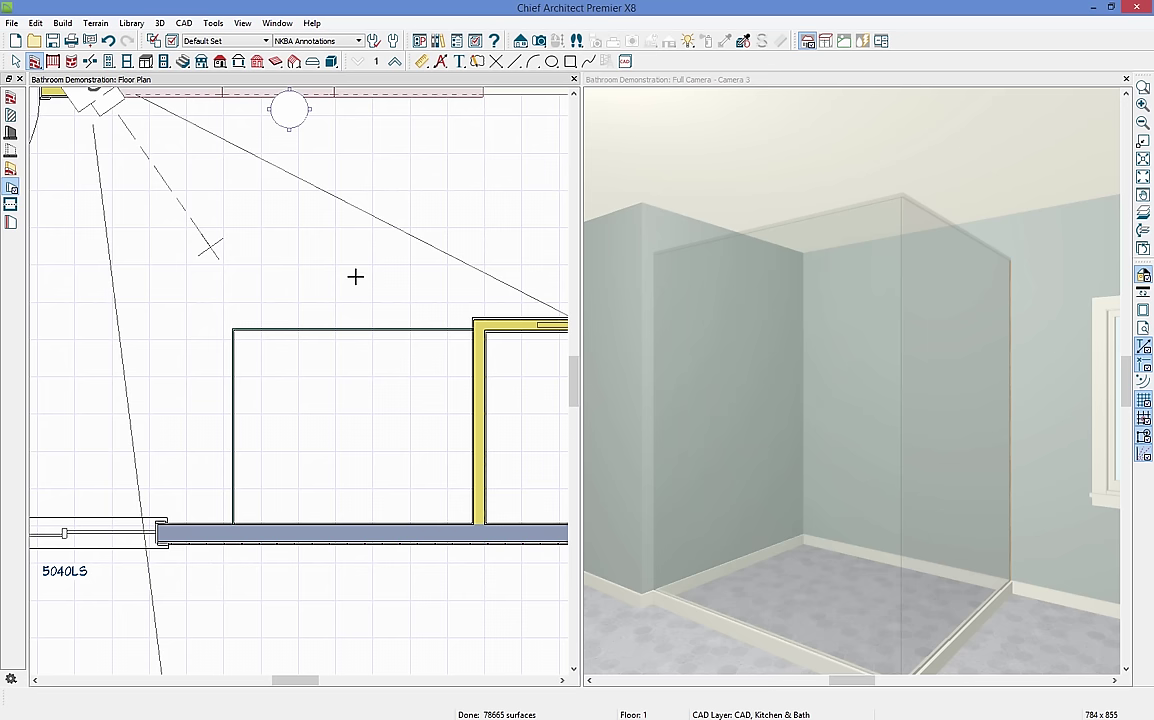
# - Convert the main bathroom's Default Base Molding into a room molding polyline at a height of 0"
pyautogui.click(355, 276)
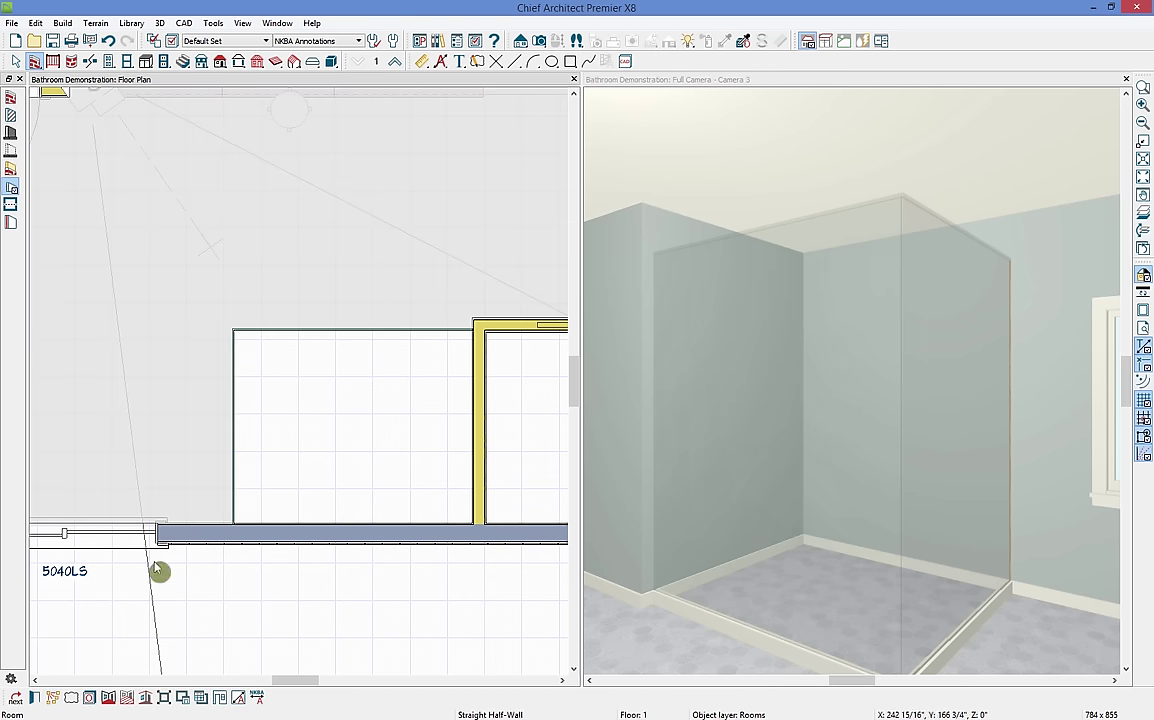
pyautogui.click(148, 699)
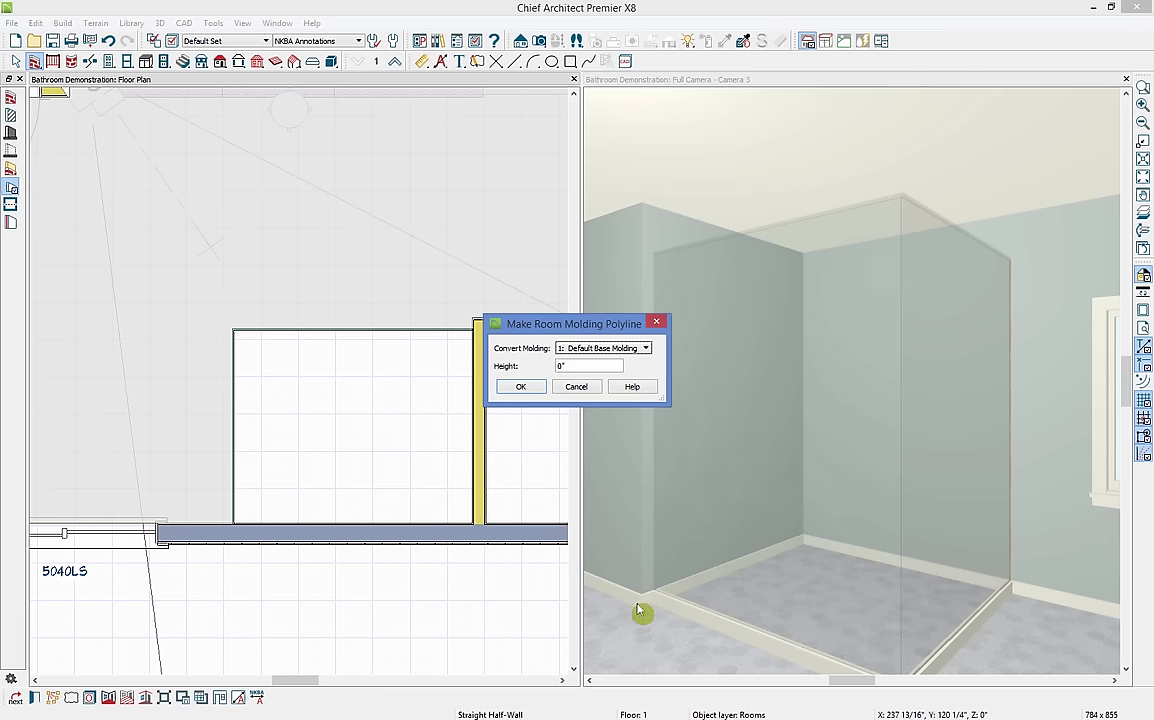
pyautogui.click(519, 388)
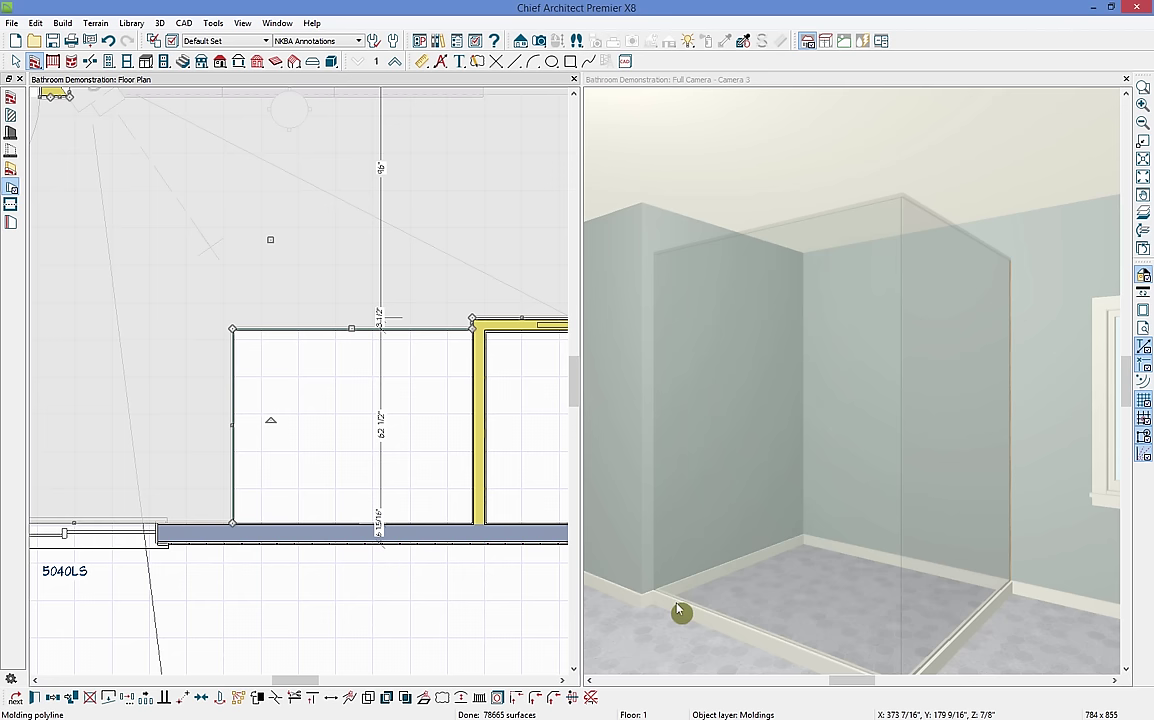
# - Select the molding polyline's edge that runs along the longer glass shower wall
pyautogui.click(432, 327)
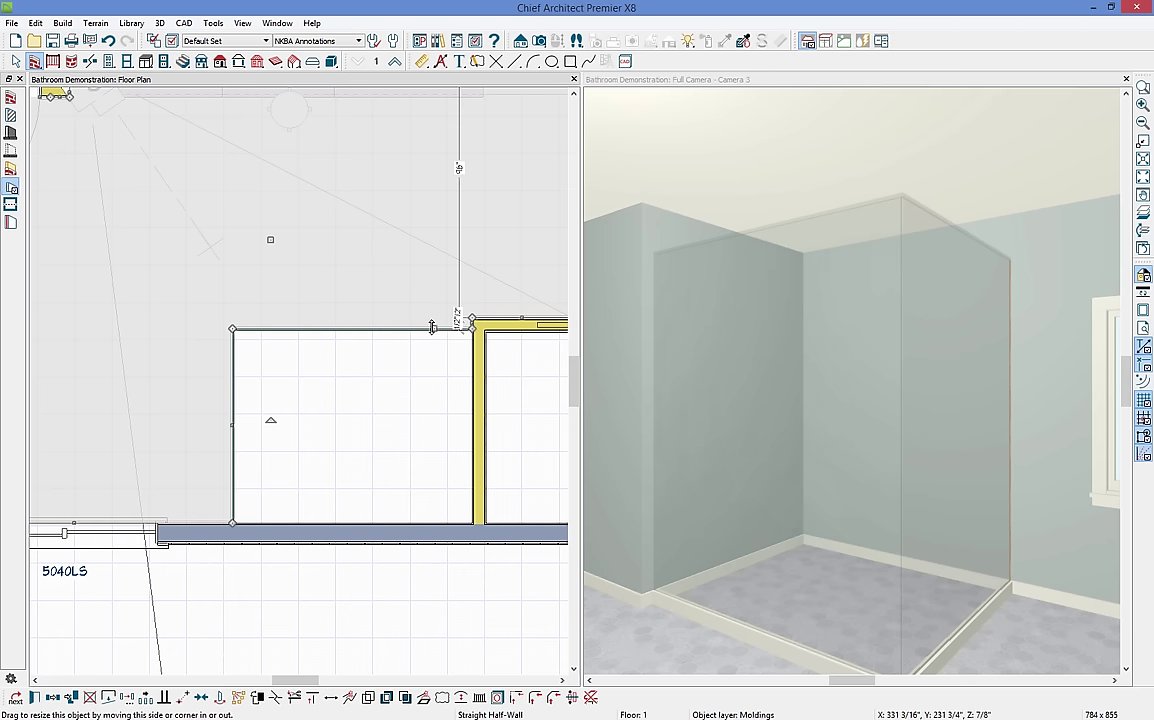
pyautogui.moveTo(432, 327); pyautogui.dragTo(526, 544)
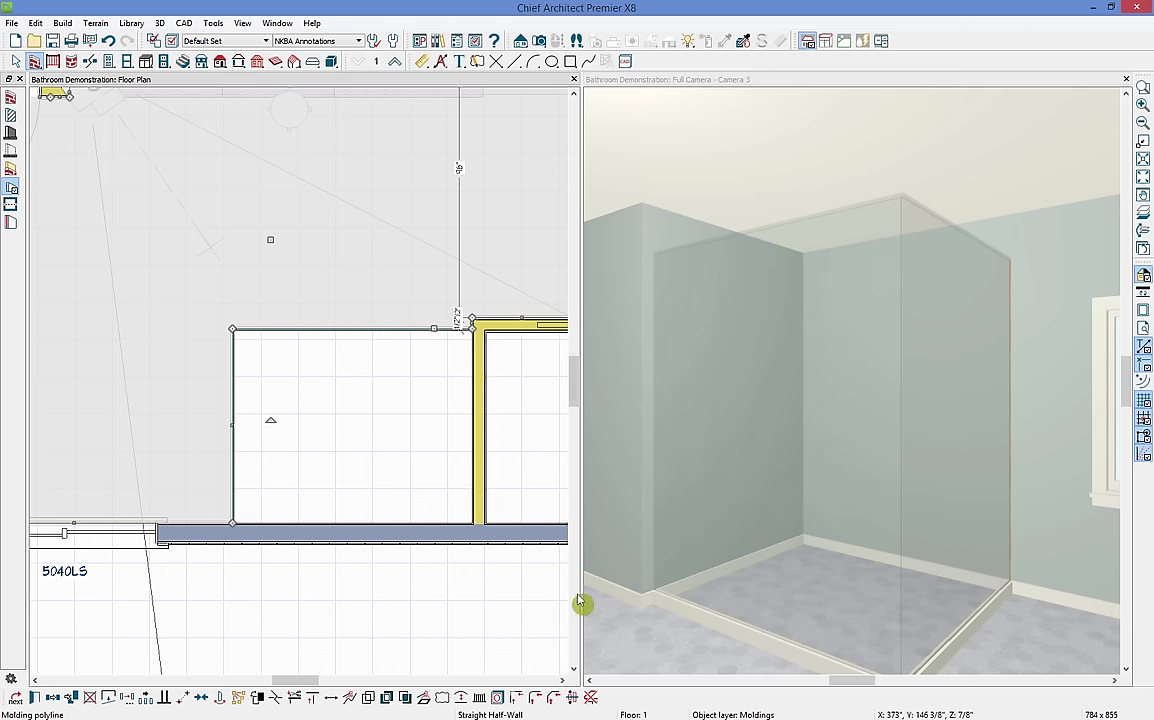
# - Remove the molding from the molding polyline's two edges along the shower's glass walls
pyautogui.click(591, 699)
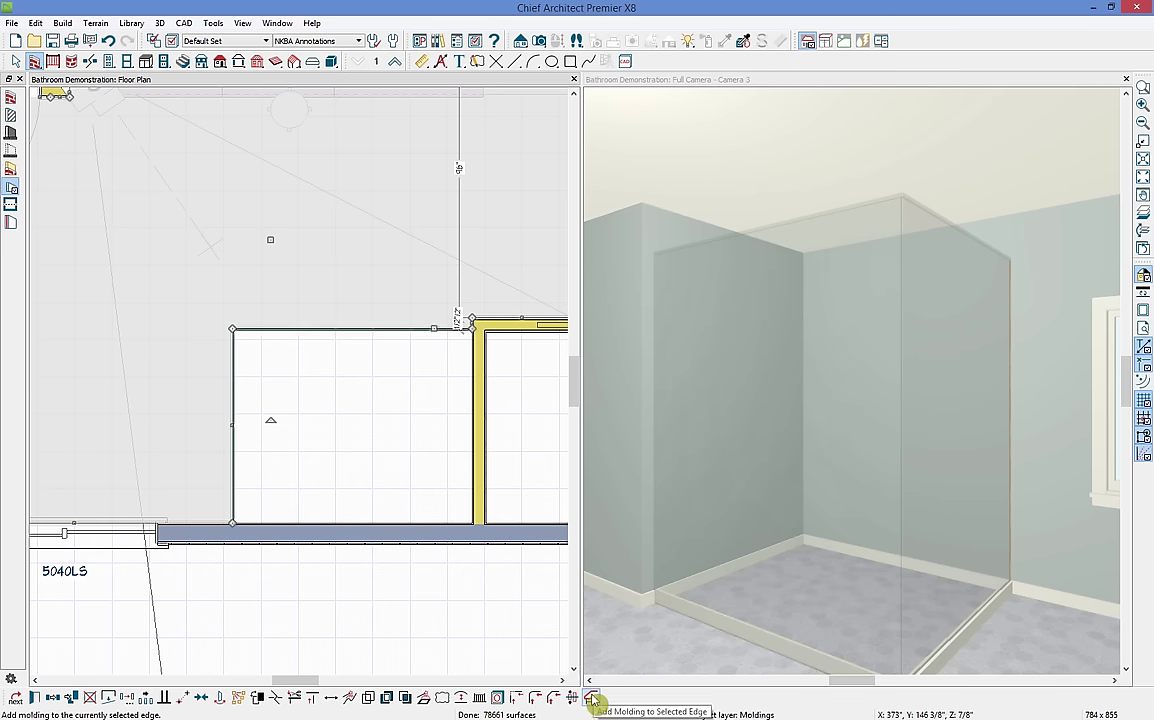
pyautogui.click(233, 409)
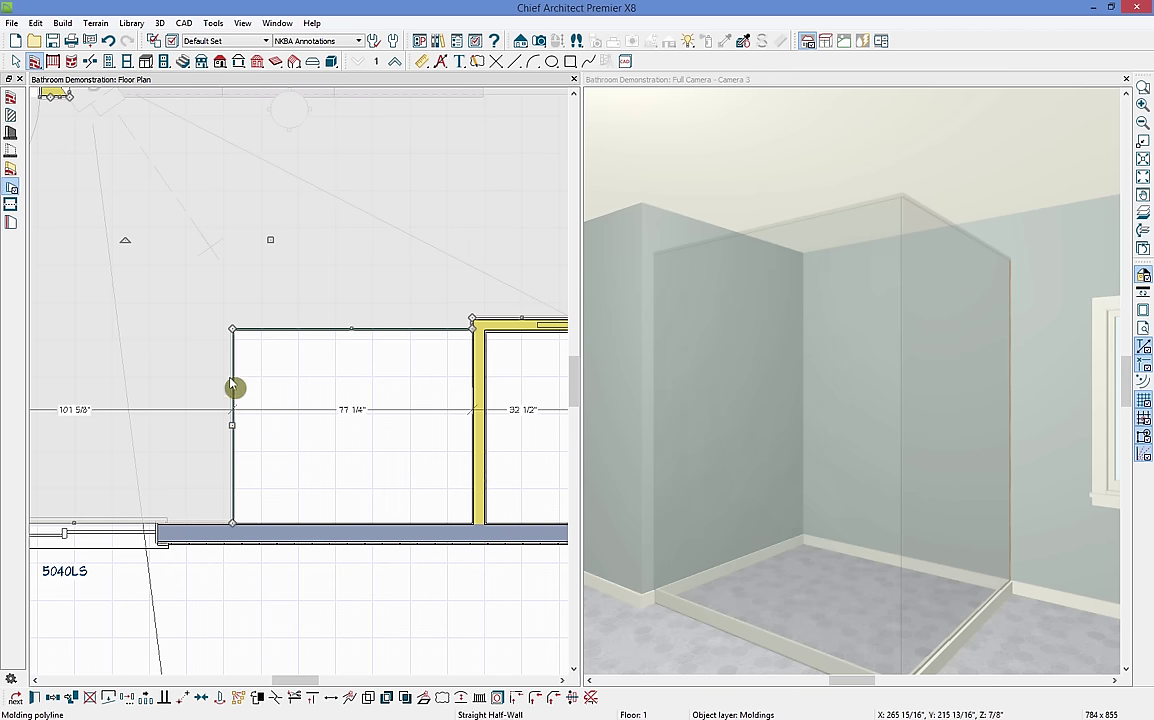
pyautogui.click(592, 698)
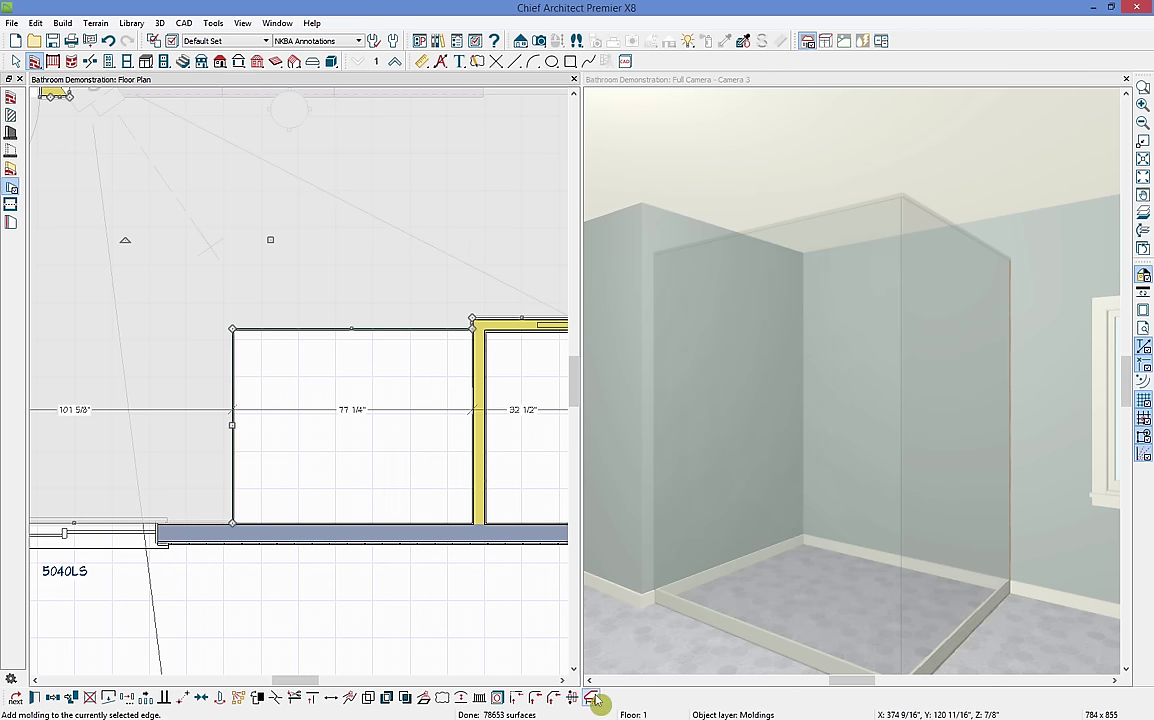
pyautogui.press('Escape')
# - Override the floor default moldings for the shower room and delete its Default Base Molding profile
pyautogui.click(345, 464)
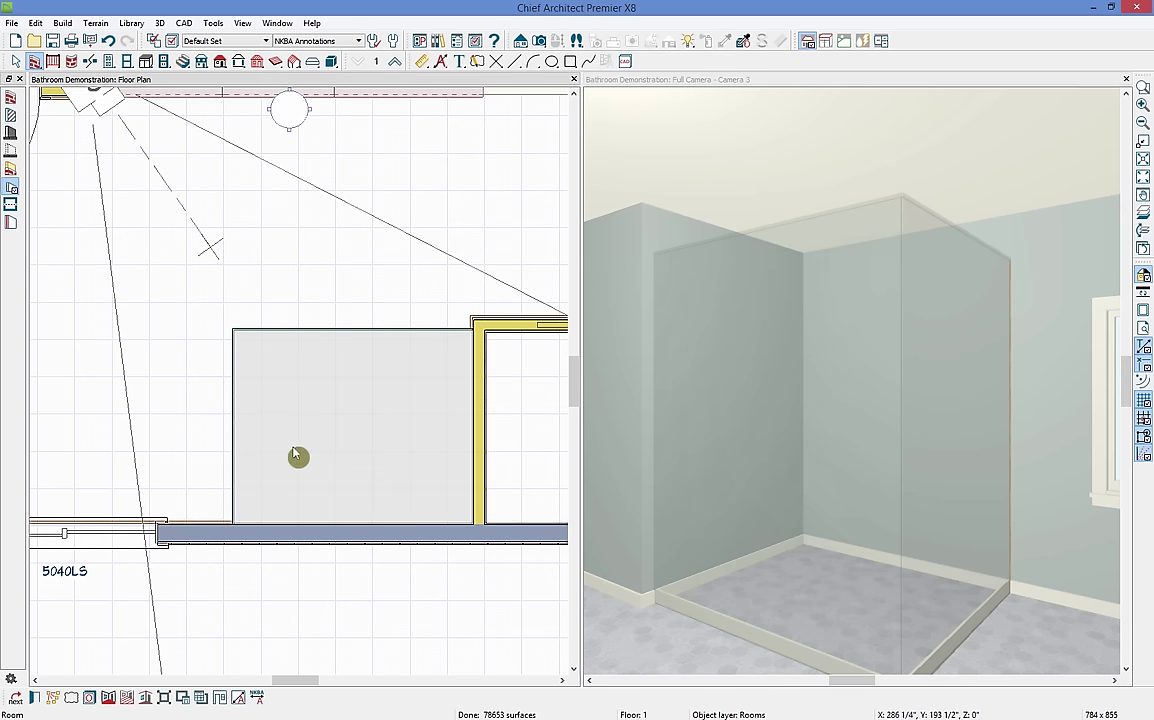
pyautogui.doubleClick(297, 456)
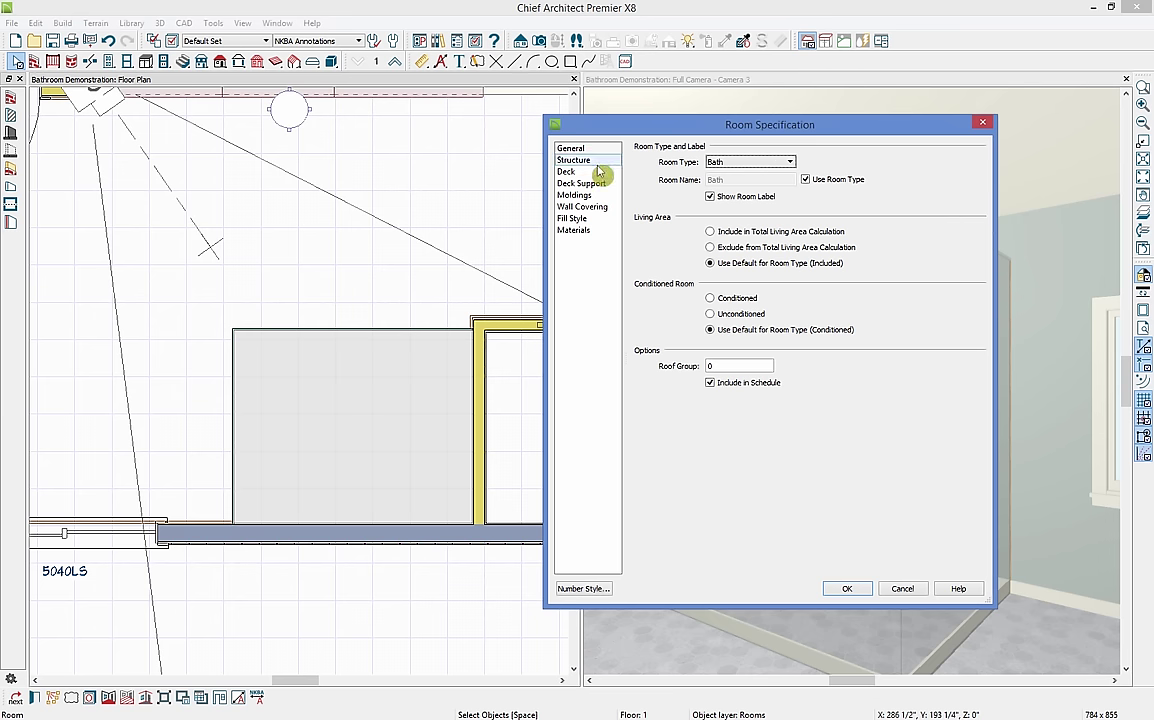
pyautogui.click(580, 195)
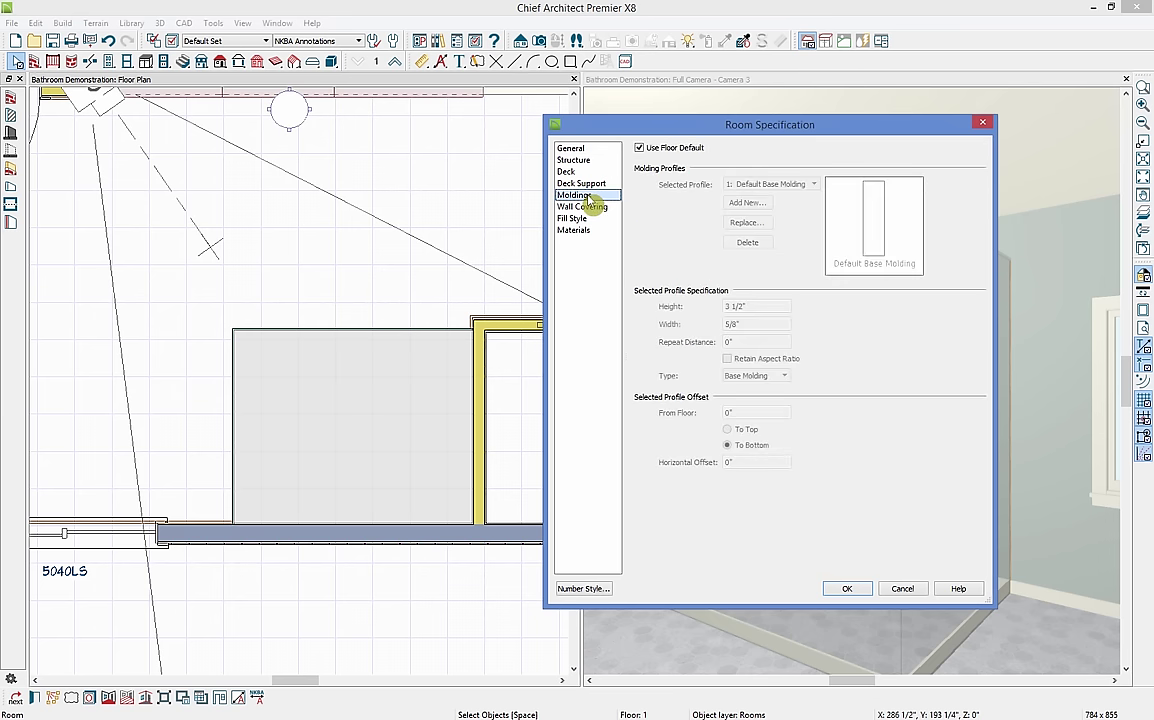
pyautogui.click(640, 149)
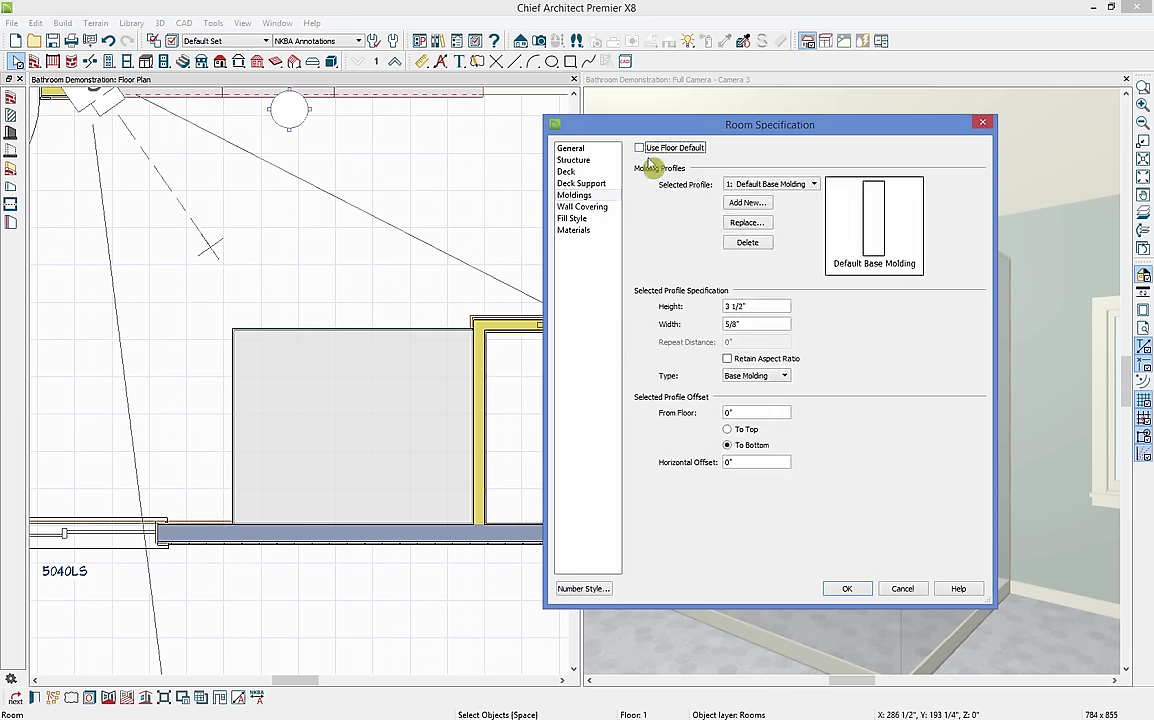
pyautogui.click(763, 243)
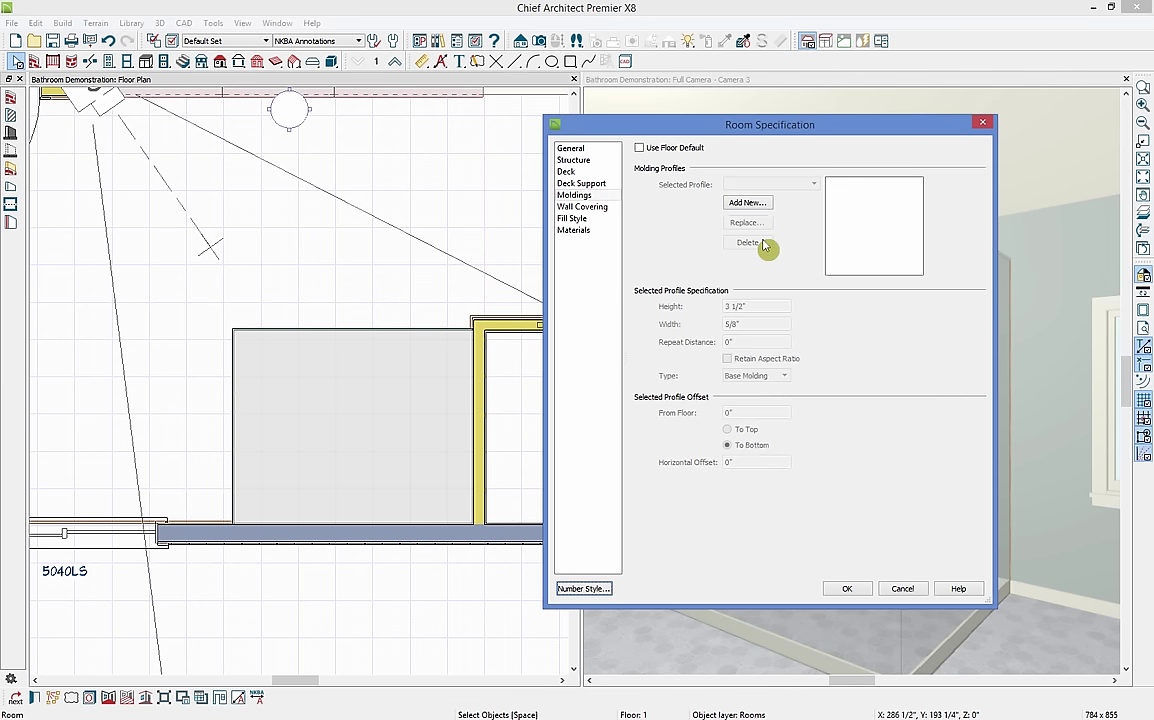
pyautogui.click(855, 594)
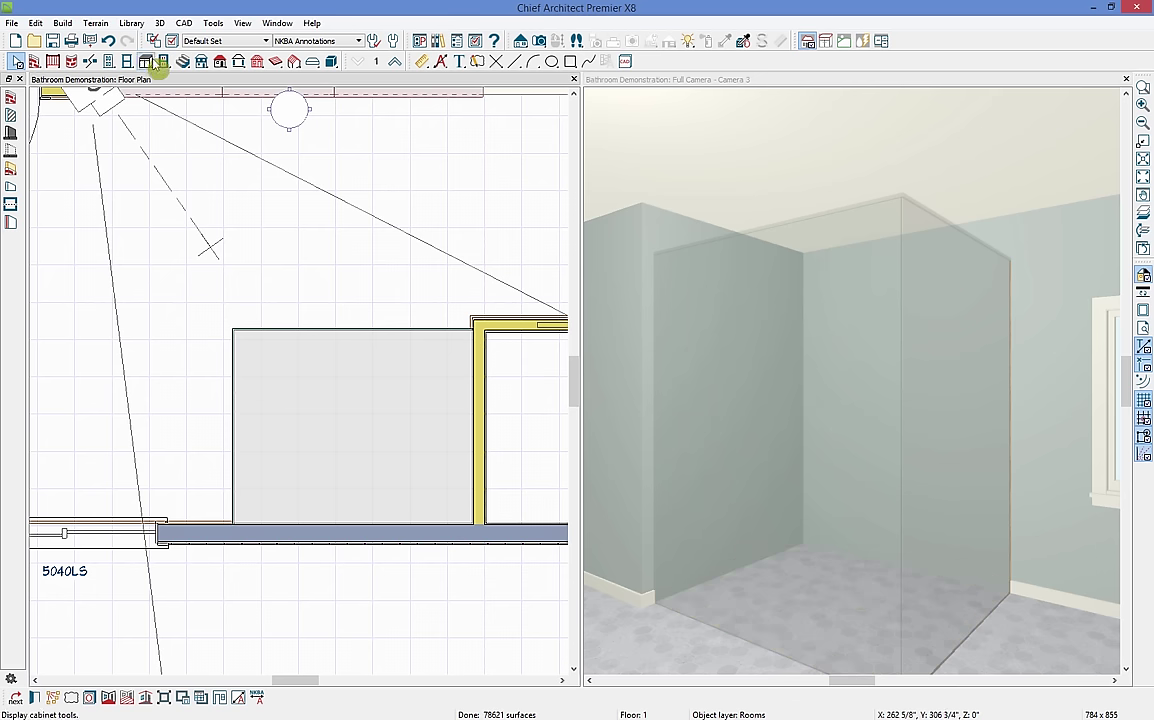
# - Place a door opening near the middle of the shower's upper glass wall in the floor plan
pyautogui.click(127, 61)
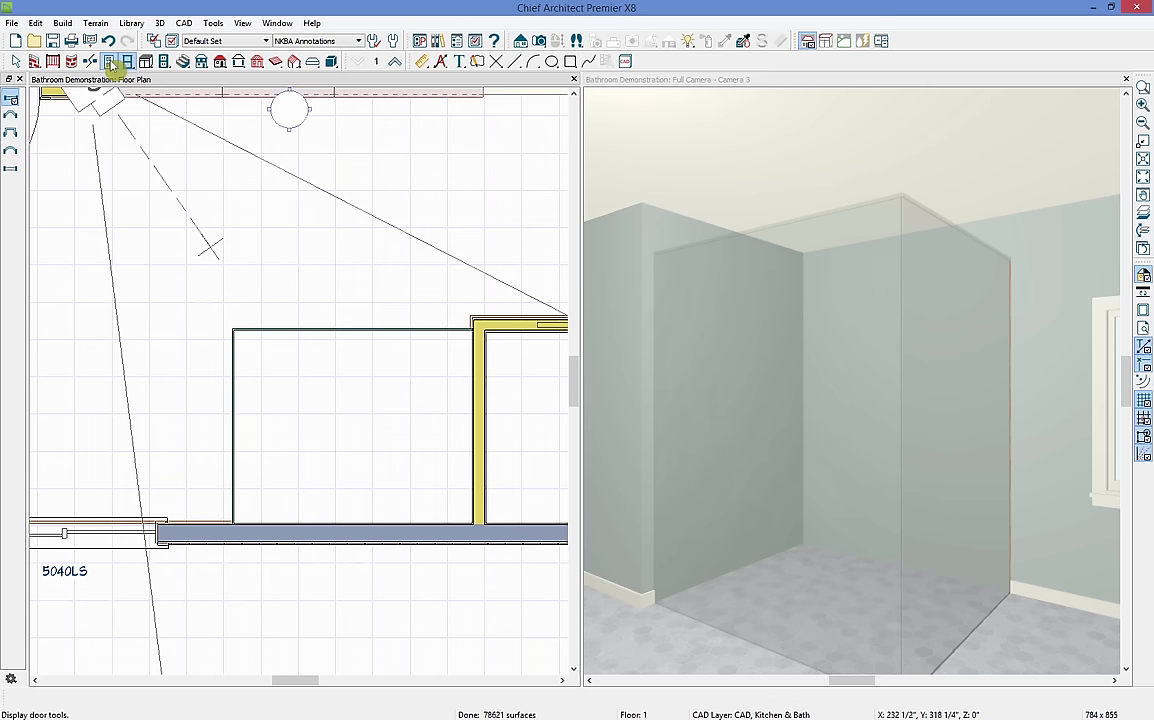
pyautogui.click(109, 61)
pyautogui.click(13, 100)
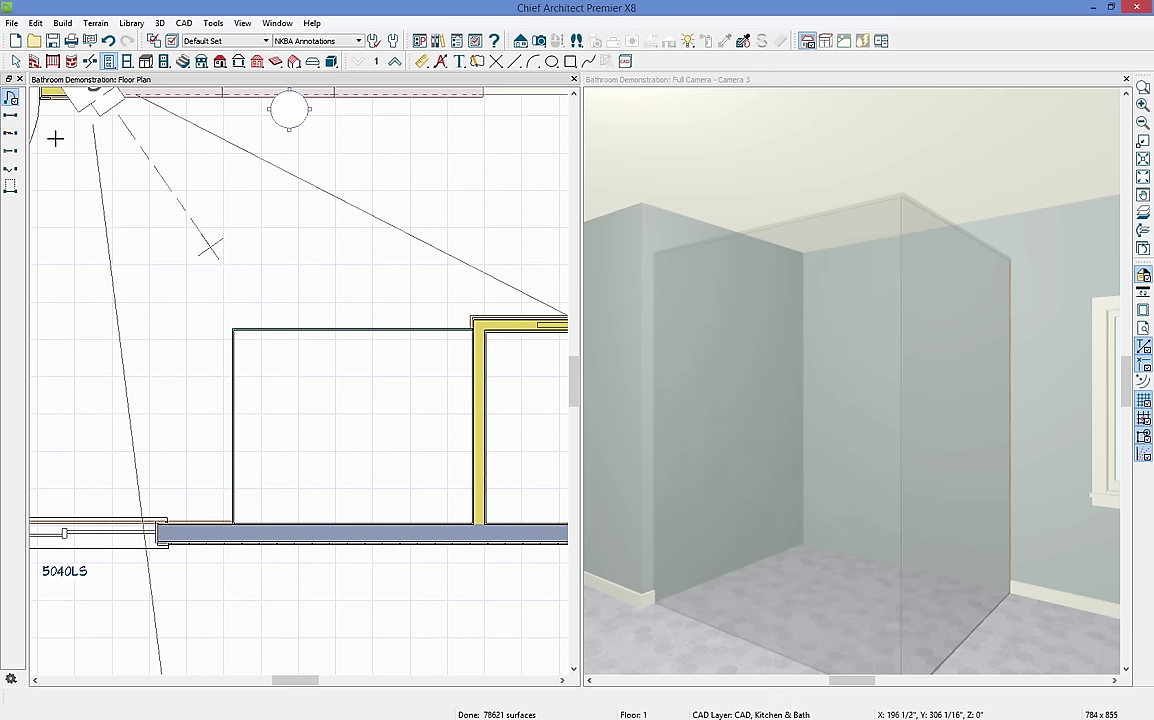
pyautogui.click(358, 331)
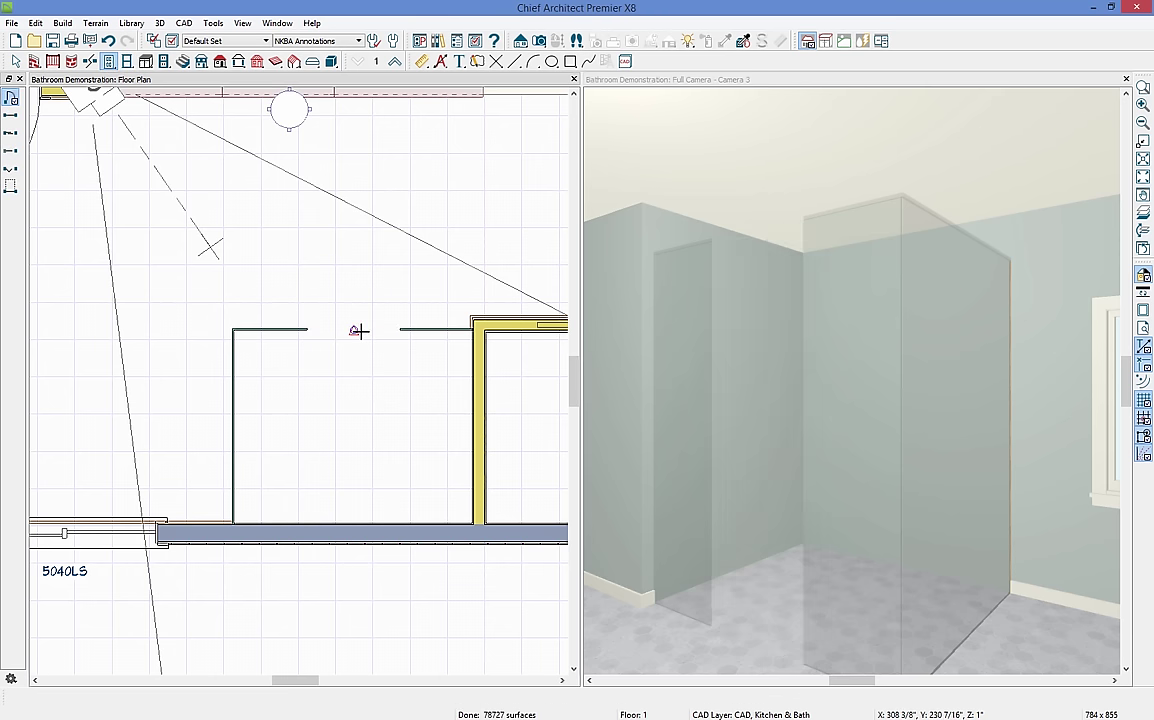
# - Position the shower door opening 24" from the yellow wall, and widen it to 36" toward the glass corner
pyautogui.click(360, 330)
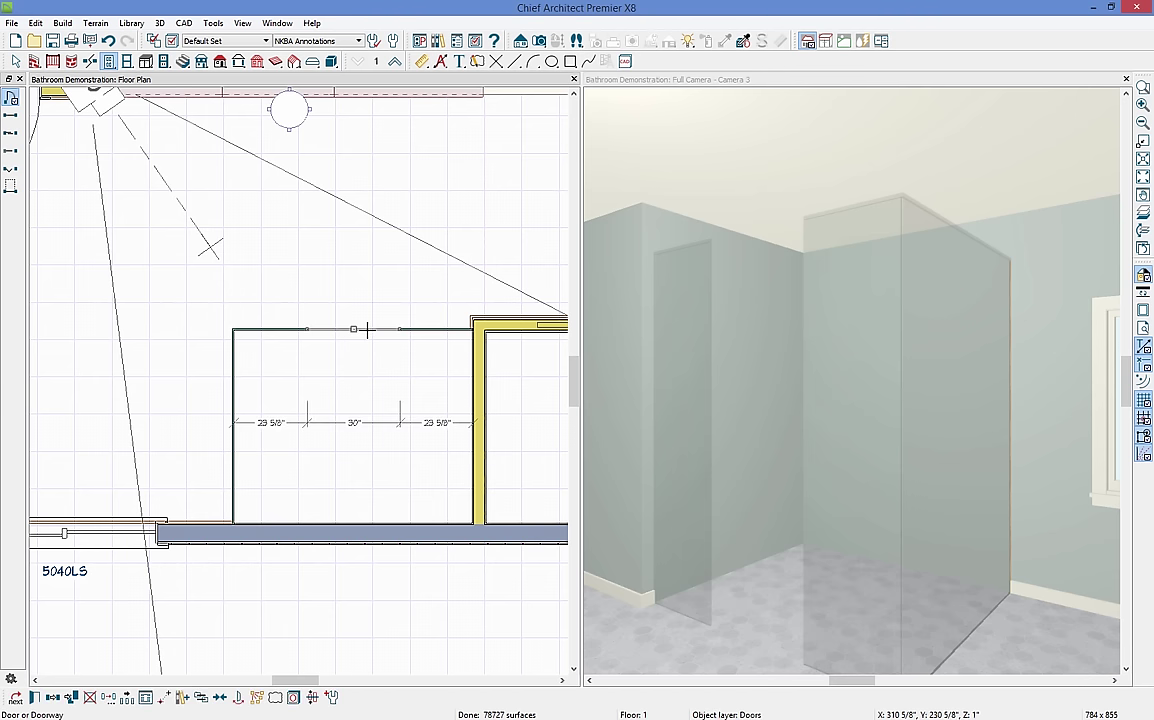
pyautogui.click(435, 424)
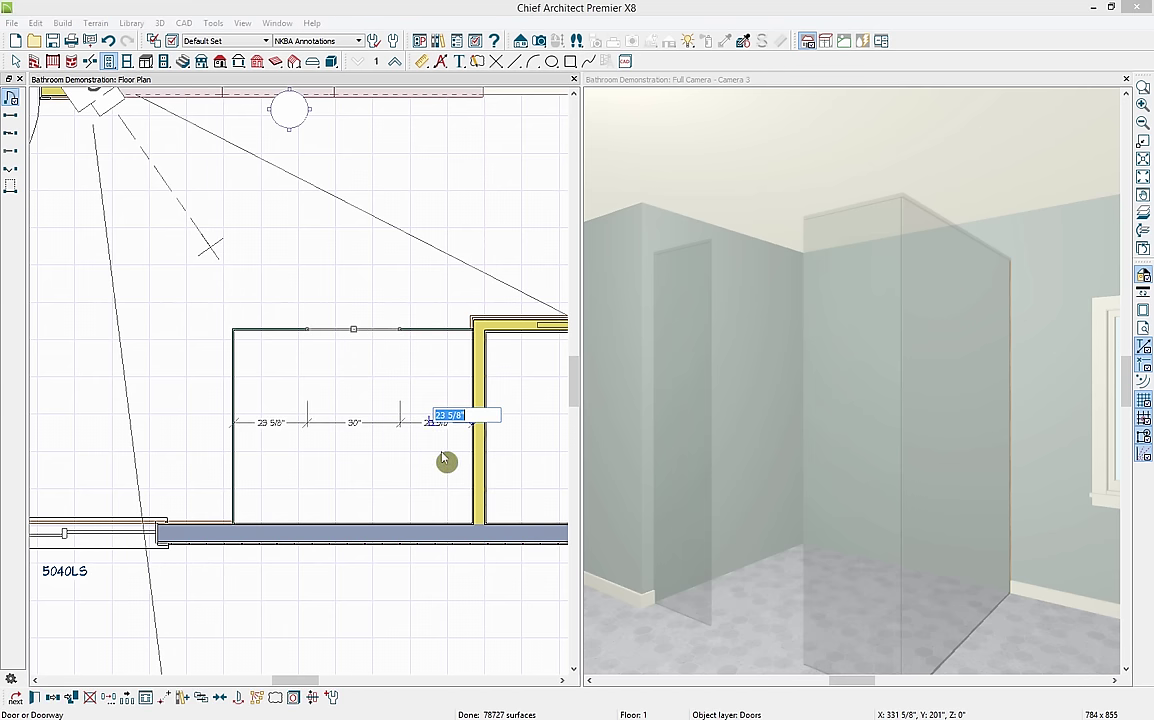
pyautogui.write('24')
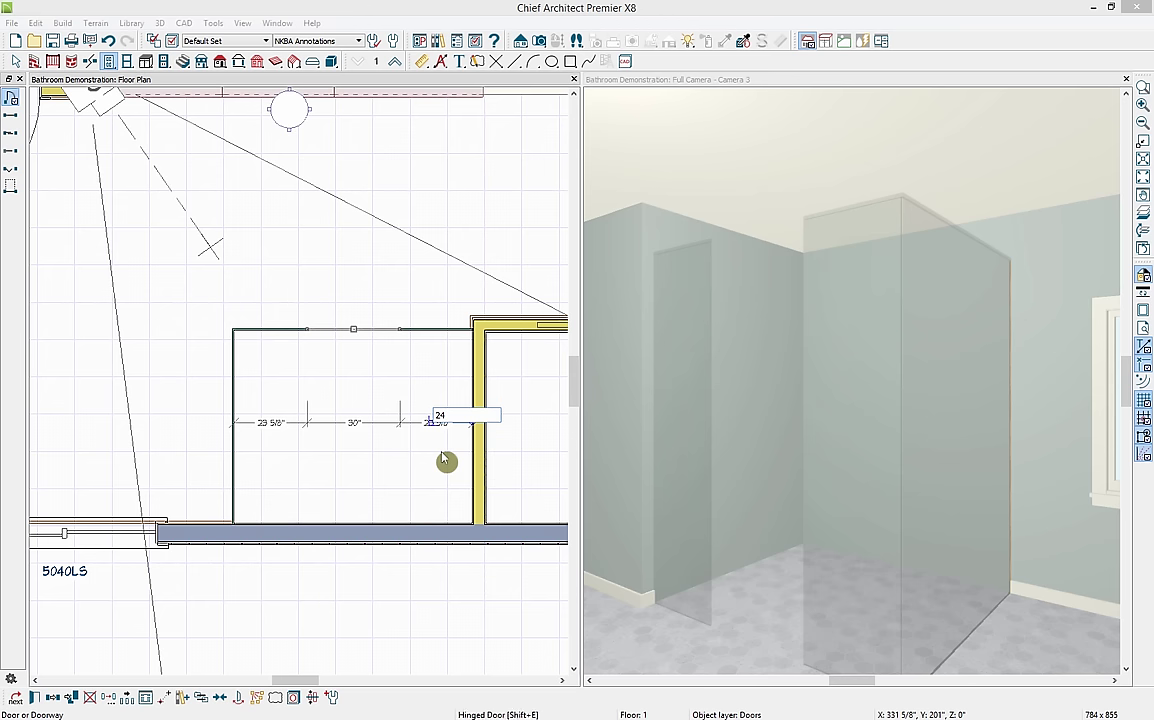
pyautogui.press('Return')
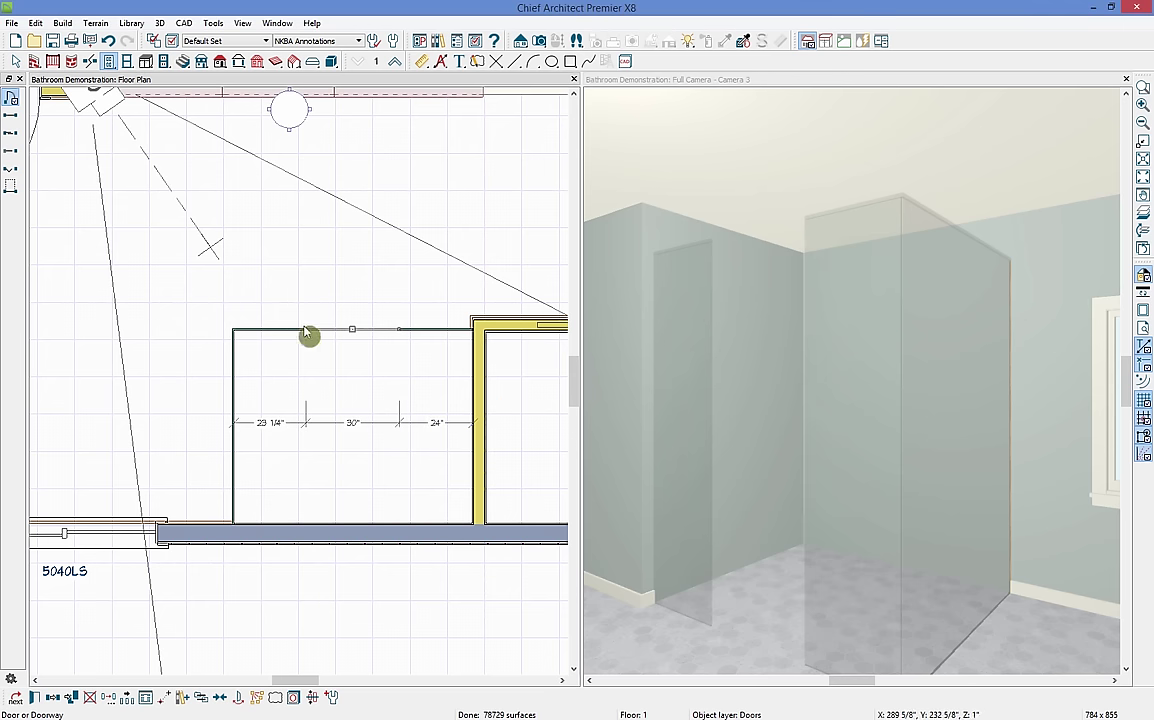
pyautogui.moveTo(305, 329); pyautogui.dragTo(286, 328)
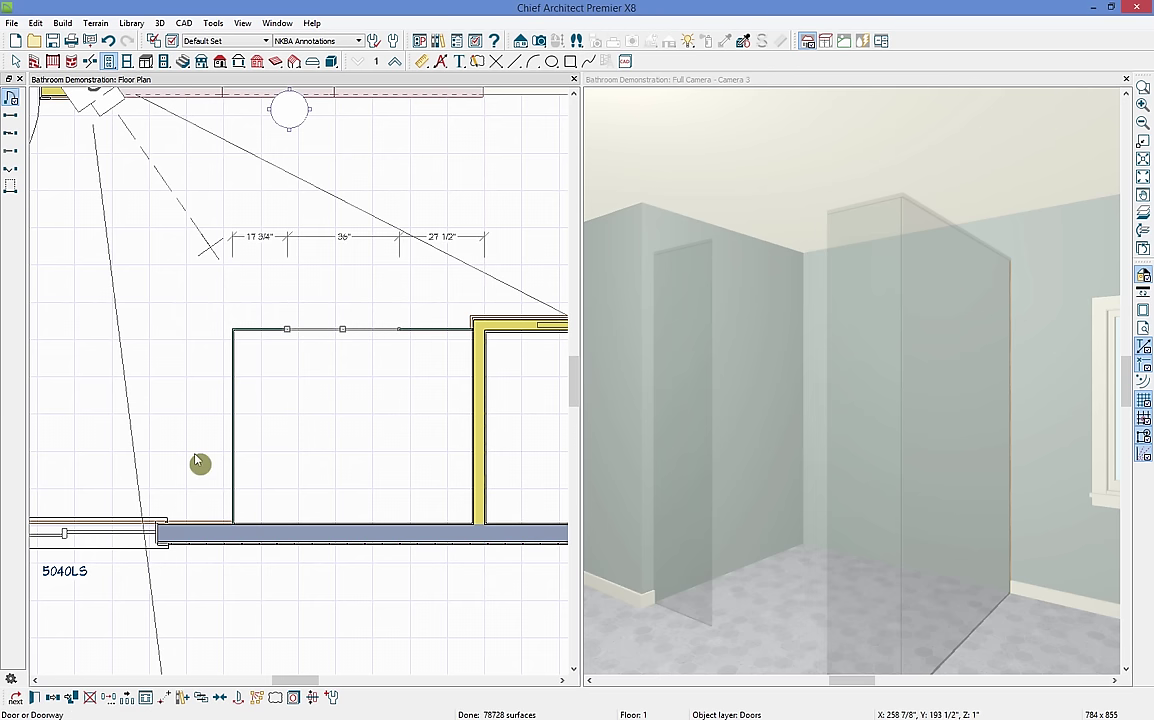
# - Change the shower opening's door type to Hinged and set its thickness to 1/2"
pyautogui.click(35, 697)
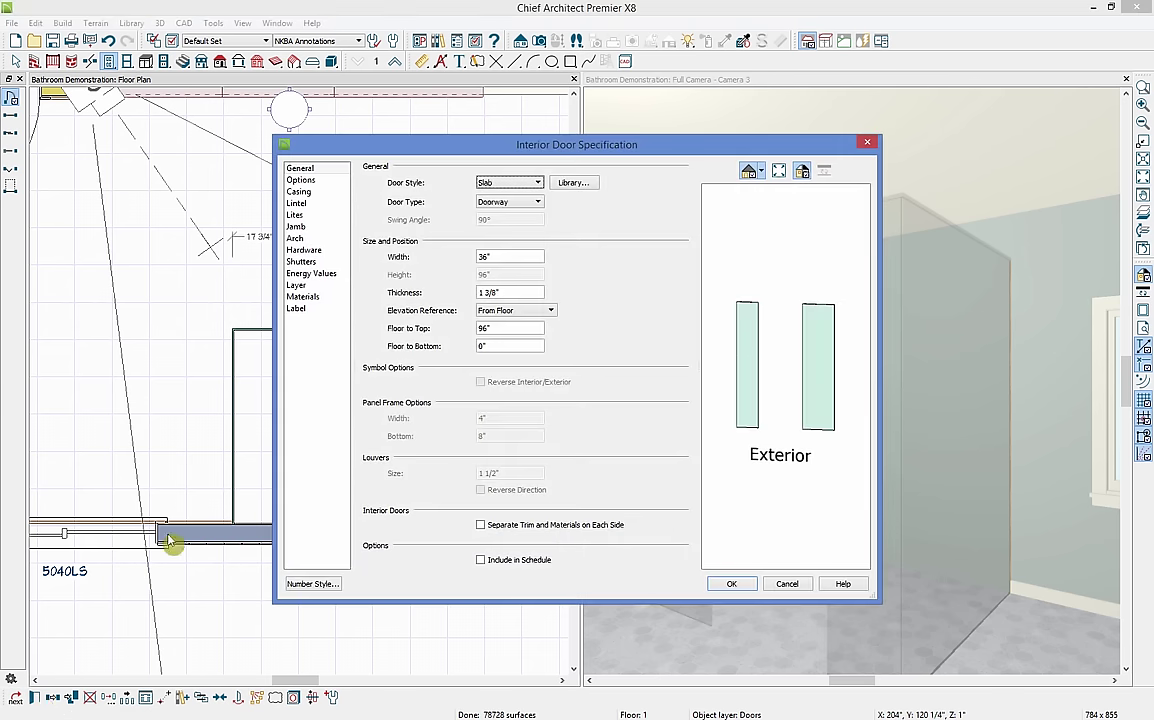
pyautogui.click(505, 204)
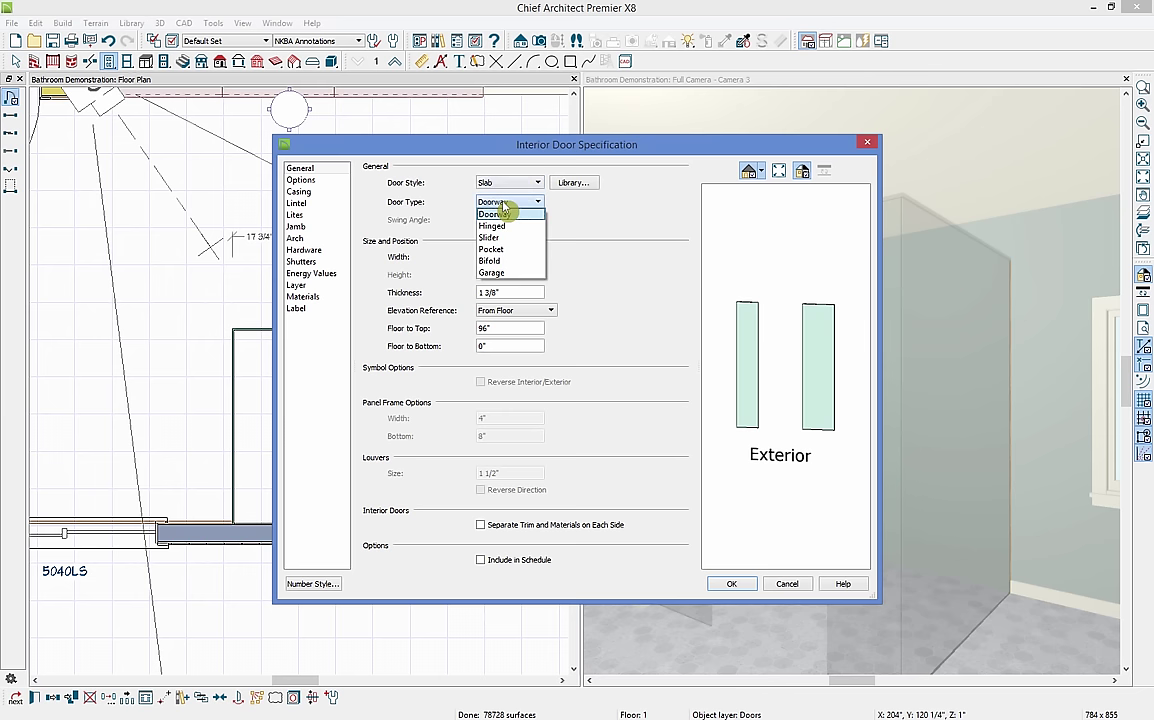
pyautogui.click(503, 228)
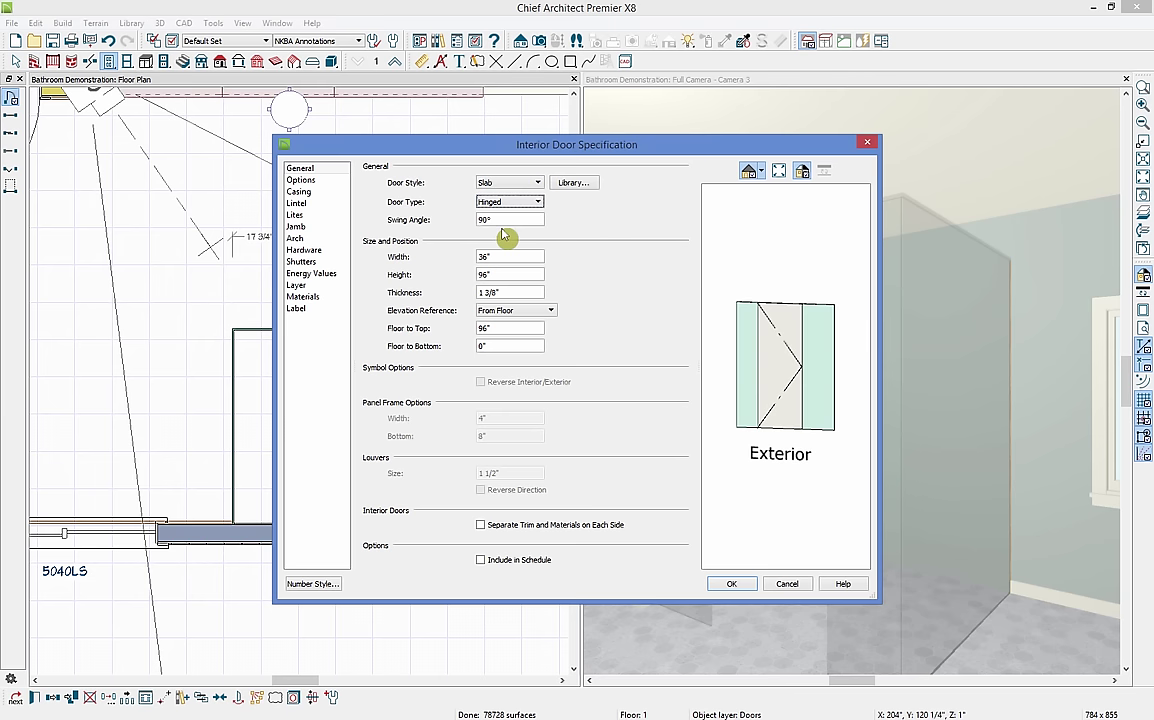
pyautogui.doubleClick(510, 292)
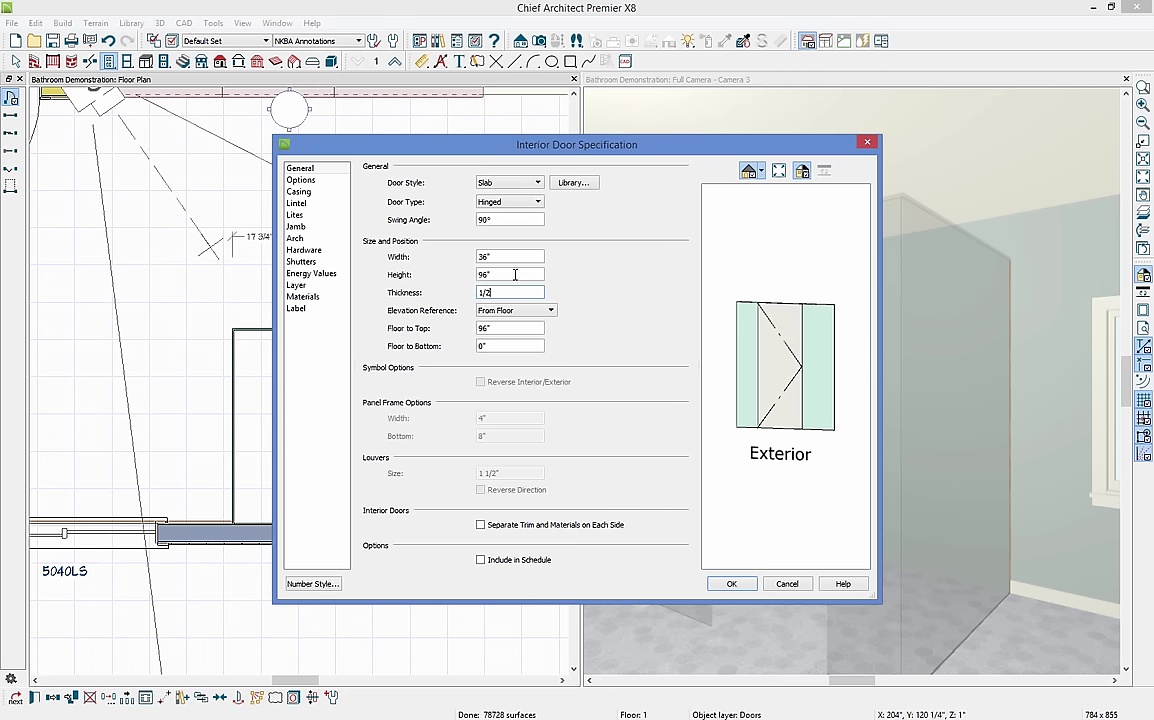
pyautogui.click(515, 274)
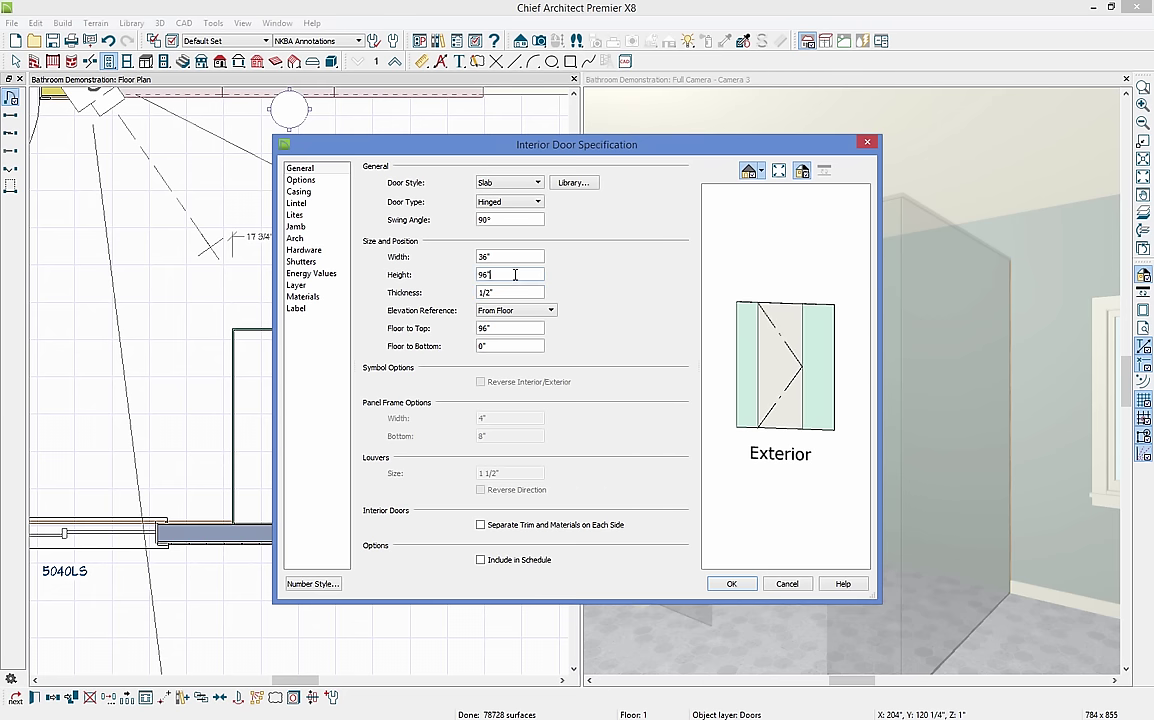
# - Assign the commercial Pull Handle (no plate) from the core door hardware library as the shower door's exterior handle
pyautogui.click(324, 250)
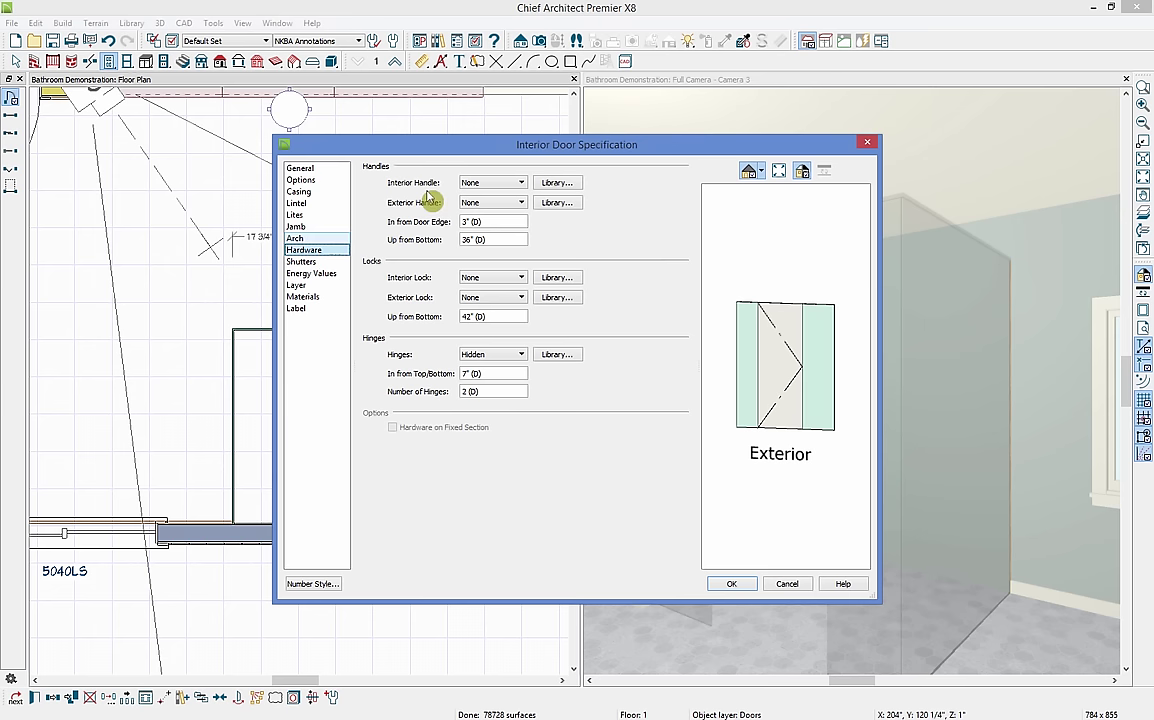
pyautogui.click(557, 204)
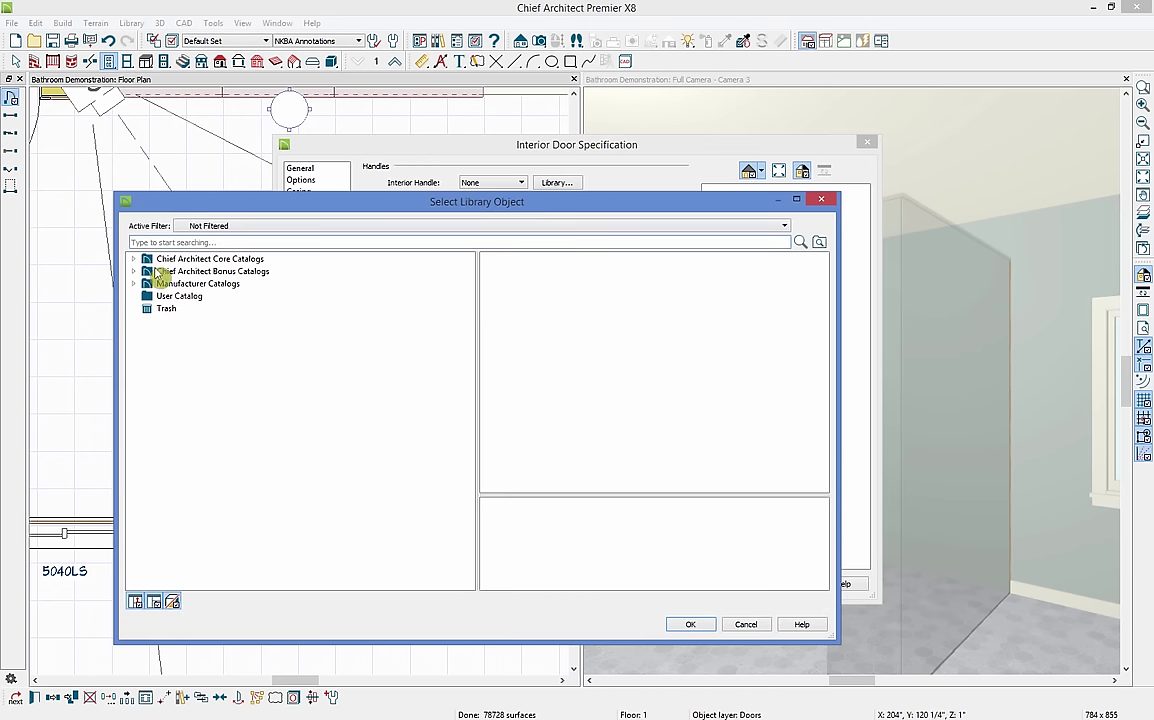
pyautogui.click(134, 259)
pyautogui.click(147, 271)
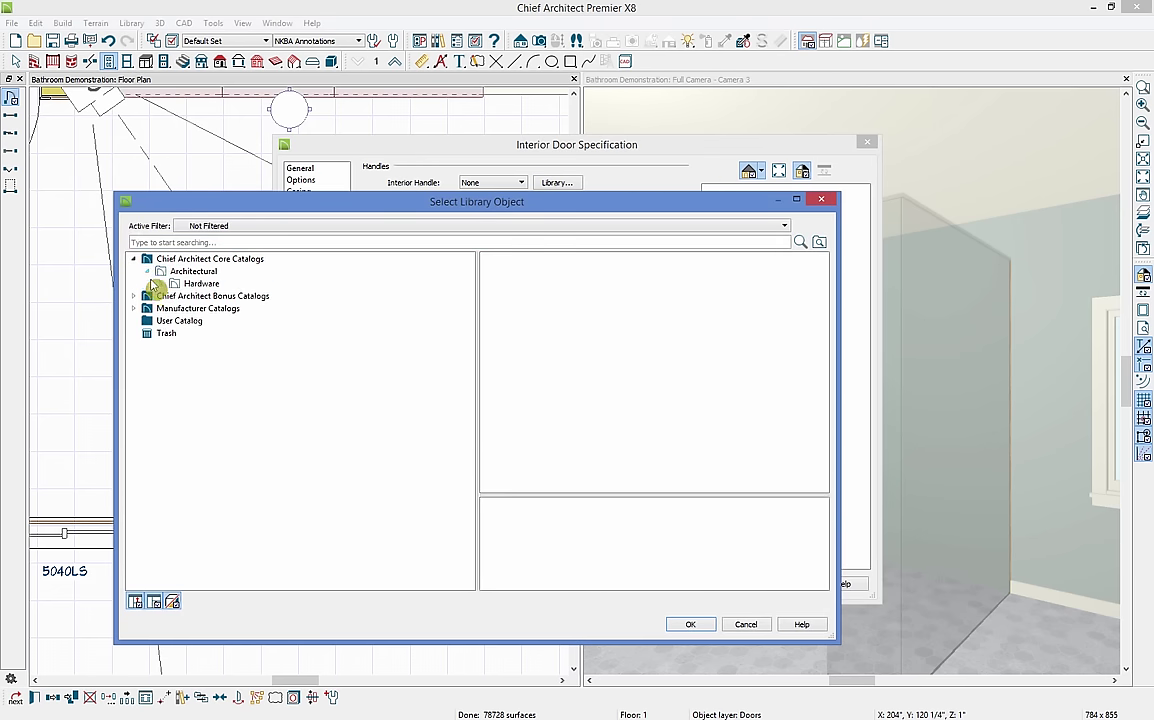
pyautogui.click(161, 283)
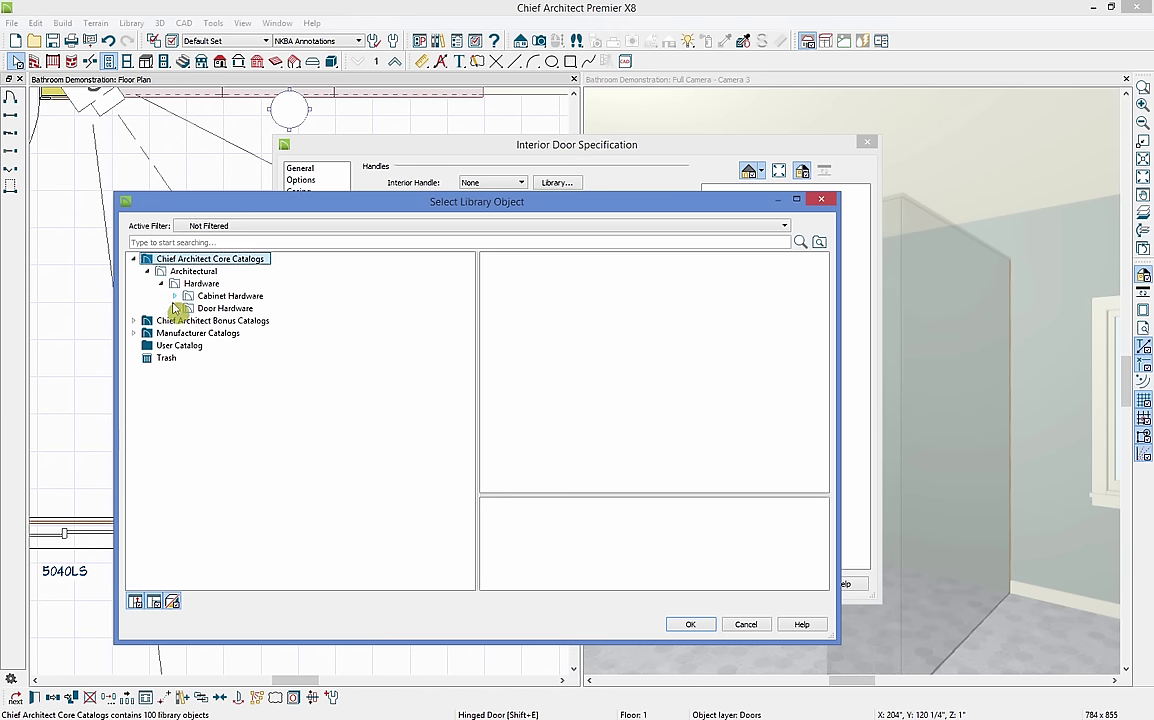
pyautogui.click(175, 309)
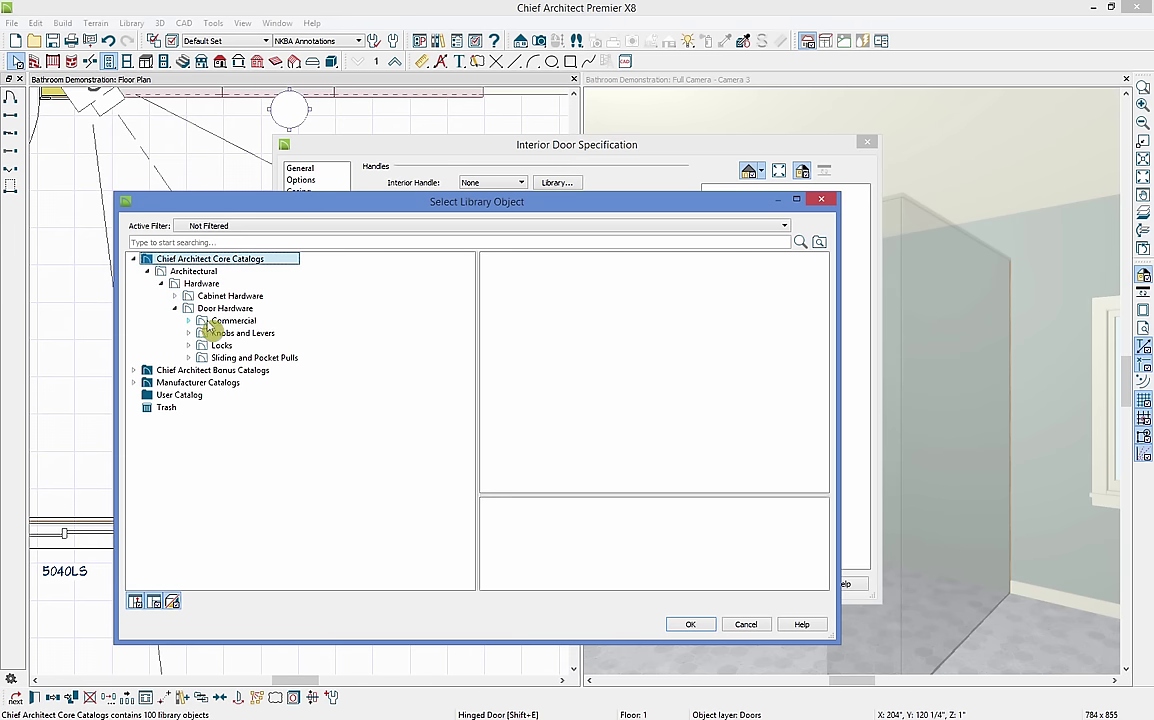
pyautogui.click(216, 322)
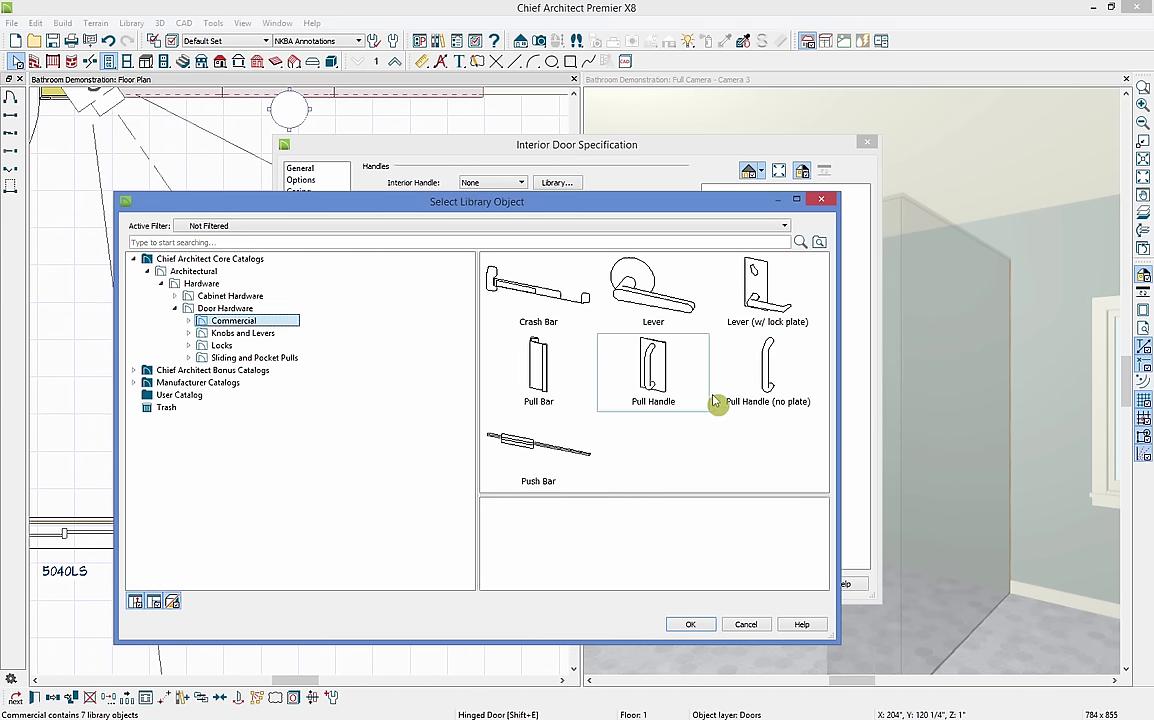
pyautogui.click(781, 395)
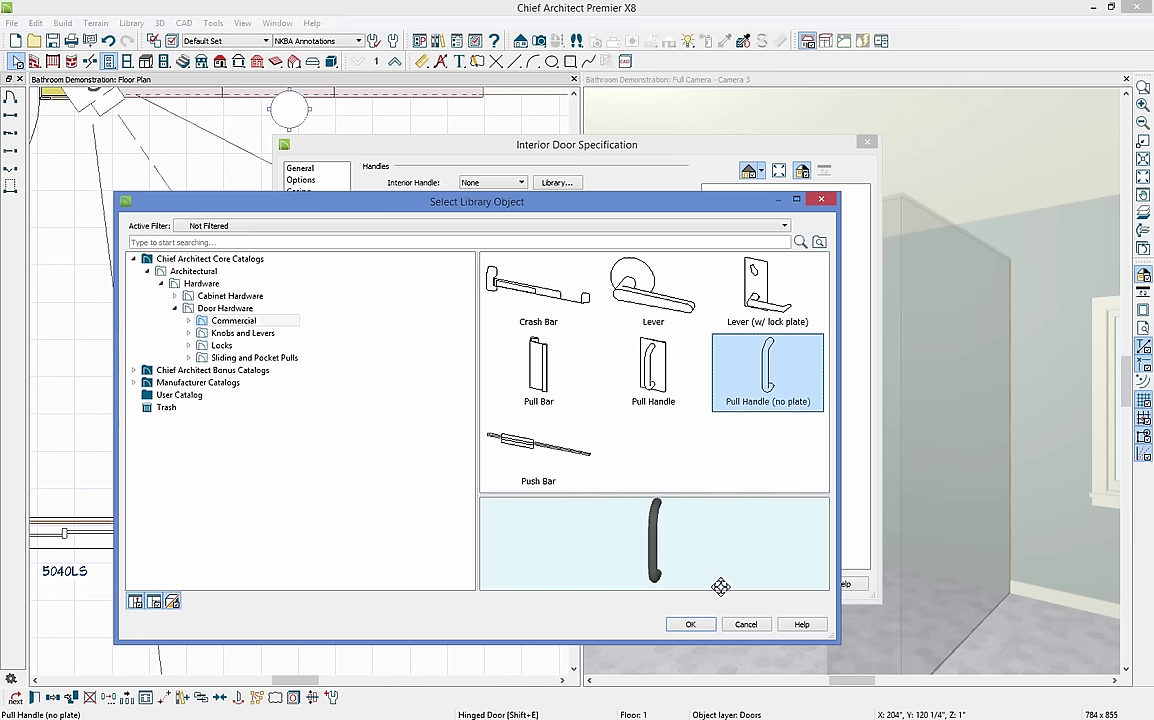
pyautogui.click(706, 627)
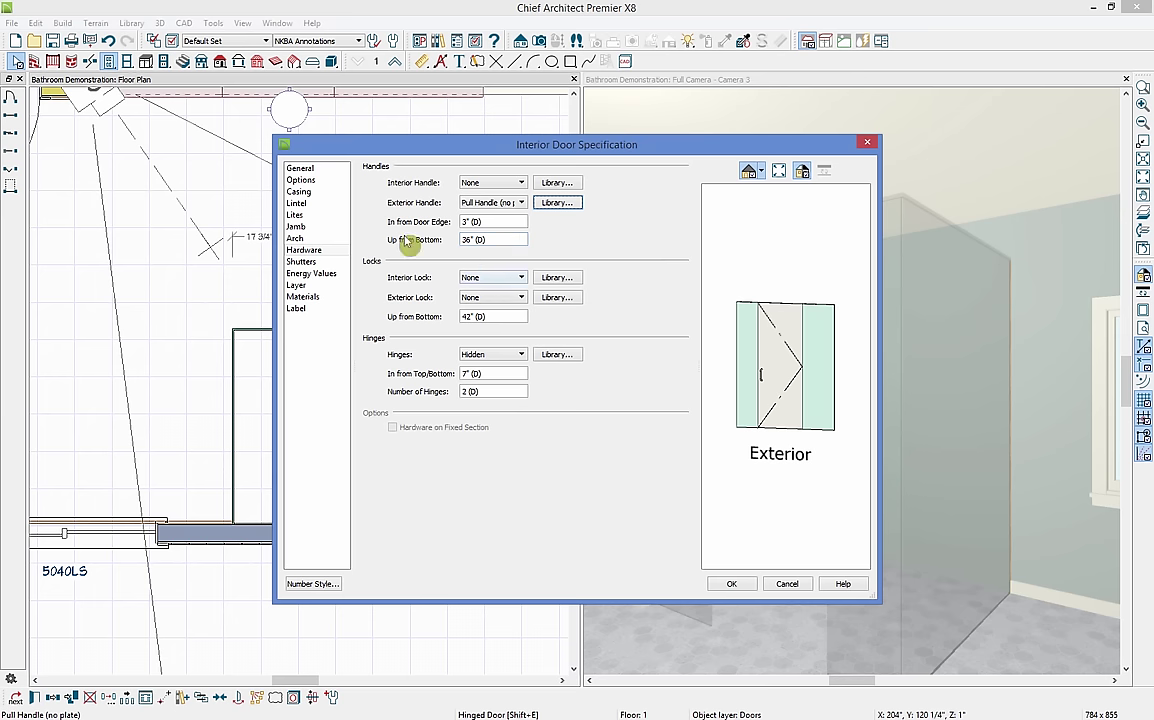
# - Assign the same commercial Pull Handle (no plate) as the shower door's interior handle
pyautogui.click(556, 183)
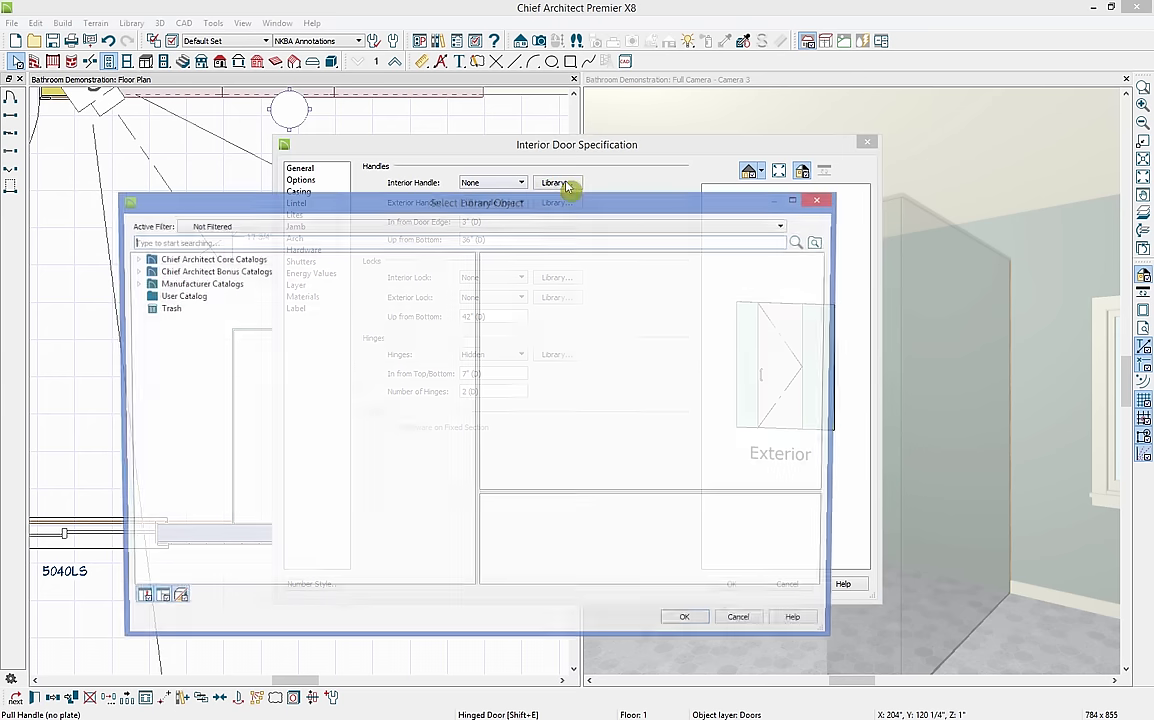
pyautogui.click(134, 261)
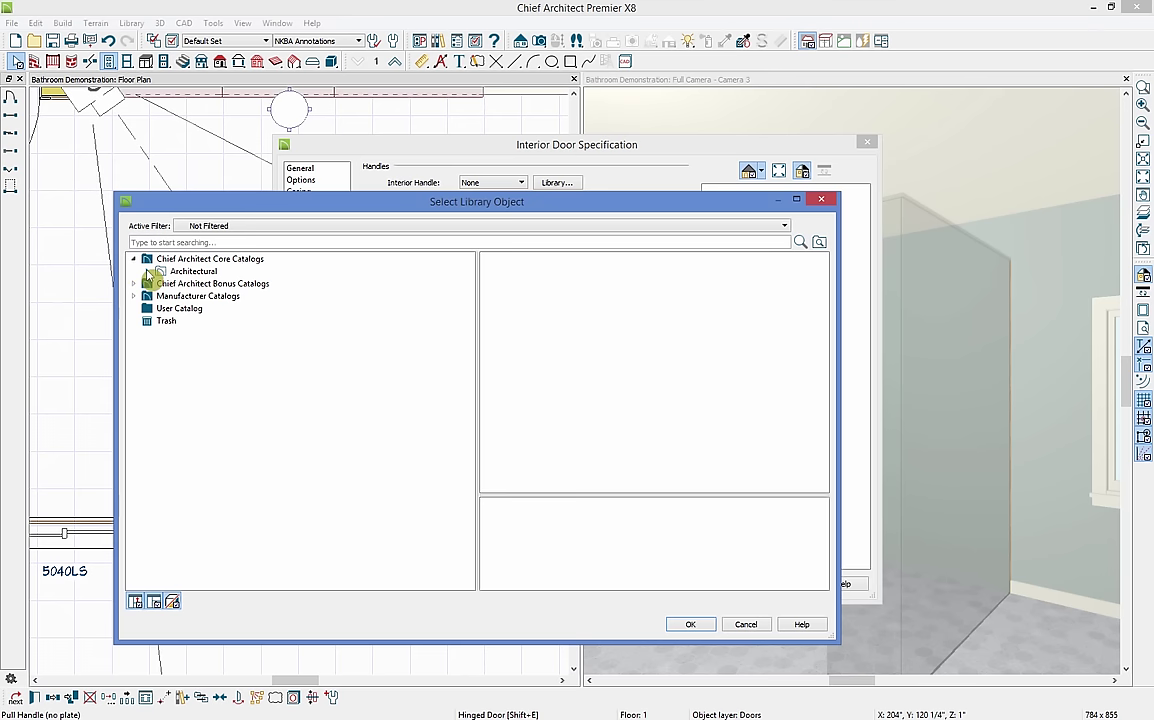
pyautogui.click(147, 271)
pyautogui.click(161, 283)
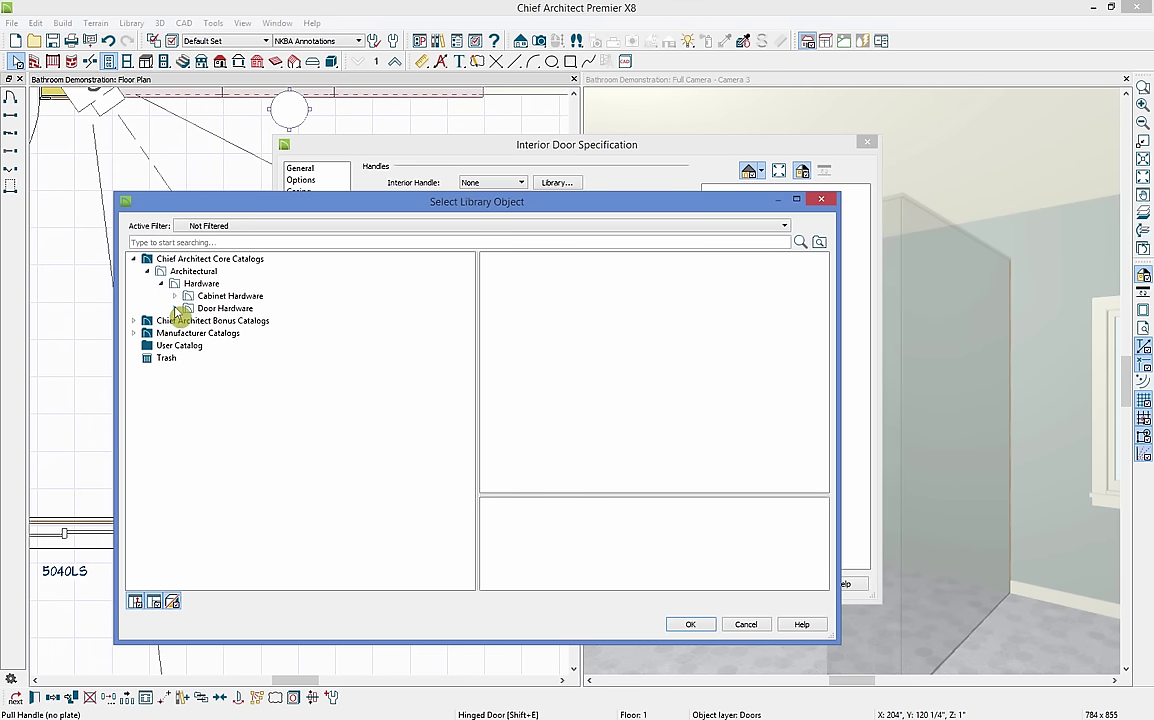
pyautogui.click(175, 308)
pyautogui.click(228, 320)
pyautogui.click(766, 375)
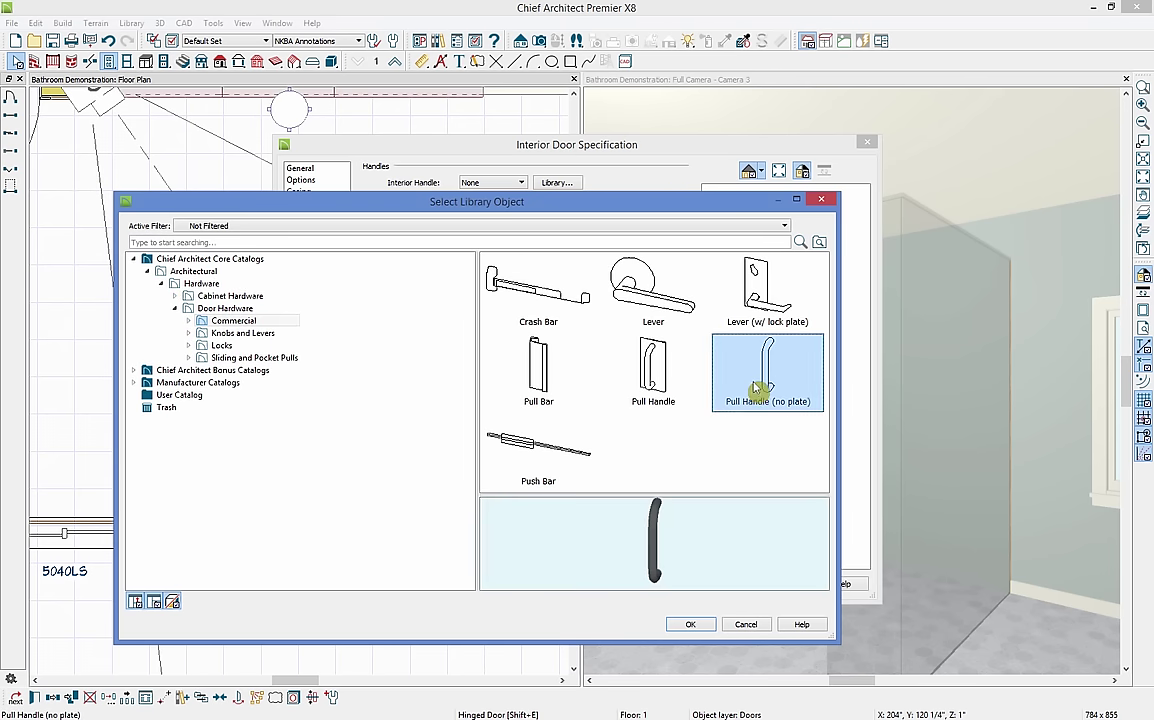
pyautogui.click(690, 624)
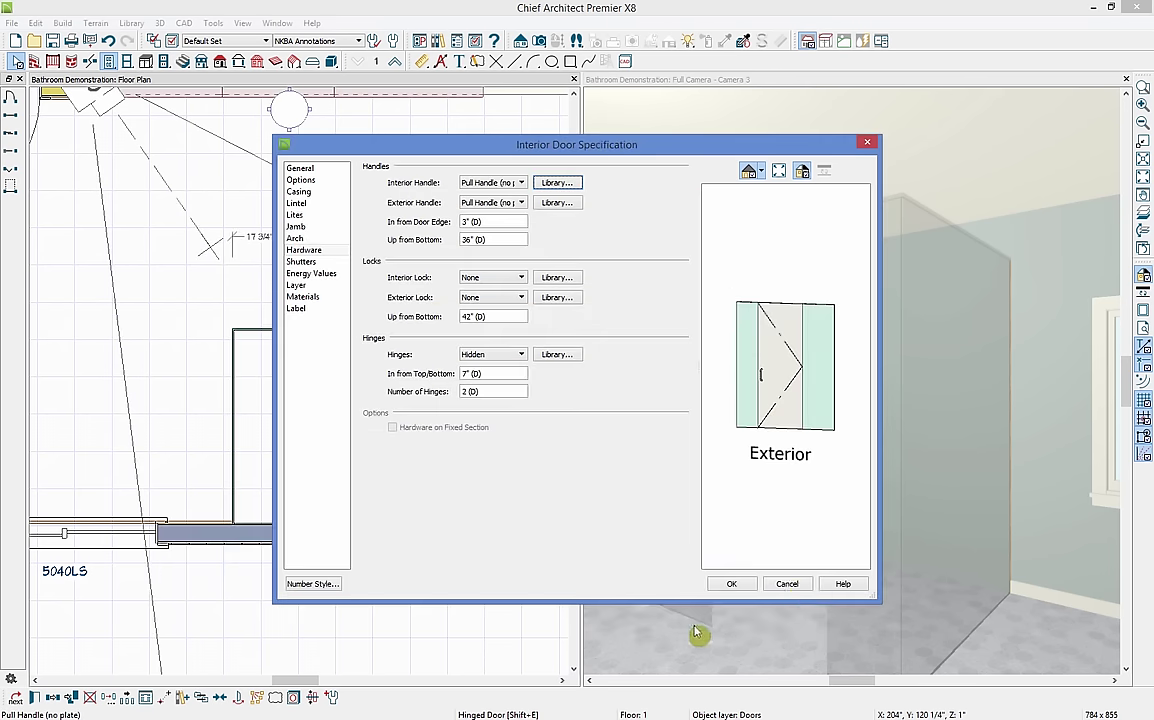
# - Copy the tempered glass material from the shower panel and apply it to the door with the Material Painter in component mode
pyautogui.click(733, 585)
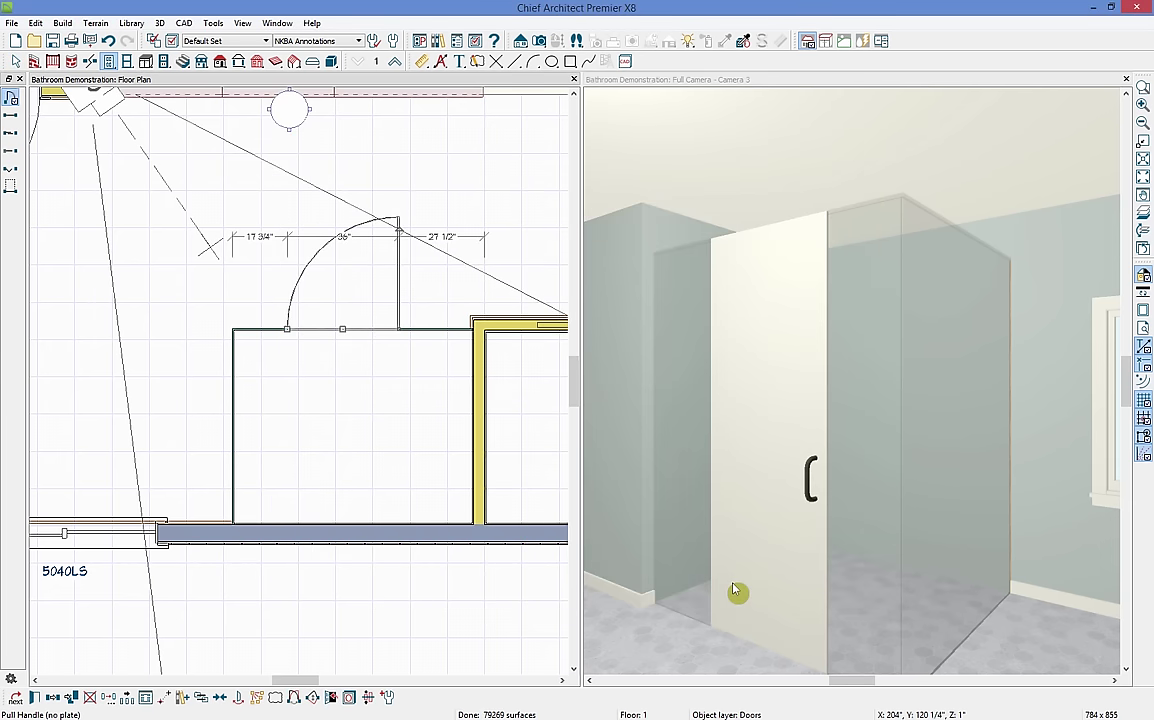
pyautogui.click(773, 89)
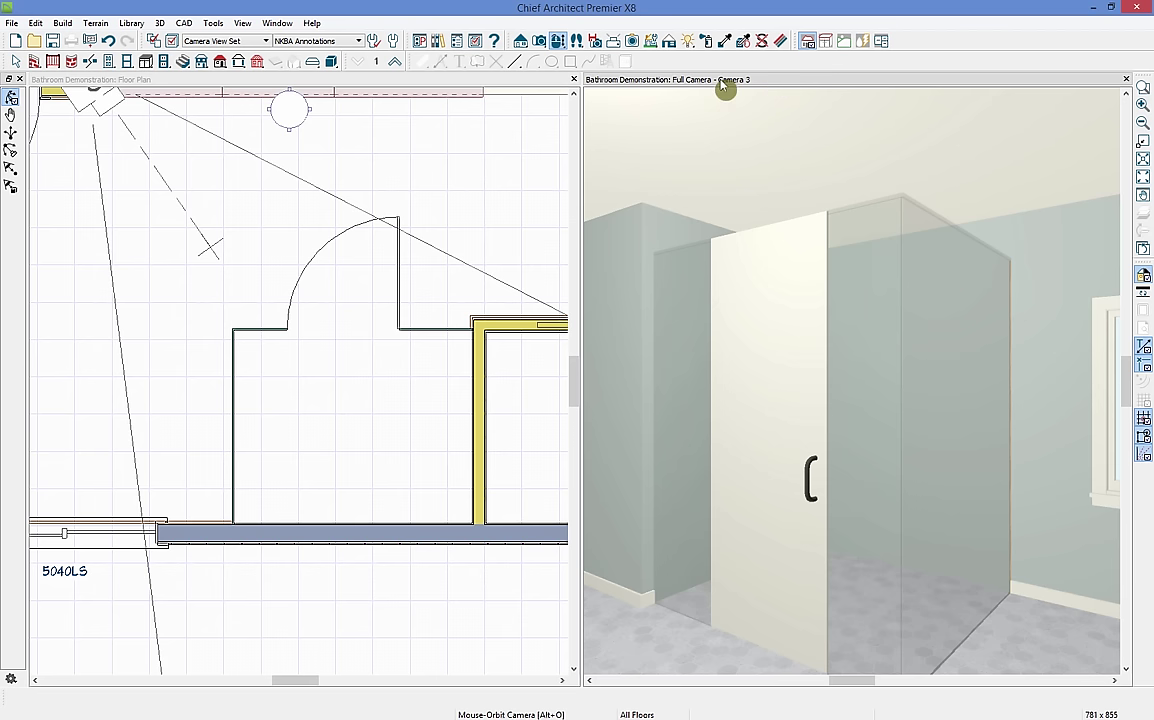
pyautogui.click(726, 41)
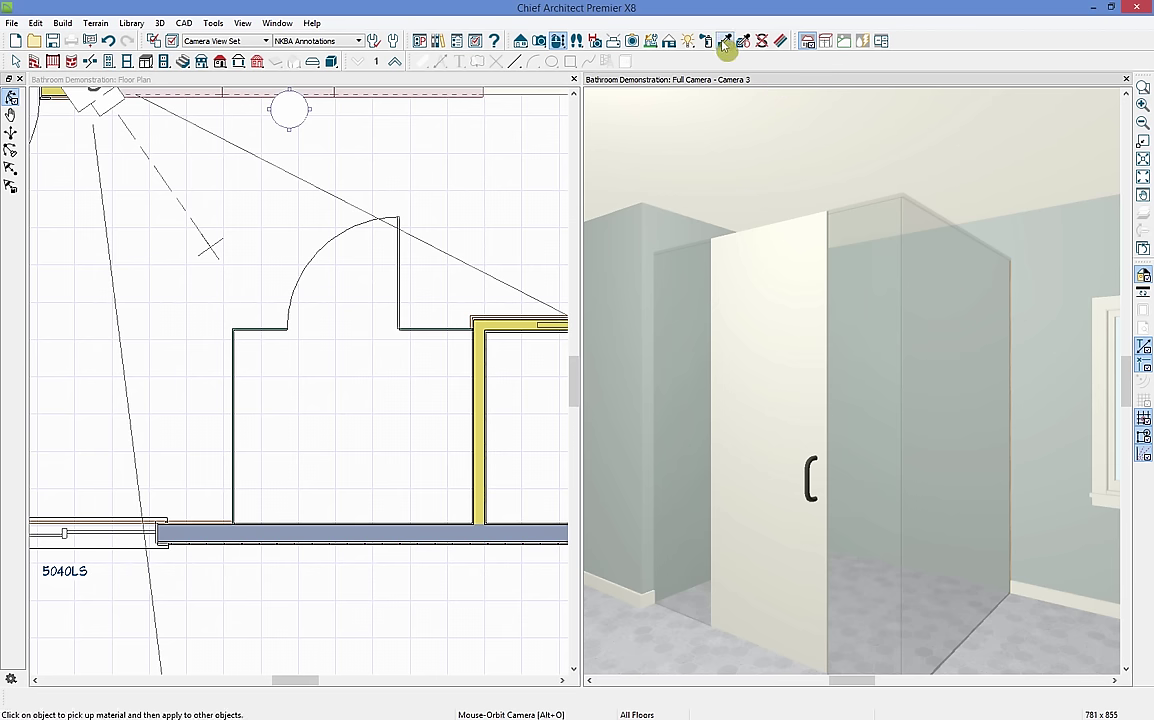
pyautogui.click(860, 297)
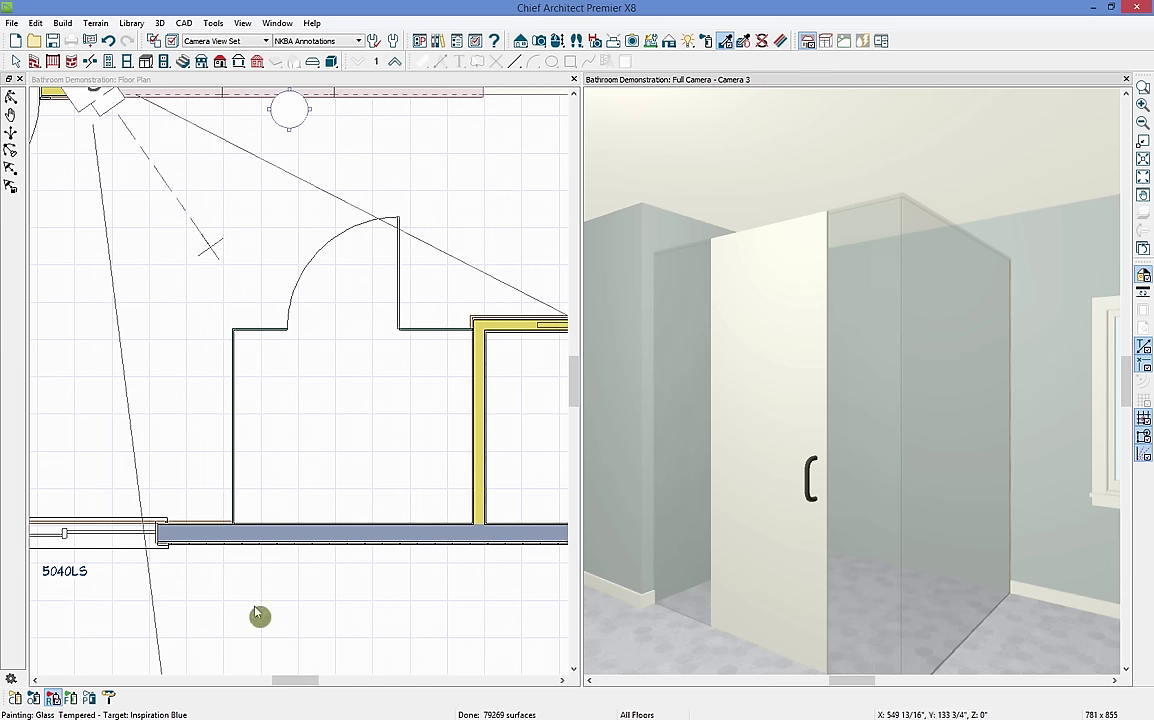
pyautogui.click(15, 697)
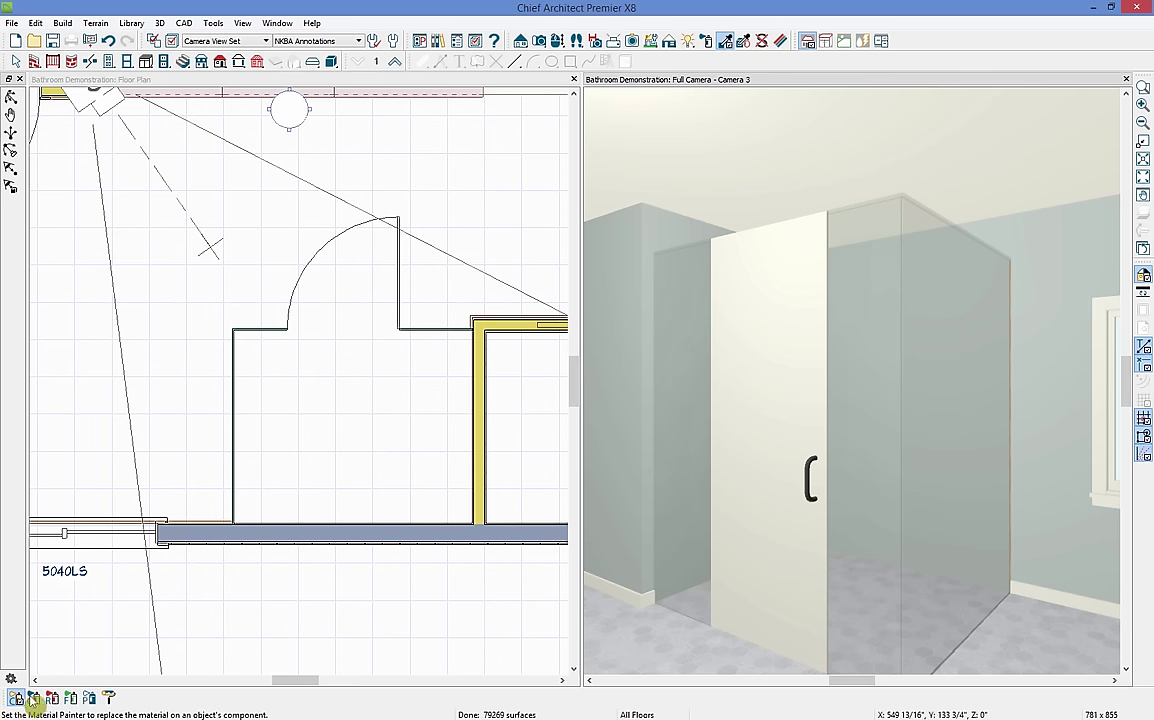
pyautogui.click(764, 494)
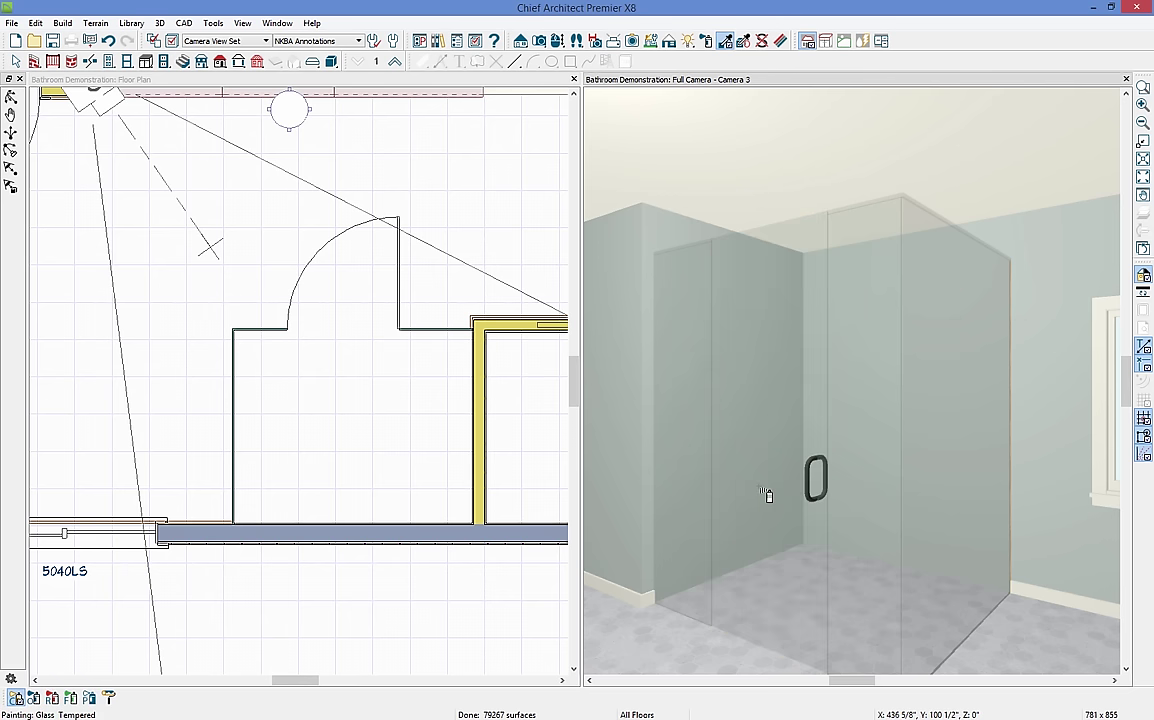
# - Swing the shower door into the shower at 30°, hinged on the side nearest the glass corner
pyautogui.click(326, 334)
pyautogui.moveTo(396, 254); pyautogui.dragTo(345, 375)
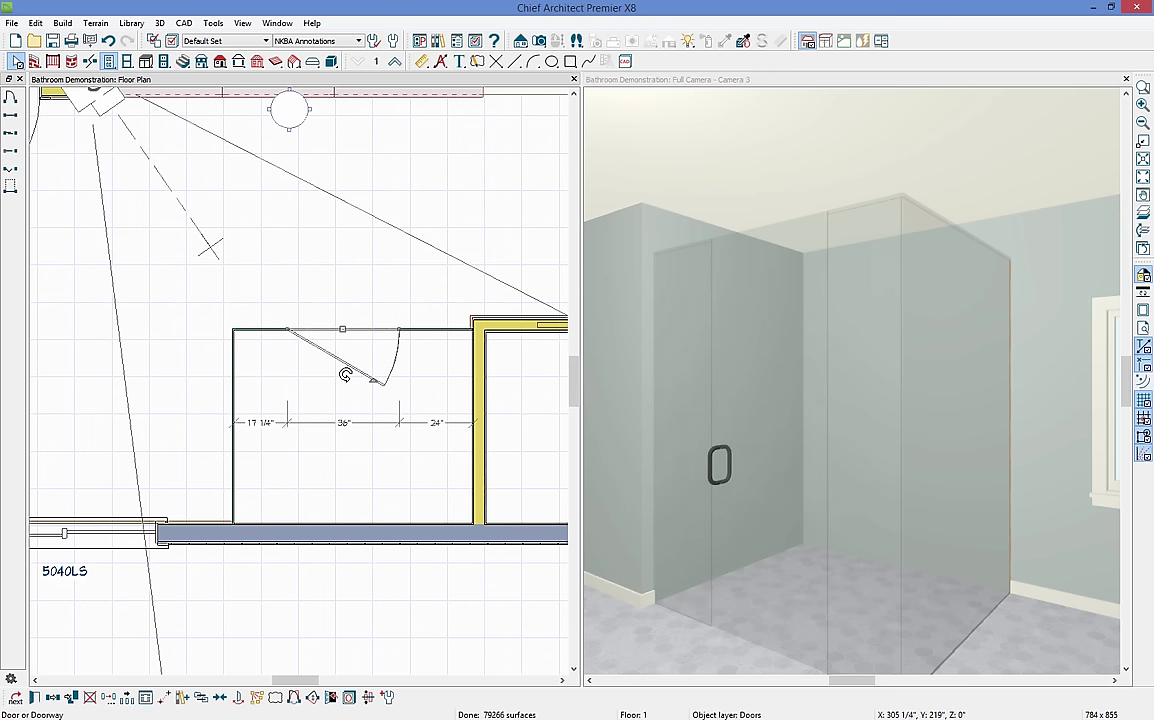
# - Make the shower door swing in both directions and show it open in the 3D view
pyautogui.click(34, 698)
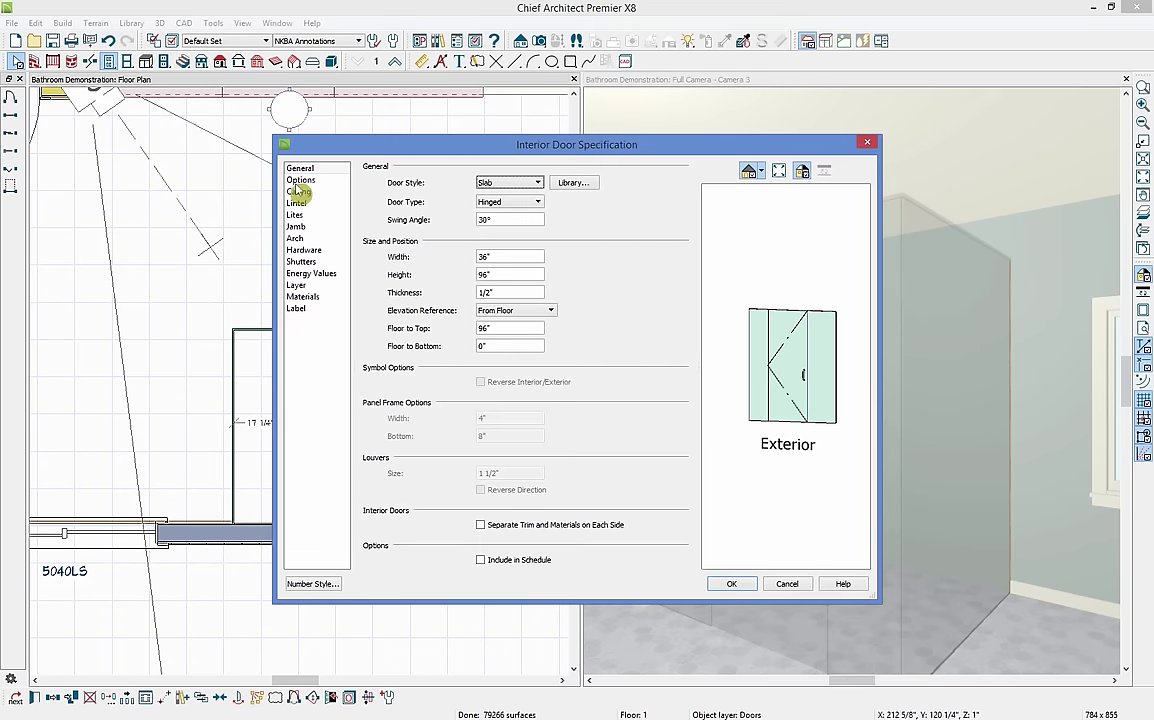
pyautogui.click(301, 179)
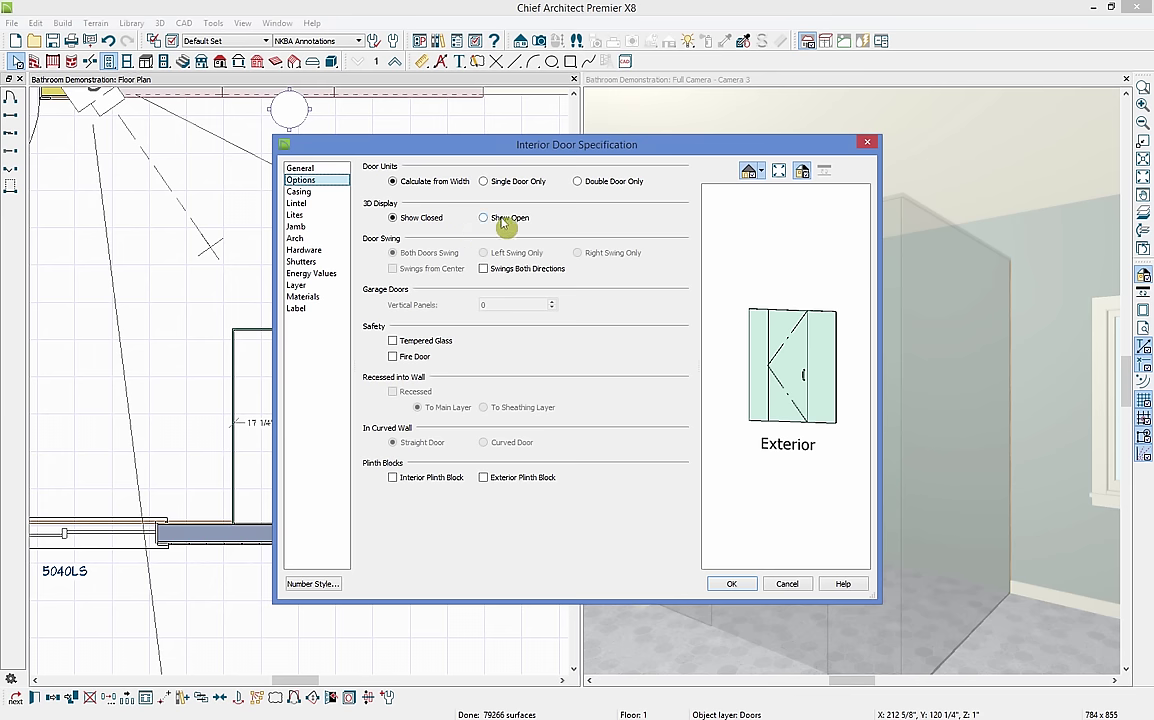
pyautogui.click(510, 270)
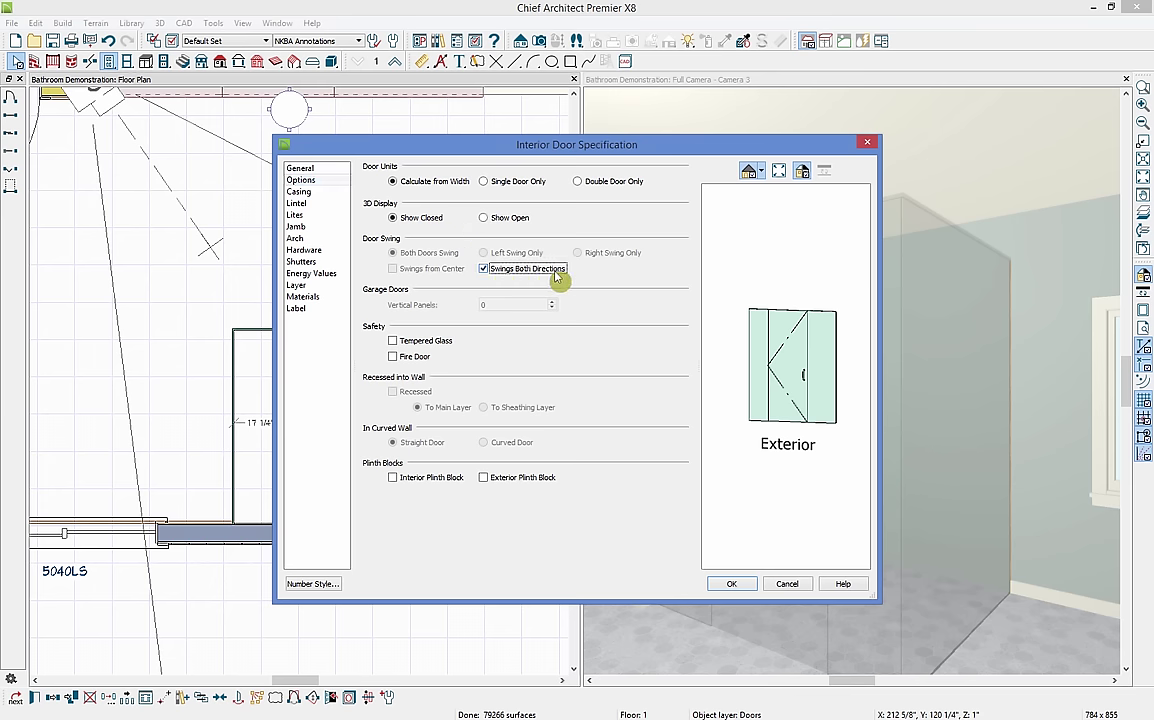
pyautogui.click(733, 584)
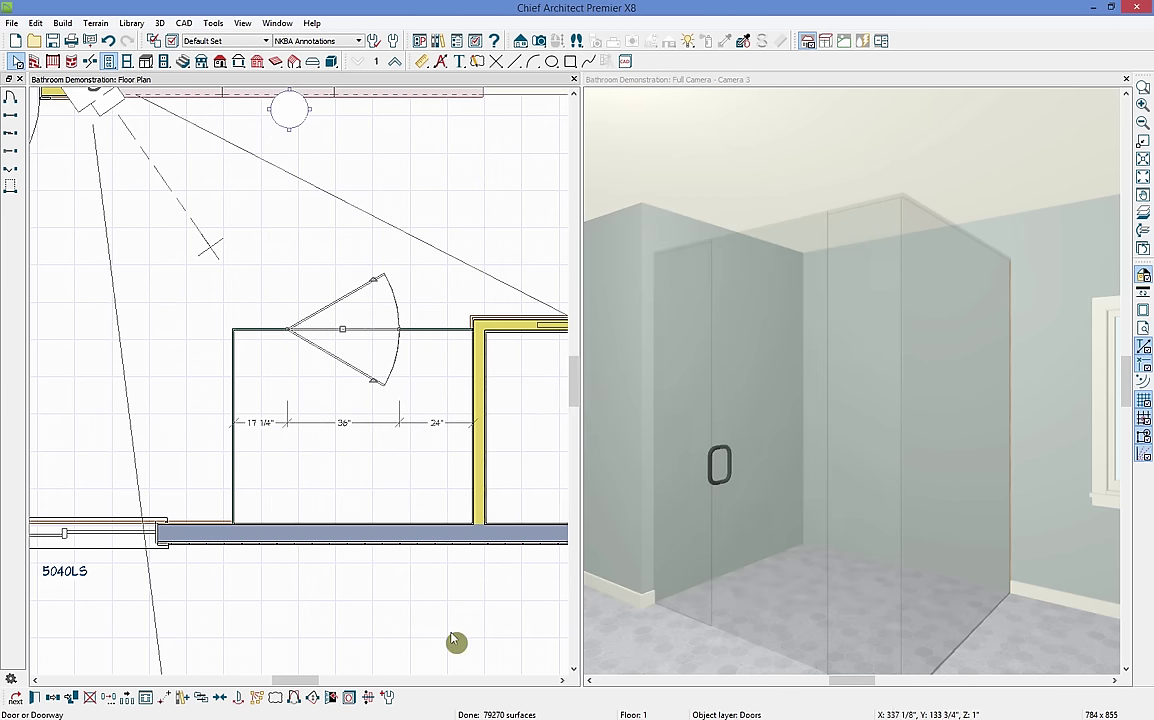
pyautogui.click(333, 698)
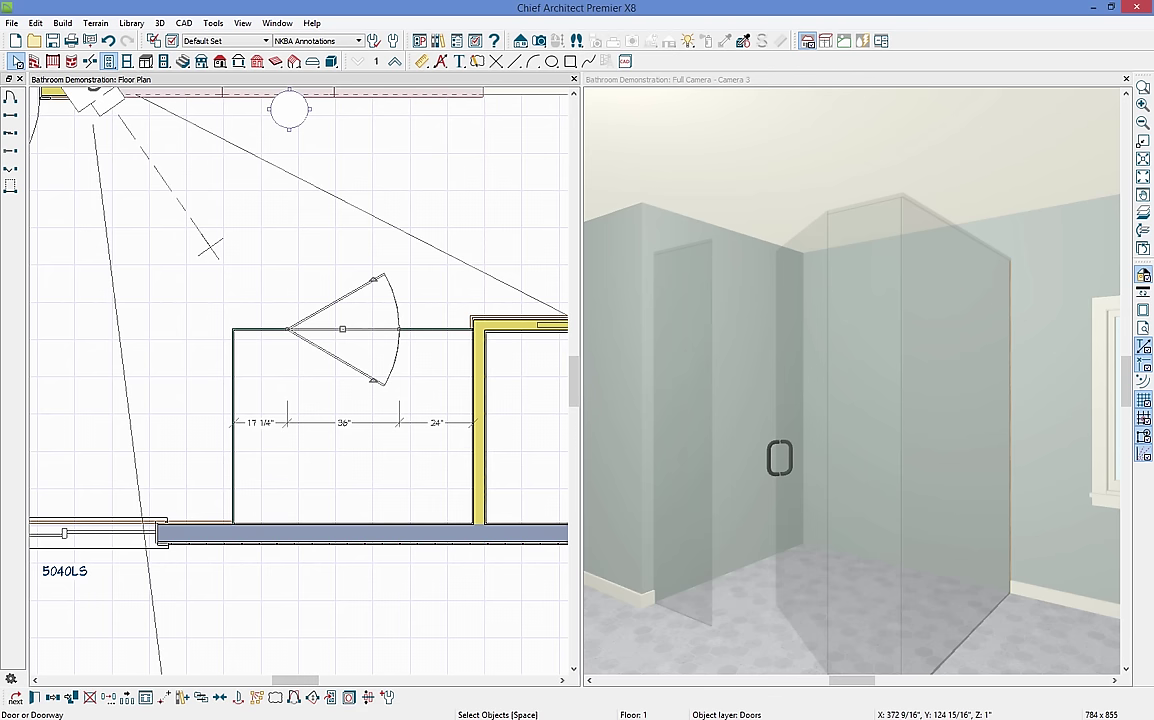
# - View the Tile Work photo in Windows Photo Viewer, and paint both solid shower walls with WhiteMarble from the user catalog's Bathroom folder
pyautogui.hotkey('alt', 'Tab')
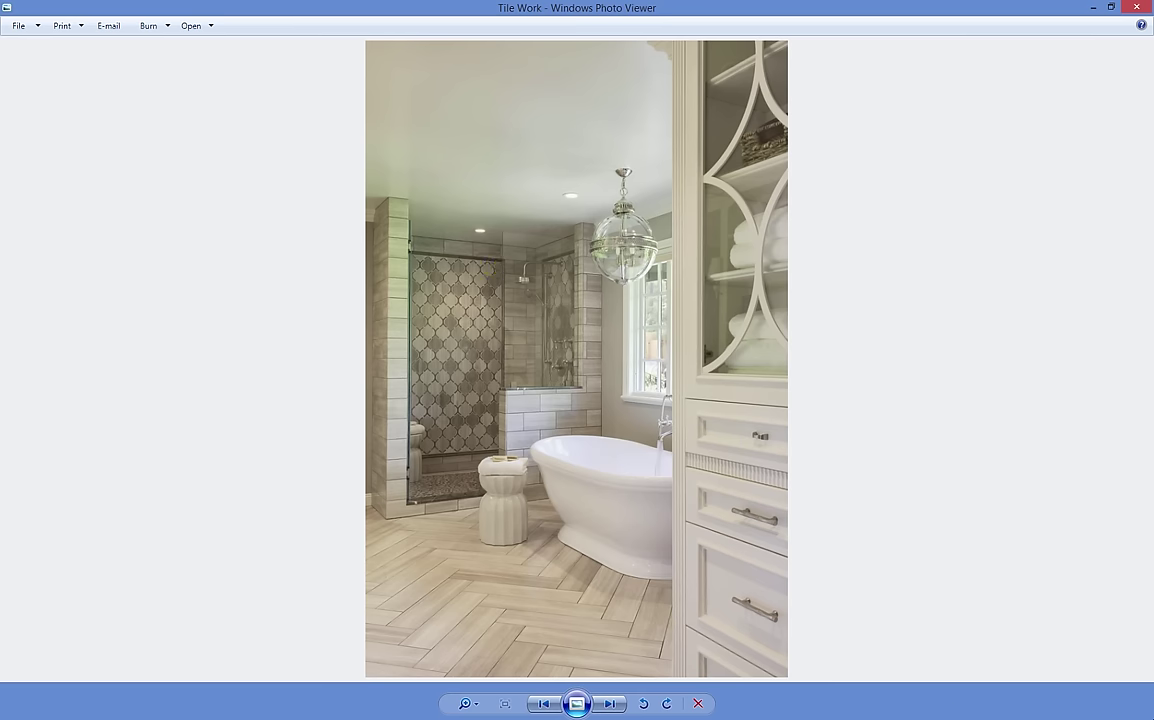
pyautogui.hotkey('alt', 'Tab')
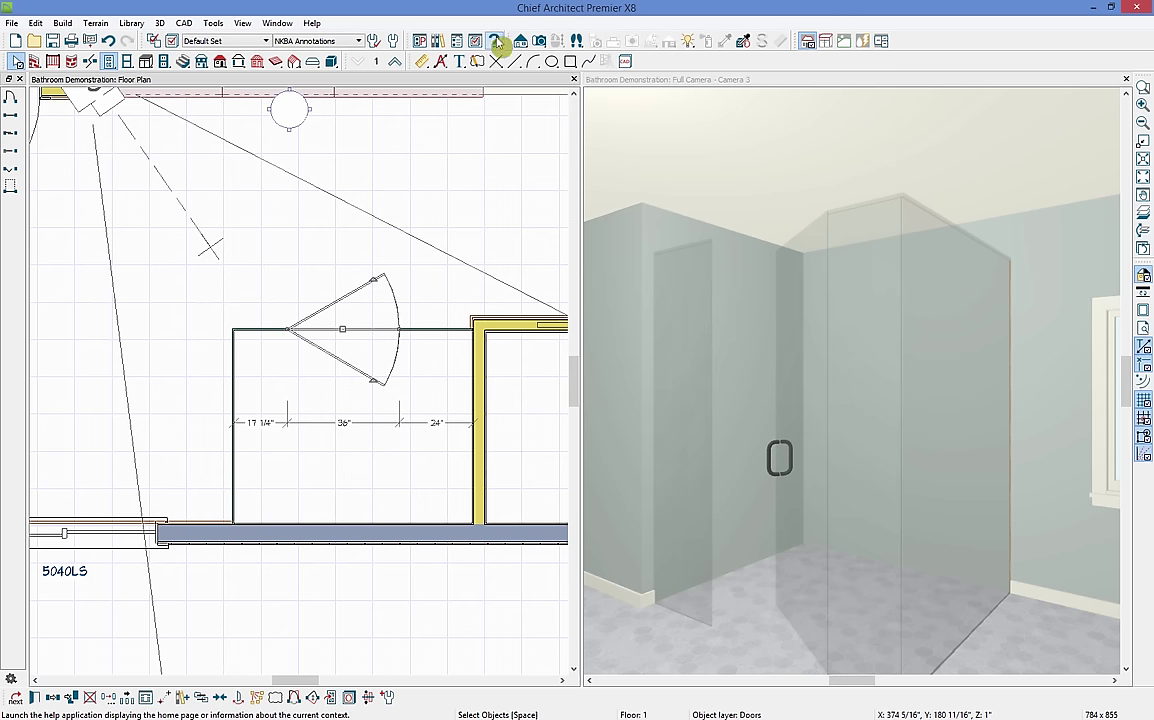
pyautogui.click(600, 82)
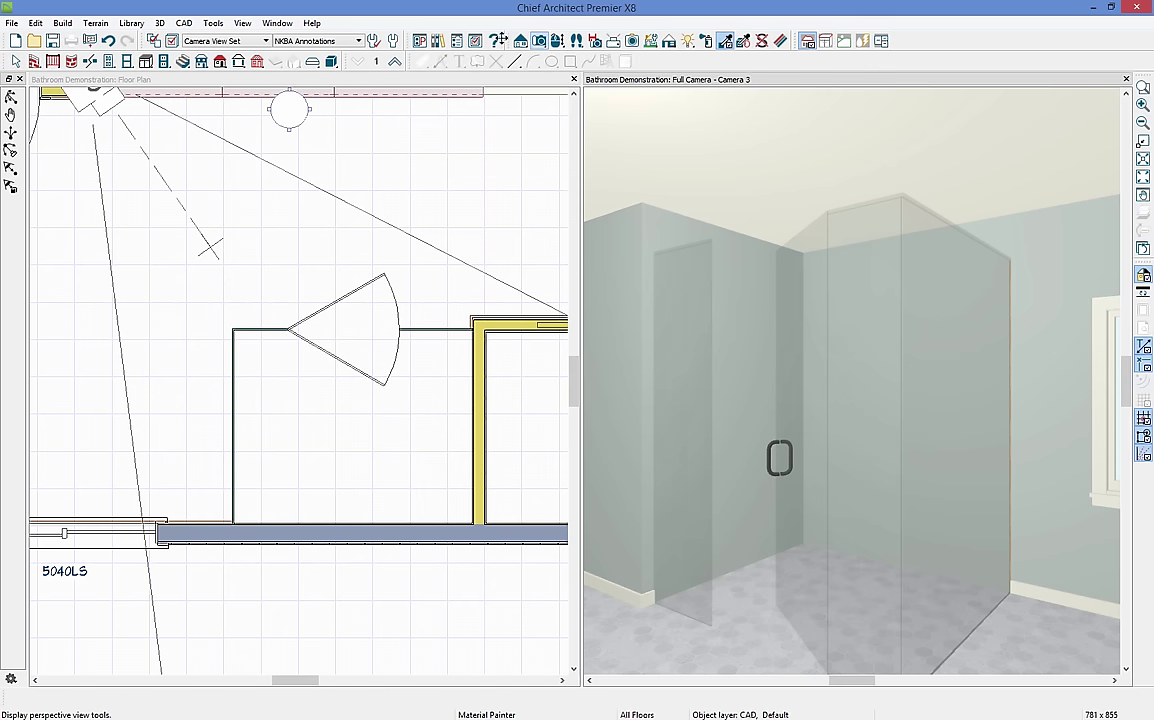
pyautogui.click(440, 41)
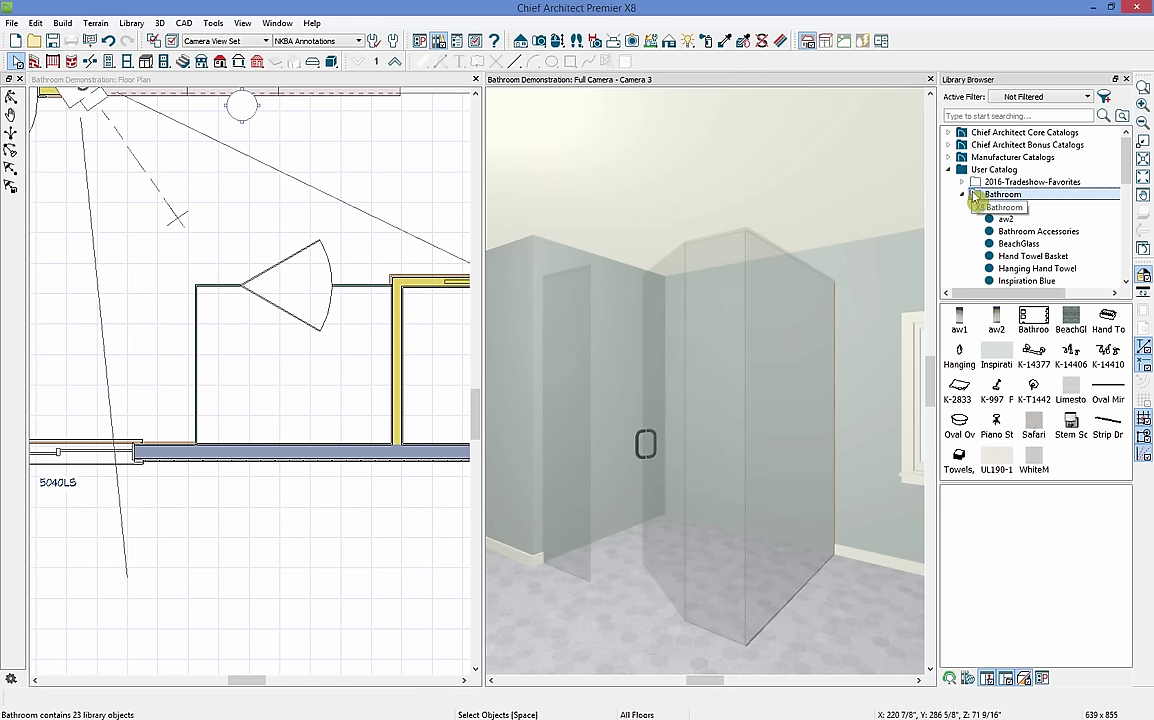
pyautogui.click(976, 197)
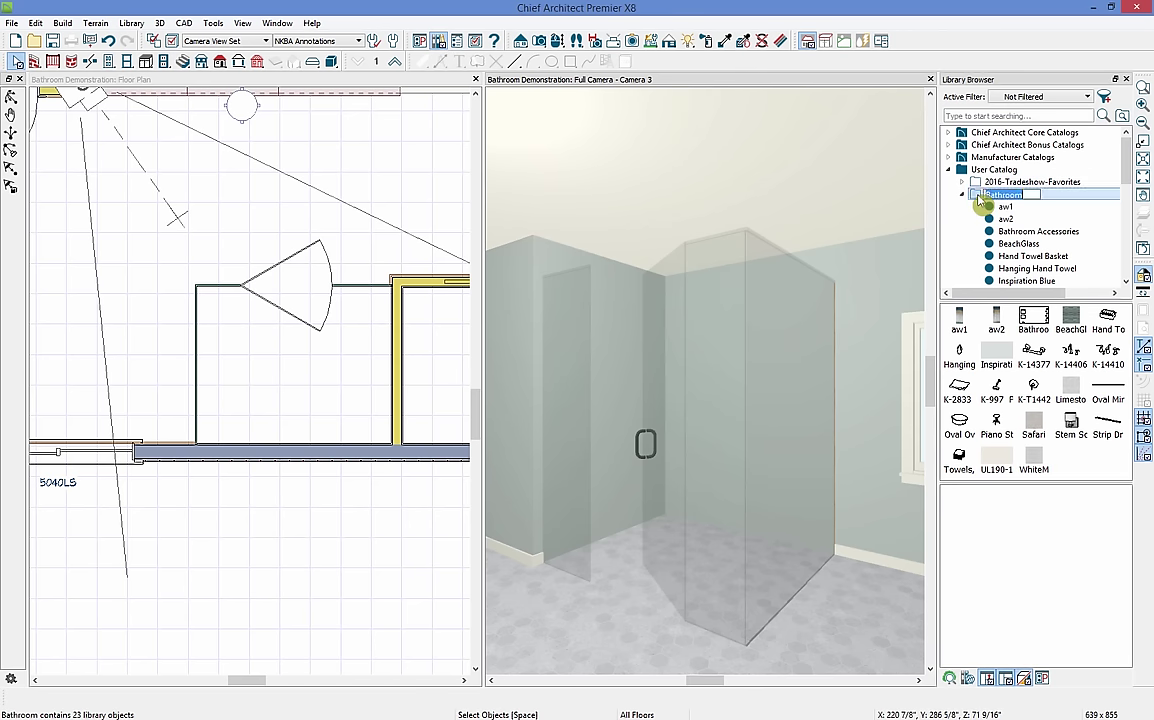
pyautogui.click(1036, 463)
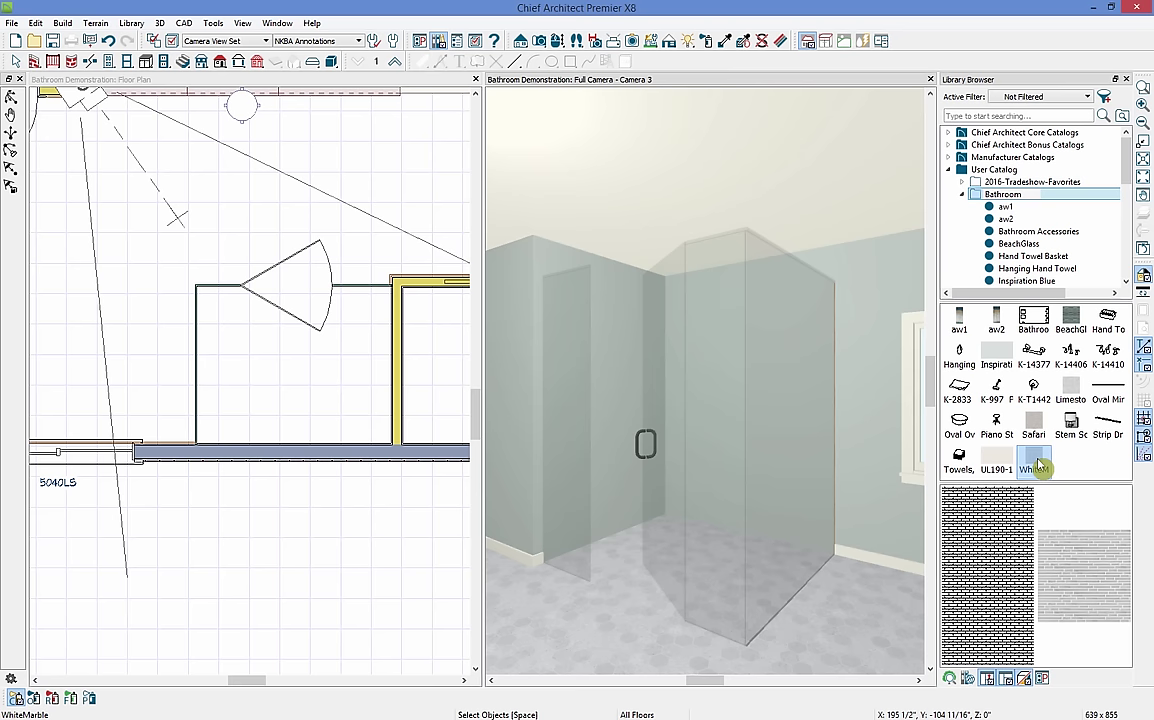
pyautogui.click(623, 397)
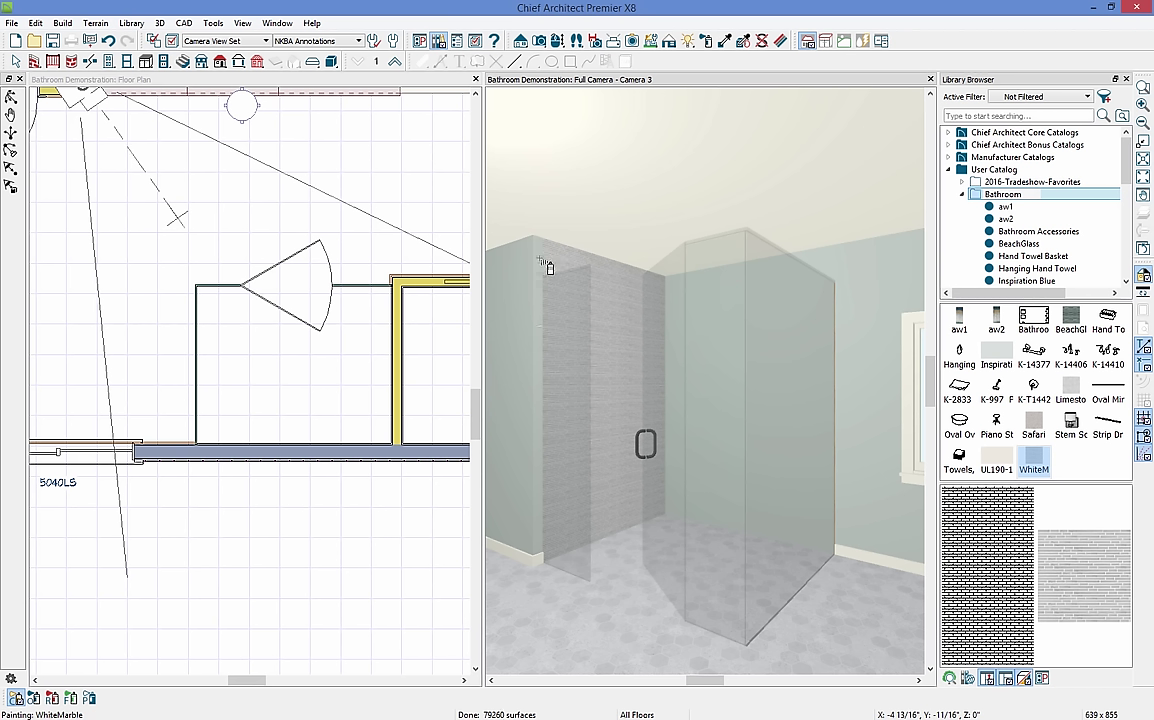
pyautogui.click(823, 268)
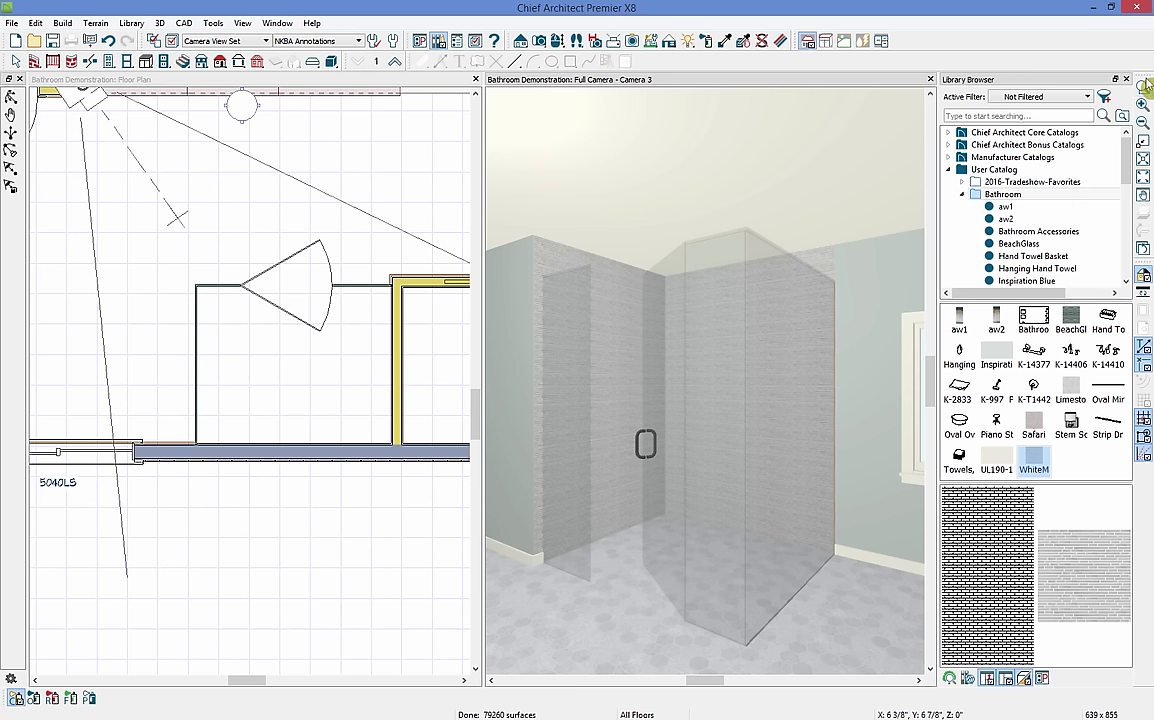
pyautogui.click(1126, 79)
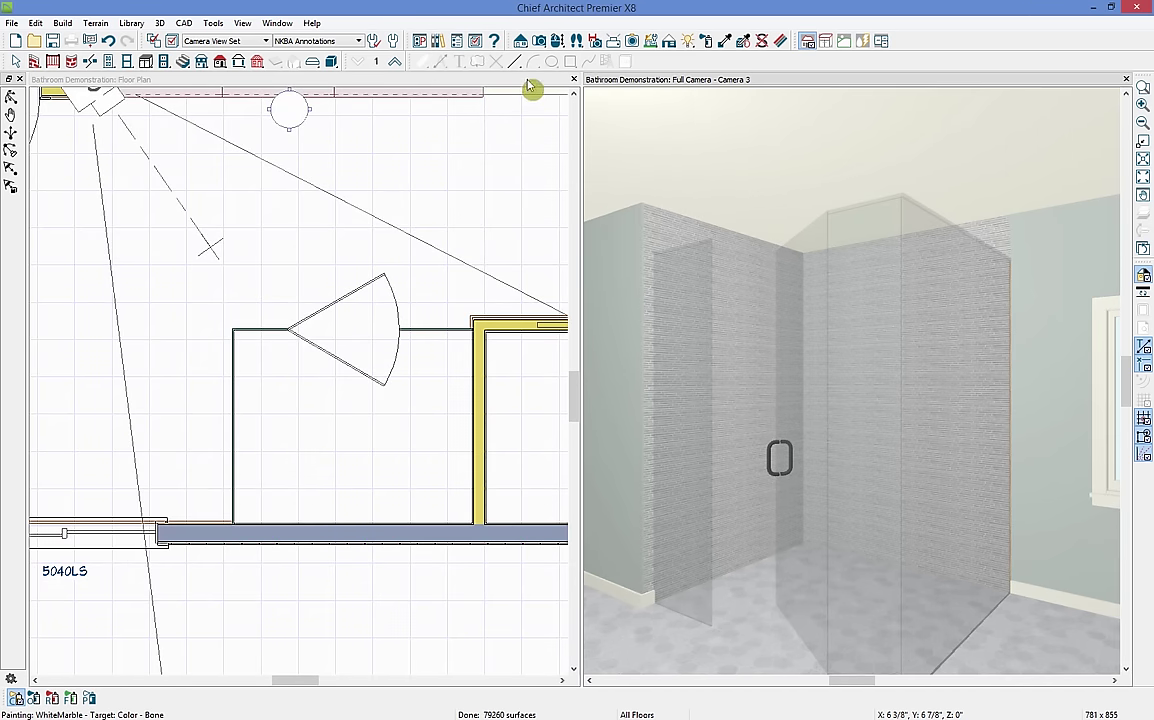
# - Create a wall elevation from inside the shower, facing the solid wall opposite the glass door
pyautogui.click(382, 90)
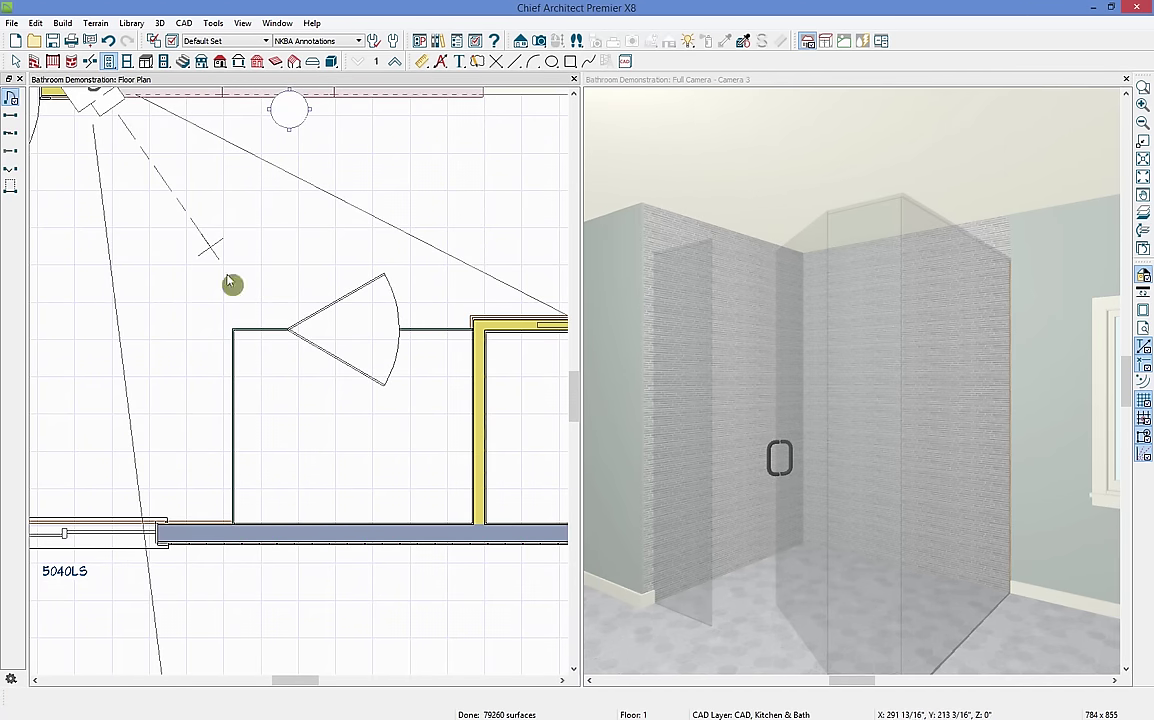
pyautogui.click(521, 42)
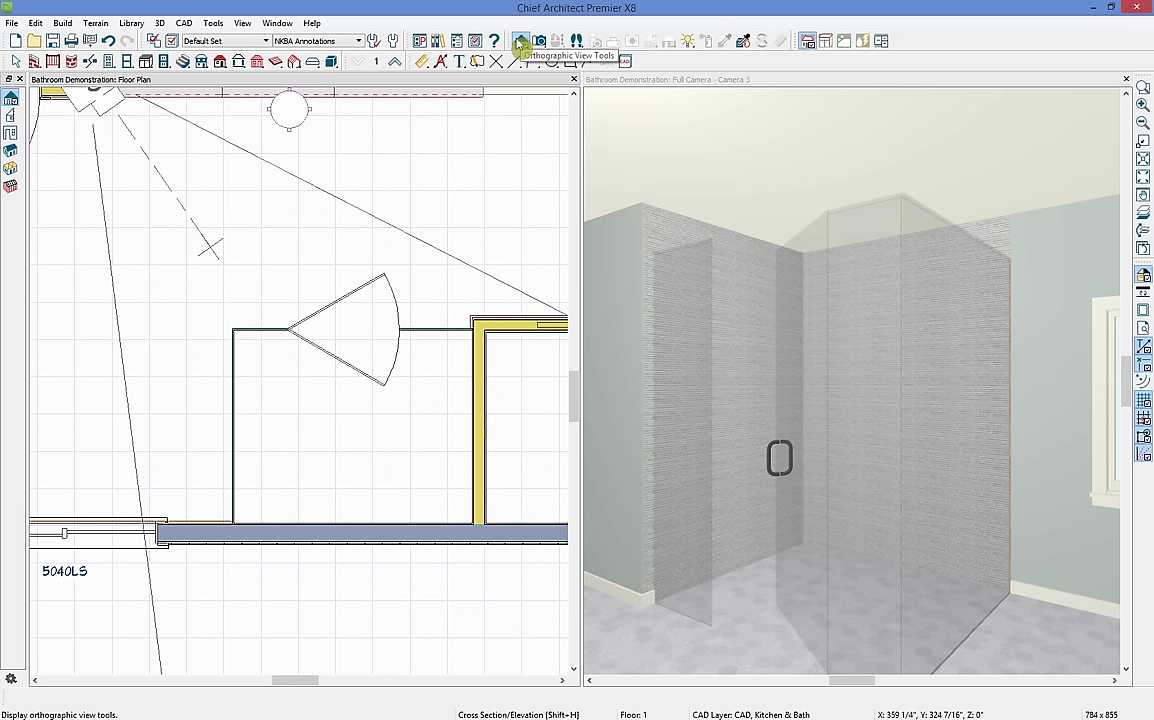
pyautogui.click(11, 135)
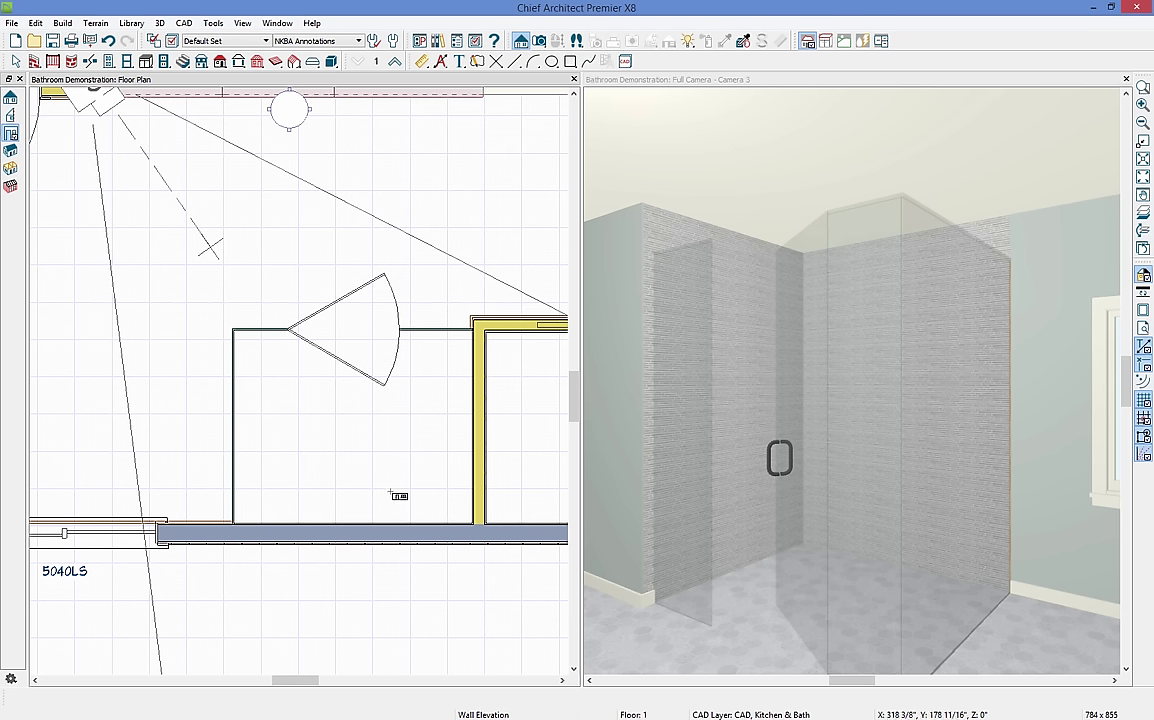
pyautogui.moveTo(379, 489); pyautogui.dragTo(381, 546)
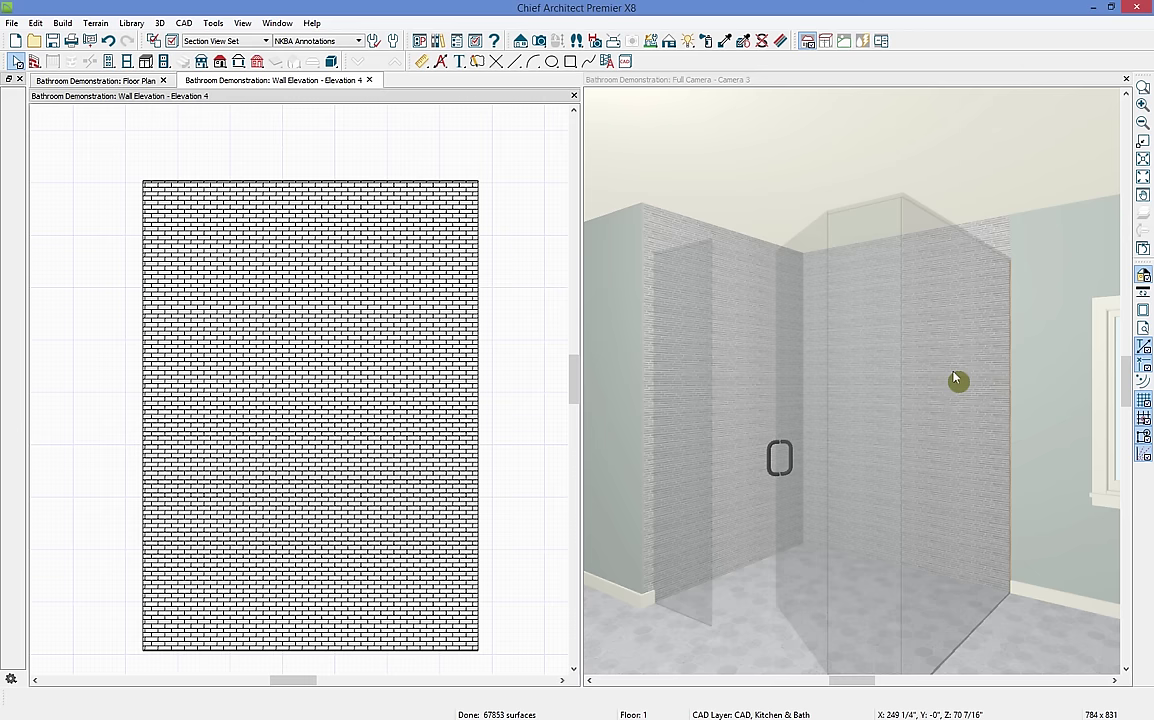
# - Draw a rectangular polyline about 54" wide and 88" high inside the tiled wall in the elevation
pyautogui.click(571, 63)
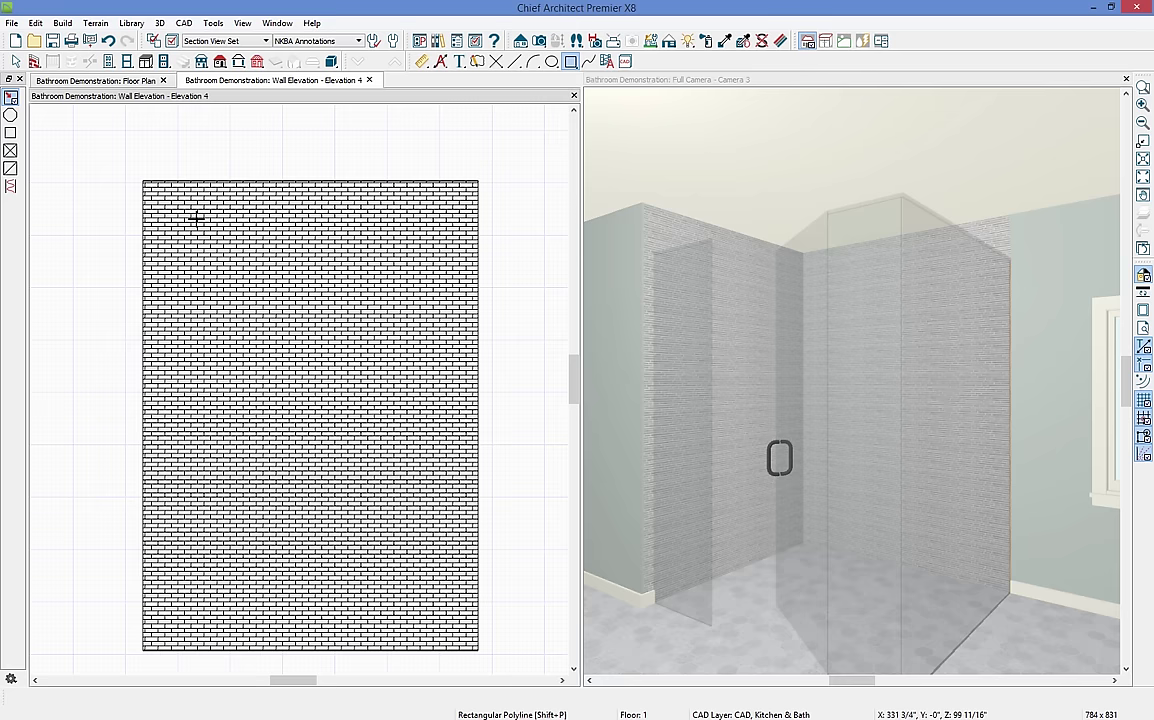
pyautogui.moveTo(197, 219); pyautogui.dragTo(429, 601)
pyautogui.click(428, 600)
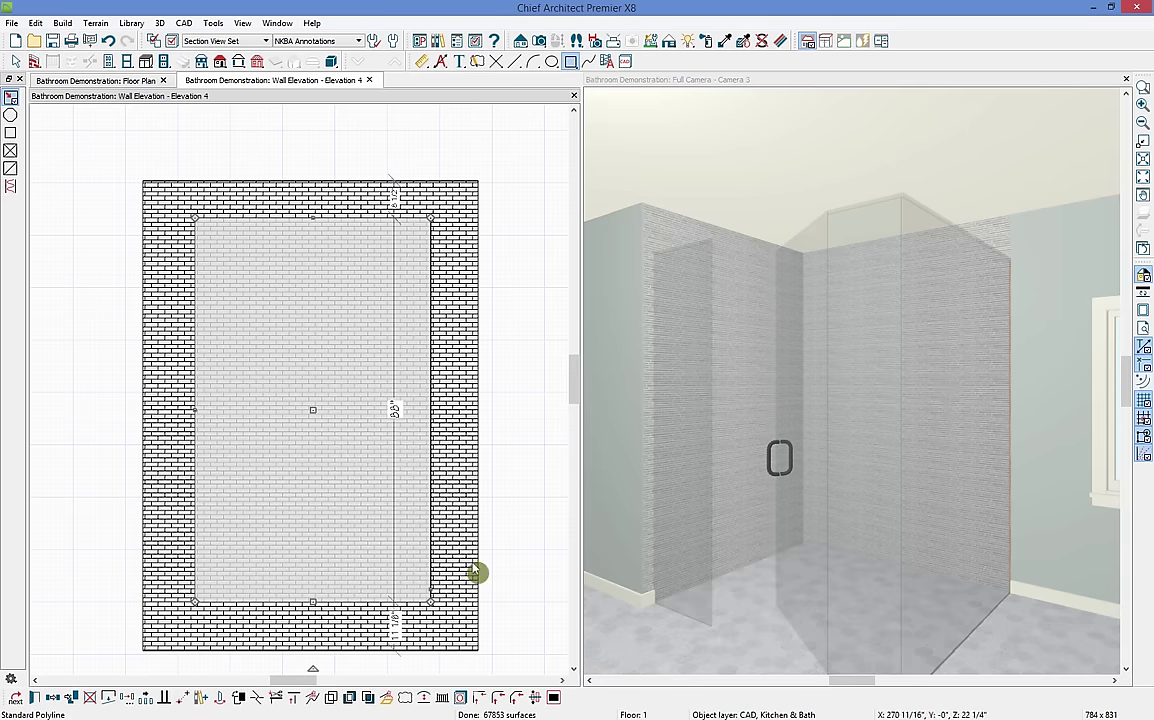
# - Set the rectangle's offsets from the bottom and top edges of the tiled wall to 12" each
pyautogui.click(392, 636)
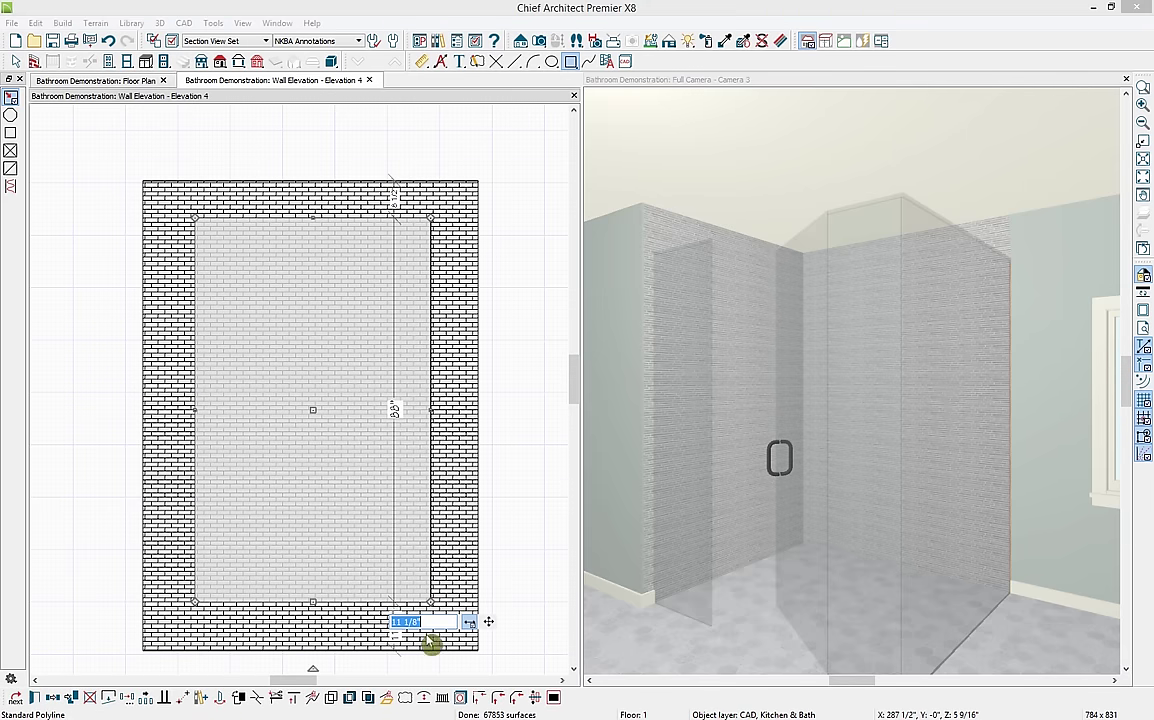
pyautogui.write('12')
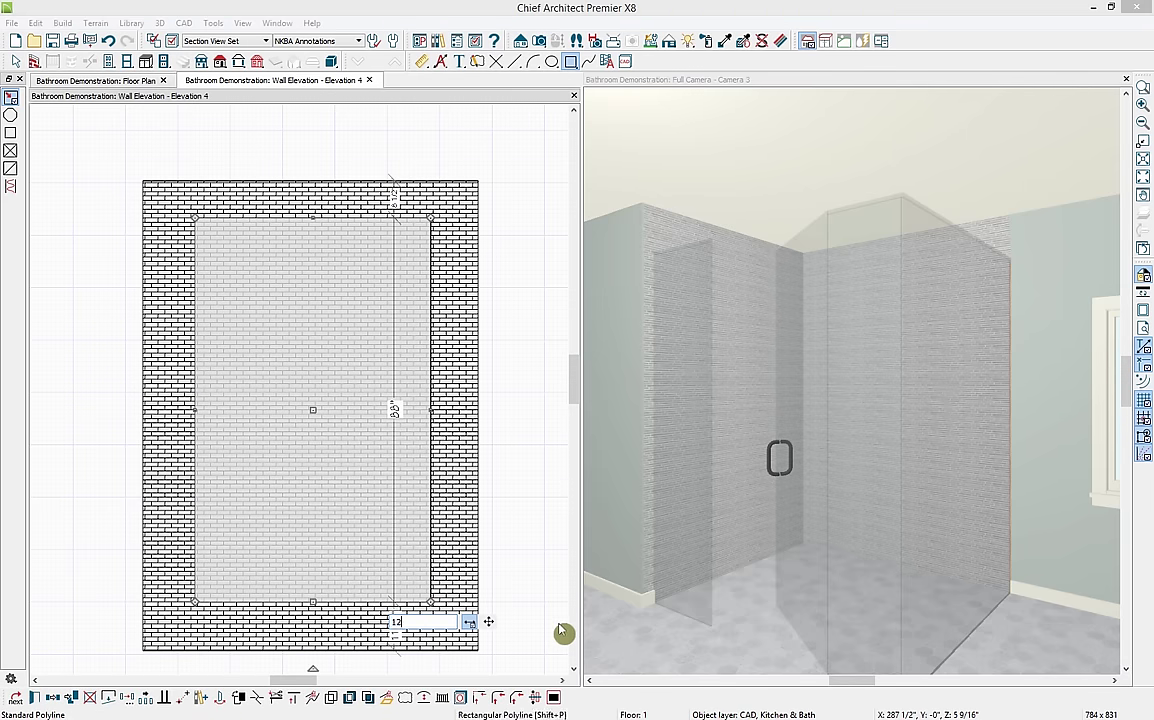
pyautogui.press('Return')
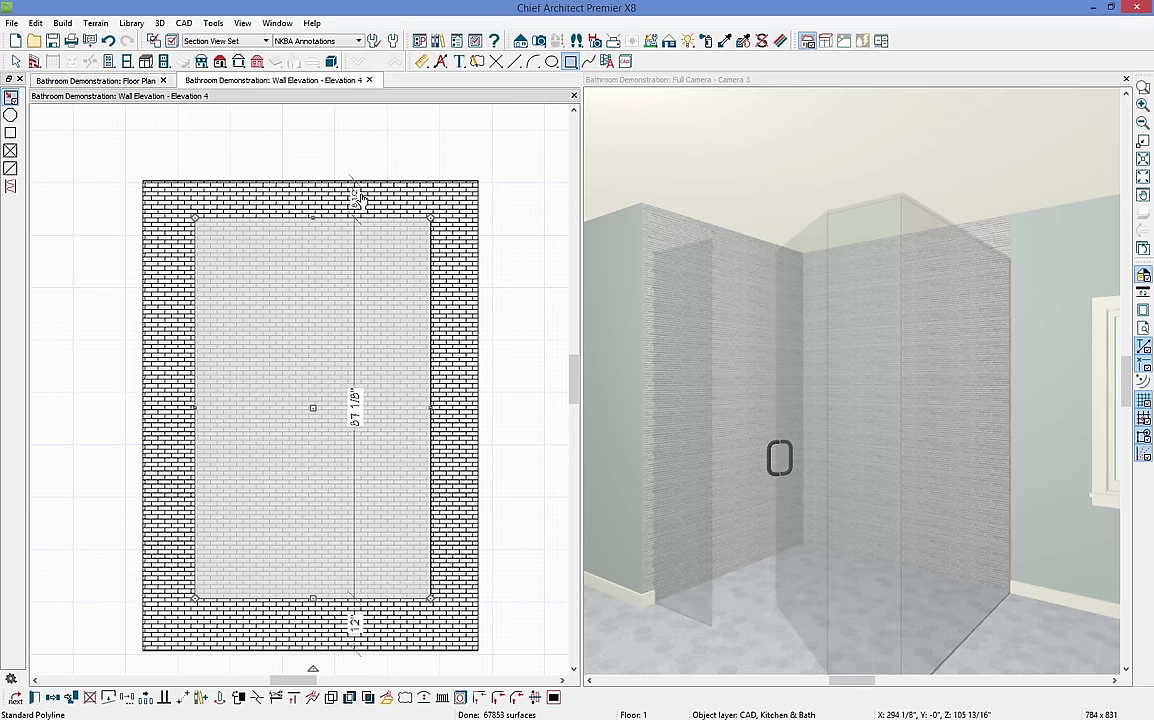
pyautogui.click(356, 200)
pyautogui.write('12')
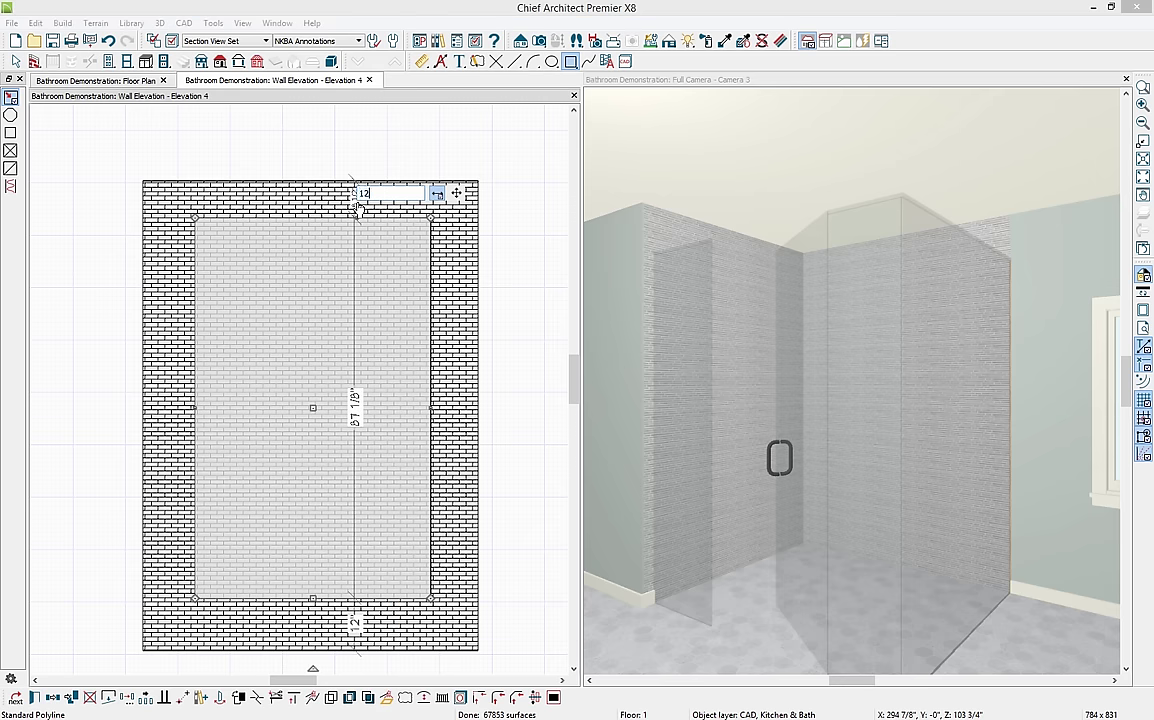
pyautogui.press('Return')
# - Set the rectangle's offsets from both side edges of the tiled wall to 20" each
pyautogui.click(431, 478)
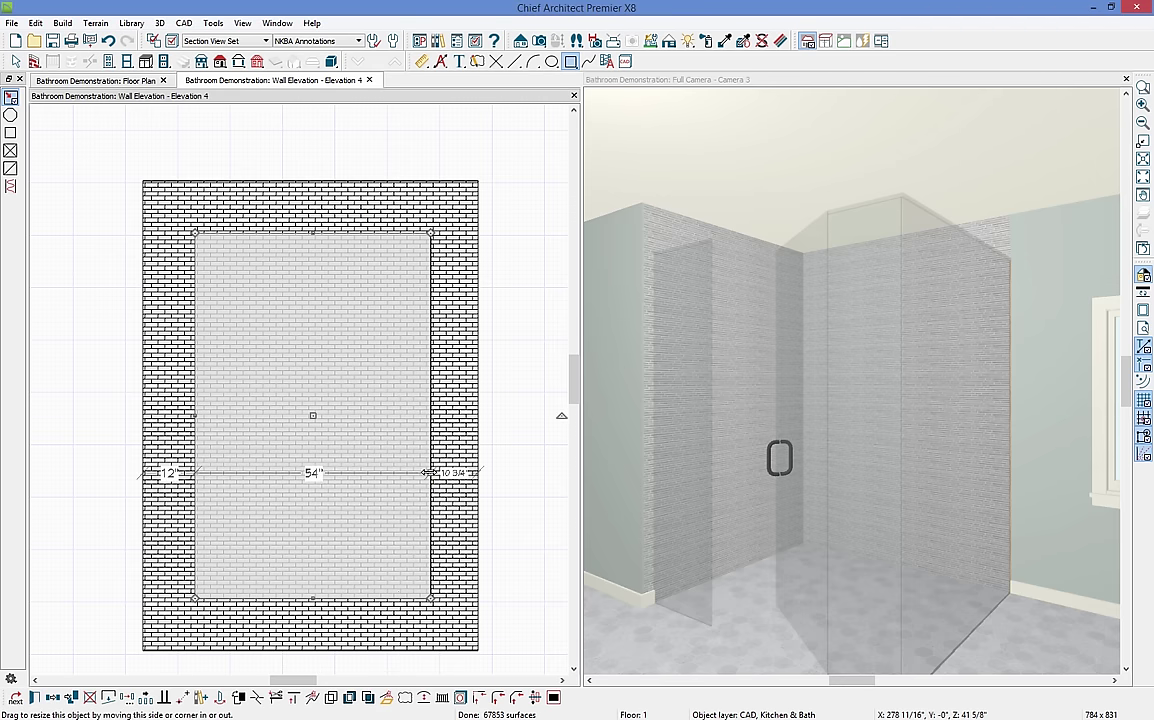
pyautogui.click(452, 474)
pyautogui.write('20')
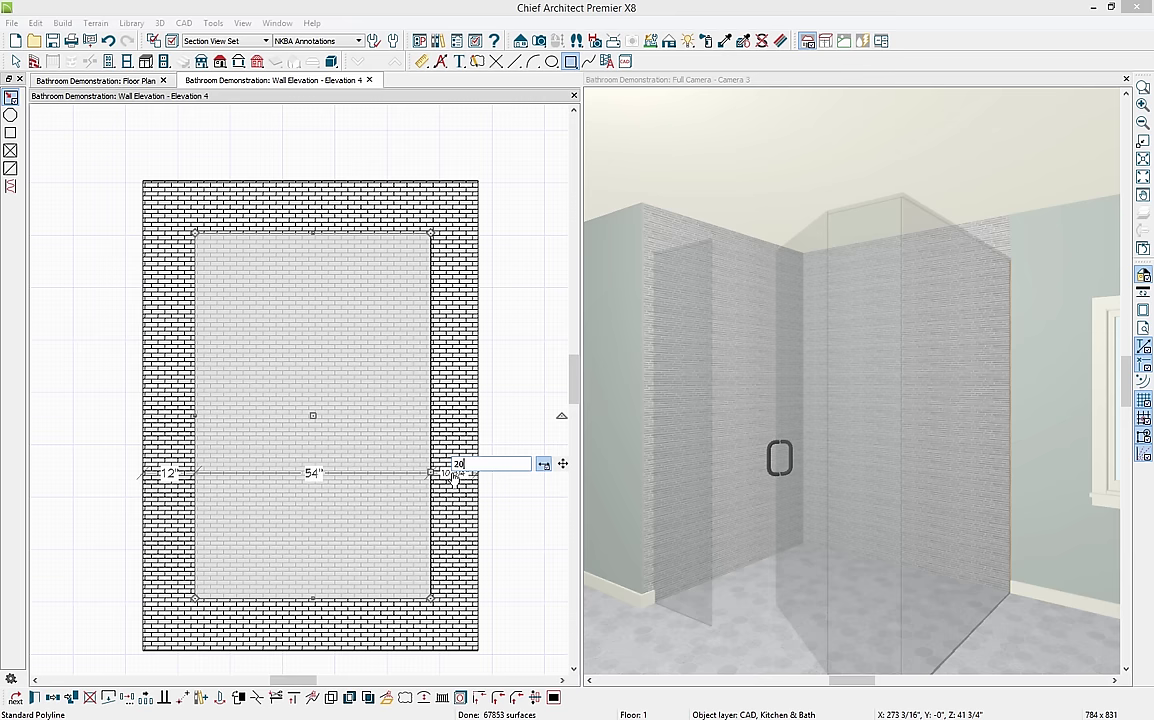
pyautogui.press('Return')
pyautogui.click(206, 520)
pyautogui.click(168, 517)
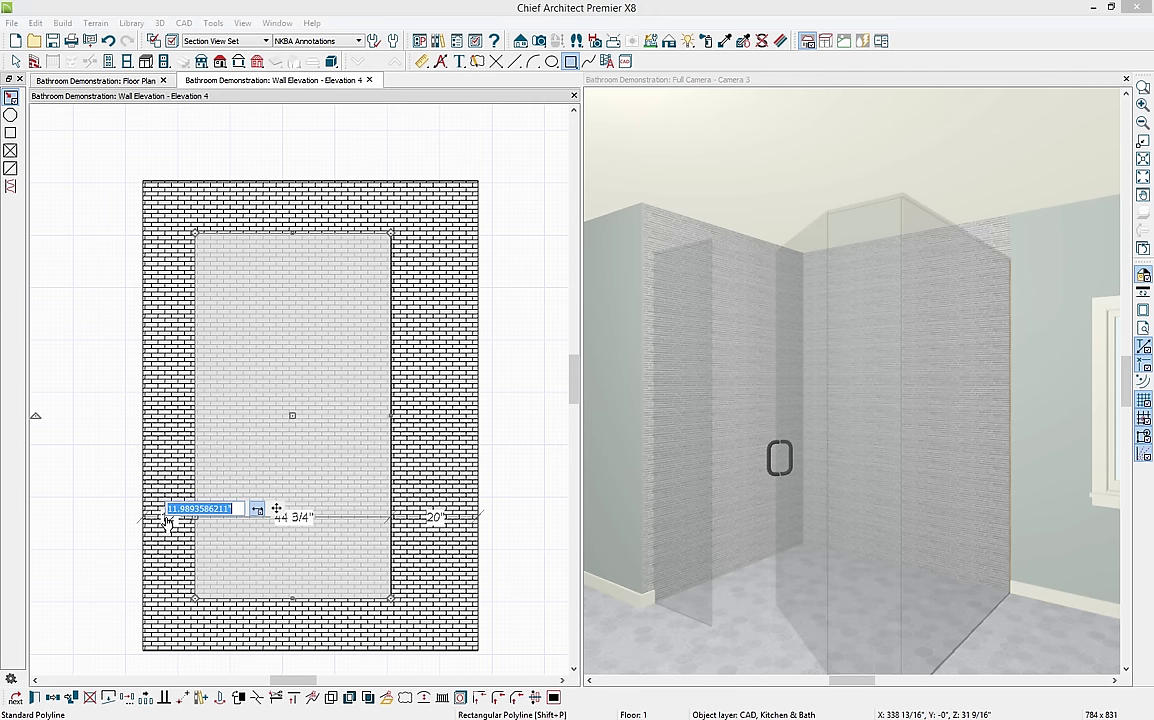
pyautogui.write('20')
pyautogui.press('Return')
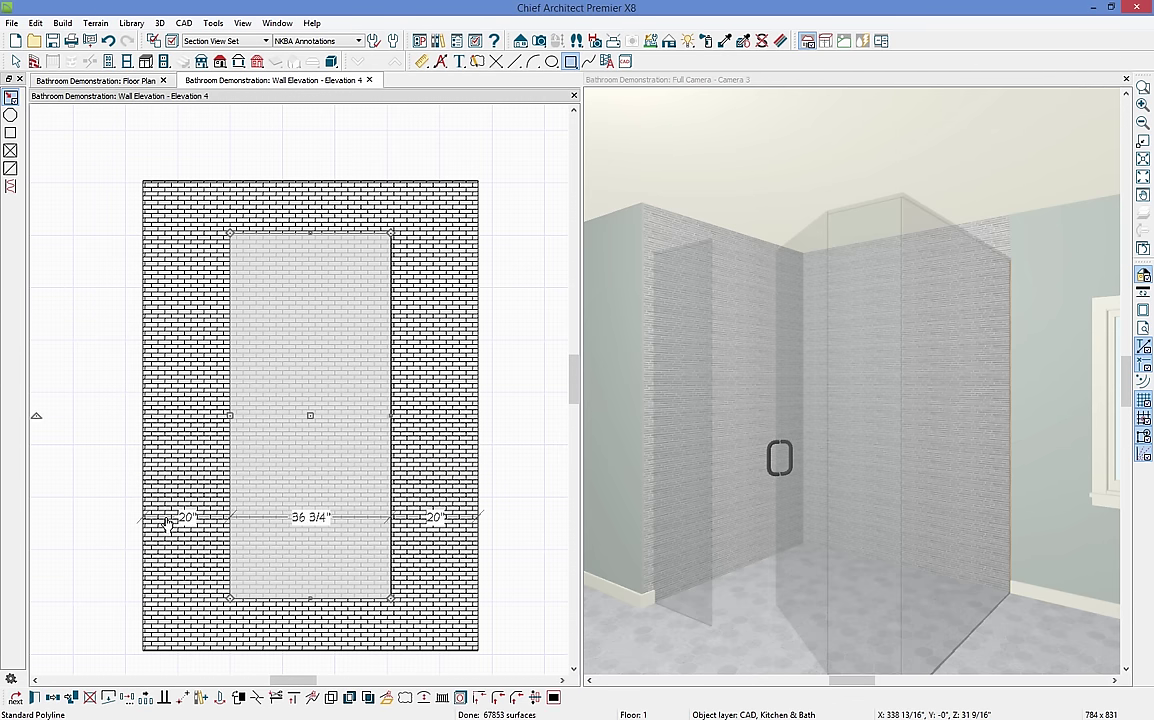
# - Set the rectangle's offsets from both side edges of the tiled wall to 18" each
pyautogui.click(186, 520)
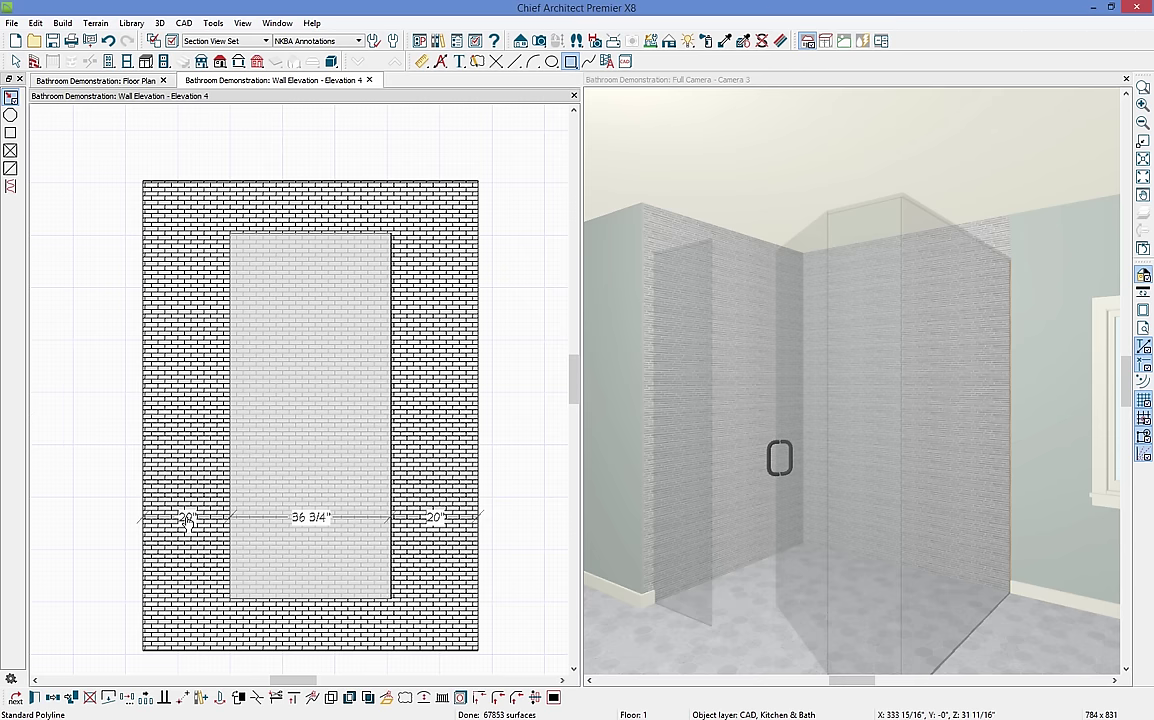
pyautogui.write('18')
pyautogui.press('Return')
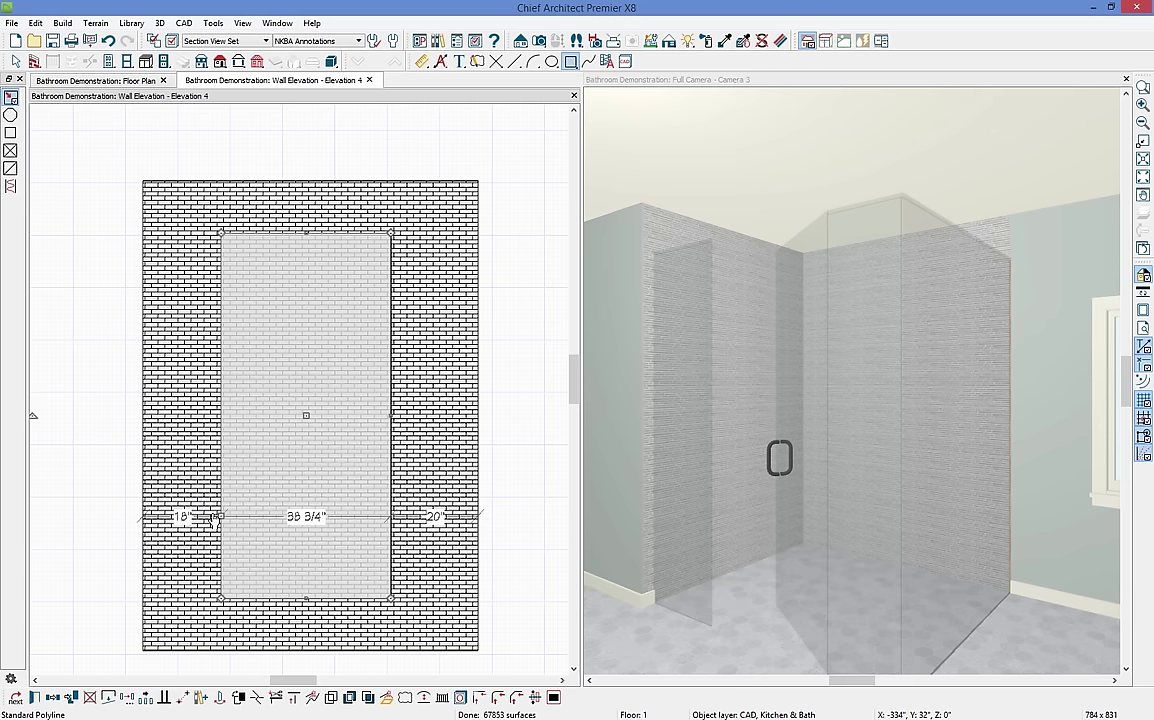
pyautogui.click(438, 517)
pyautogui.write('18')
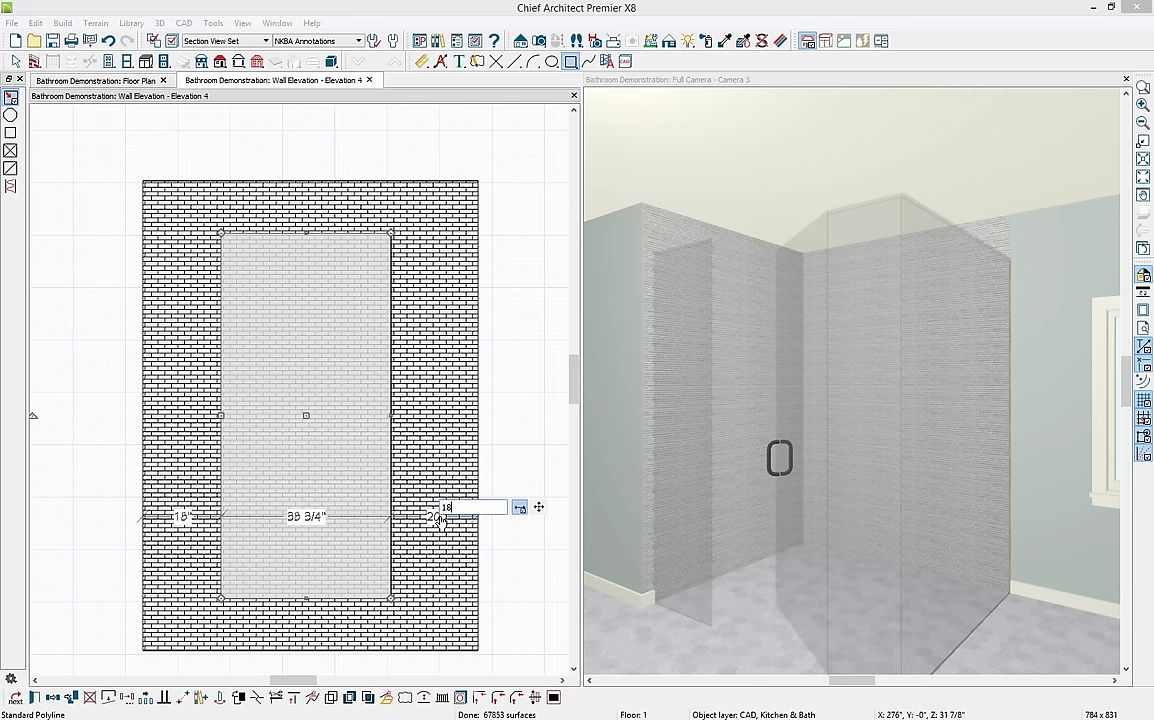
pyautogui.press('Return')
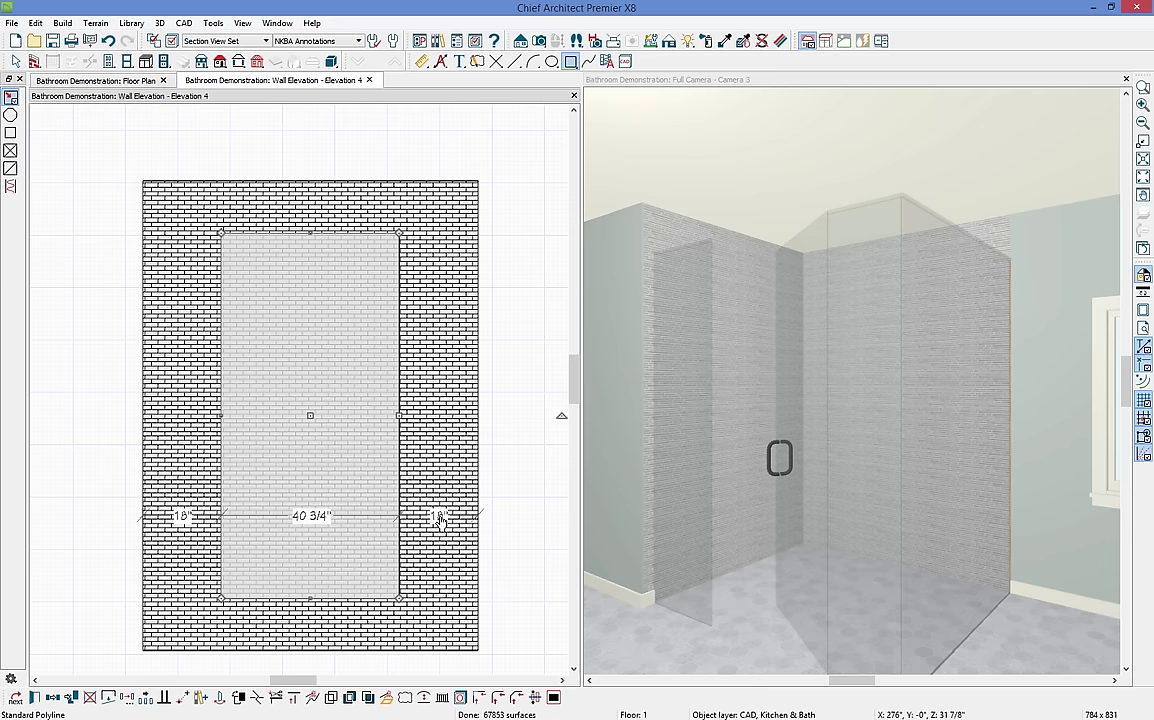
# - Convert the rectangle polyline into a material region and check the materials of its layers, keeping them as they are
pyautogui.click(300, 268)
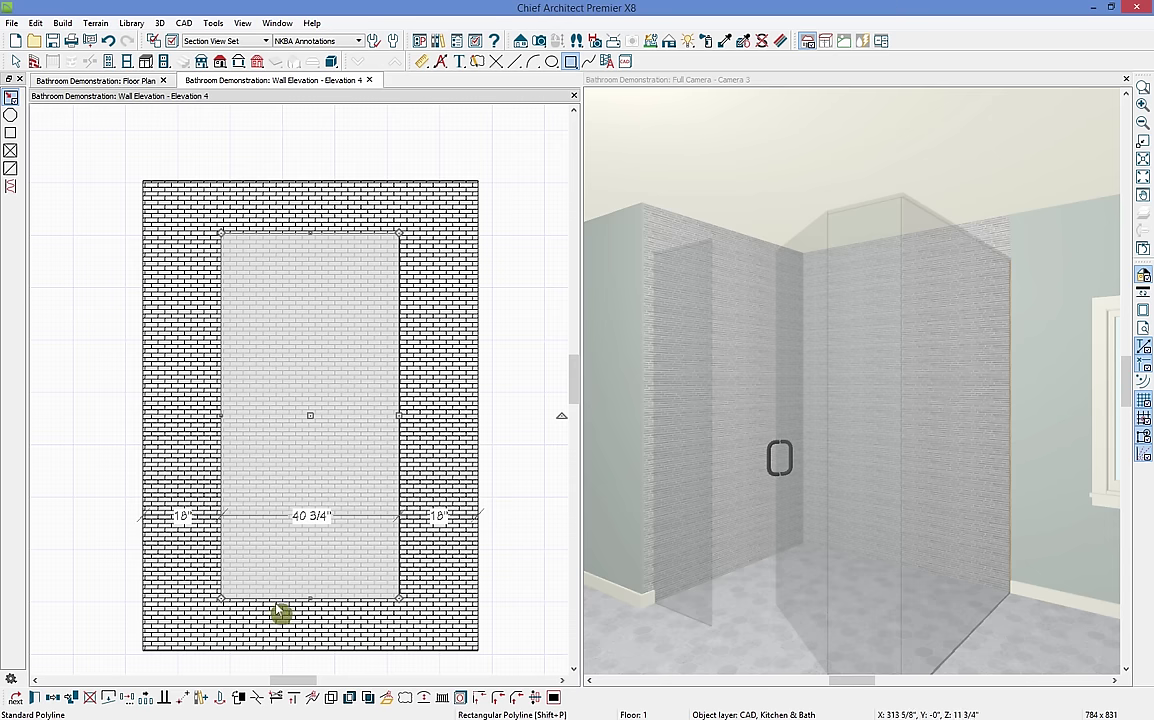
pyautogui.click(388, 703)
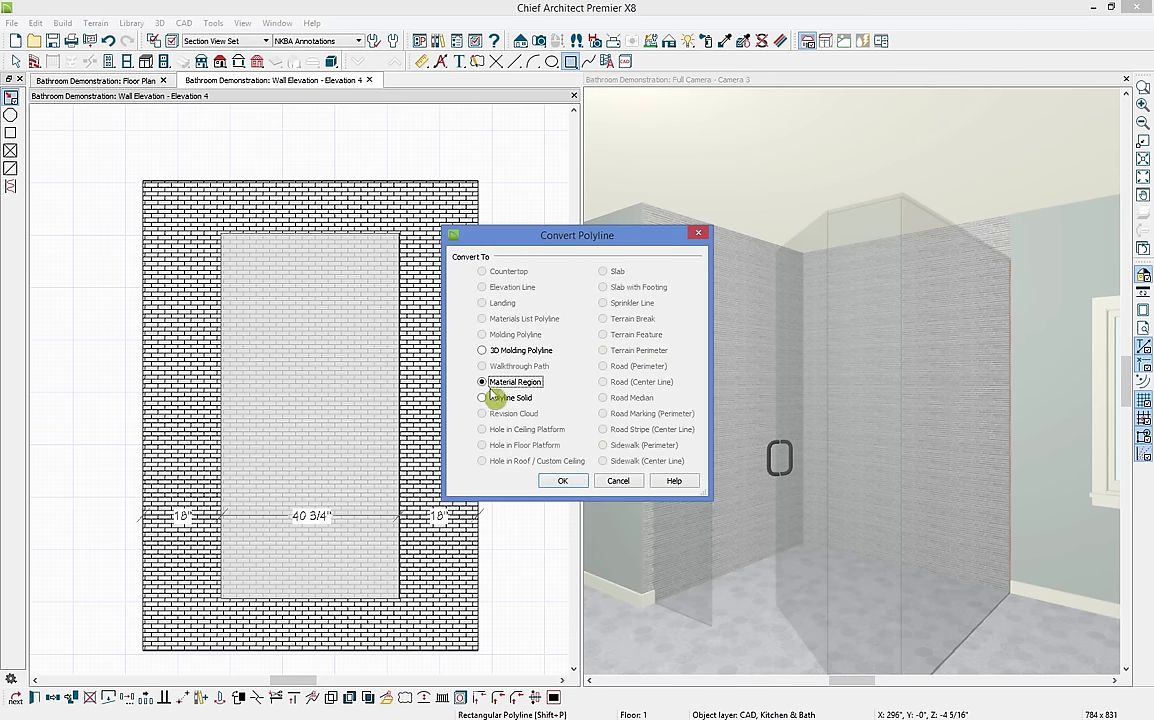
pyautogui.click(561, 483)
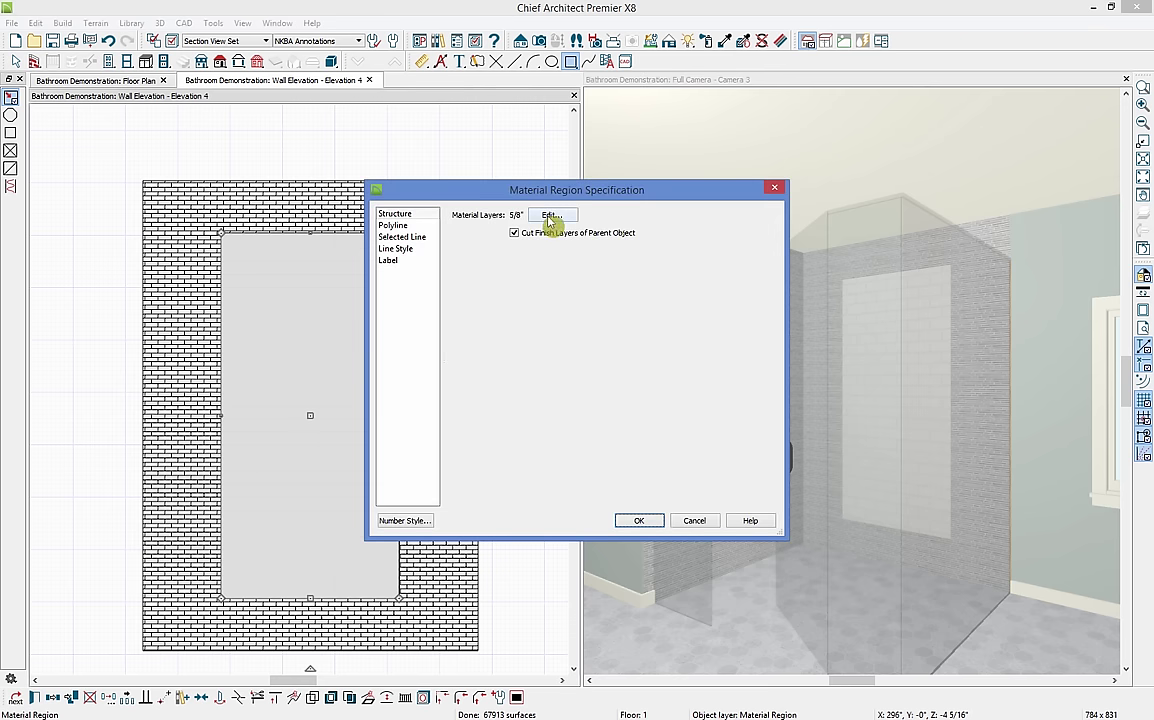
pyautogui.click(550, 220)
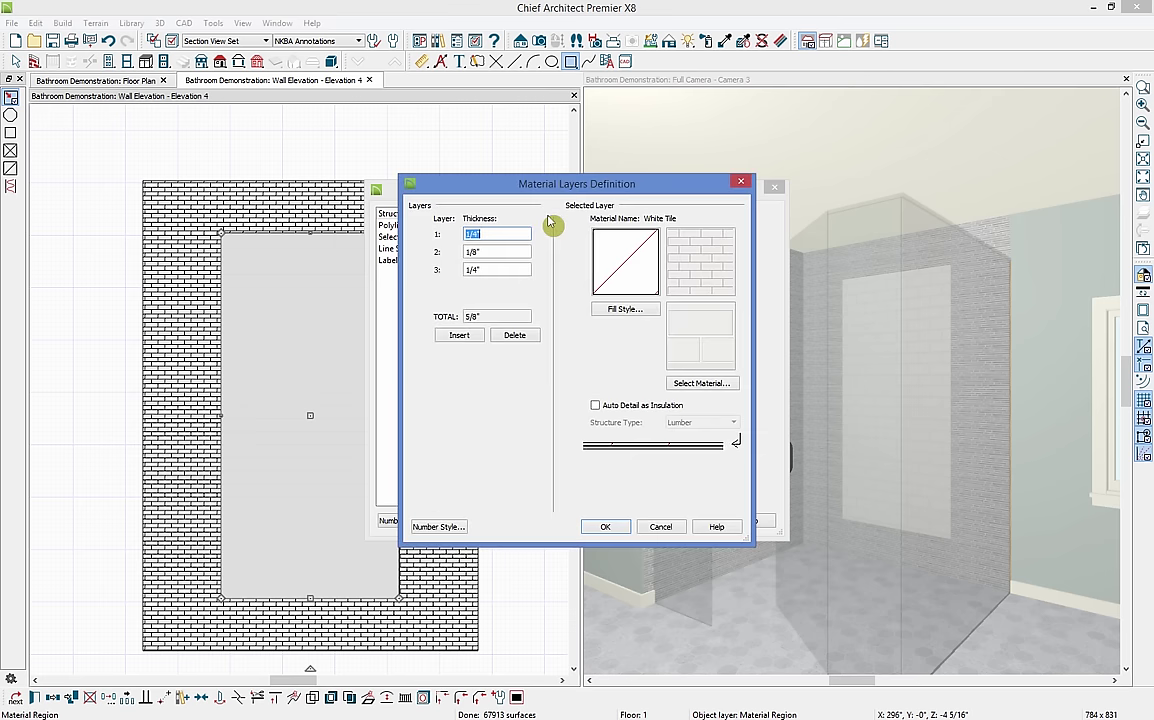
pyautogui.click(490, 251)
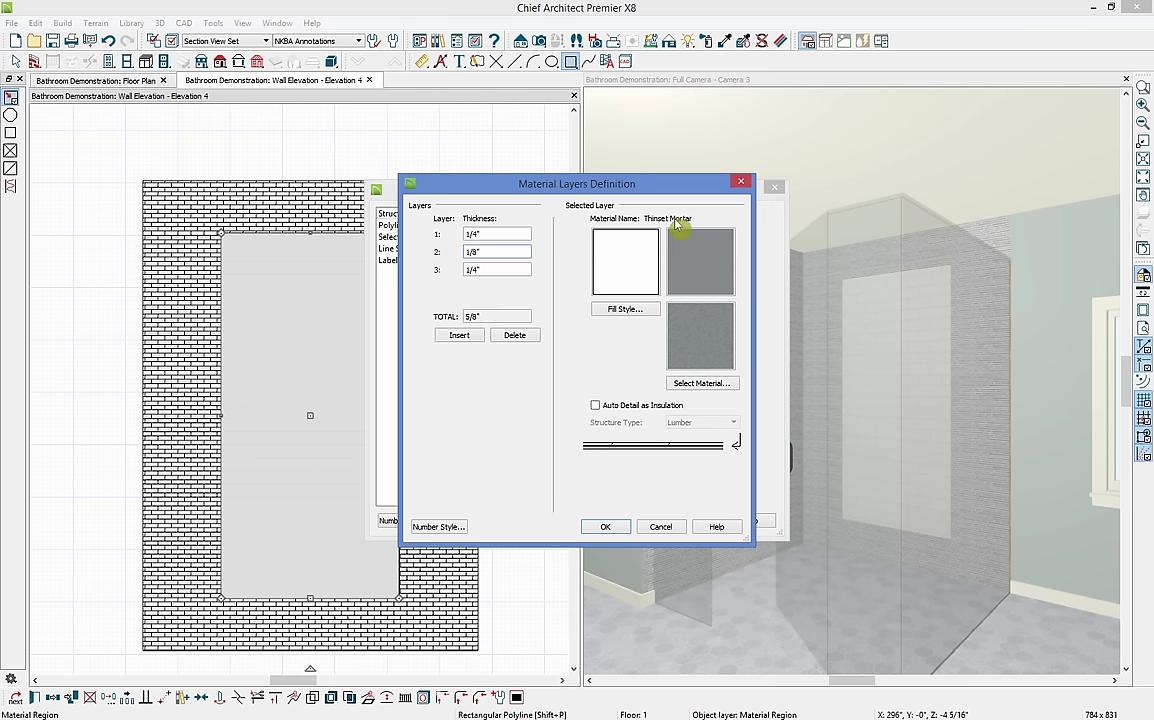
pyautogui.click(518, 270)
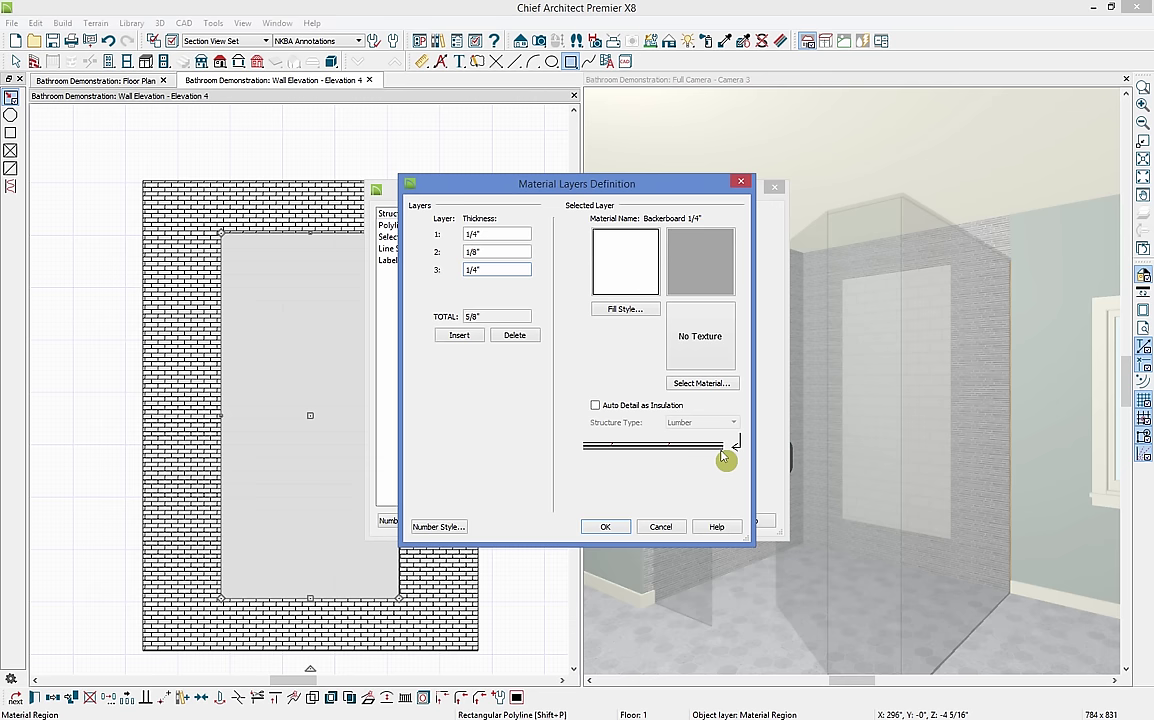
pyautogui.click(660, 528)
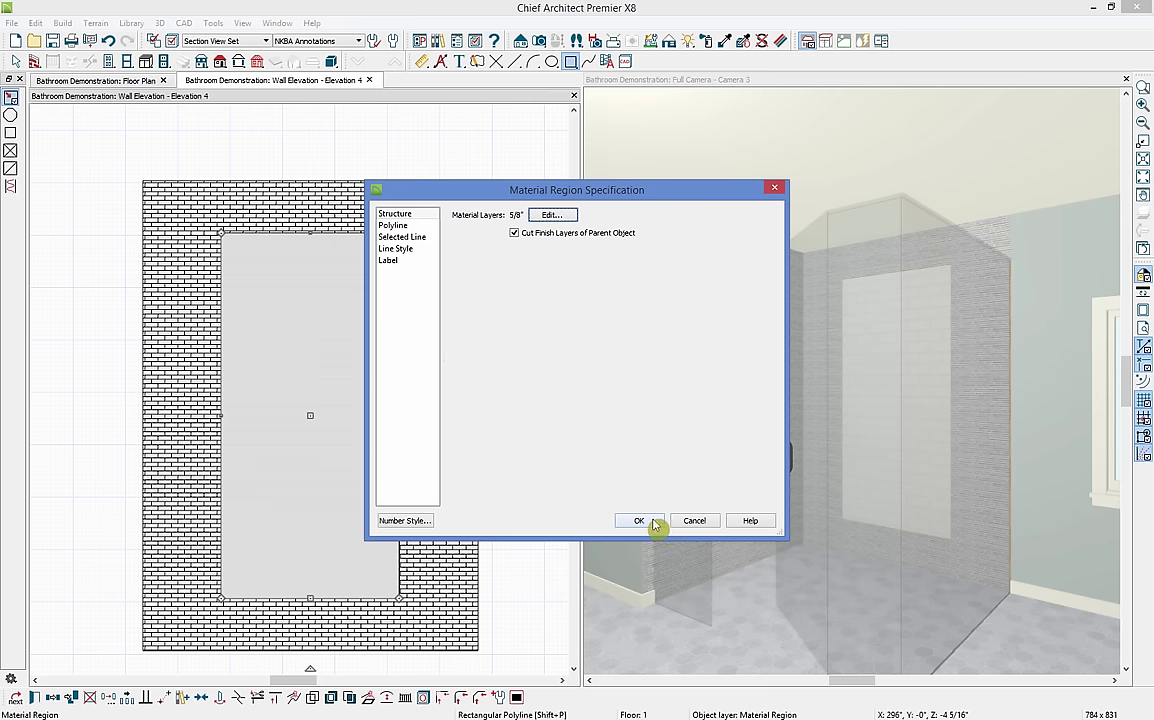
pyautogui.click(654, 523)
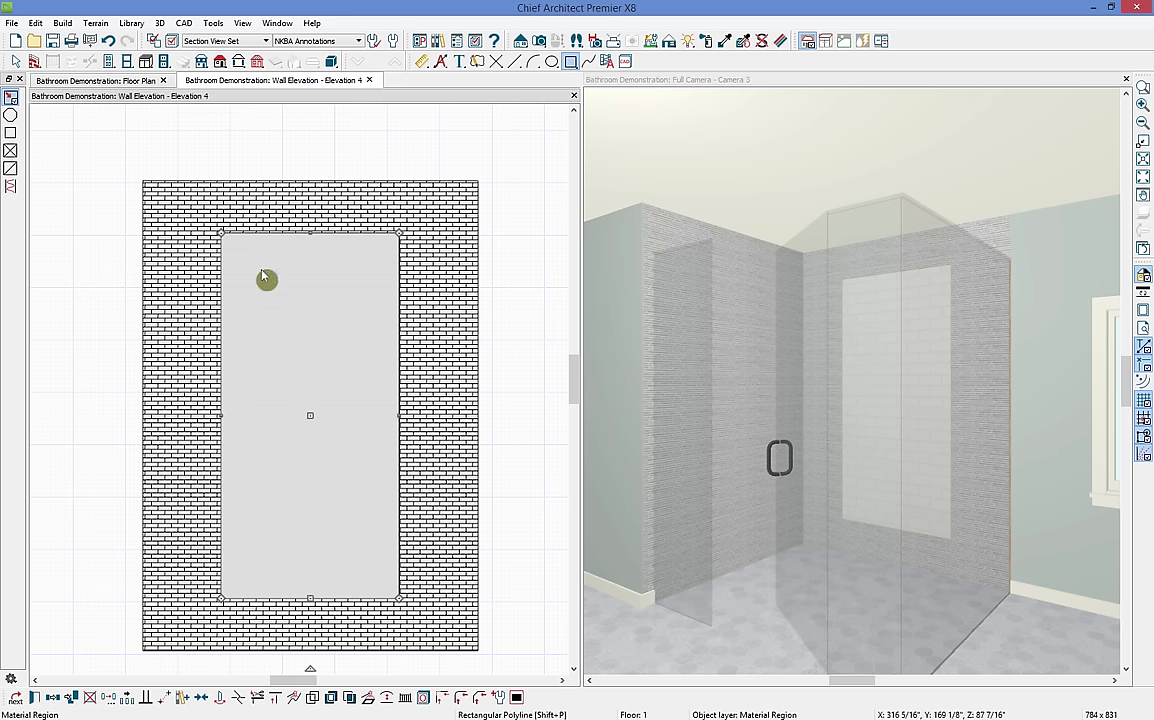
# - Copy the material region in place, turn the copy into a plain polyline and convert it to a 3D molding polyline
pyautogui.click(70, 698)
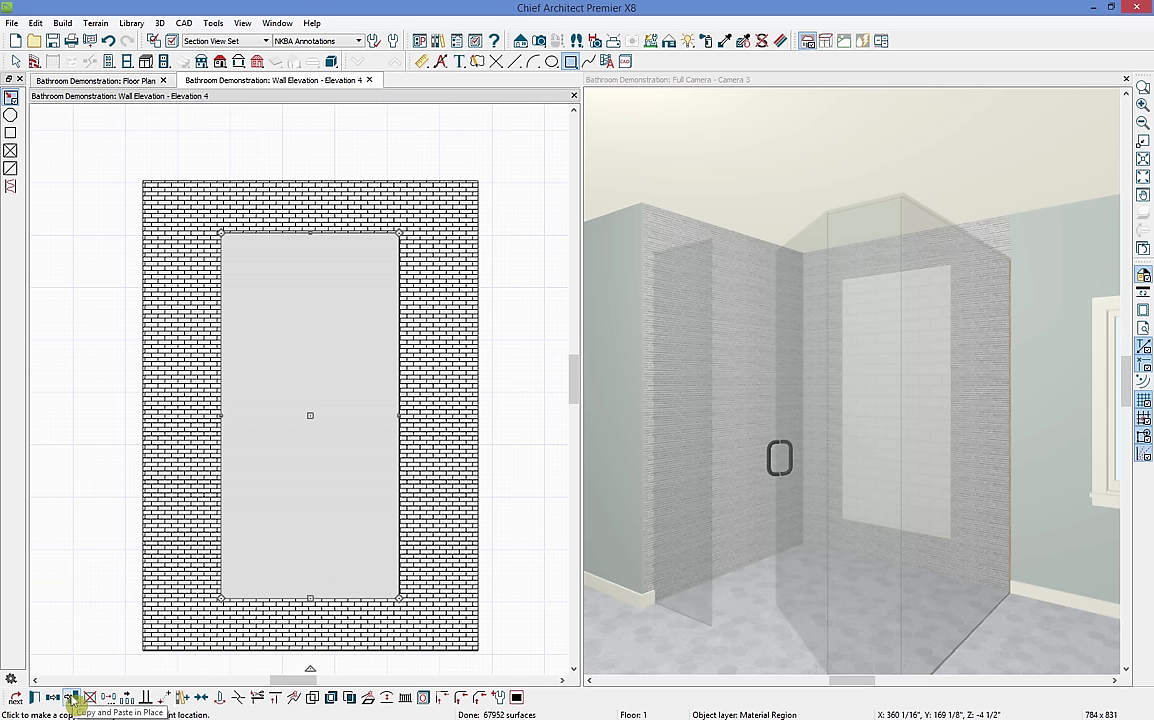
pyautogui.click(370, 699)
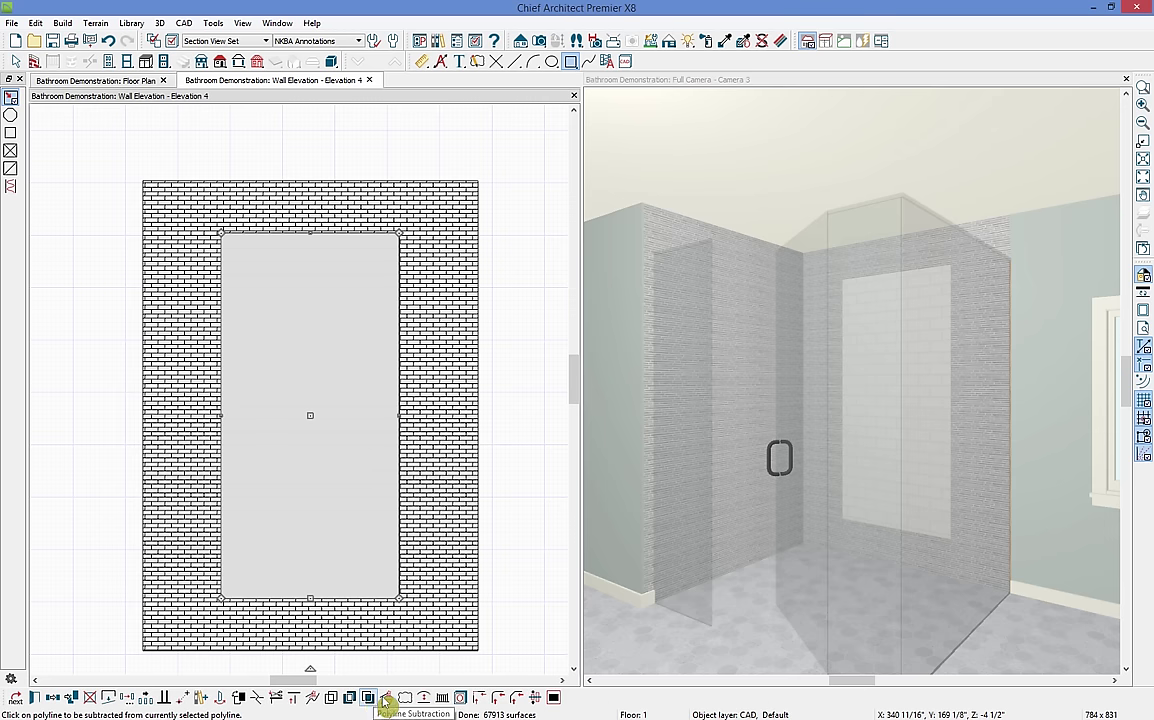
pyautogui.click(388, 699)
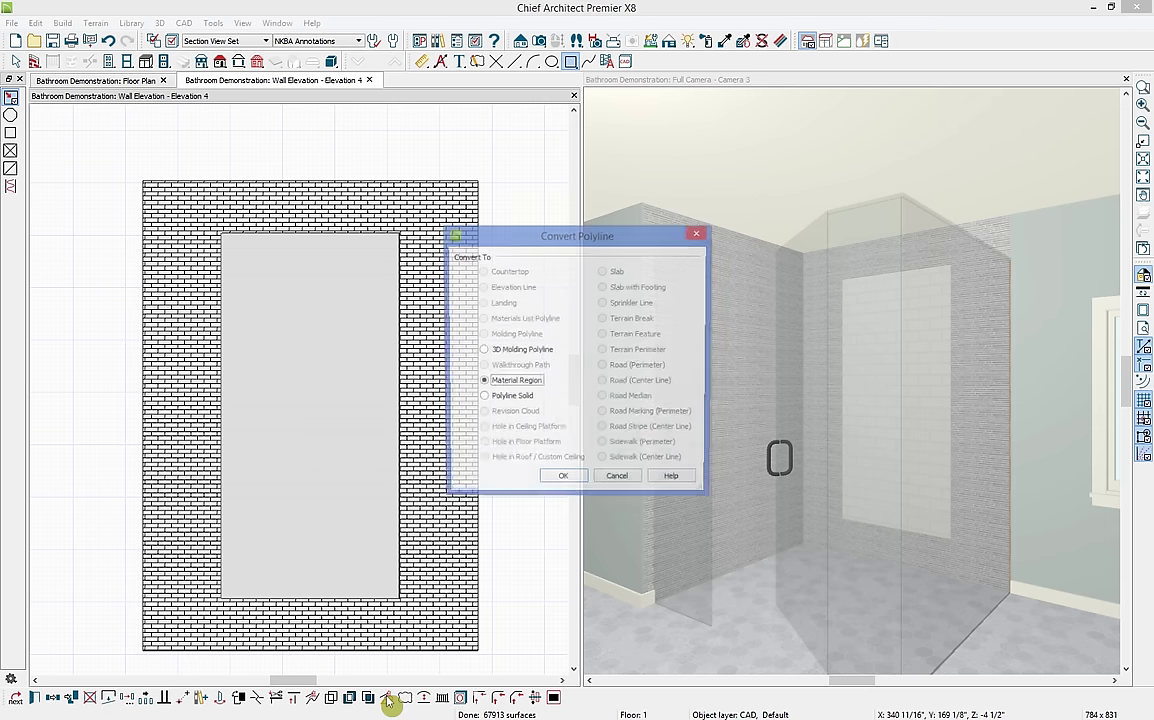
pyautogui.click(528, 356)
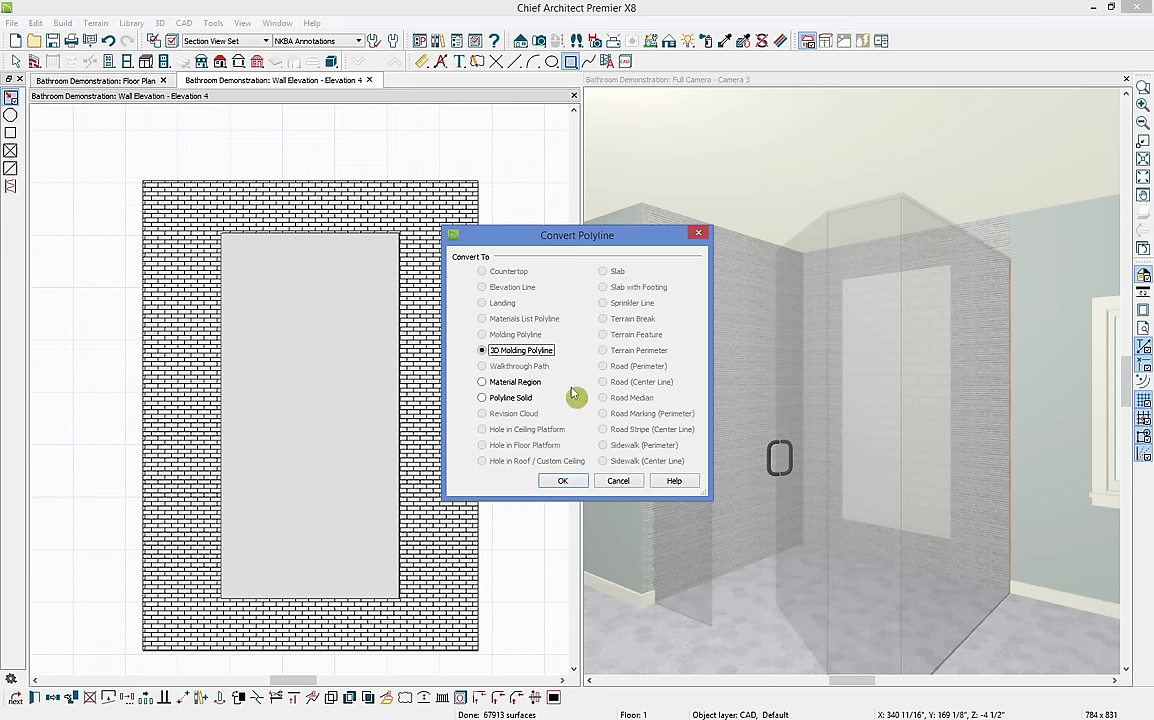
pyautogui.click(562, 481)
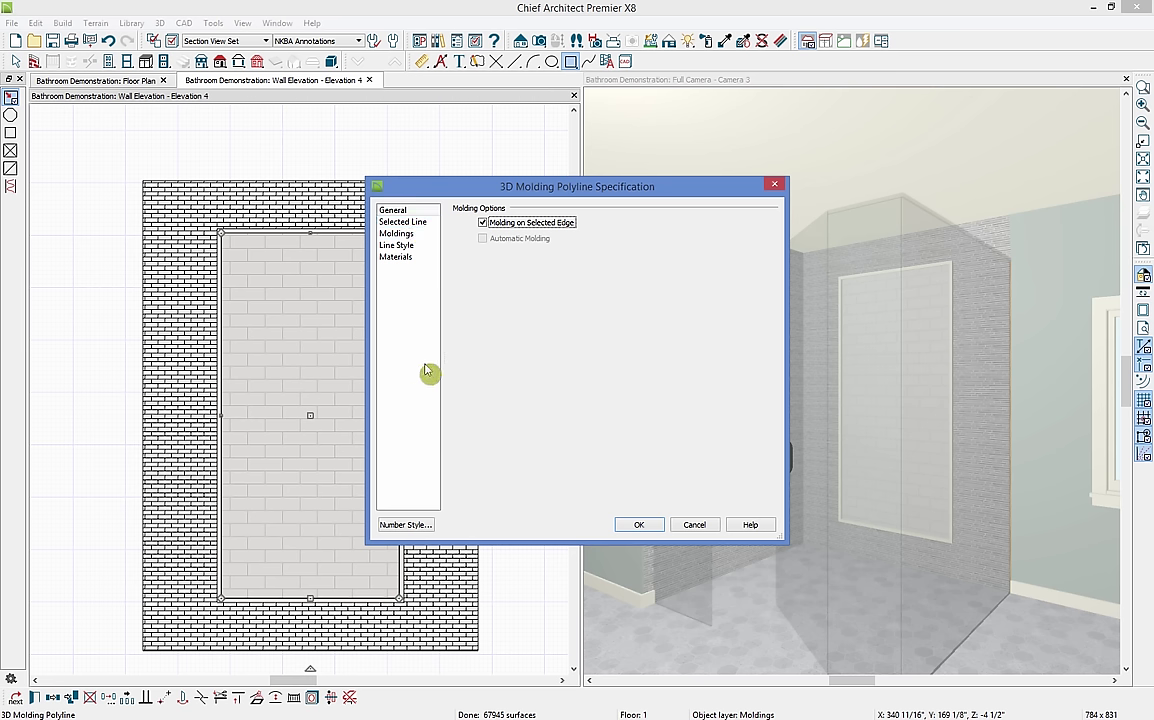
# - Replace the molding polyline's profile with CA-52 from the core catalog's Base Molding folder
pyautogui.click(397, 235)
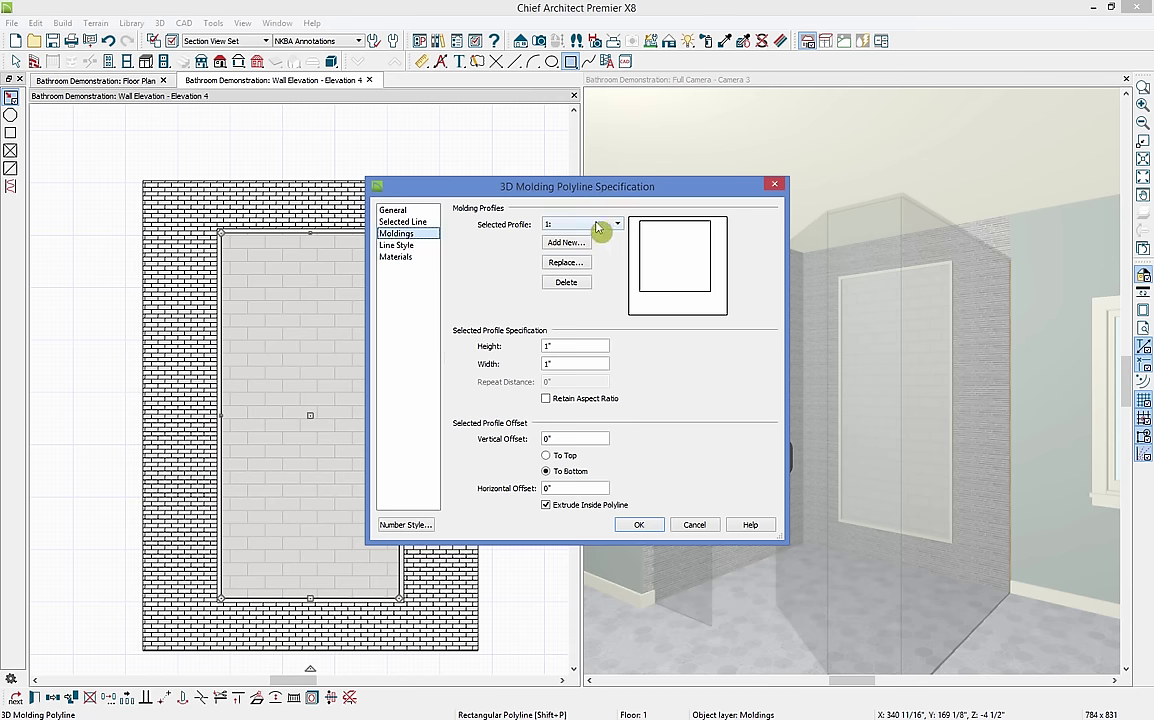
pyautogui.click(581, 265)
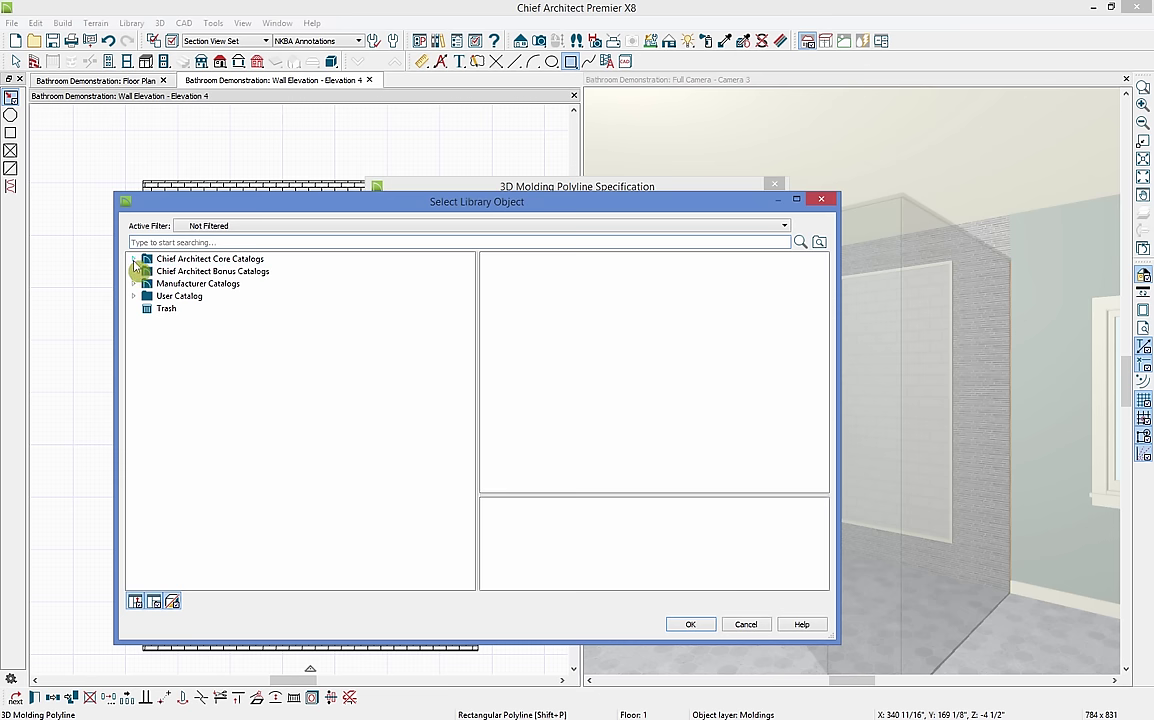
pyautogui.click(133, 259)
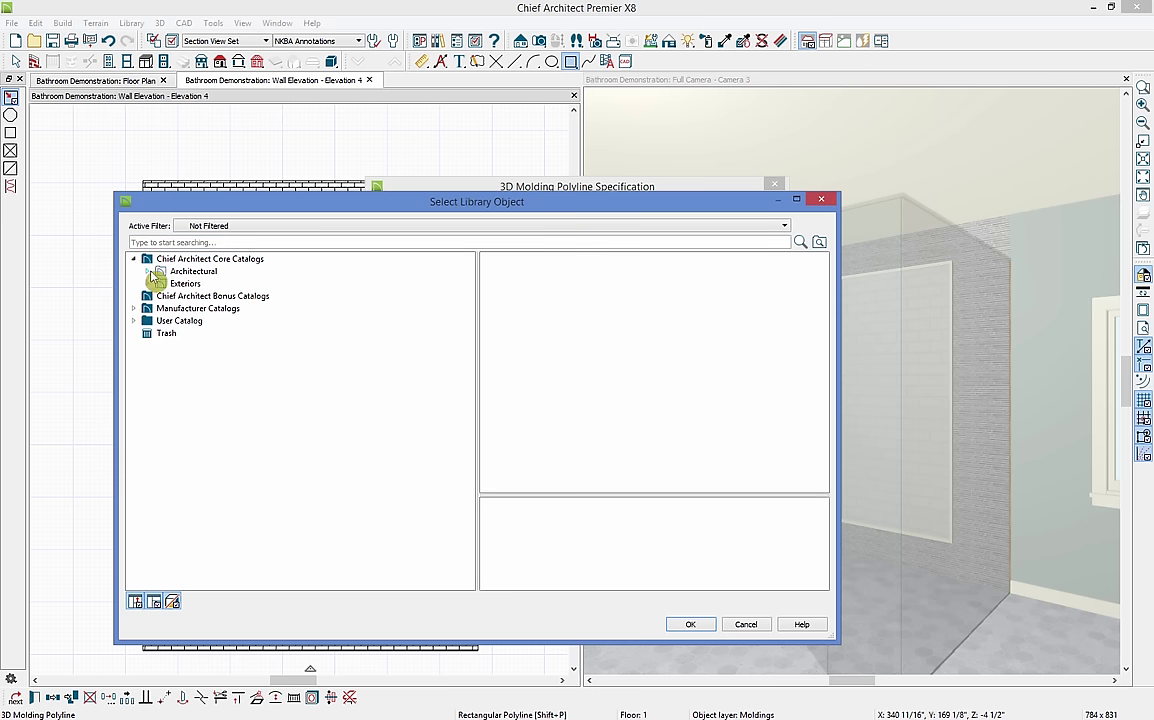
pyautogui.click(147, 271)
pyautogui.click(161, 283)
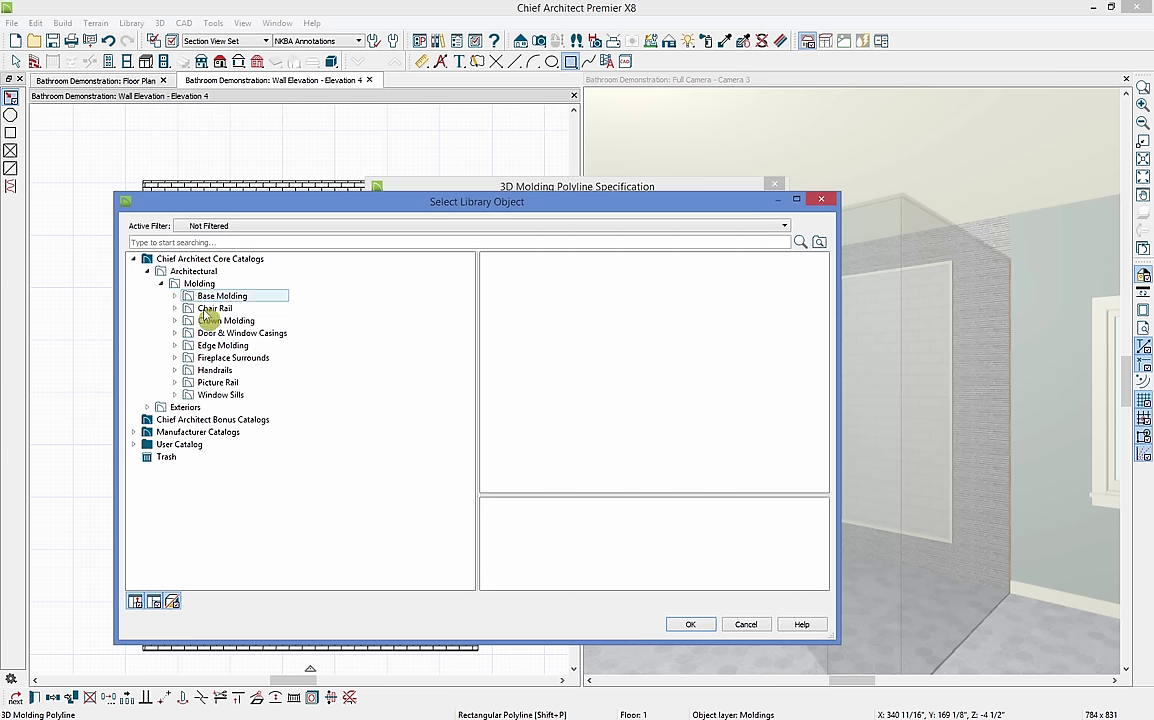
pyautogui.click(256, 298)
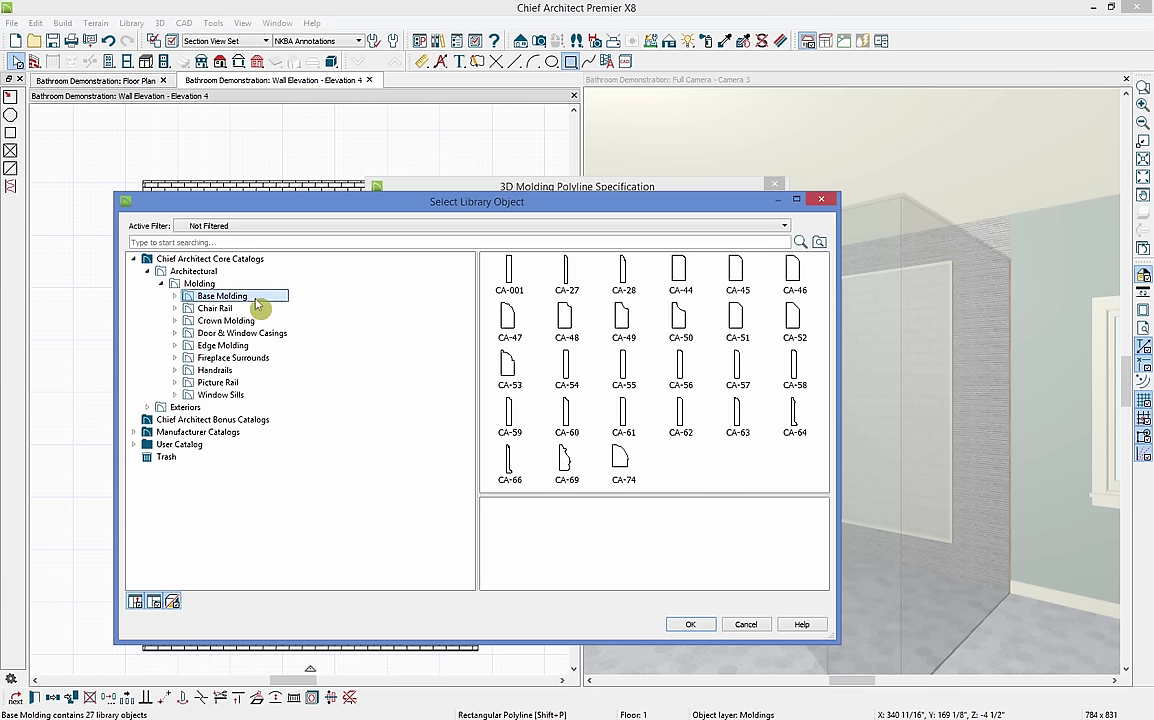
pyautogui.click(792, 330)
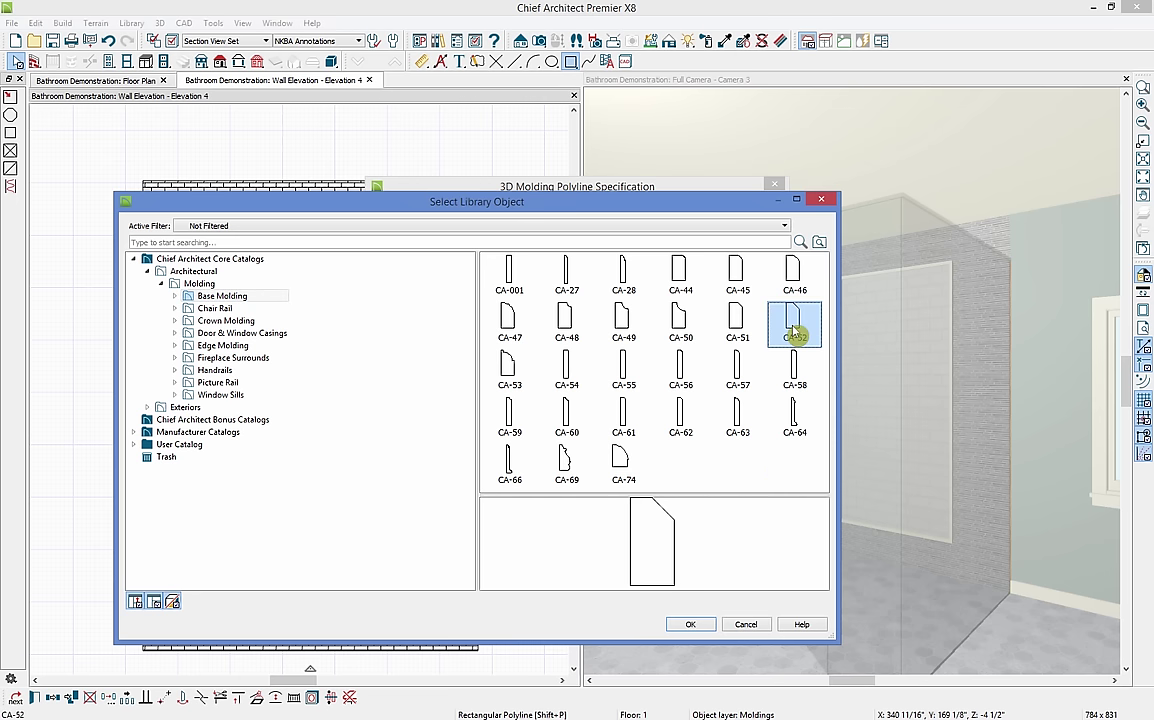
pyautogui.click(692, 625)
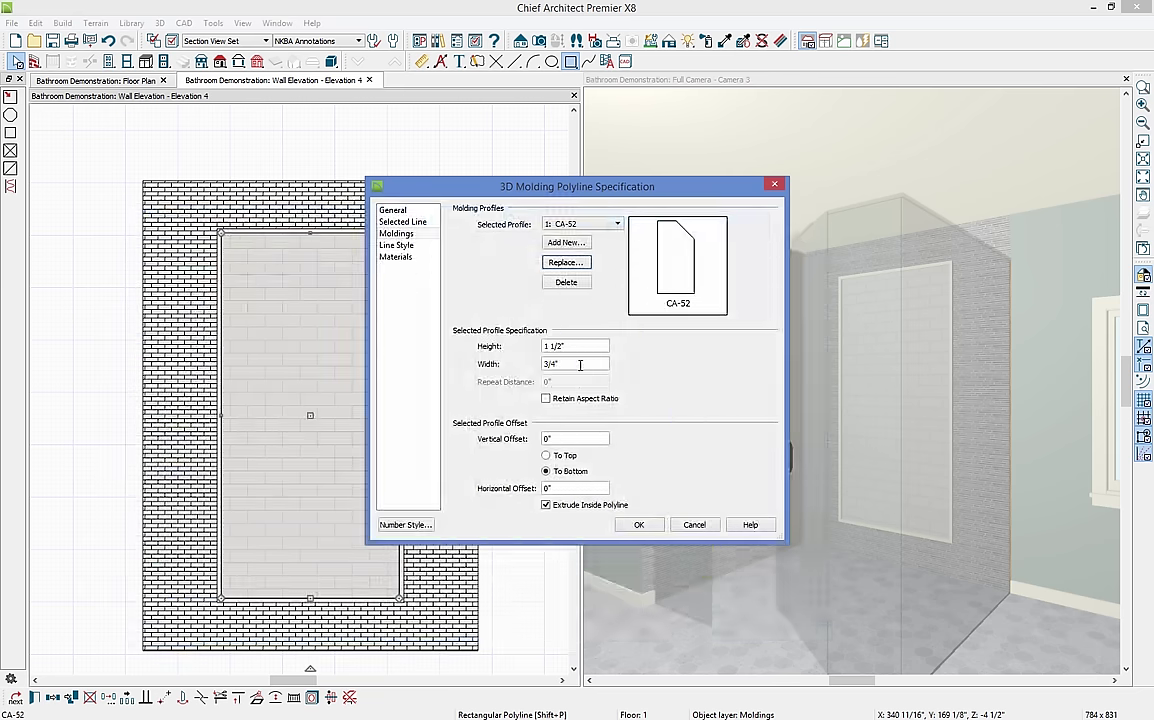
pyautogui.click(640, 526)
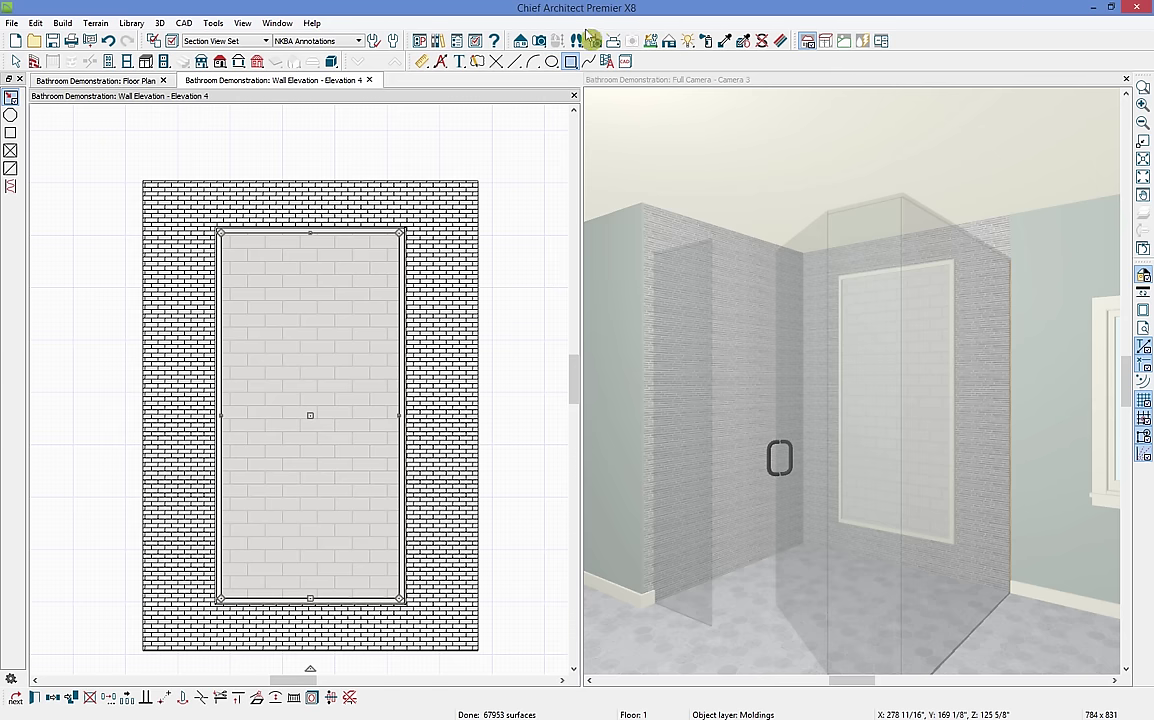
# - Paint the framed accent region on the shower wall with the BeachGlass material from the user catalog's Bathroom folder
pyautogui.click(438, 41)
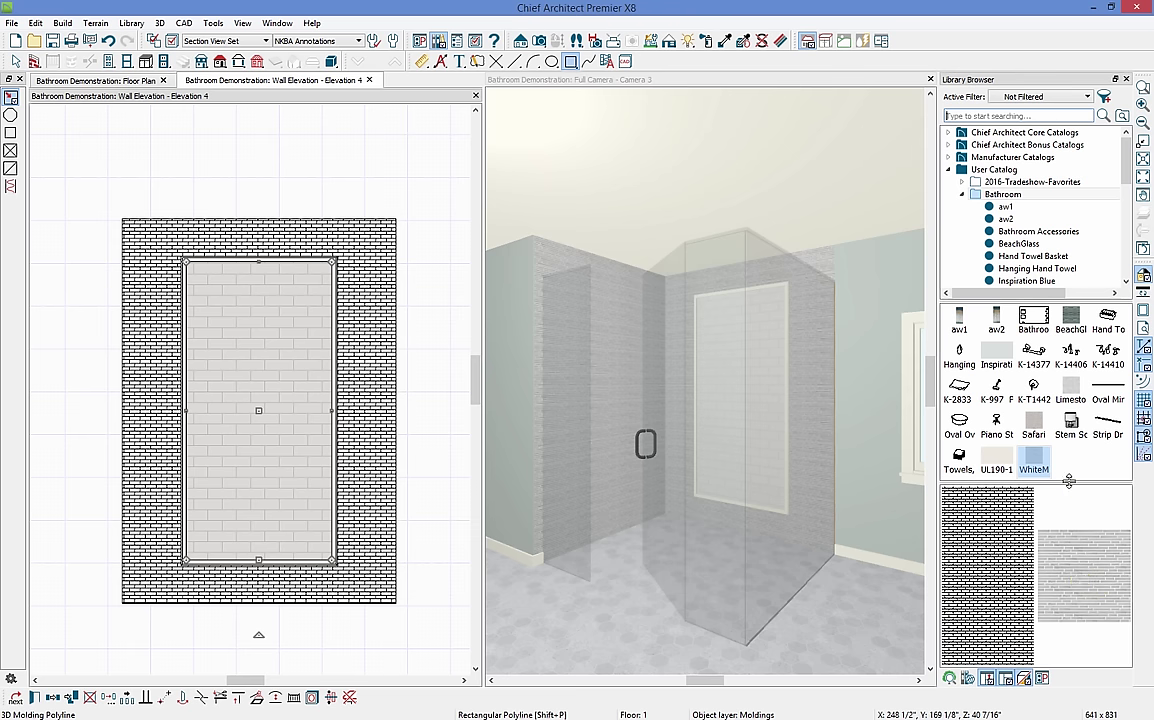
pyautogui.click(1070, 320)
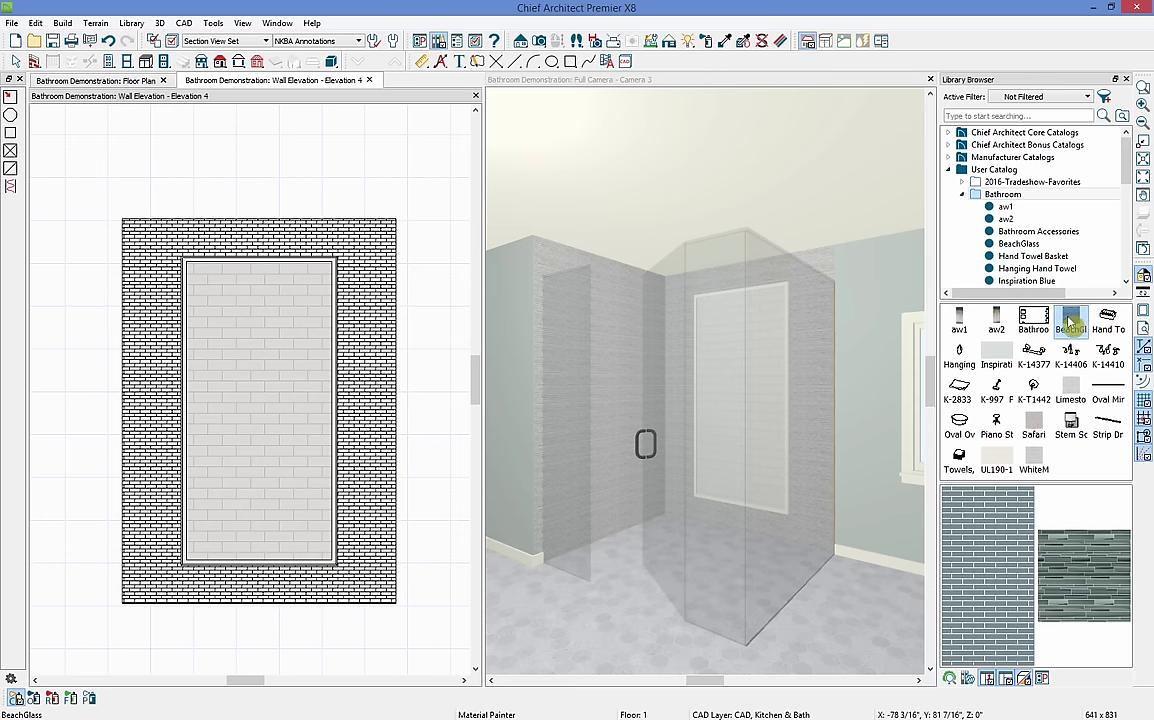
pyautogui.click(280, 402)
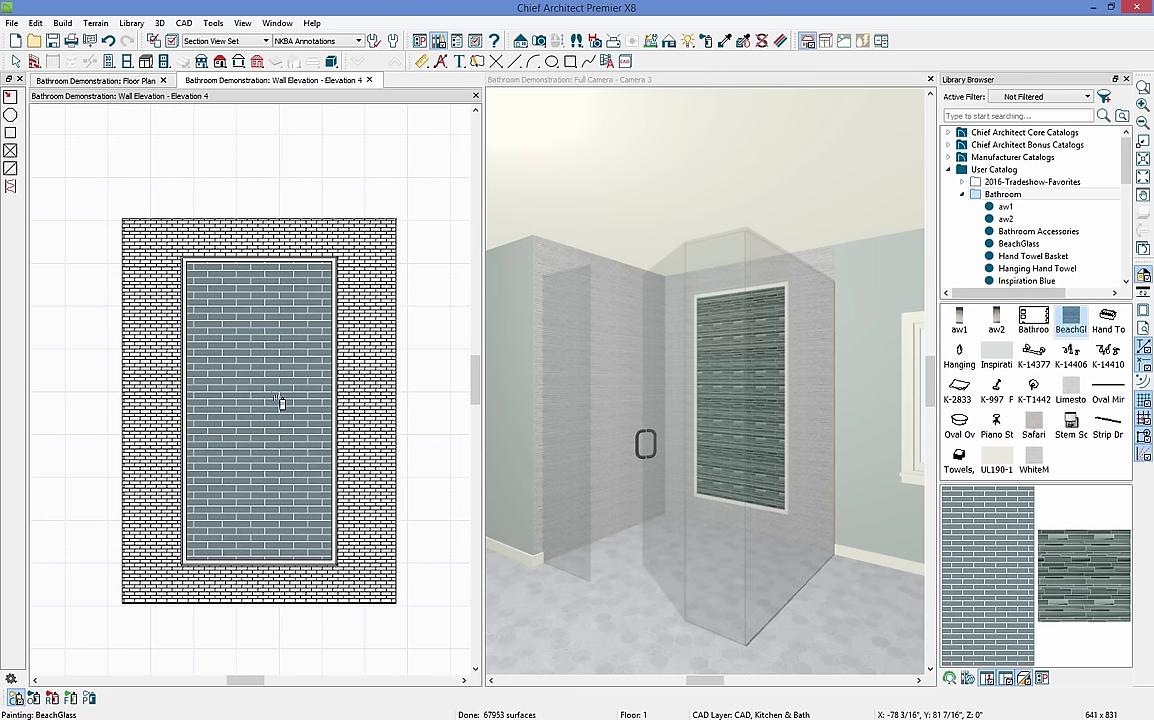
# - Open the material definition of the BeachGlass accent region and set its pattern angle to 90°
pyautogui.click(781, 44)
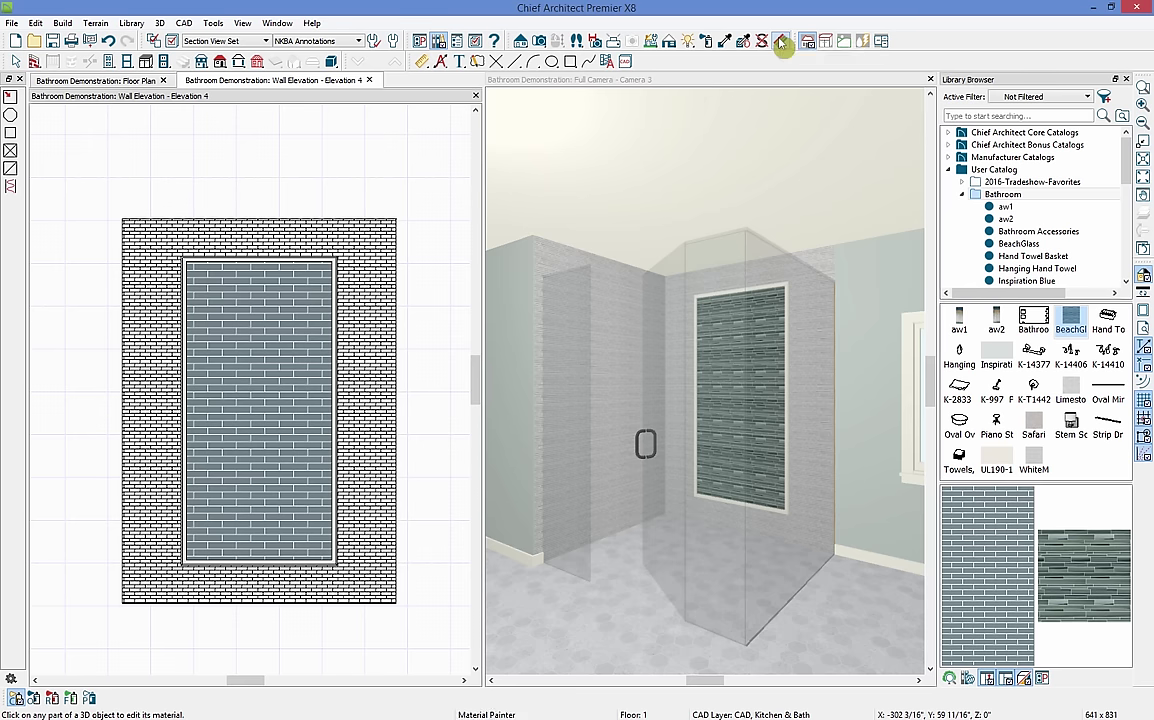
pyautogui.click(782, 44)
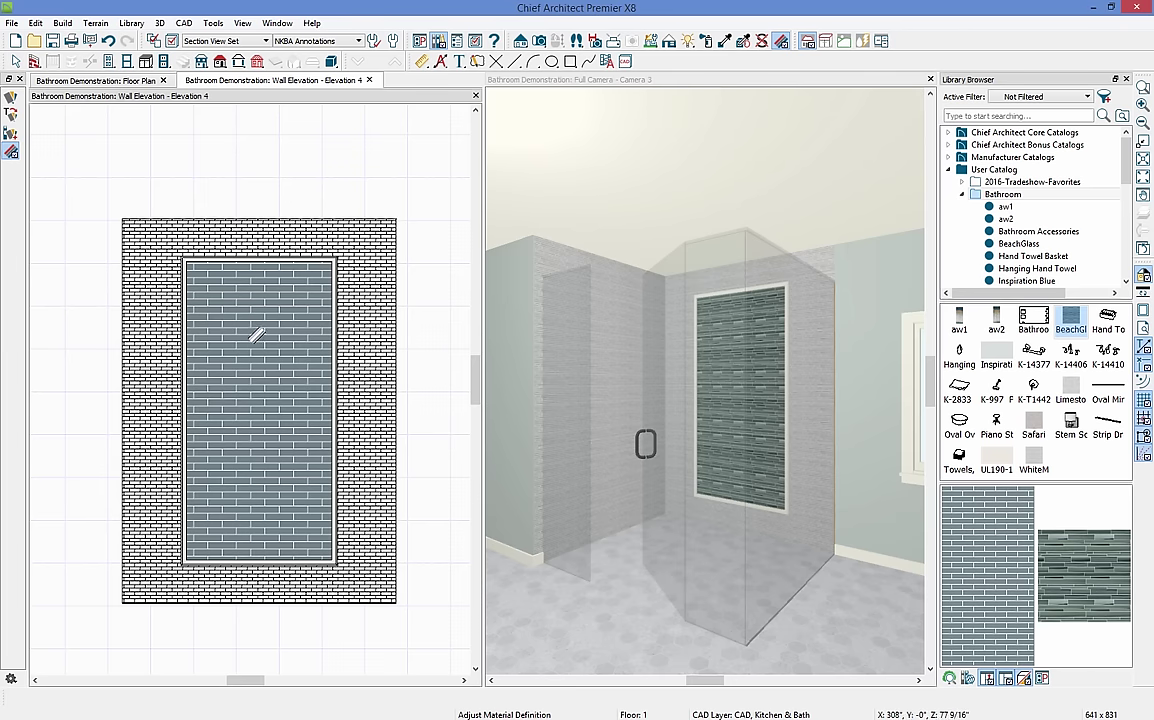
pyautogui.click(255, 336)
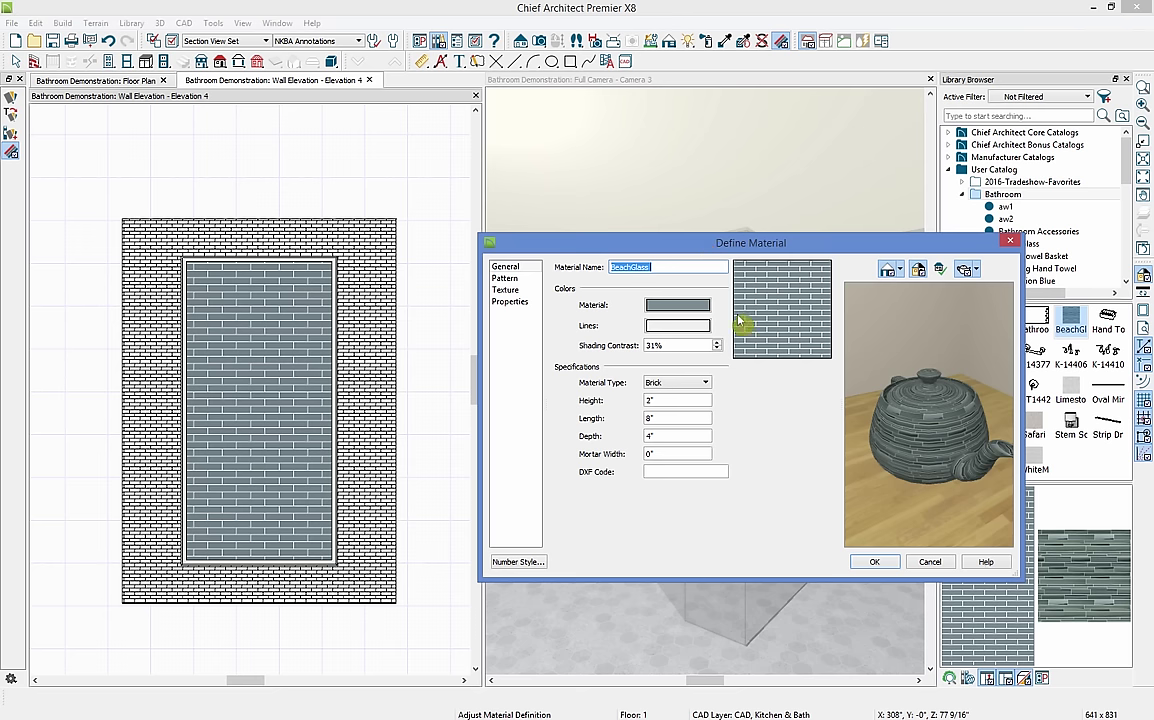
pyautogui.click(527, 281)
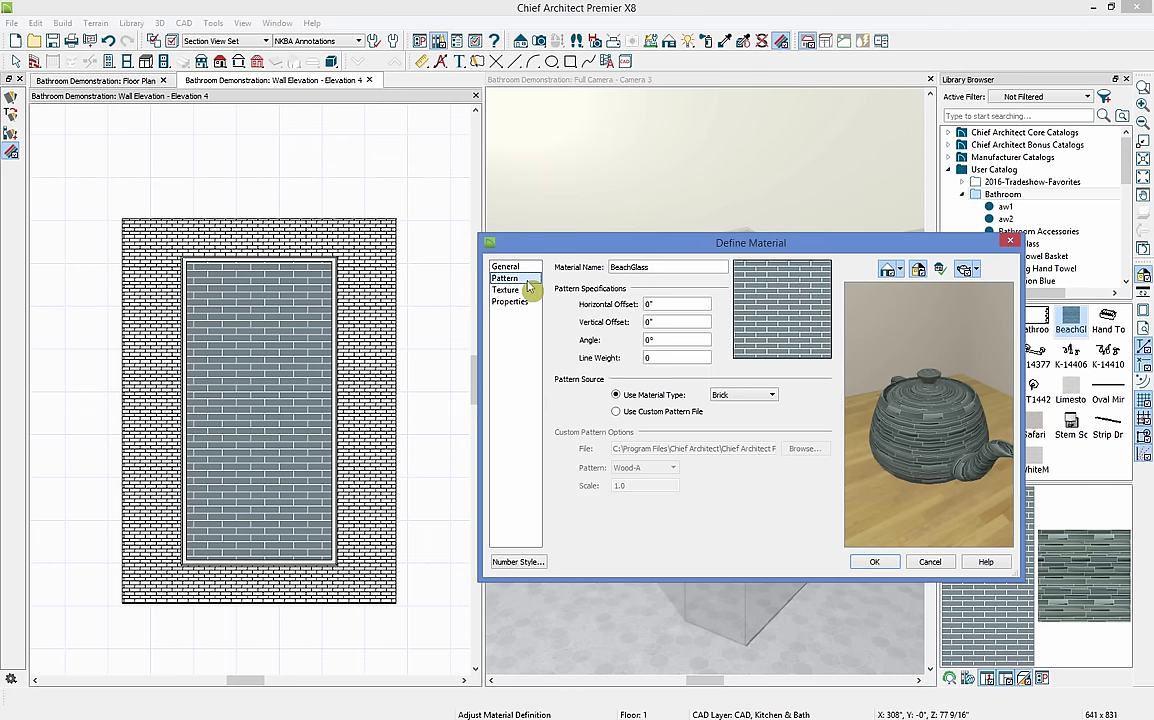
pyautogui.click(671, 340)
pyautogui.press('BackSpace')
pyautogui.press('BackSpace')
pyautogui.write('90')
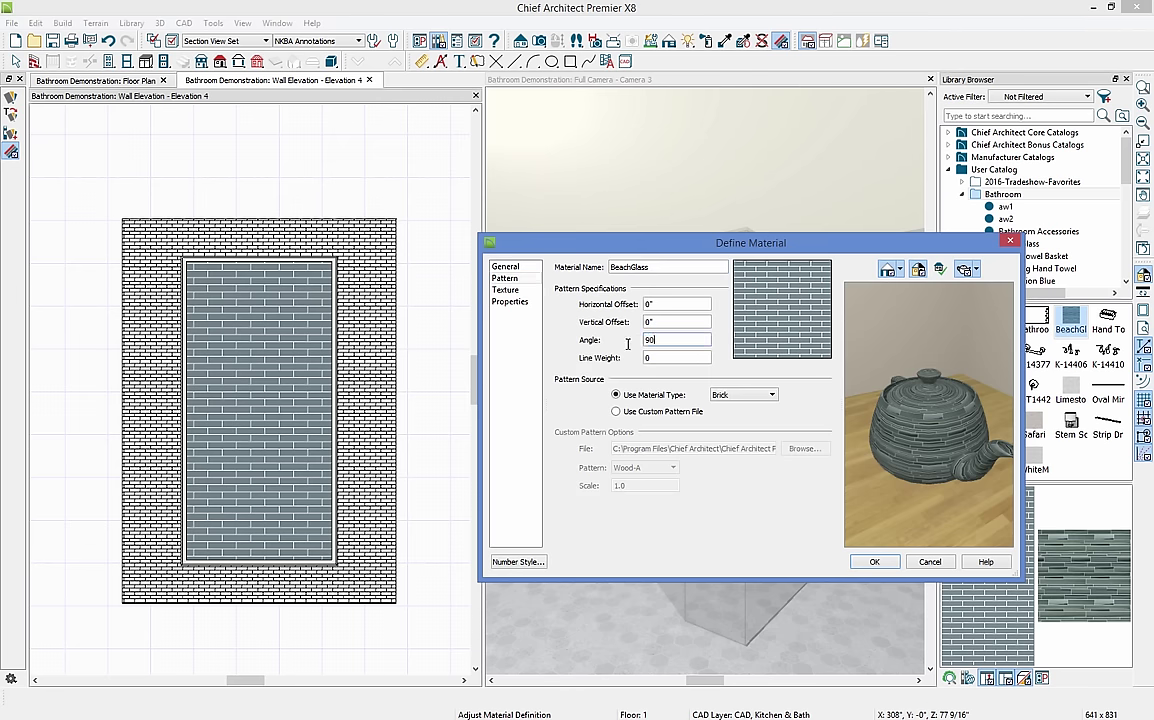
pyautogui.press('Tab')
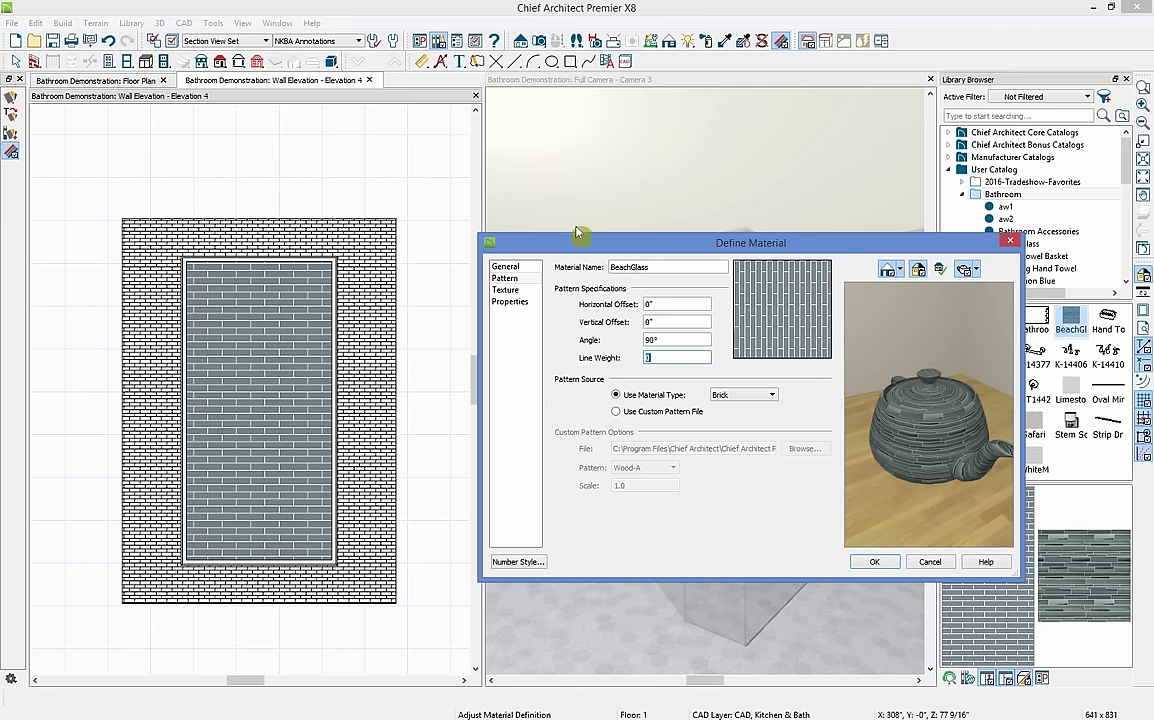
# - Set the BeachGlass texture angle to 90° so the tile image also runs vertically
pyautogui.click(507, 290)
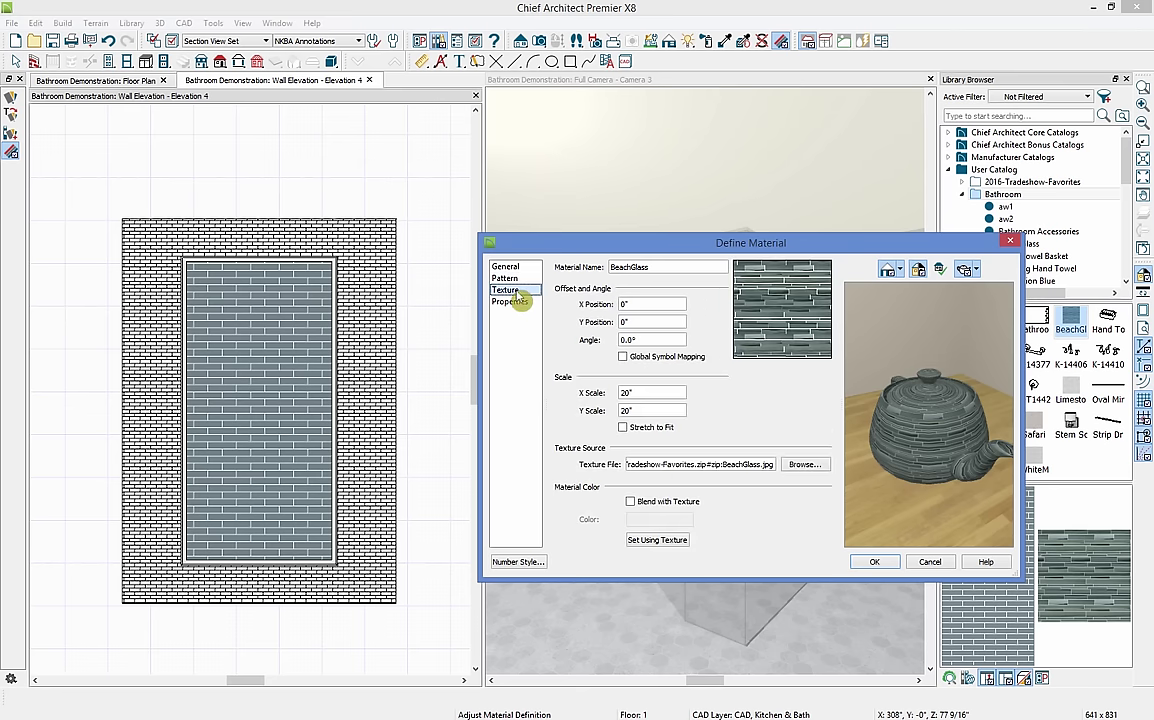
pyautogui.moveTo(652, 340); pyautogui.dragTo(612, 340)
pyautogui.write('90')
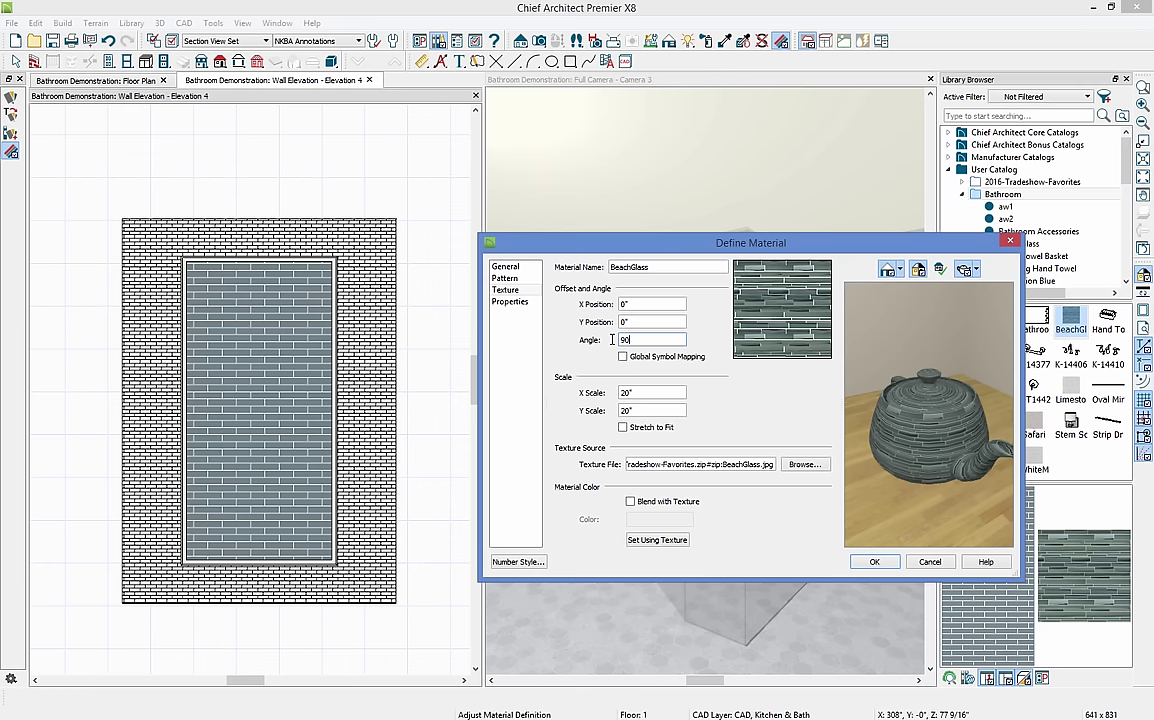
pyautogui.press('Tab')
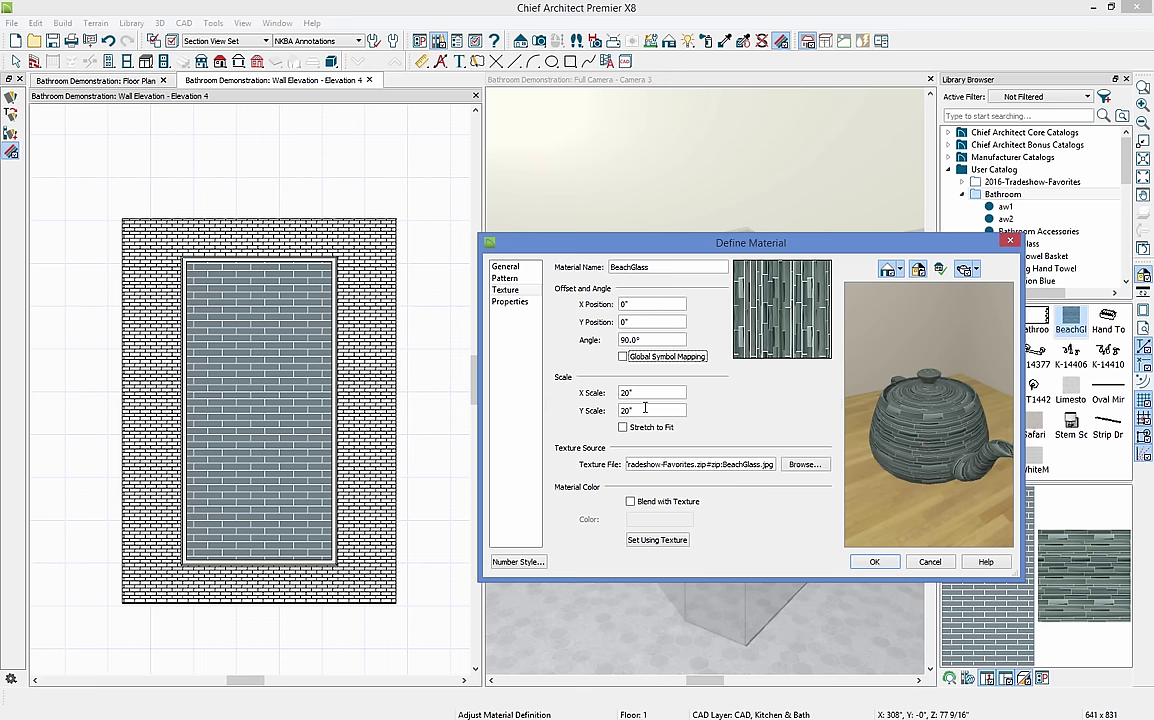
# - Try blending the texture with a light grey sampled from the floor, then turn blending off and apply the material definition
pyautogui.click(623, 428)
pyautogui.click(631, 503)
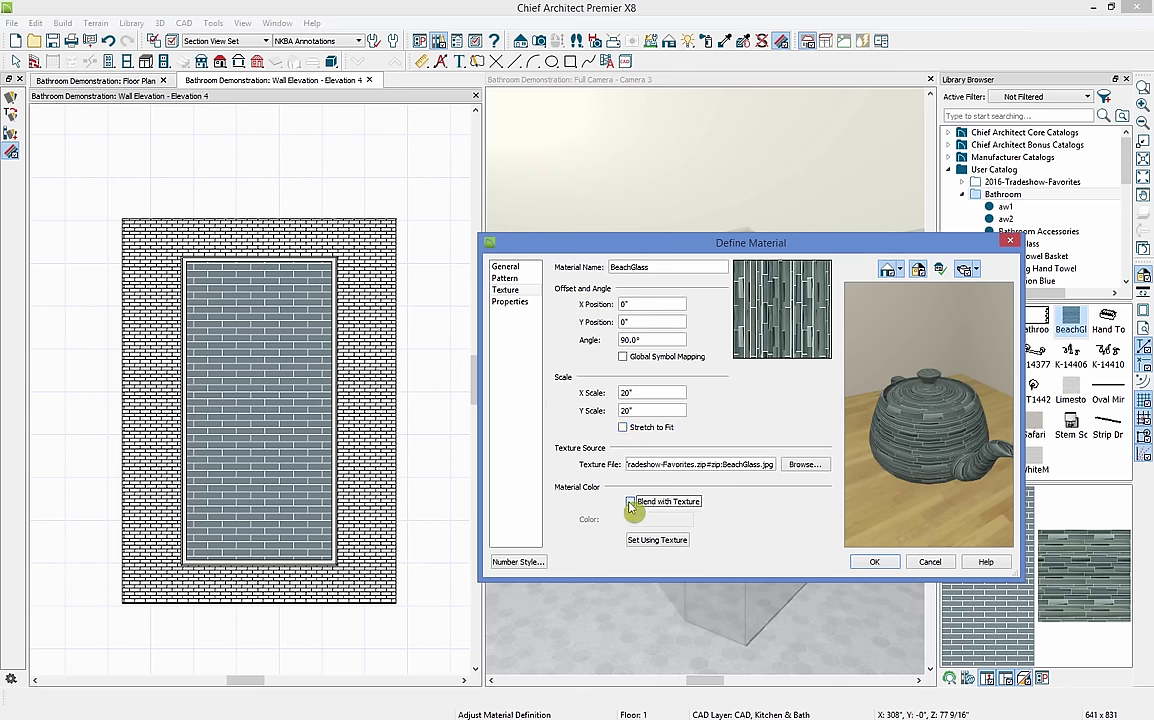
pyautogui.click(631, 503)
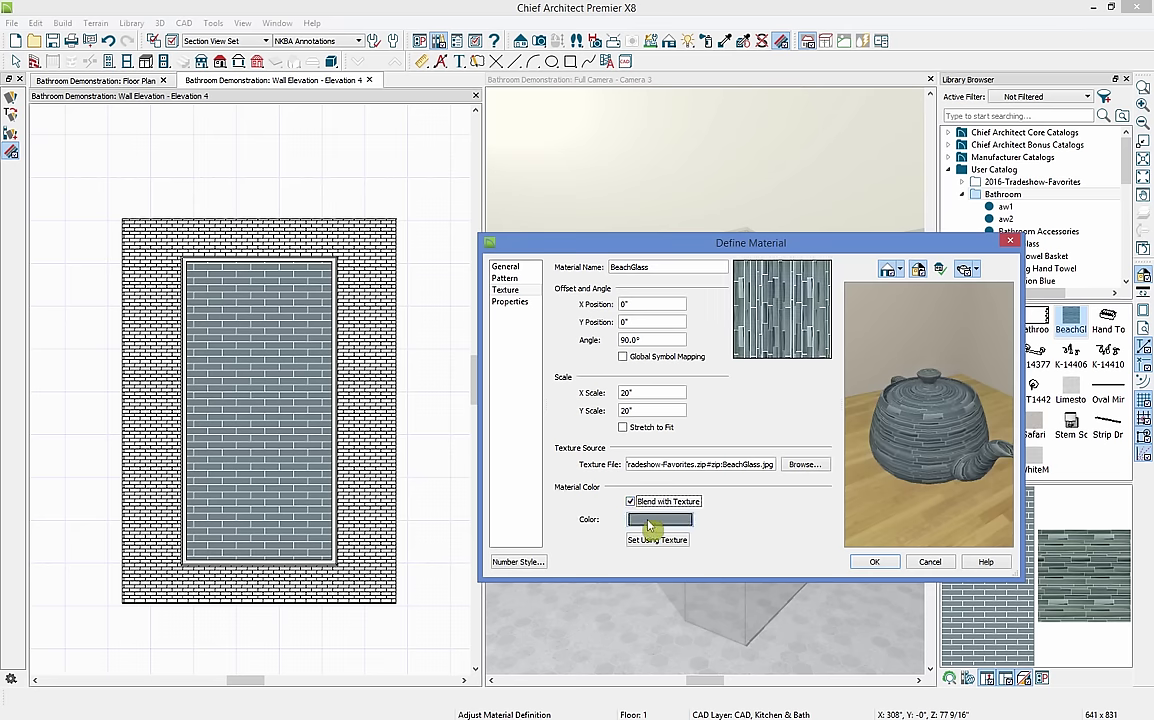
pyautogui.click(656, 522)
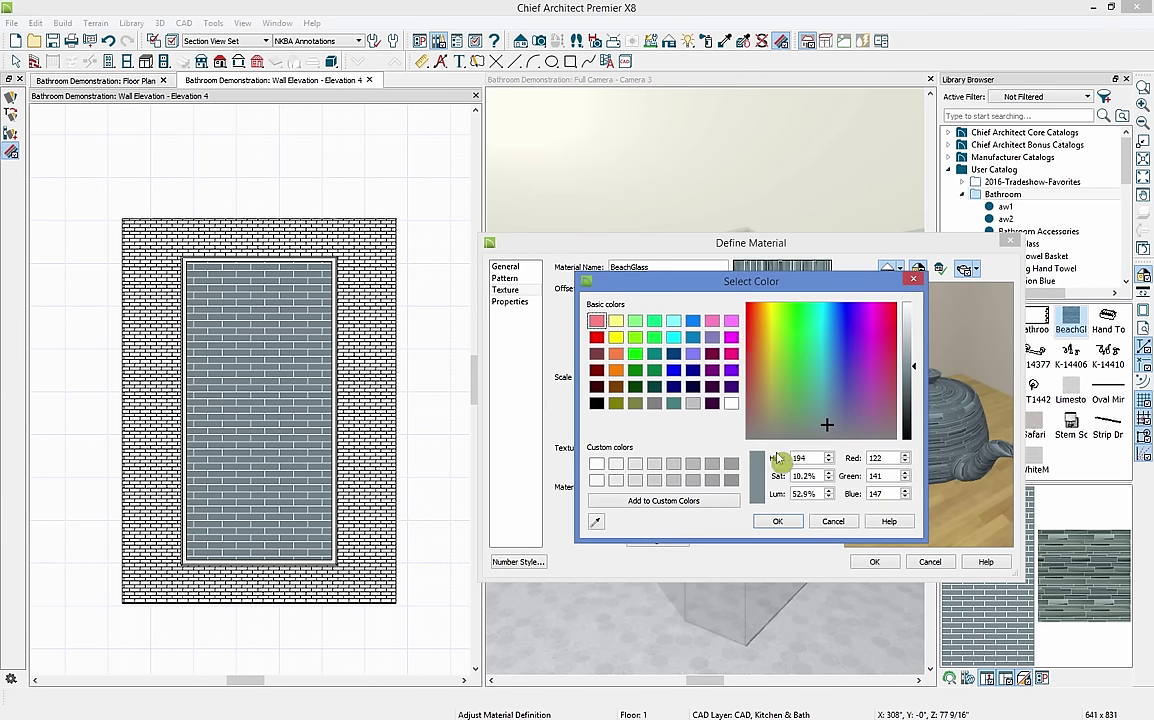
pyautogui.click(632, 501)
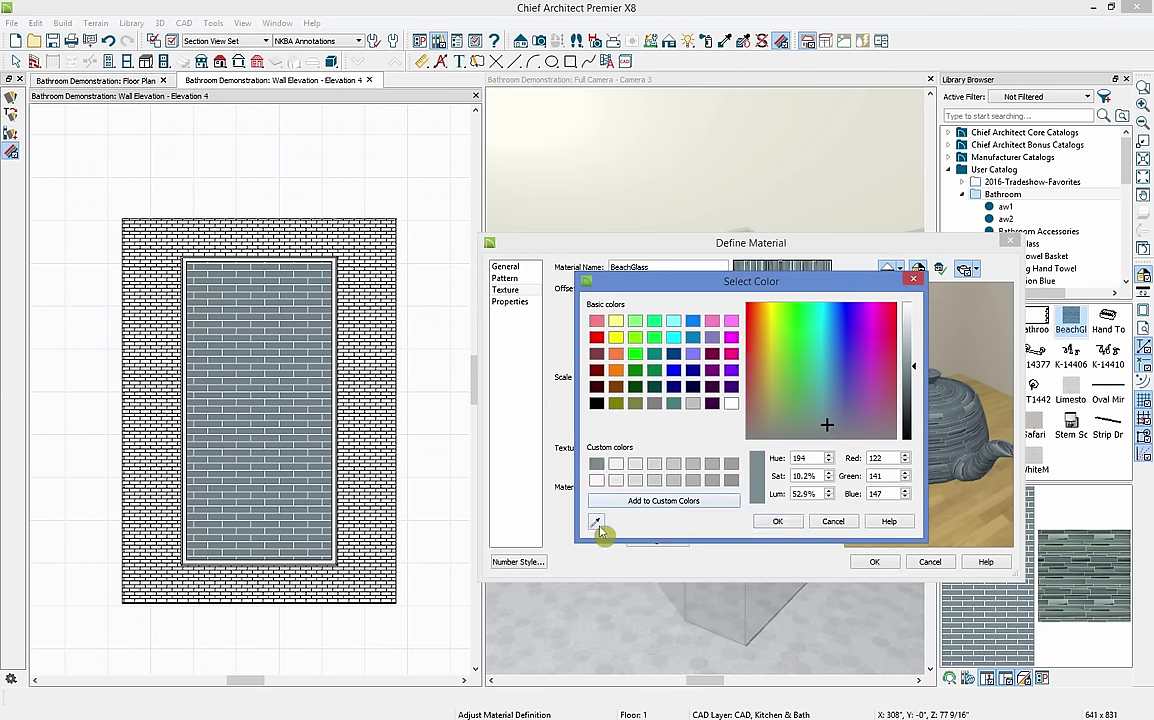
pyautogui.click(597, 525)
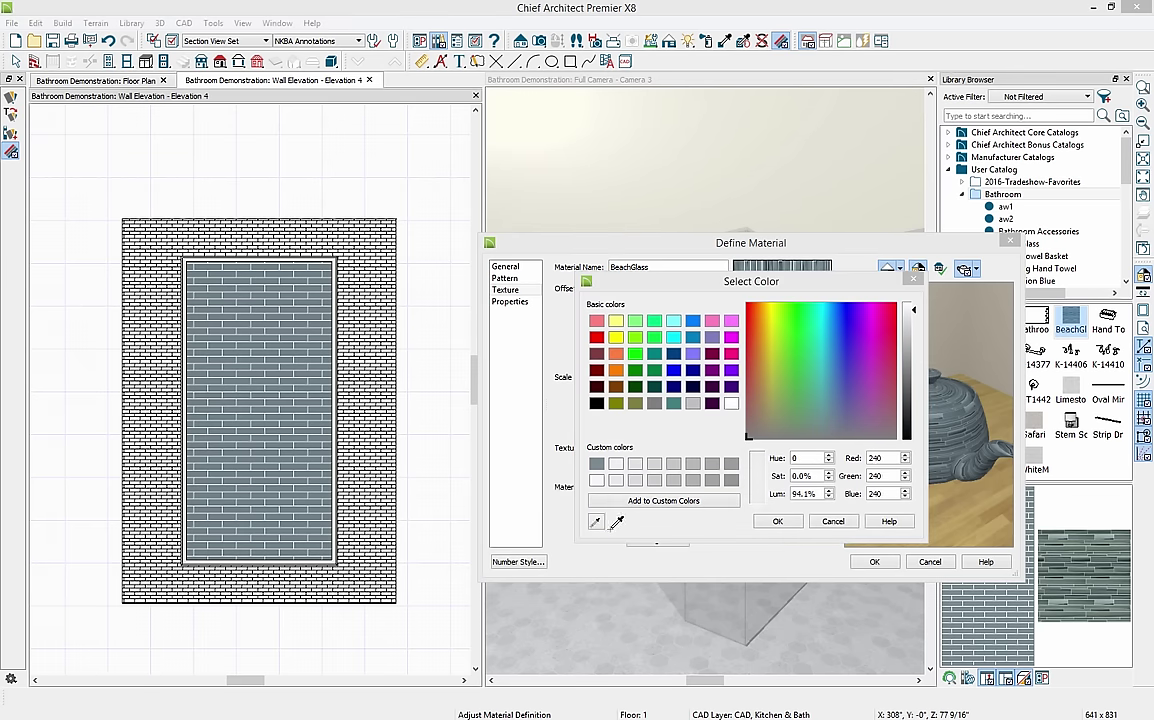
pyautogui.click(799, 620)
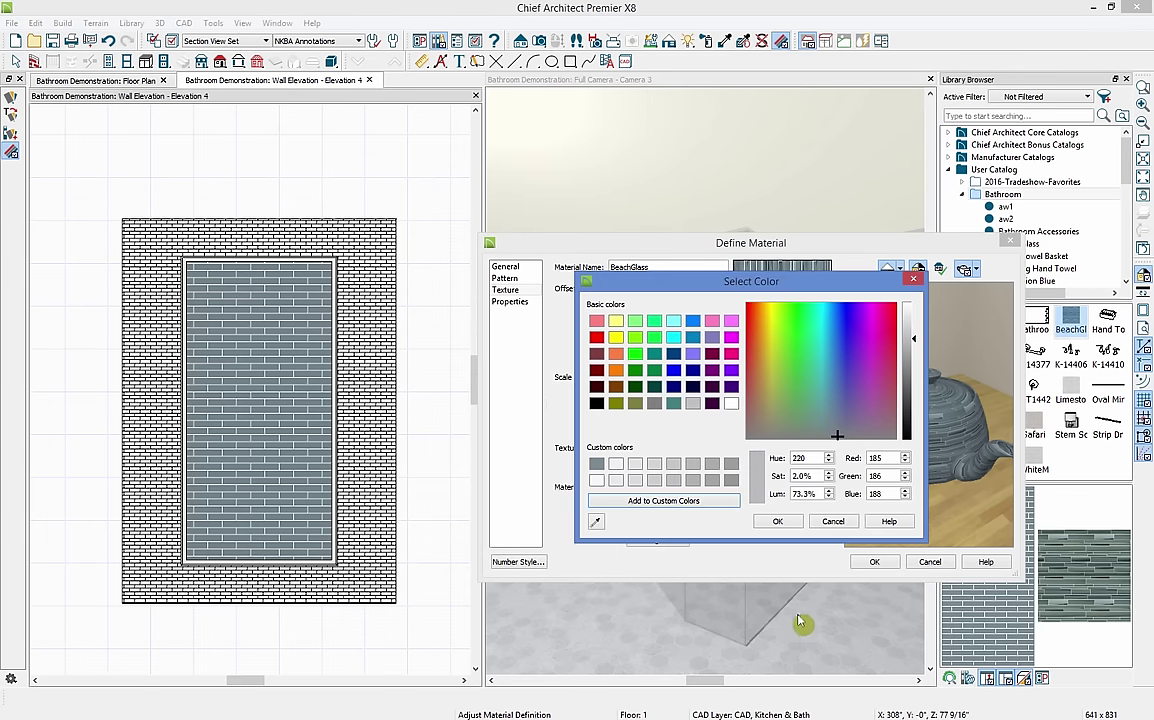
pyautogui.click(794, 524)
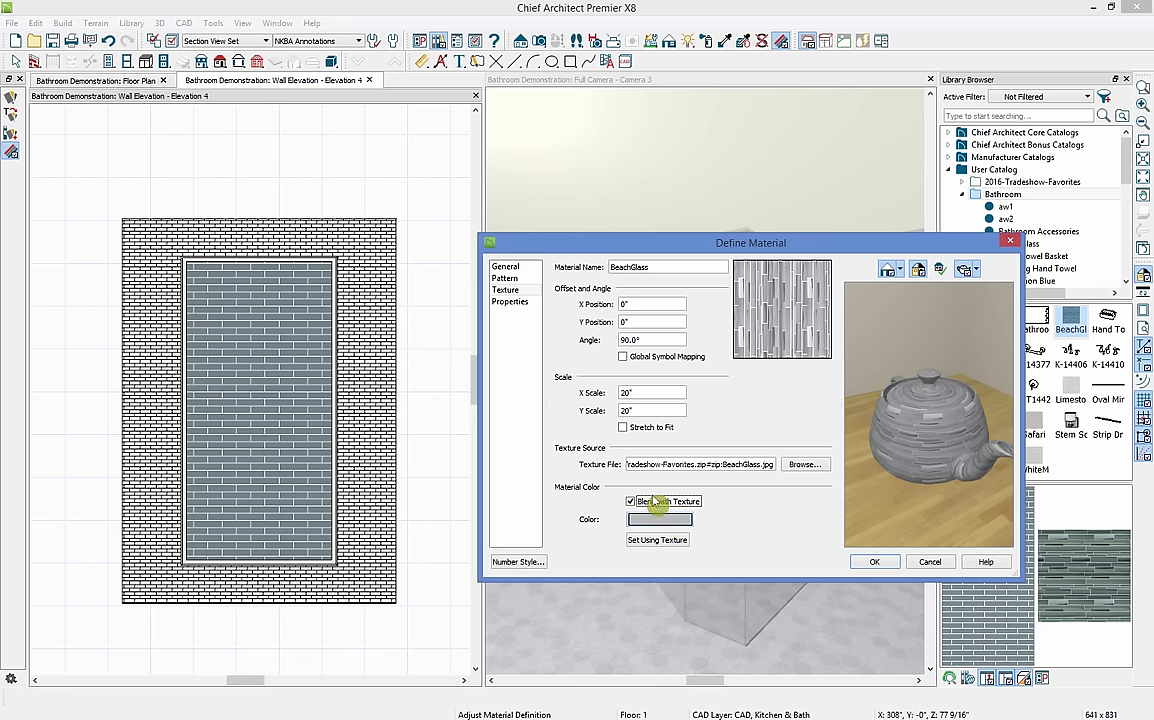
pyautogui.click(648, 502)
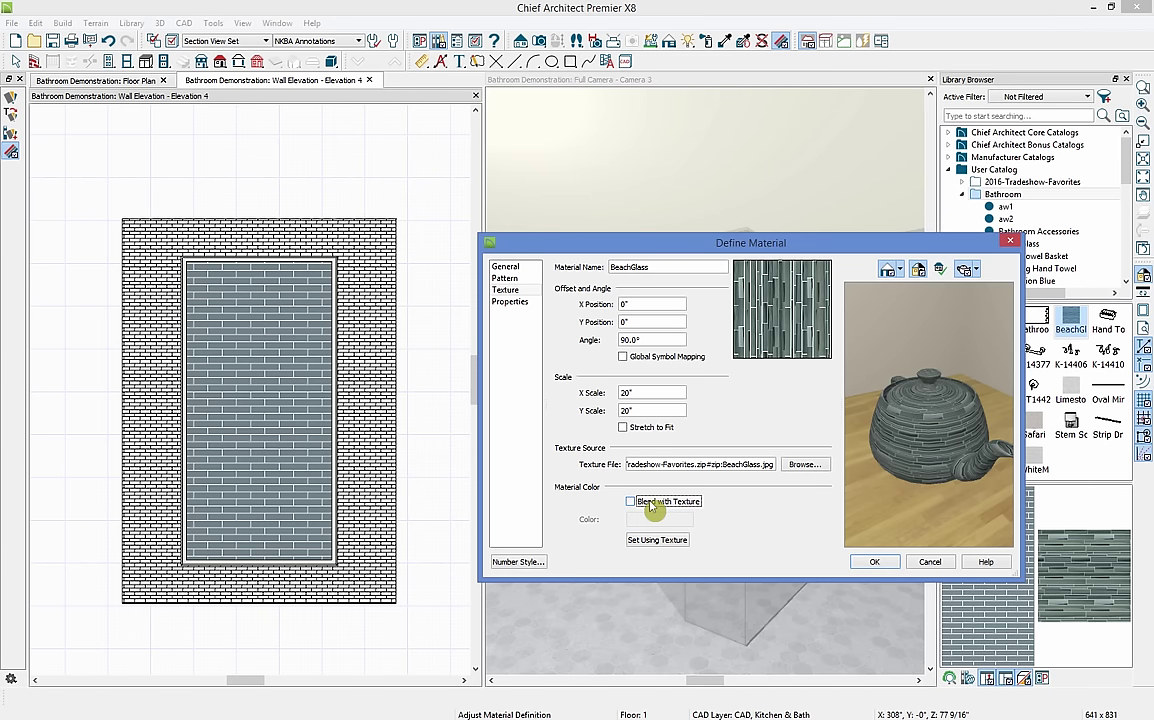
pyautogui.click(883, 565)
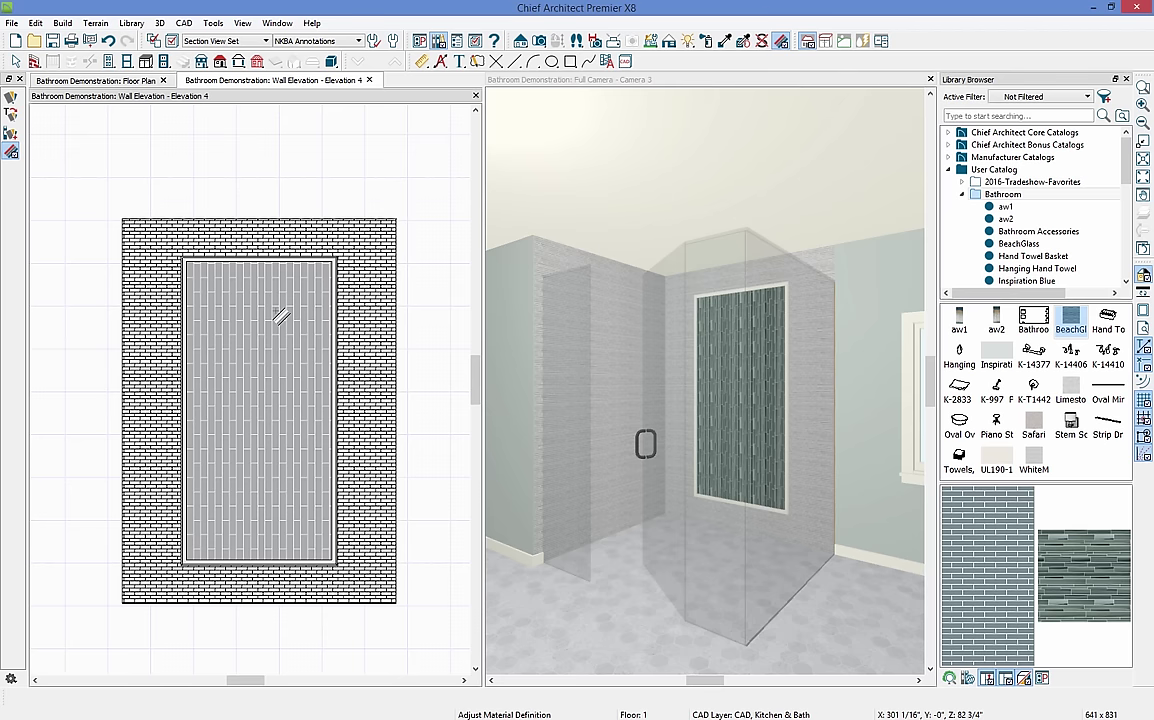
# - Combine the accent material region and its molding frame into an architectural block and close the wall elevation
pyautogui.press('space')
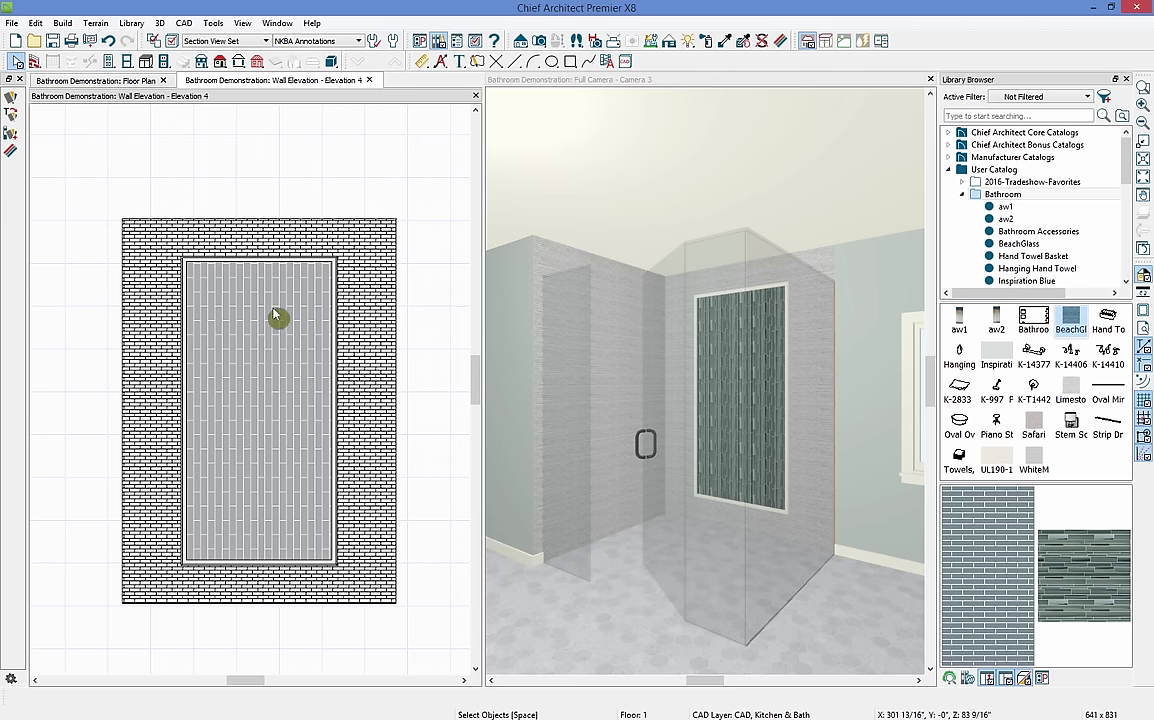
pyautogui.click(268, 365)
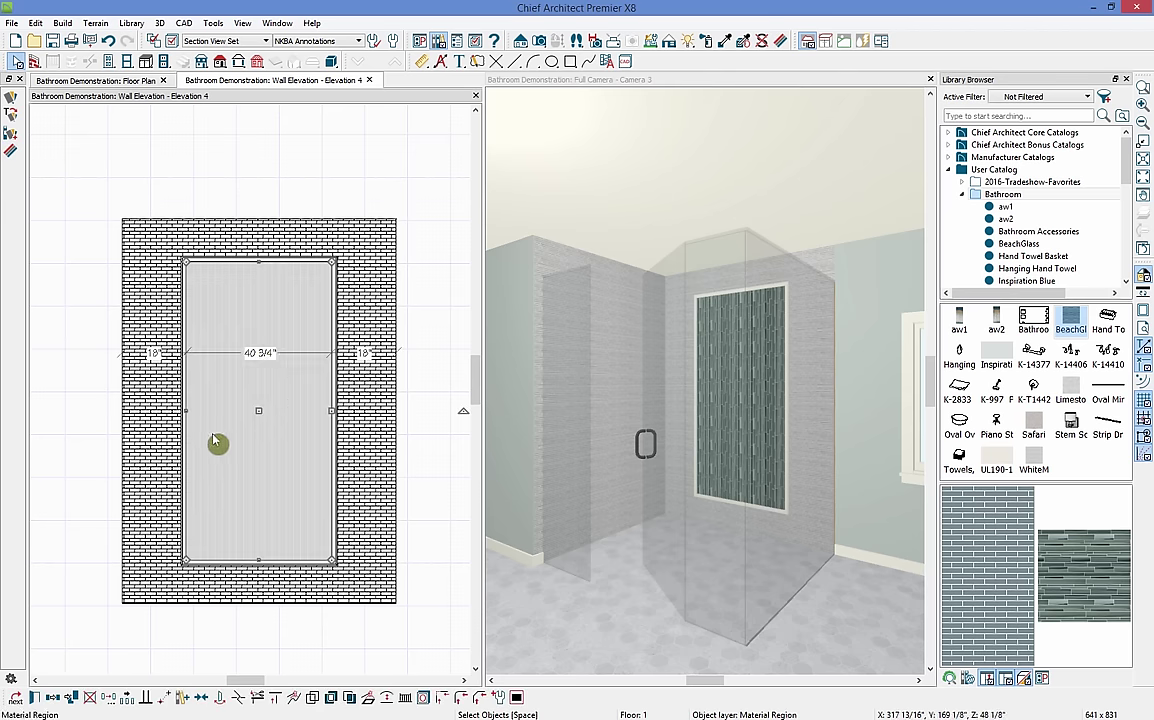
pyautogui.click(187, 347)
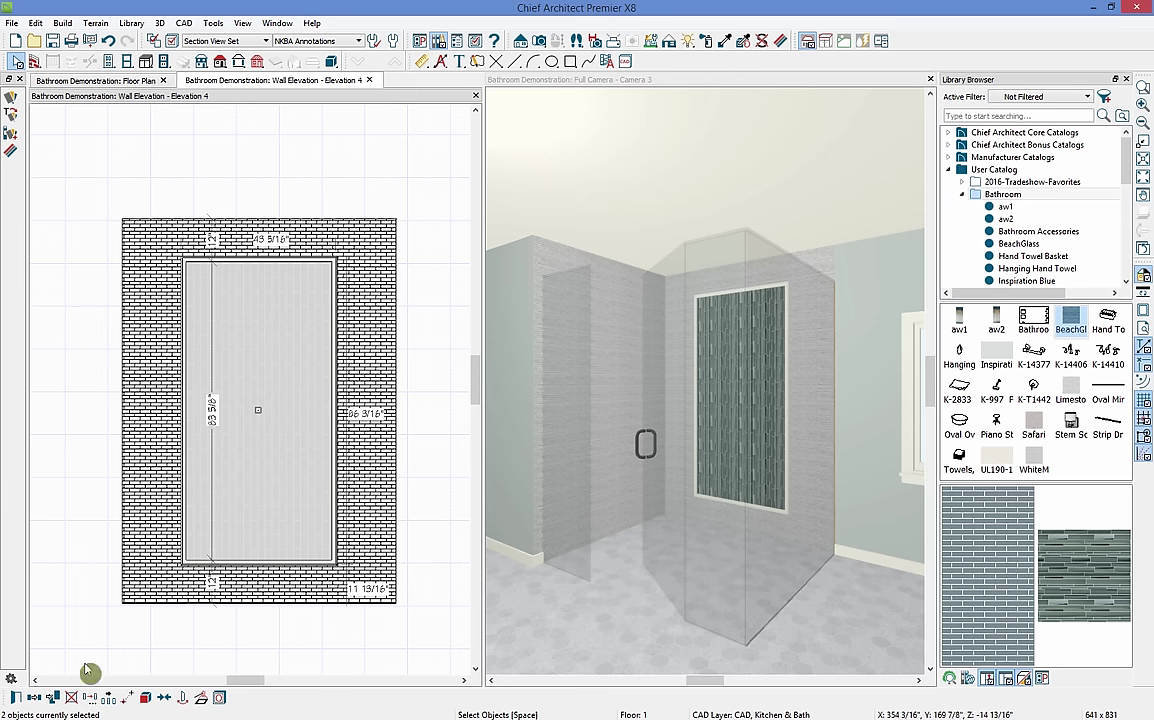
pyautogui.click(145, 698)
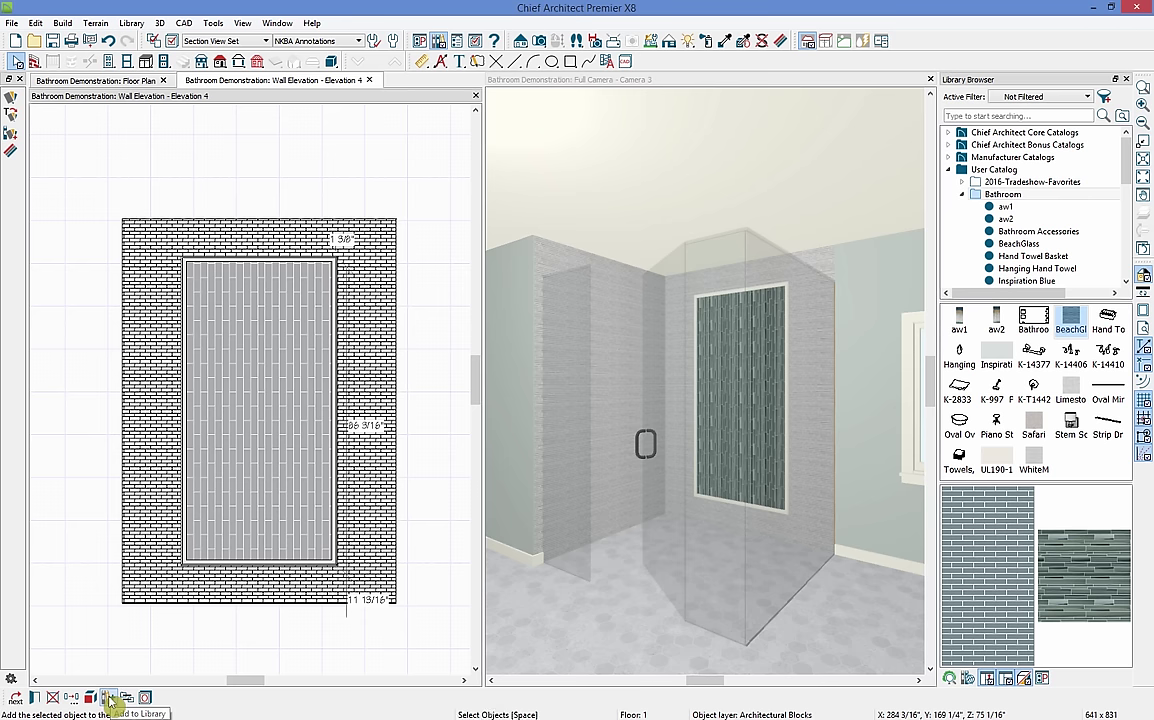
pyautogui.click(369, 80)
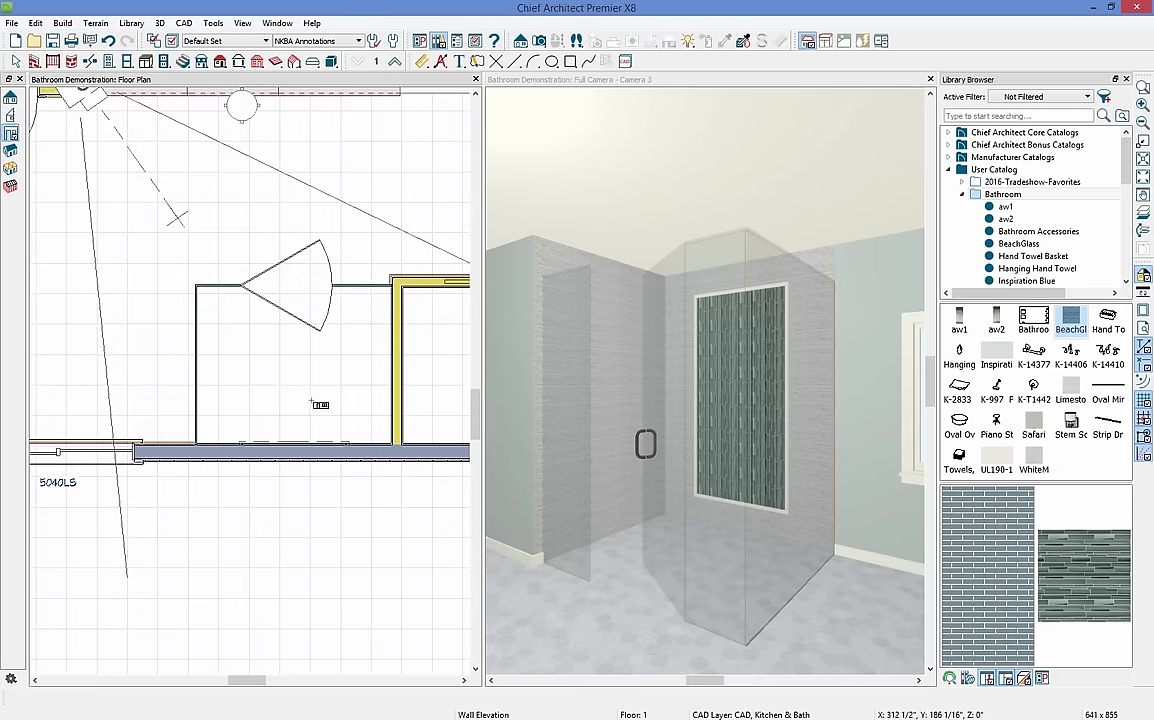
# - Copy the accent block in the floor plan and place the copy inside the shower, parallel to the adjacent side wall
pyautogui.click(16, 61)
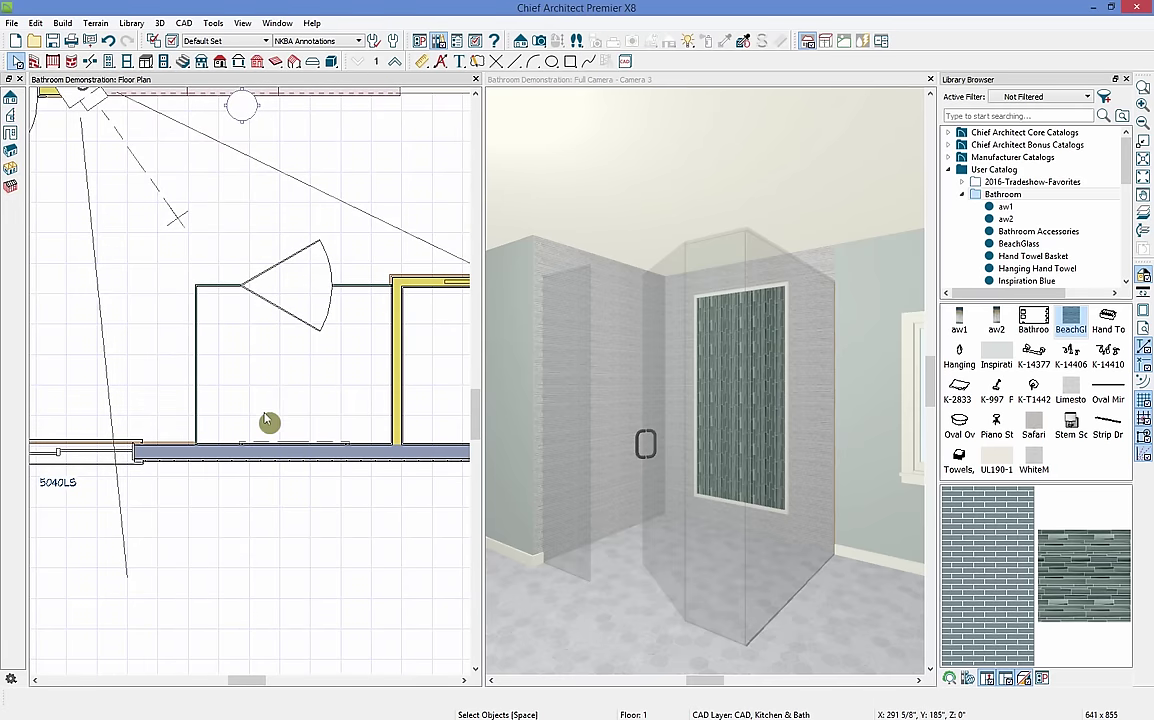
pyautogui.click(264, 442)
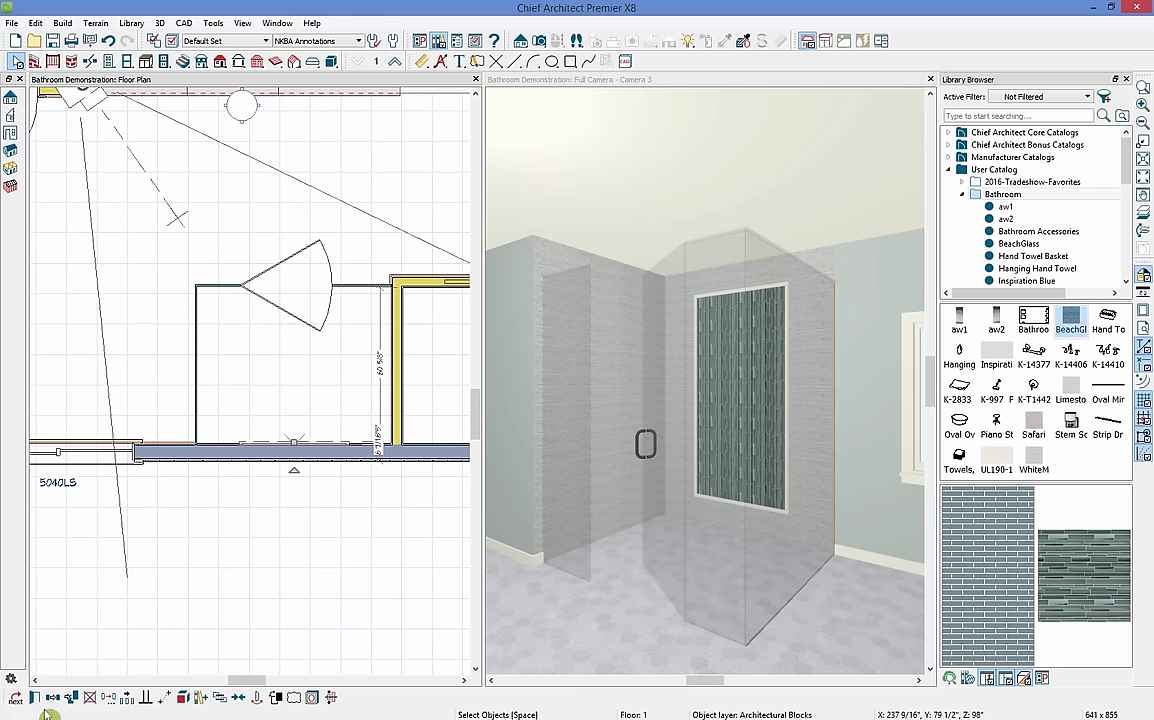
pyautogui.click(108, 697)
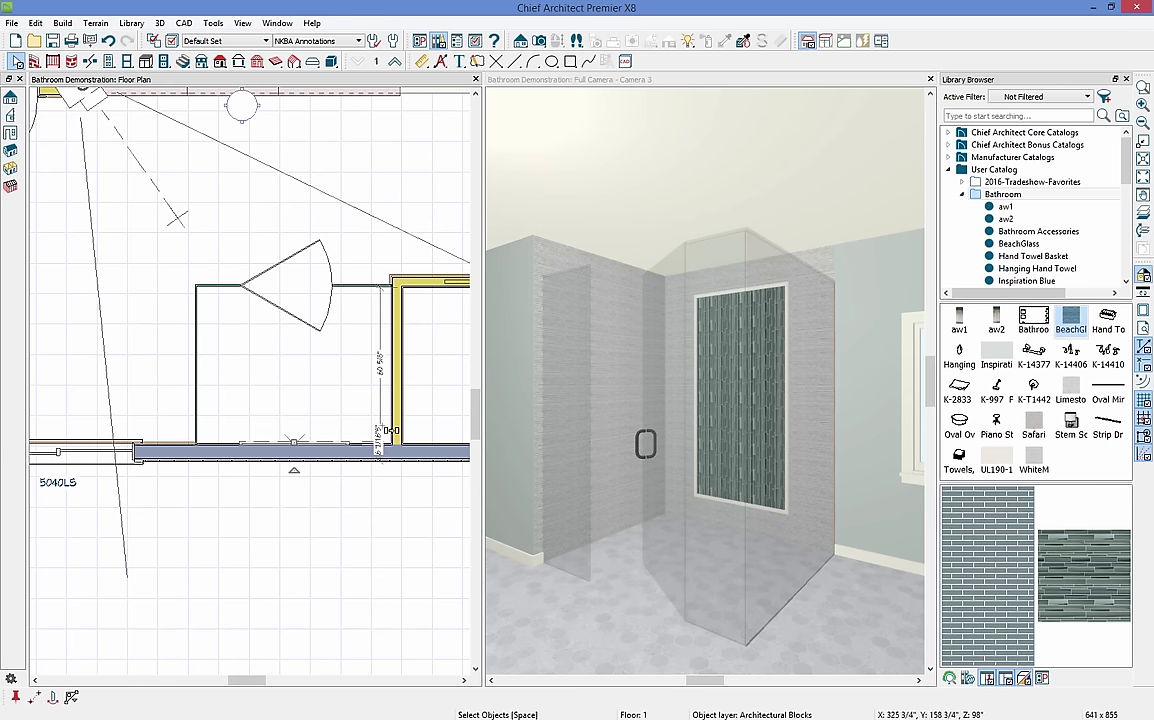
pyautogui.click(327, 371)
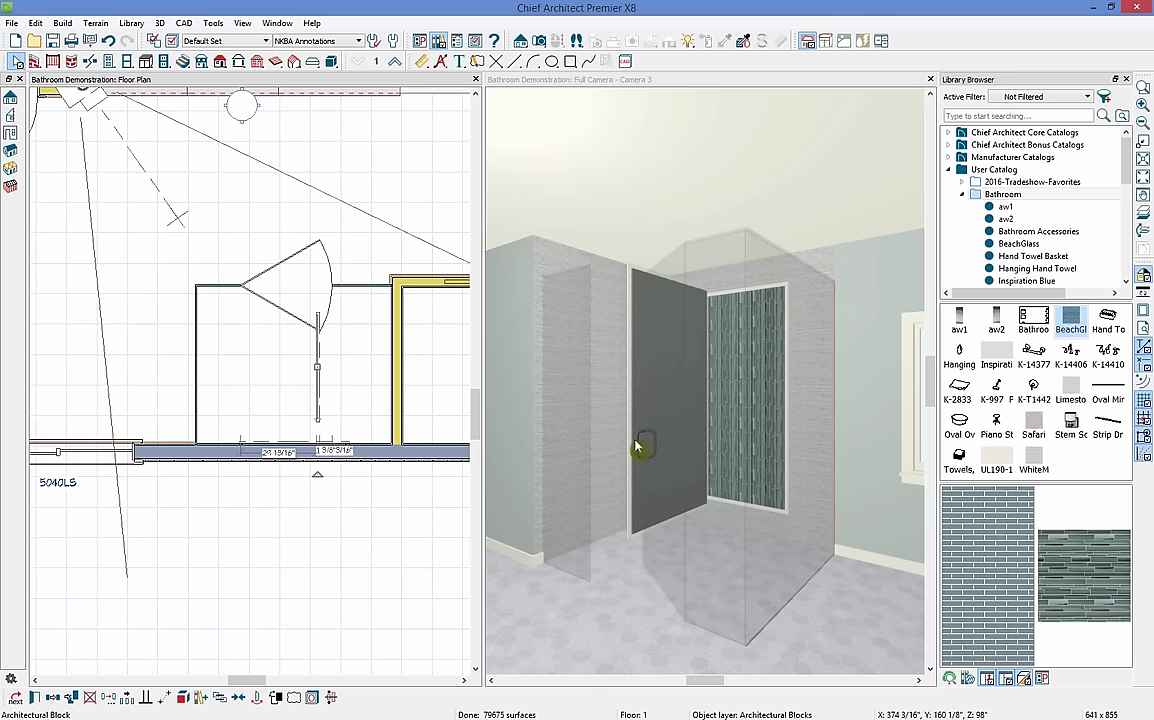
# - Rotate the copied accent block to face into the shower and center it against the adjacent side wall
pyautogui.click(664, 322)
pyautogui.moveTo(315, 474); pyautogui.dragTo(313, 284)
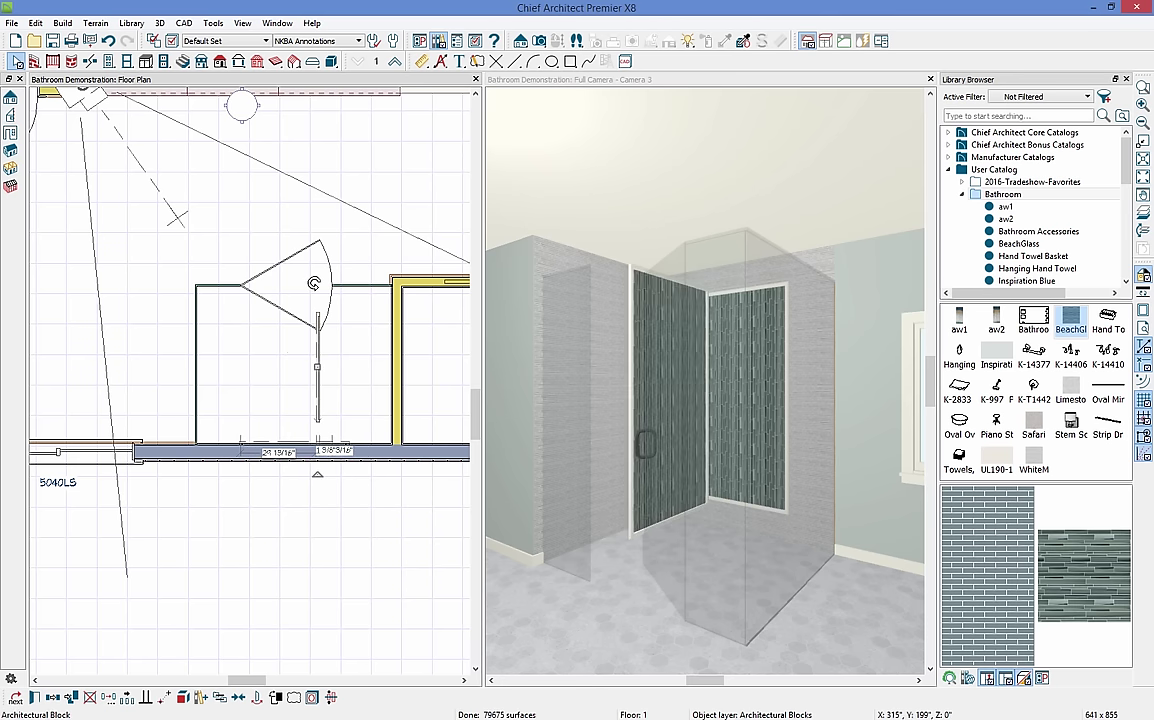
pyautogui.moveTo(318, 366); pyautogui.dragTo(388, 365)
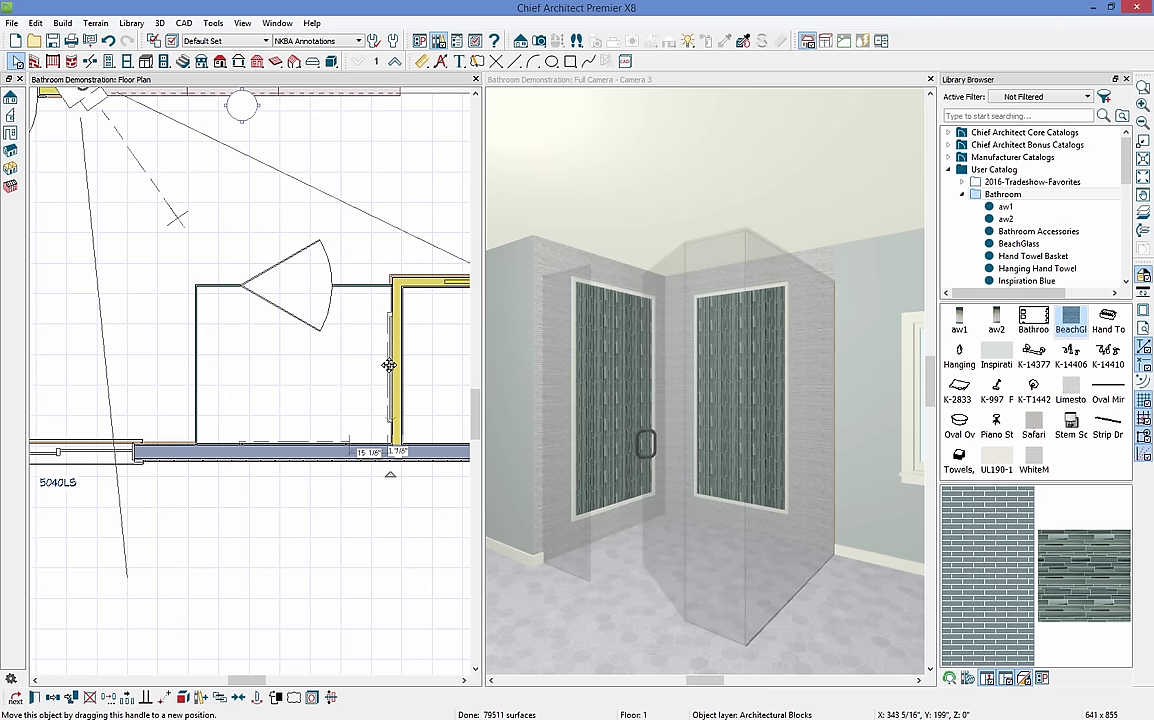
pyautogui.click(254, 690)
pyautogui.click(393, 403)
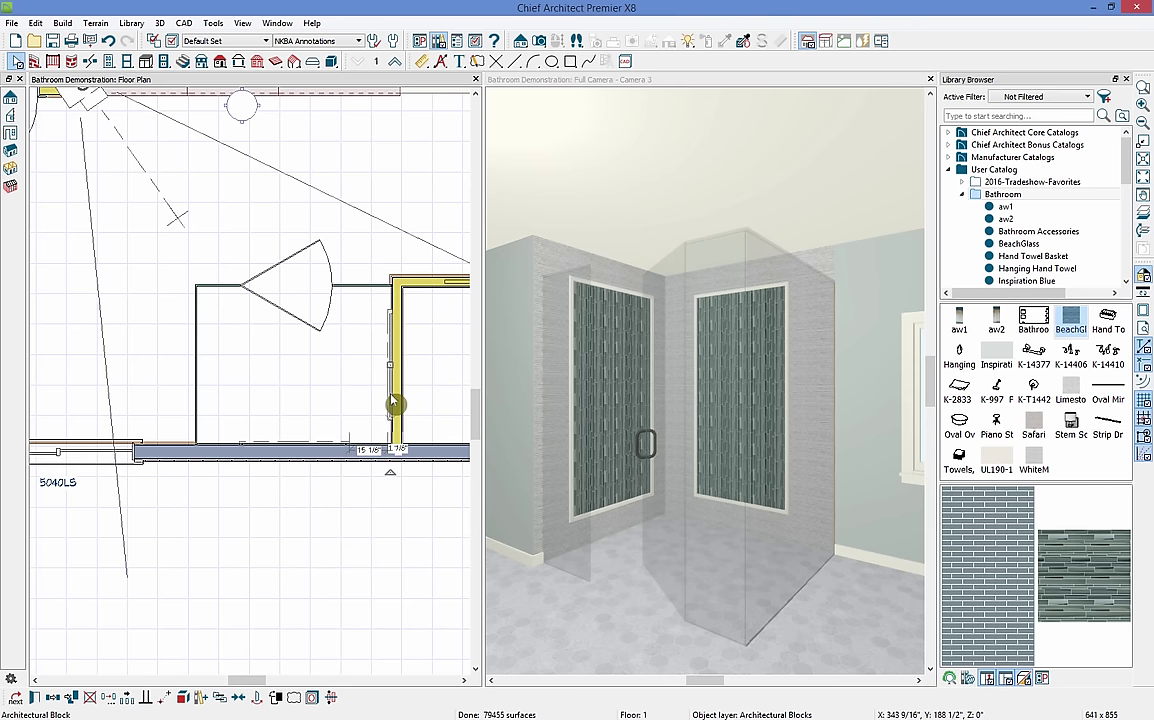
# - Pick up the Color - Bone material from the baseboard and paint the accent panels' molding frames throughout the room
pyautogui.click(522, 88)
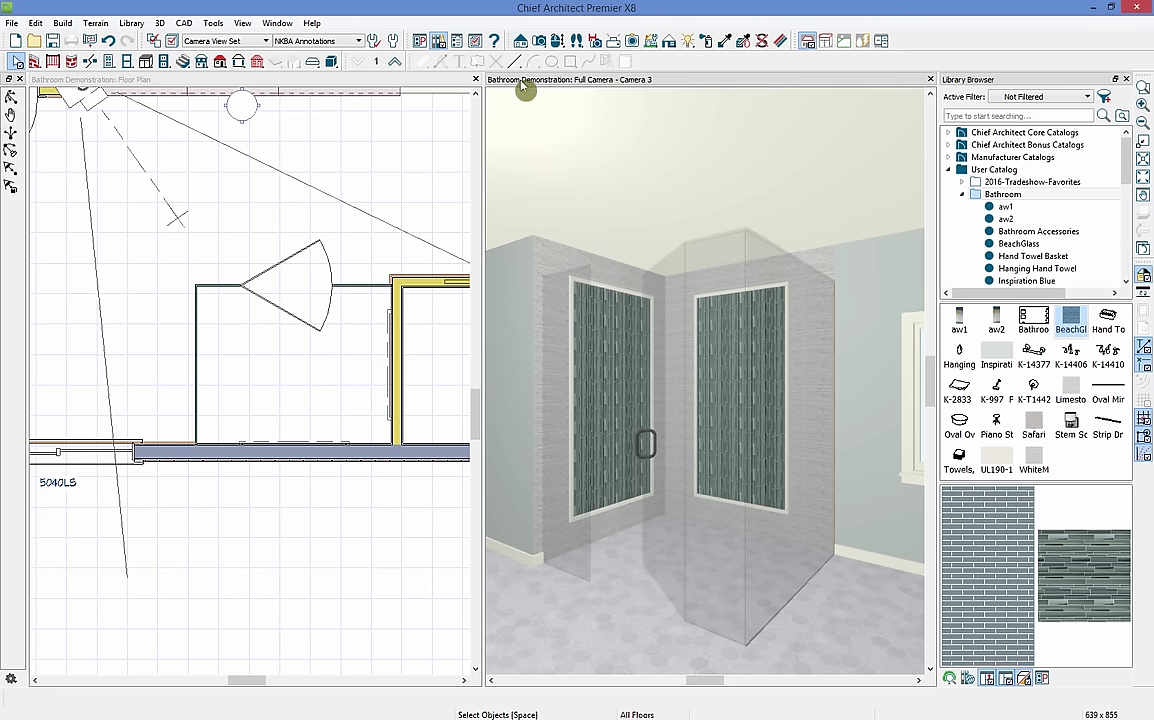
pyautogui.click(1126, 80)
pyautogui.click(726, 41)
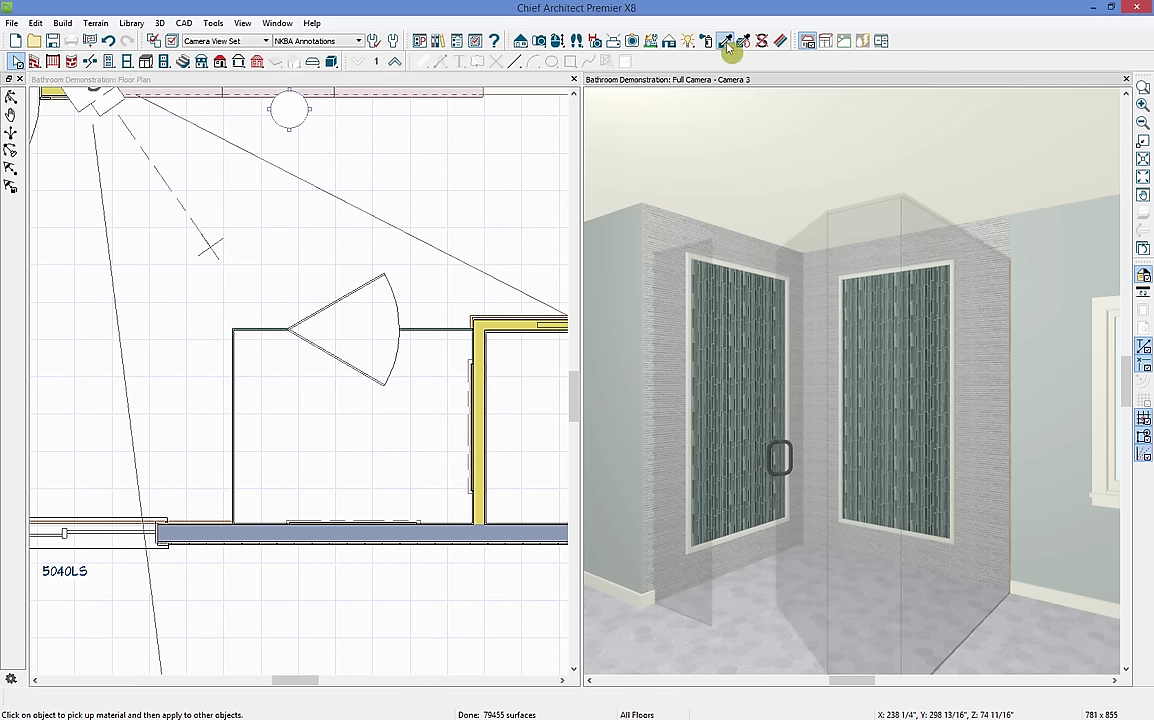
pyautogui.click(654, 593)
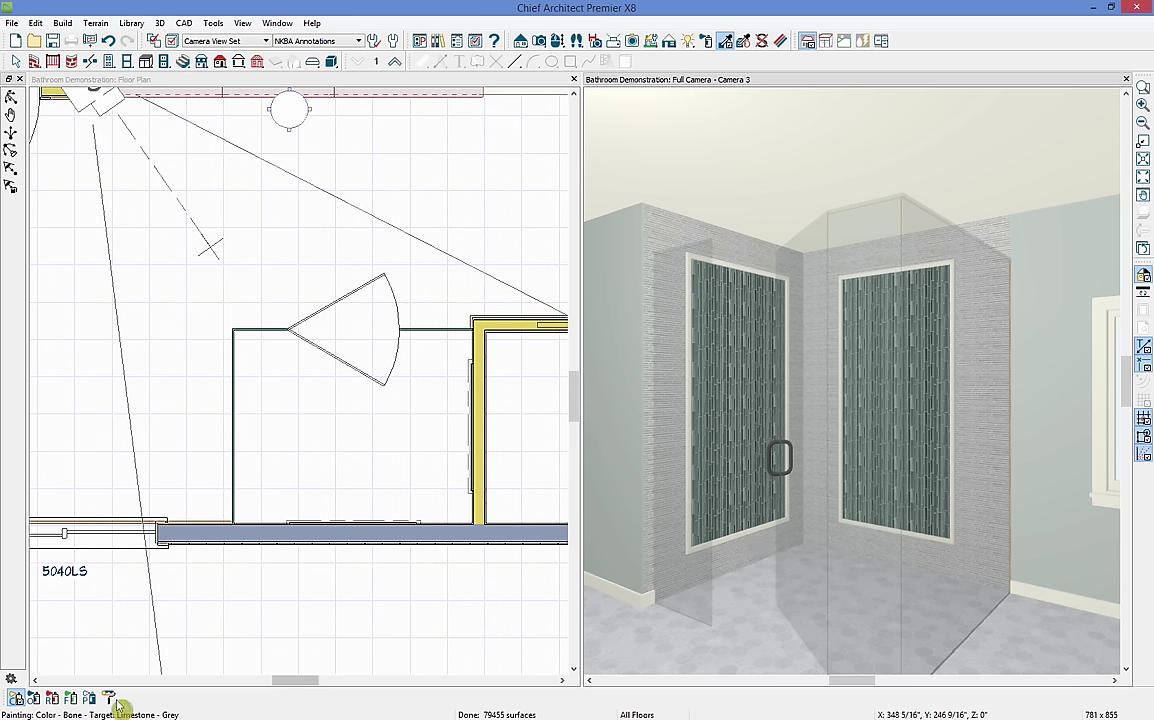
pyautogui.click(52, 697)
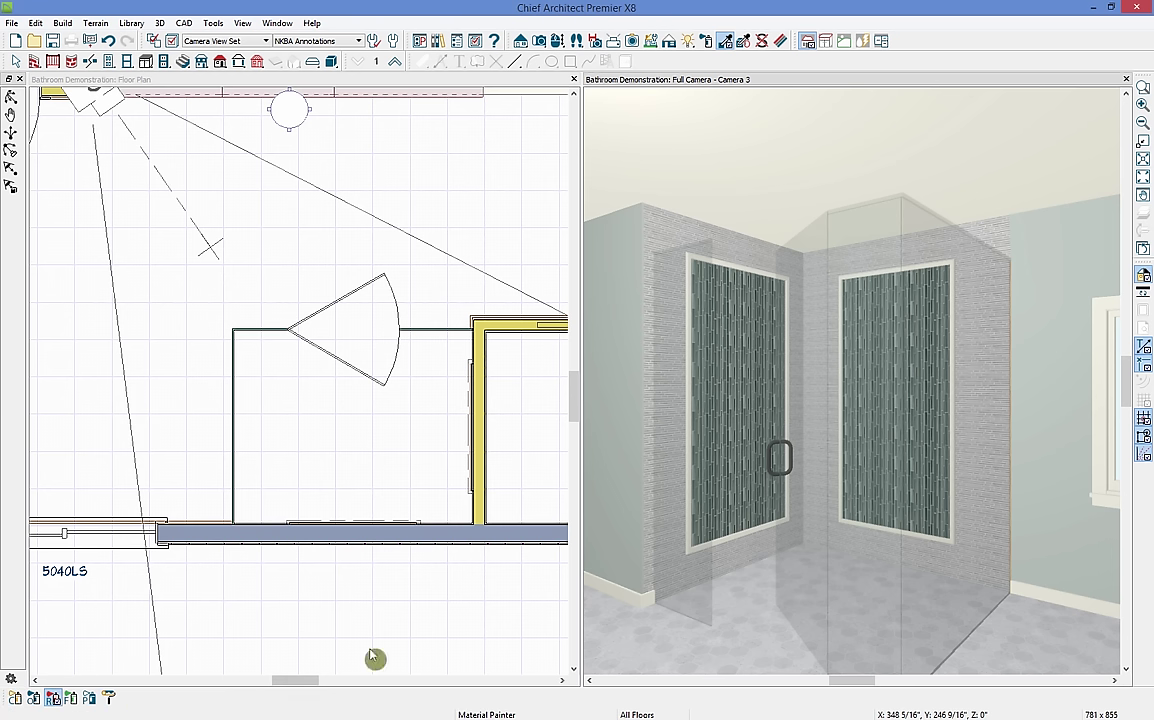
pyautogui.click(761, 540)
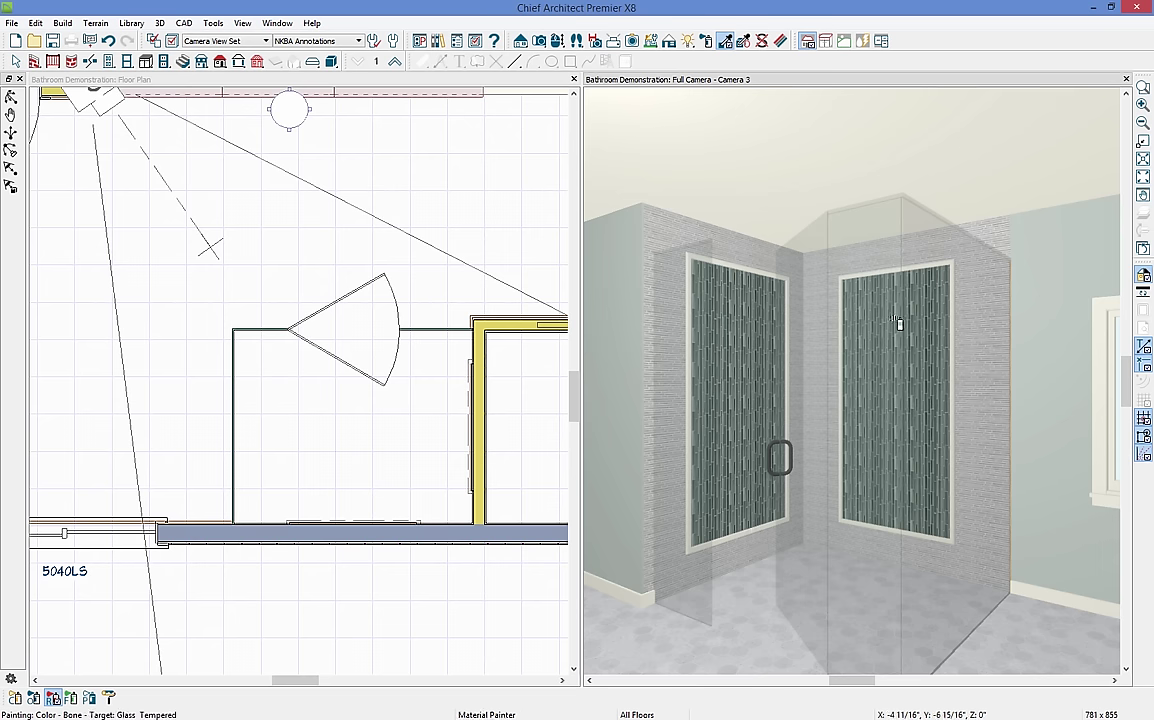
# - Place the K-997 shower head at the accent panel on the shower's side wall and rotate it to face into the shower
pyautogui.scroll(2, 864, 432)
pyautogui.scroll(2, 864, 432)
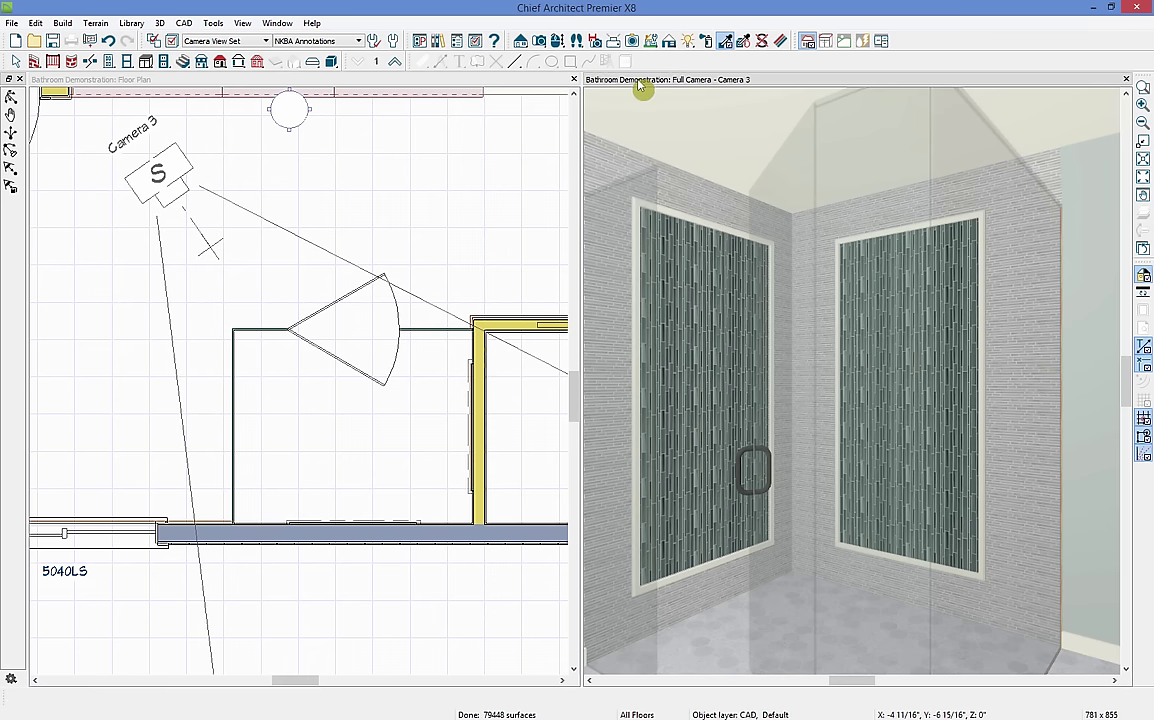
pyautogui.click(512, 78)
pyautogui.click(438, 41)
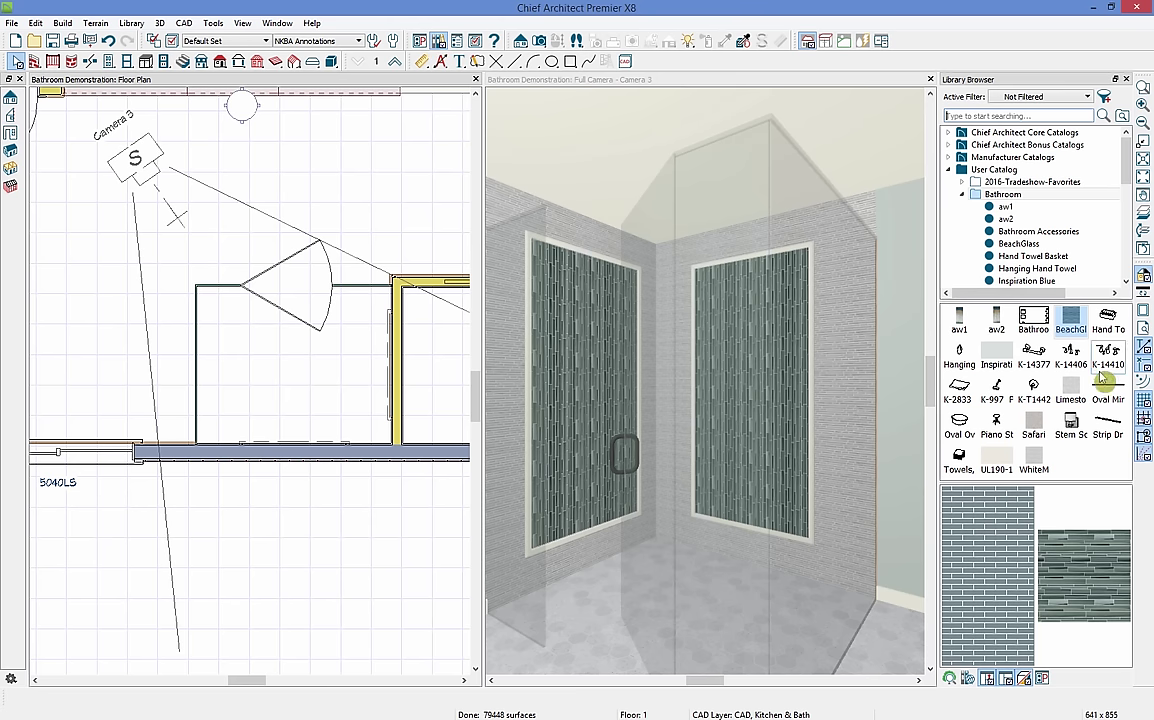
pyautogui.click(996, 390)
pyautogui.click(380, 380)
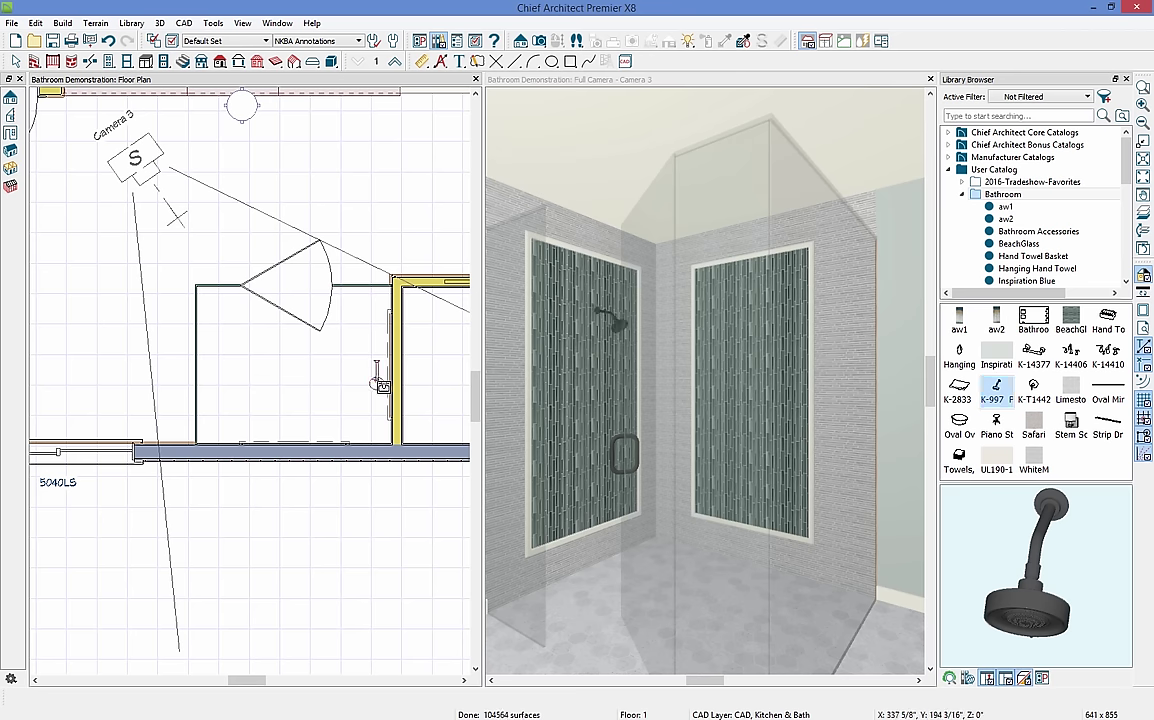
pyautogui.click(381, 384)
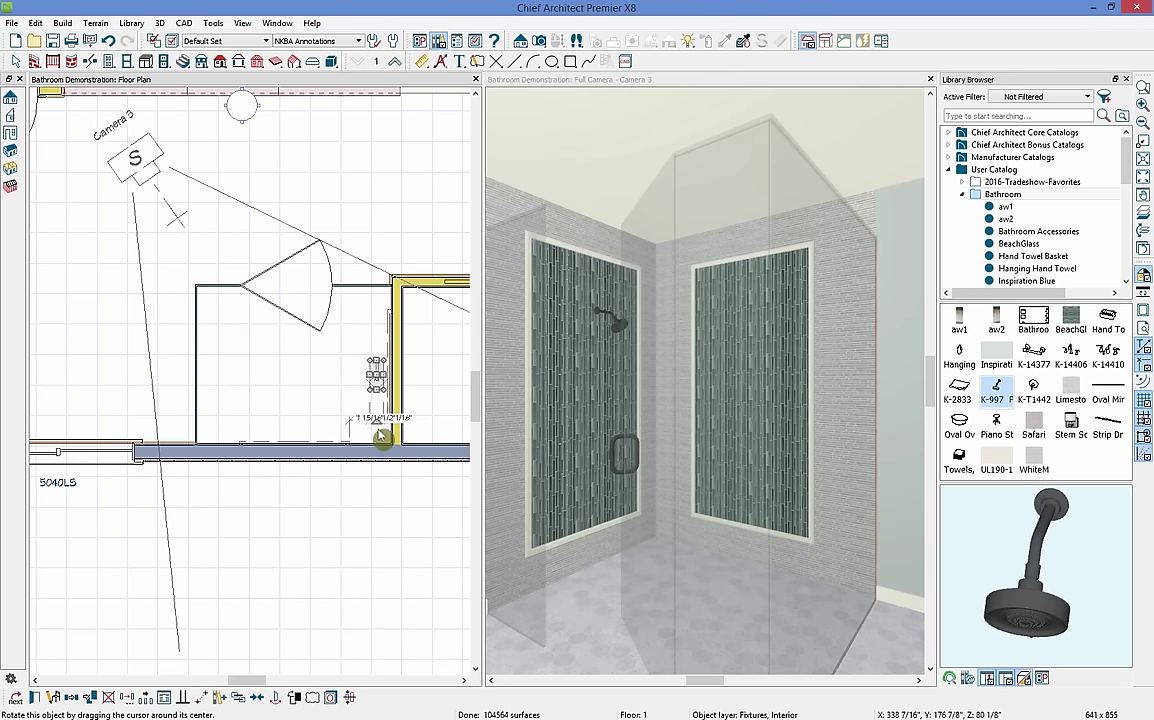
pyautogui.moveTo(381, 436); pyautogui.dragTo(315, 377)
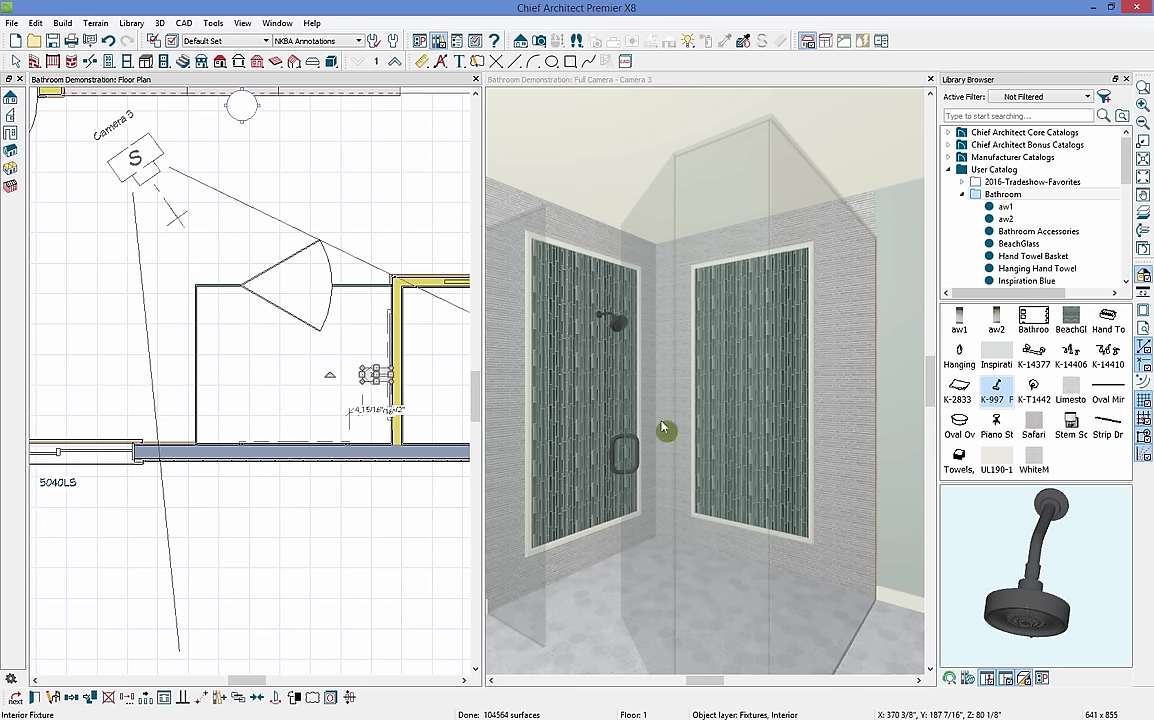
# - Place the K-T1442 shower valve beside the shower head, rotate it into the shower, and move it against the side wall's accent panel
pyautogui.click(1032, 390)
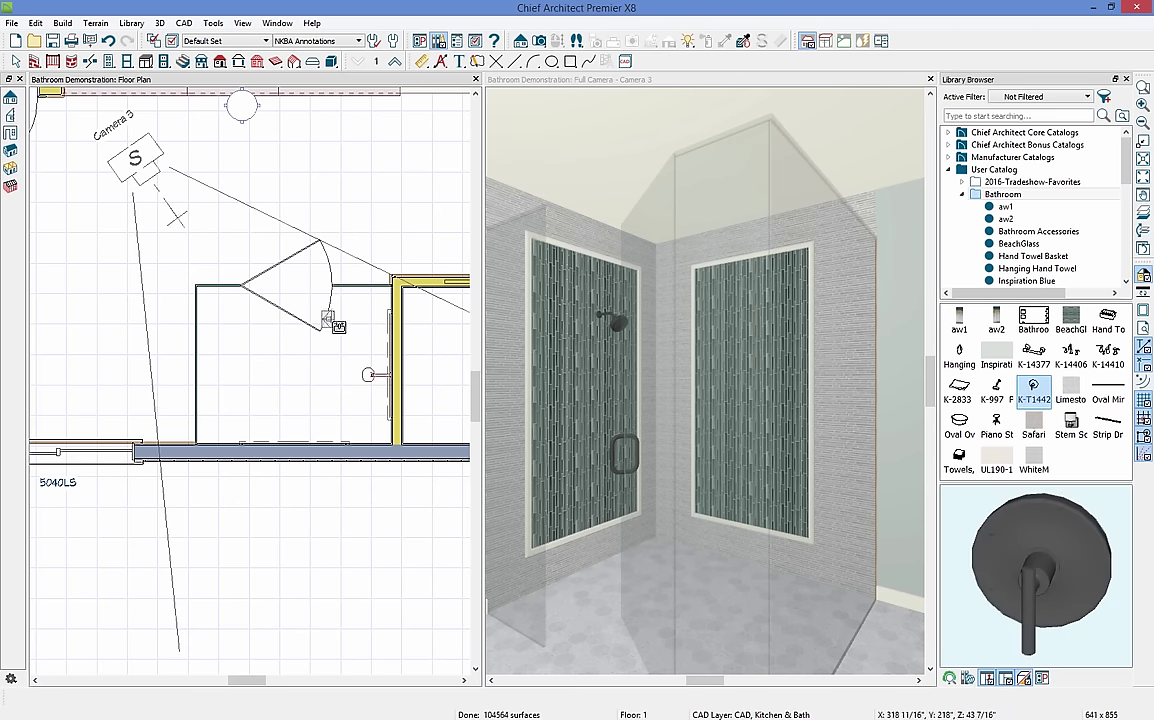
pyautogui.click(380, 323)
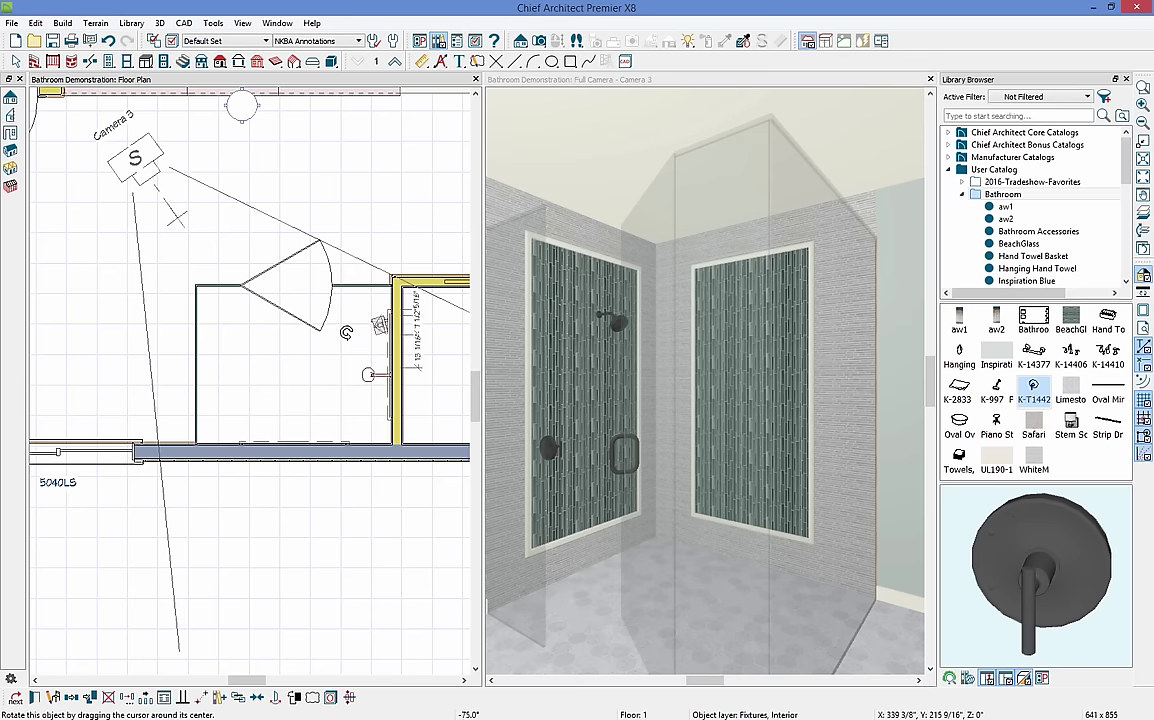
pyautogui.scroll(2, 390, 320)
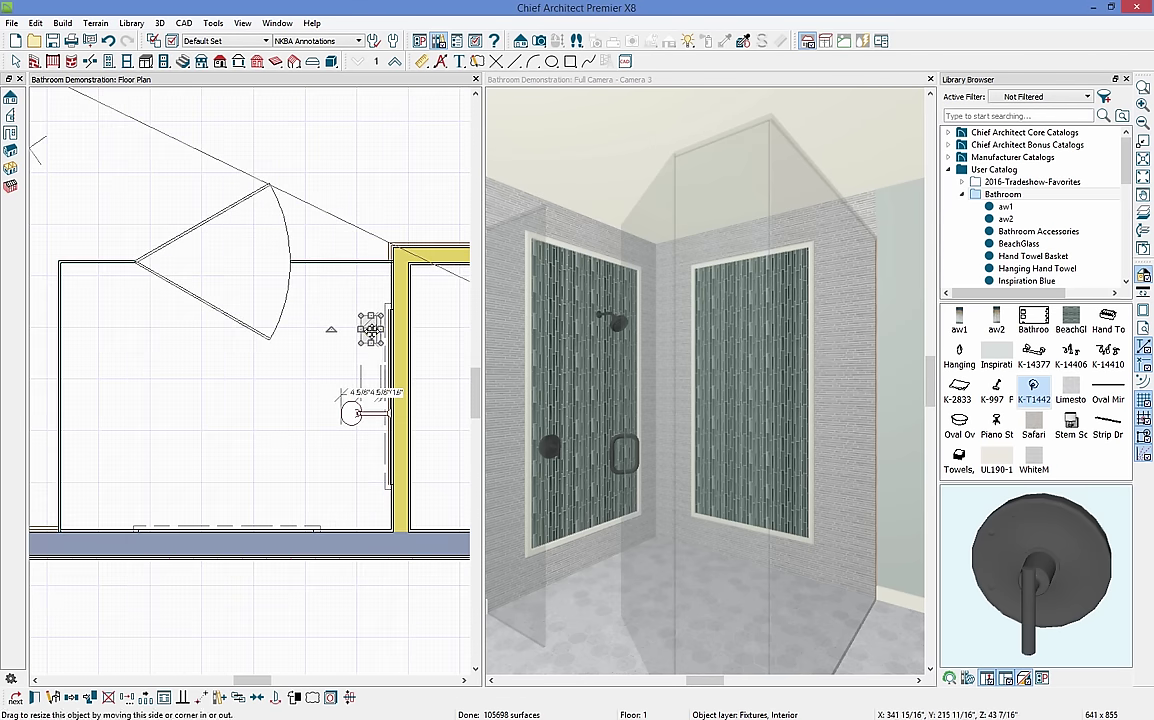
pyautogui.moveTo(371, 325)
pyautogui.mouseDown()
pyautogui.moveTo(384, 342)
pyautogui.moveTo(366, 314)
pyautogui.moveTo(380, 333)
pyautogui.mouseUp()
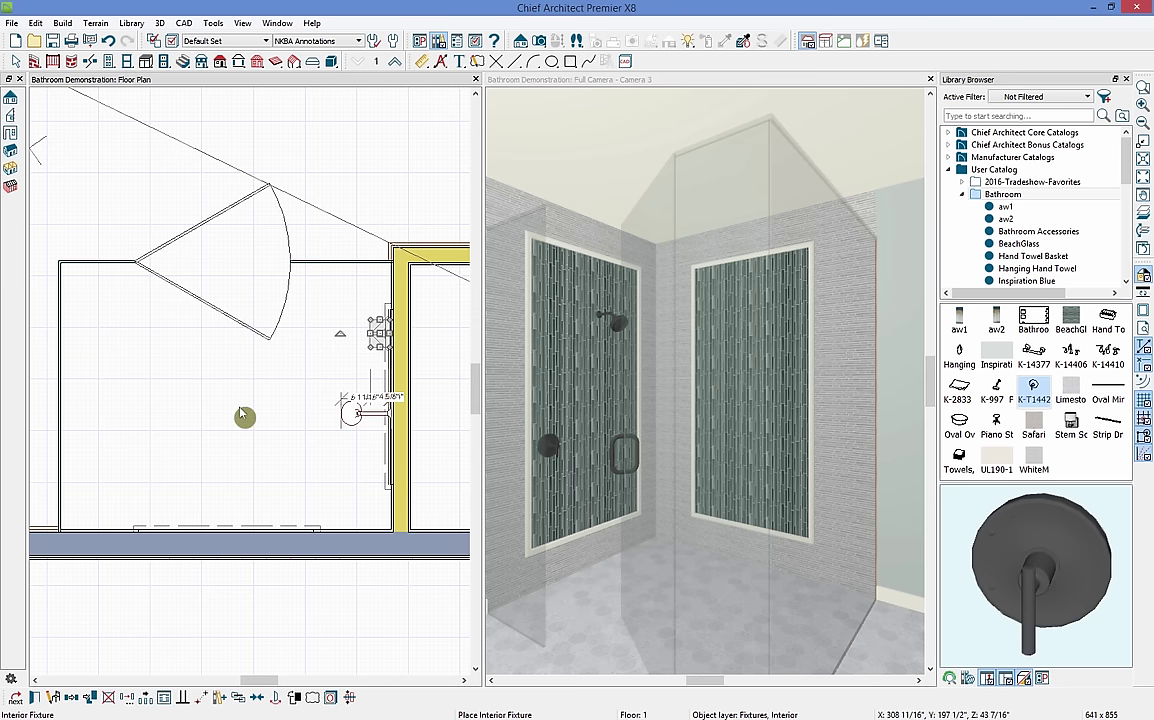
# - Place the strip drain in the shower floor and move it close to the back wall, parallel to it
pyautogui.click(1106, 428)
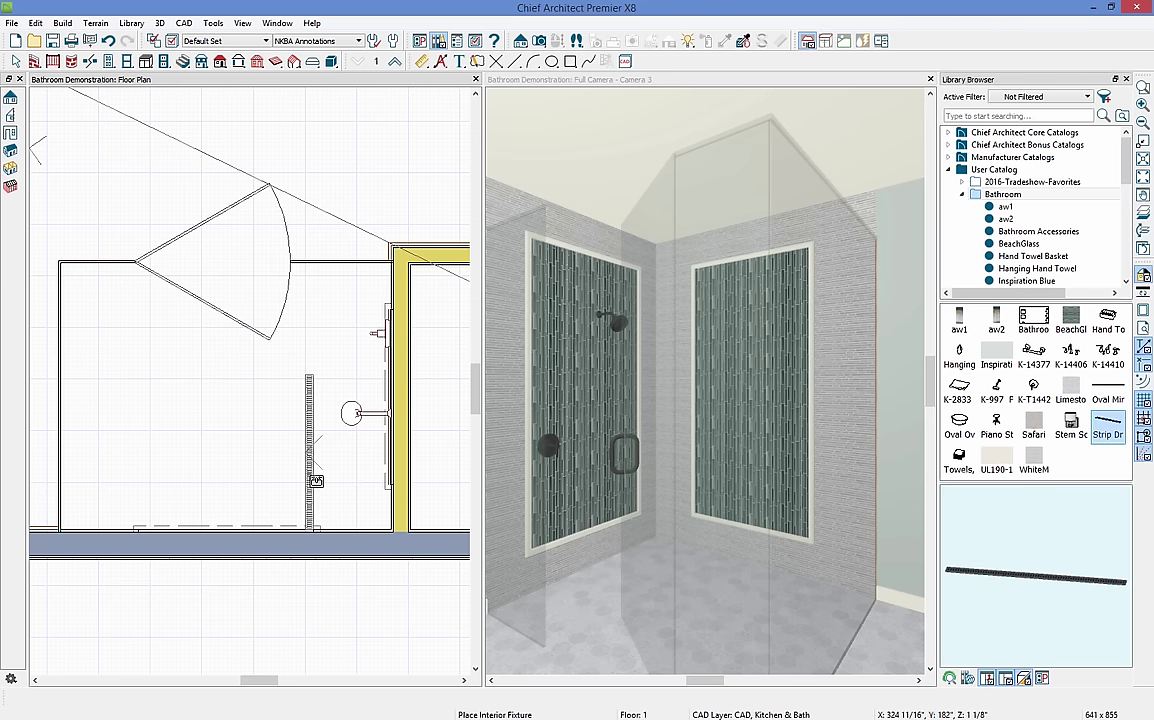
pyautogui.click(262, 440)
pyautogui.moveTo(258, 439); pyautogui.dragTo(269, 503)
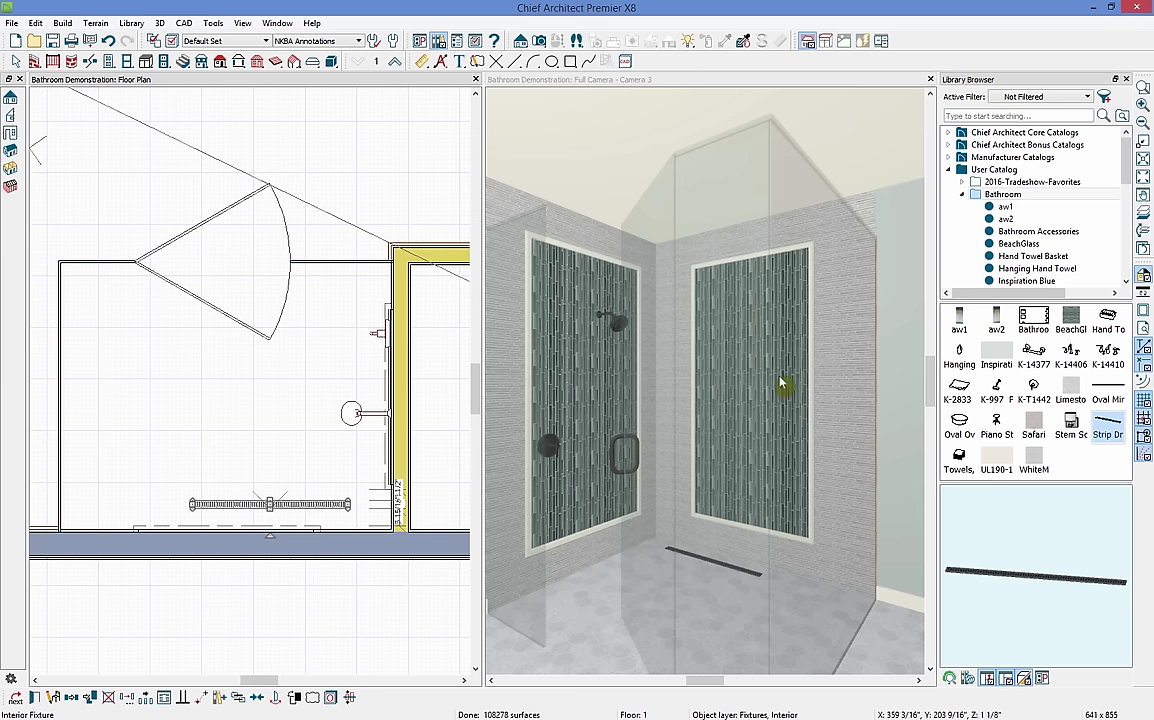
# - Move Camera 3 to the vanity and adjust its view toward the window and the empty corner beside the shower
pyautogui.click(1127, 80)
pyautogui.scroll(-3, 345, 248)
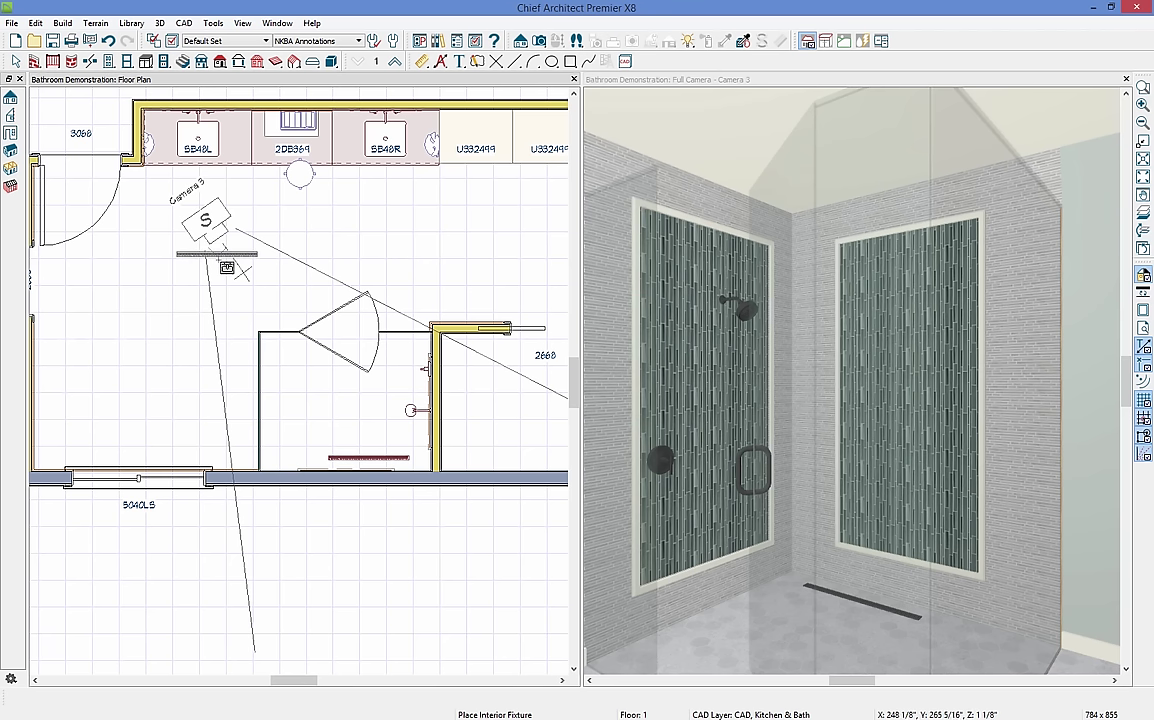
pyautogui.press('space')
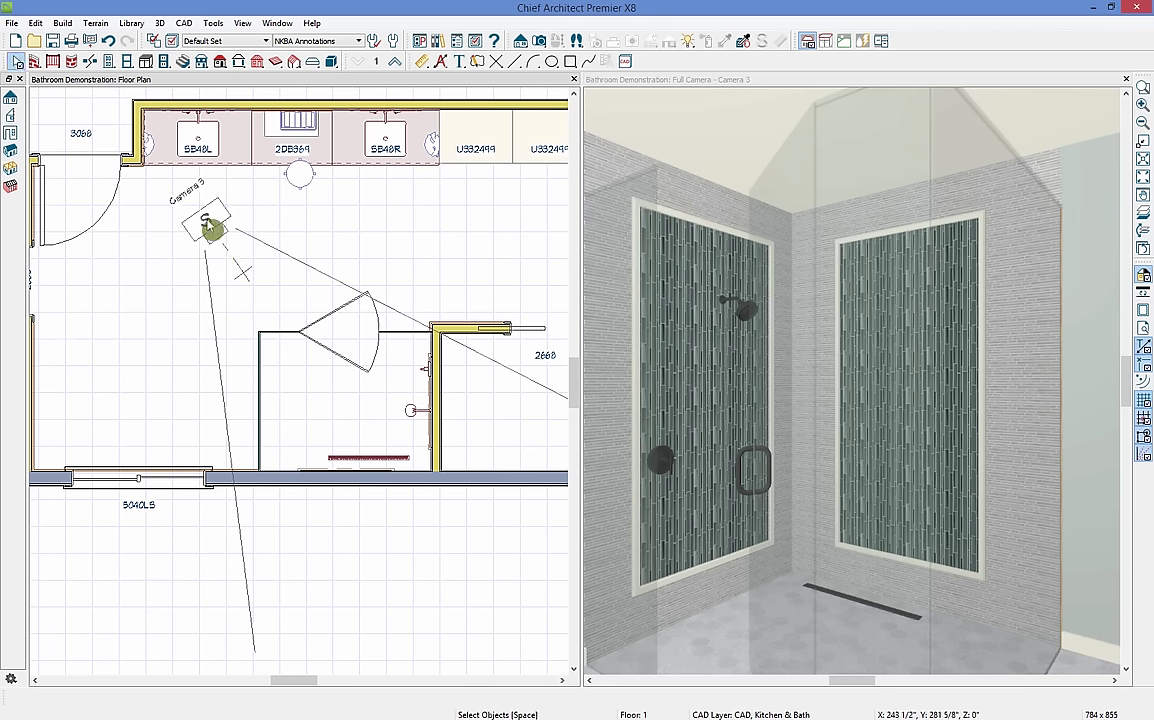
pyautogui.click(213, 229)
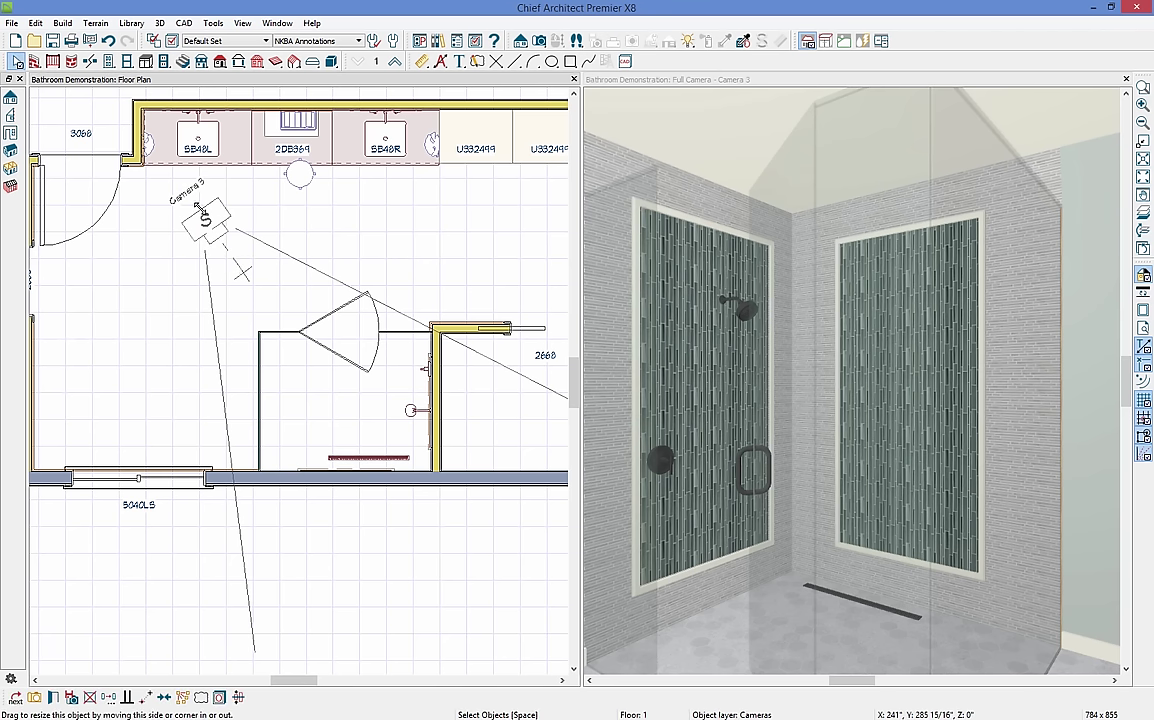
pyautogui.moveTo(198, 207); pyautogui.dragTo(298, 161)
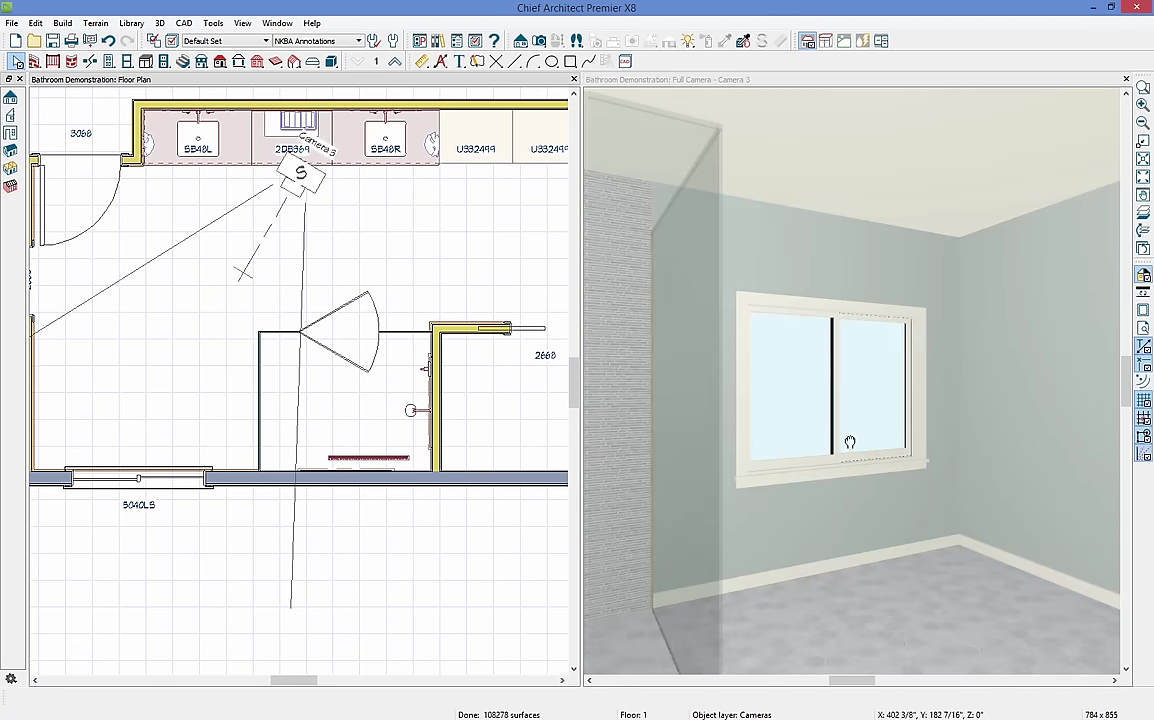
pyautogui.moveTo(850, 437); pyautogui.dragTo(708, 353)
pyautogui.click(703, 469)
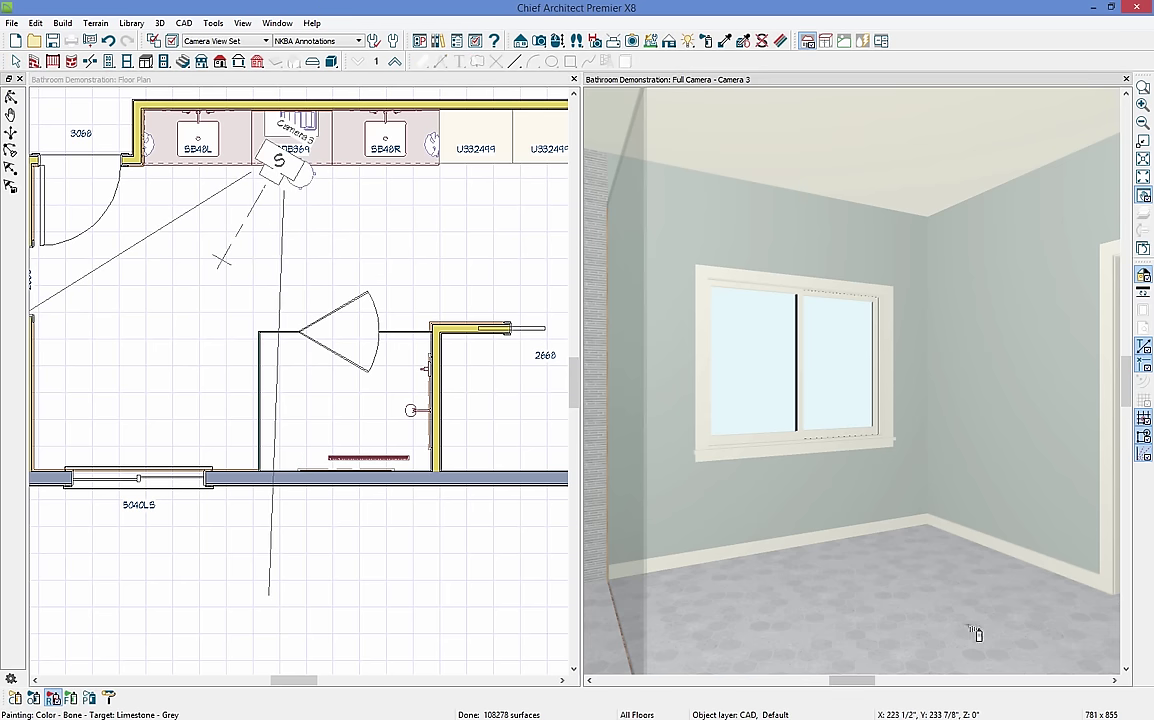
# - Draw a rectangular polyline solid about 61 inches deep under the window, spanning from the side wall to the shower glass
pyautogui.click(292, 82)
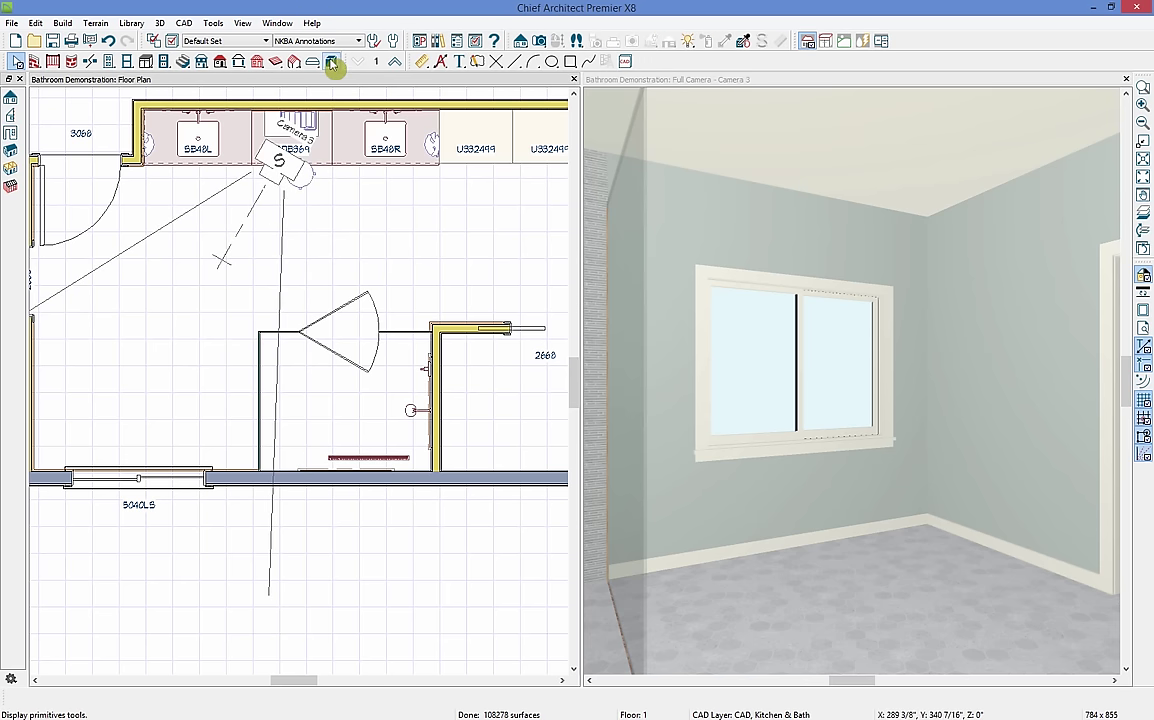
pyautogui.click(331, 61)
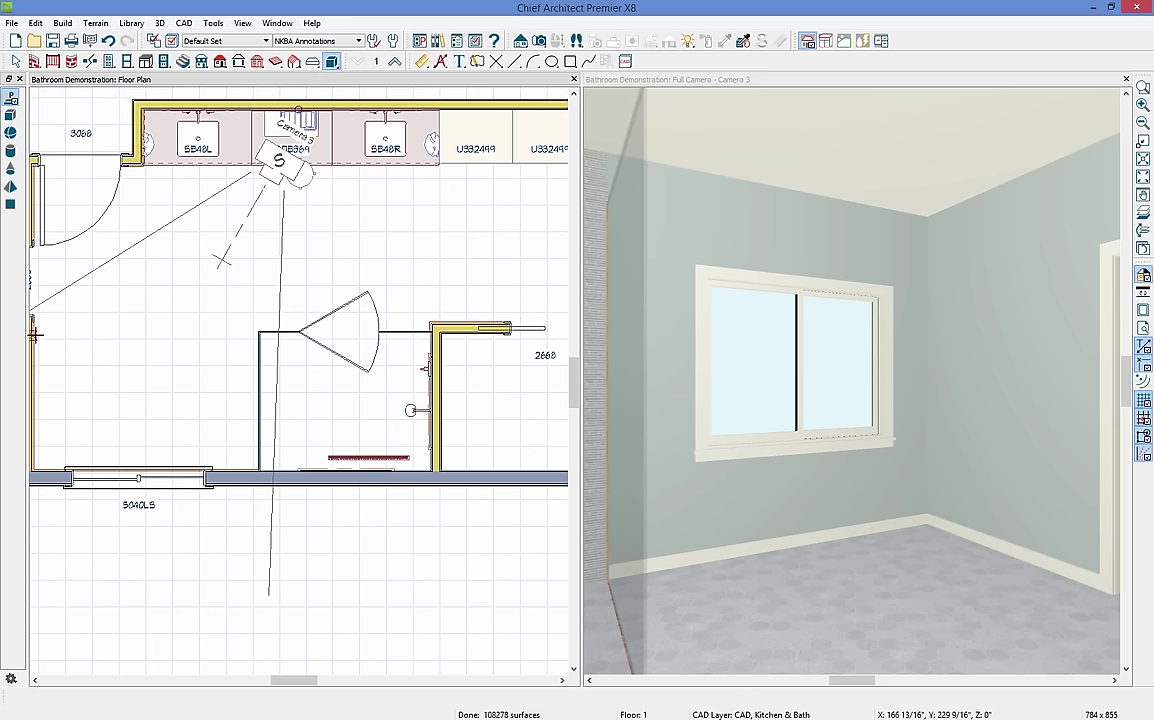
pyautogui.moveTo(33, 333); pyautogui.dragTo(255, 467)
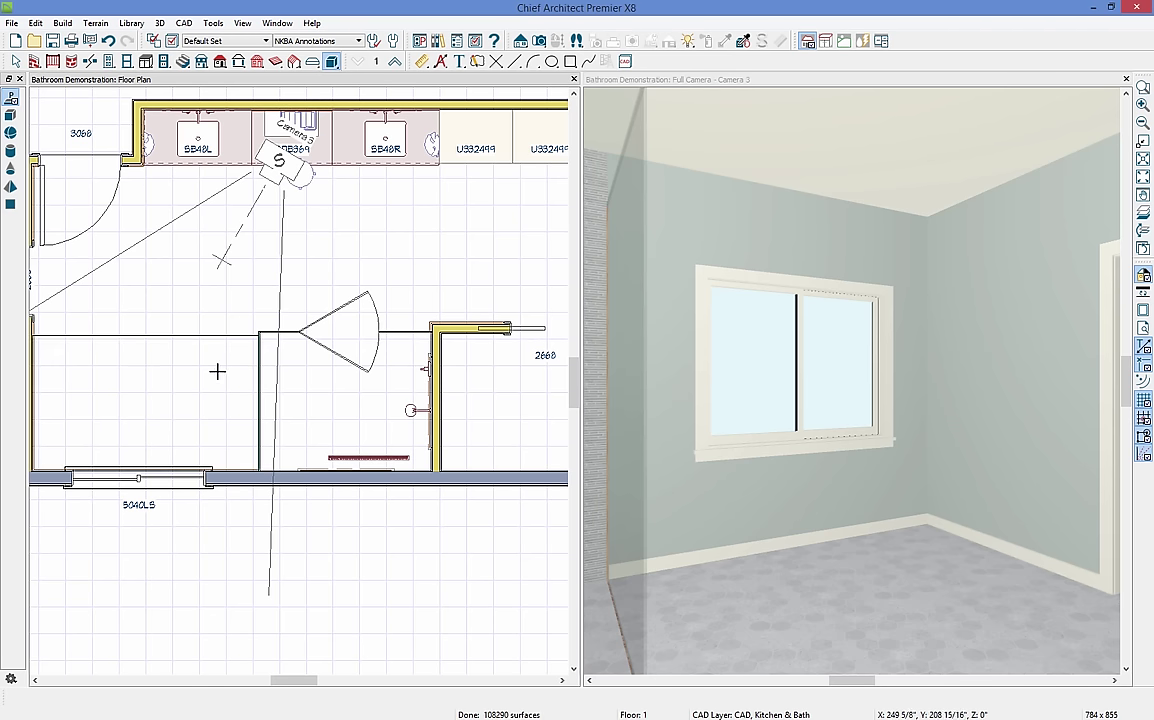
pyautogui.click(213, 337)
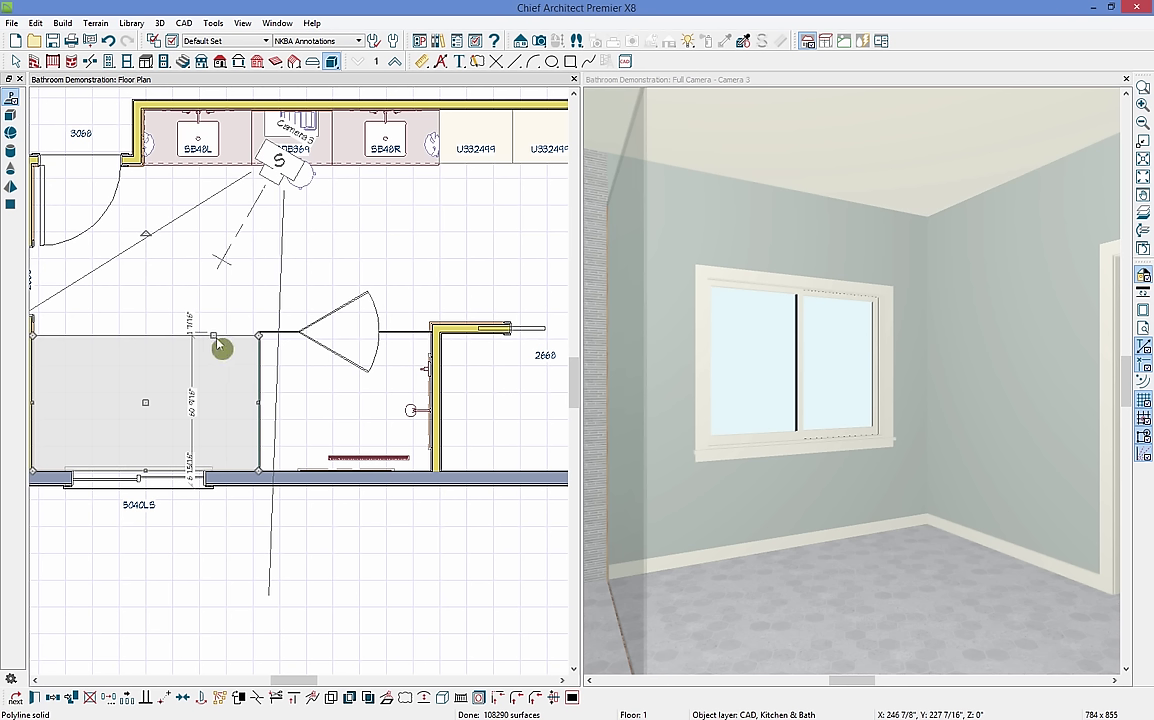
# - Set the polyline solid's thickness to 21" and its floor-to-top height to 21", keeping the elevation reference From Floor
pyautogui.click(35, 698)
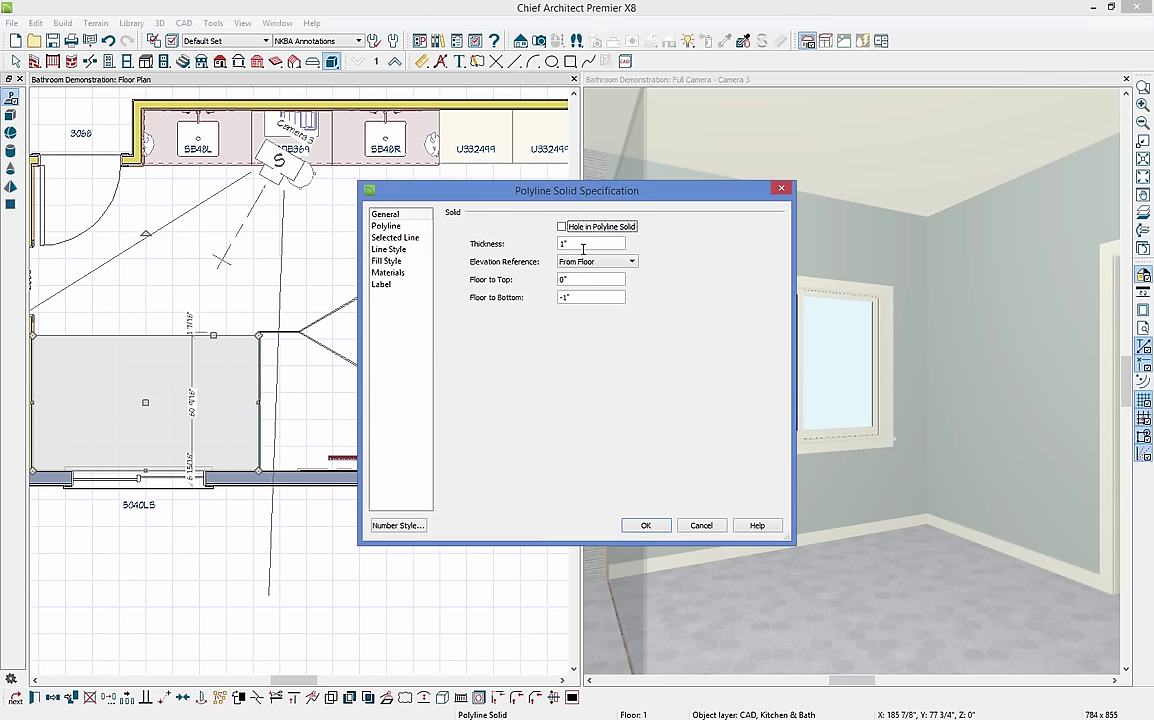
pyautogui.press('Tab')
pyautogui.click(597, 262)
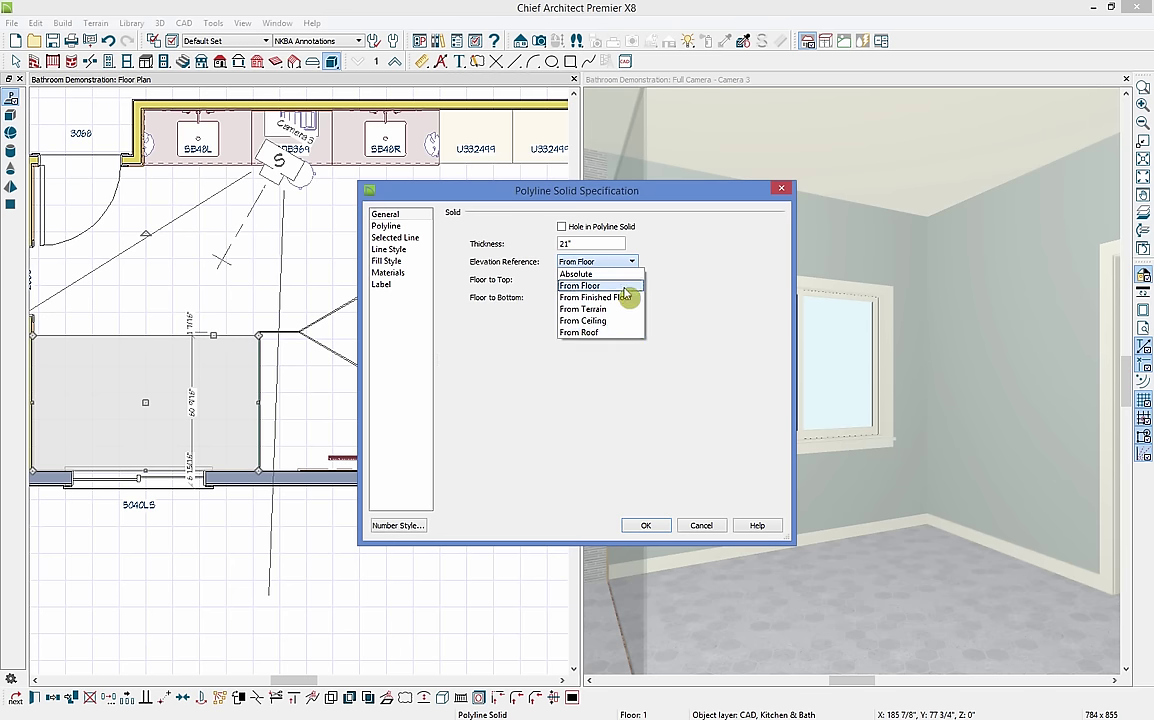
pyautogui.click(624, 287)
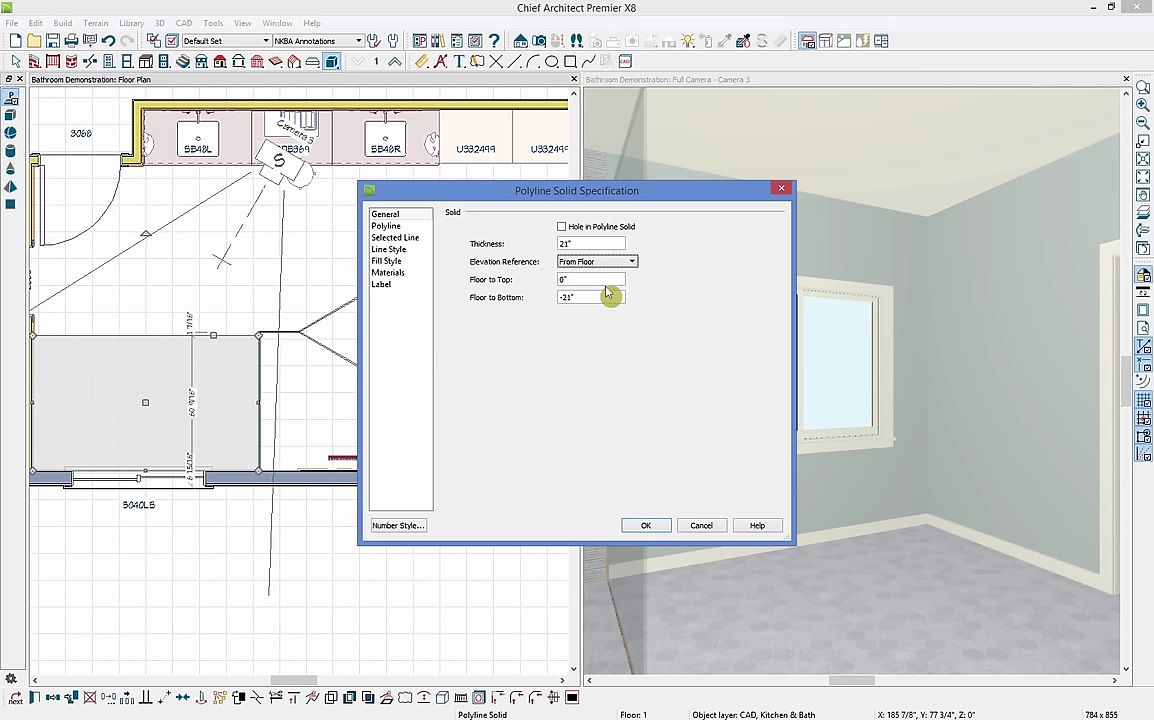
pyautogui.click(594, 280)
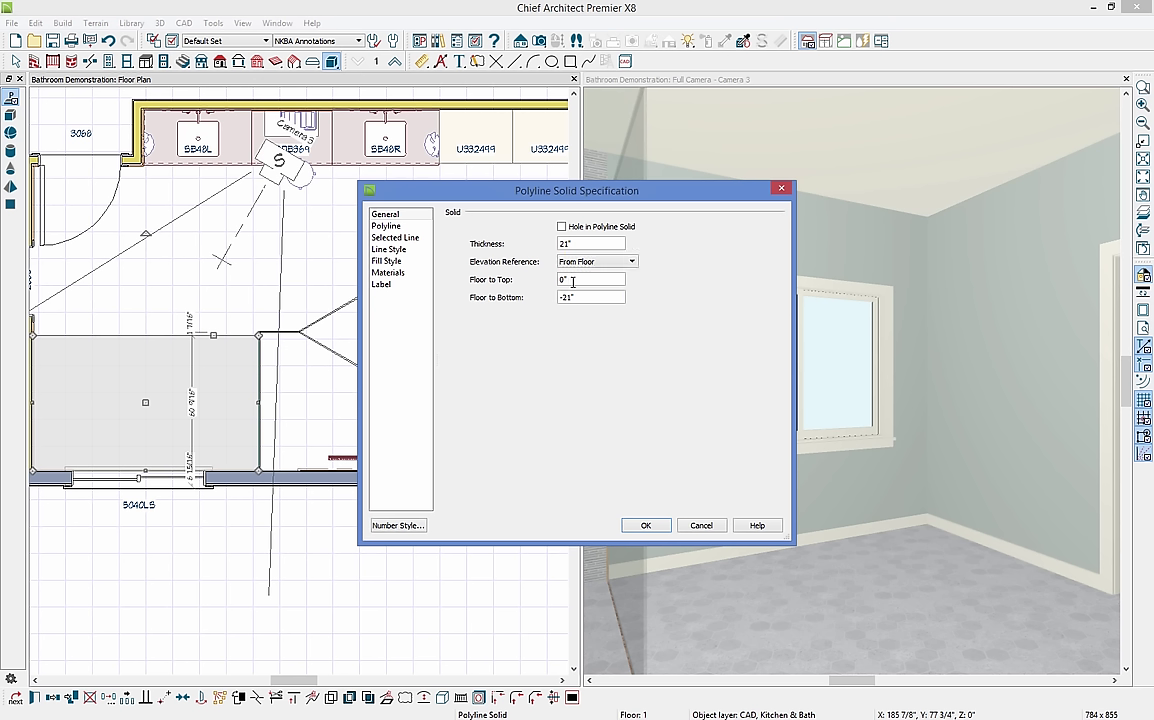
pyautogui.click(486, 314)
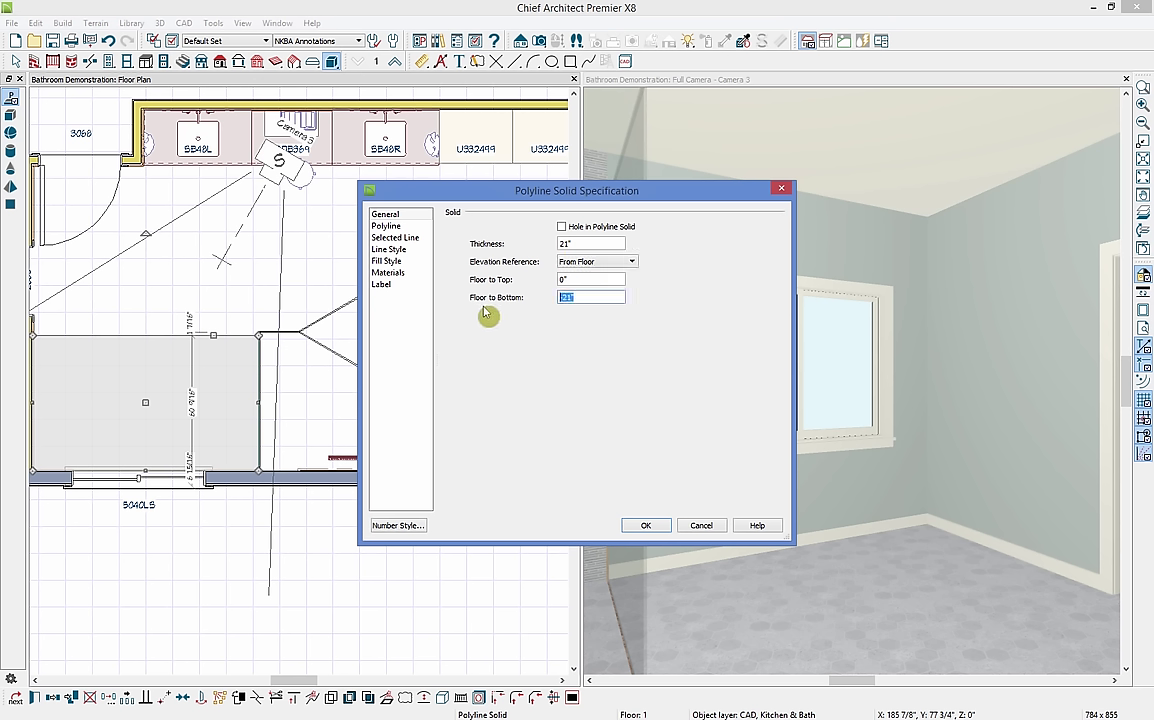
pyautogui.doubleClick(577, 280)
pyautogui.write('21')
pyautogui.click(656, 530)
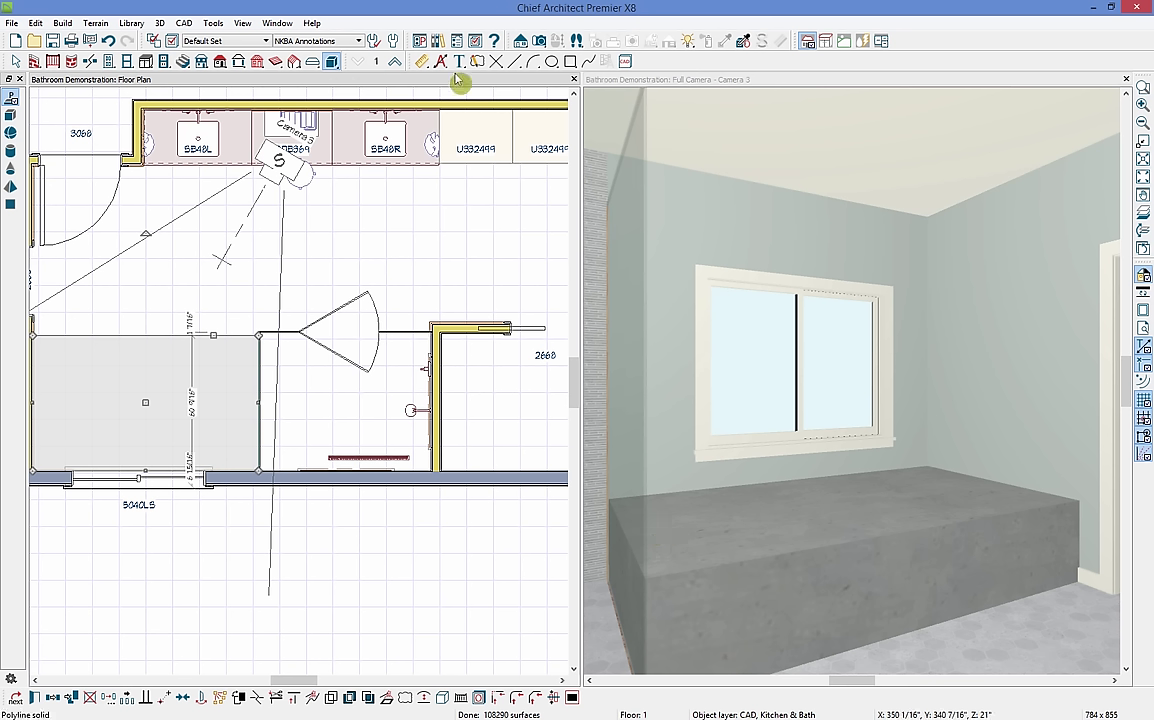
# - Apply the WhiteMarble material from the library to the raised platform under the window
pyautogui.click(655, 91)
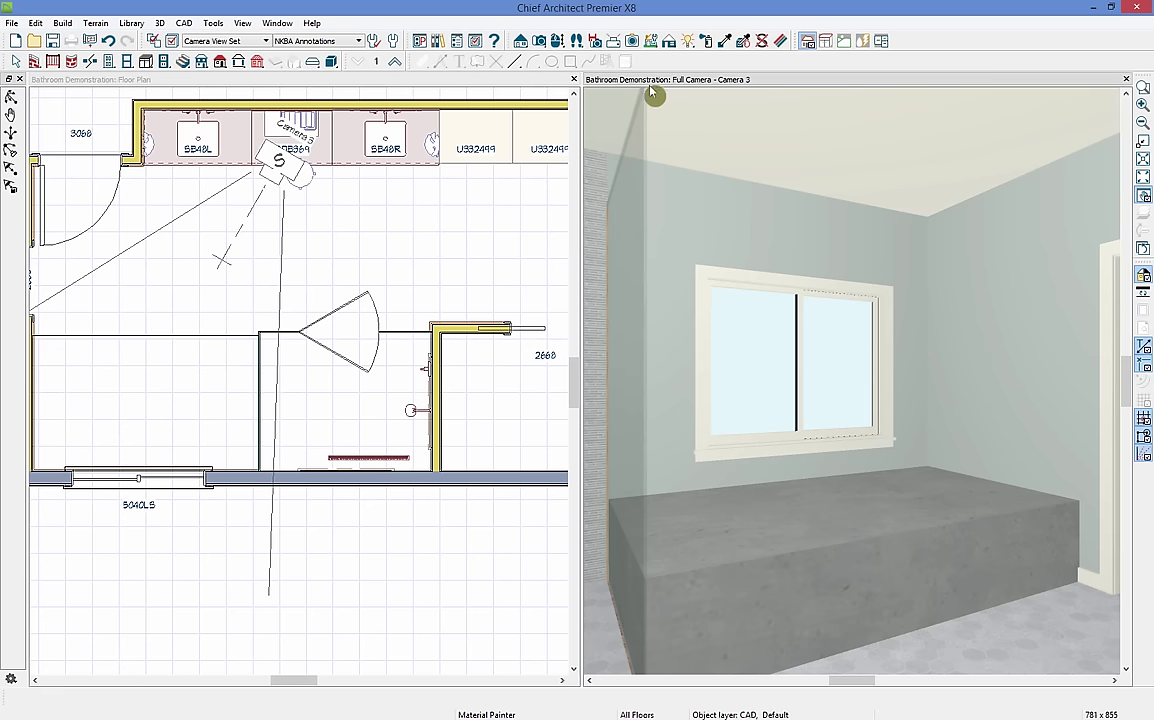
pyautogui.click(438, 40)
pyautogui.click(1034, 462)
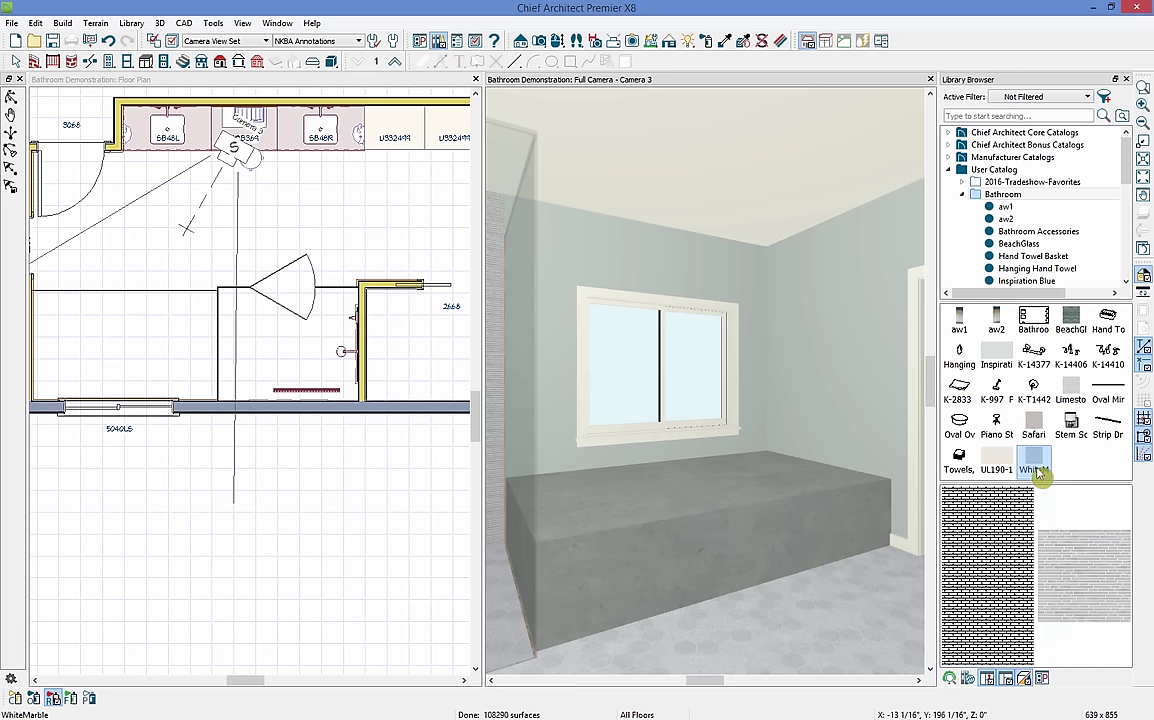
pyautogui.click(751, 515)
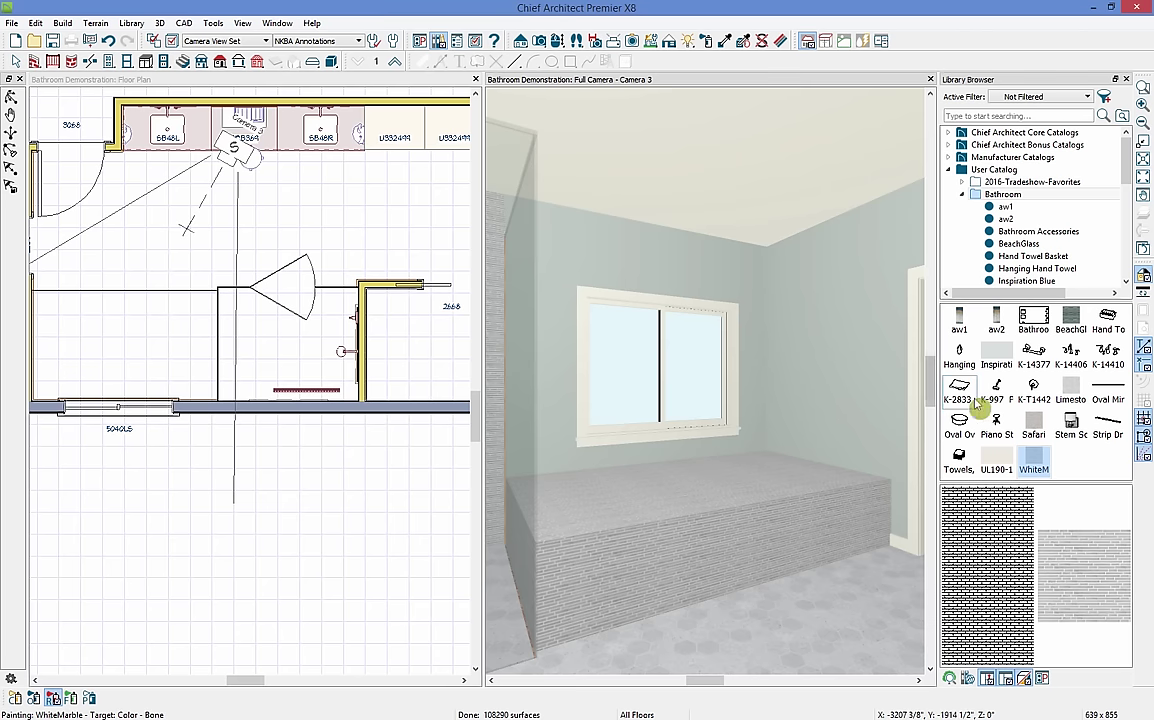
# - Place the oval tub from the Bathroom library folder and move it onto the raised platform in front of the window
pyautogui.click(960, 424)
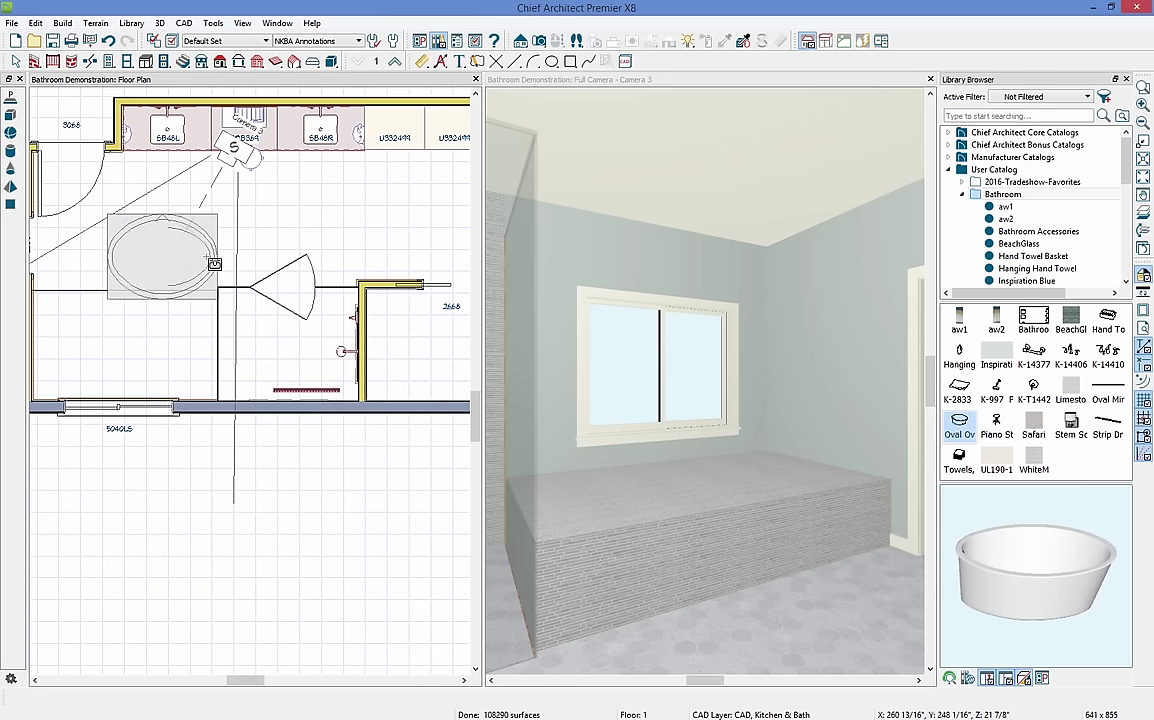
pyautogui.click(178, 253)
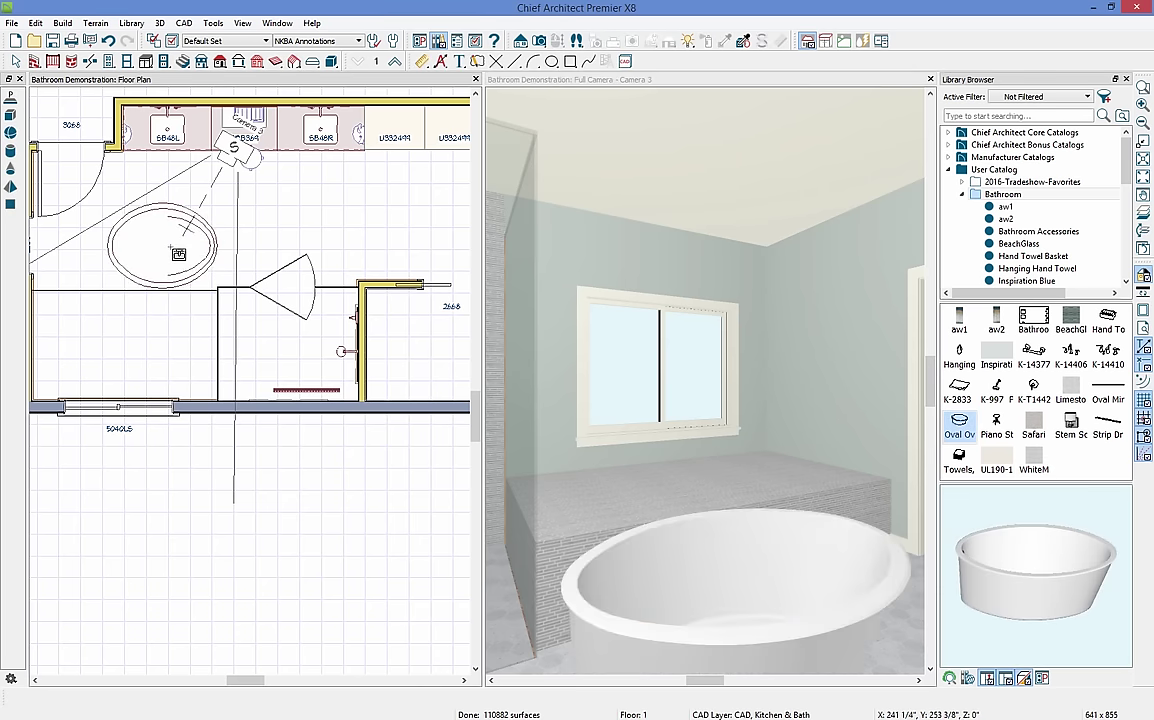
pyautogui.click(178, 253)
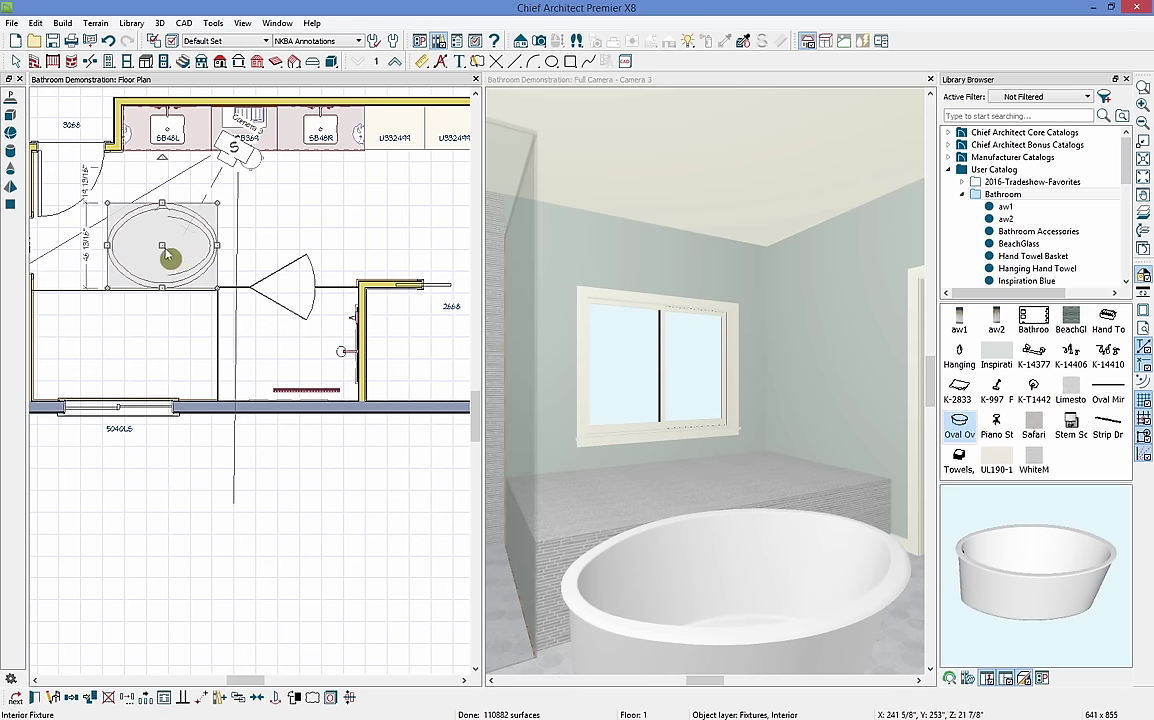
pyautogui.moveTo(160, 240); pyautogui.dragTo(134, 344)
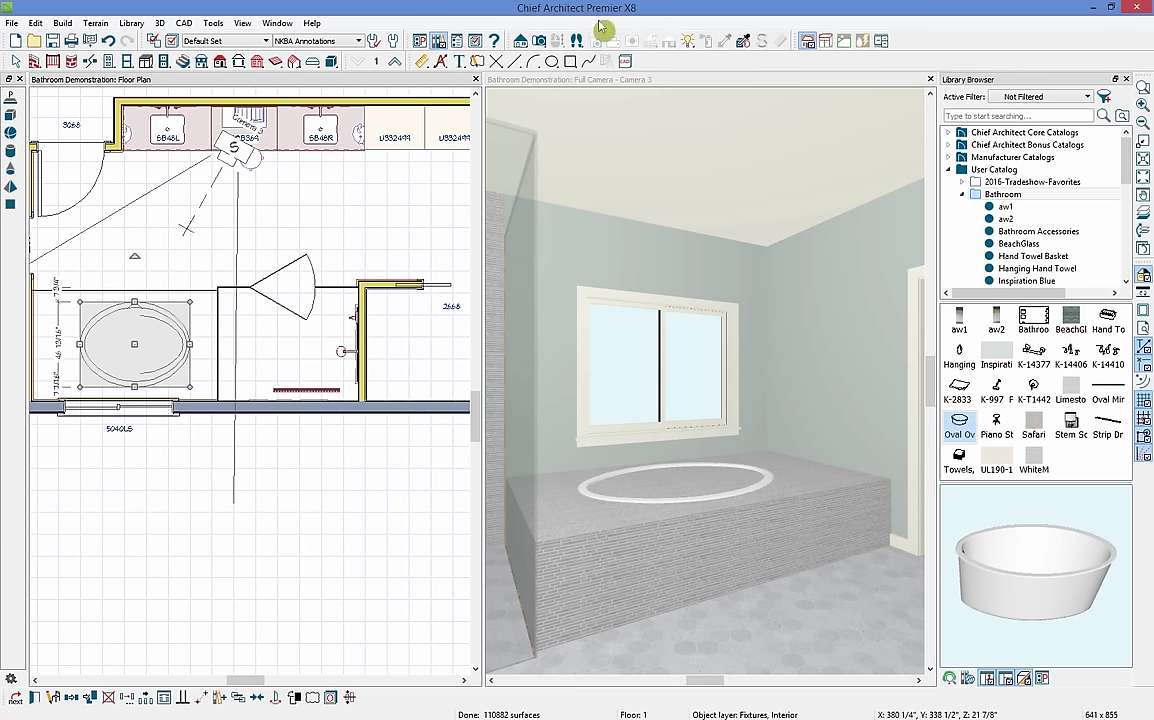
# - Draw a narrow CAD oval about 60 inches wide and 9 inches deep across the full width of the tub
pyautogui.click(552, 62)
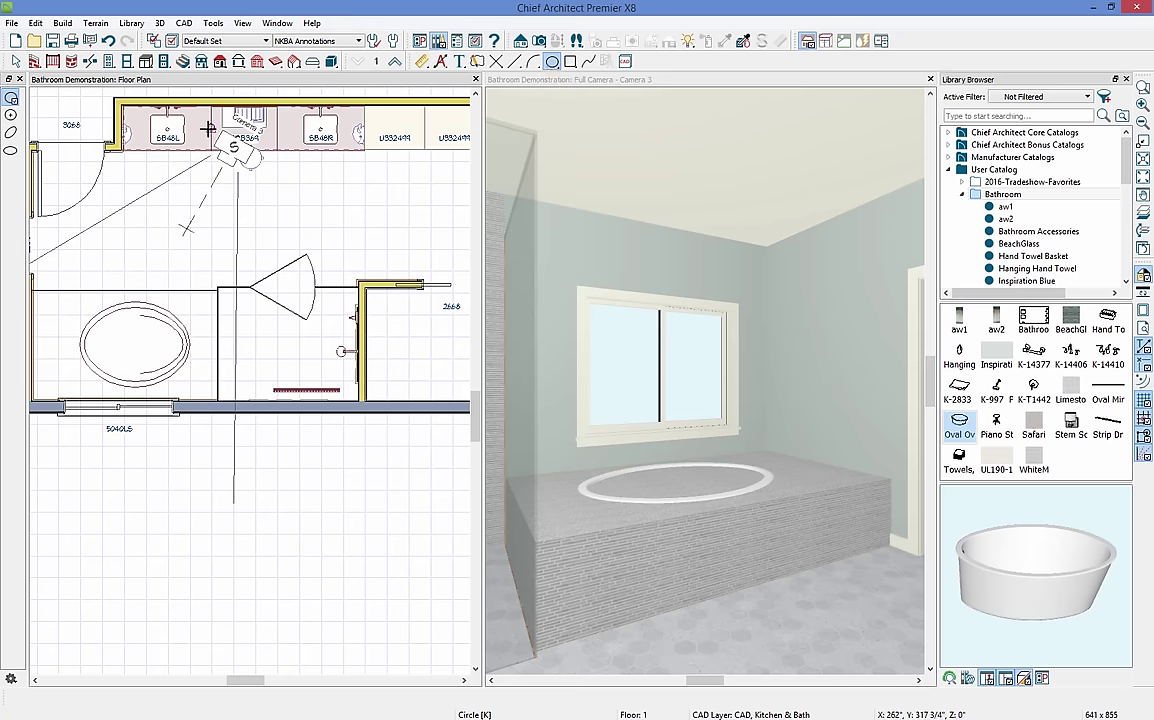
pyautogui.click(10, 132)
pyautogui.scroll(3, 88, 320)
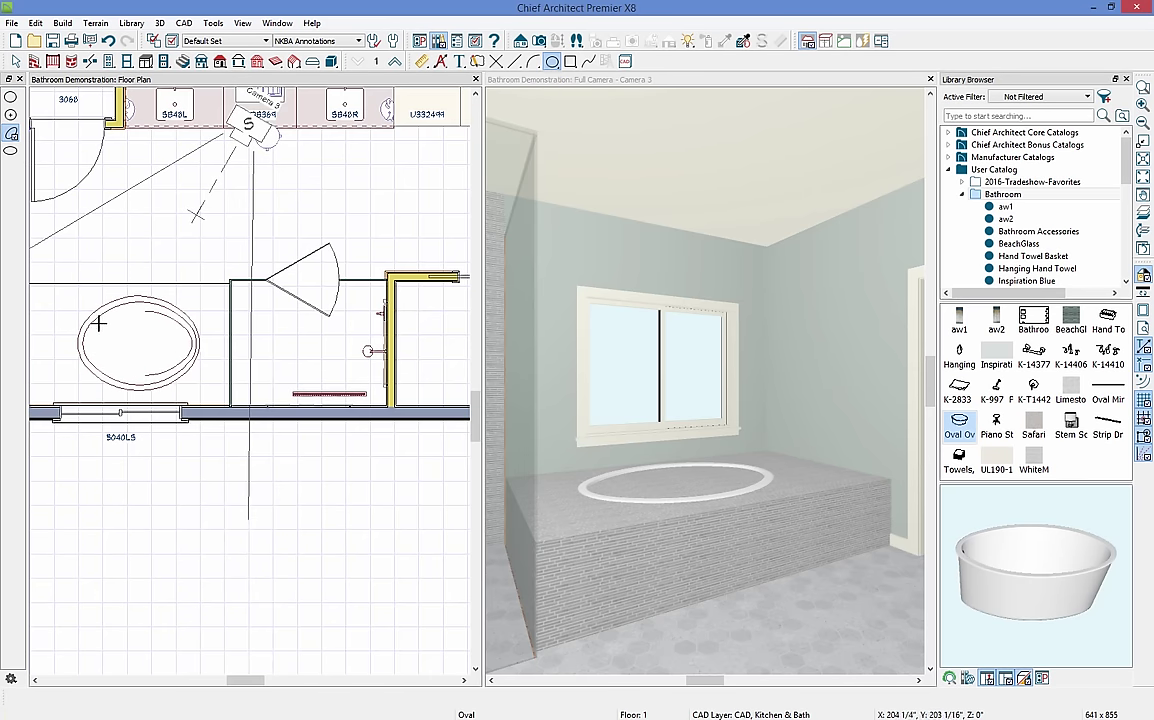
pyautogui.scroll(2, 88, 320)
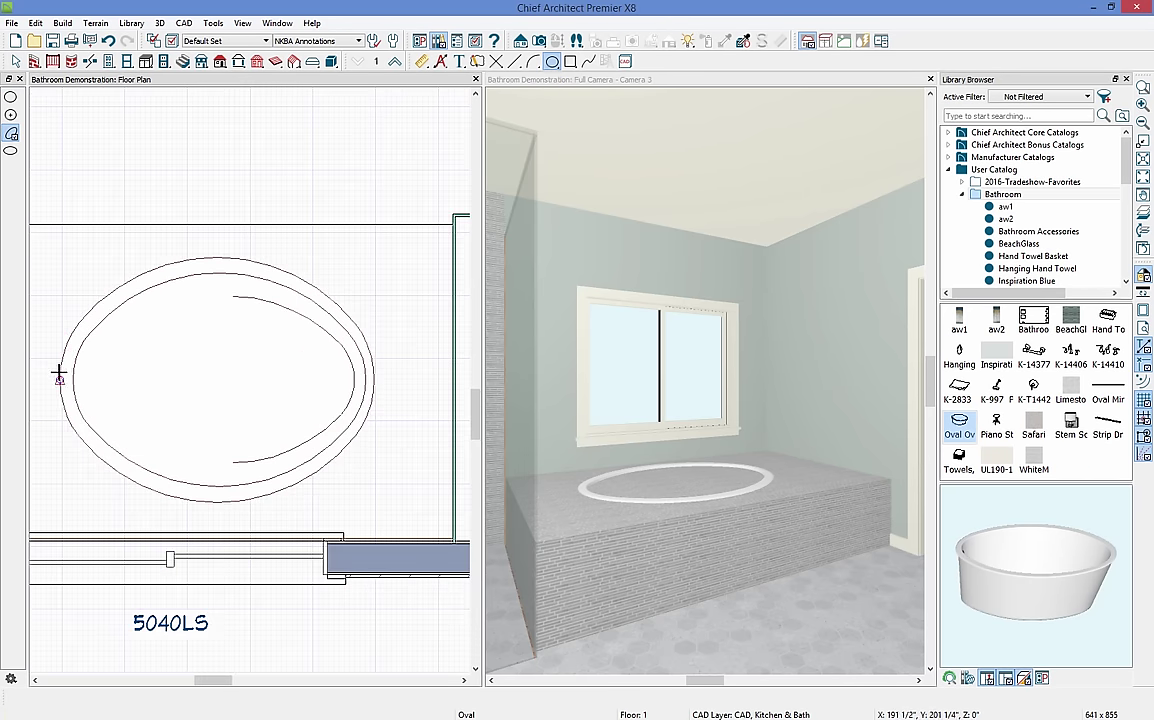
pyautogui.moveTo(60, 380); pyautogui.dragTo(366, 412)
pyautogui.click(227, 404)
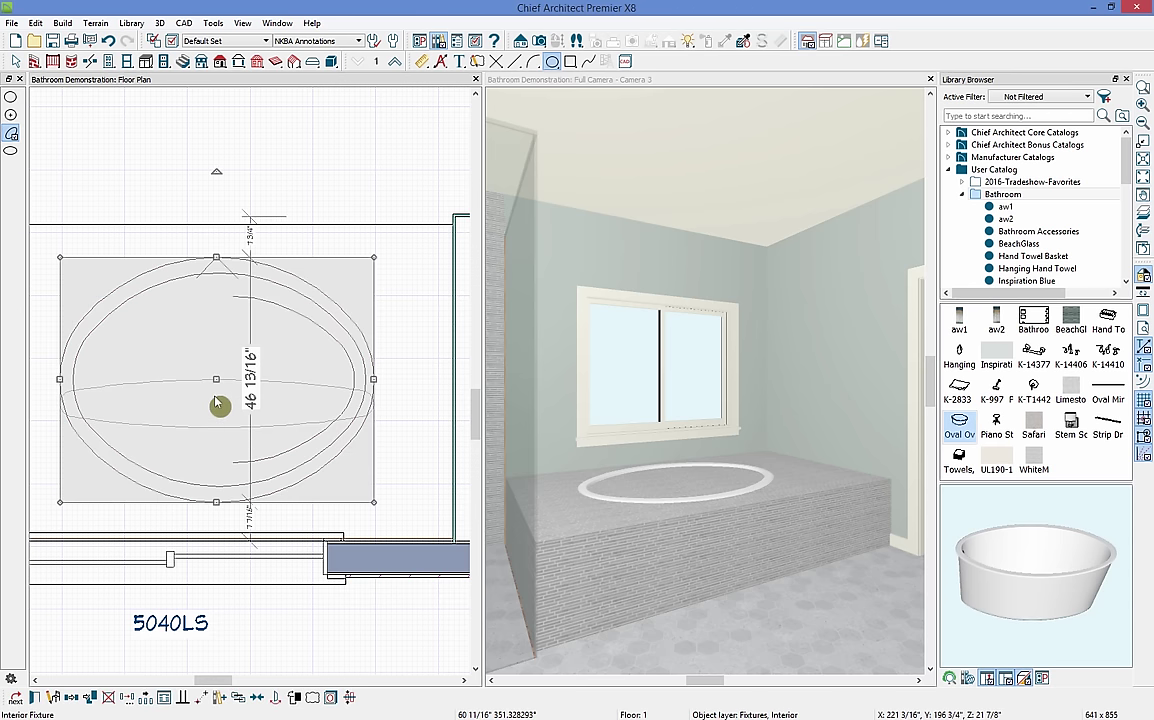
pyautogui.press('Escape')
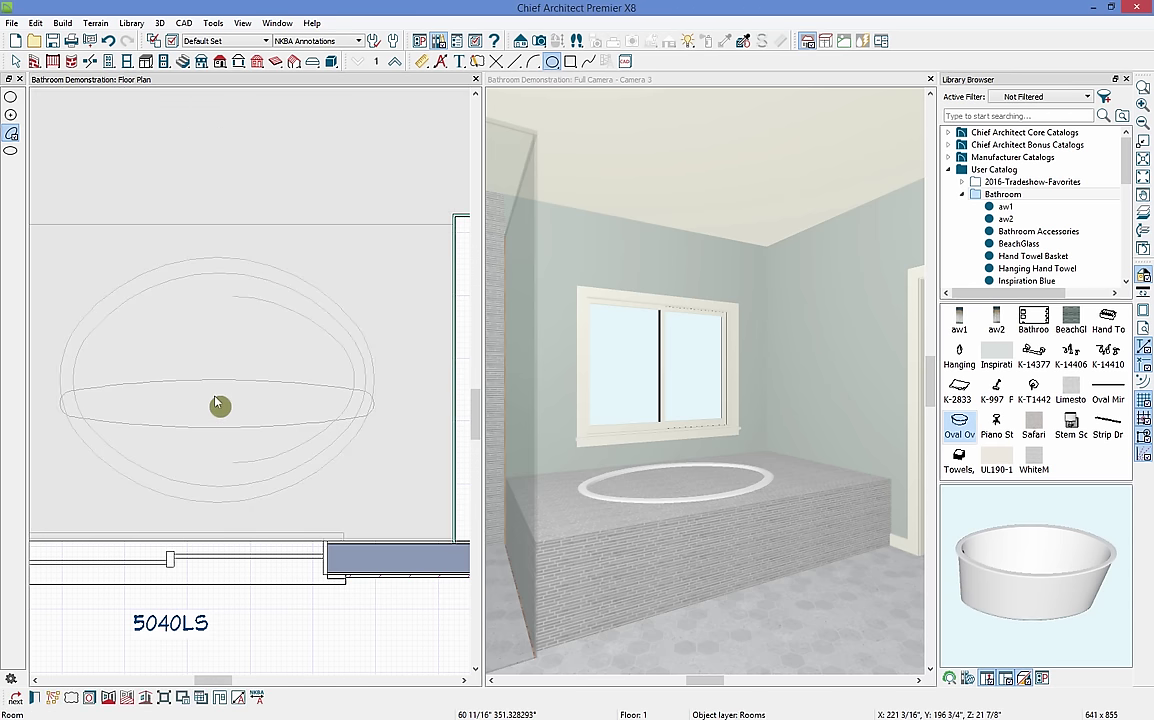
# - Center the CAD oval on the tub and stretch it to the tub's outer rim, 46 13/16" deep
pyautogui.click(217, 389)
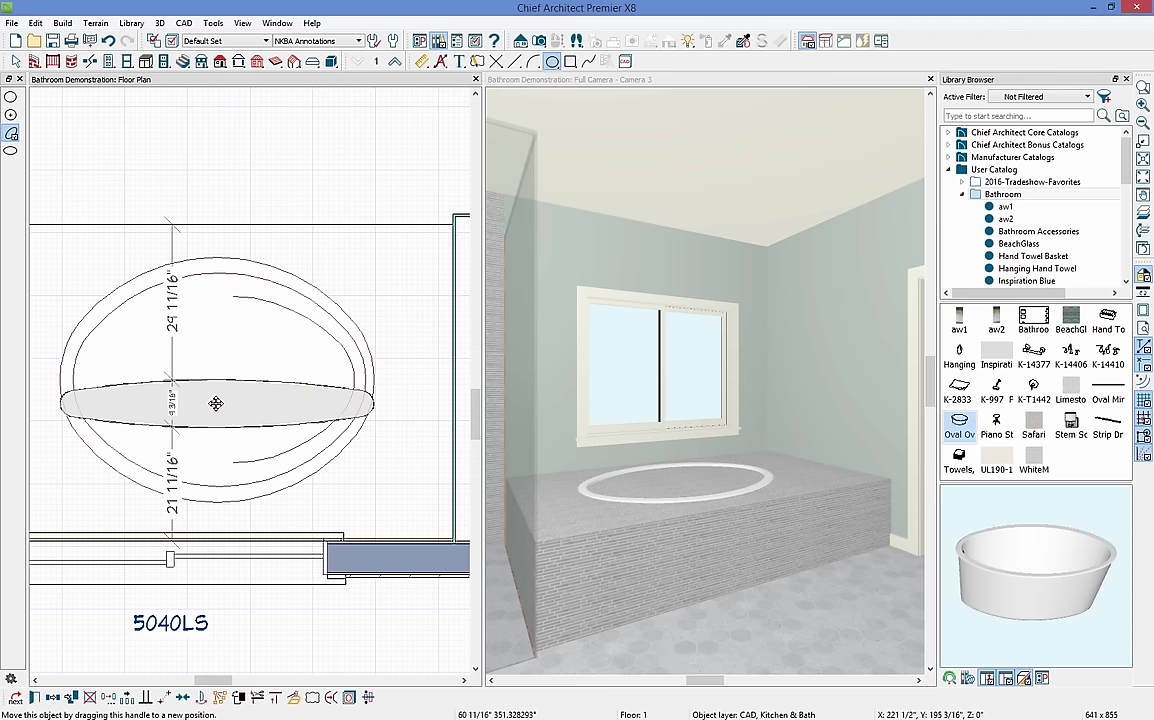
pyautogui.moveTo(219, 401); pyautogui.dragTo(216, 375)
pyautogui.click(221, 370)
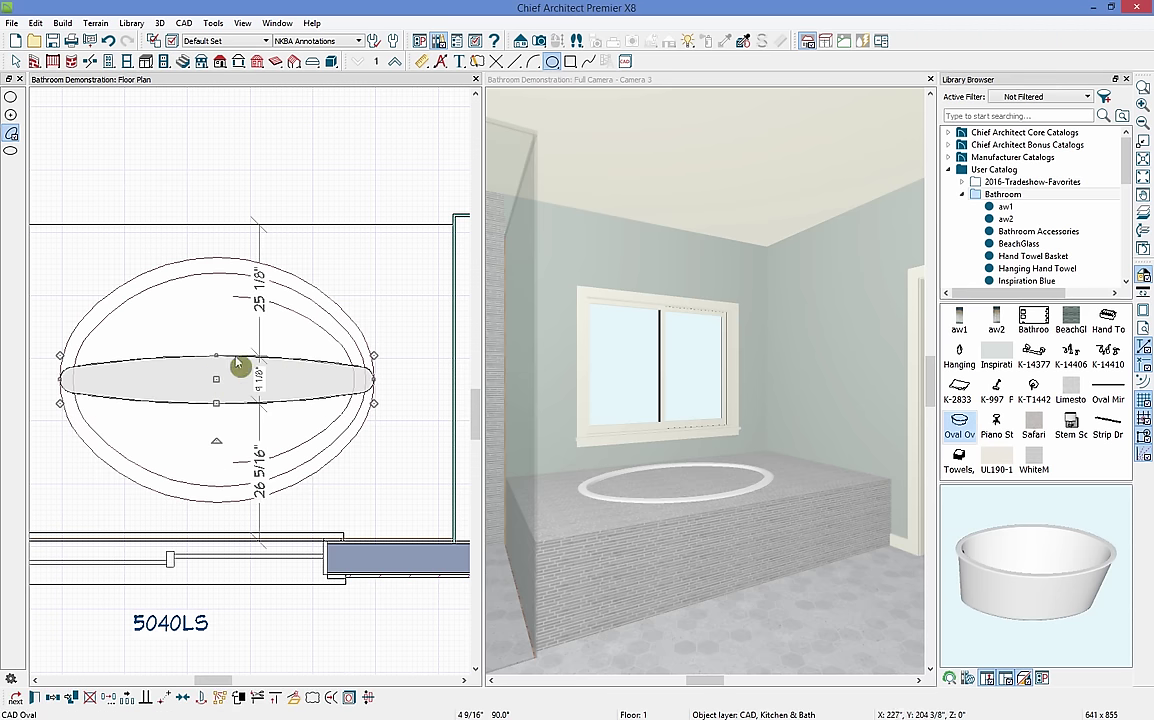
pyautogui.moveTo(216, 357); pyautogui.dragTo(216, 257)
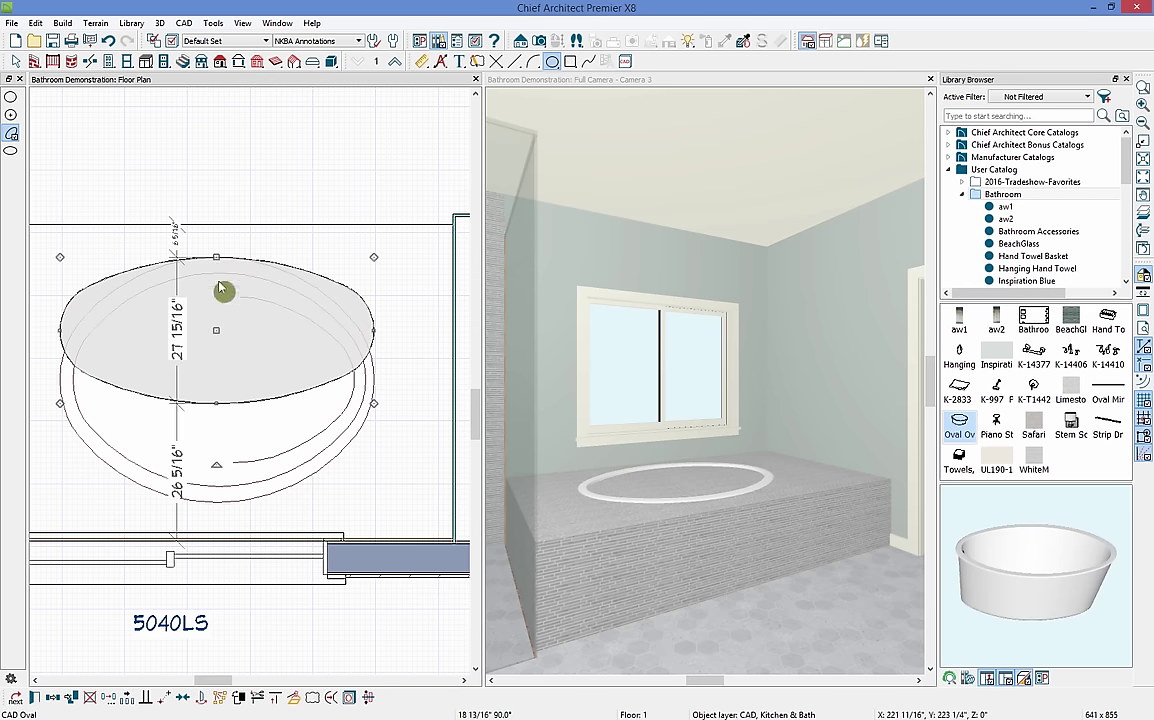
pyautogui.moveTo(218, 403); pyautogui.dragTo(217, 501)
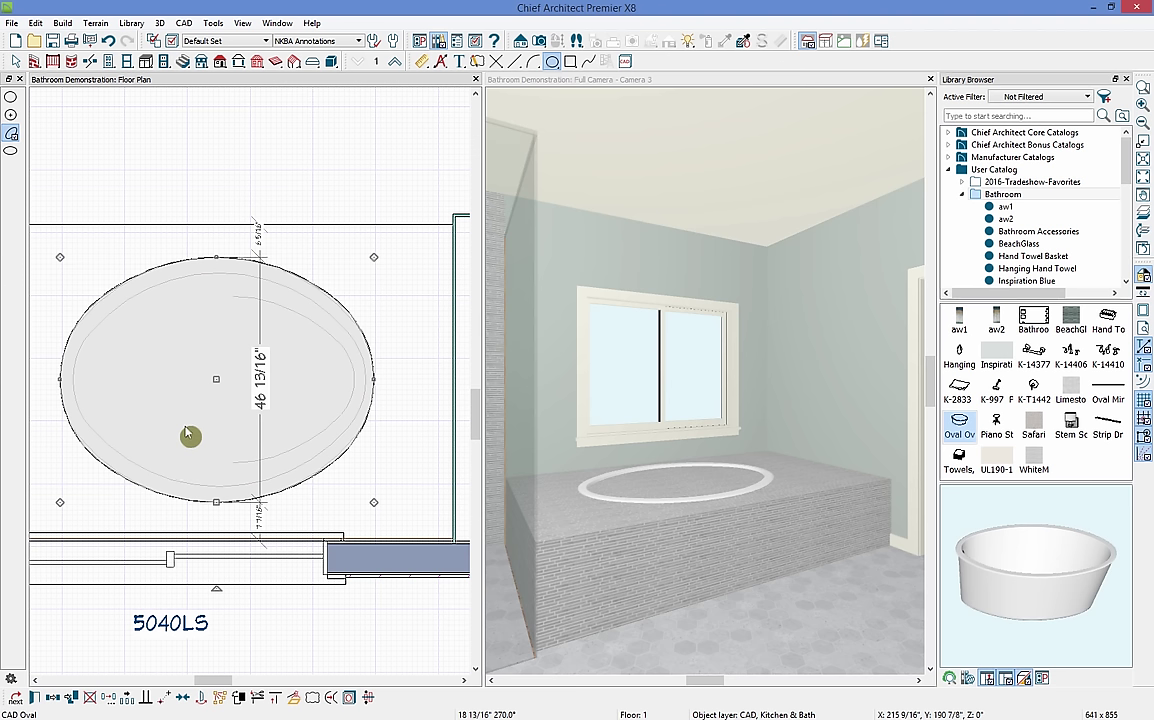
# - Convert the oval to a polyline solid and set it as a hole in the platform's polyline solid
pyautogui.click(297, 703)
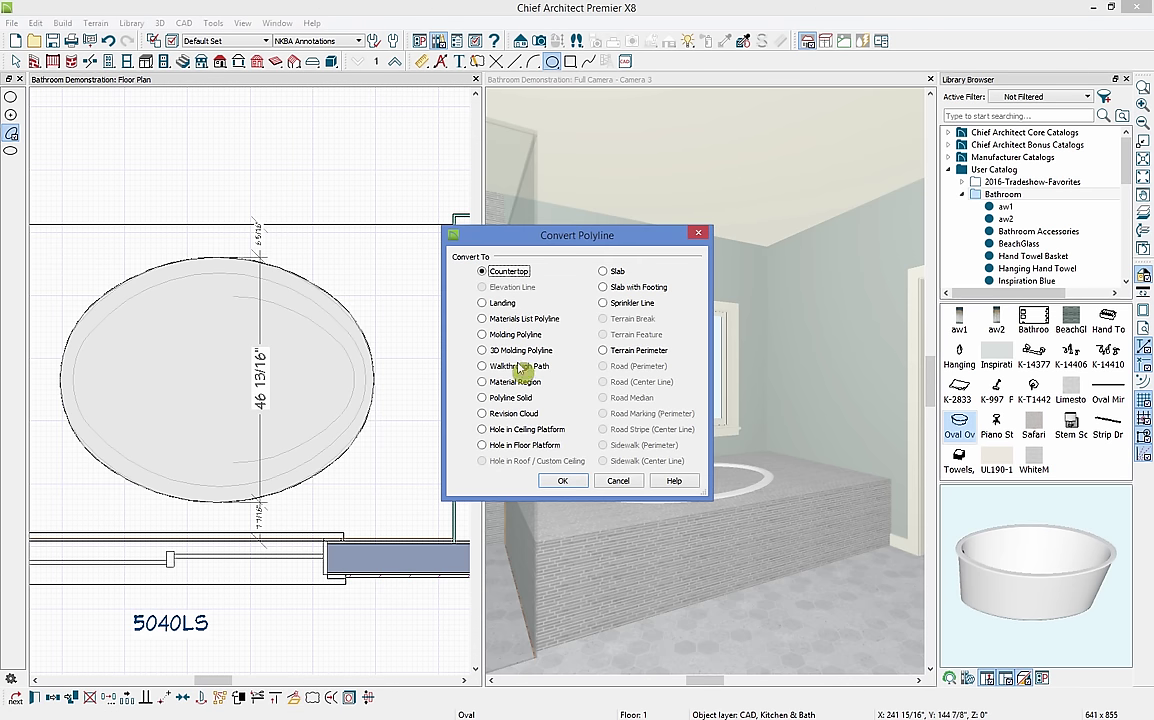
pyautogui.click(512, 398)
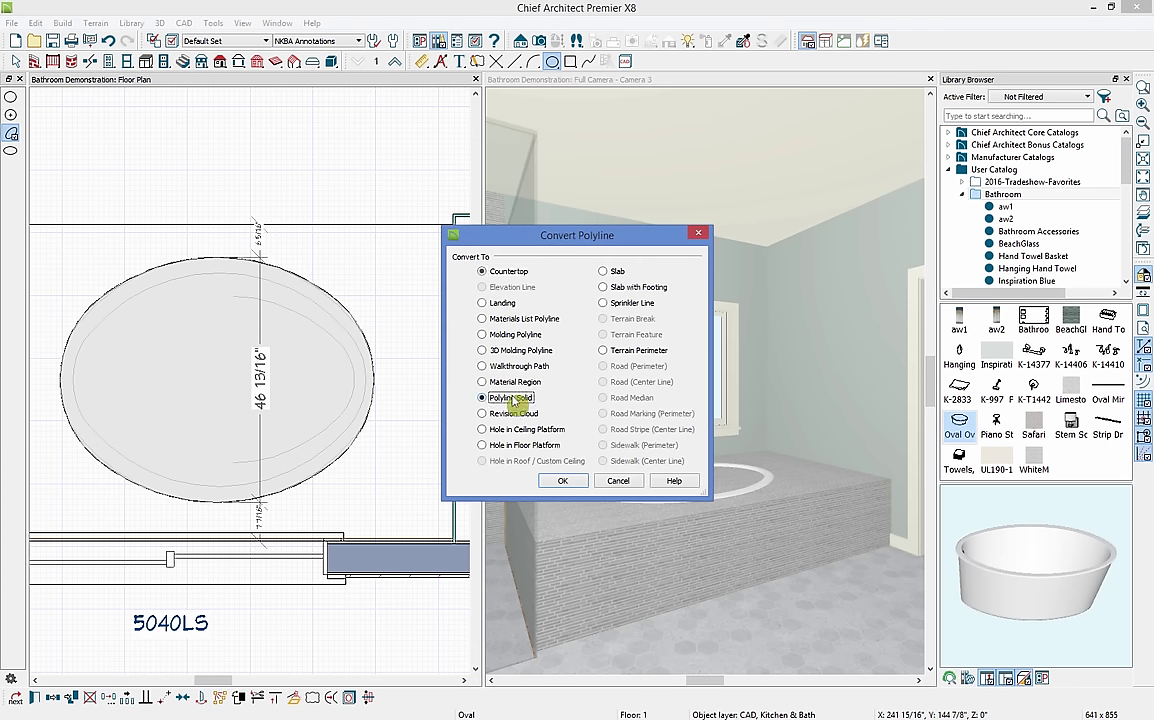
pyautogui.click(563, 482)
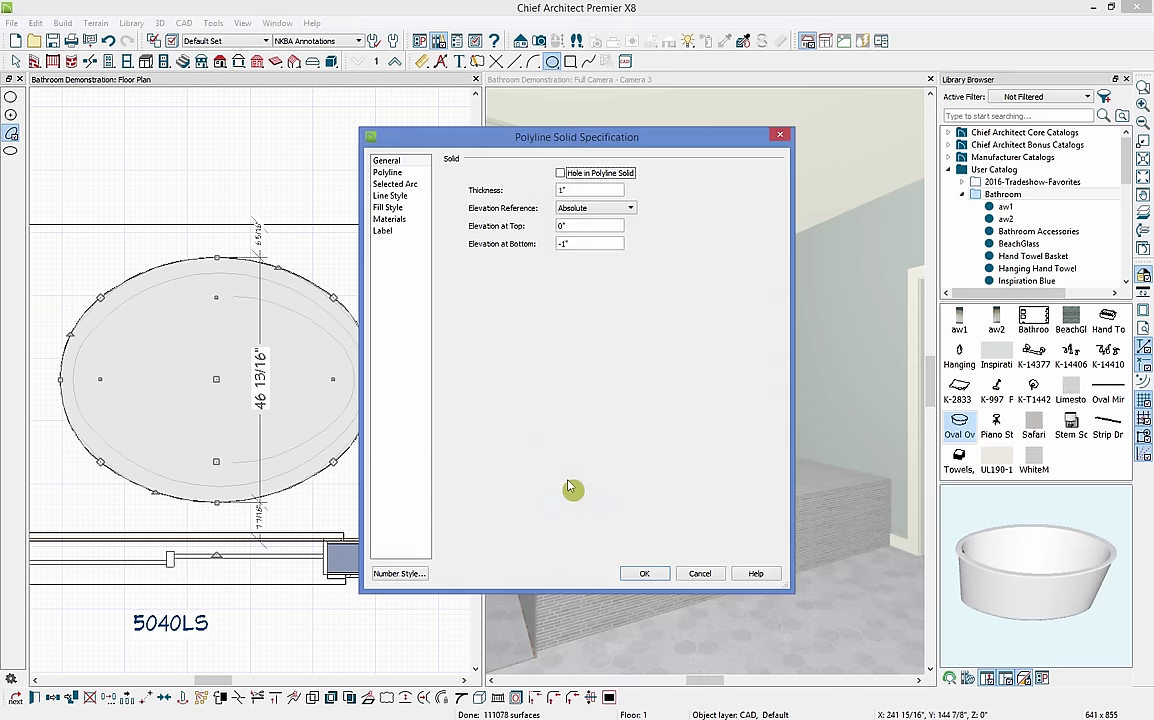
pyautogui.click(586, 178)
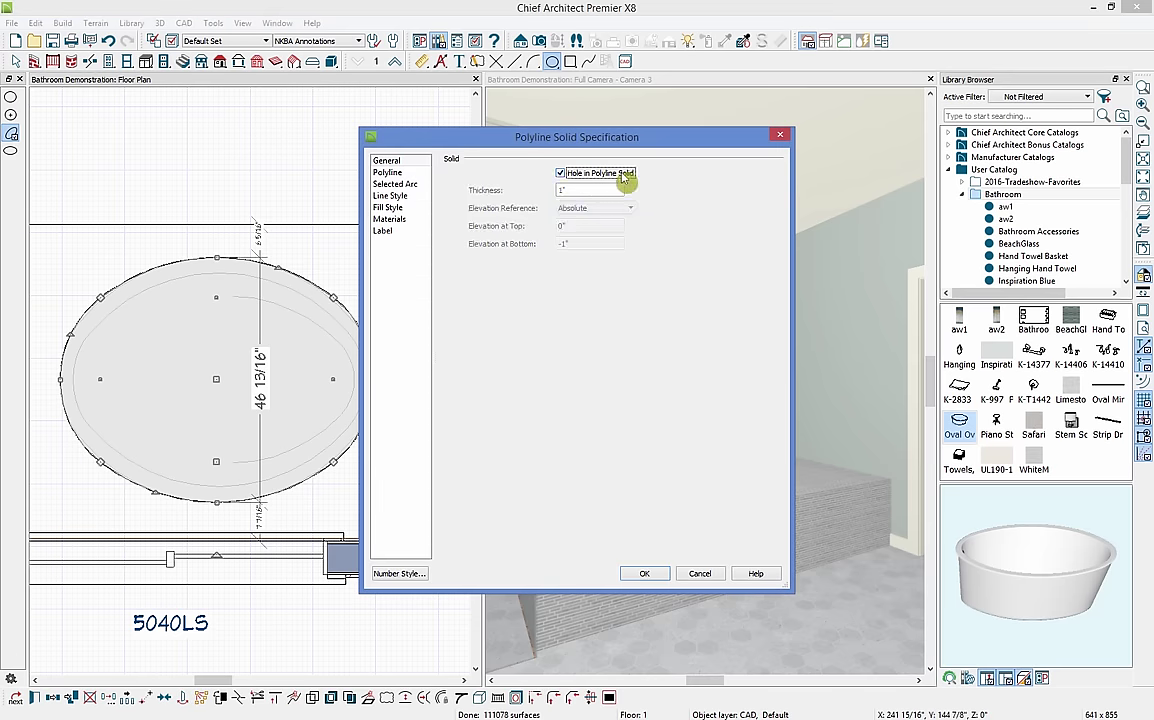
pyautogui.click(648, 576)
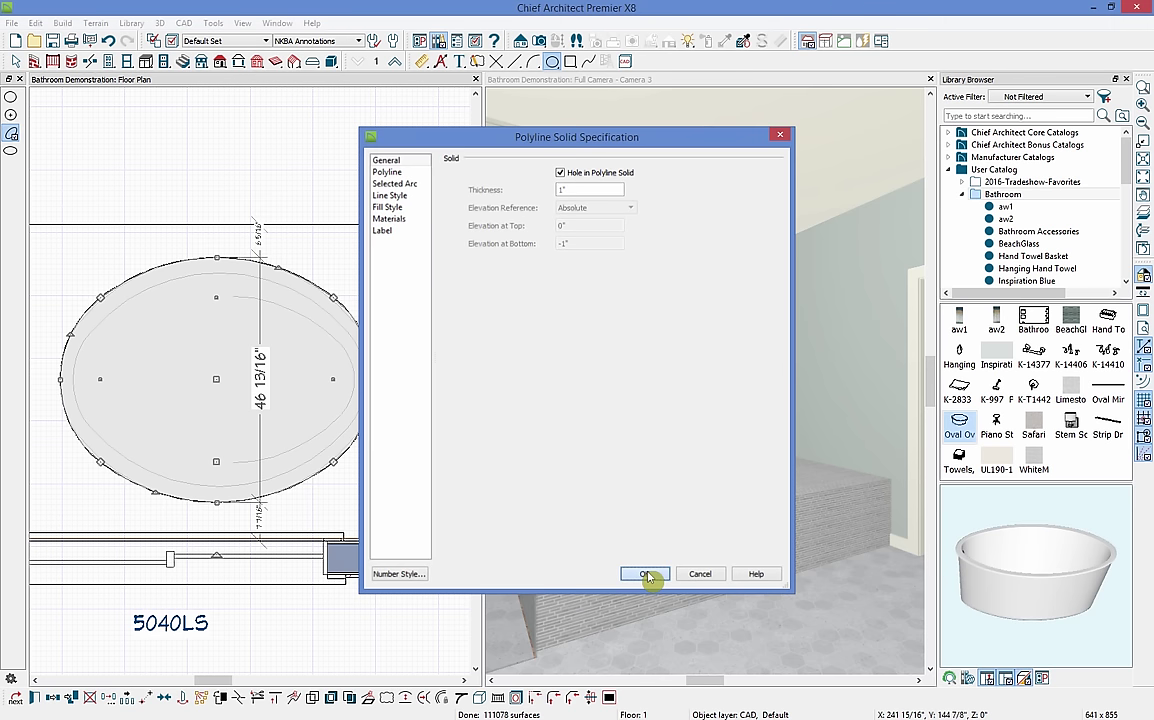
pyautogui.click(648, 574)
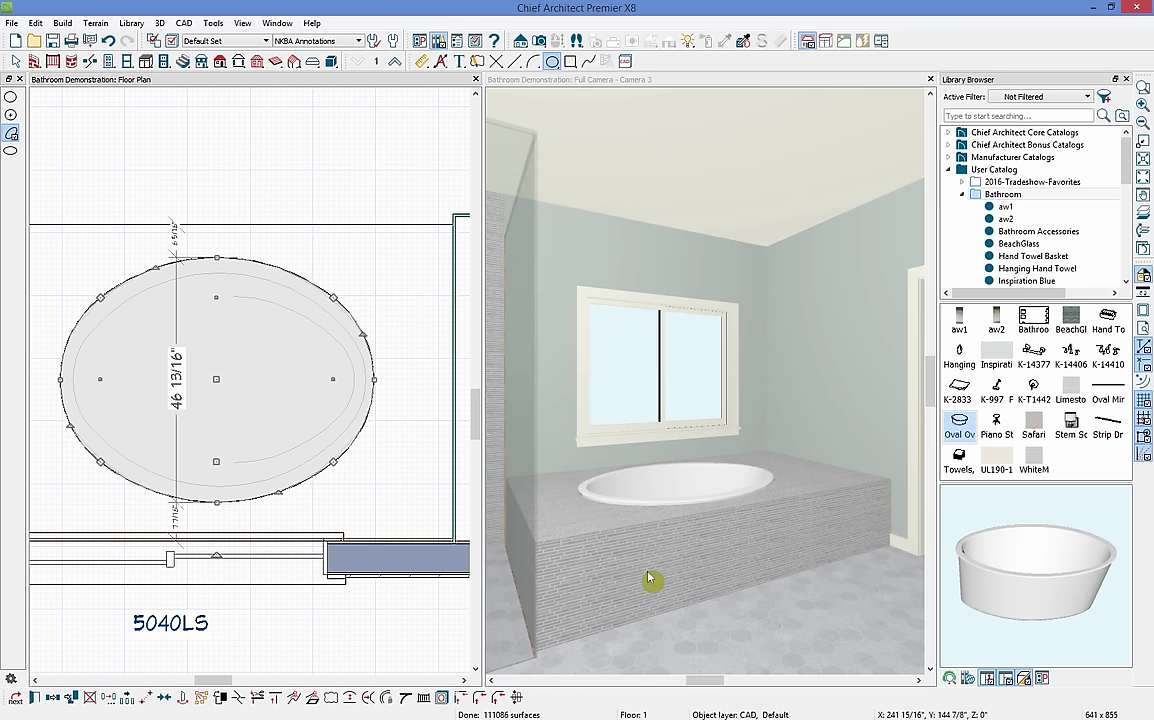
# - Shrink the oval hole to 58 1/8" wide so its edge sits just inside the tub's outer rim
pyautogui.click(339, 388)
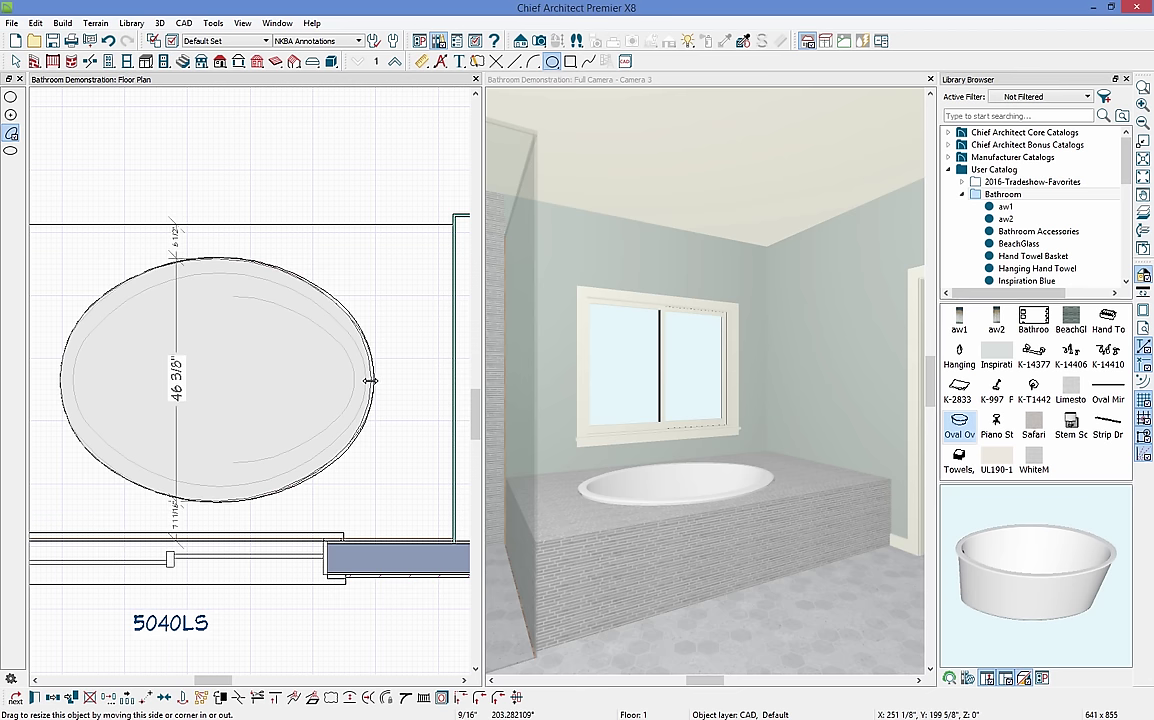
pyautogui.click(240, 375)
pyautogui.moveTo(60, 378); pyautogui.dragTo(66, 379)
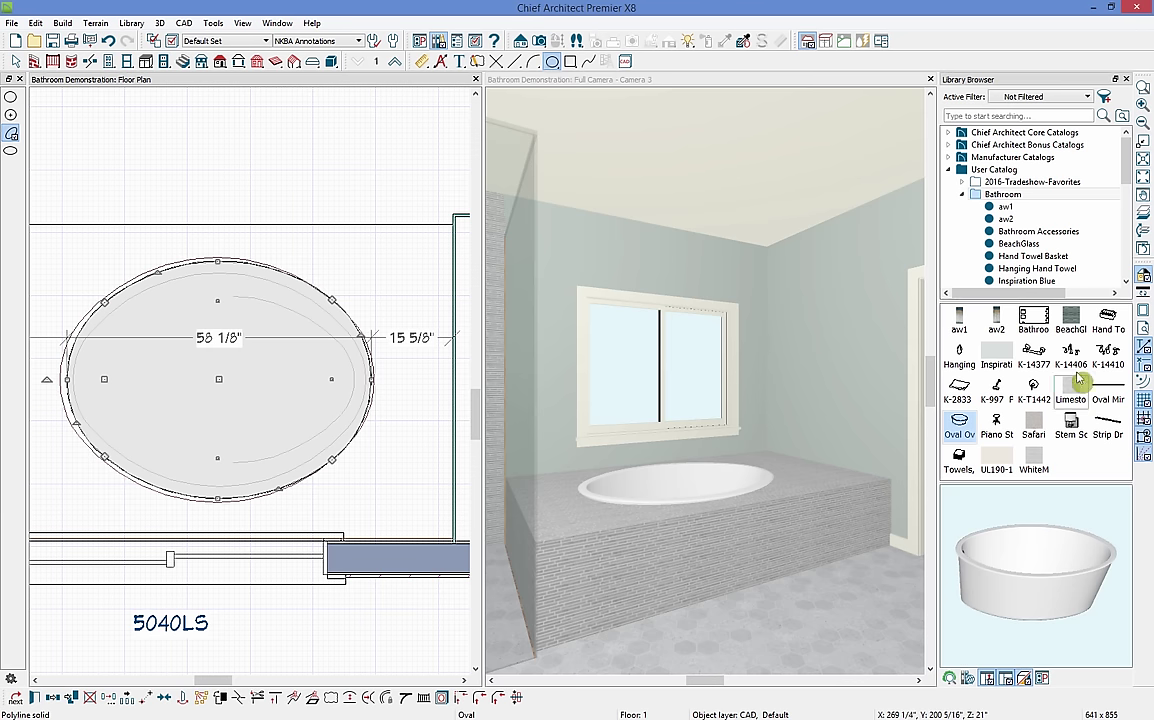
# - Place the K-14410 faucet from the library on the platform at the tub's shower end, centered on the rim
pyautogui.click(1107, 352)
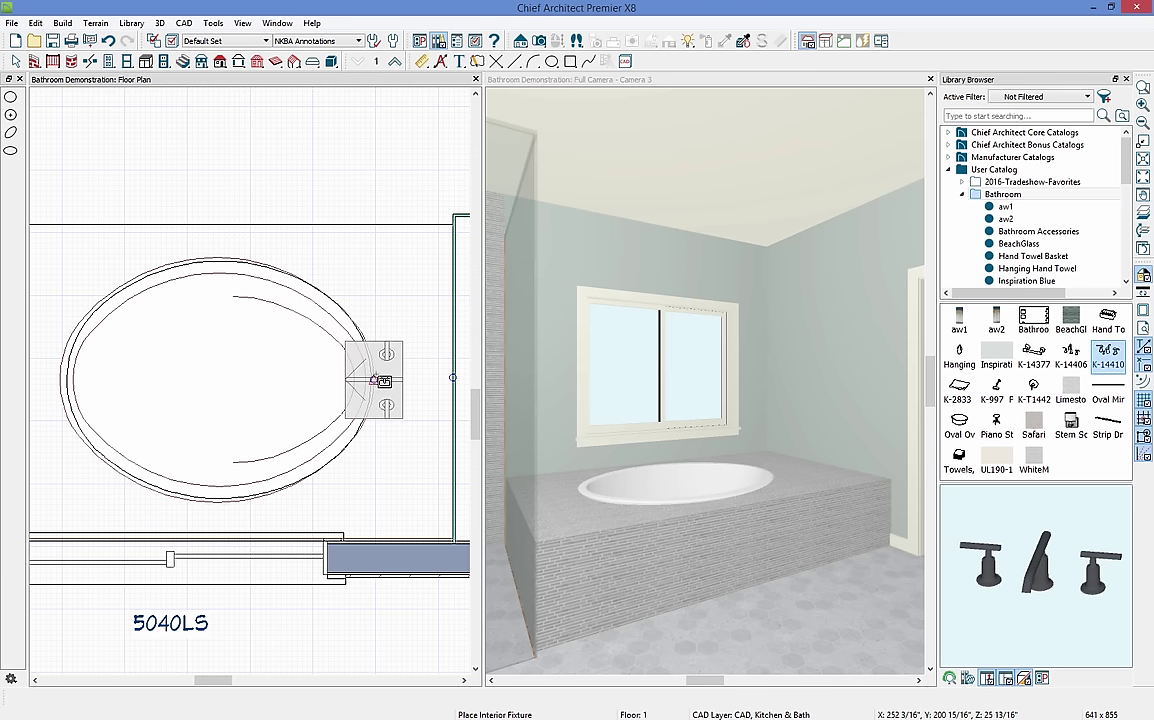
pyautogui.click(378, 380)
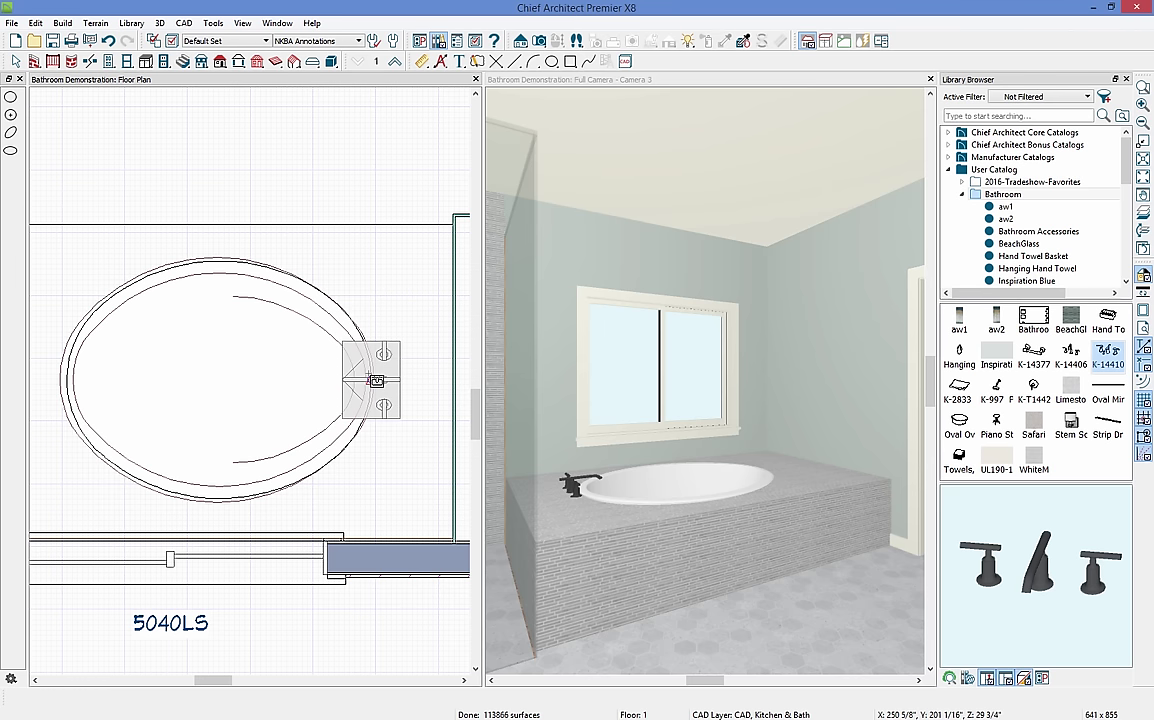
# - Place the Bathroom Accessories block, rotate it 180 degrees and move it over the tub platform against the window wall
pyautogui.click(1040, 326)
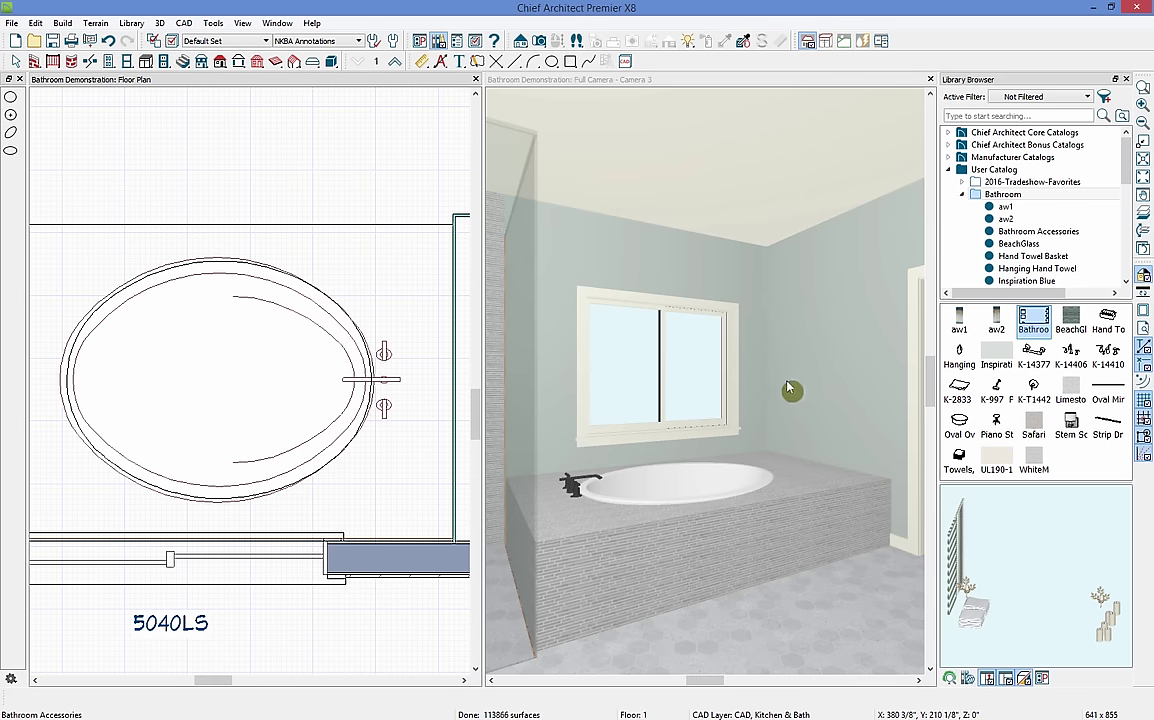
pyautogui.scroll(-5, 241, 371)
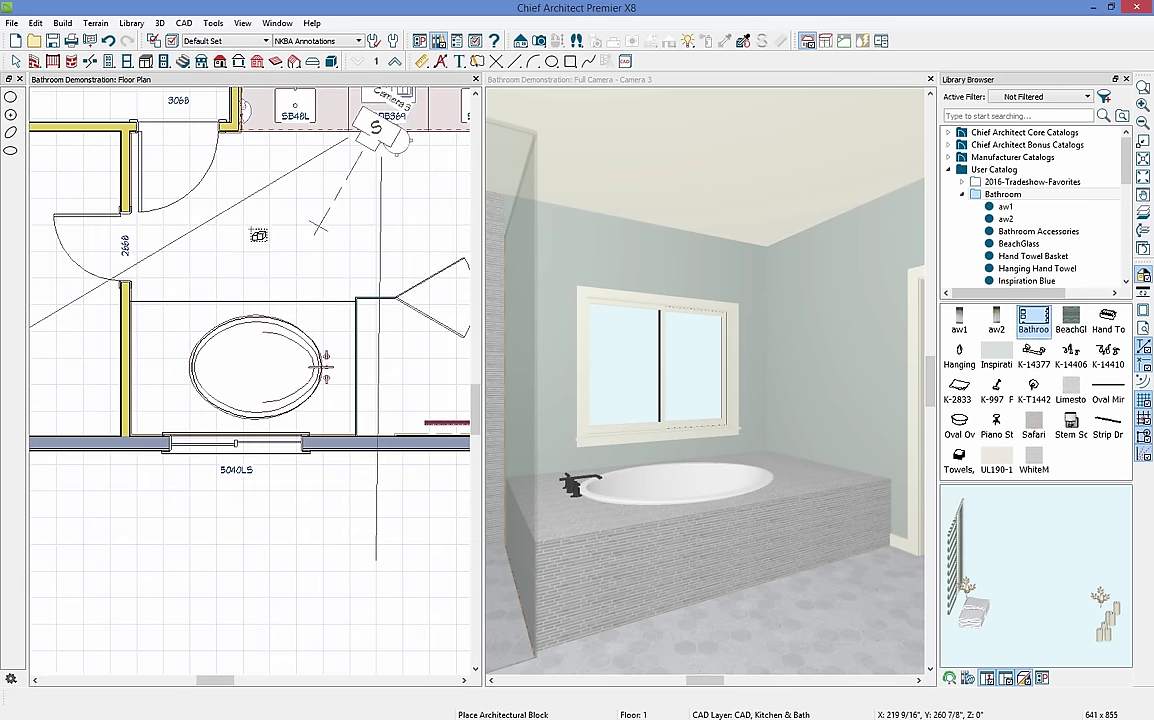
pyautogui.click(259, 233)
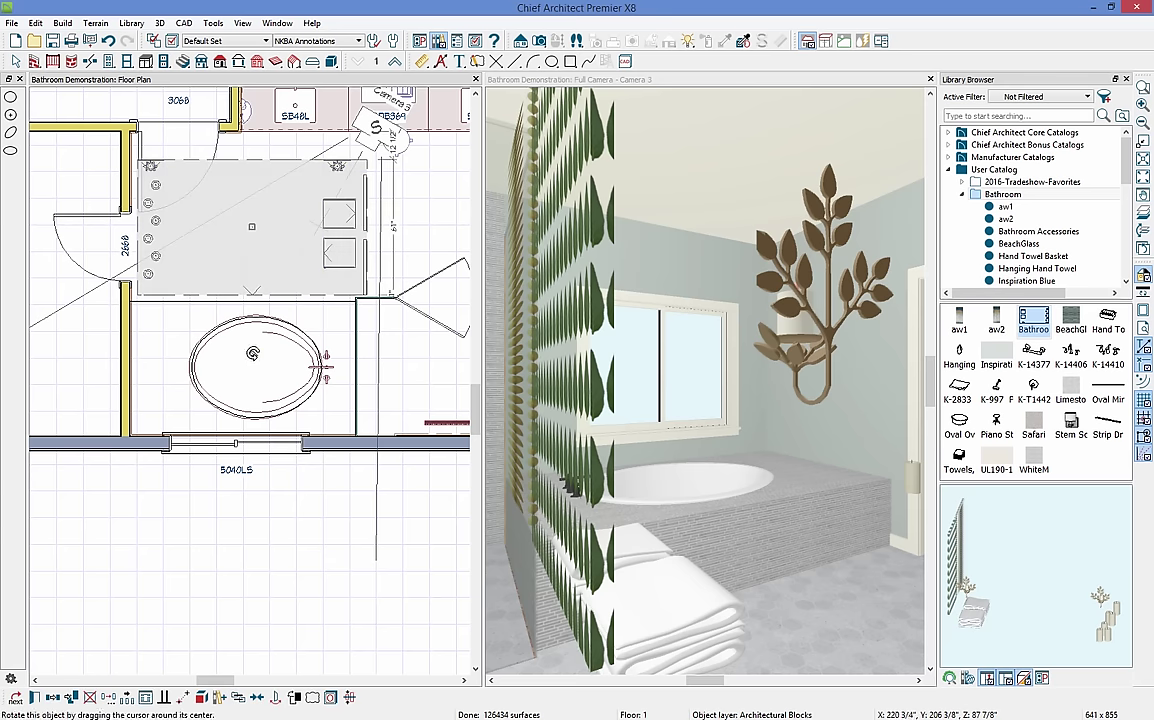
pyautogui.moveTo(252, 292)
pyautogui.mouseDown()
pyautogui.moveTo(372, 327)
pyautogui.moveTo(395, 210)
pyautogui.moveTo(245, 128)
pyautogui.moveTo(252, 291)
pyautogui.mouseUp()
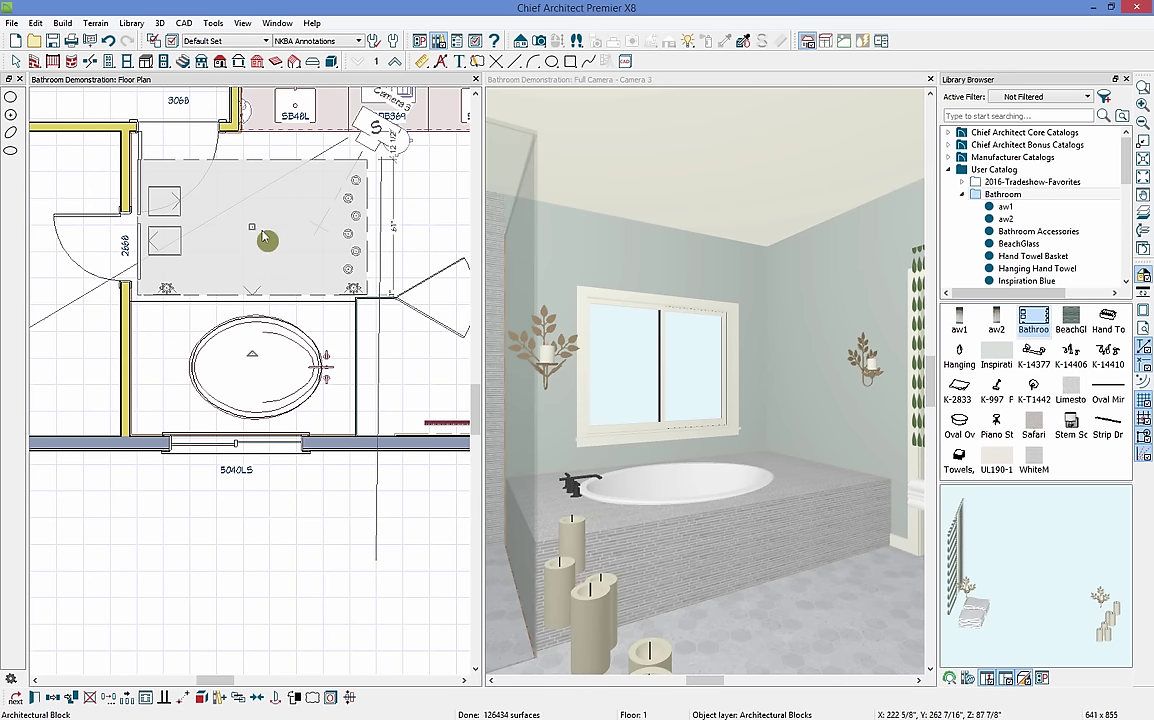
pyautogui.moveTo(244, 247); pyautogui.dragTo(240, 369)
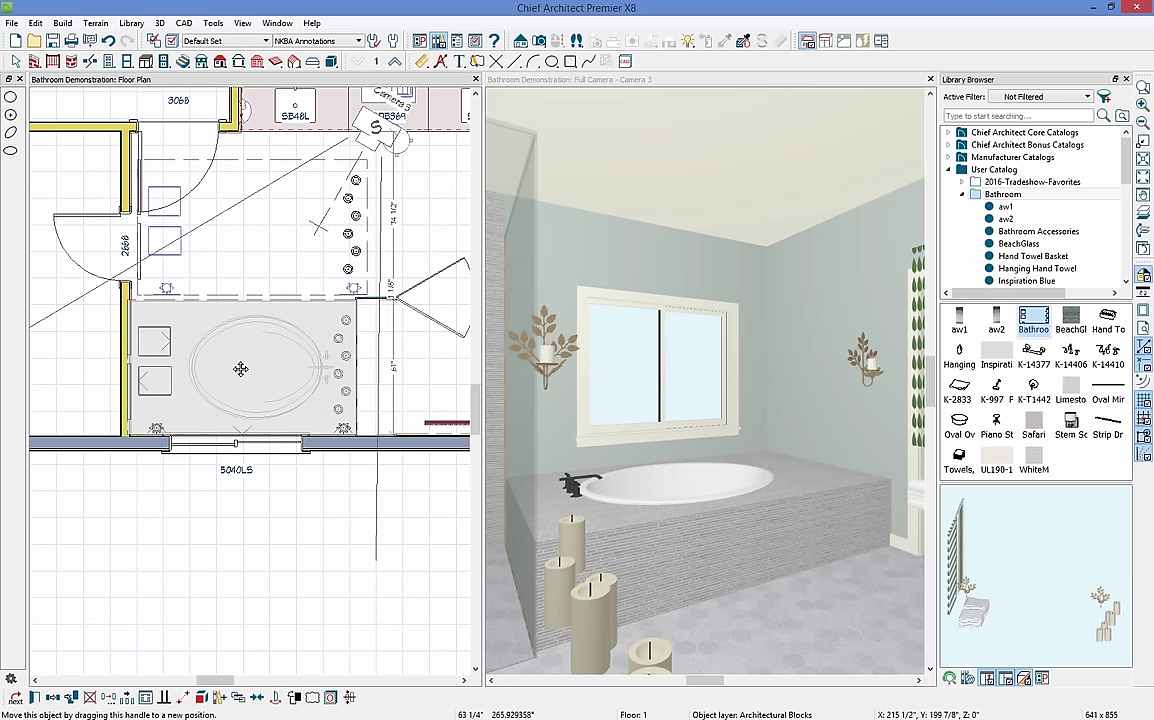
pyautogui.moveTo(240, 369); pyautogui.dragTo(240, 369)
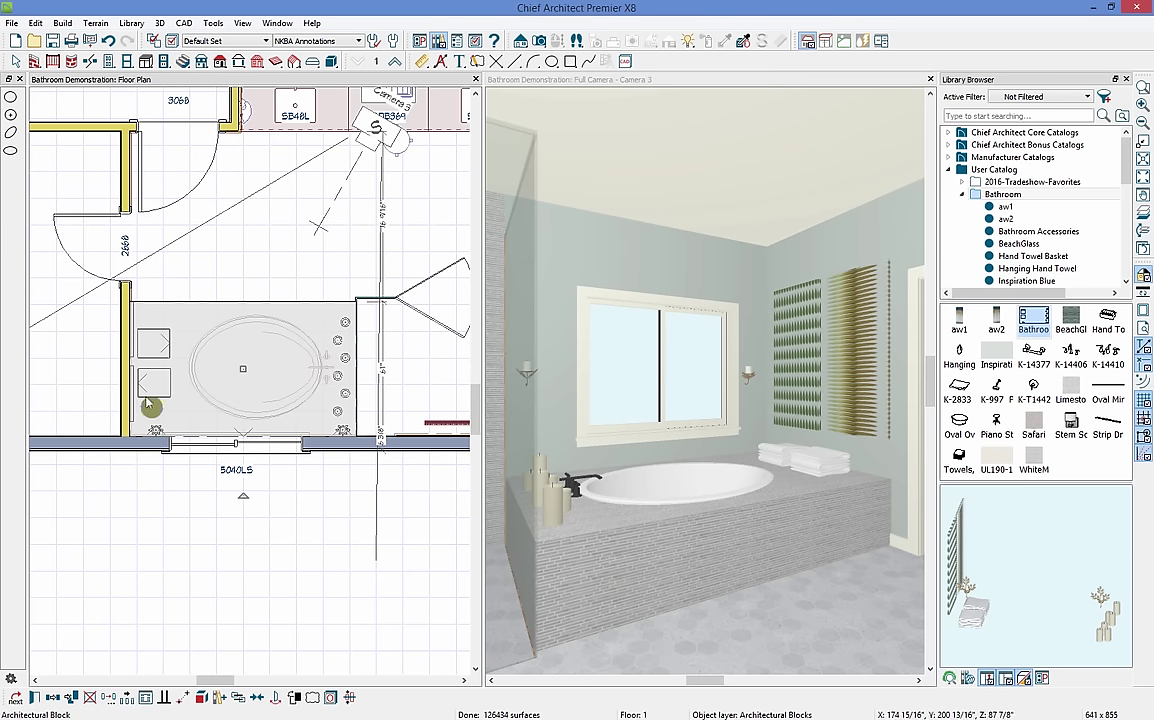
# - Explode the bathroom accessories block into its separate components
pyautogui.click(201, 697)
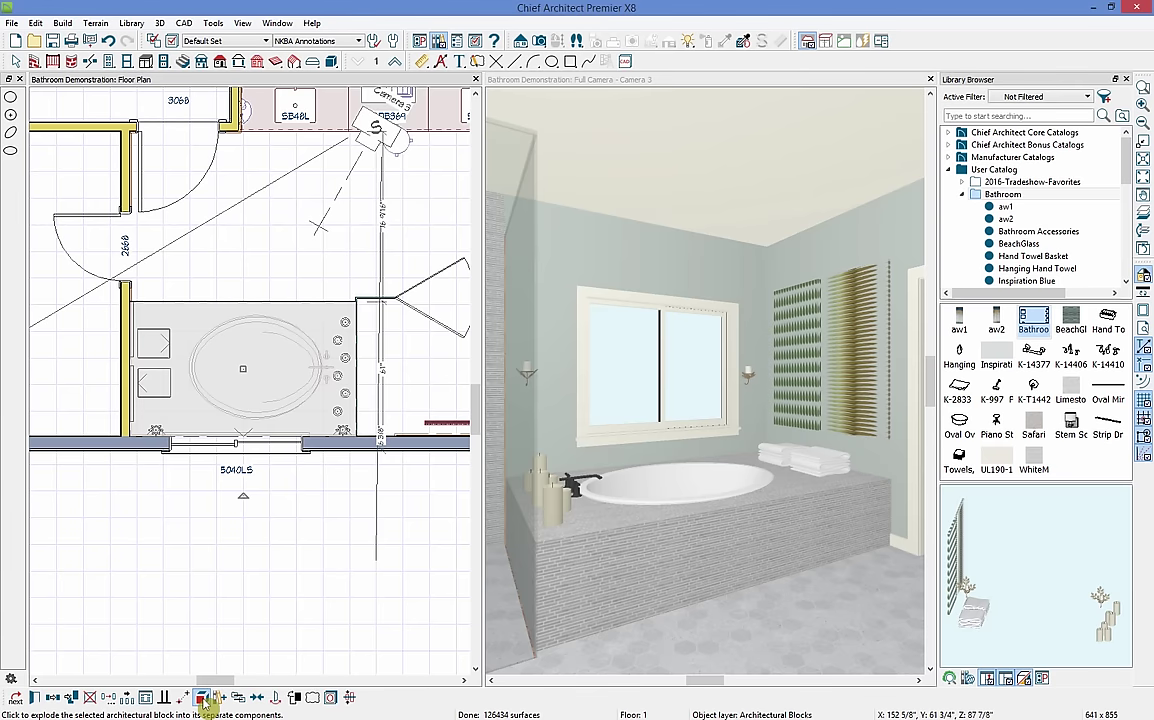
pyautogui.scroll(2, 133, 381)
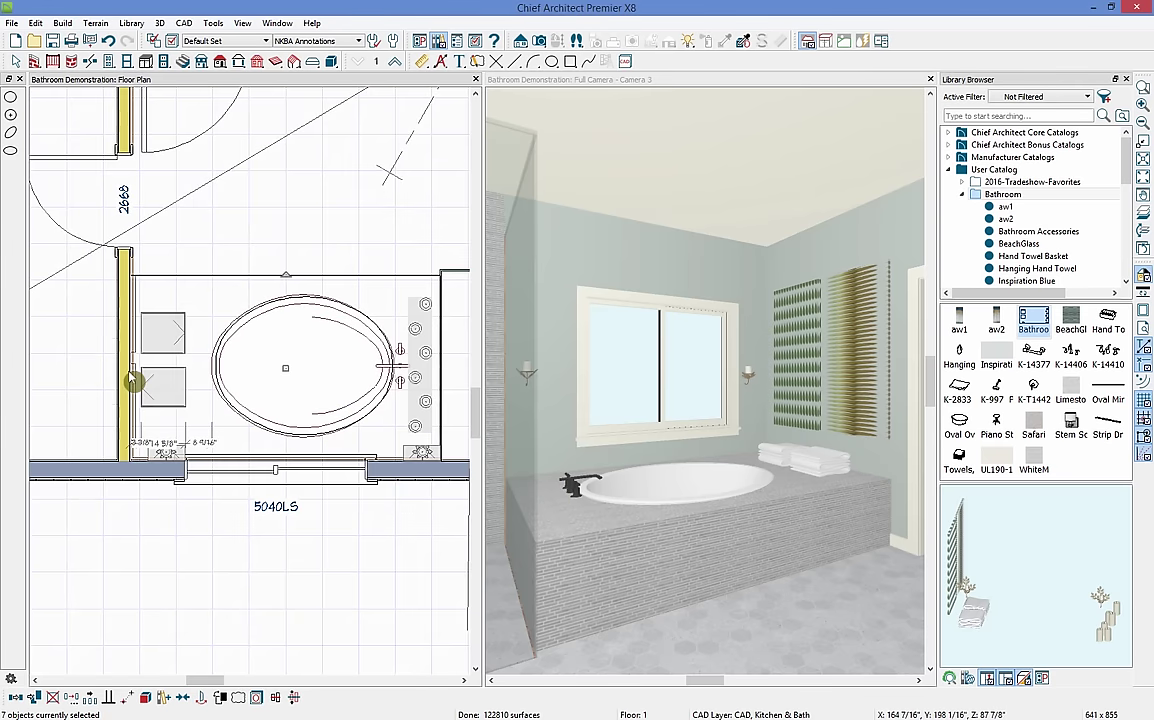
pyautogui.scroll(4, 133, 381)
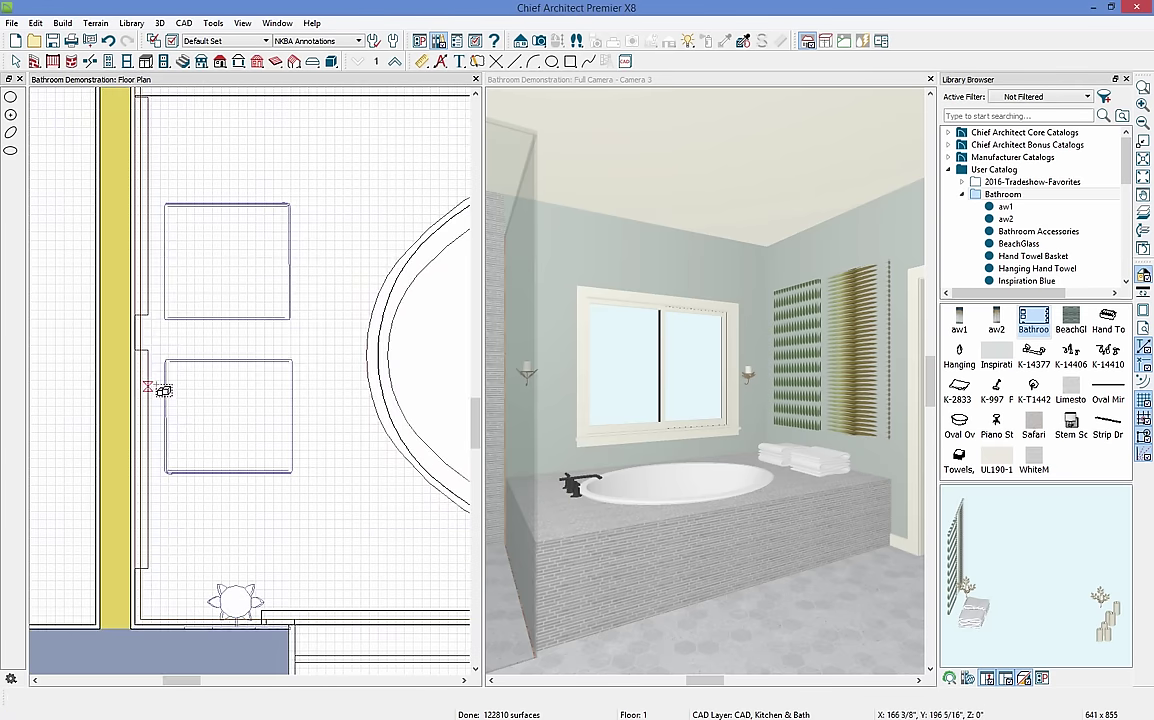
# - Paint the two wall panels beside the tub with artwork materials, aw1 on the panel nearer the window and aw2 on the other
pyautogui.click(692, 377)
pyautogui.click(803, 377)
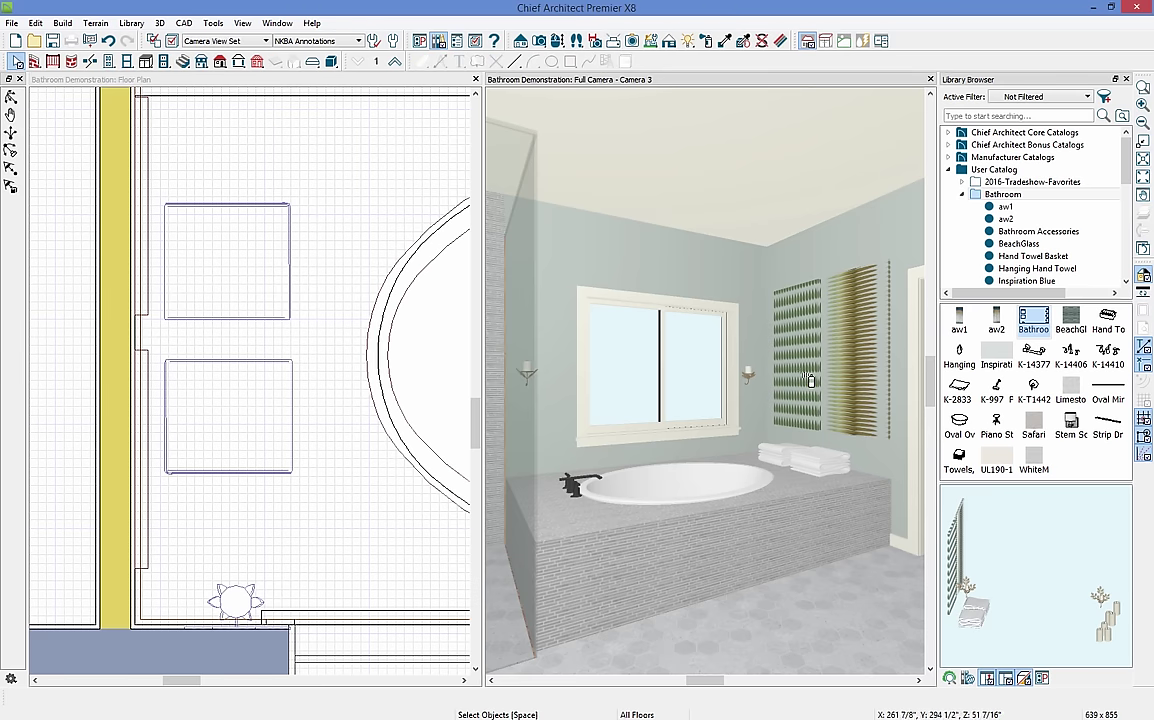
pyautogui.click(805, 377)
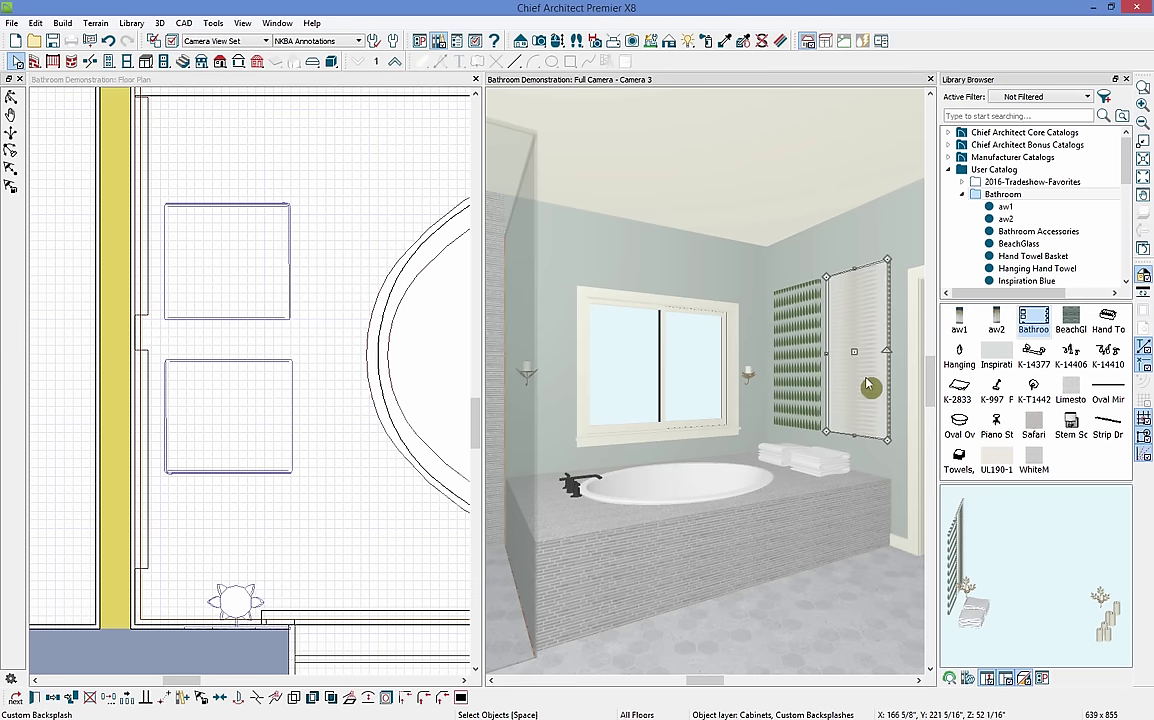
pyautogui.moveTo(808, 376); pyautogui.dragTo(893, 412)
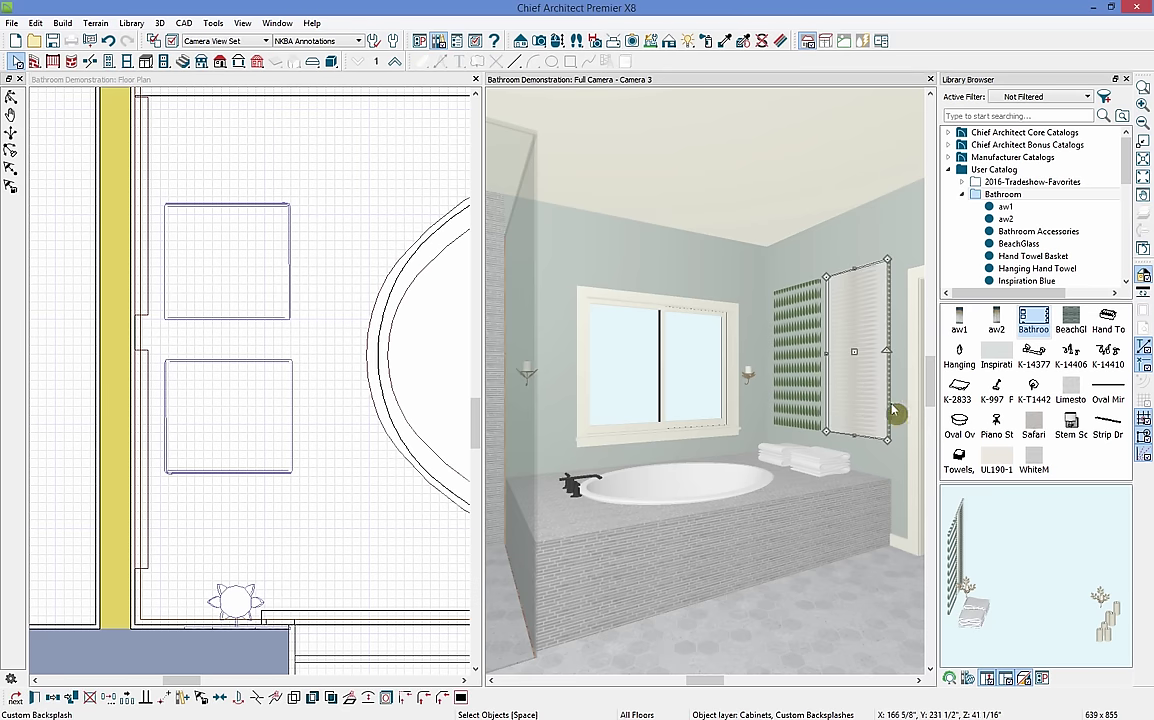
pyautogui.click(967, 333)
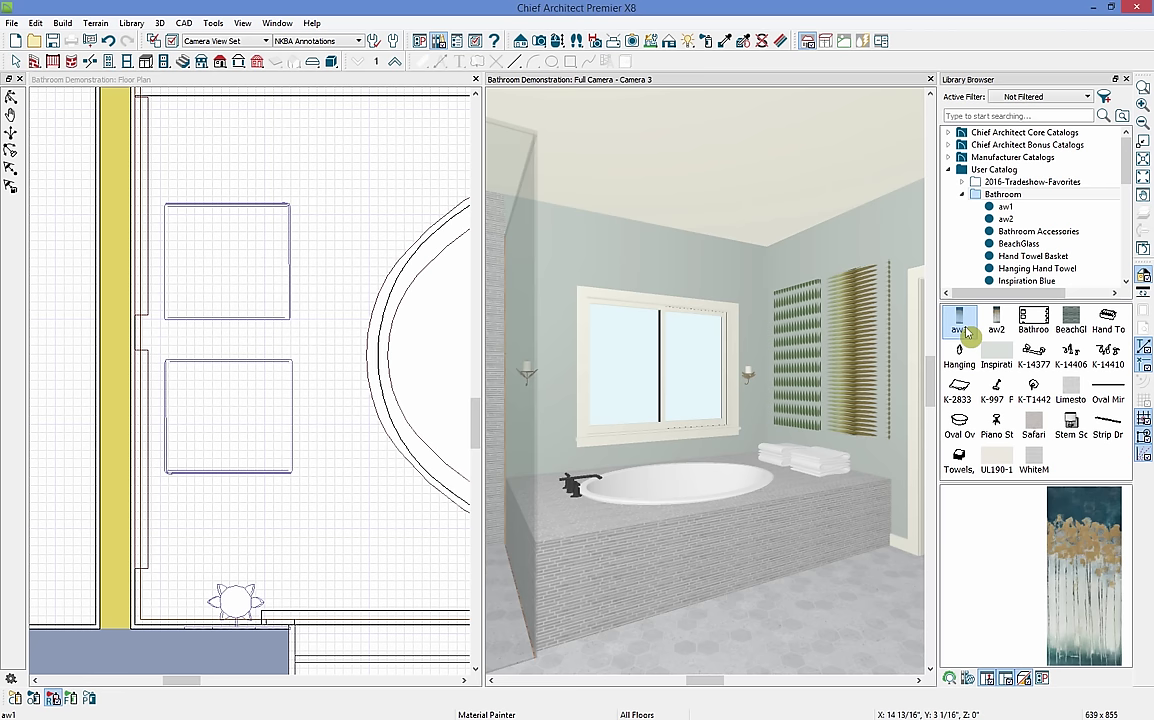
pyautogui.click(812, 375)
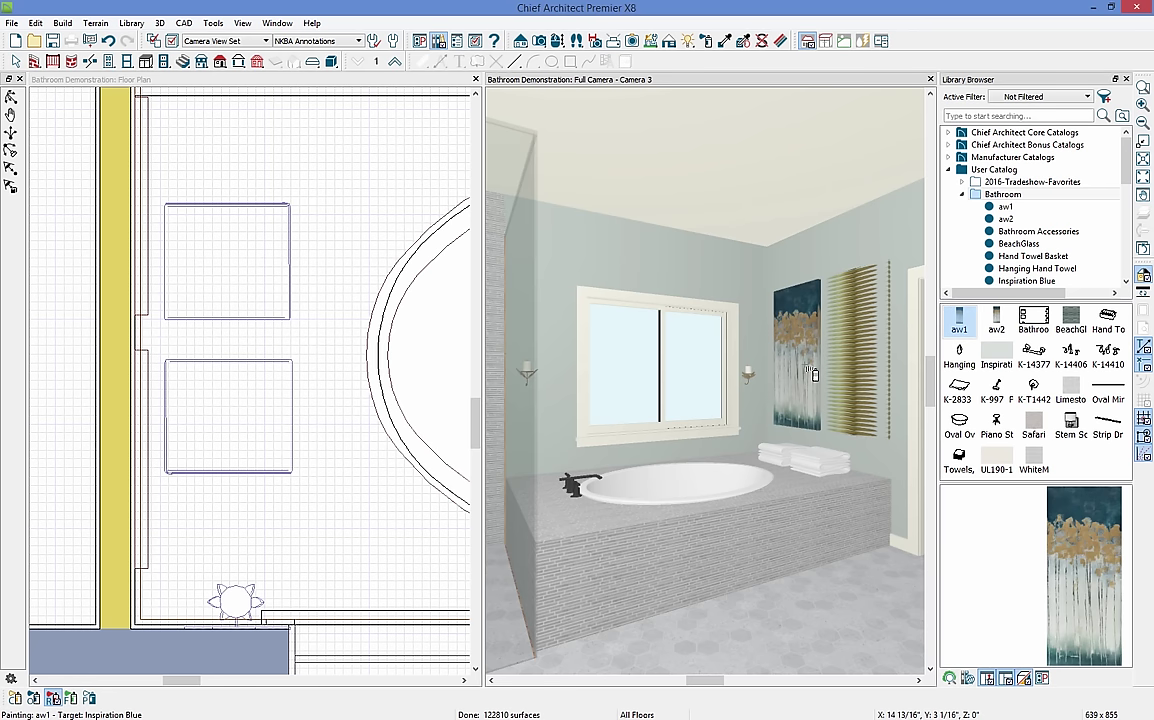
pyautogui.click(996, 320)
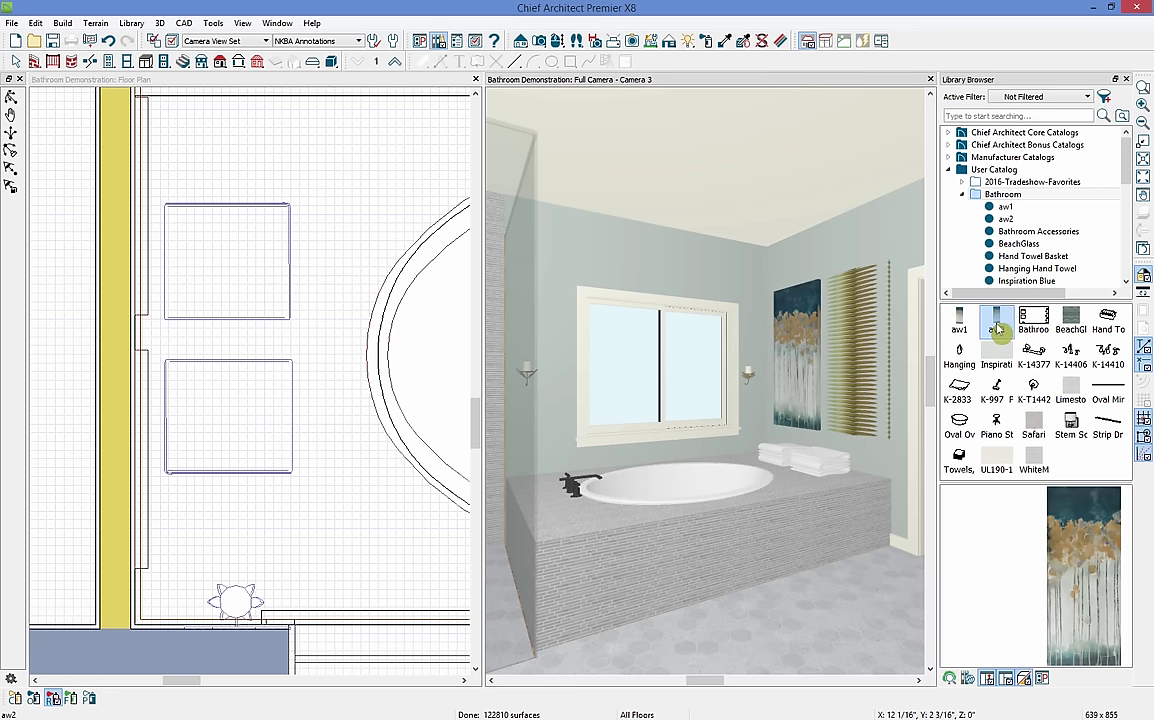
pyautogui.click(869, 365)
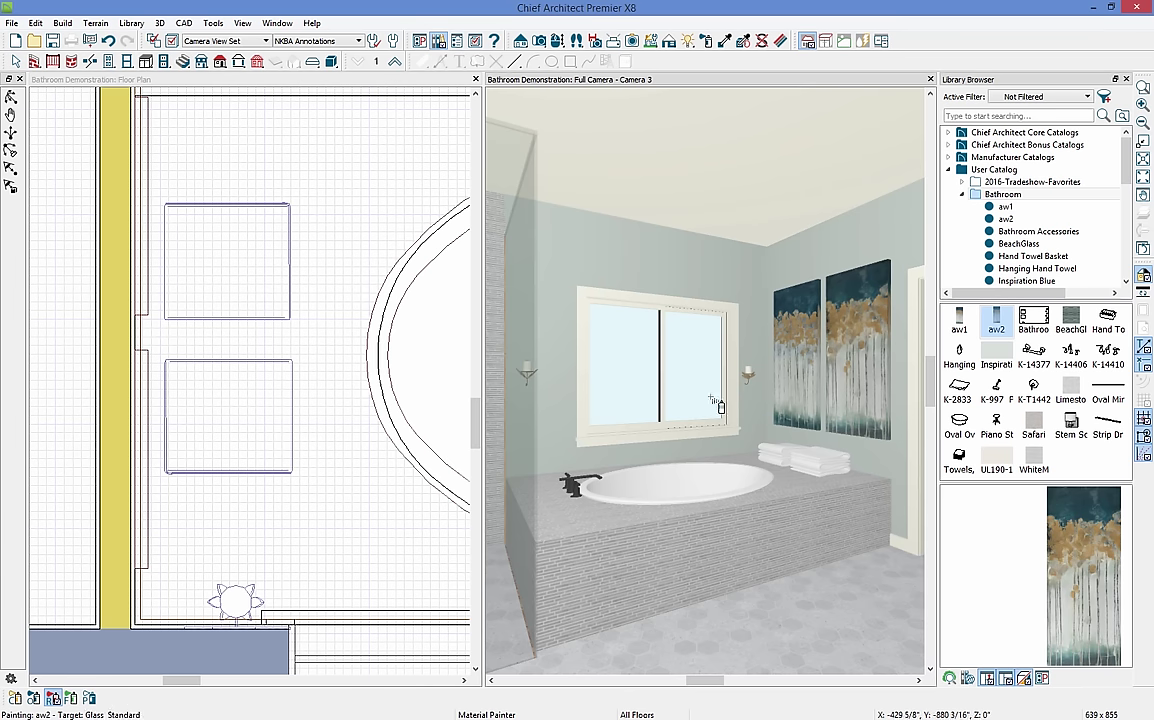
# - Stretch the tub platform into the shower to about 117" long as a bench, and pull its front edge in slightly
pyautogui.click(1126, 79)
pyautogui.scroll(-3, 443, 432)
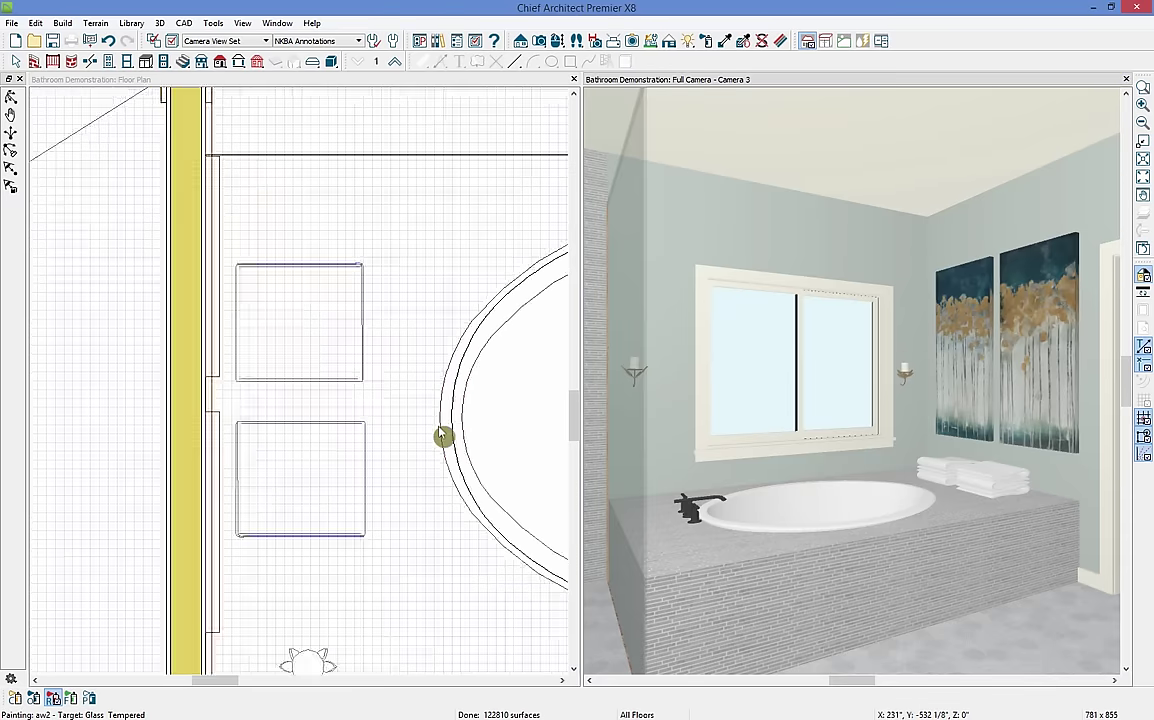
pyautogui.scroll(-3, 443, 432)
pyautogui.scroll(-2, 340, 425)
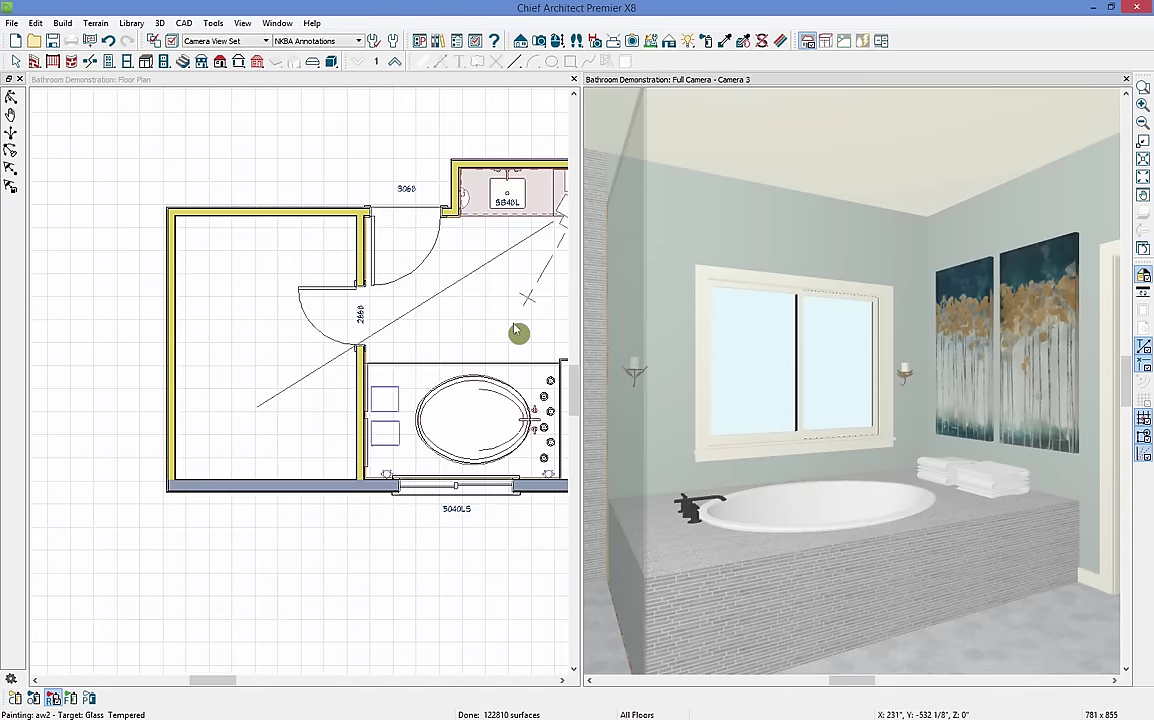
pyautogui.scroll(3, 400, 432)
pyautogui.click(400, 432)
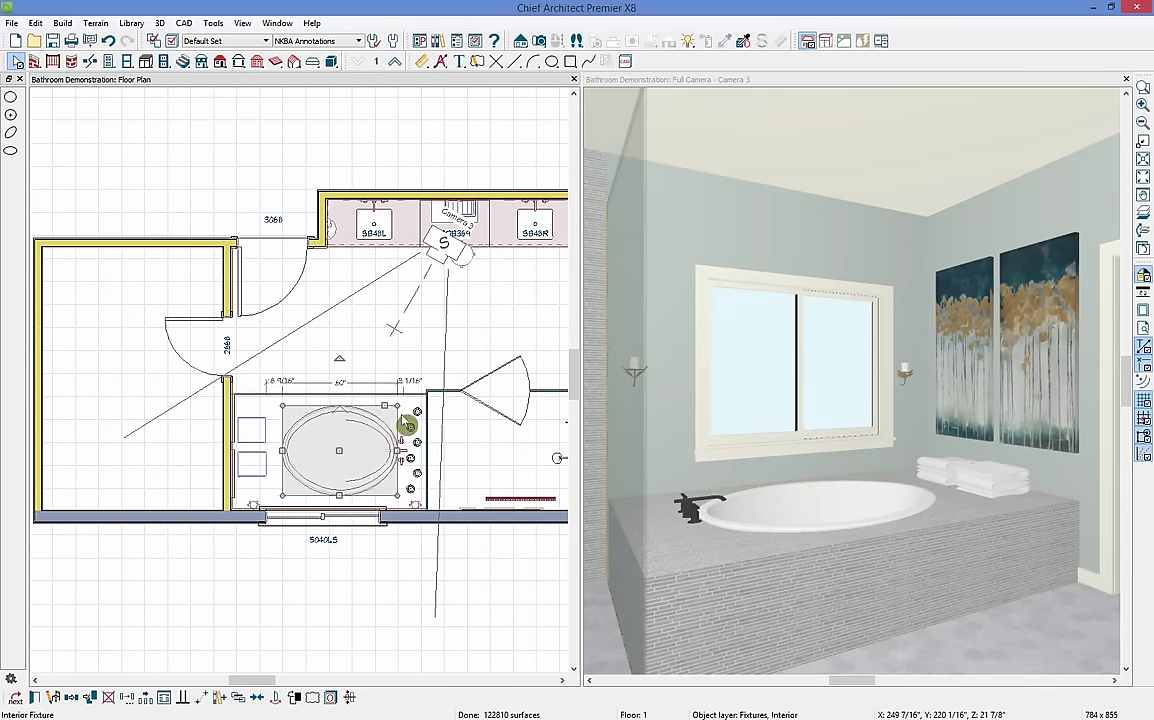
pyautogui.click(433, 410)
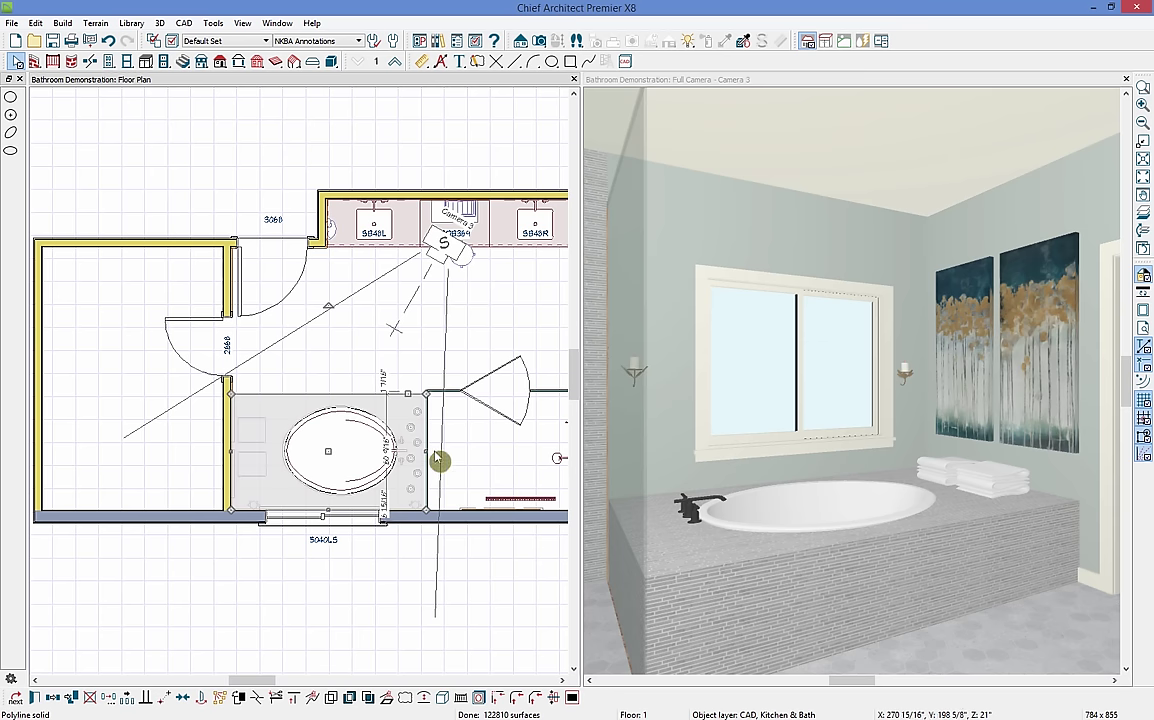
pyautogui.moveTo(428, 451); pyautogui.dragTo(455, 452)
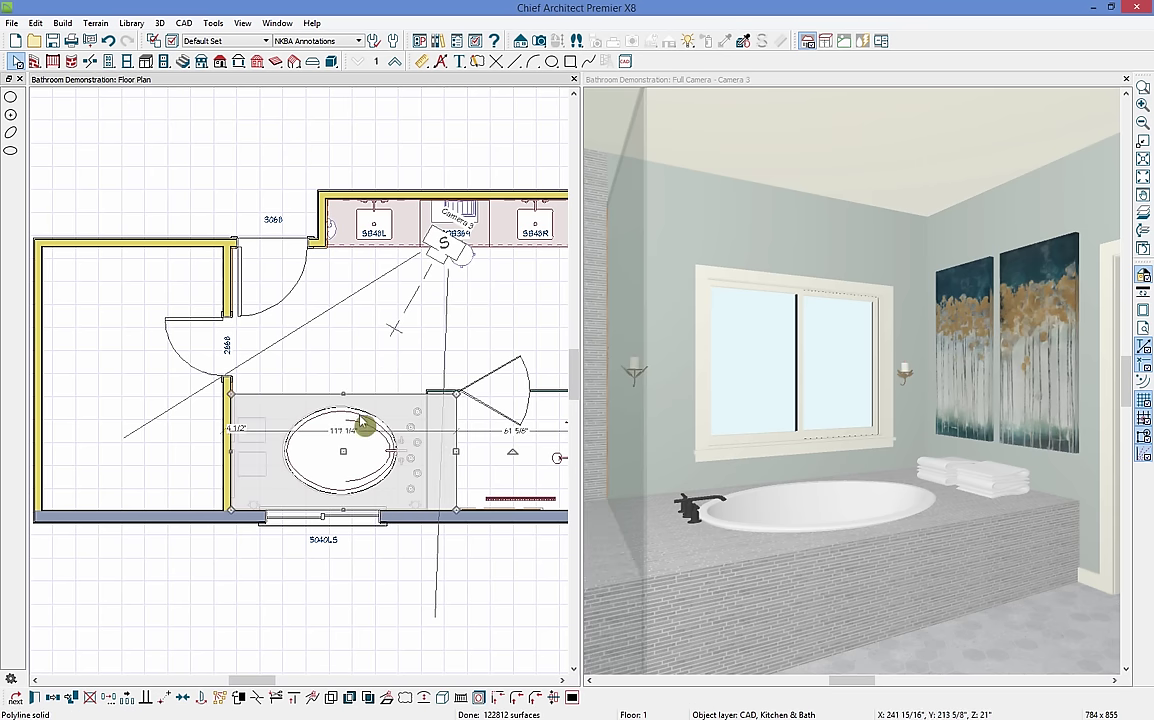
pyautogui.scroll(3, 360, 425)
pyautogui.moveTo(335, 385); pyautogui.dragTo(336, 382)
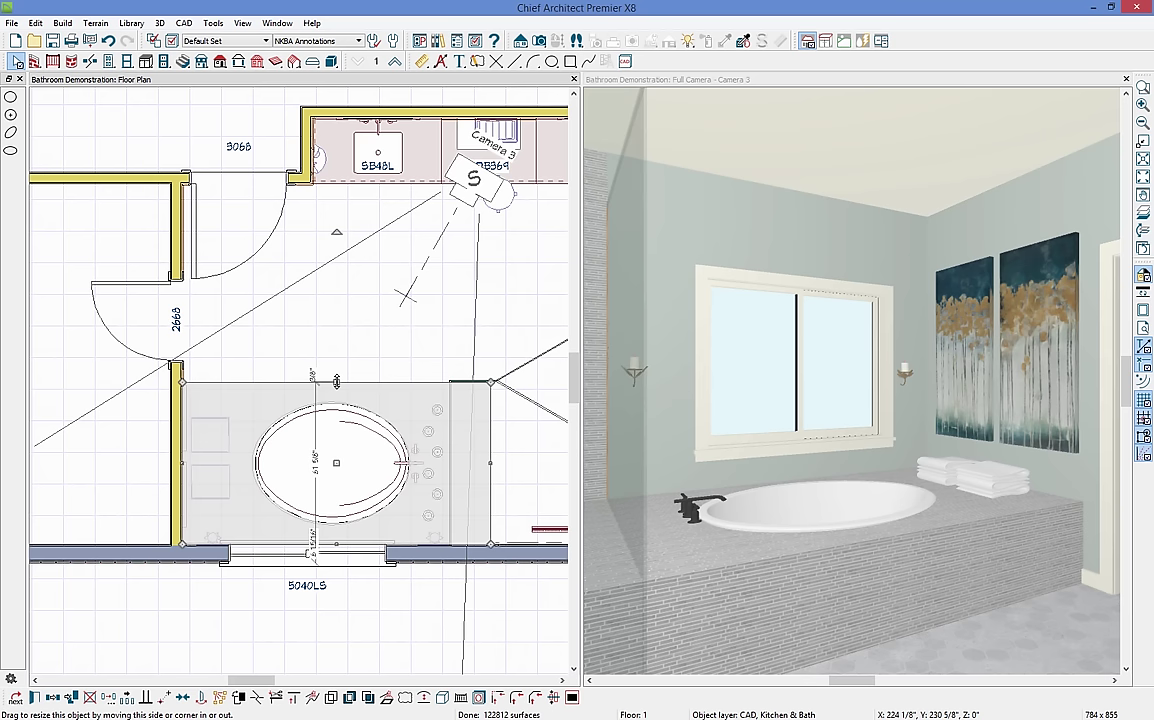
# - Close the tub camera view and create a new full camera view from the tub toward the vanity wall
pyautogui.click(1126, 80)
pyautogui.scroll(-5, 210, 427)
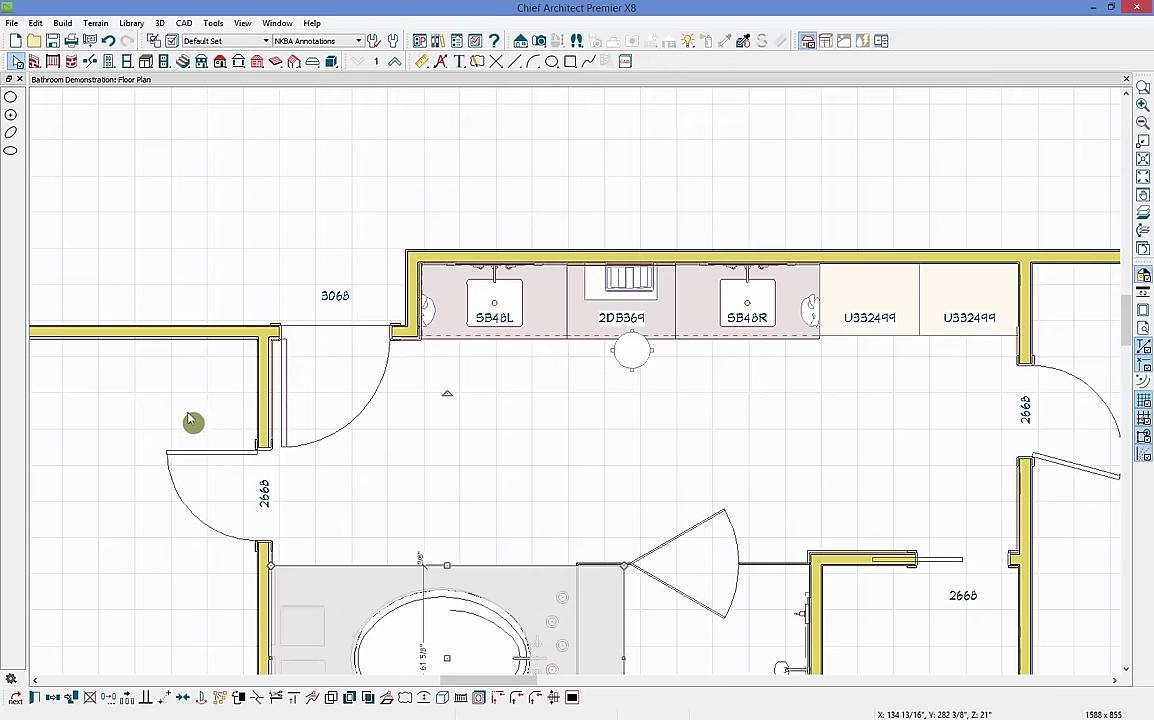
pyautogui.moveTo(373, 453); pyautogui.dragTo(342, 316, button='middle')
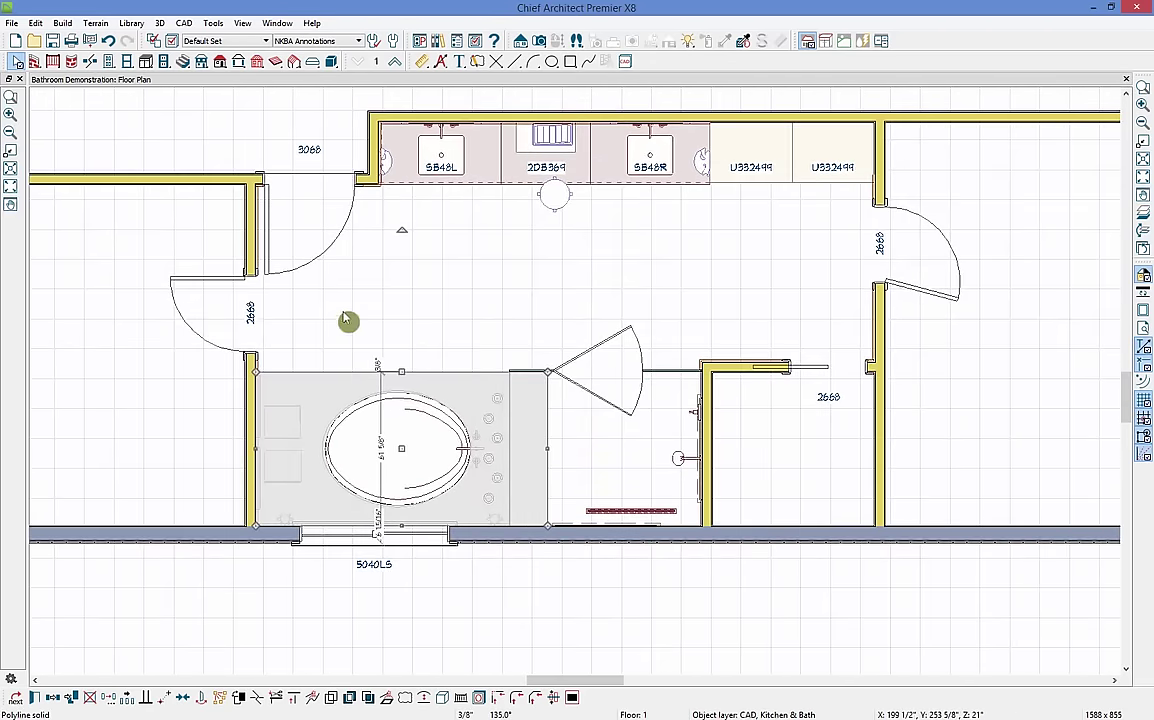
pyautogui.click(540, 42)
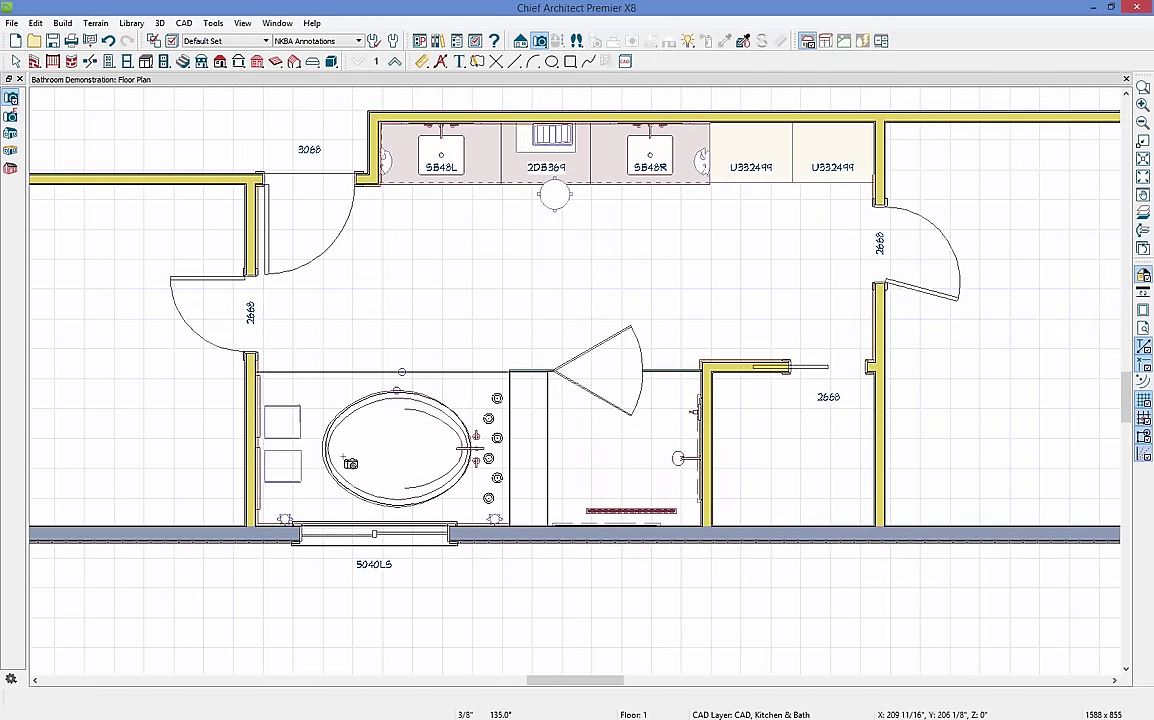
pyautogui.moveTo(452, 356); pyautogui.dragTo(477, 314)
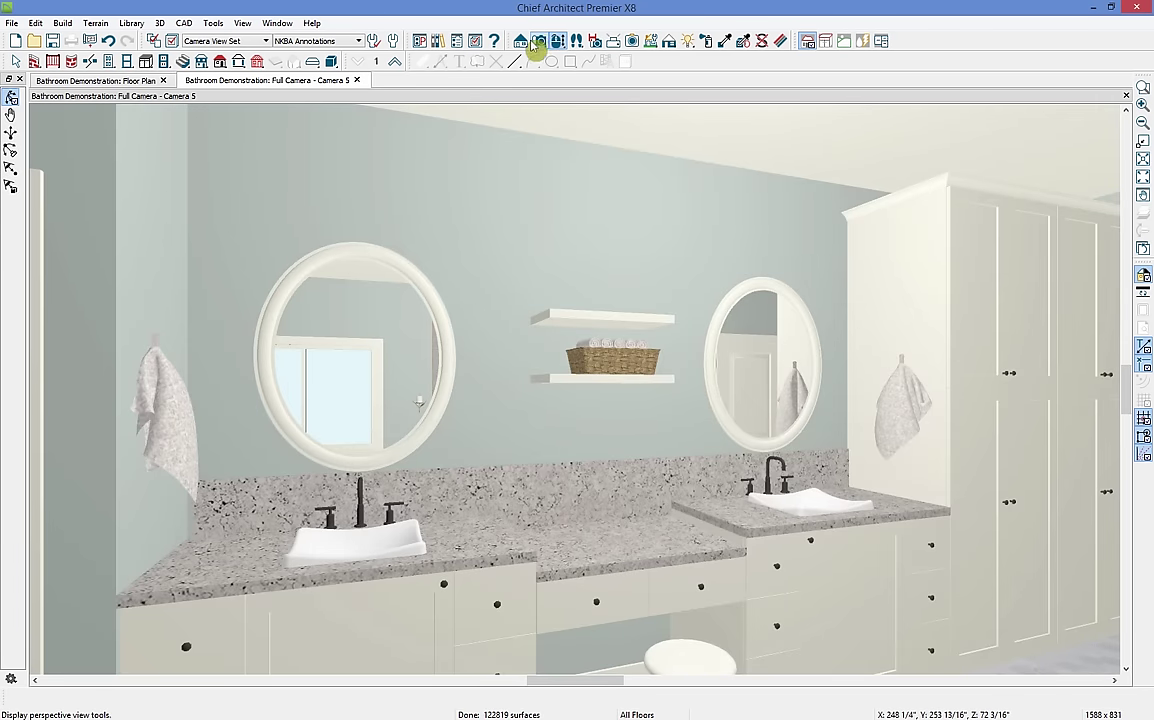
# - Place a stem sconce between the SB48L sink's mirror and the shelves, and reflect a copy about that sink cabinet to the mirror's other side
pyautogui.click(440, 42)
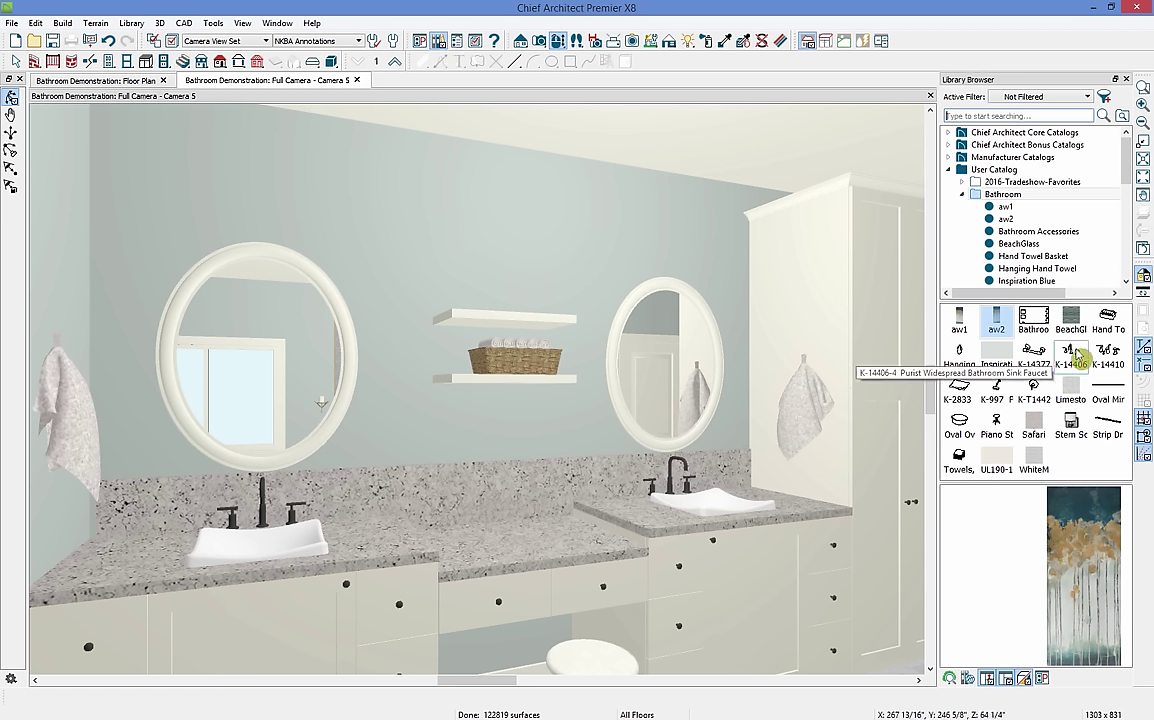
pyautogui.click(1071, 425)
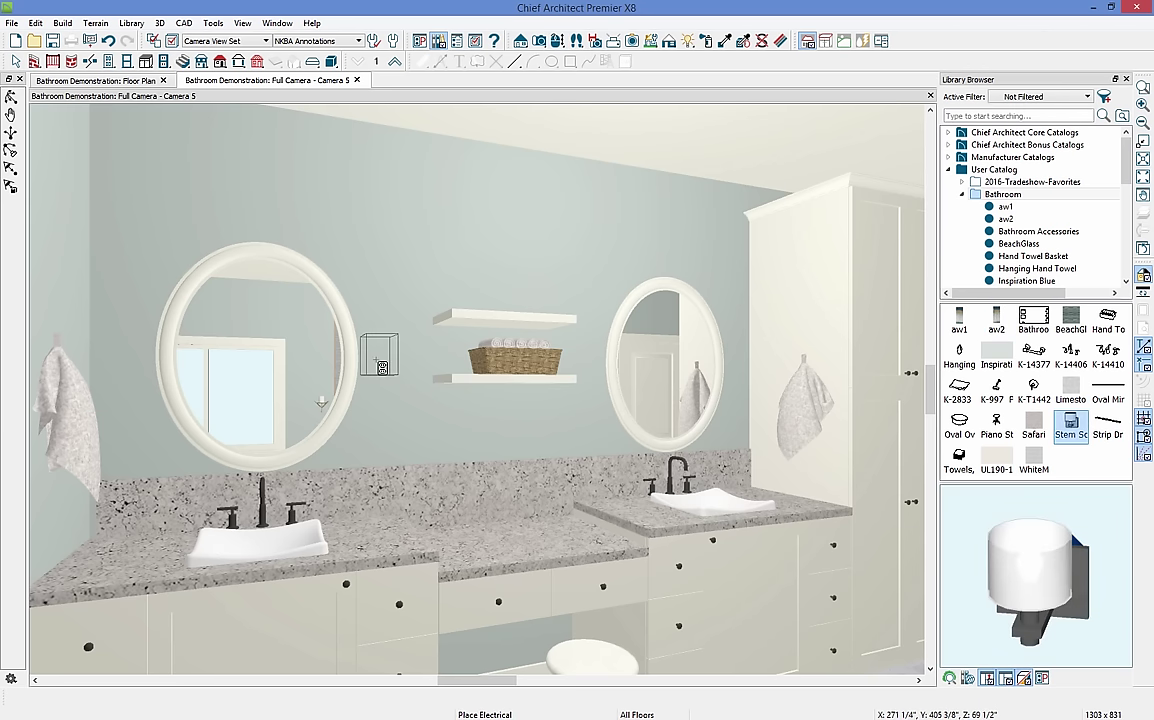
pyautogui.click(381, 367)
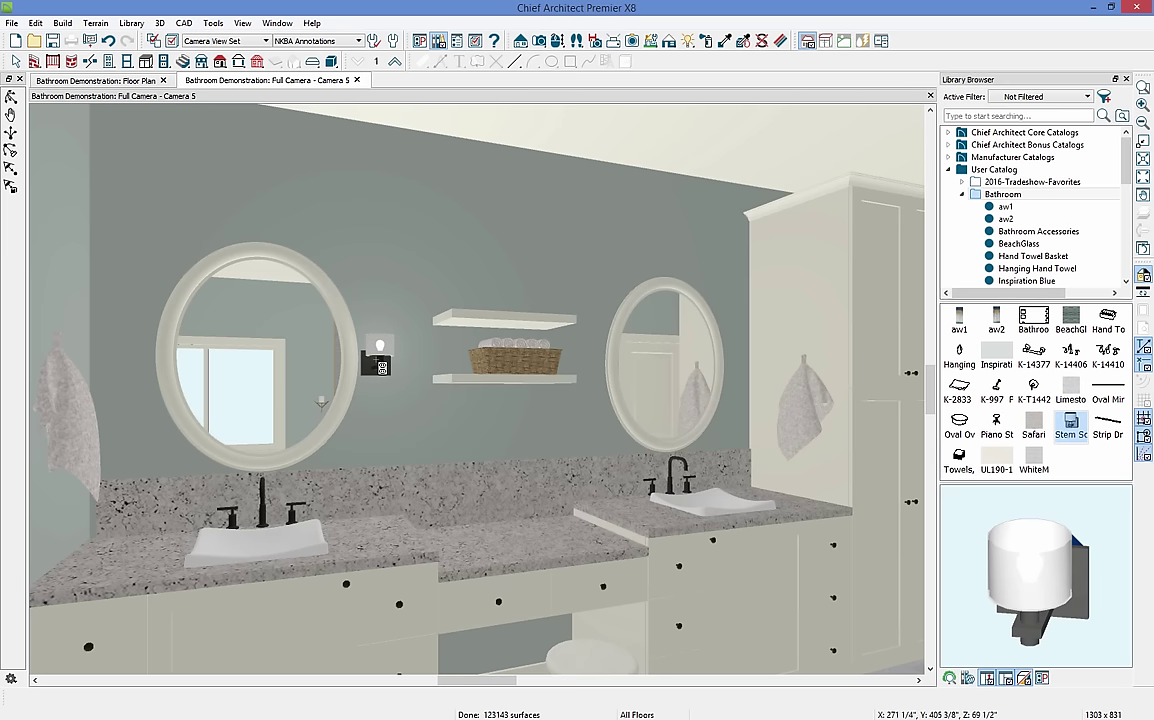
pyautogui.click(379, 355)
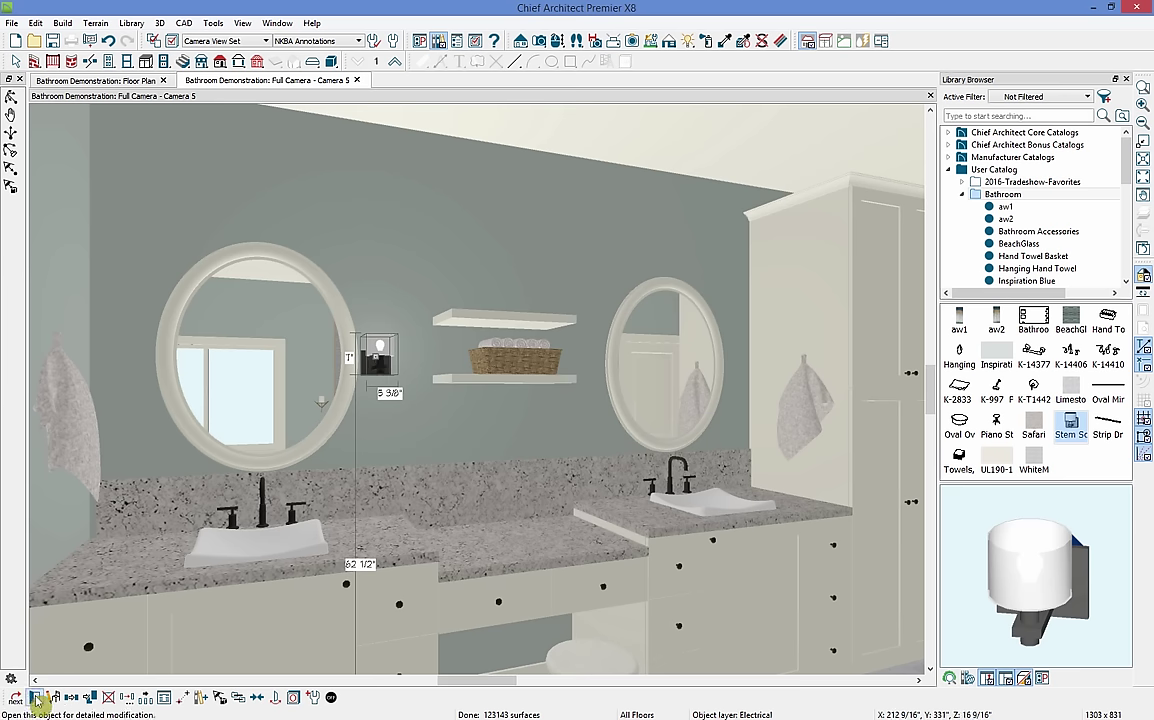
pyautogui.click(71, 697)
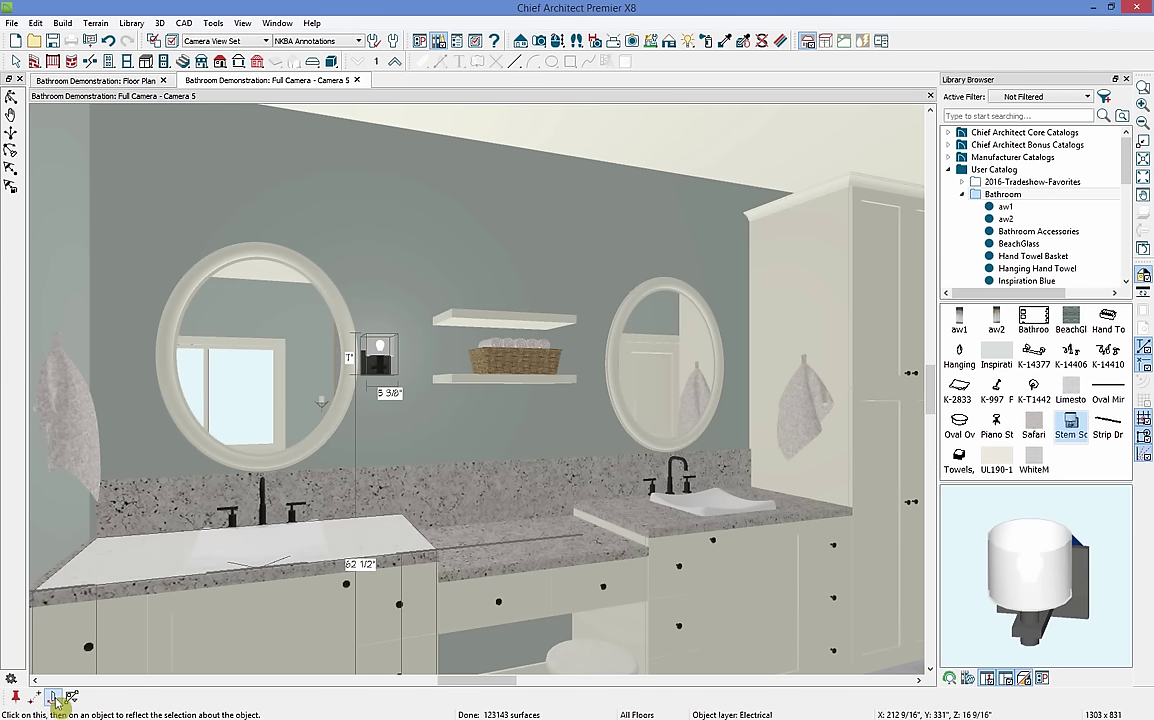
pyautogui.moveTo(183, 509)
pyautogui.mouseDown()
pyautogui.moveTo(268, 509)
pyautogui.moveTo(263, 443)
pyautogui.moveTo(264, 552)
pyautogui.mouseUp()
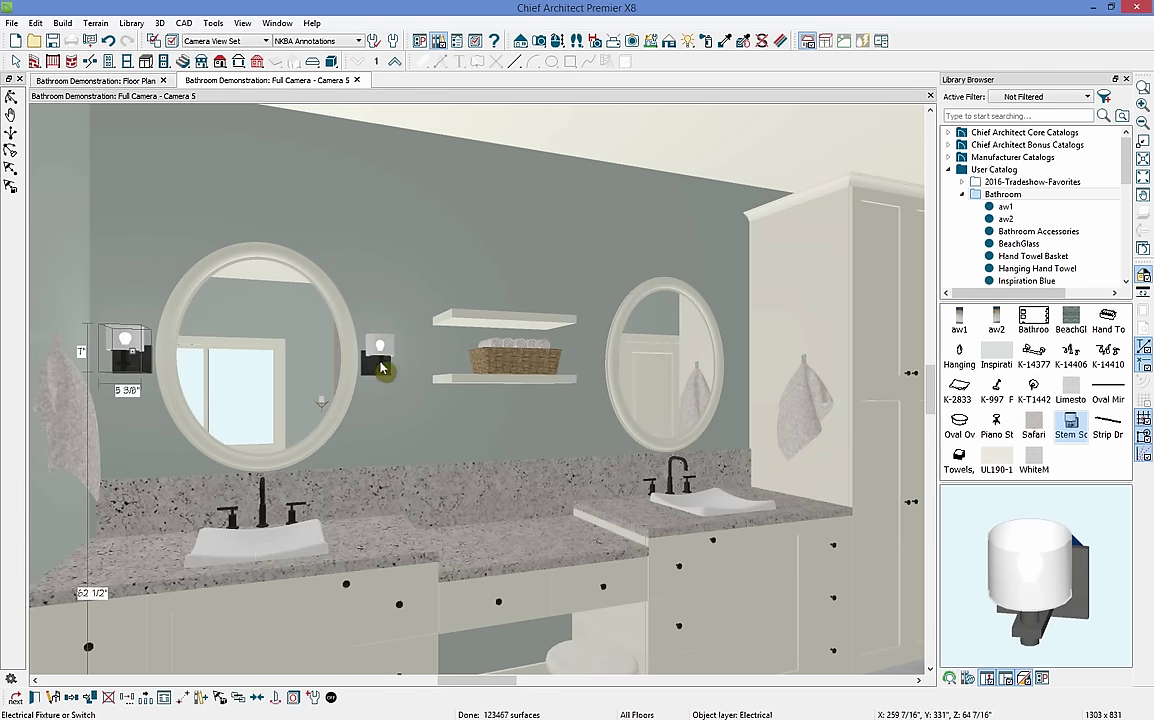
# - Reflect copies of both sconces about the middle vanity drawer cabinet to flank the second mirror
pyautogui.keyDown('shift'); pyautogui.click(378, 366); pyautogui.keyUp('shift')
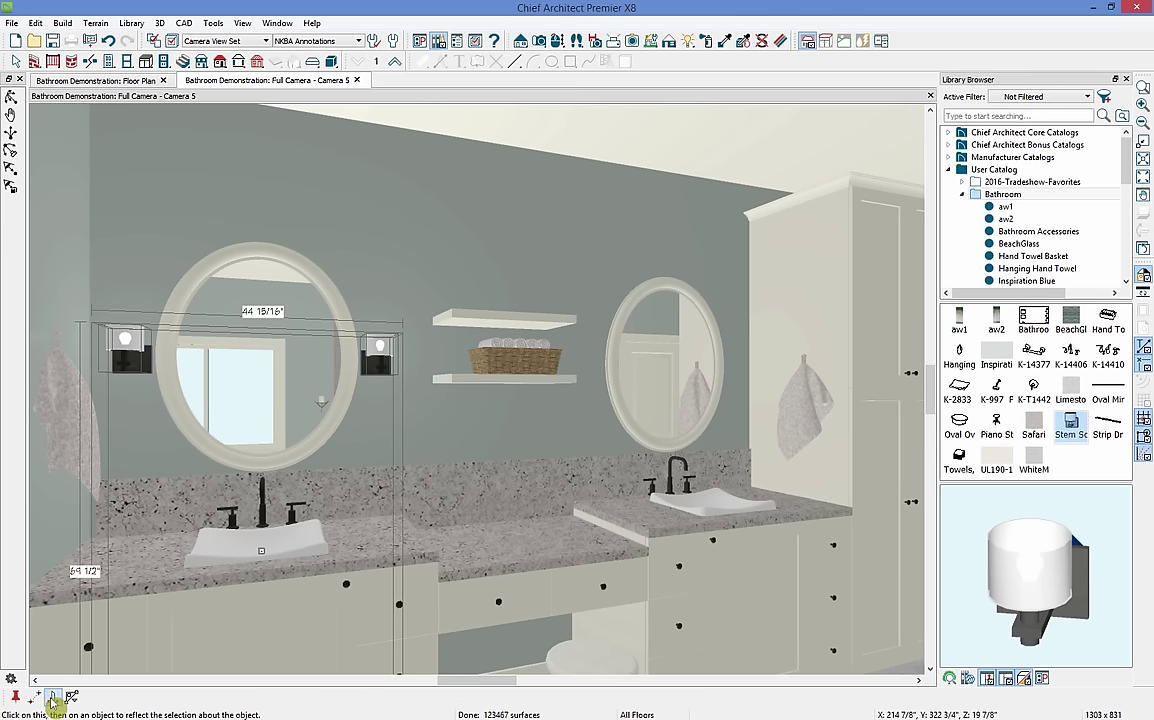
pyautogui.click(52, 697)
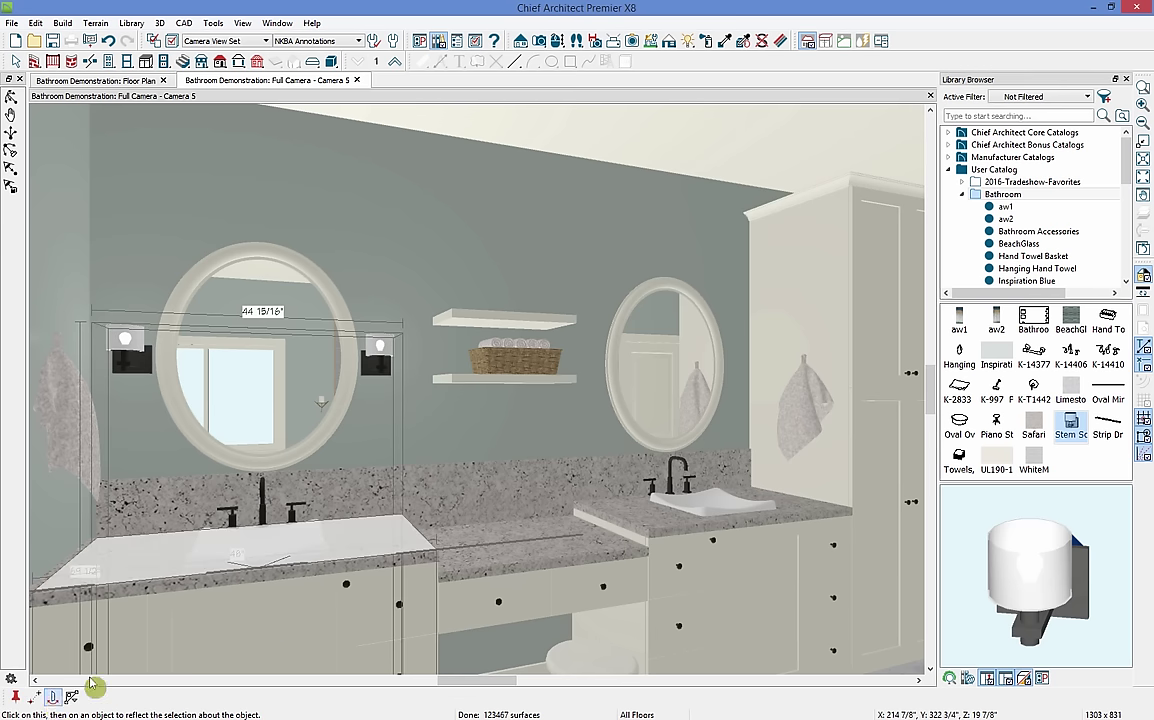
pyautogui.click(510, 560)
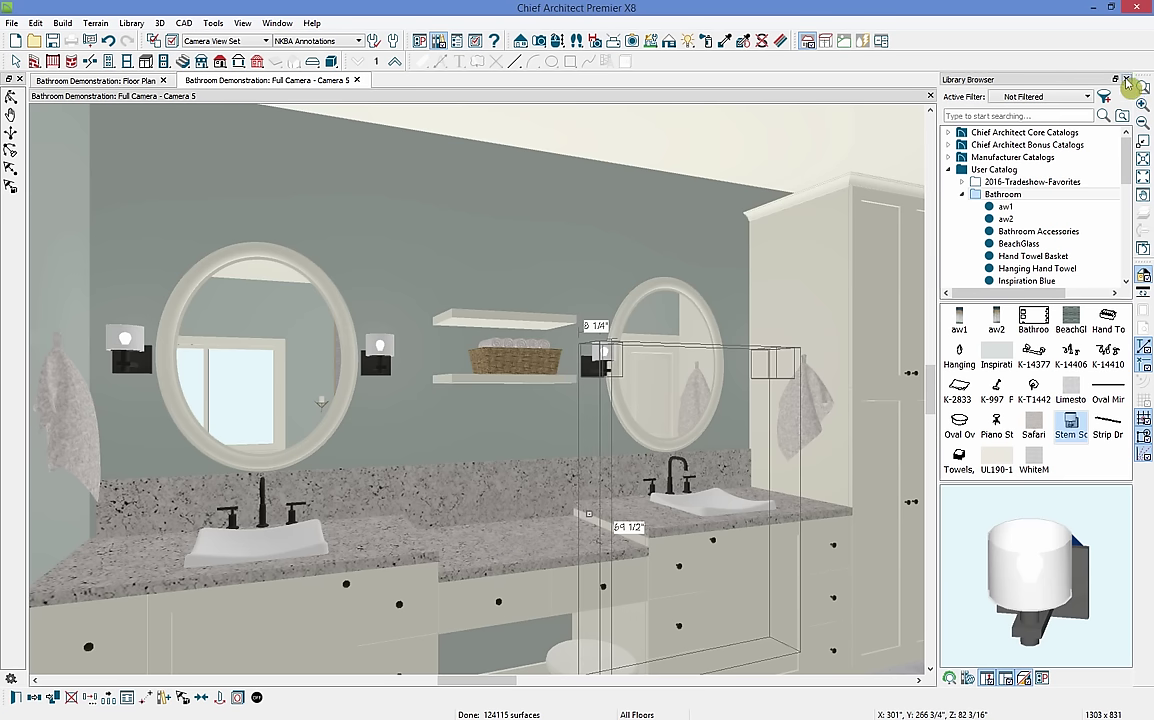
pyautogui.press('Escape')
# - Tile the floor plan beside the camera view and move the sconce buried in the tall cabinet onto the wall beside the second mirror
pyautogui.click(600, 370)
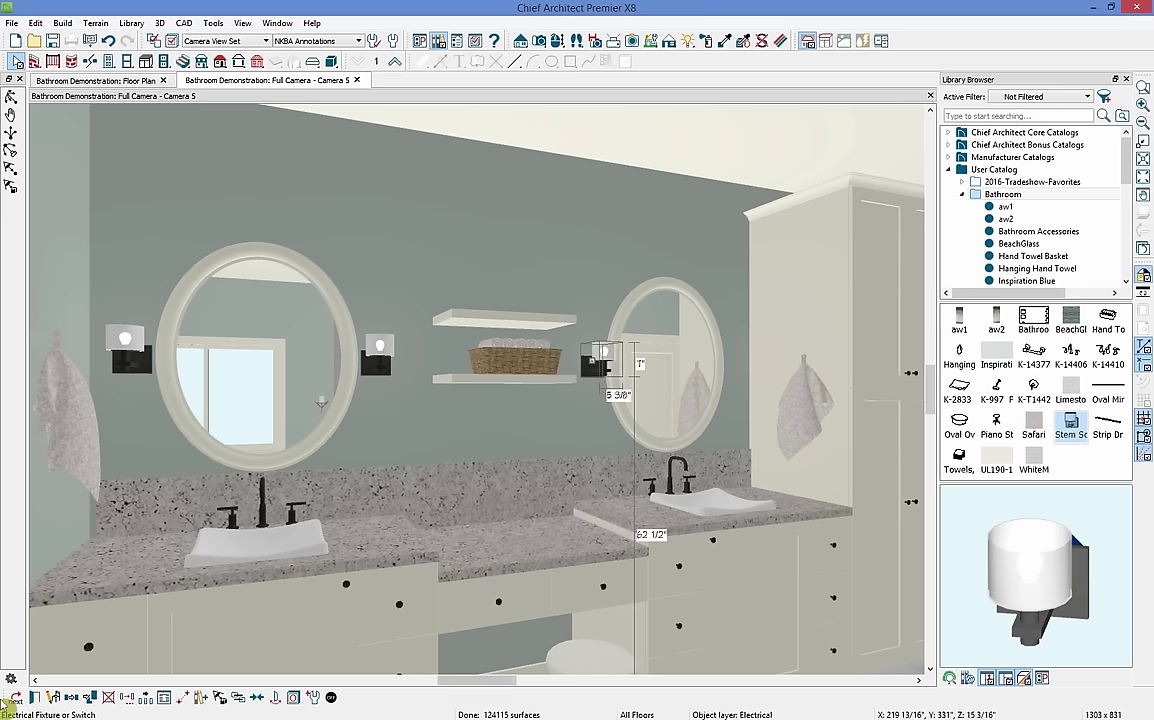
pyautogui.click(1126, 79)
pyautogui.moveTo(130, 80); pyautogui.dragTo(378, 132)
pyautogui.scroll(5, 372, 127)
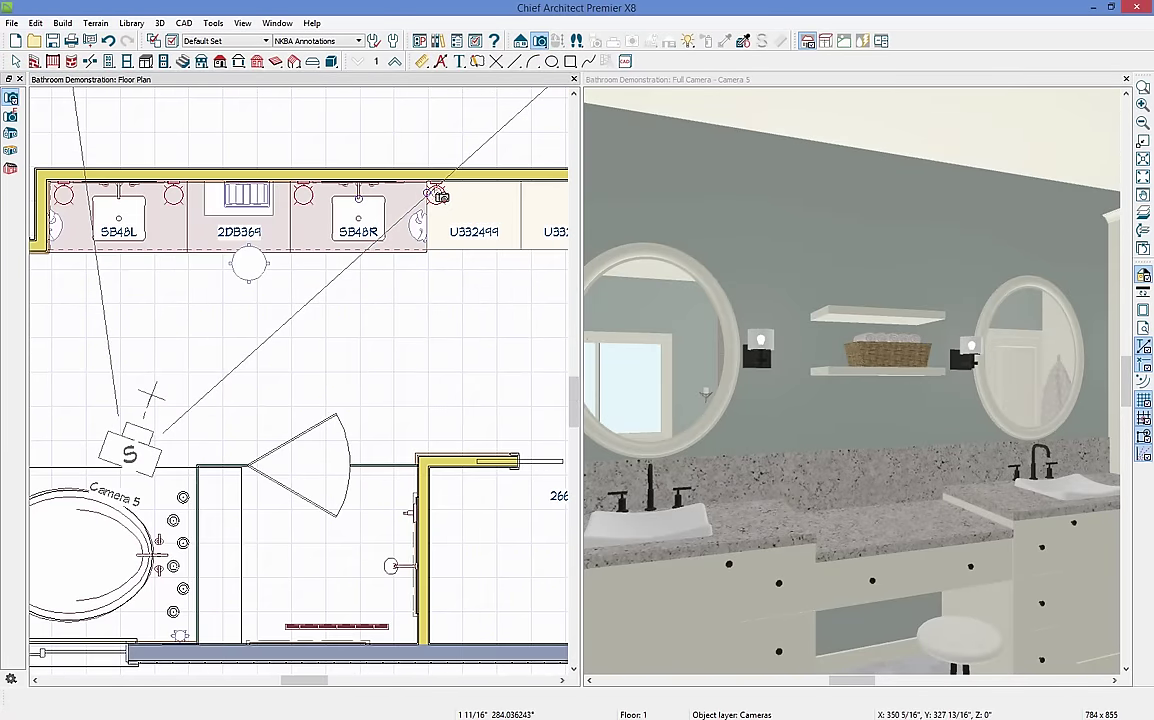
pyautogui.click(433, 180)
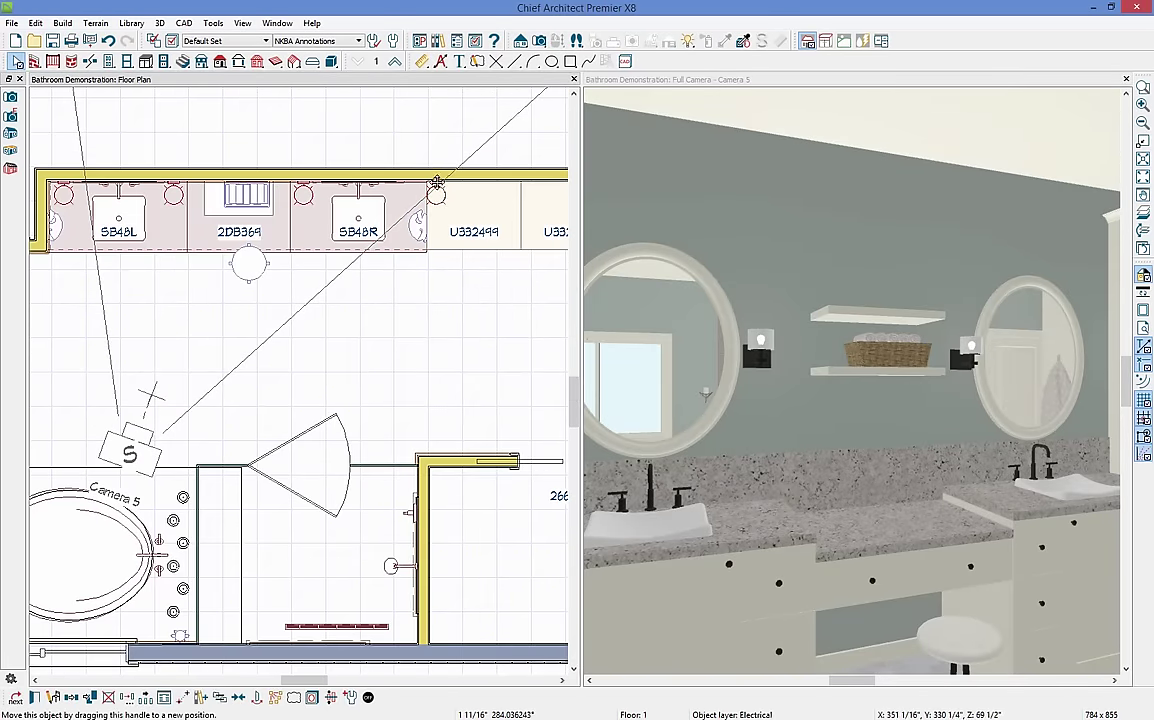
pyautogui.moveTo(412, 187); pyautogui.dragTo(412, 184)
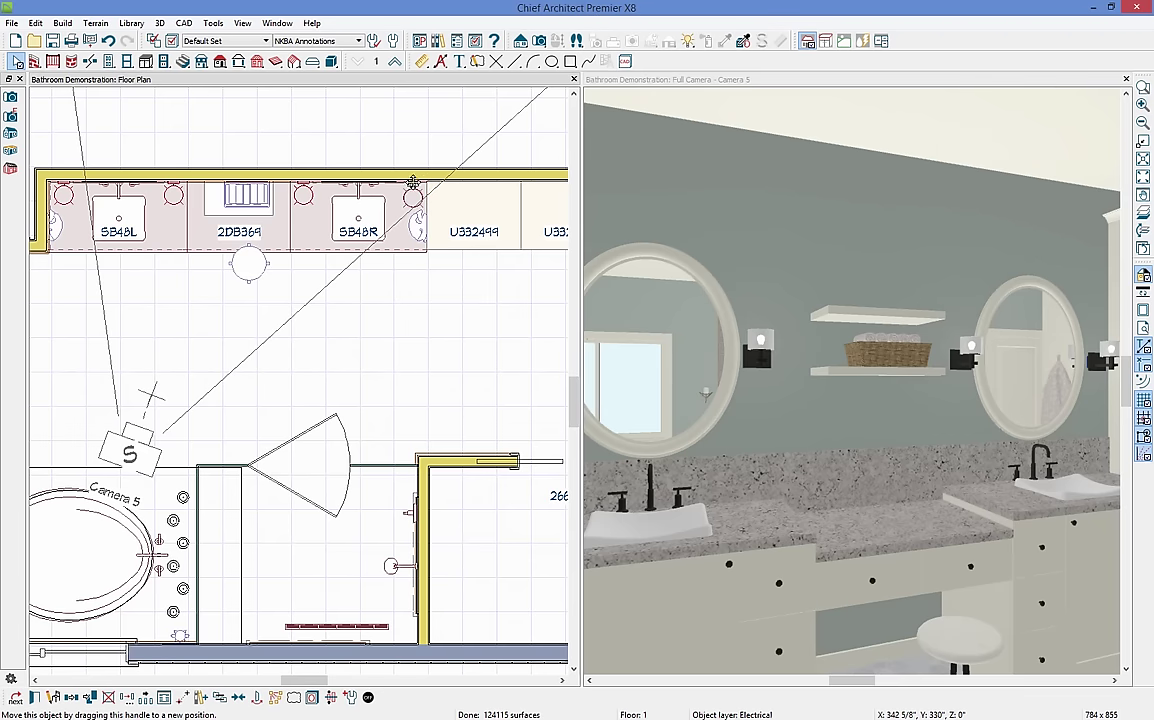
# - Place a ceiling light near the 3068 entry door and move it farther into the room within the door's swing
pyautogui.scroll(-3, 225, 266)
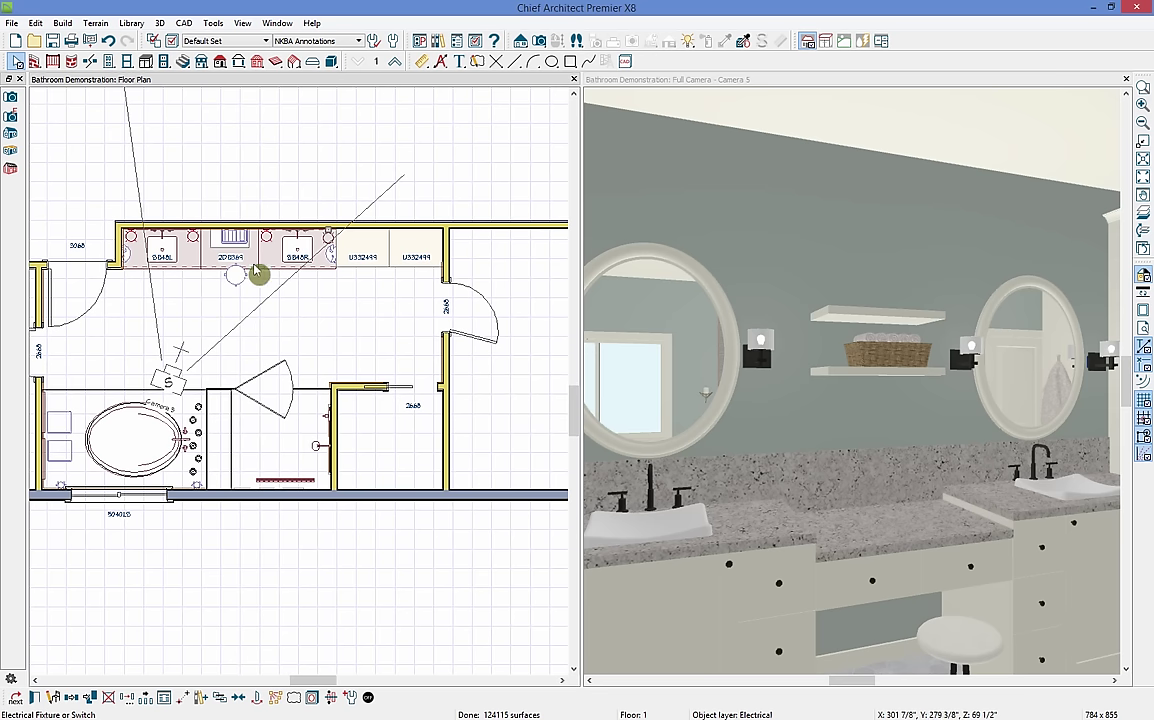
pyautogui.click(165, 61)
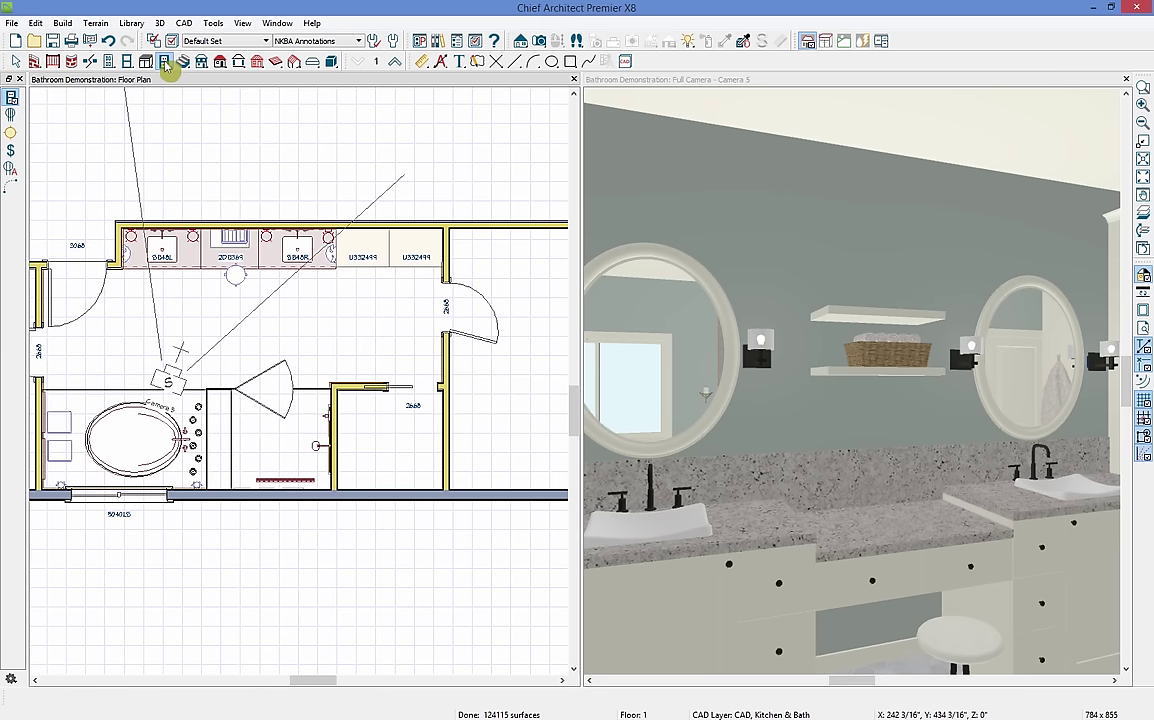
pyautogui.click(9, 134)
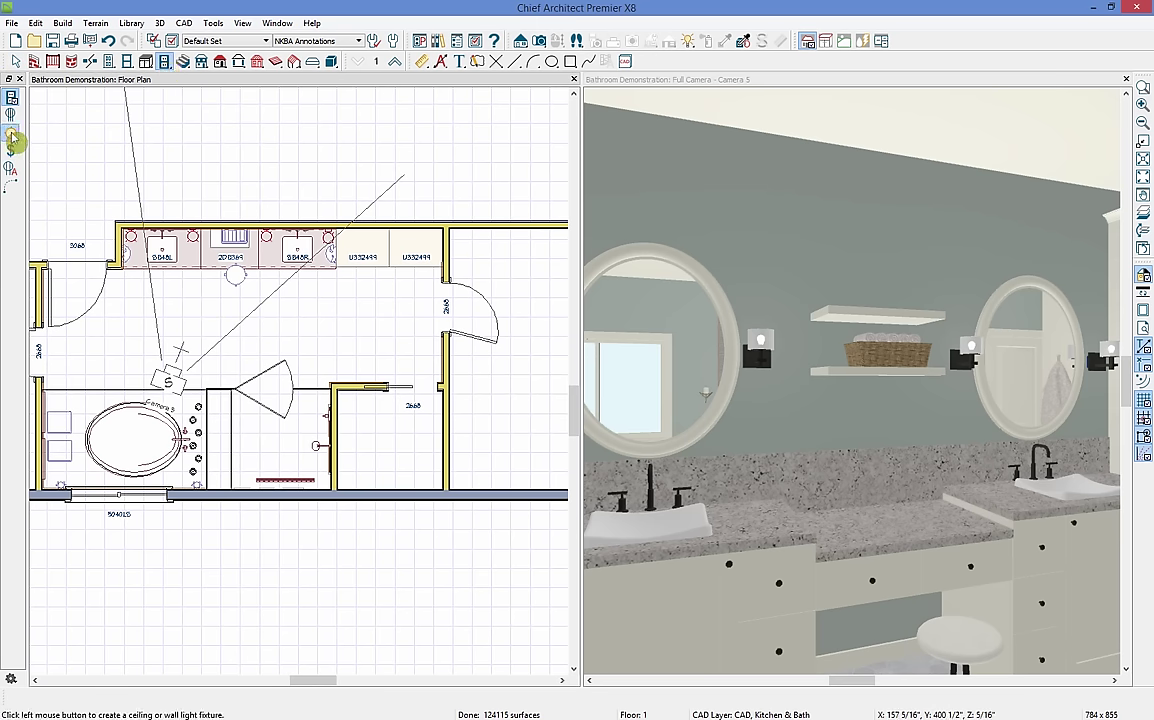
pyautogui.click(79, 269)
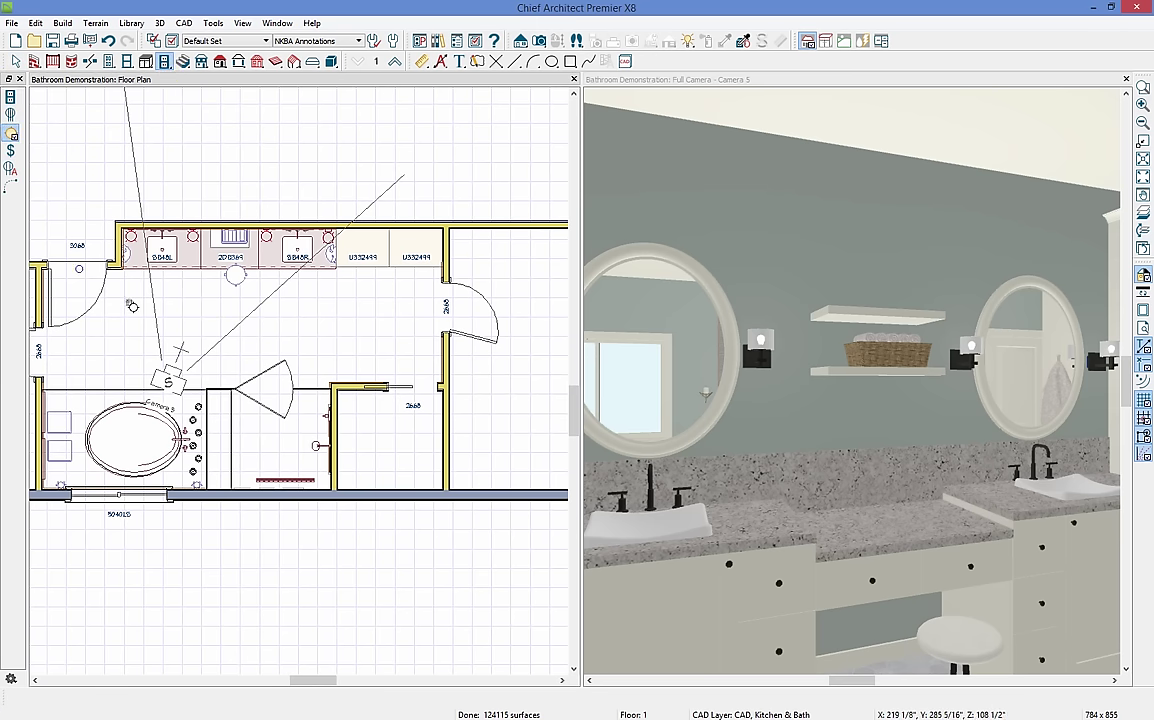
pyautogui.click(80, 270)
pyautogui.moveTo(80, 270); pyautogui.dragTo(88, 306)
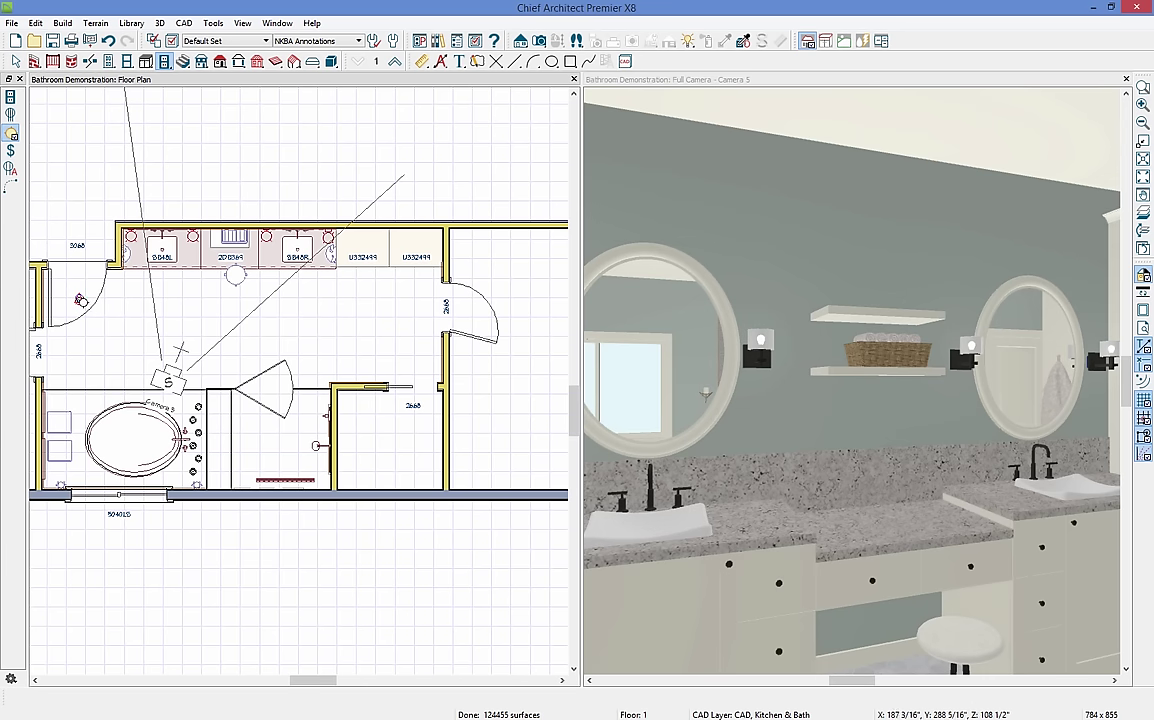
# - Set the light intensity of the recessed ceiling light near the entry door to 850 Lumens (60W)
pyautogui.press('Escape')
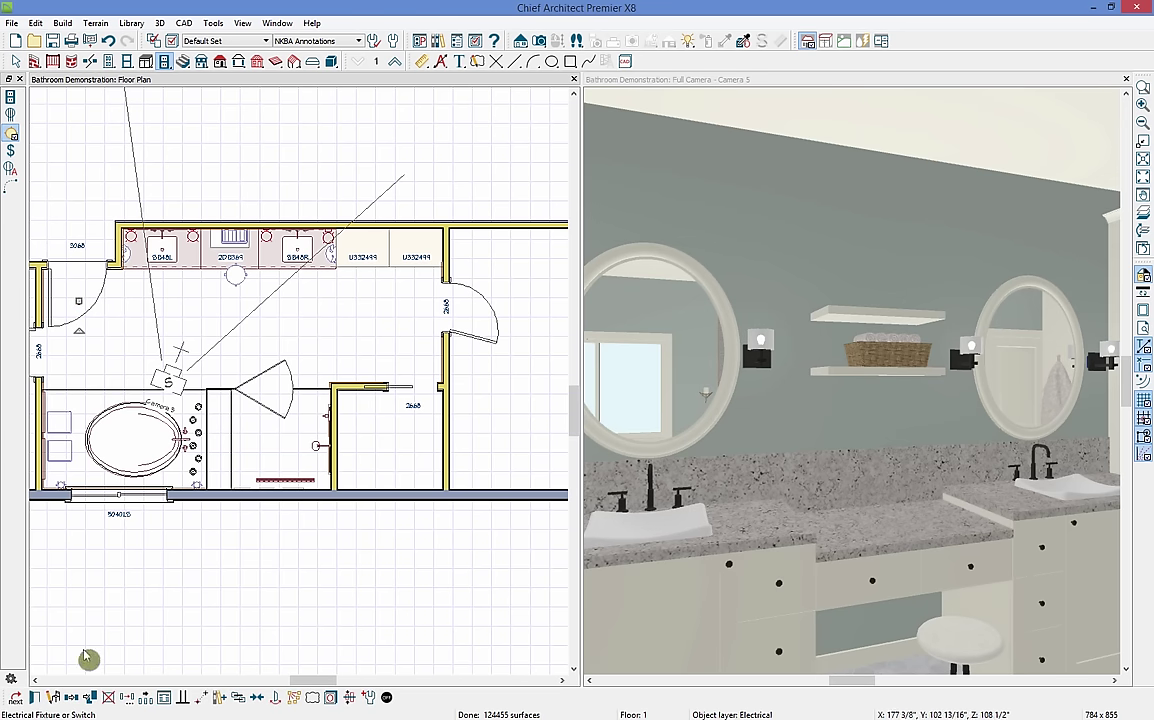
pyautogui.click(36, 698)
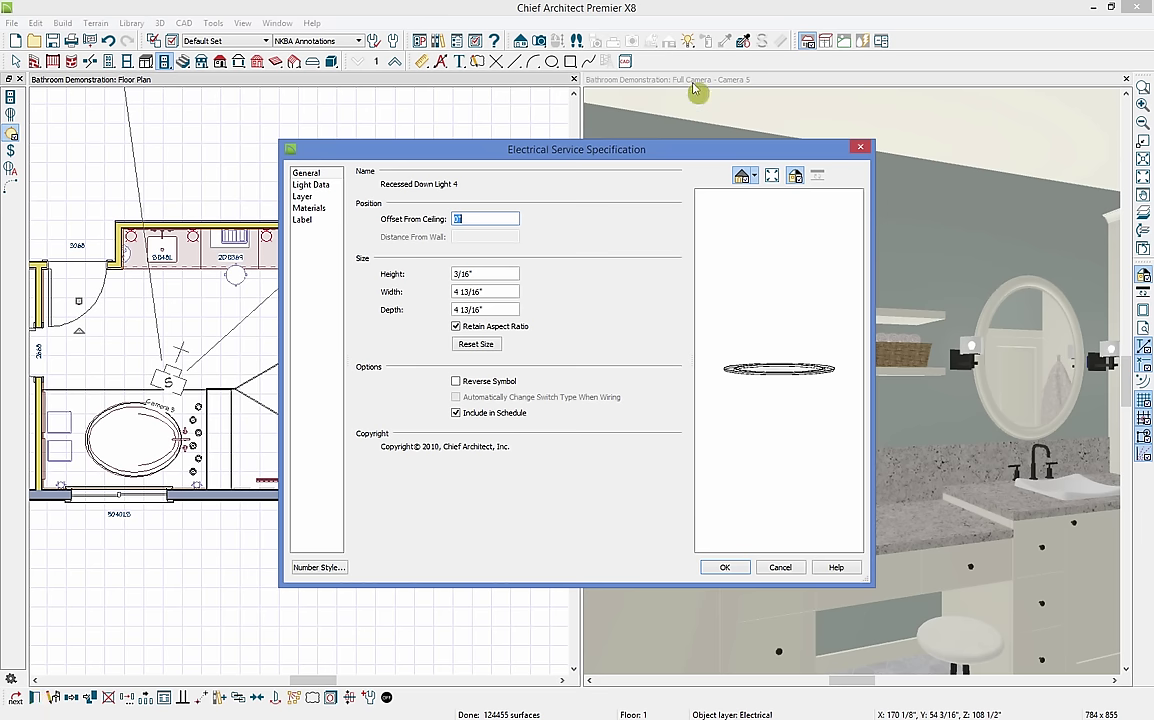
pyautogui.click(310, 185)
pyautogui.click(519, 245)
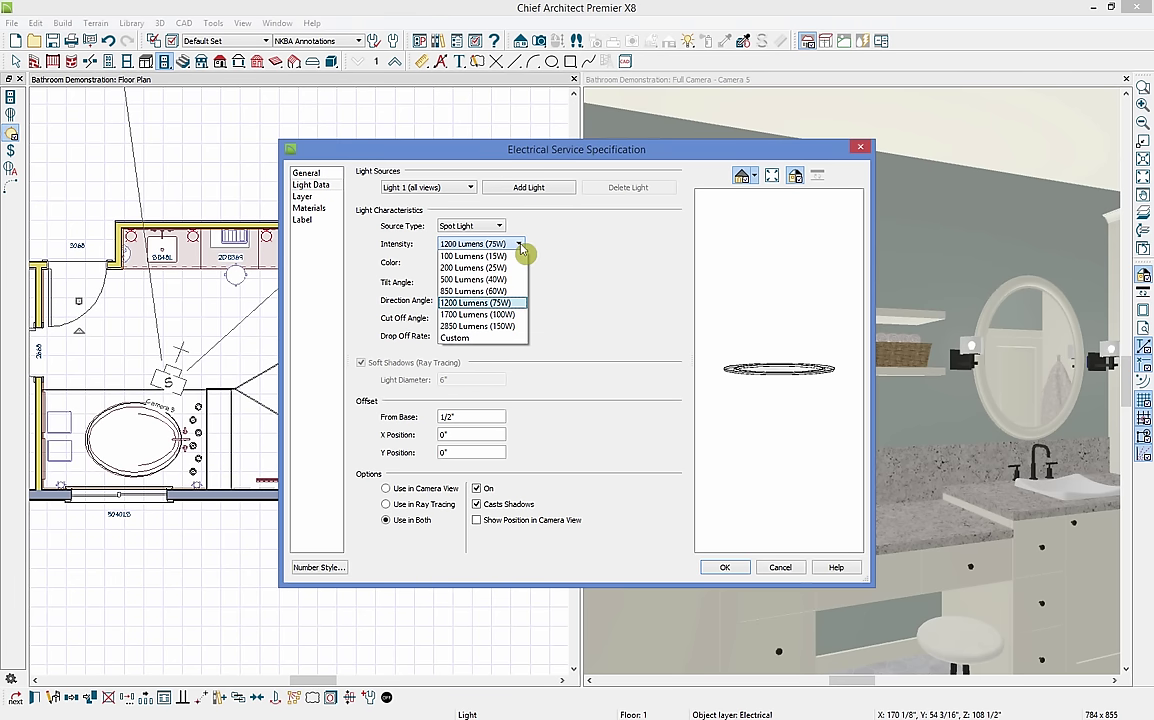
pyautogui.click(515, 292)
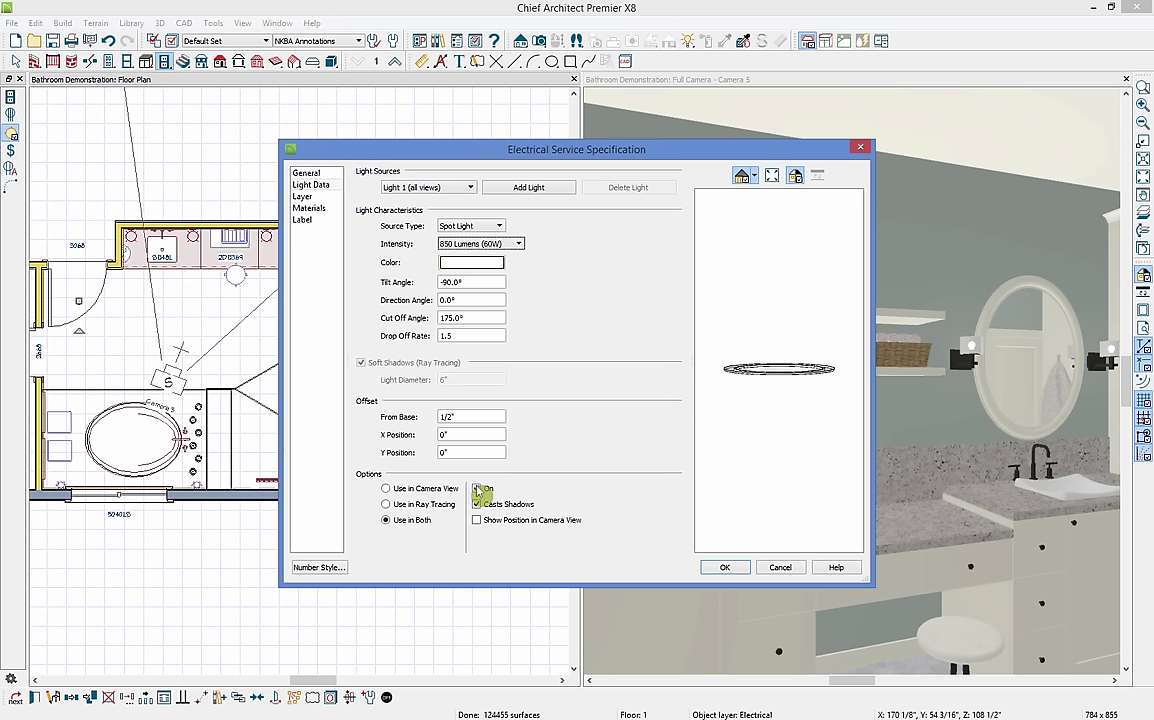
pyautogui.click(728, 567)
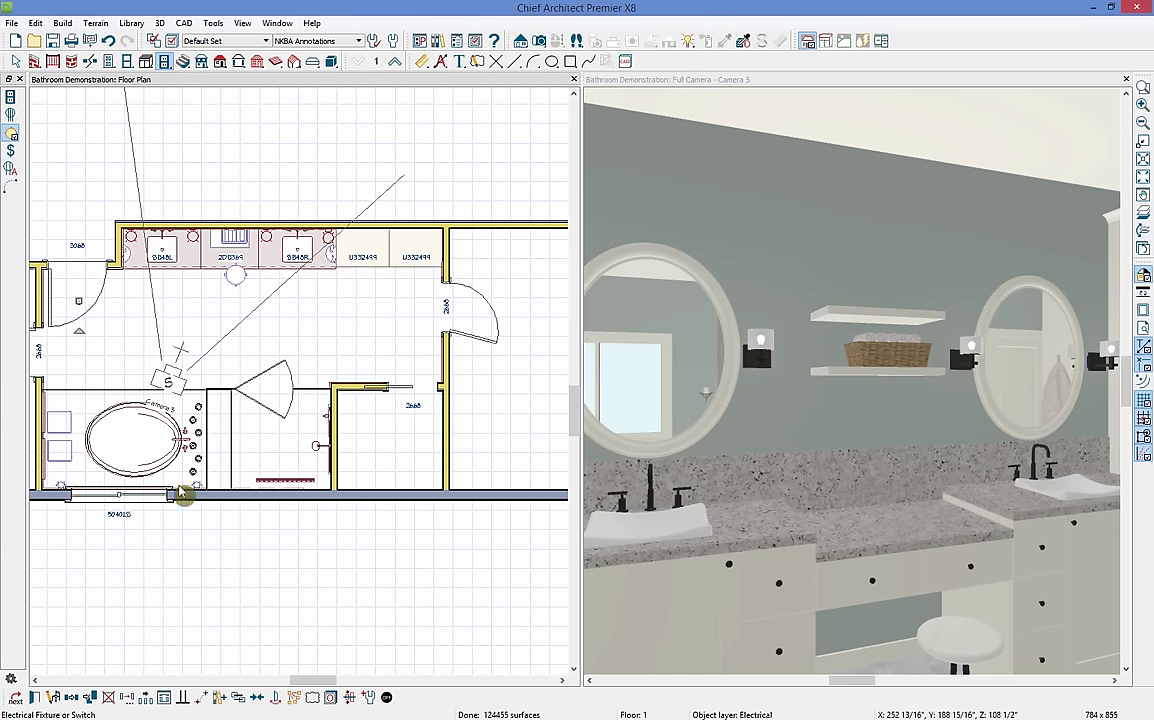
# - Use Multiple Copy with an offset for general objects to make four evenly spaced copies of the ceiling light in a row across the room
pyautogui.click(34, 697)
pyautogui.click(34, 697)
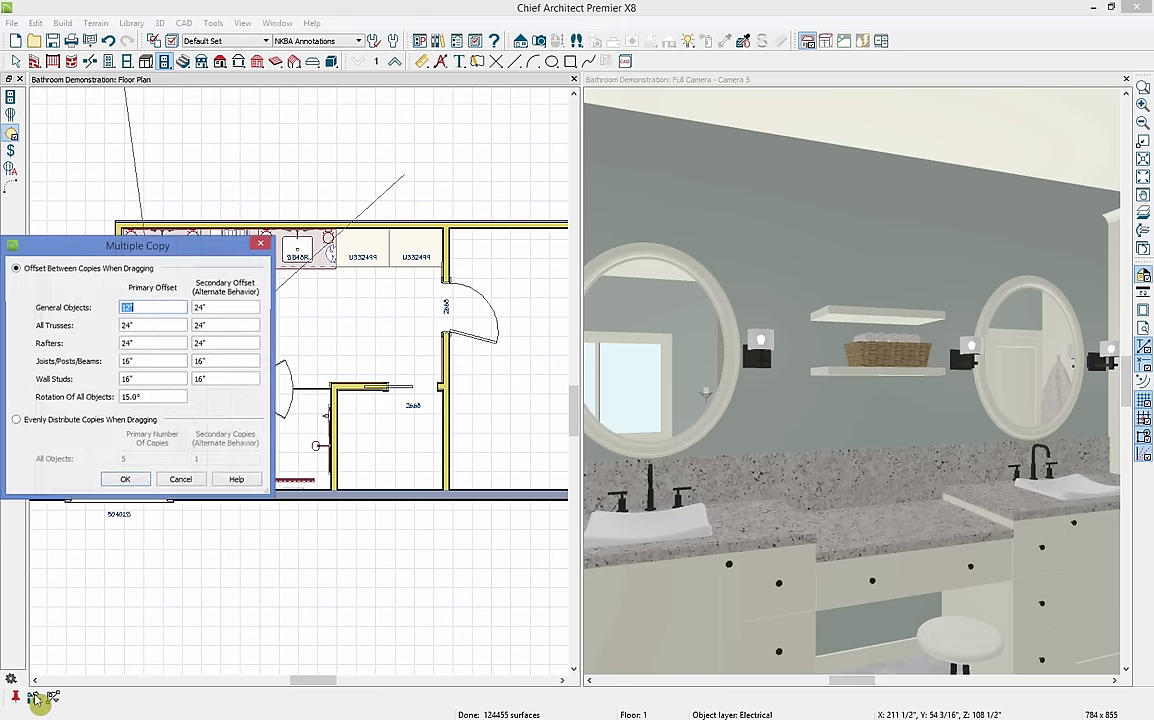
pyautogui.doubleClick(167, 311)
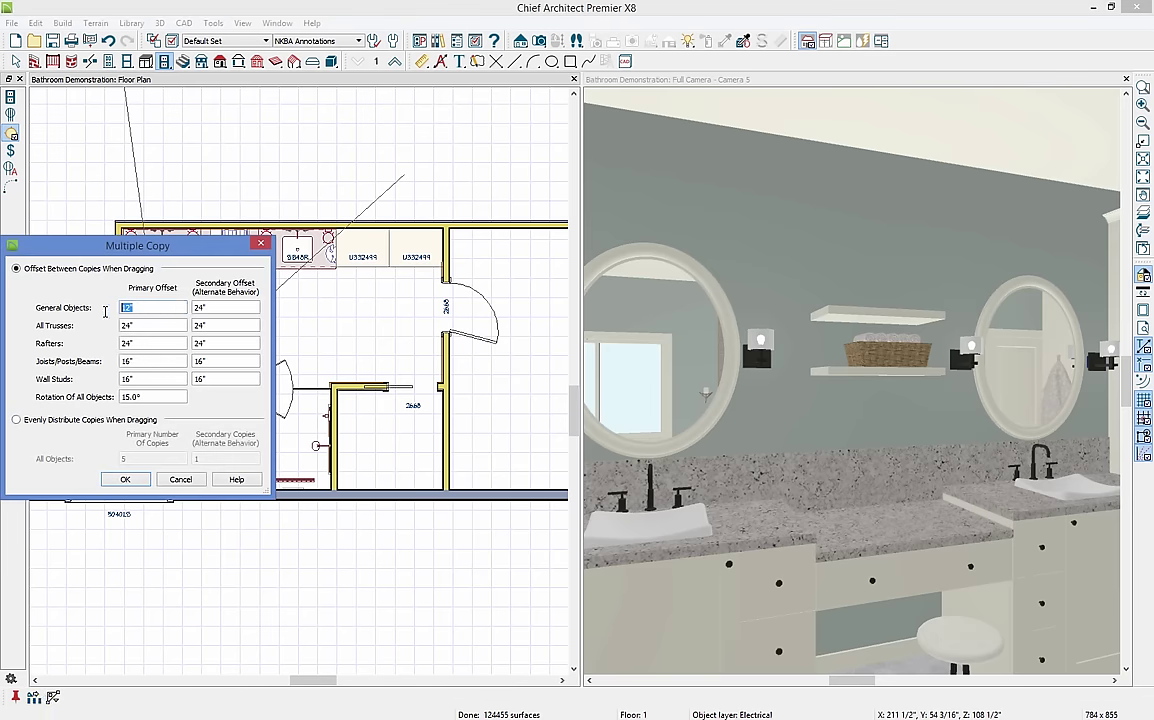
pyautogui.press('Tab')
pyautogui.click(125, 479)
pyautogui.click(86, 311)
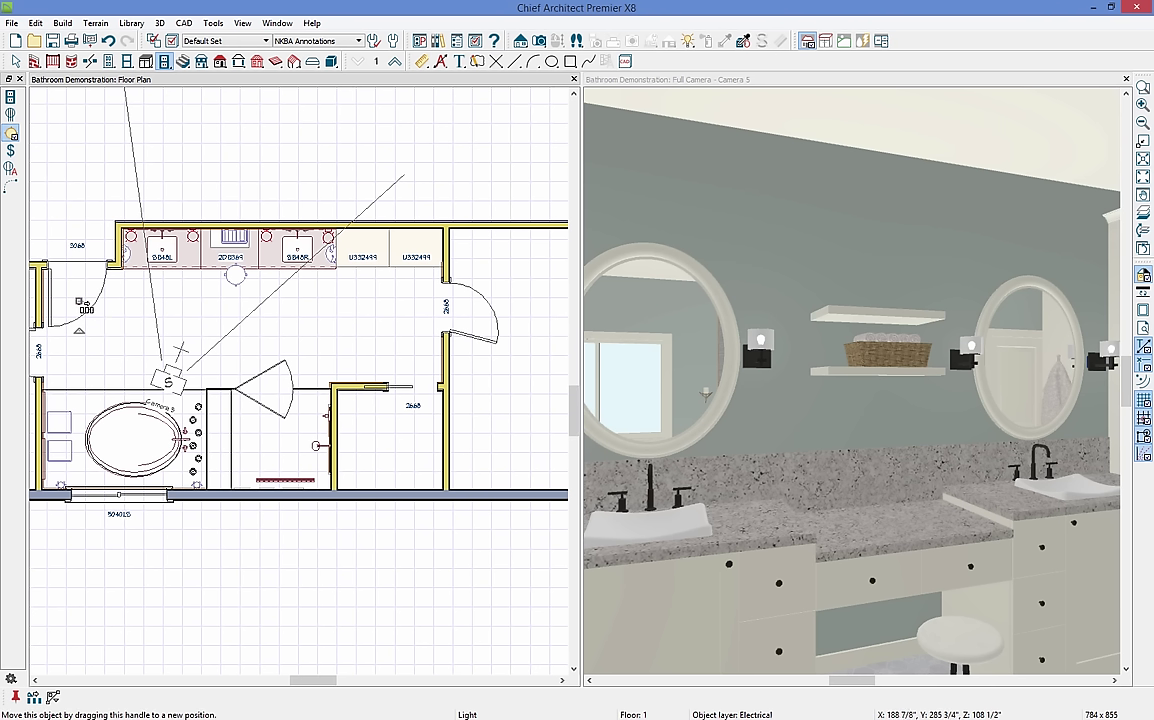
pyautogui.moveTo(78, 277); pyautogui.dragTo(411, 300)
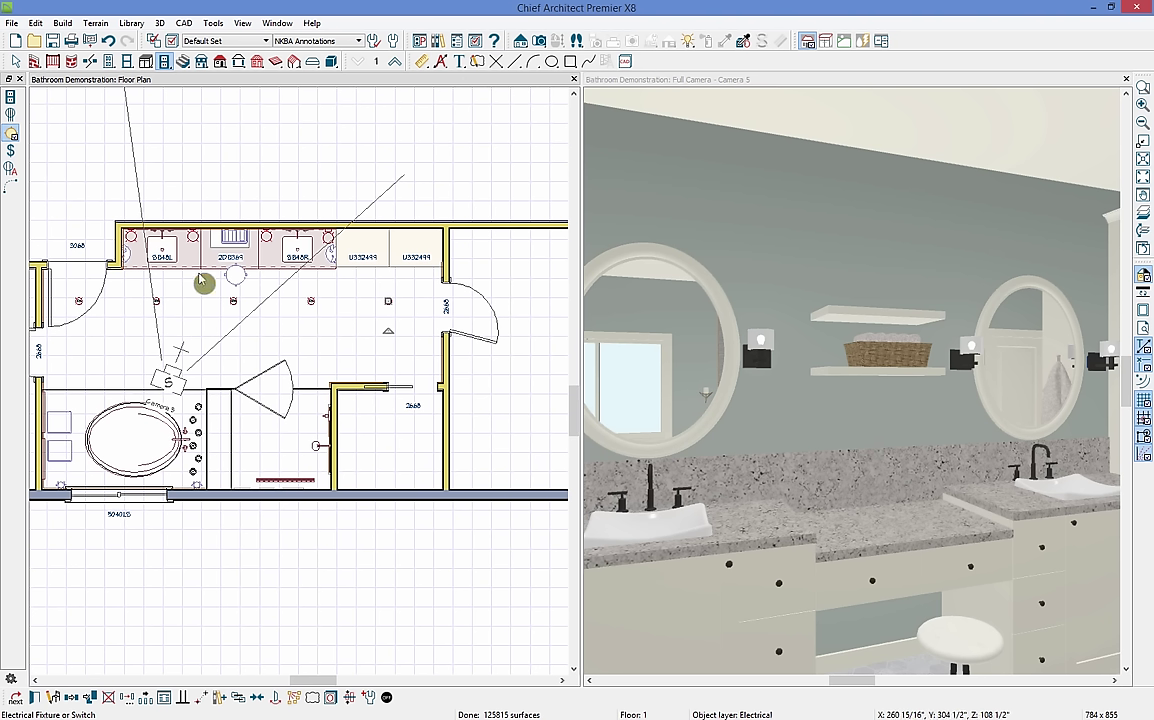
# - Place a light switch on the short wall between the entry door and the SB48L sink cabinet and check it in the camera view
pyautogui.click(162, 60)
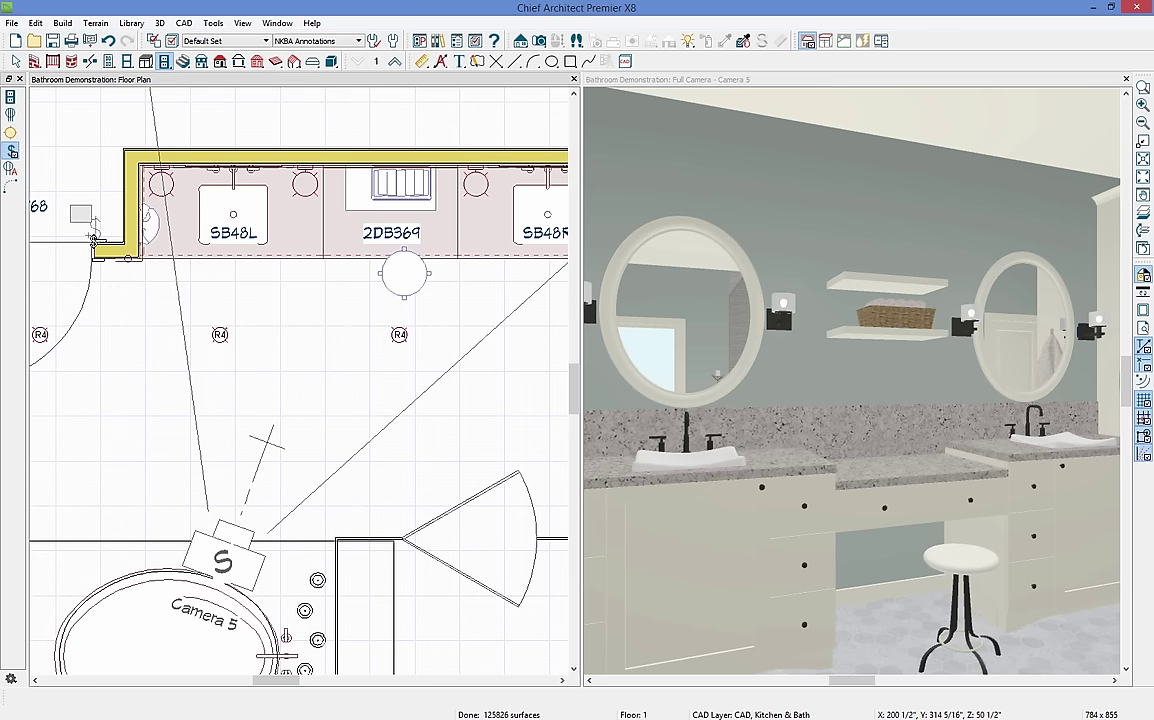
pyautogui.click(115, 270)
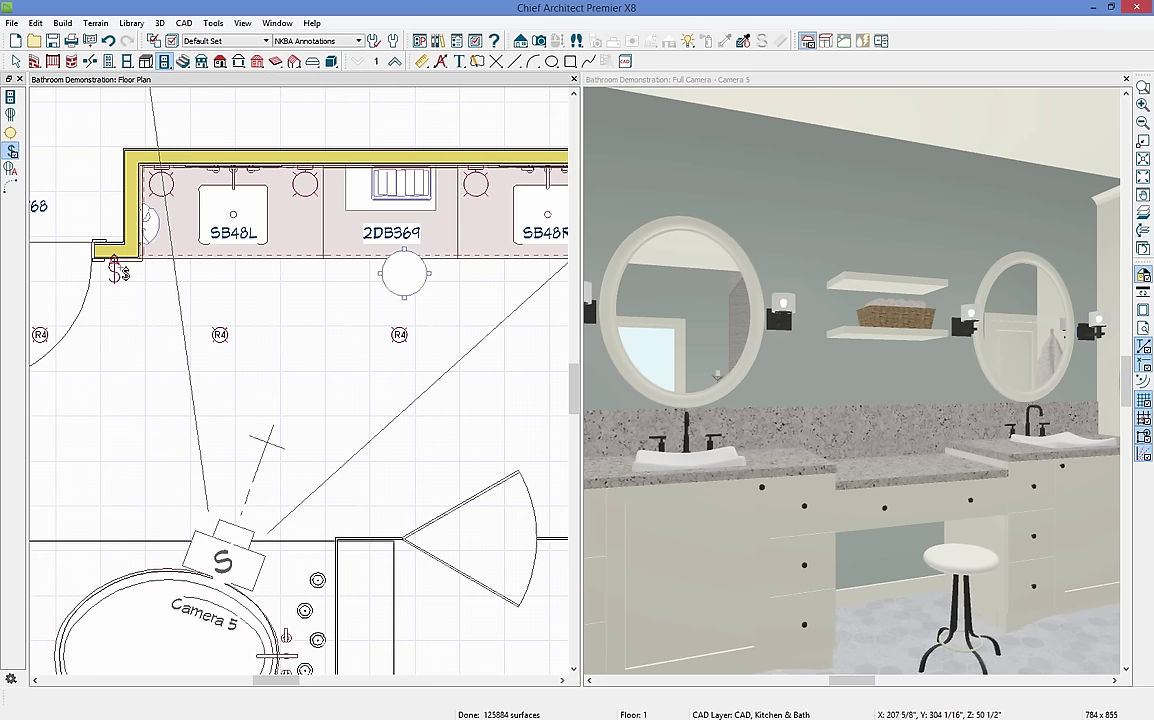
pyautogui.click(722, 126)
pyautogui.scroll(-3, 952, 322)
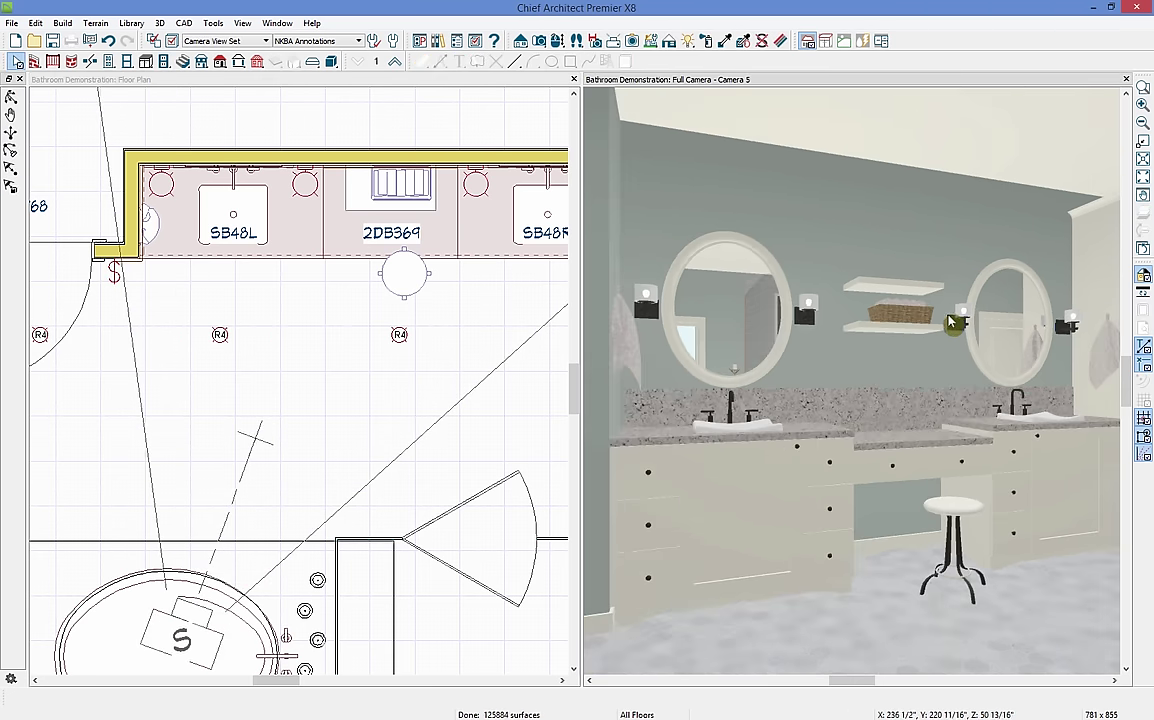
pyautogui.scroll(-1, 953, 320)
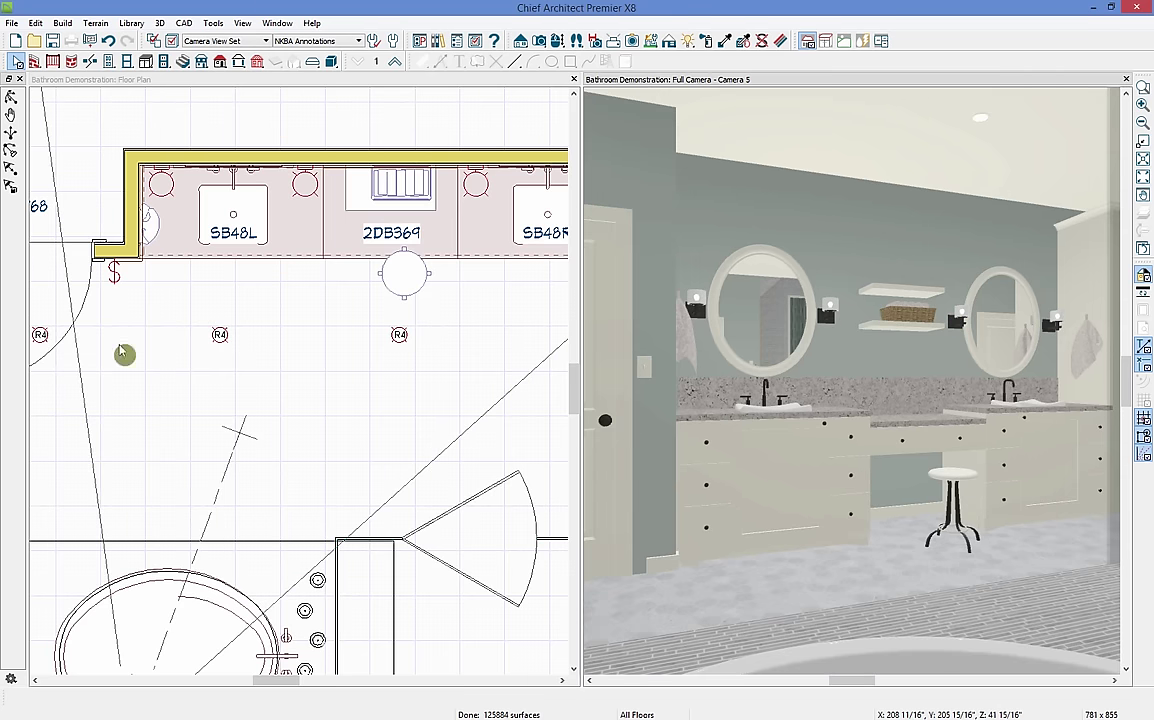
# - Wire the switch to the first ceiling light and on to the second one, reshaping the connection arcs
pyautogui.scroll(-3, 158, 352)
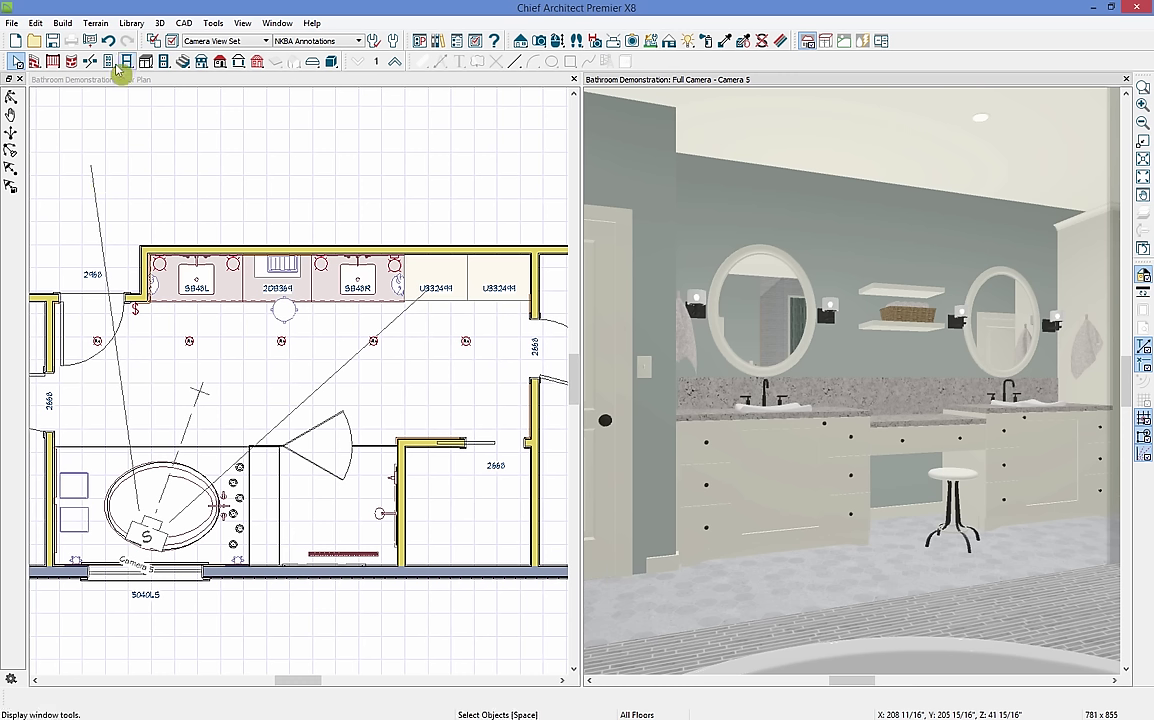
pyautogui.click(163, 61)
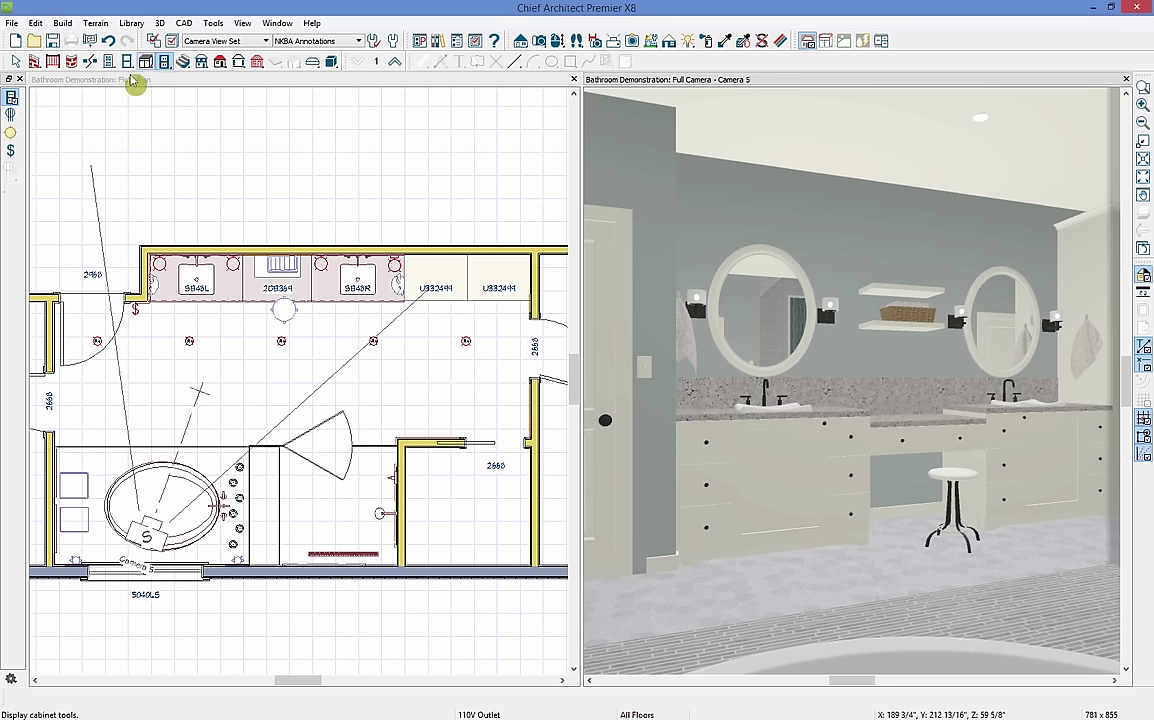
pyautogui.click(11, 150)
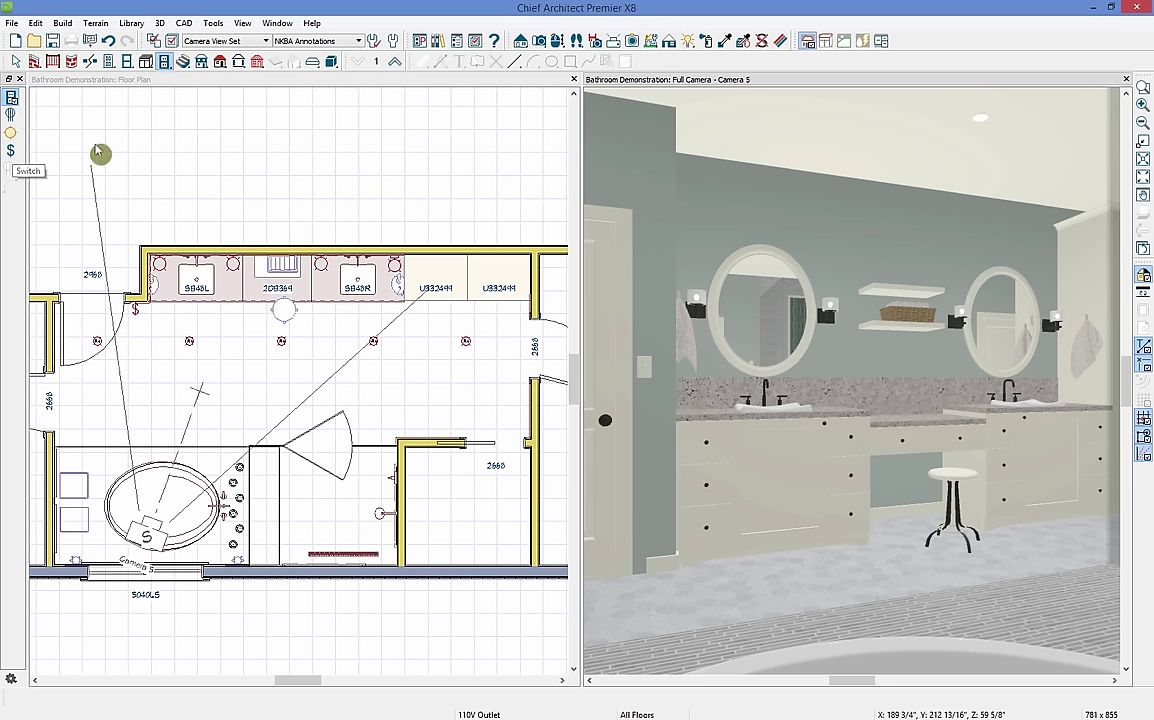
pyautogui.click(87, 90)
pyautogui.click(11, 187)
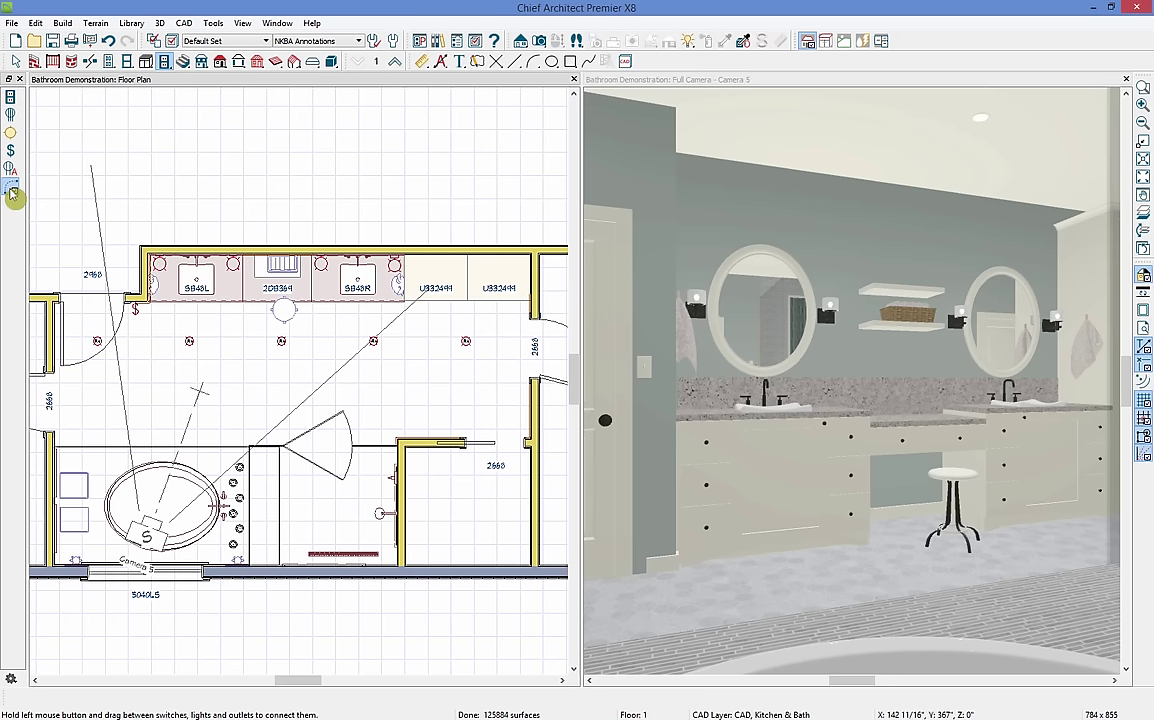
pyautogui.moveTo(134, 309)
pyautogui.mouseDown()
pyautogui.moveTo(106, 312)
pyautogui.moveTo(97, 341)
pyautogui.moveTo(105, 318)
pyautogui.moveTo(155, 312)
pyautogui.moveTo(175, 318)
pyautogui.moveTo(188, 346)
pyautogui.moveTo(150, 312)
pyautogui.moveTo(175, 300)
pyautogui.moveTo(166, 288)
pyautogui.moveTo(189, 341)
pyautogui.mouseUp()
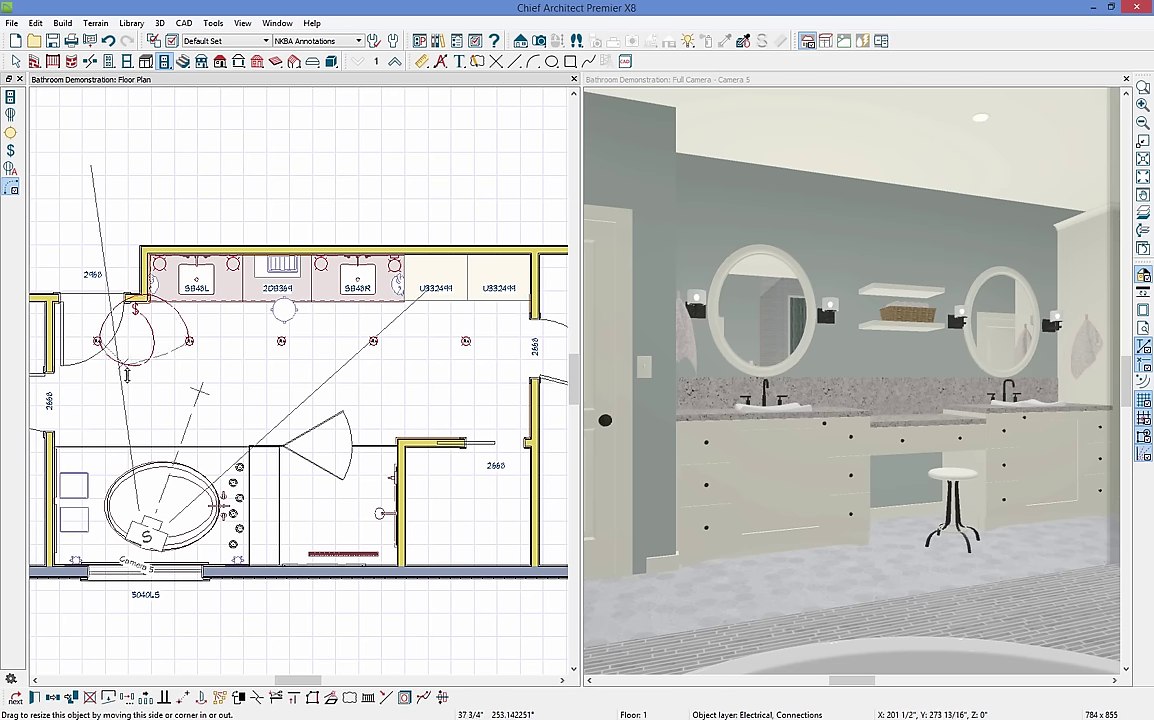
pyautogui.moveTo(136, 369); pyautogui.dragTo(142, 340)
pyautogui.click(198, 320)
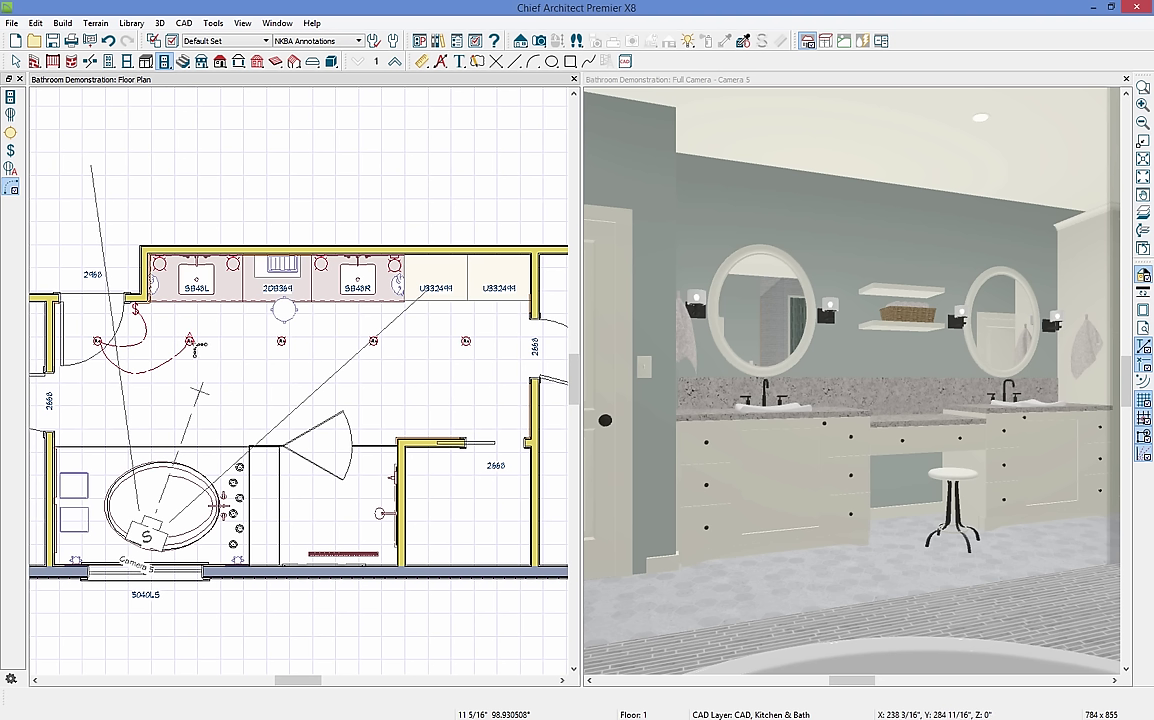
# - Continue the wiring from the second ceiling light through the remaining three and flatten the last connection arc
pyautogui.moveTo(258, 349); pyautogui.dragTo(466, 316)
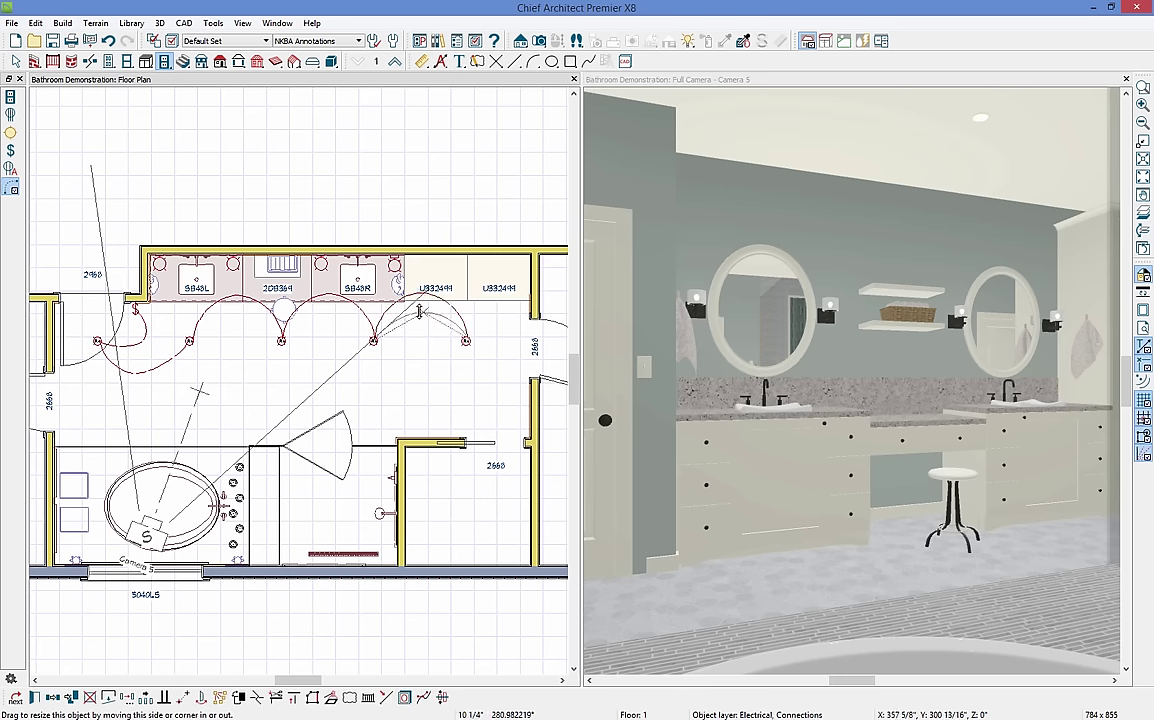
pyautogui.click(318, 280)
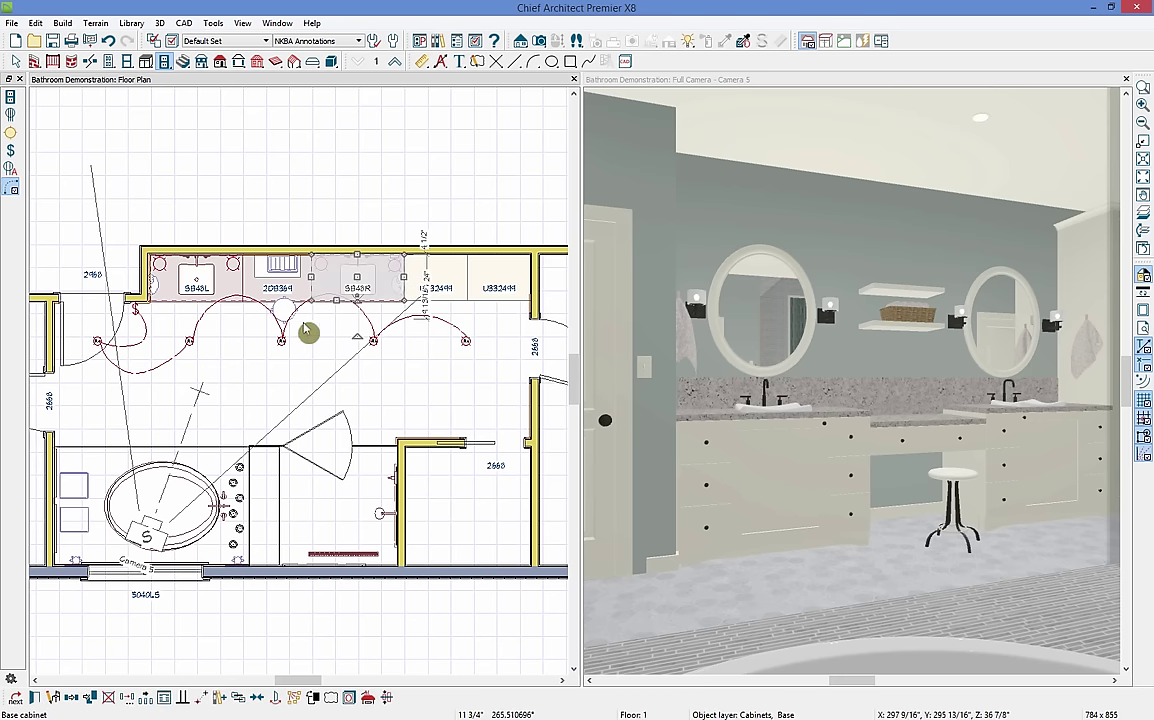
pyautogui.click(298, 316)
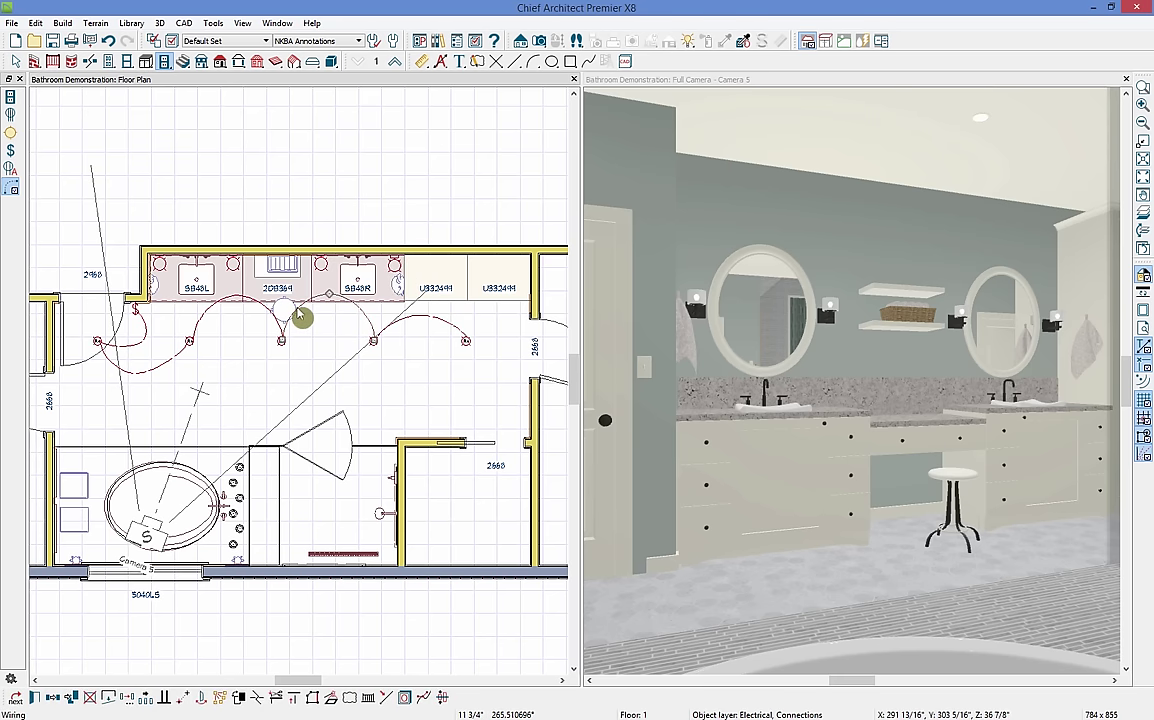
# - Maximize the camera view and set the Interior Ambient lighting to 61% in the 3D view defaults
pyautogui.doubleClick(886, 82)
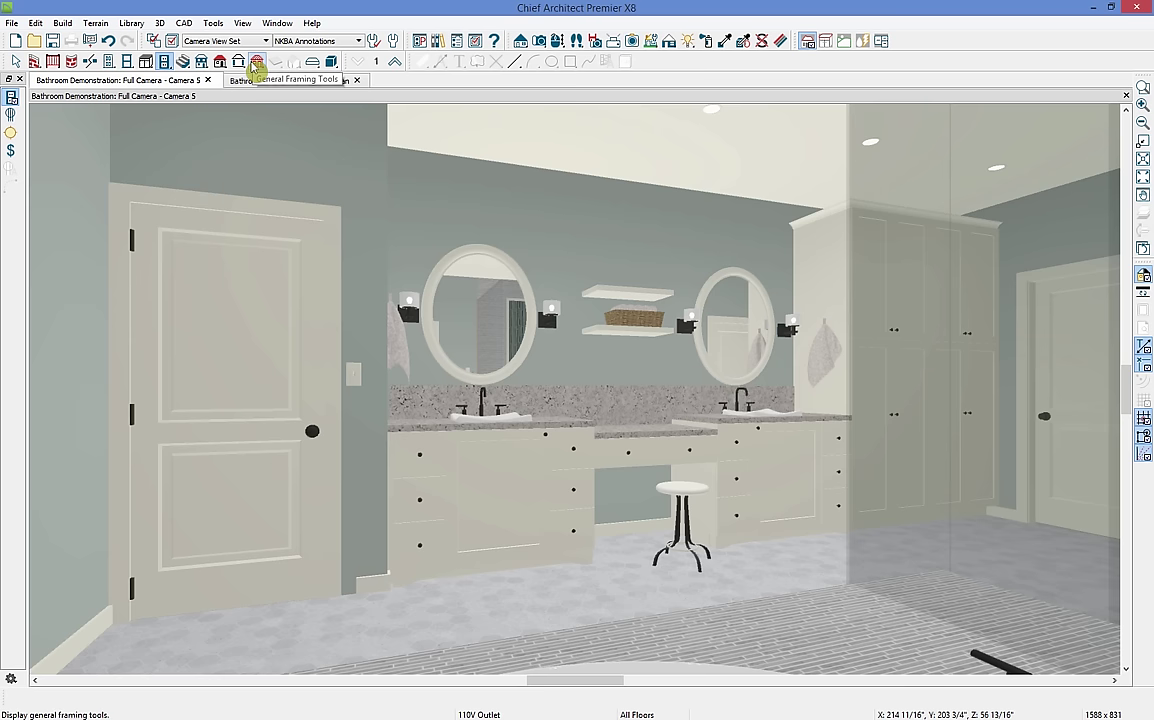
pyautogui.click(160, 23)
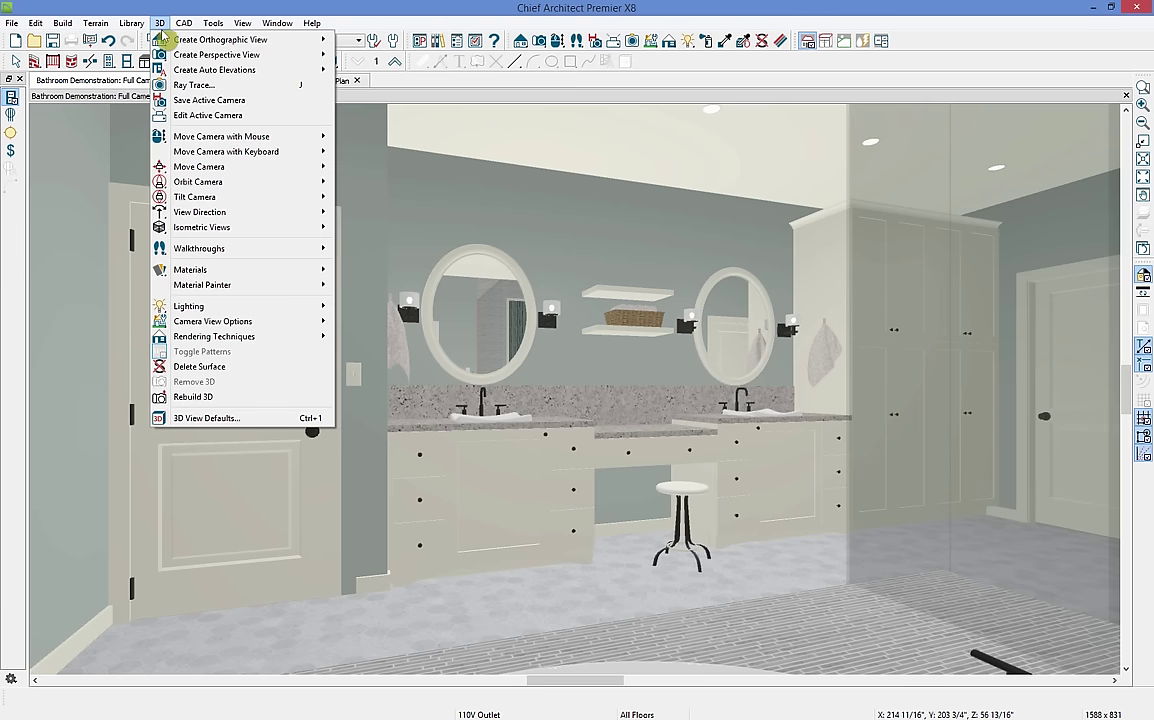
pyautogui.click(196, 421)
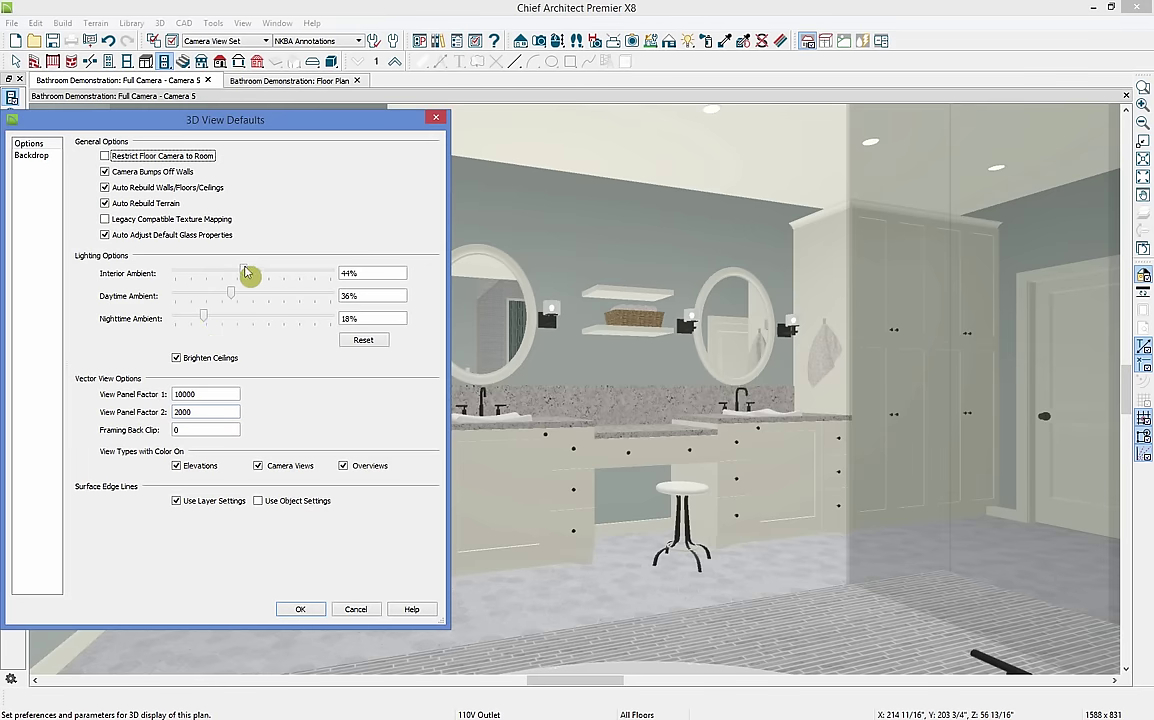
pyautogui.moveTo(245, 272); pyautogui.dragTo(272, 273)
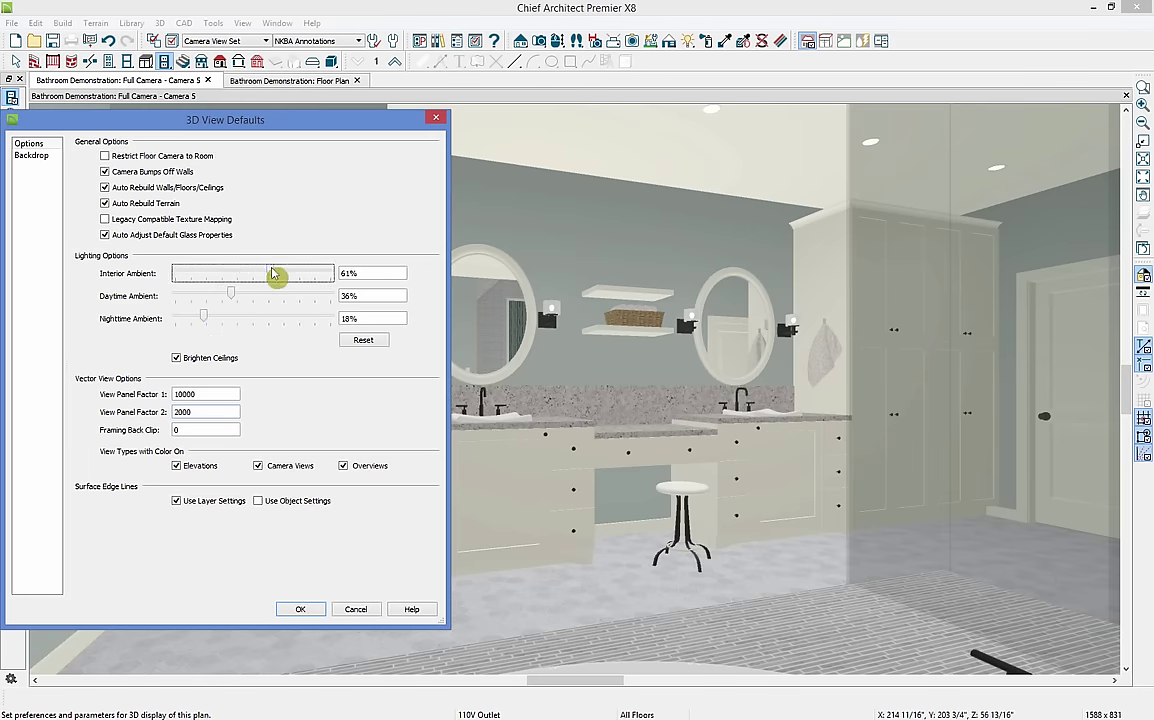
pyautogui.click(305, 610)
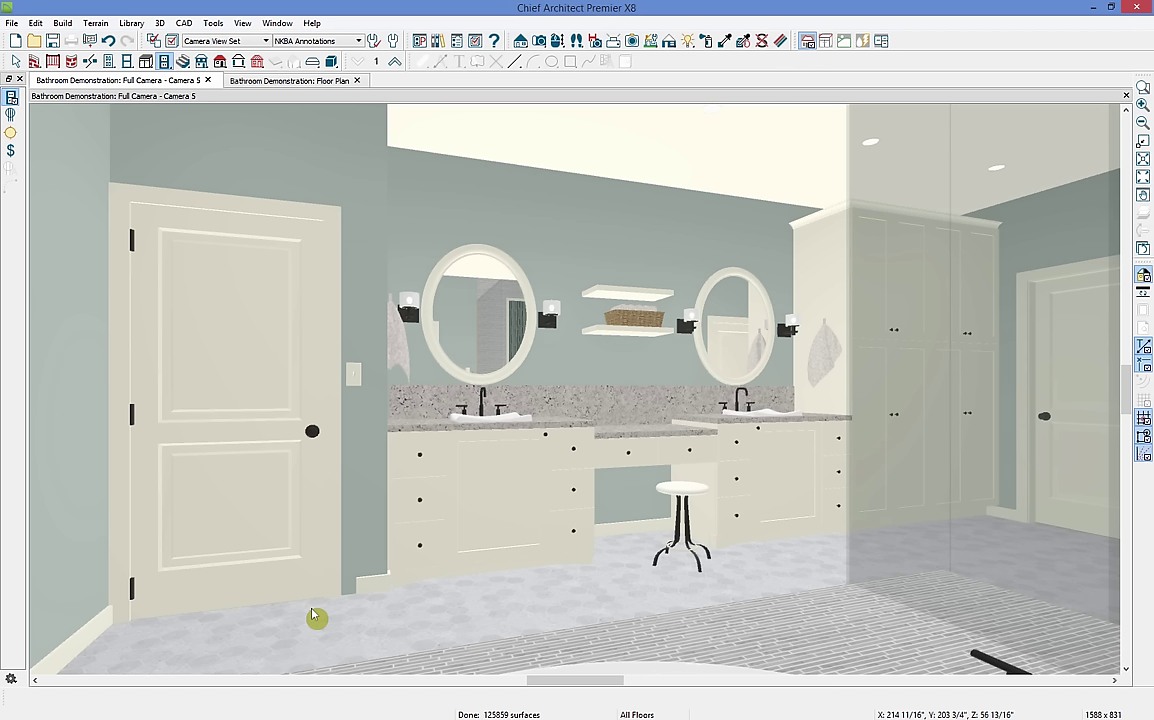
pyautogui.click(311, 614)
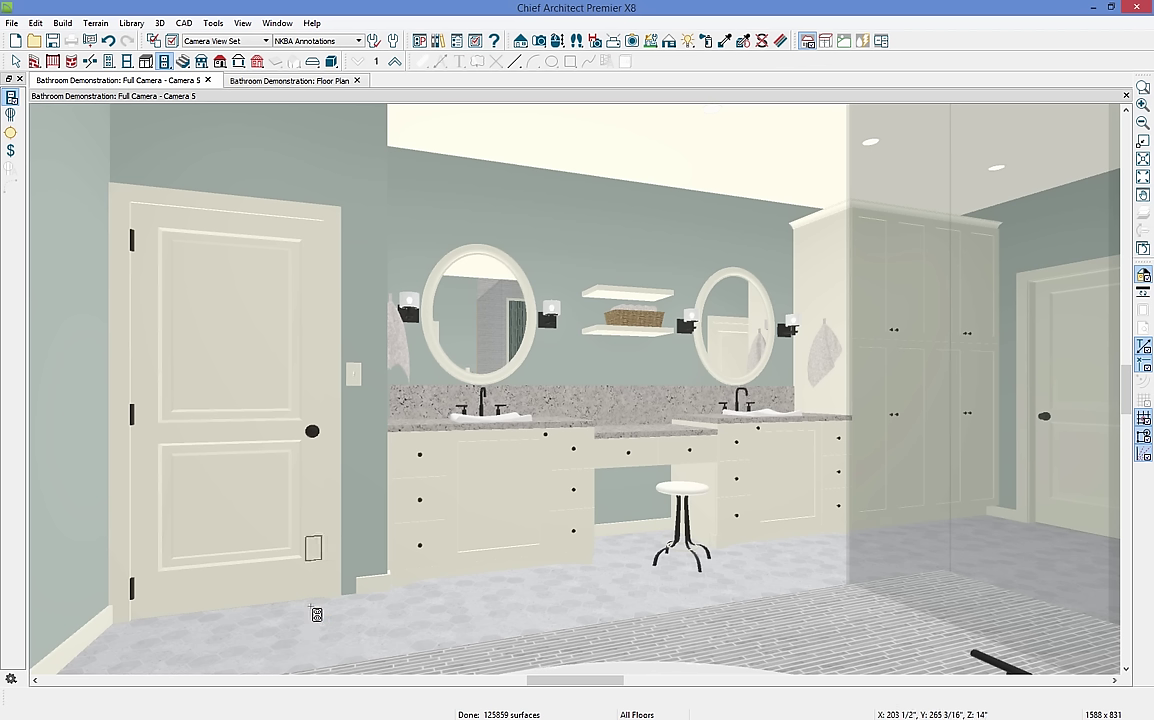
pyautogui.hotkey('ctrl', 'z')
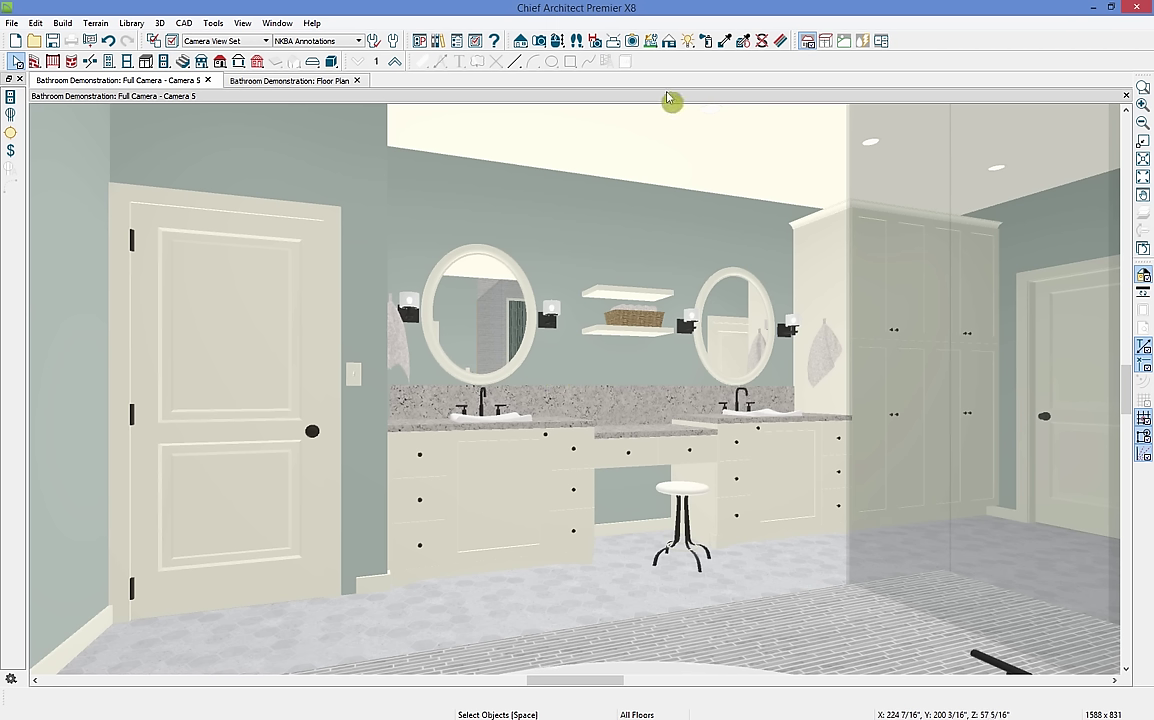
# - Render the camera view successively in the Vector, Glass House, Duotone, Technical Illustration, Painting and Watercolor techniques
pyautogui.click(669, 41)
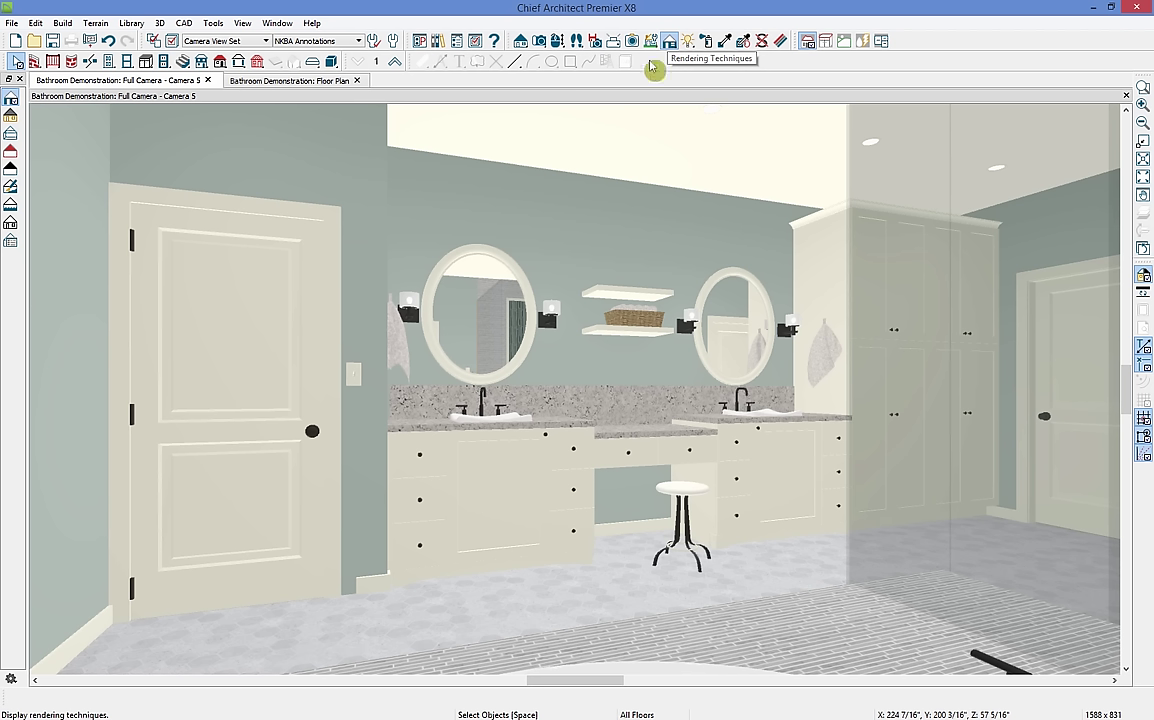
pyautogui.click(10, 119)
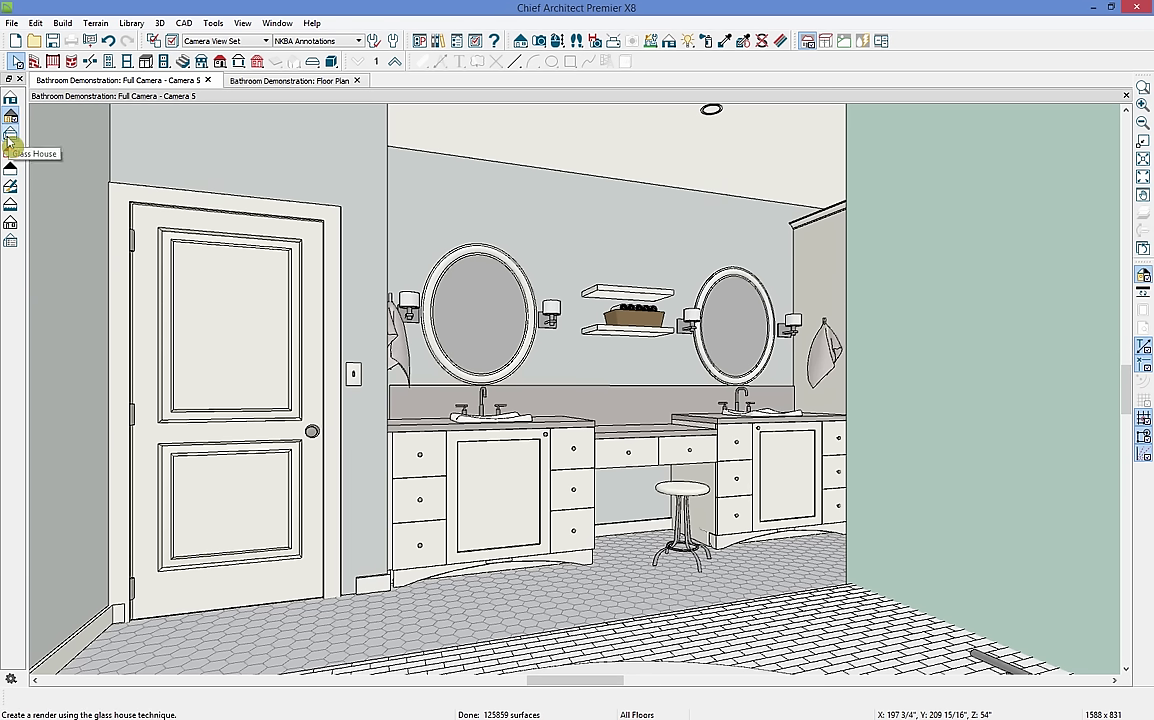
pyautogui.click(9, 140)
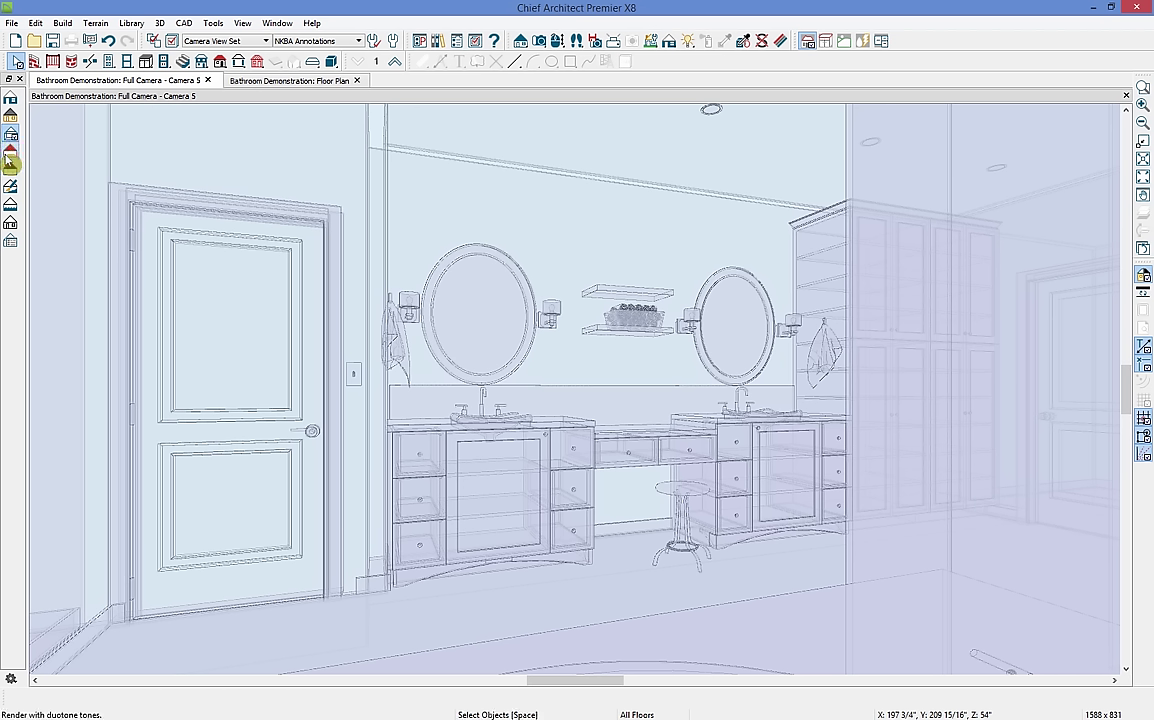
pyautogui.click(9, 154)
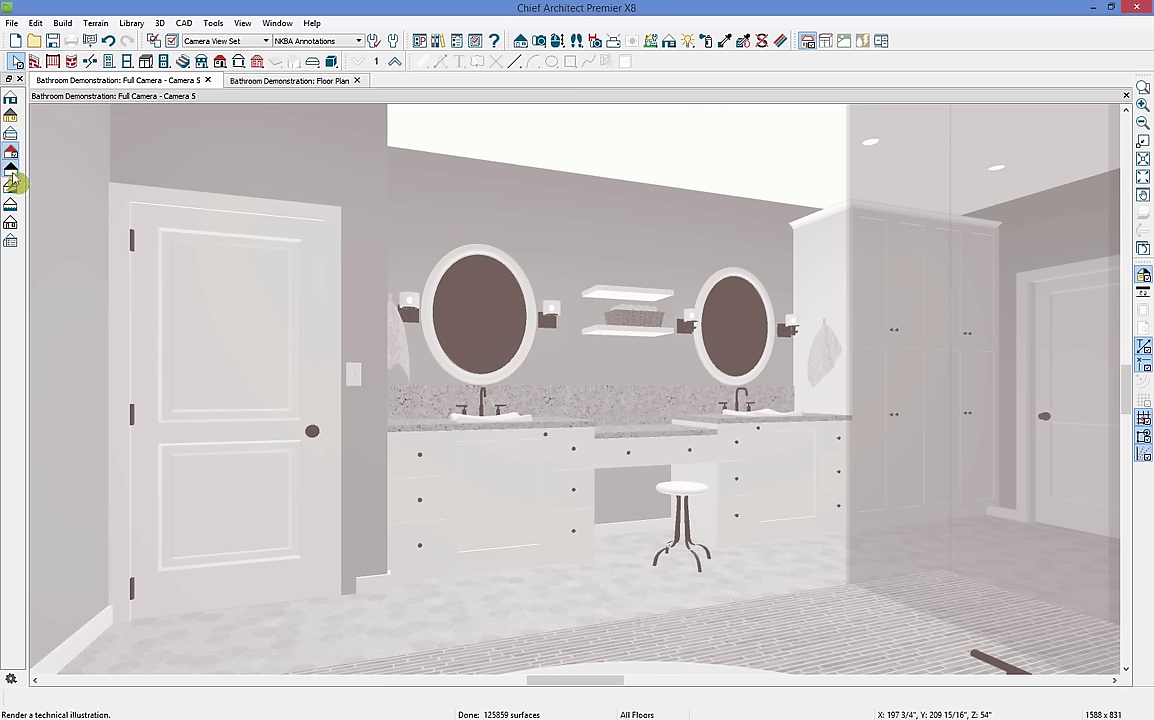
pyautogui.click(12, 176)
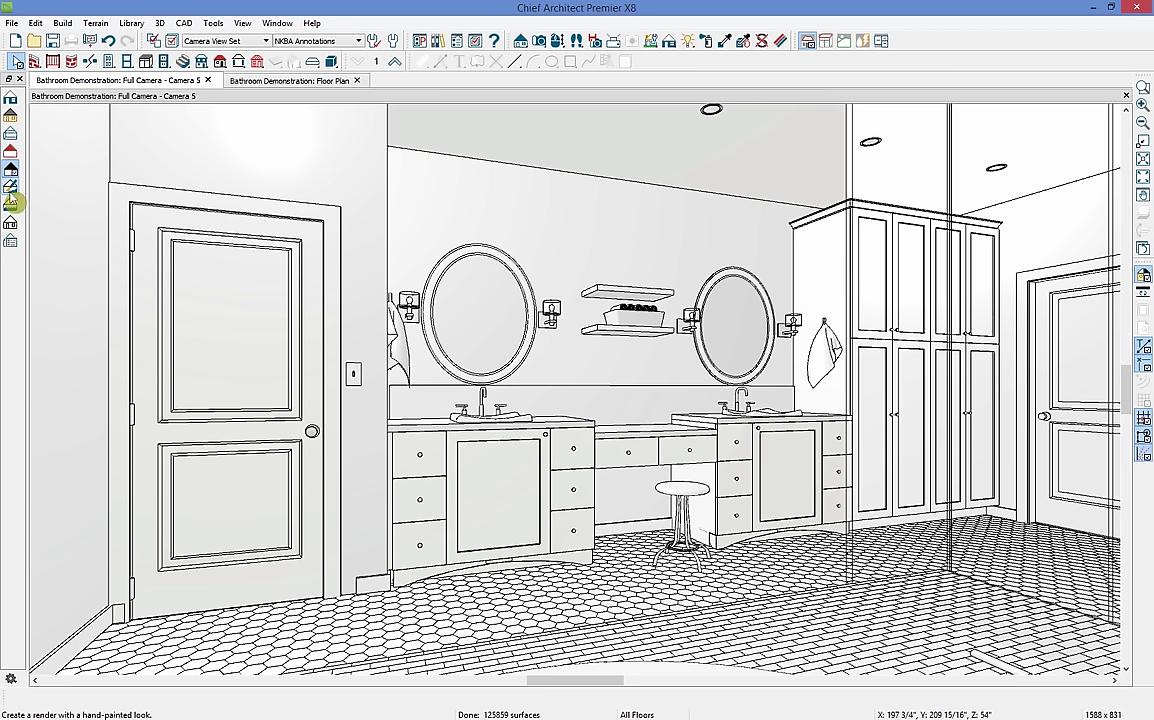
pyautogui.click(12, 190)
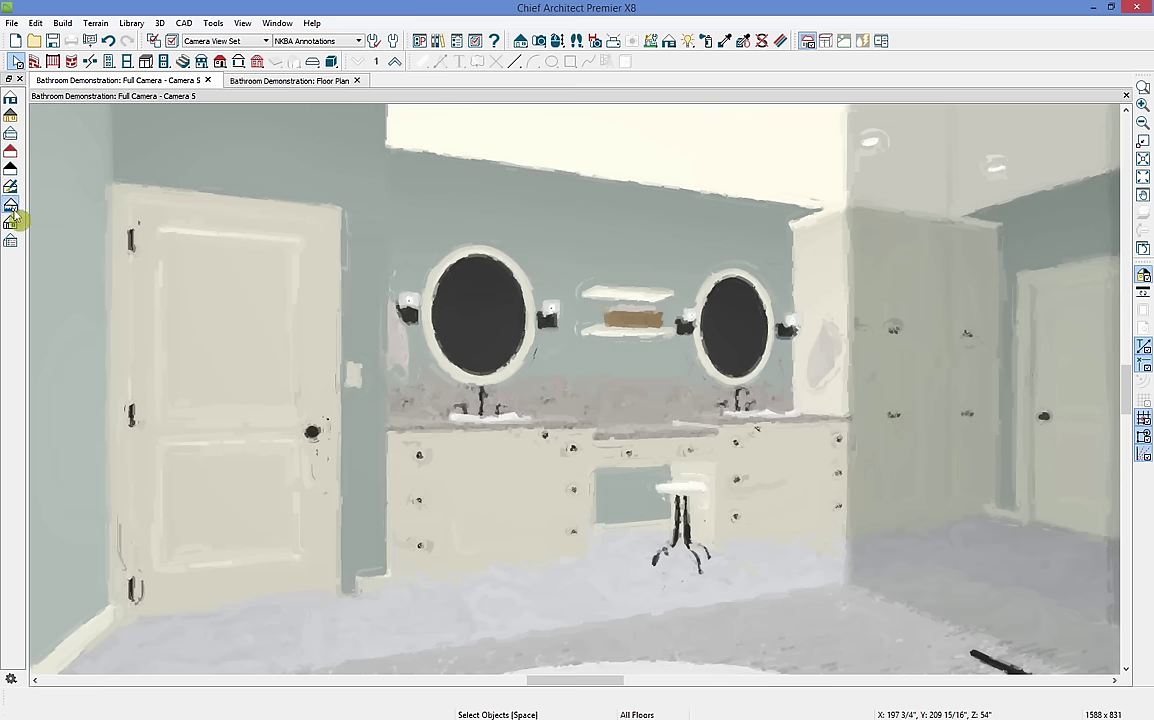
pyautogui.click(12, 214)
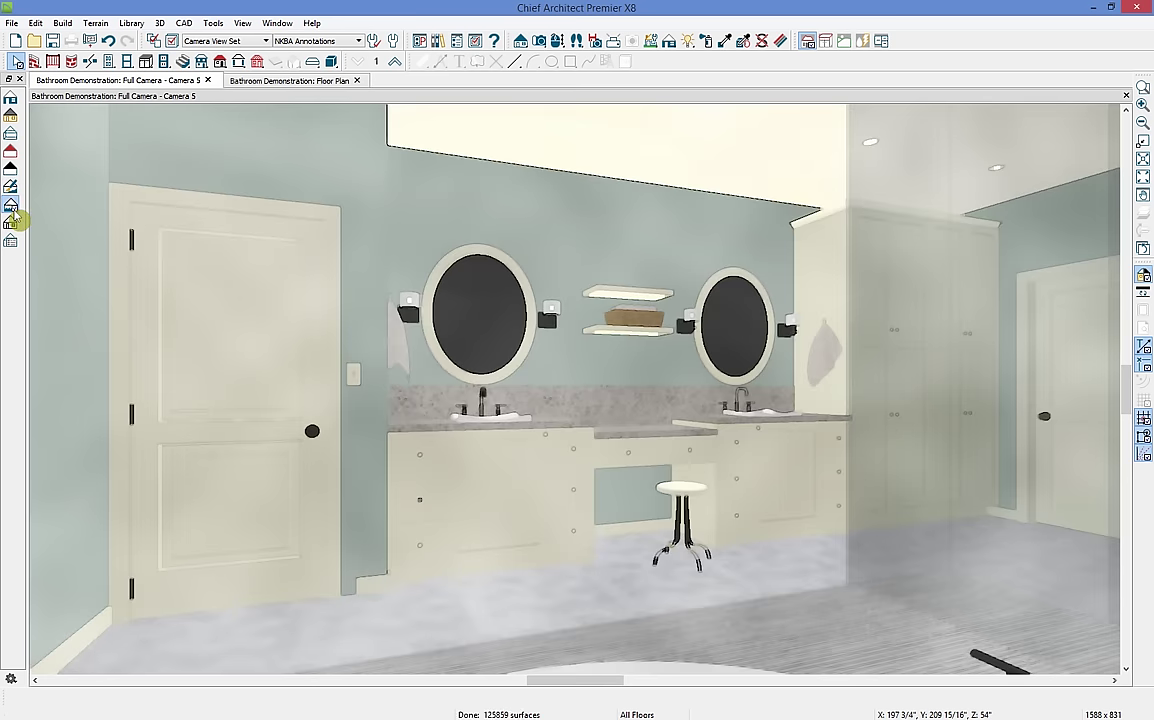
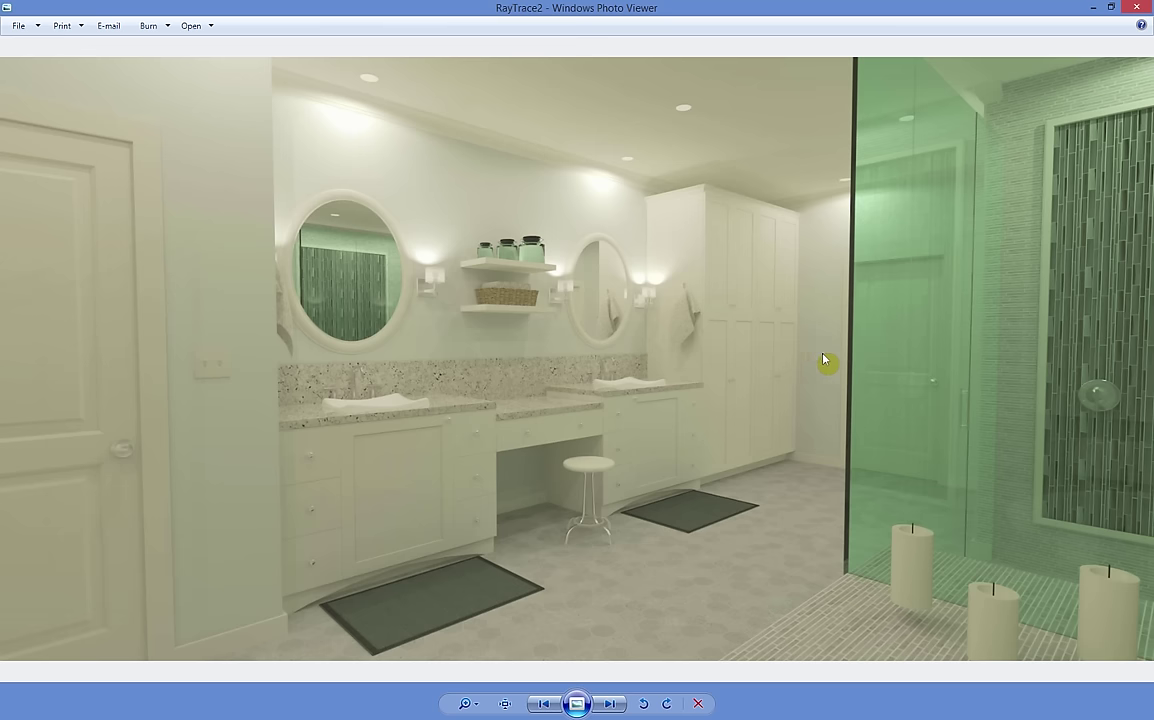
# - Close the RayTrace2 image and generate a materials list from the bathroom's floor plan
pyautogui.click(1137, 8)
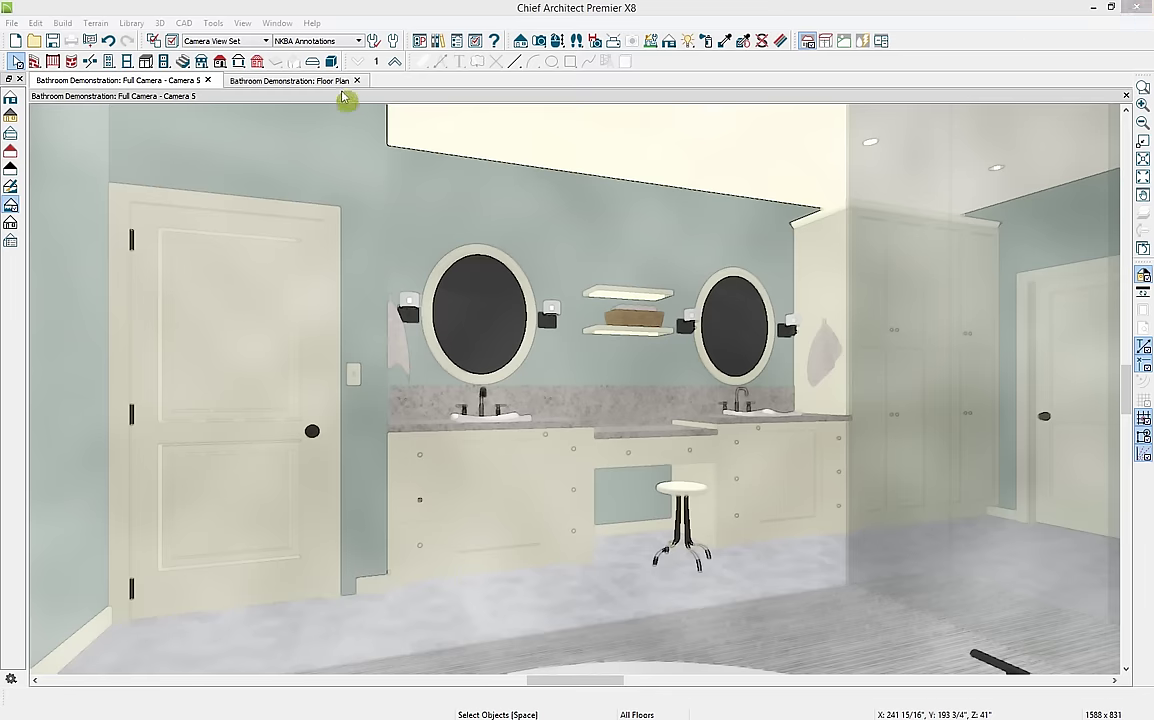
pyautogui.click(286, 80)
pyautogui.scroll(-2, 215, 215)
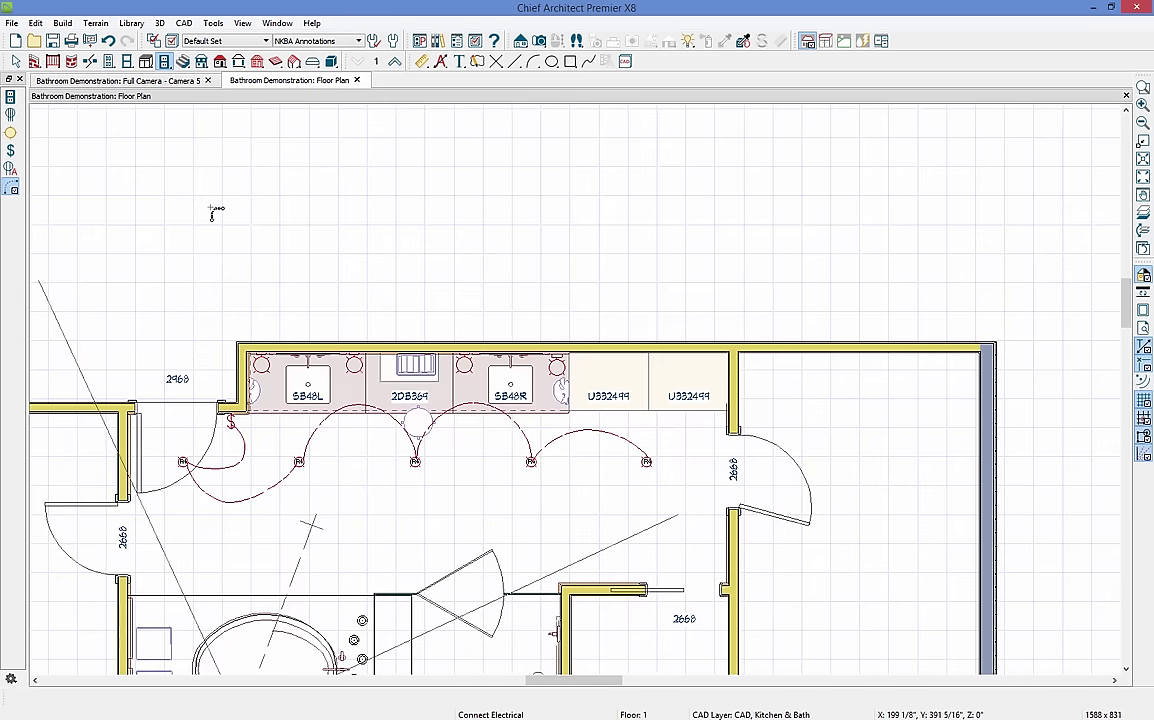
pyautogui.scroll(-3, 212, 213)
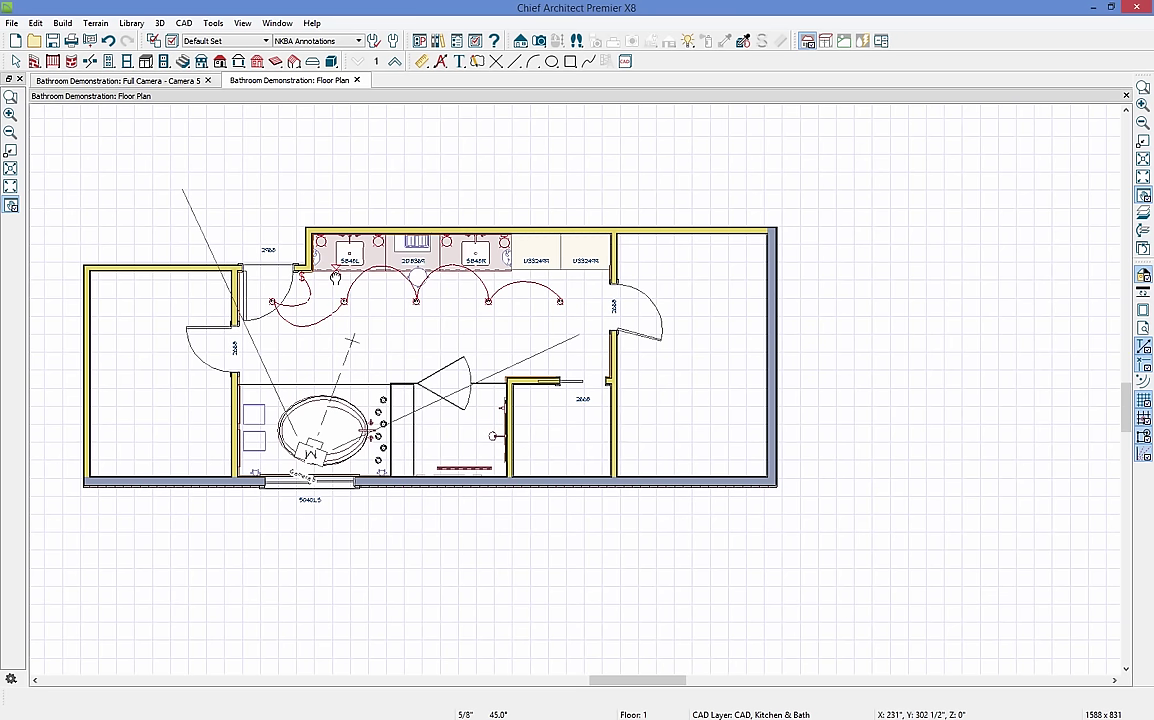
pyautogui.click(213, 26)
pyautogui.moveTo(256, 199)
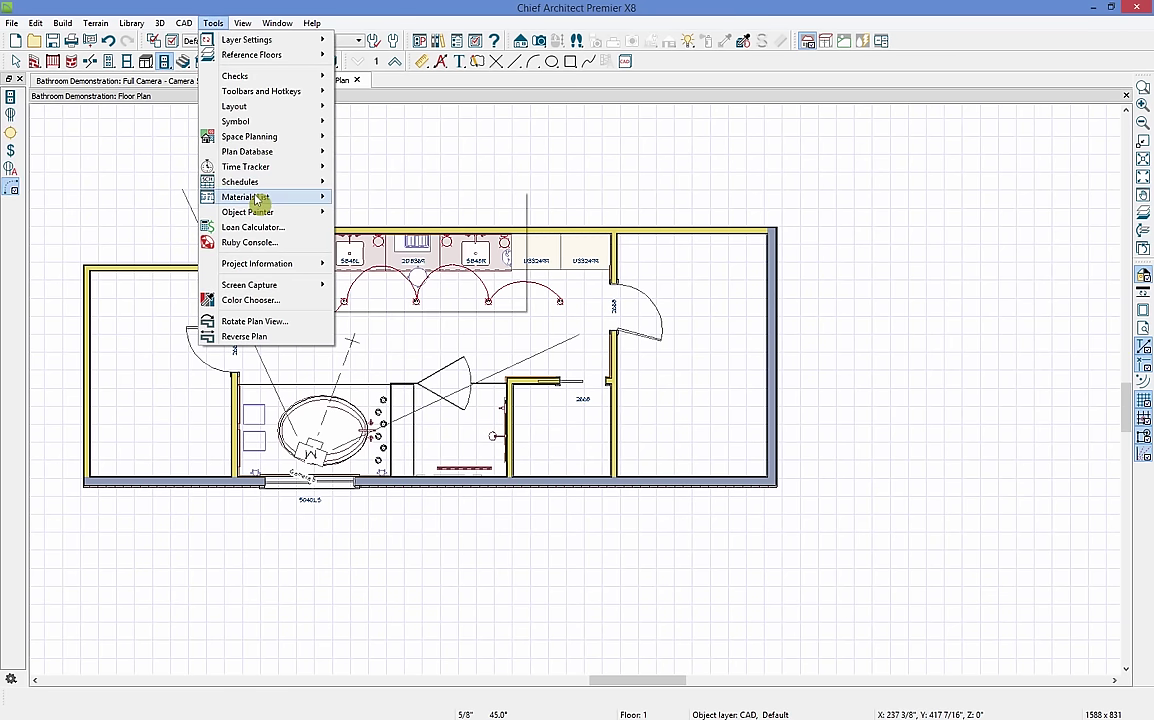
pyautogui.click(315, 197)
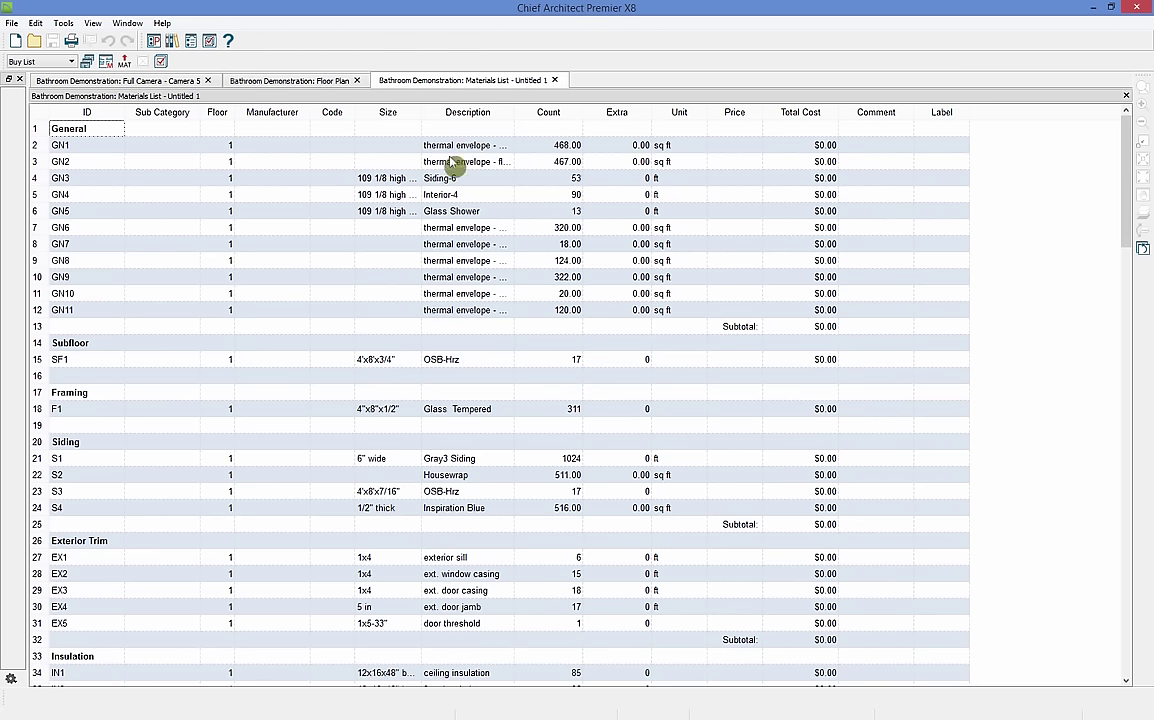
# - Examine the materials list from the General category down through flooring, wall board, windows and doors to the cabinets
pyautogui.scroll(-1, 320, 185)
pyautogui.scroll(-1, 320, 185)
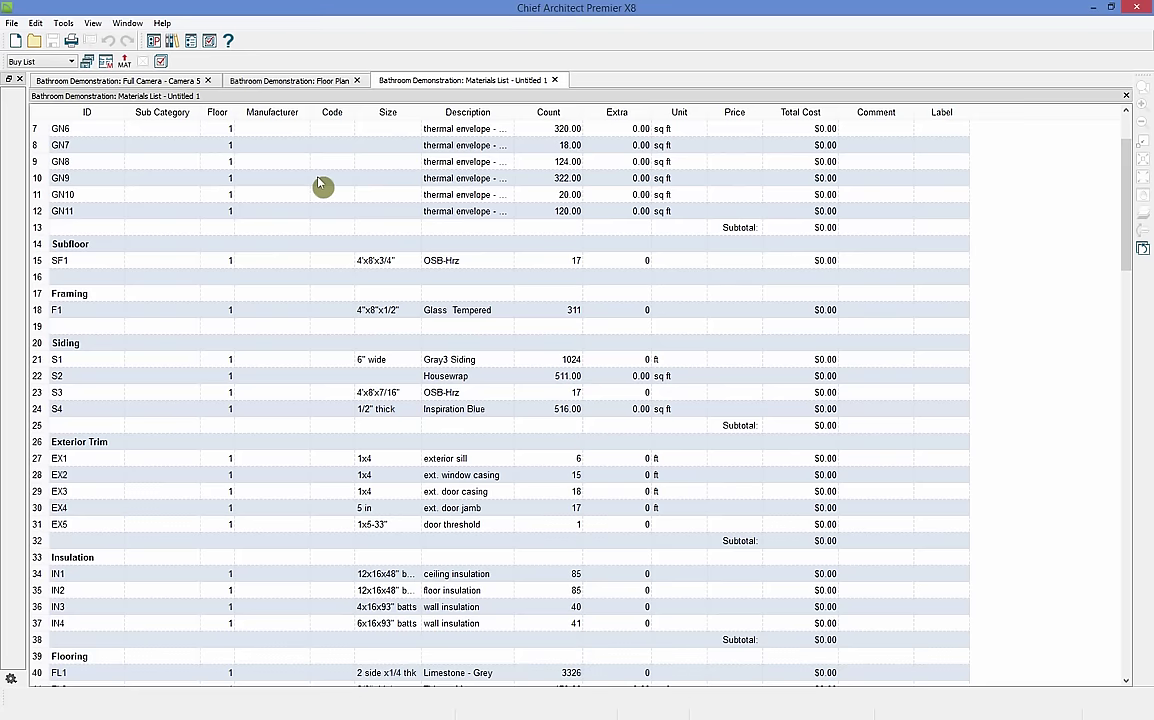
pyautogui.scroll(-3, 175, 385)
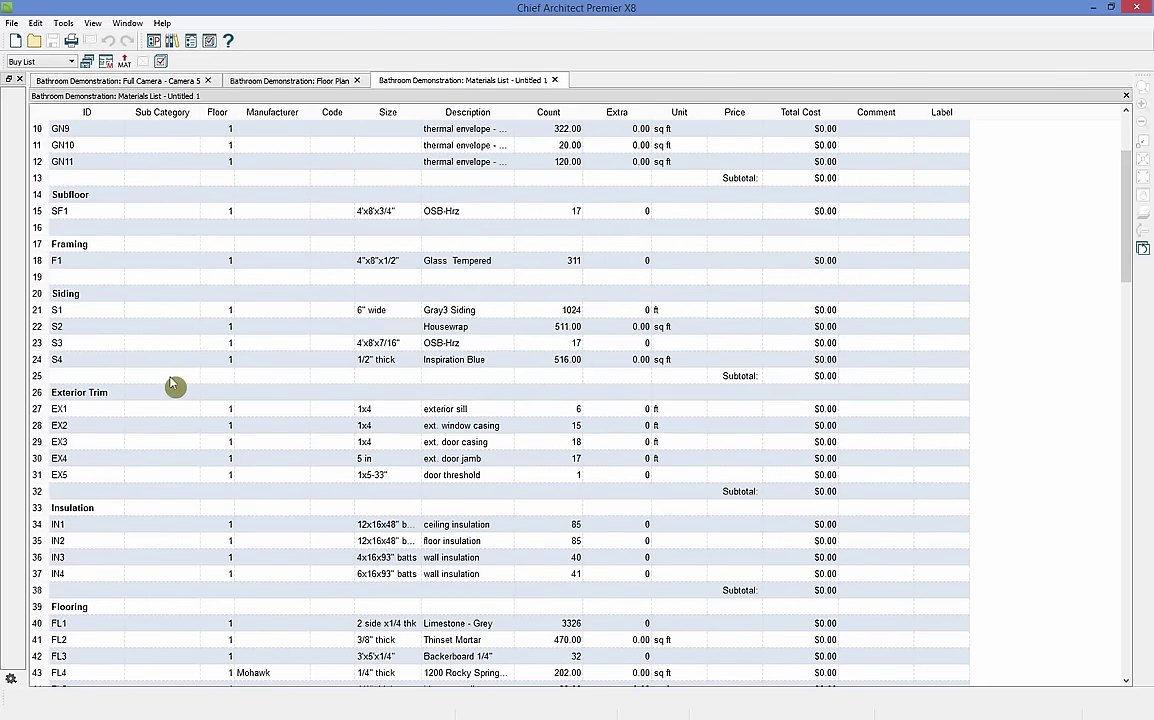
pyautogui.scroll(-1, 175, 385)
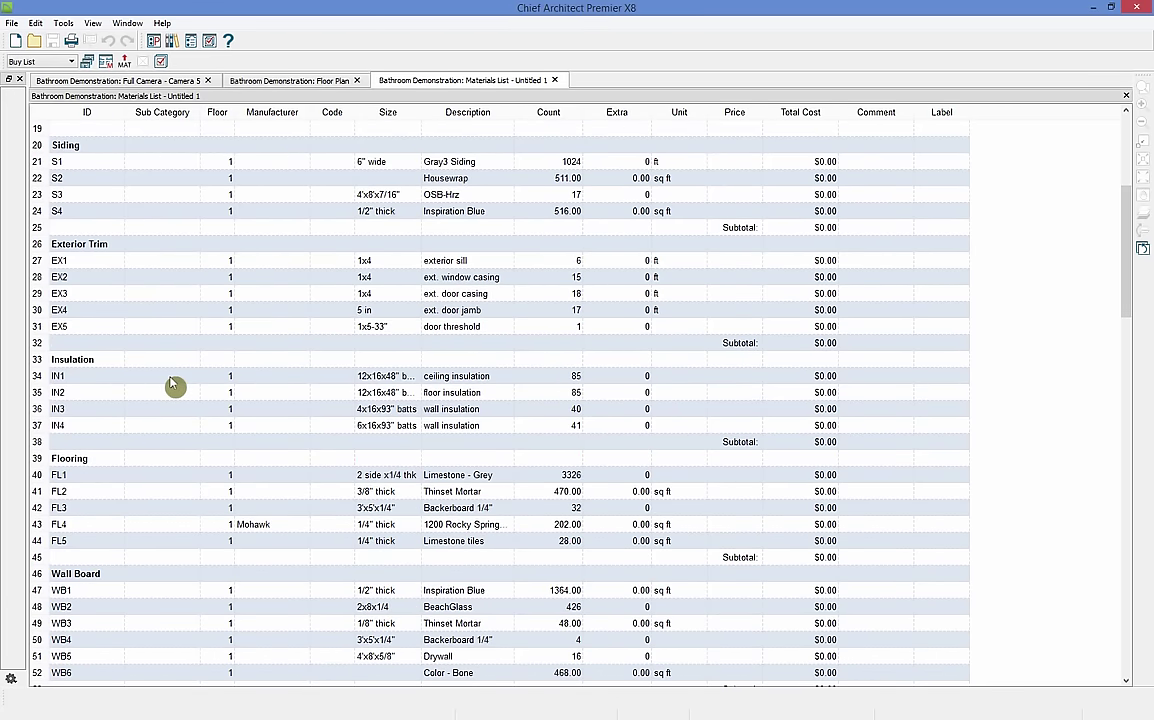
pyautogui.scroll(-5, 175, 385)
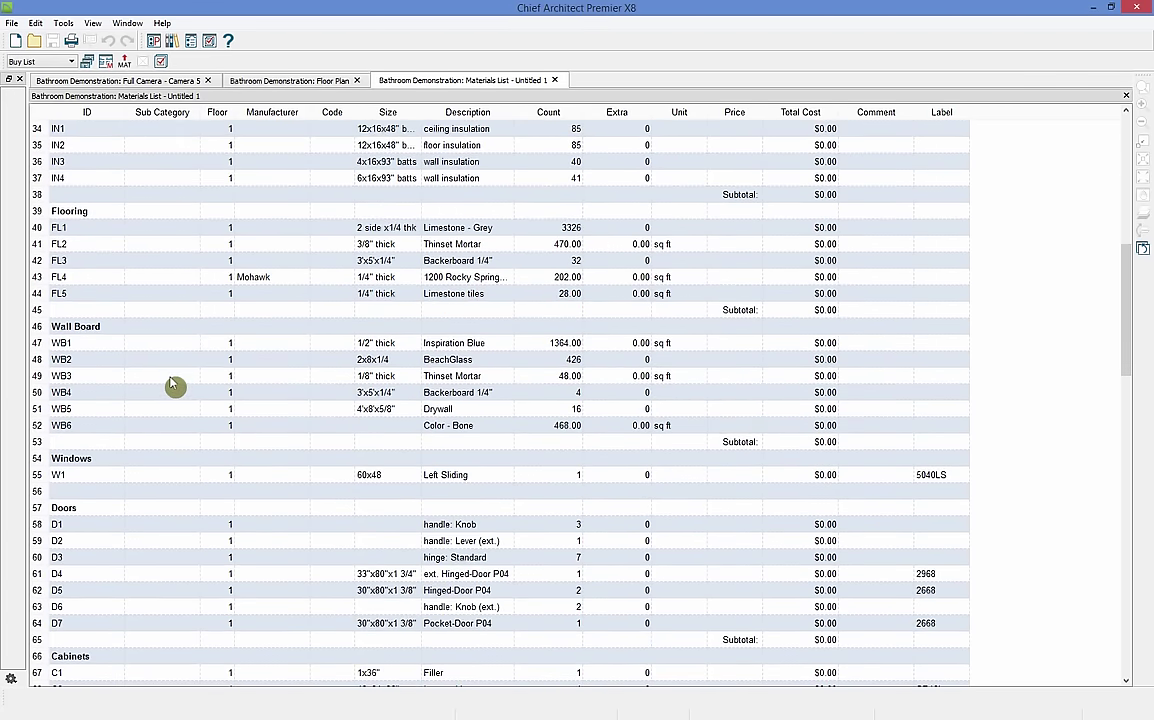
pyautogui.scroll(-5, 175, 385)
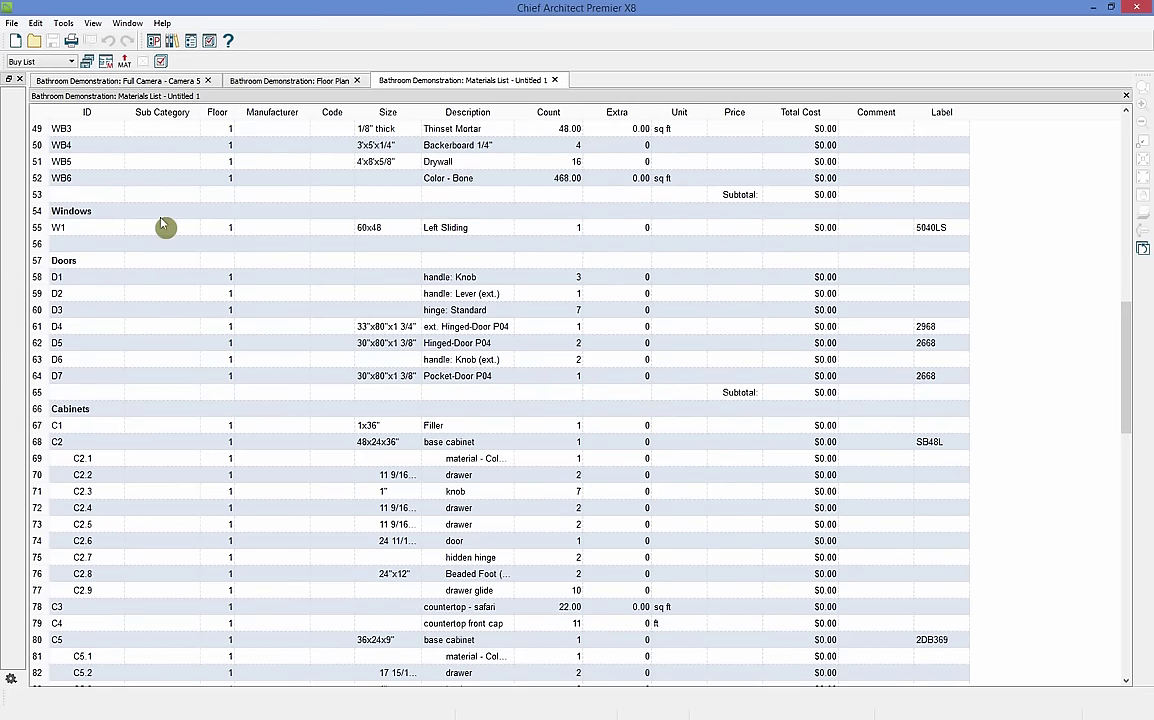
pyautogui.scroll(-3, 168, 318)
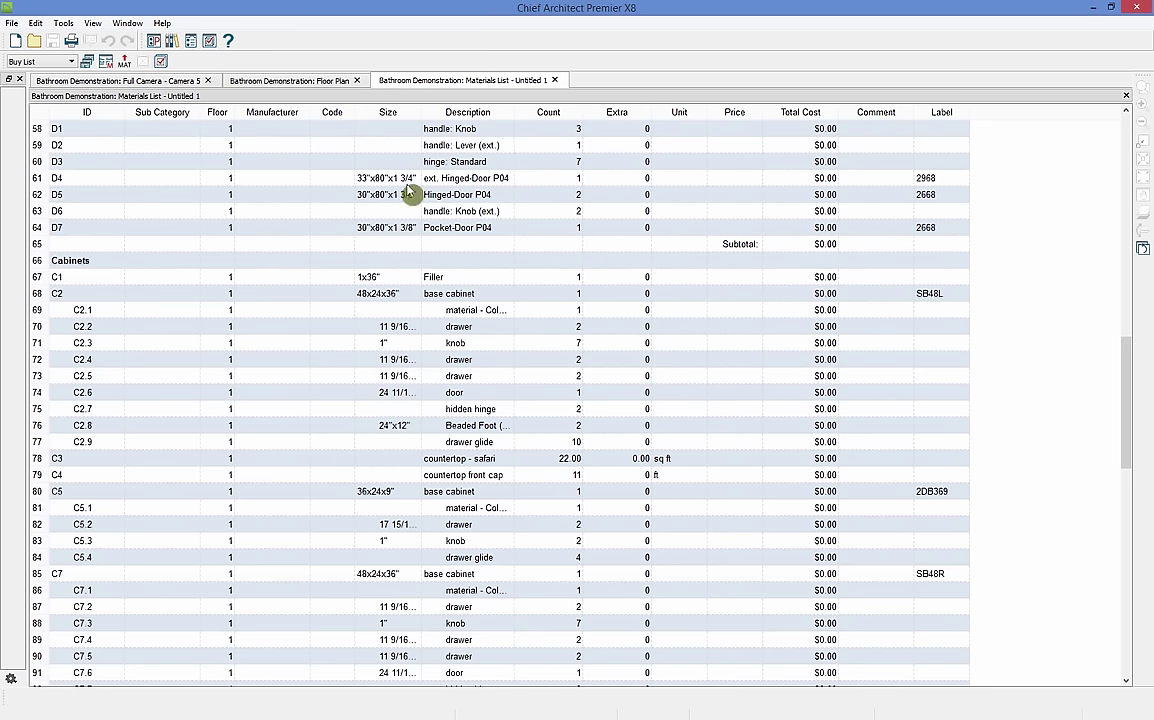
# - Review the categories and columns offered in the Materials List Display Options, then close the materials list without saving it
pyautogui.click(158, 62)
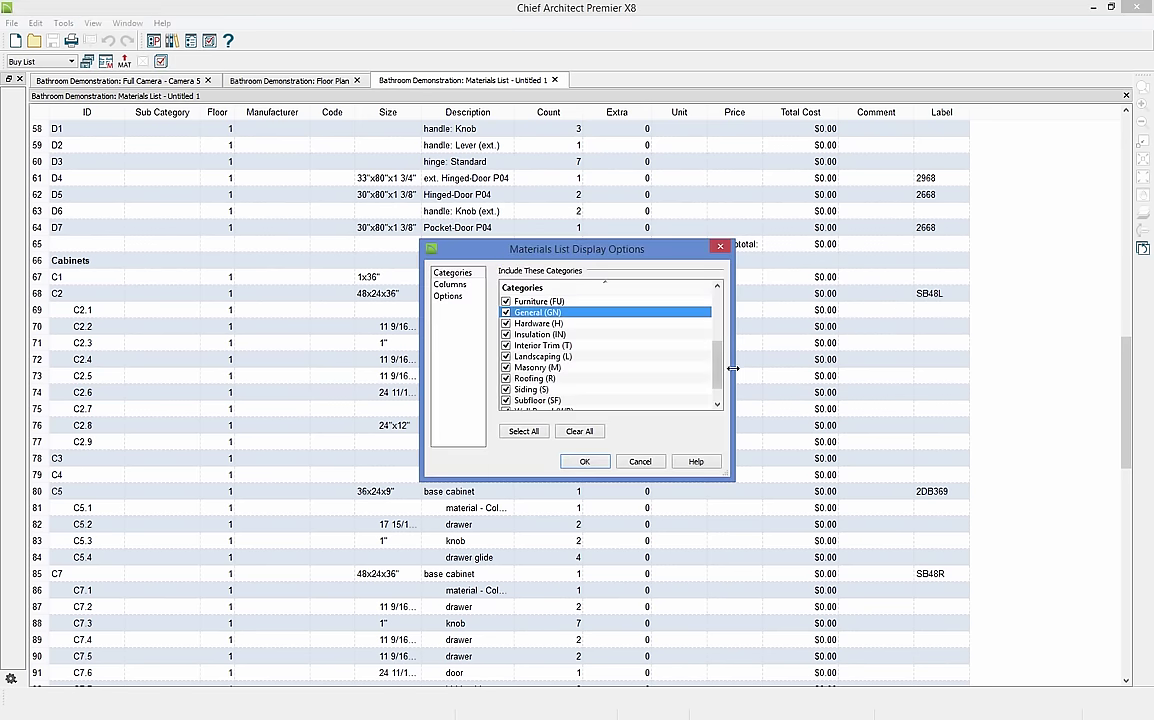
pyautogui.click(452, 285)
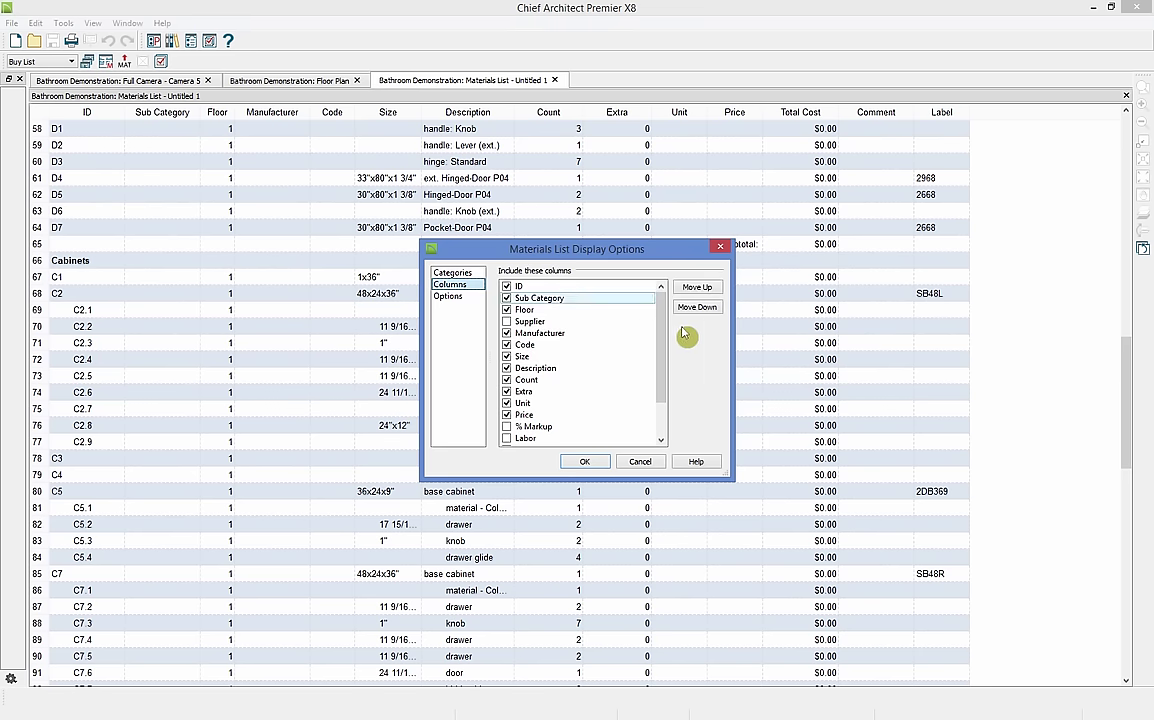
pyautogui.moveTo(665, 361); pyautogui.dragTo(668, 376)
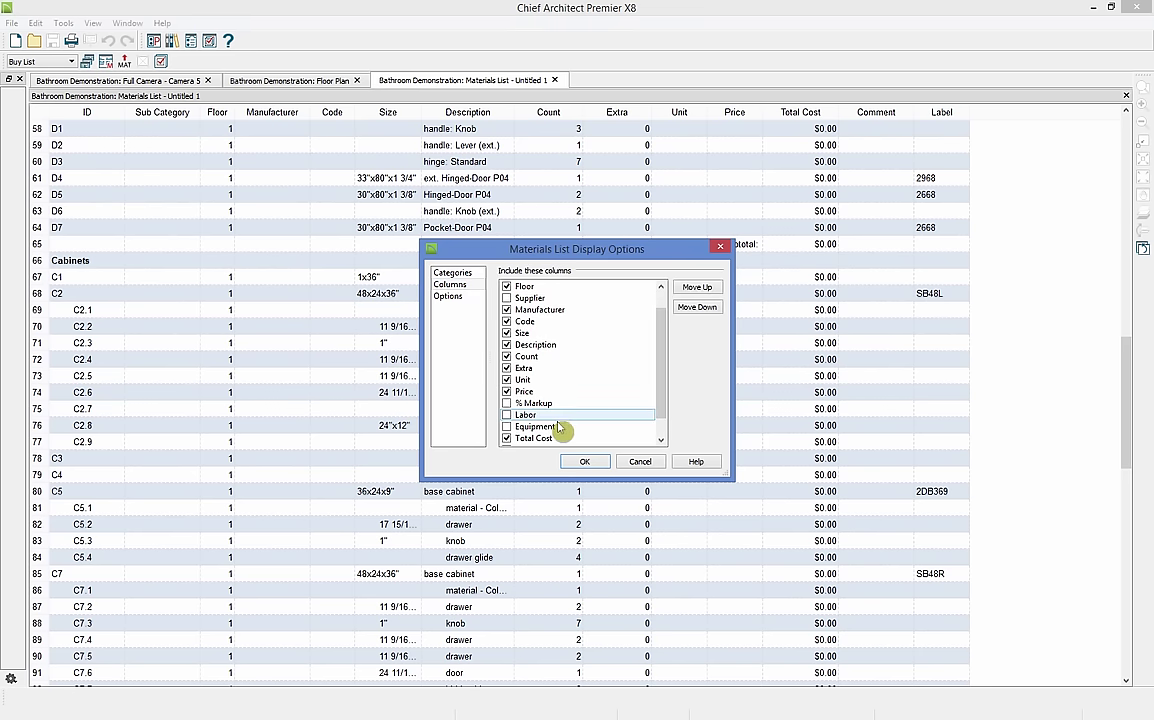
pyautogui.click(648, 463)
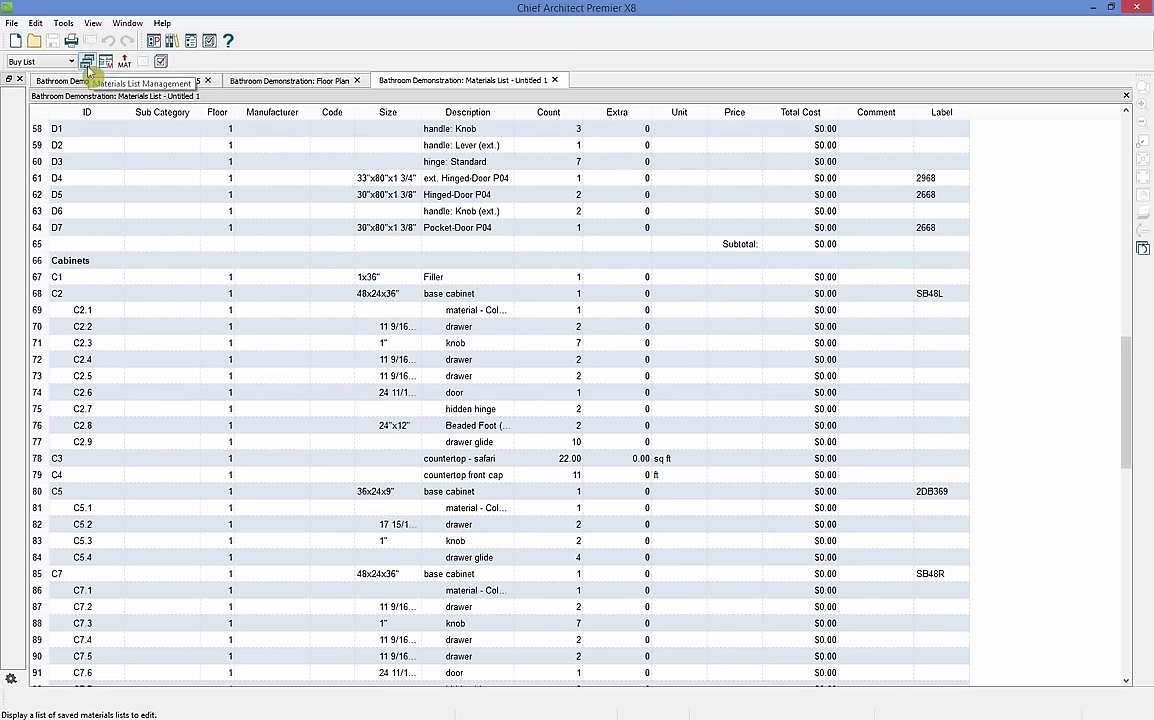
pyautogui.click(555, 80)
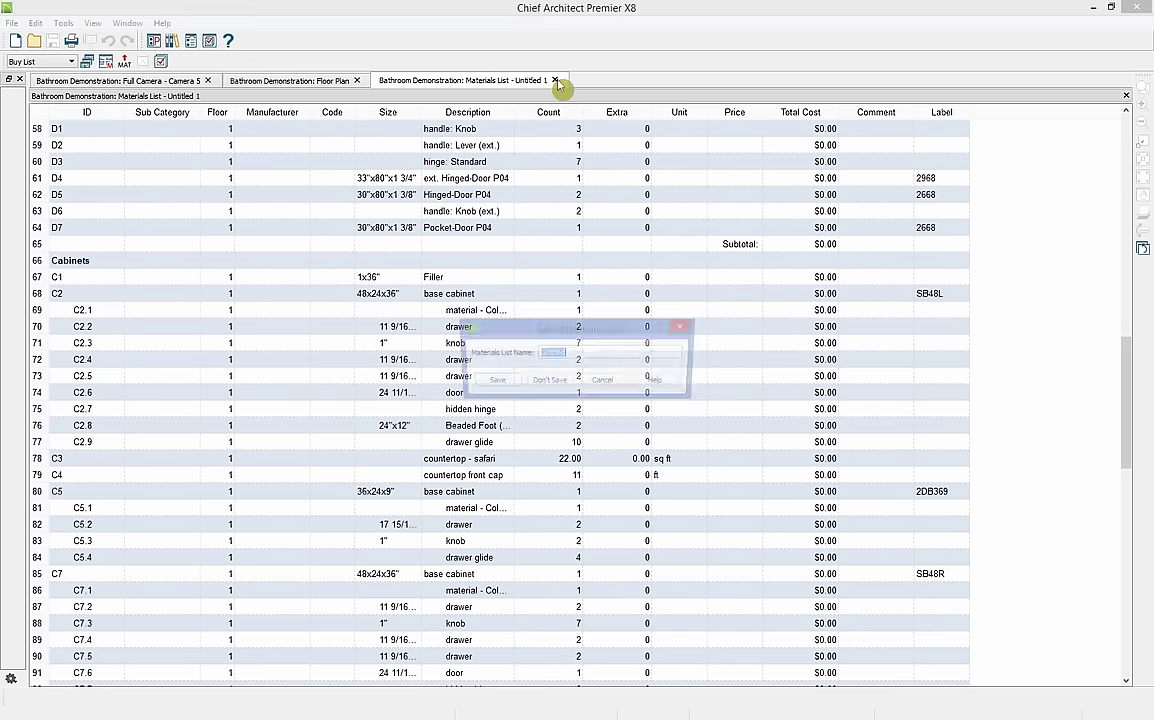
pyautogui.click(548, 382)
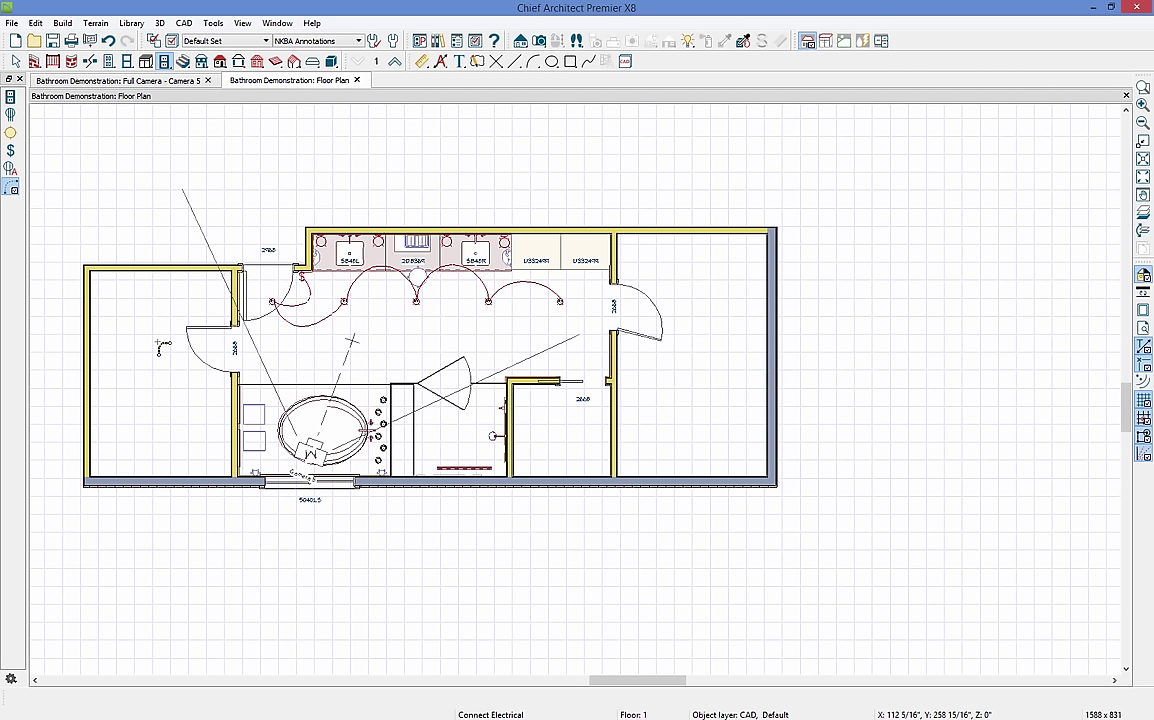
# - Create a new layout, check the border and plan name text on its page 0, and return to page 1
pyautogui.click(12, 23)
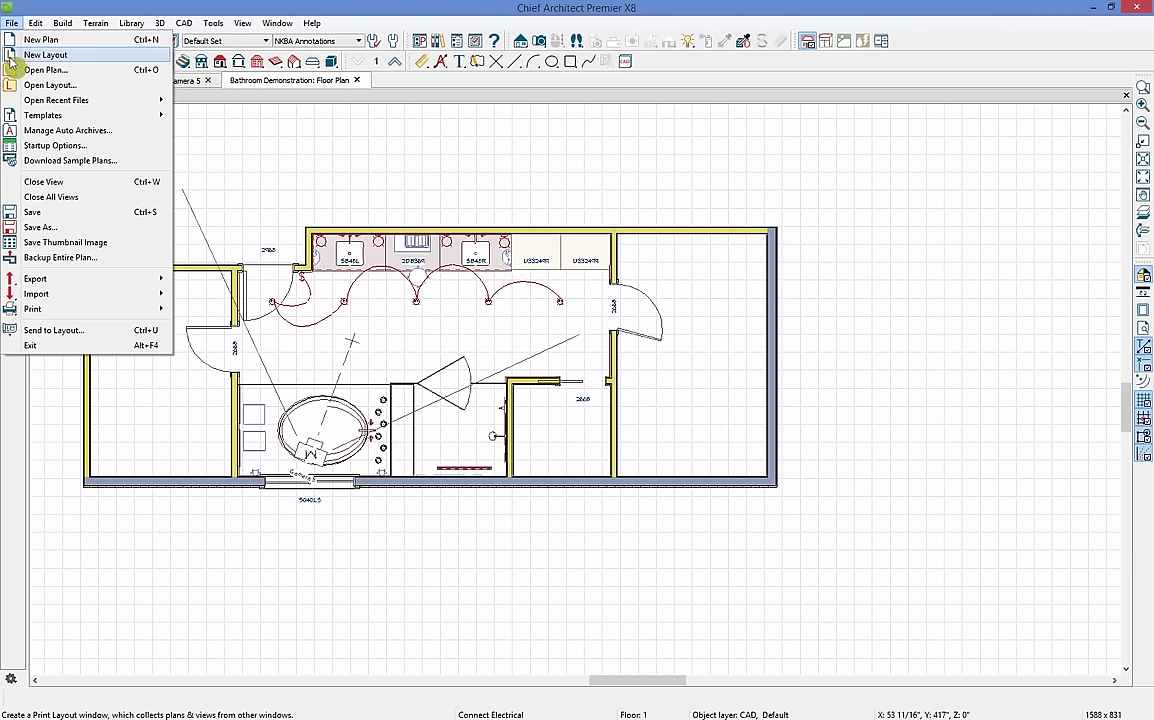
pyautogui.click(40, 55)
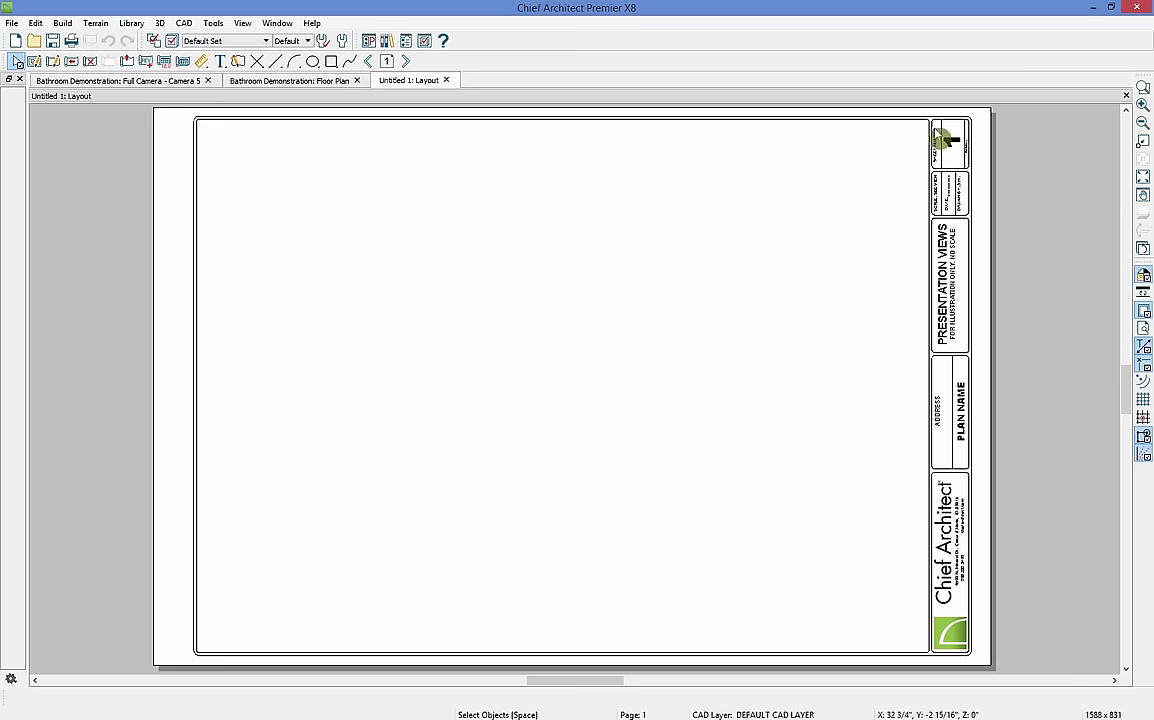
pyautogui.click(371, 62)
pyautogui.click(520, 121)
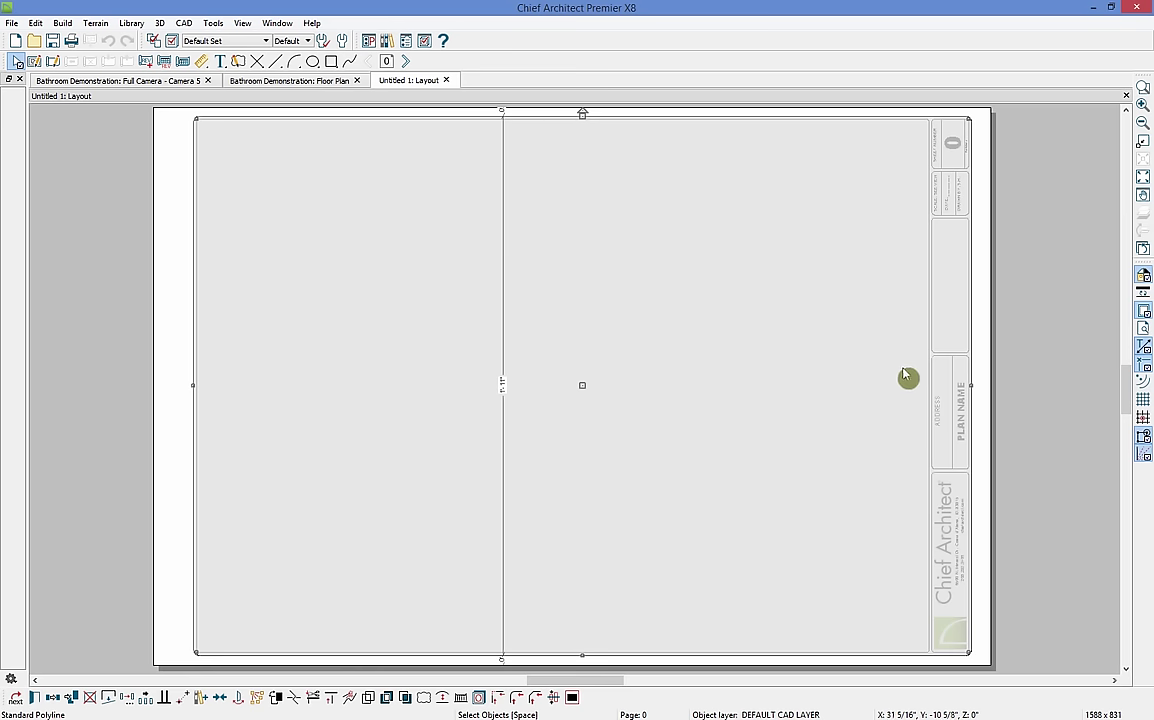
pyautogui.click(962, 414)
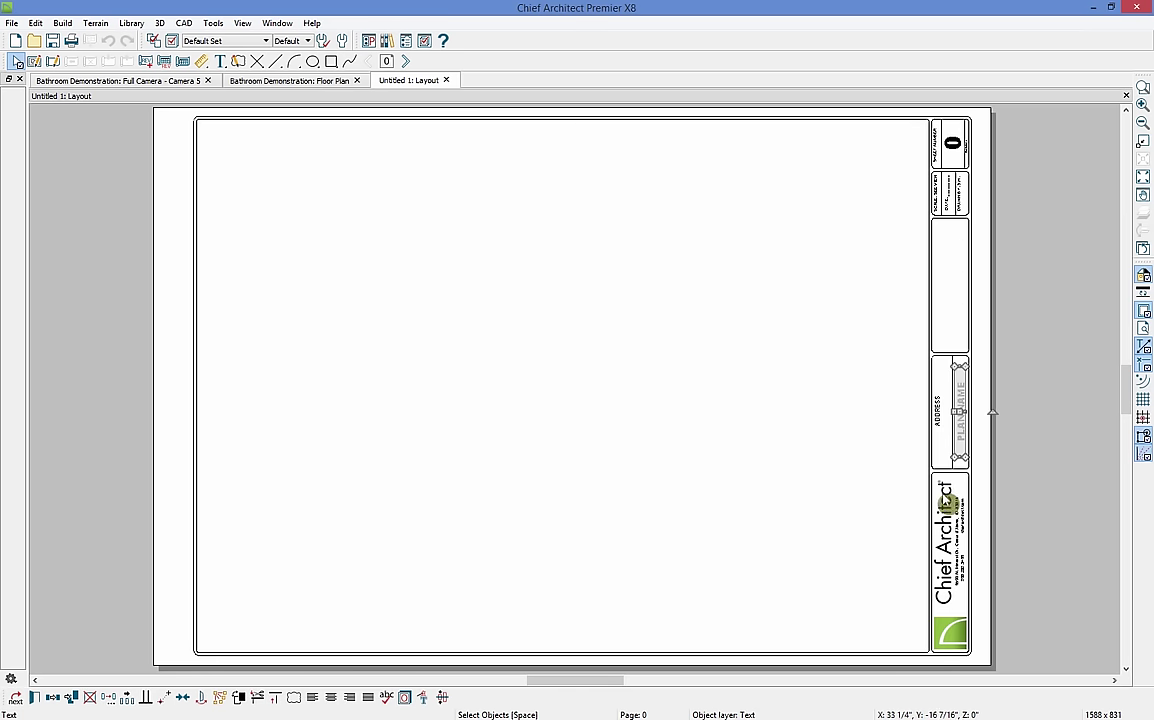
pyautogui.click(405, 61)
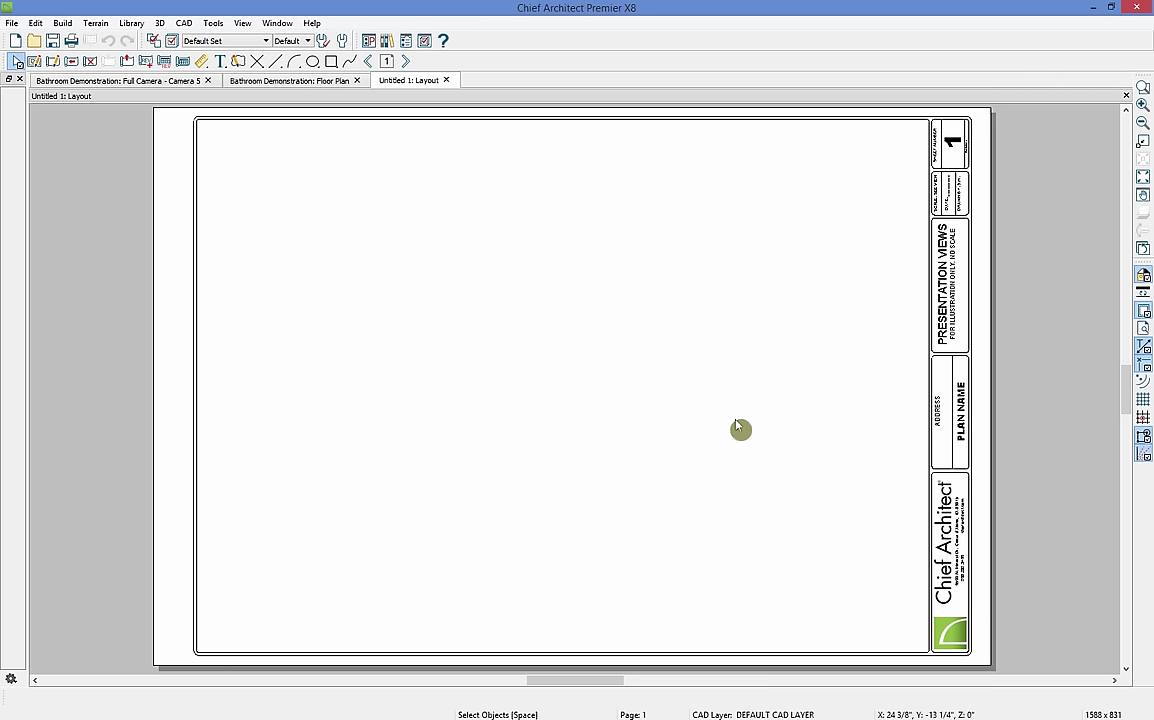
# - Create a wall elevation of the vanity wall from the floor plan and select the sink base cabinet beside the tall cabinets
pyautogui.click(305, 82)
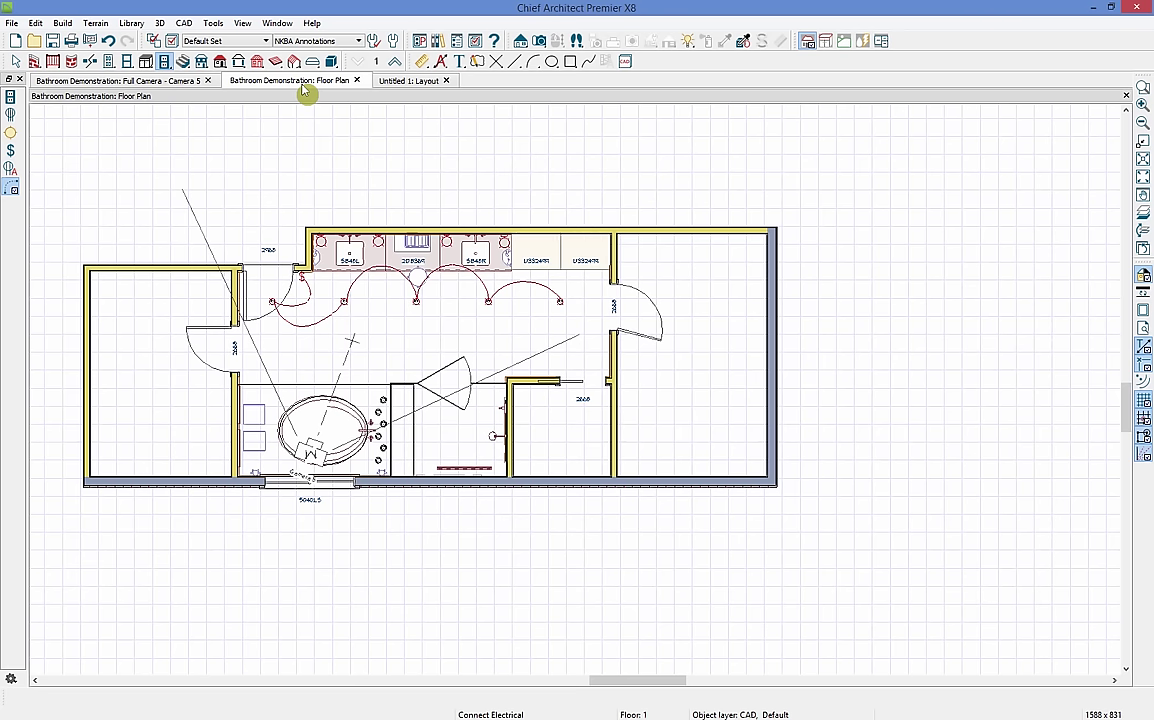
pyautogui.click(521, 41)
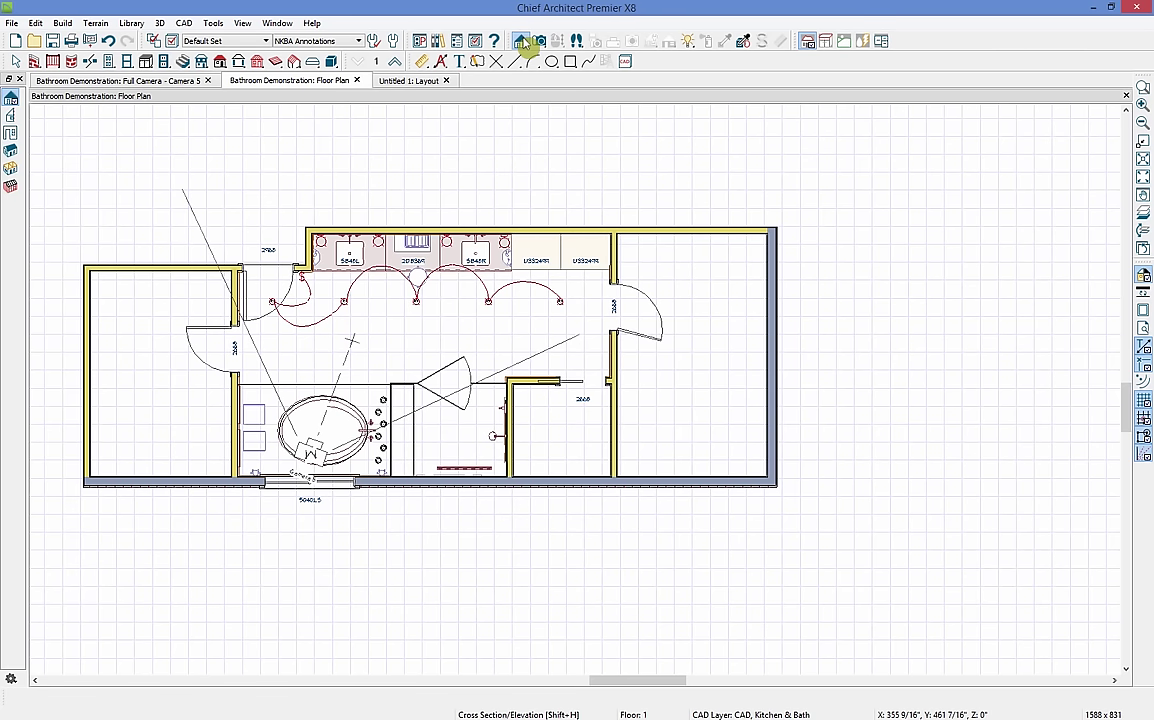
pyautogui.click(10, 134)
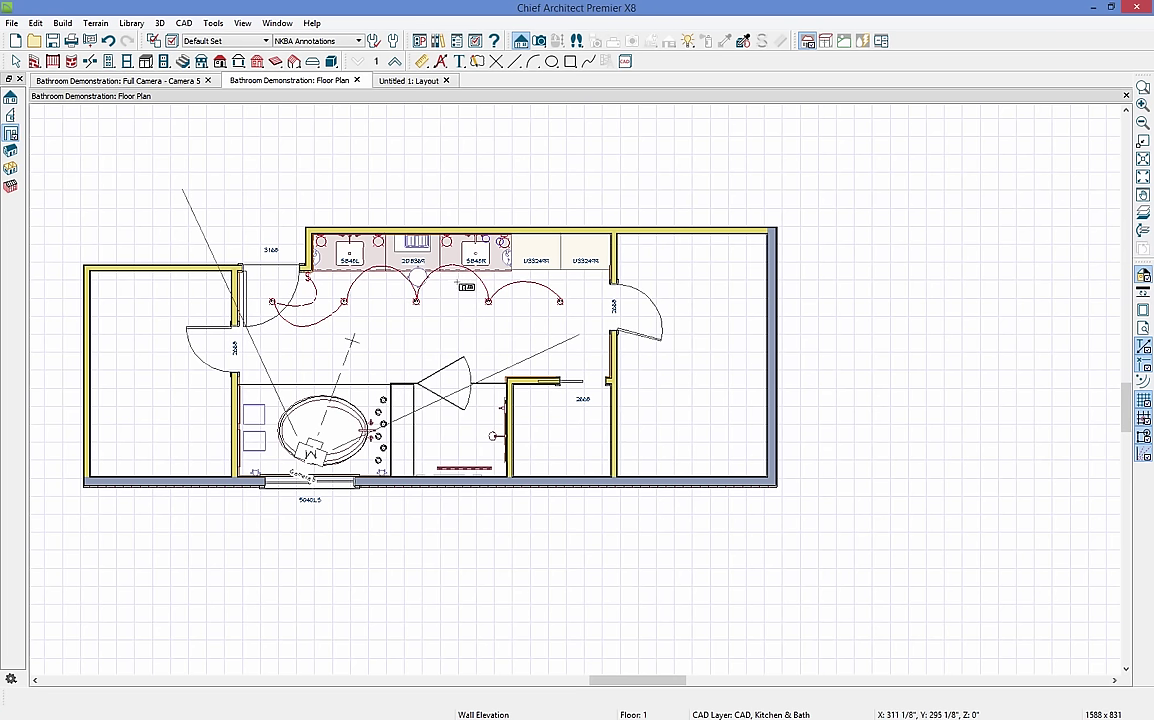
pyautogui.moveTo(462, 288); pyautogui.dragTo(468, 244)
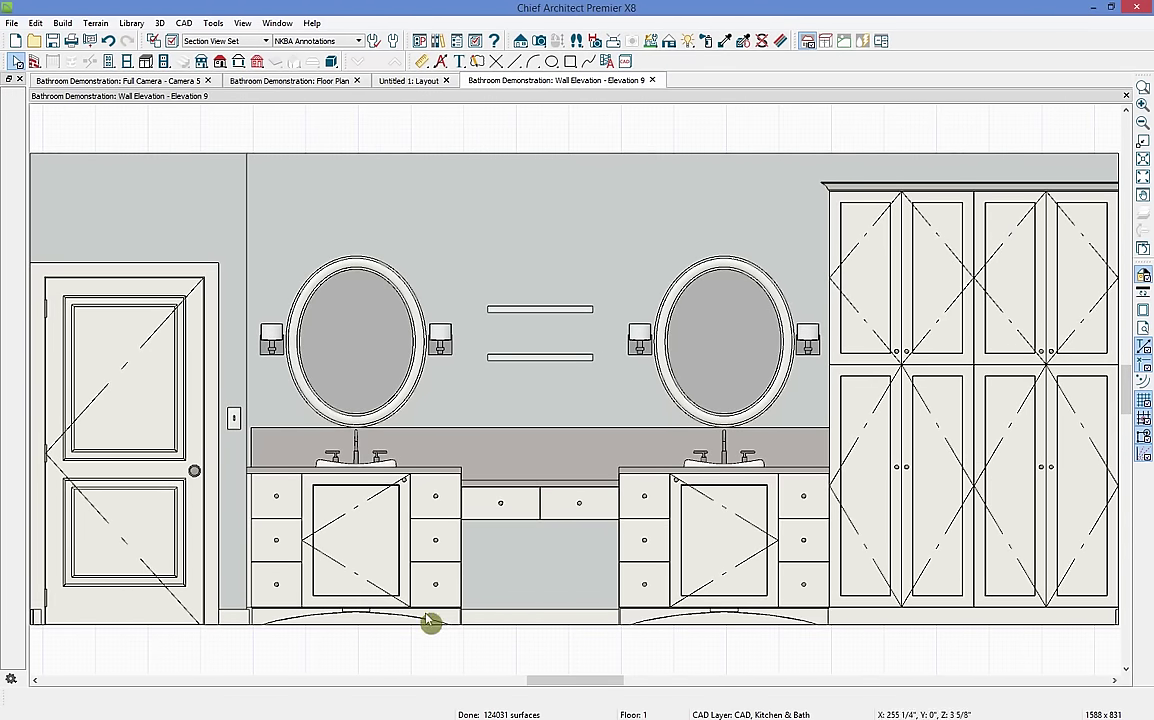
pyautogui.click(735, 543)
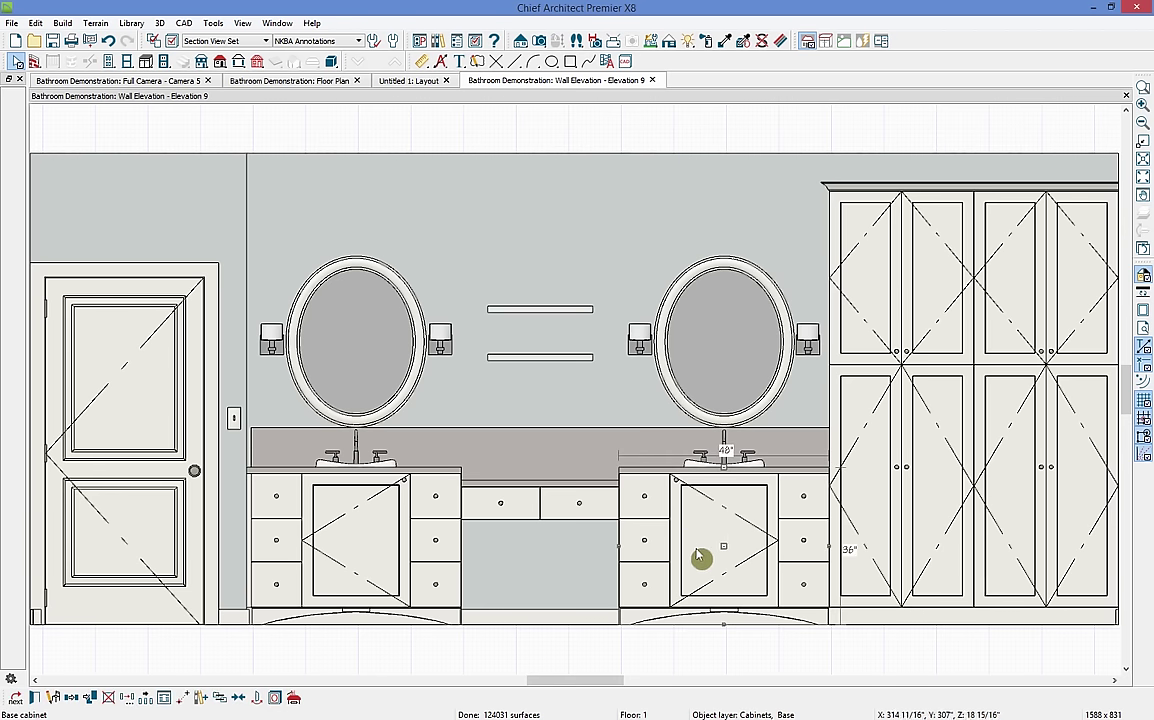
# - Turn off the display of the Opening Indicators layer in the vanity wall elevation
pyautogui.click(275, 698)
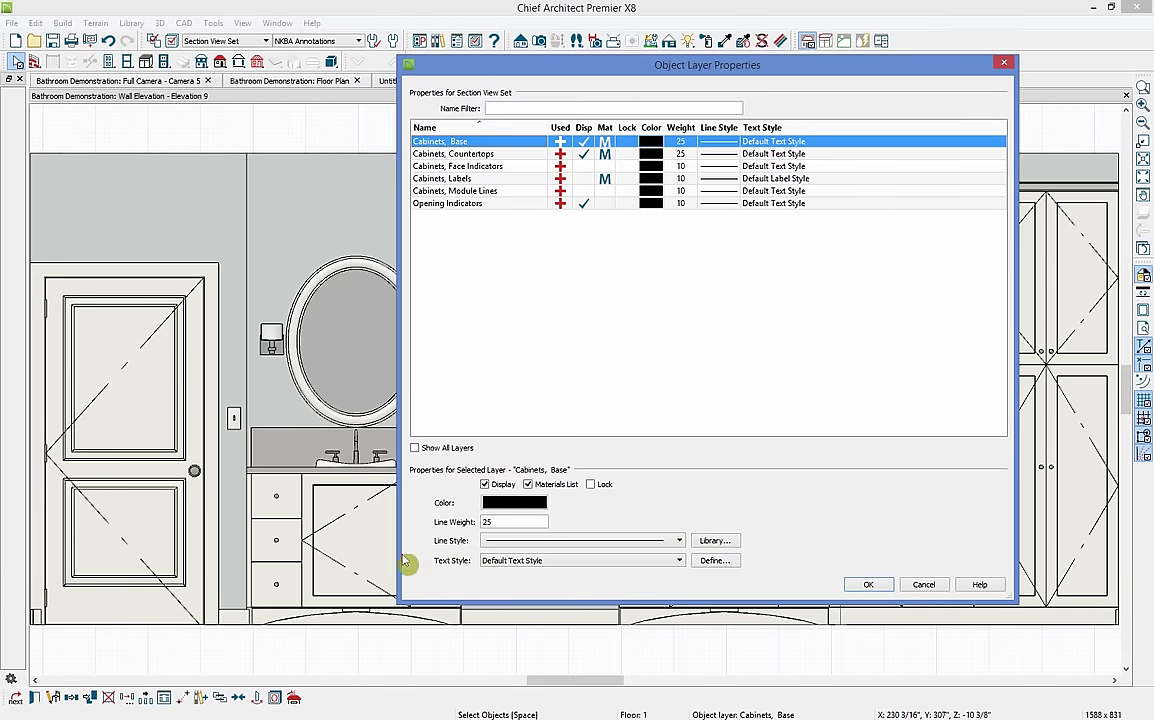
pyautogui.click(584, 204)
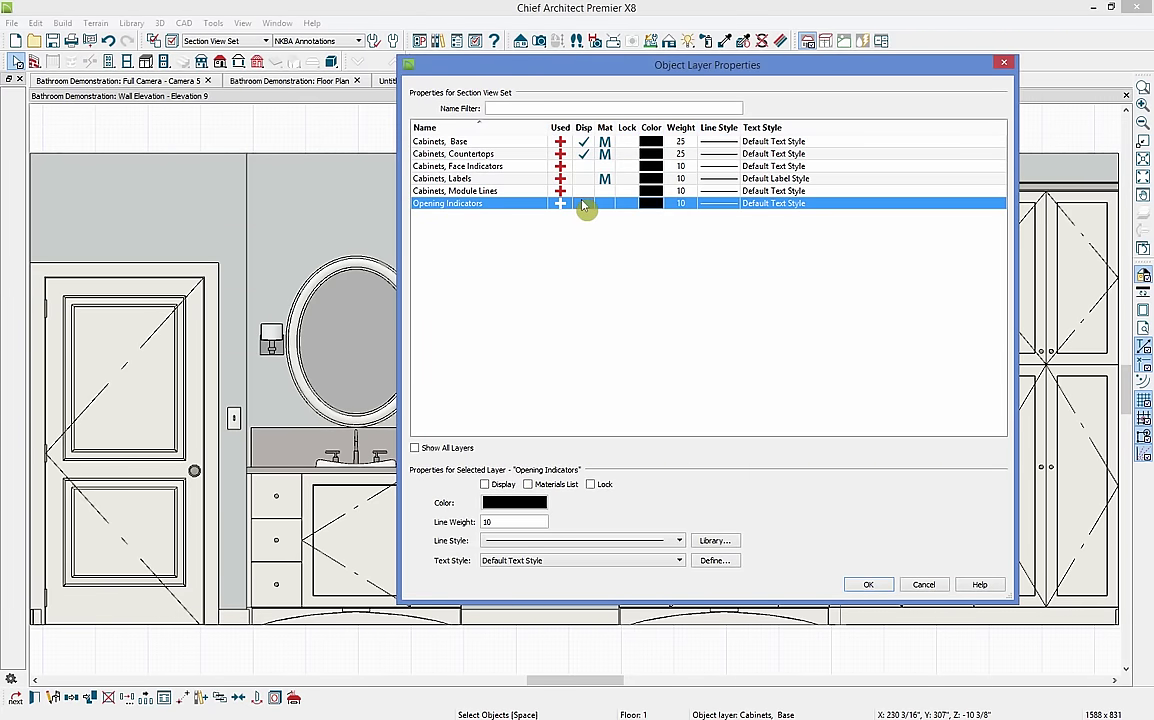
pyautogui.click(882, 586)
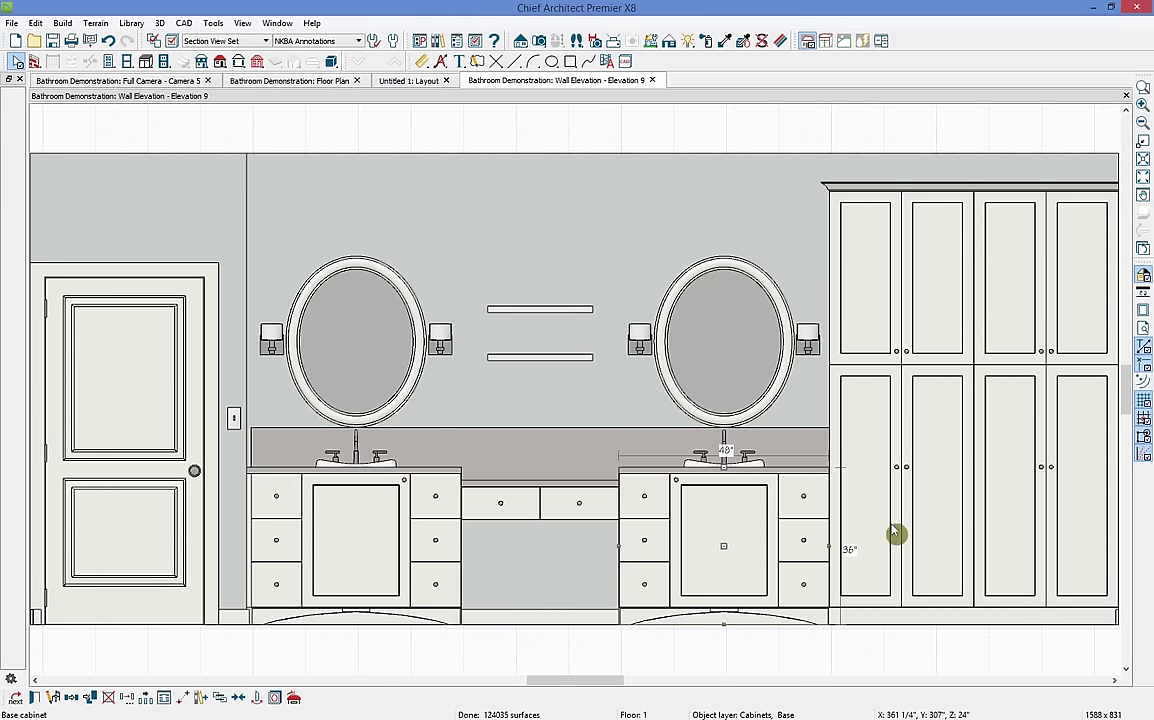
# - Generate automatic NKBA elevation dimensions for the vanity wall and delete the two vertical dimension lines on the door side
pyautogui.scroll(-3, 462, 438)
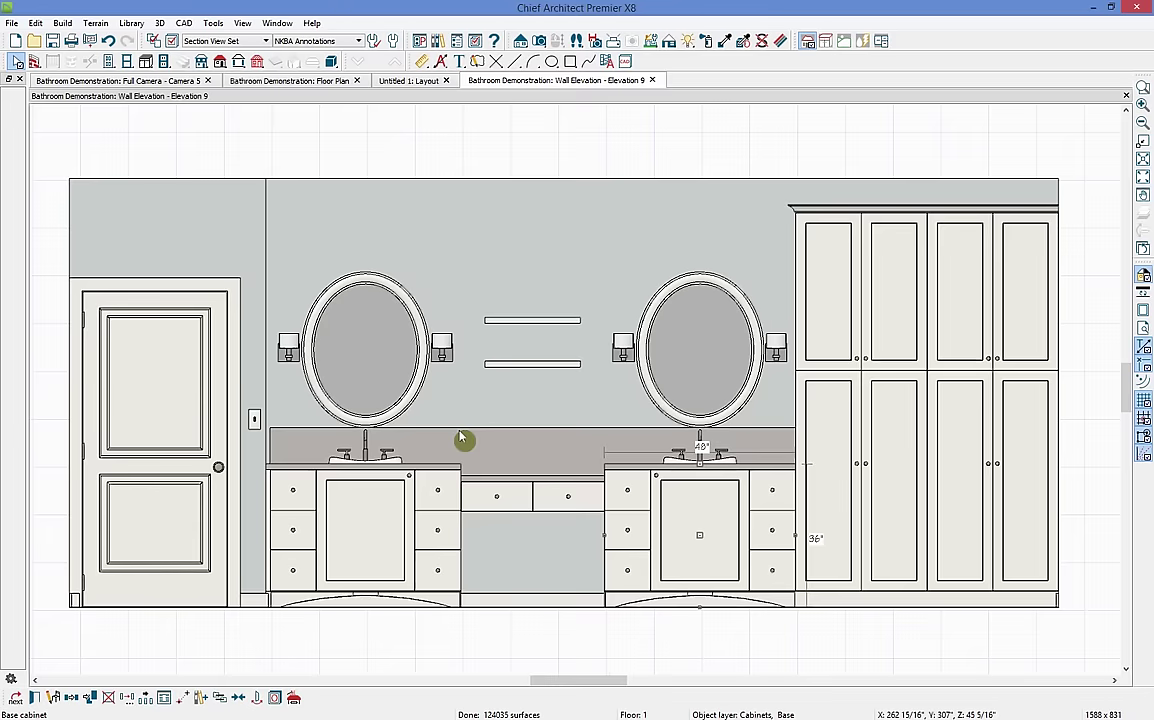
pyautogui.scroll(-1, 502, 452)
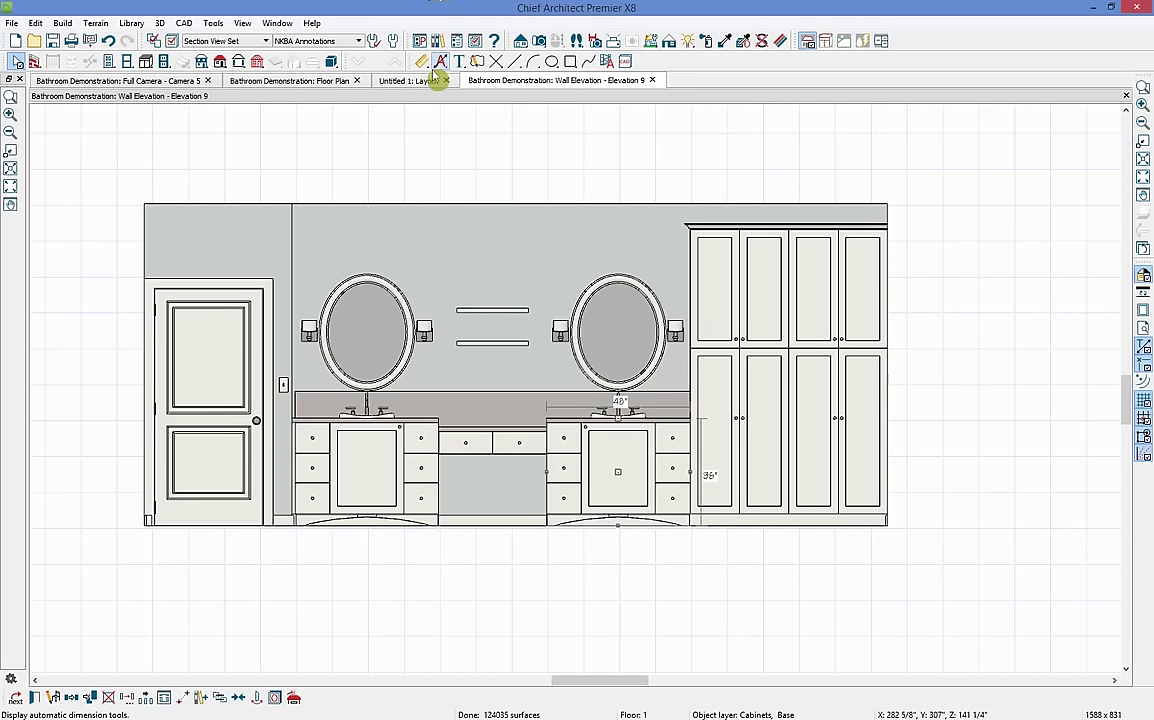
pyautogui.moveTo(442, 62)
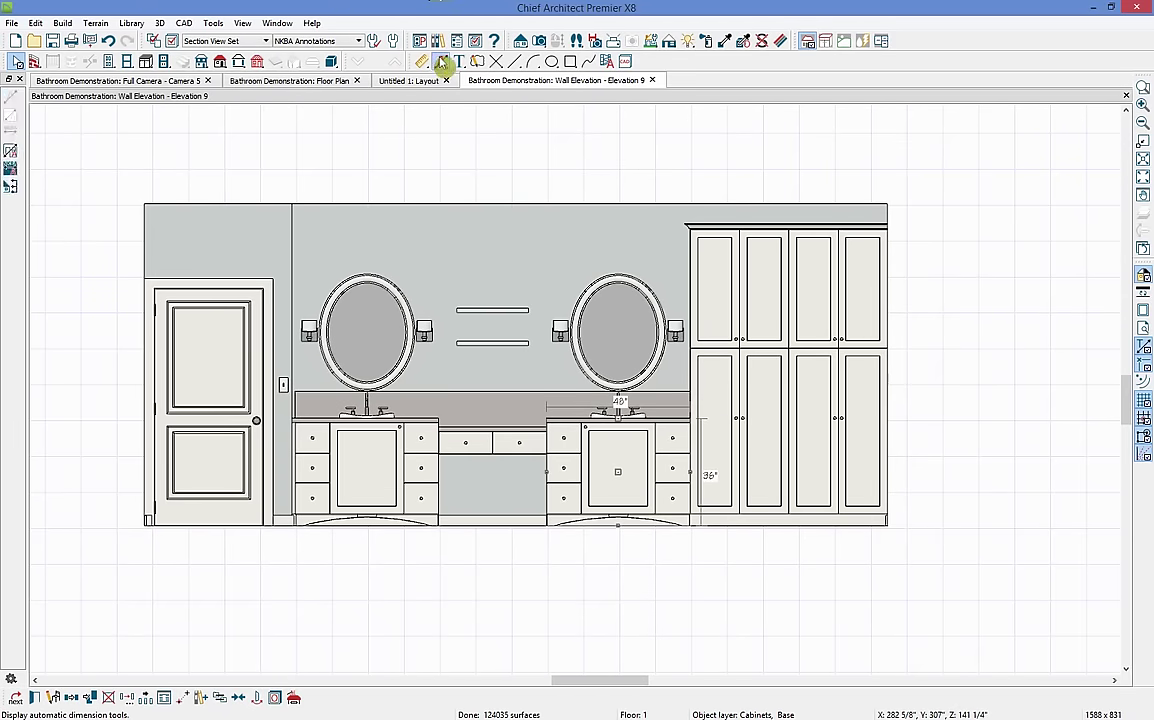
pyautogui.click(10, 170)
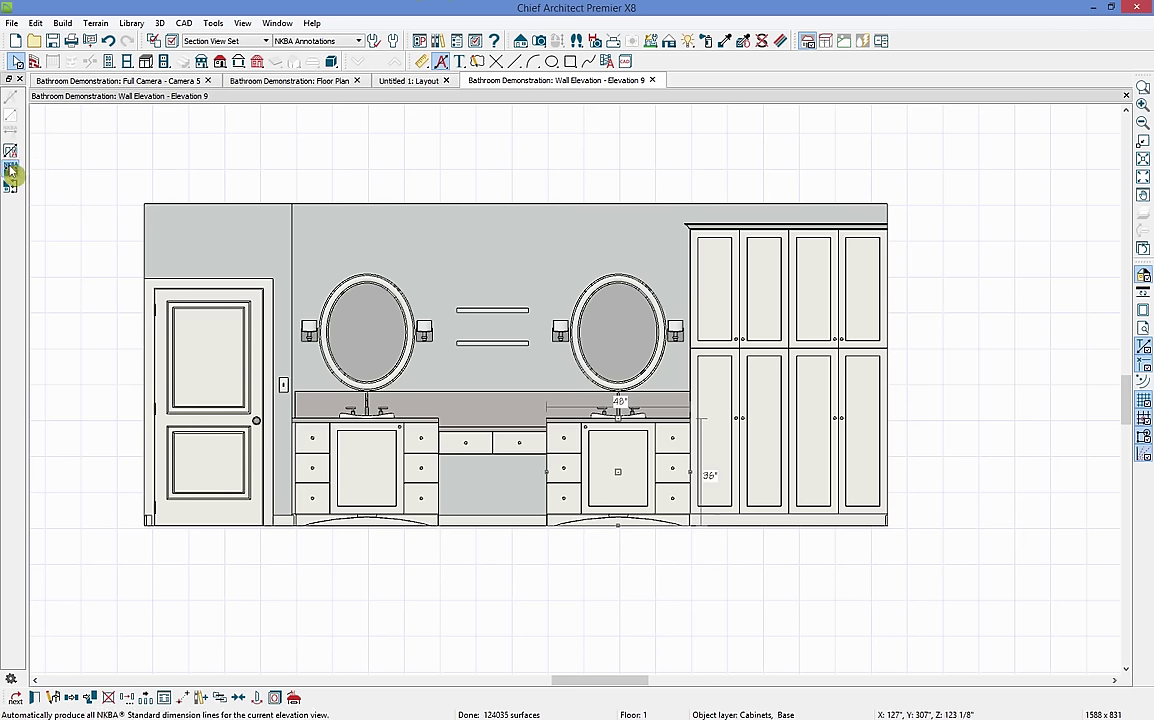
pyautogui.moveTo(70, 170); pyautogui.dragTo(158, 596)
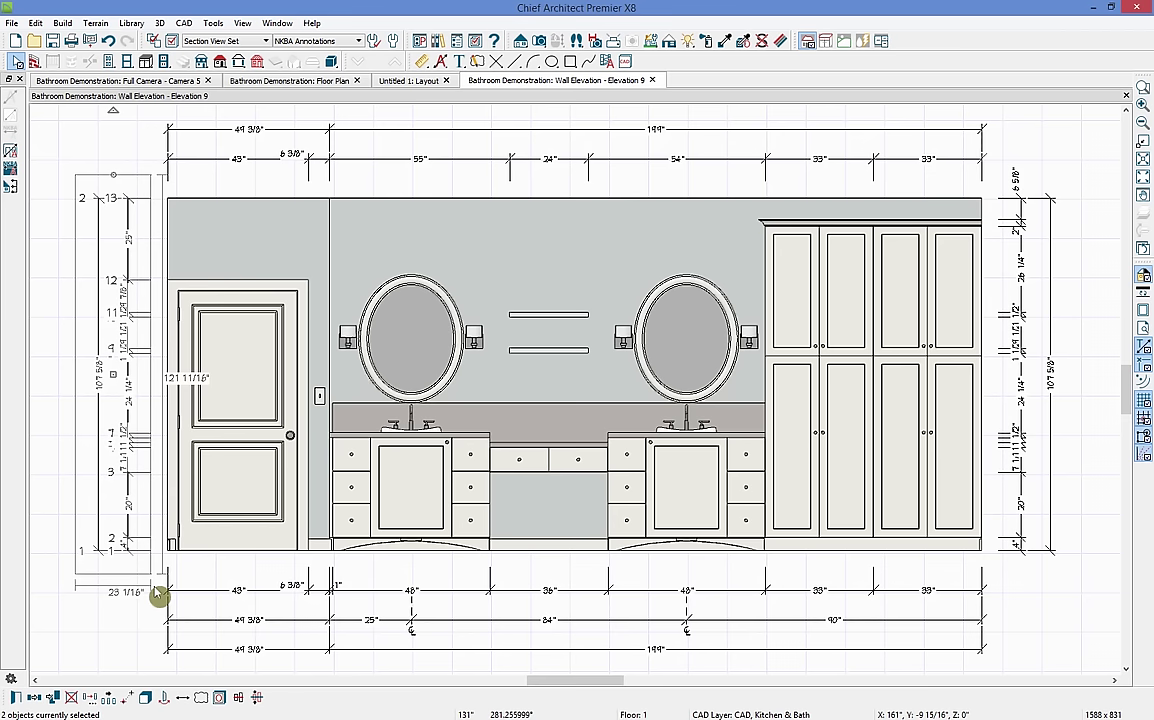
pyautogui.press('Delete')
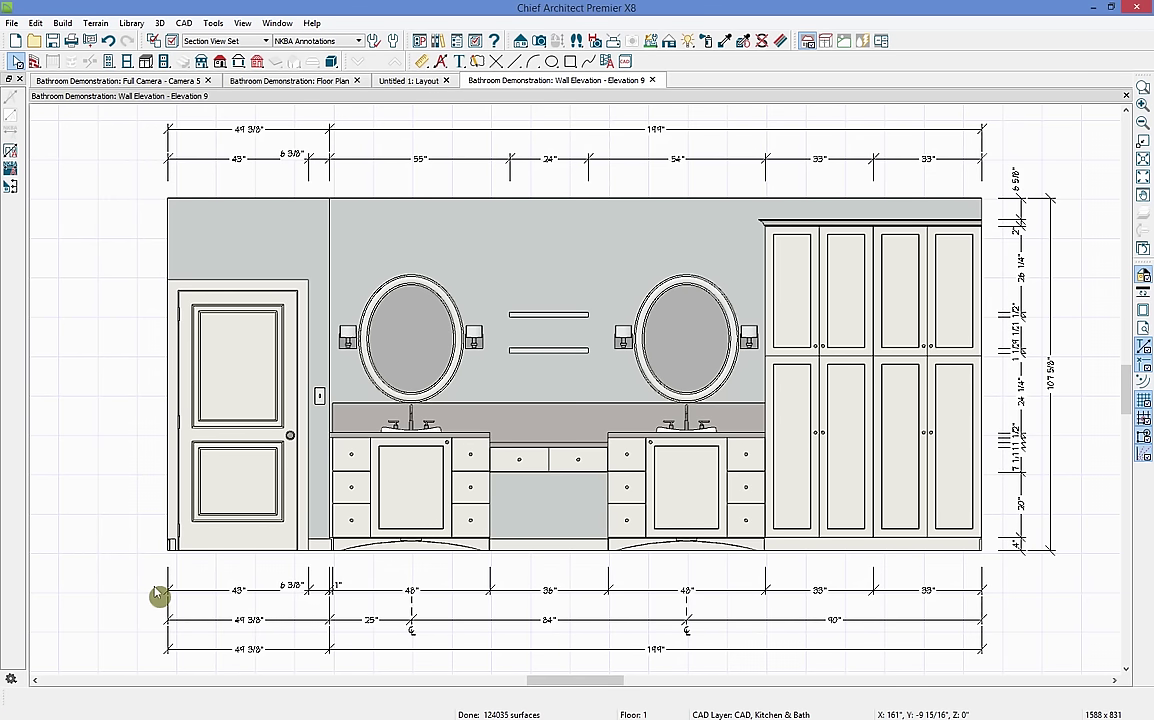
# - Remove the marker at the first vanity cabinet's edge from the horizontal dimension line directly below the elevation, merging its 1" segment
pyautogui.click(518, 590)
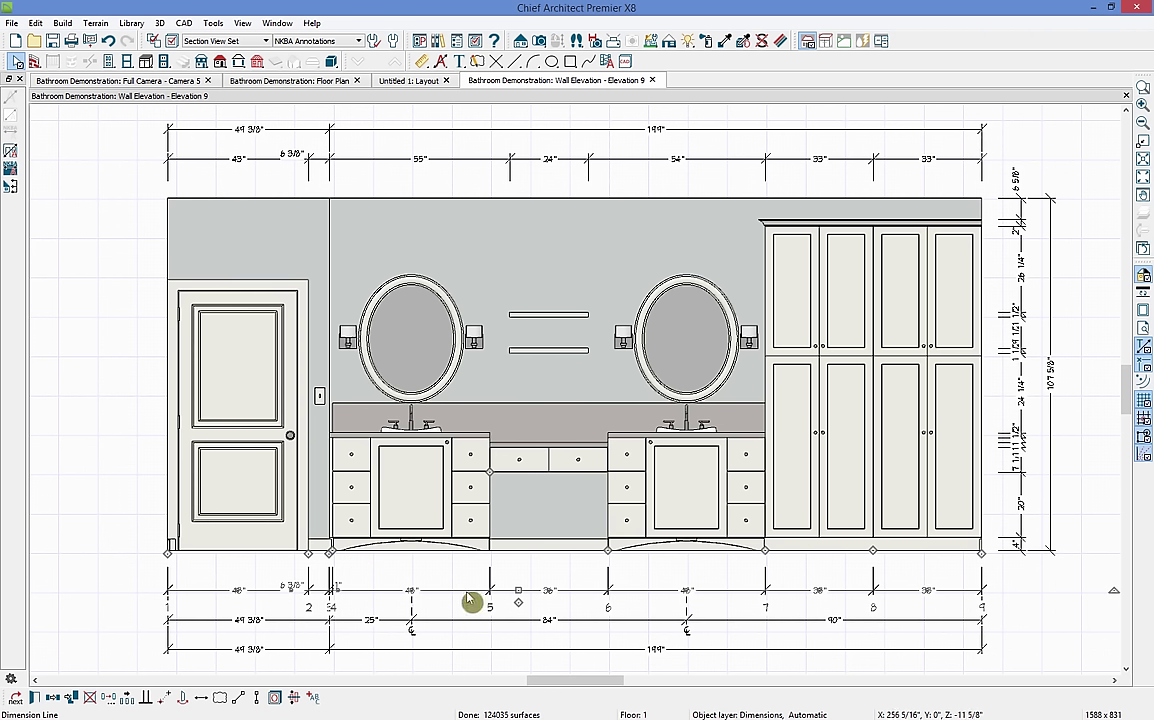
pyautogui.scroll(3, 412, 588)
pyautogui.scroll(1, 252, 530)
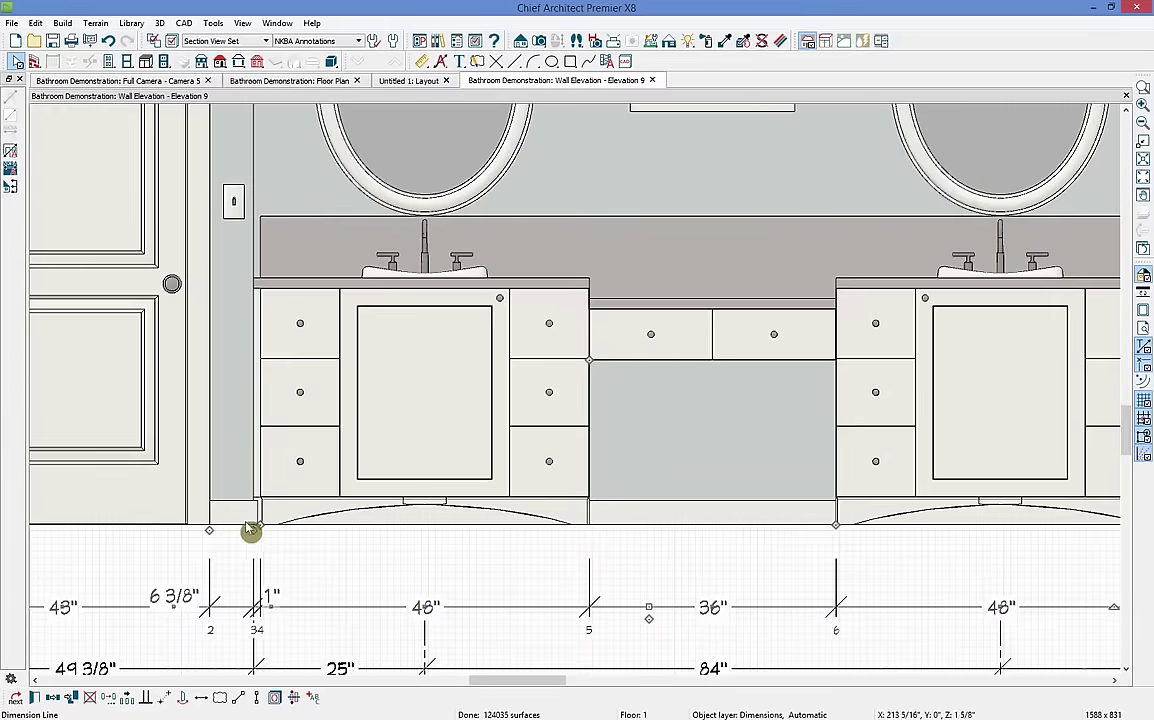
pyautogui.moveTo(257, 530); pyautogui.dragTo(291, 551)
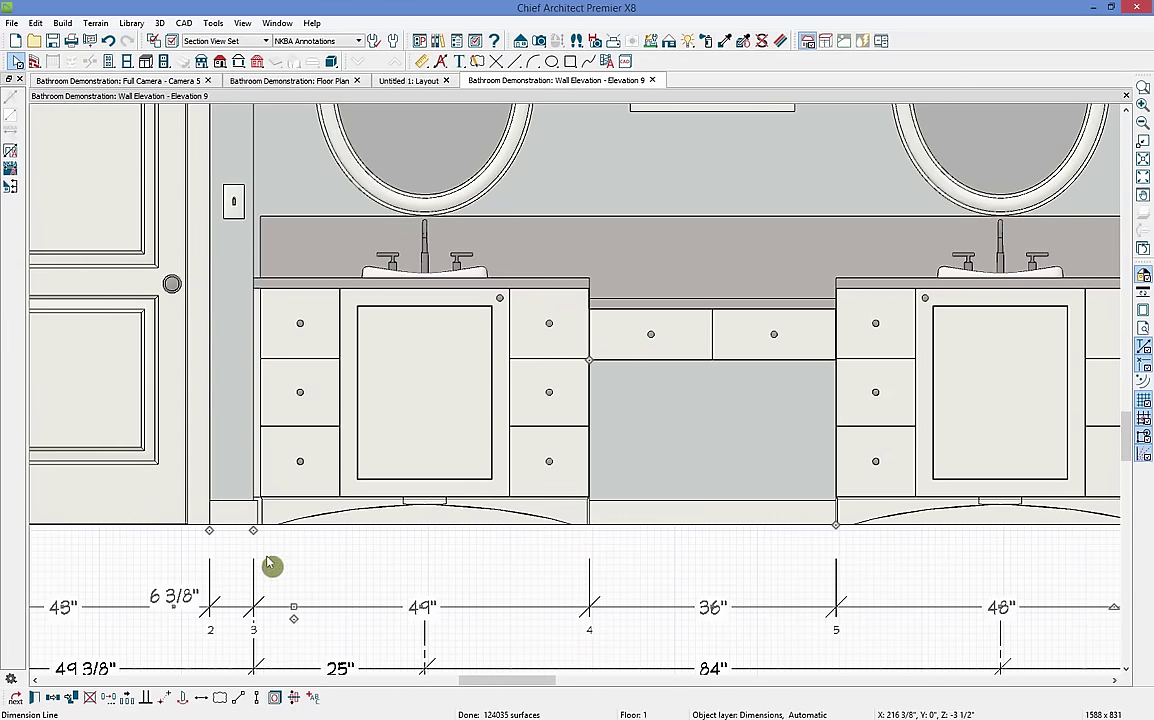
pyautogui.scroll(-4, 270, 570)
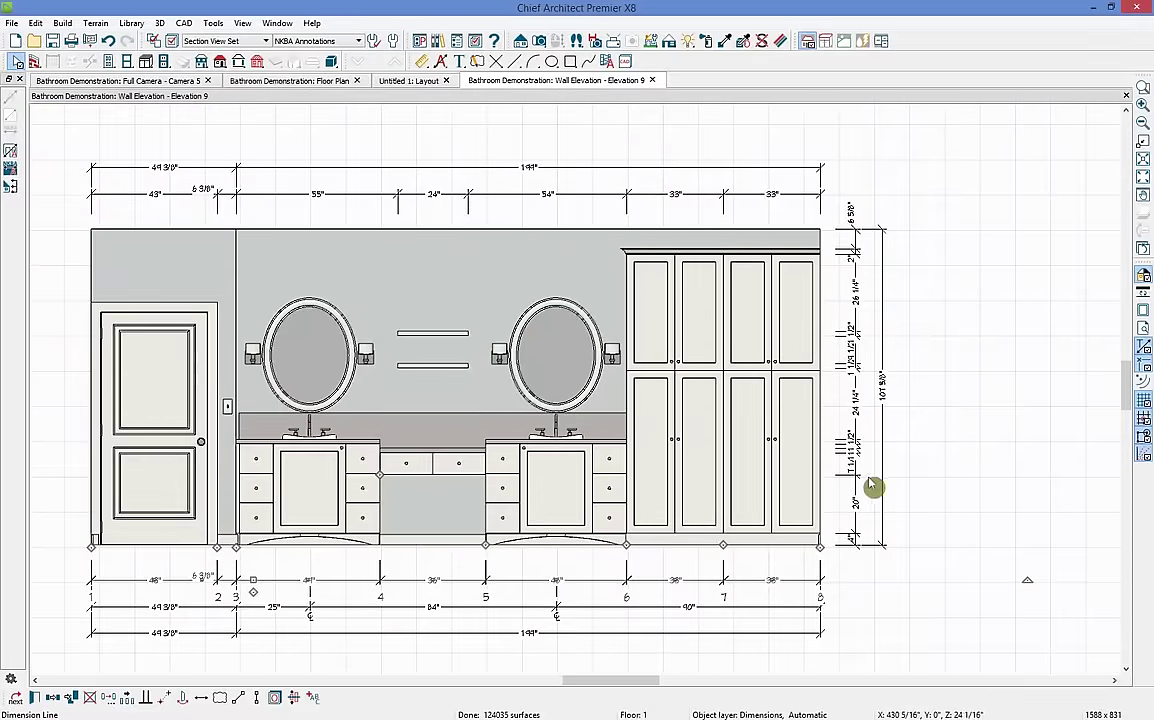
# - Remove the shelf, mirror and countertop markers from the inner vertical dimension line by the tall cabinets, and lower the marker beneath the desk drawers
pyautogui.click(858, 489)
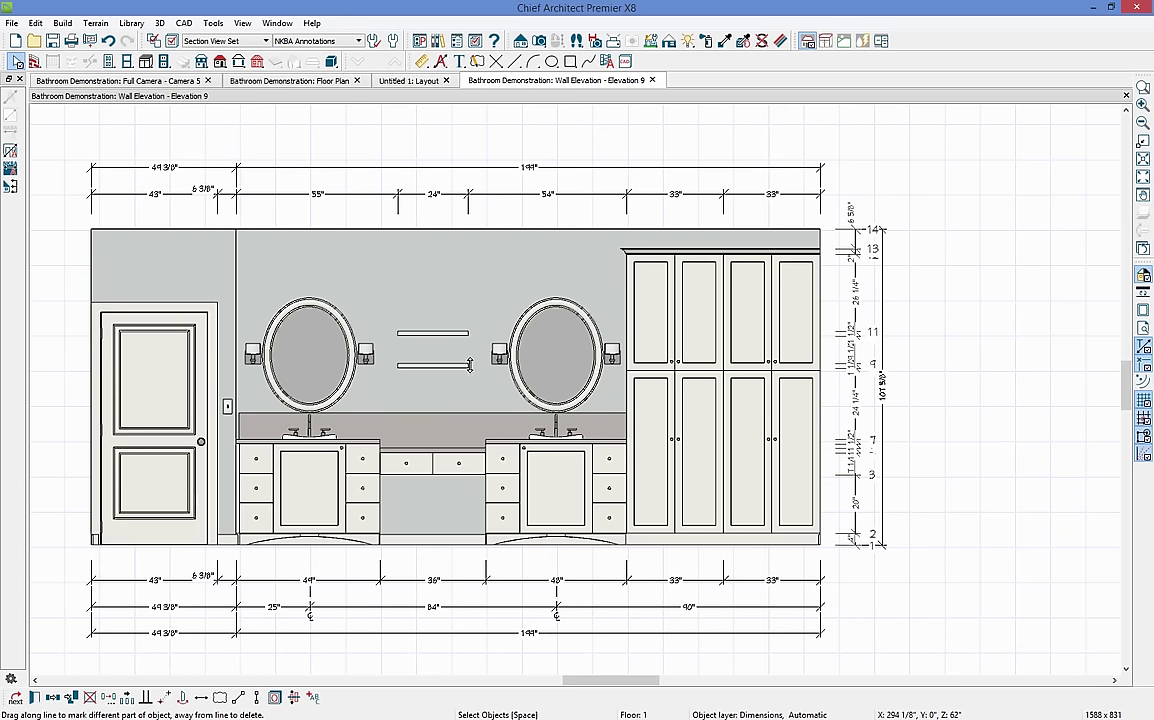
pyautogui.click(474, 366)
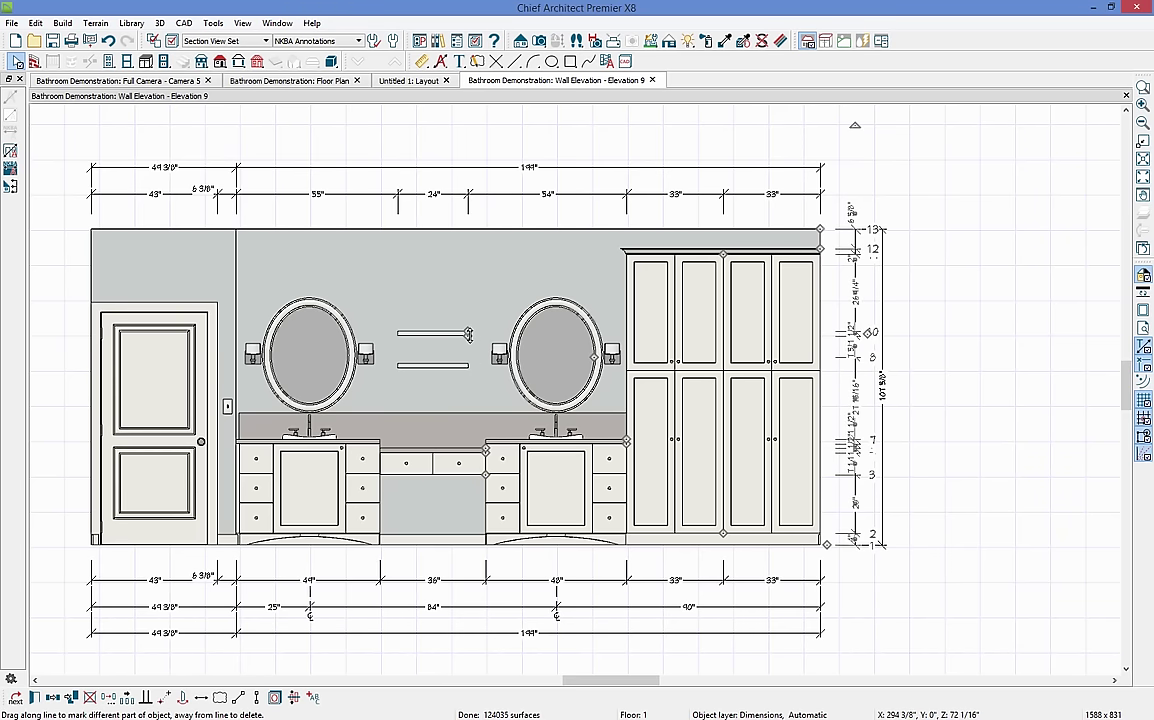
pyautogui.click(431, 303)
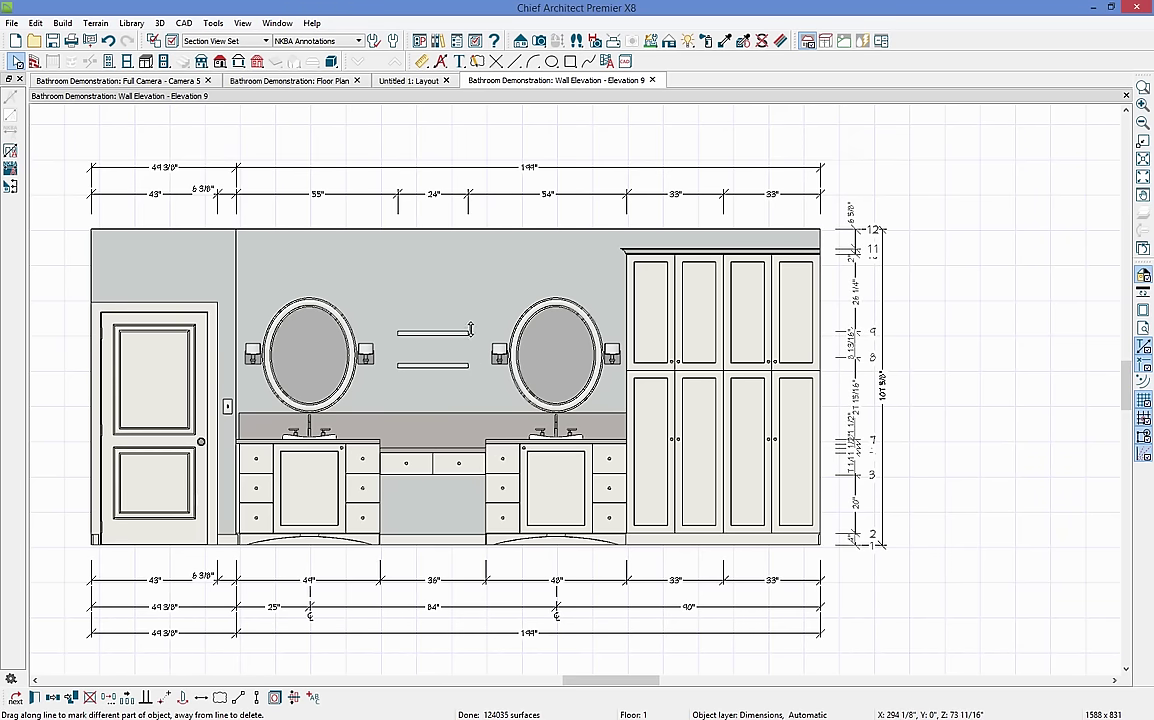
pyautogui.click(590, 358)
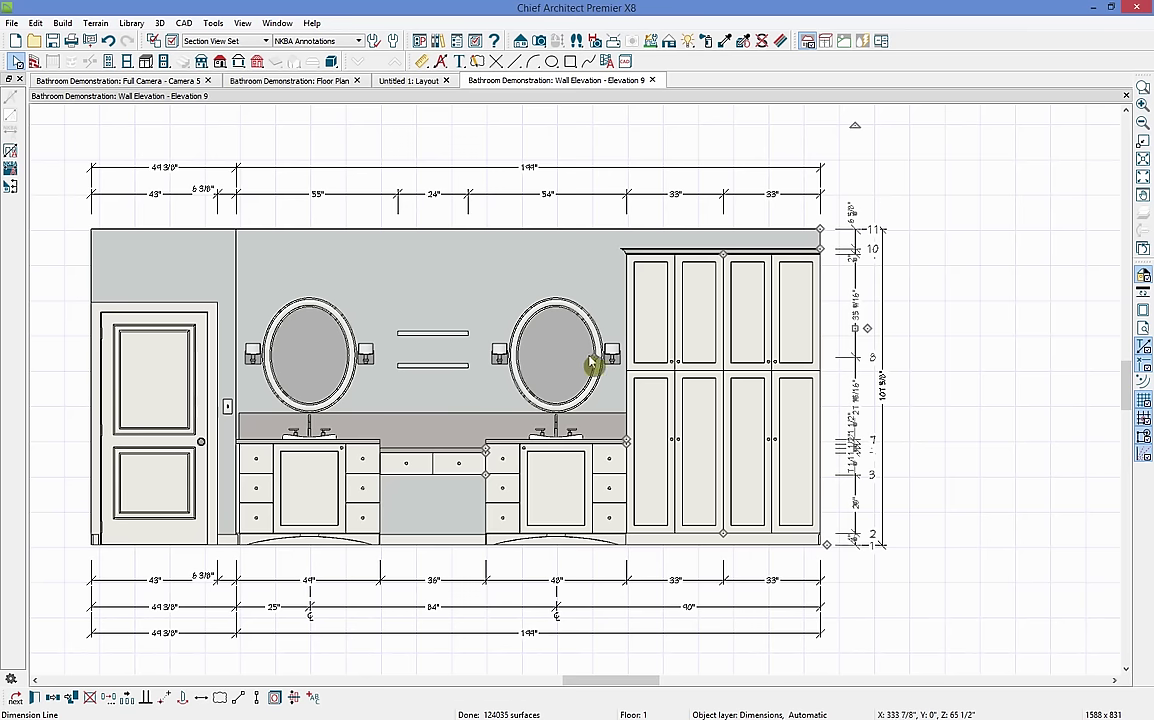
pyautogui.click(626, 404)
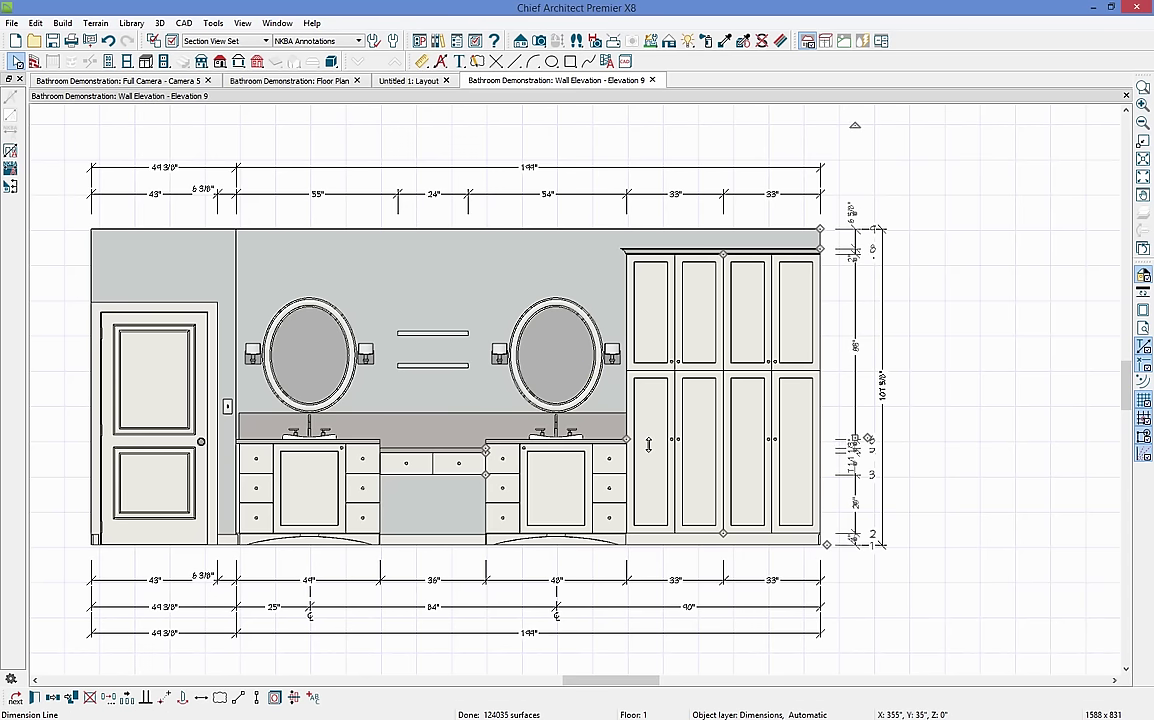
pyautogui.click(627, 446)
pyautogui.click(489, 462)
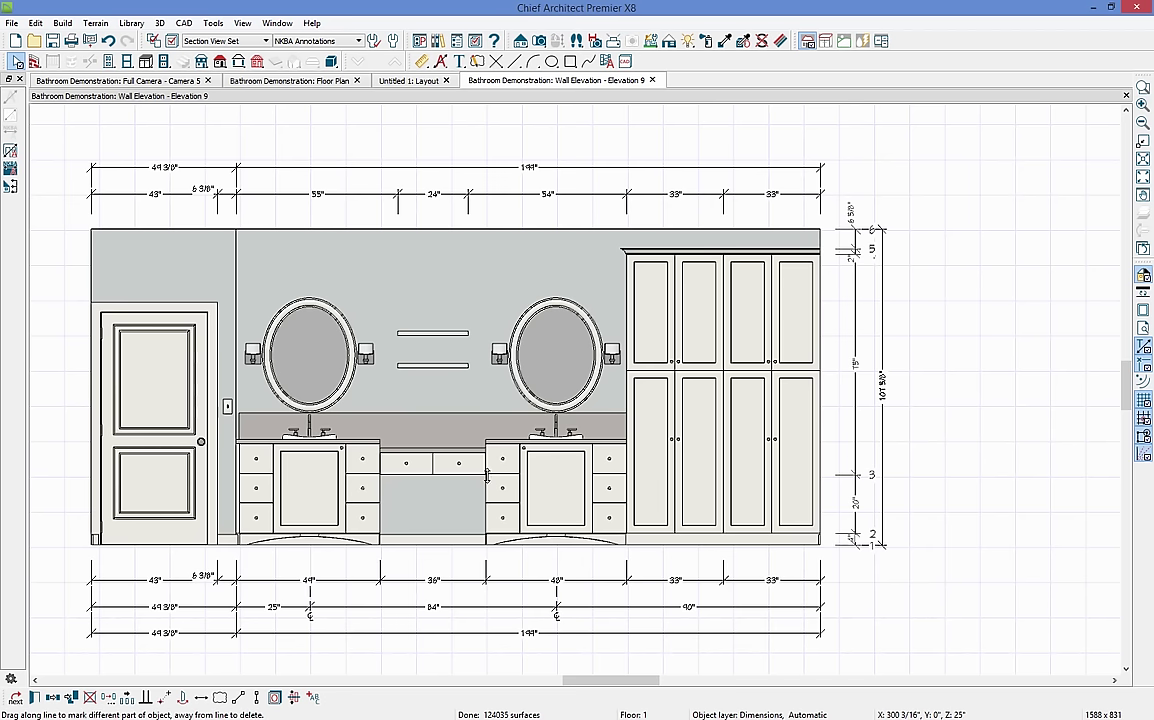
pyautogui.click(492, 492)
pyautogui.click(914, 317)
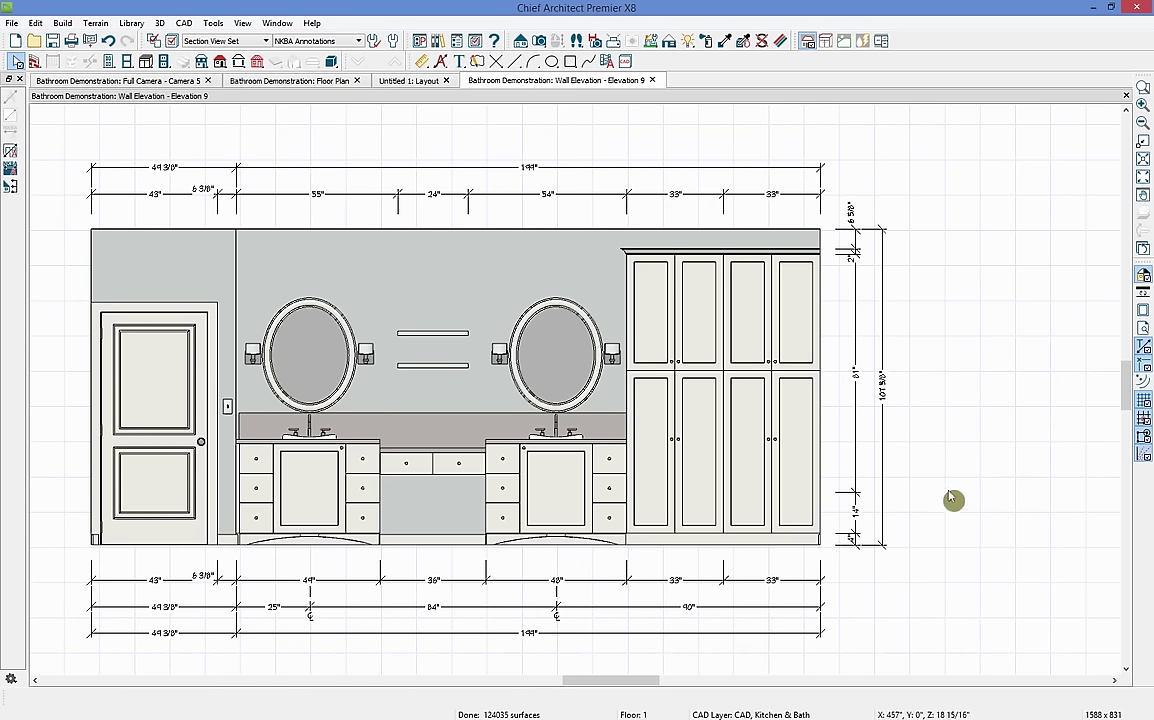
# - Send the entire wall elevation to layout page 1 as plot lines at a scale of 1/2 in = 1 ft
pyautogui.click(90, 44)
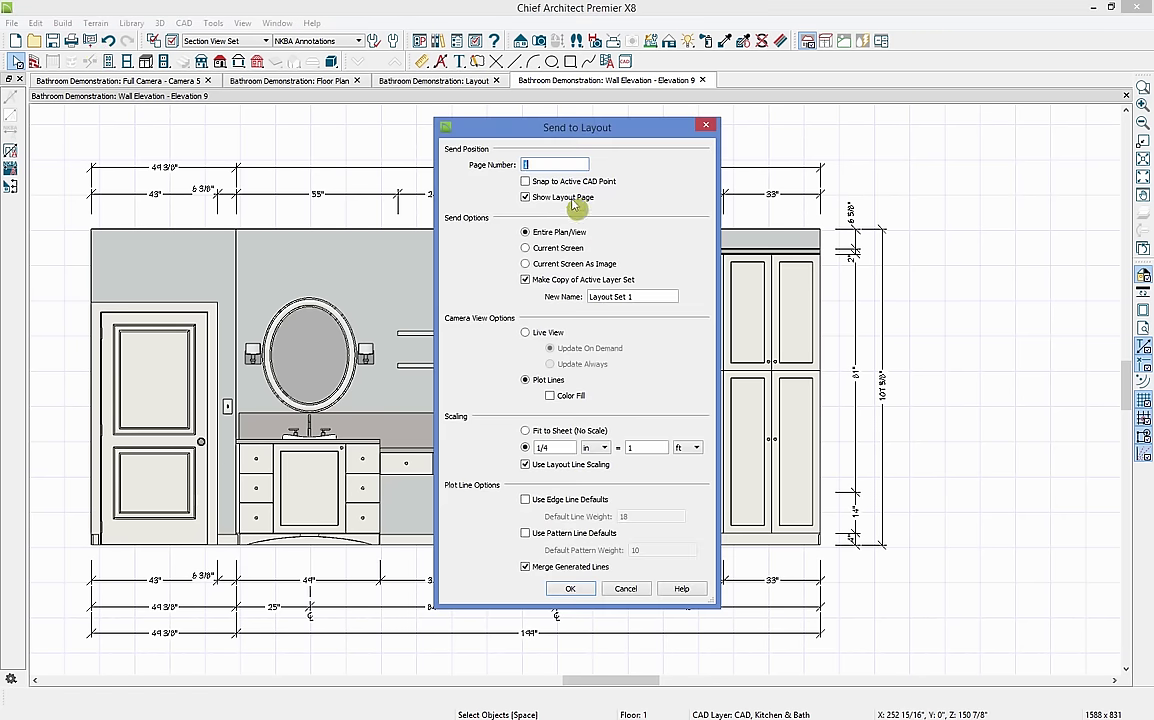
pyautogui.doubleClick(545, 449)
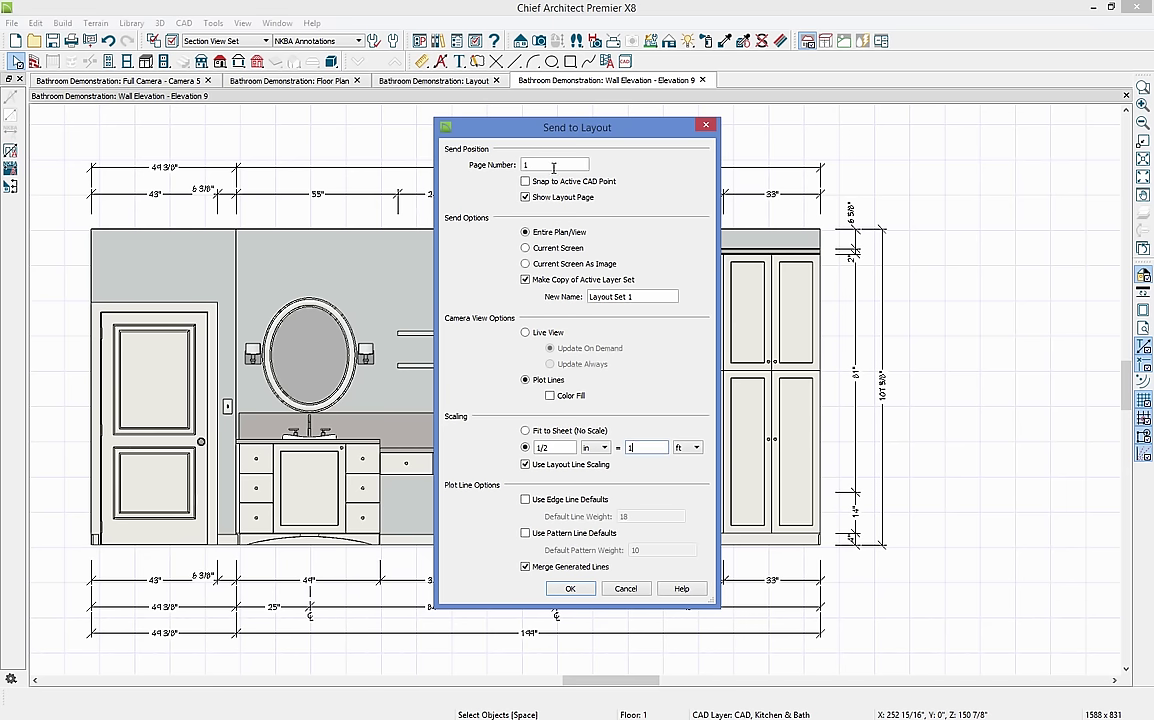
pyautogui.click(570, 589)
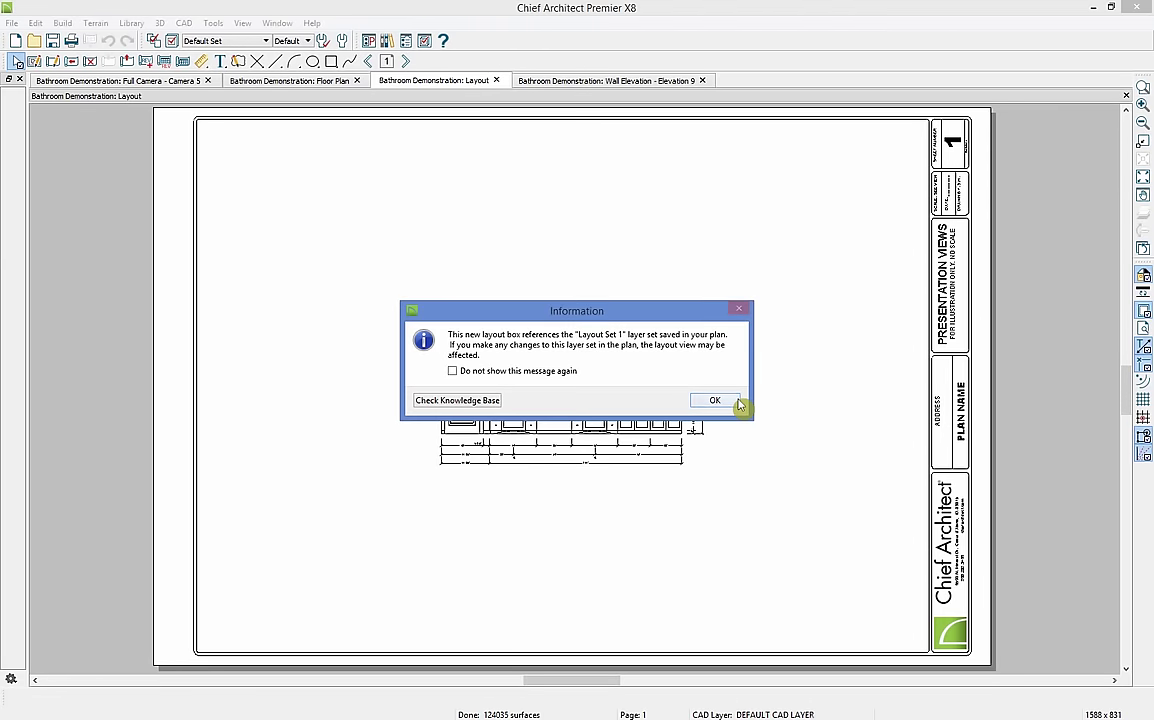
pyautogui.click(720, 401)
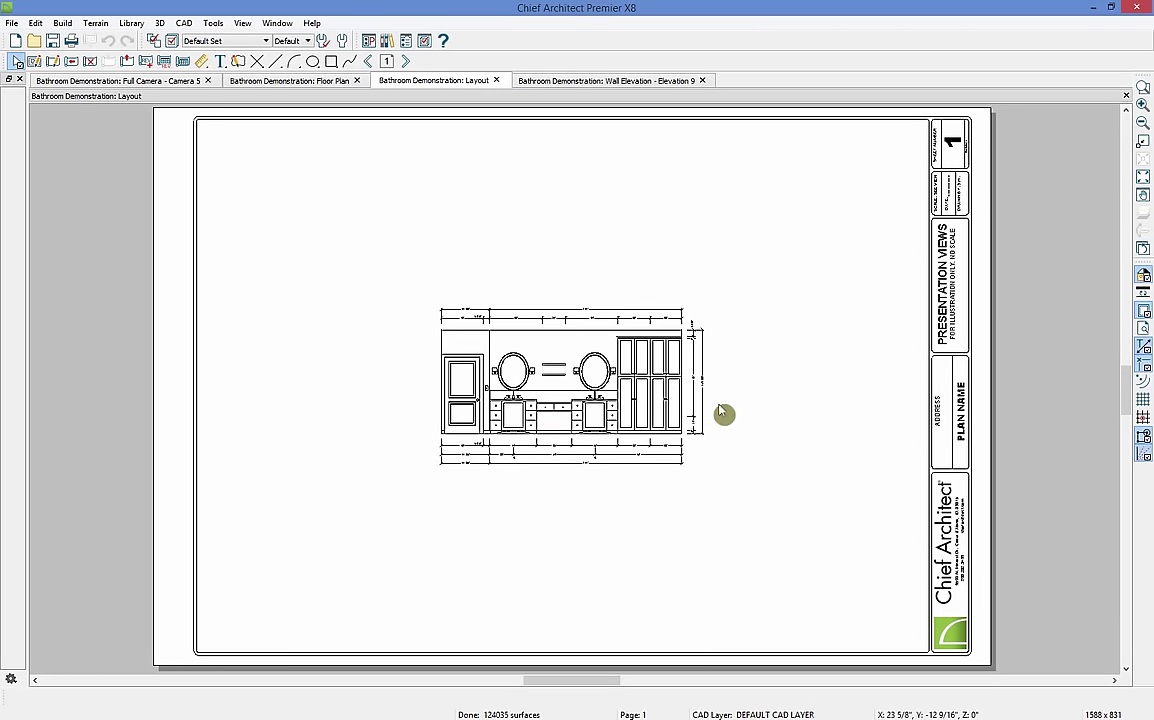
# - Move the elevation's layout box into the upper-left corner of the sheet border
pyautogui.click(590, 402)
pyautogui.moveTo(572, 386); pyautogui.dragTo(342, 207)
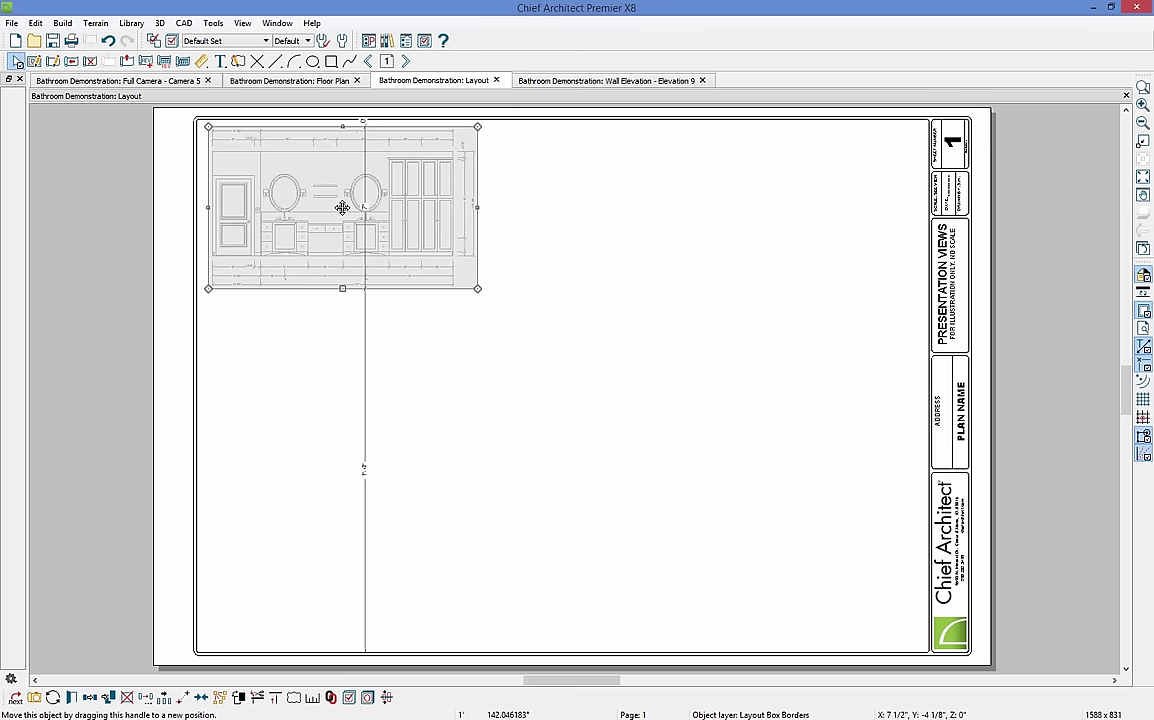
pyautogui.click(668, 262)
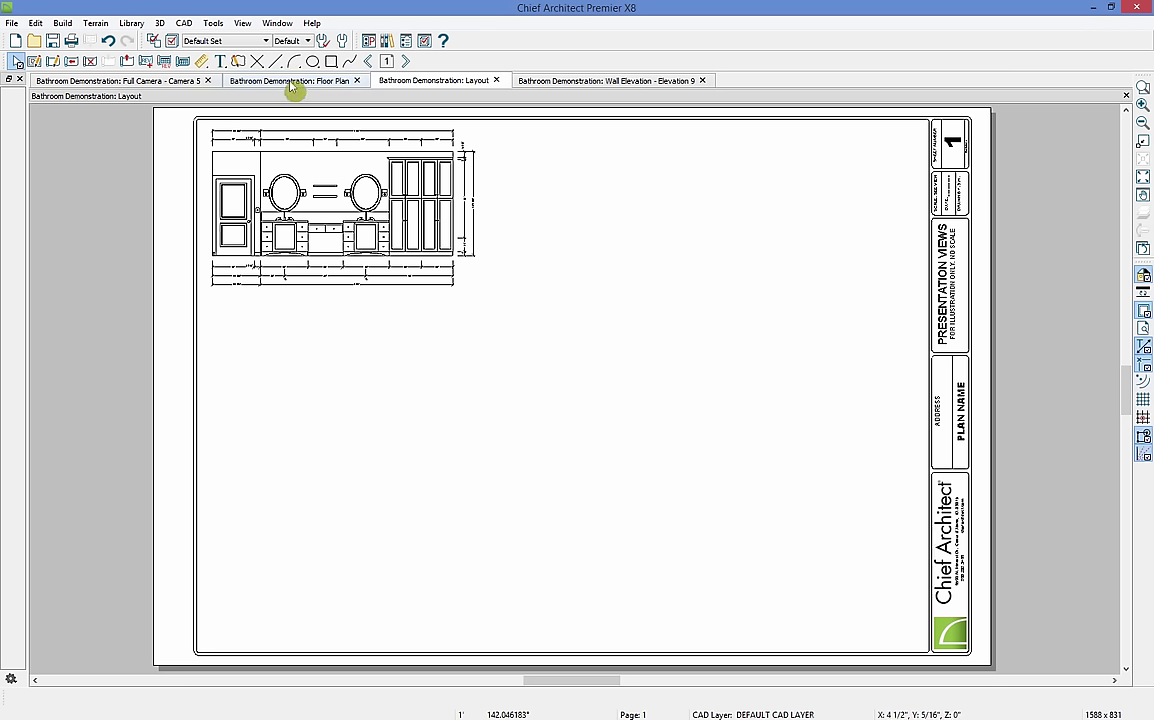
# - Send the current screen of the full camera view to layout page 1 as a live view that updates on demand
pyautogui.click(172, 83)
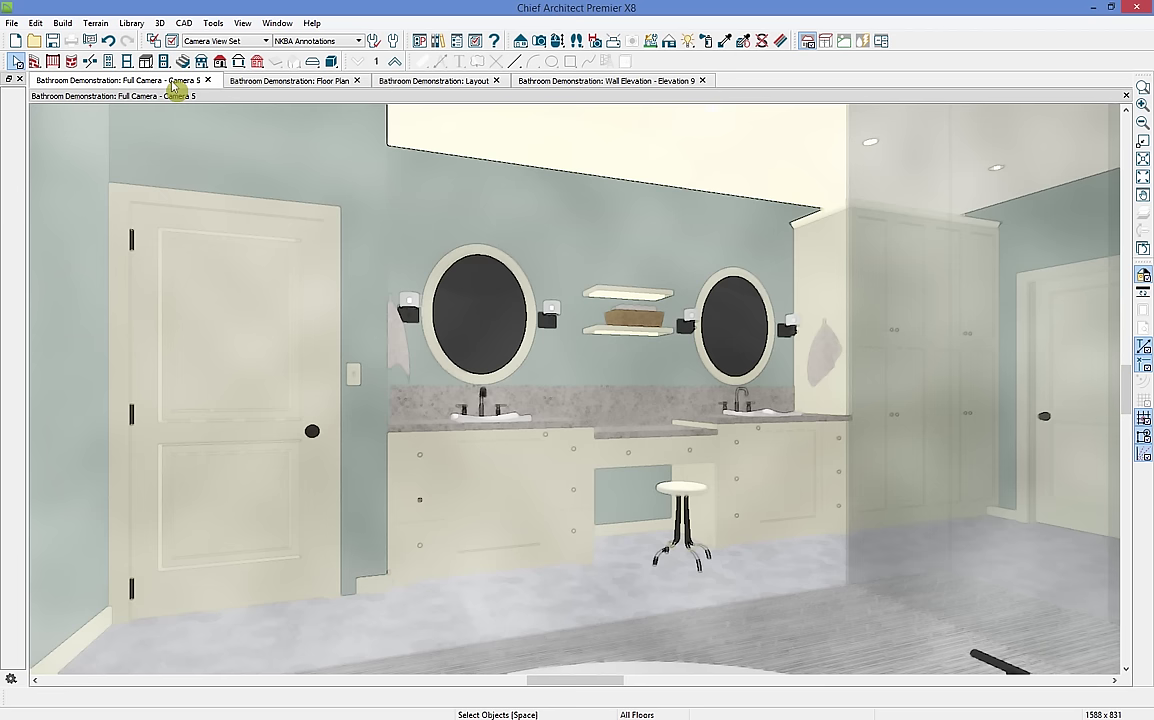
pyautogui.click(90, 43)
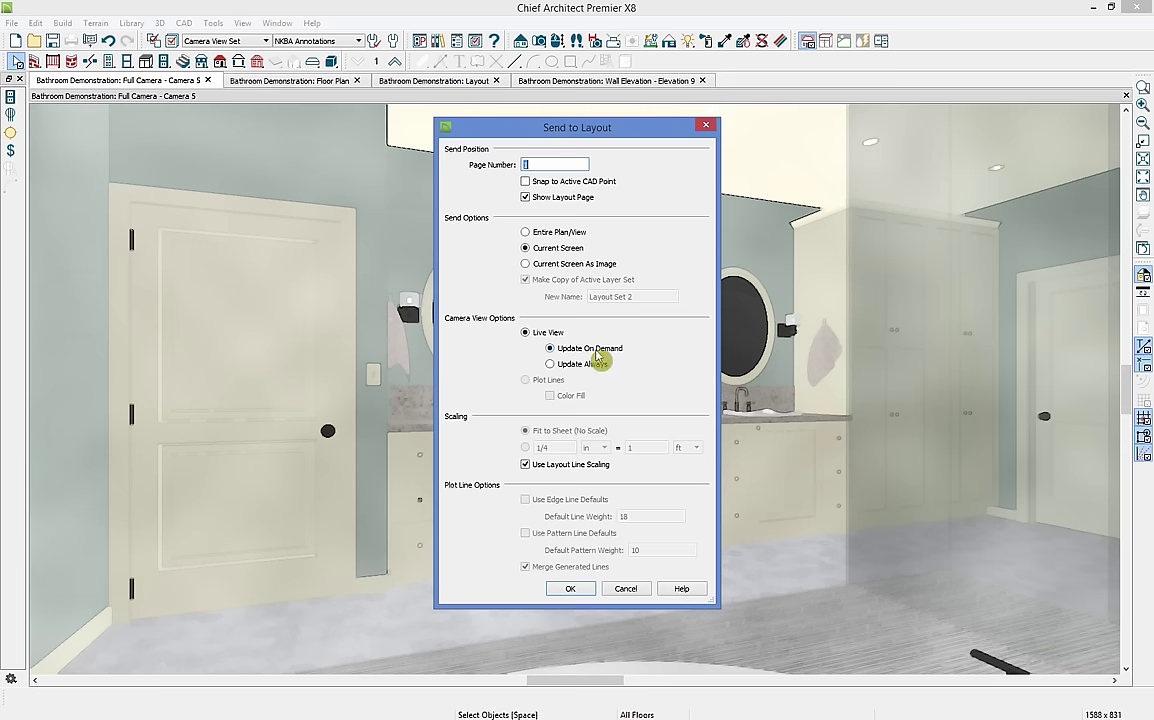
pyautogui.click(574, 589)
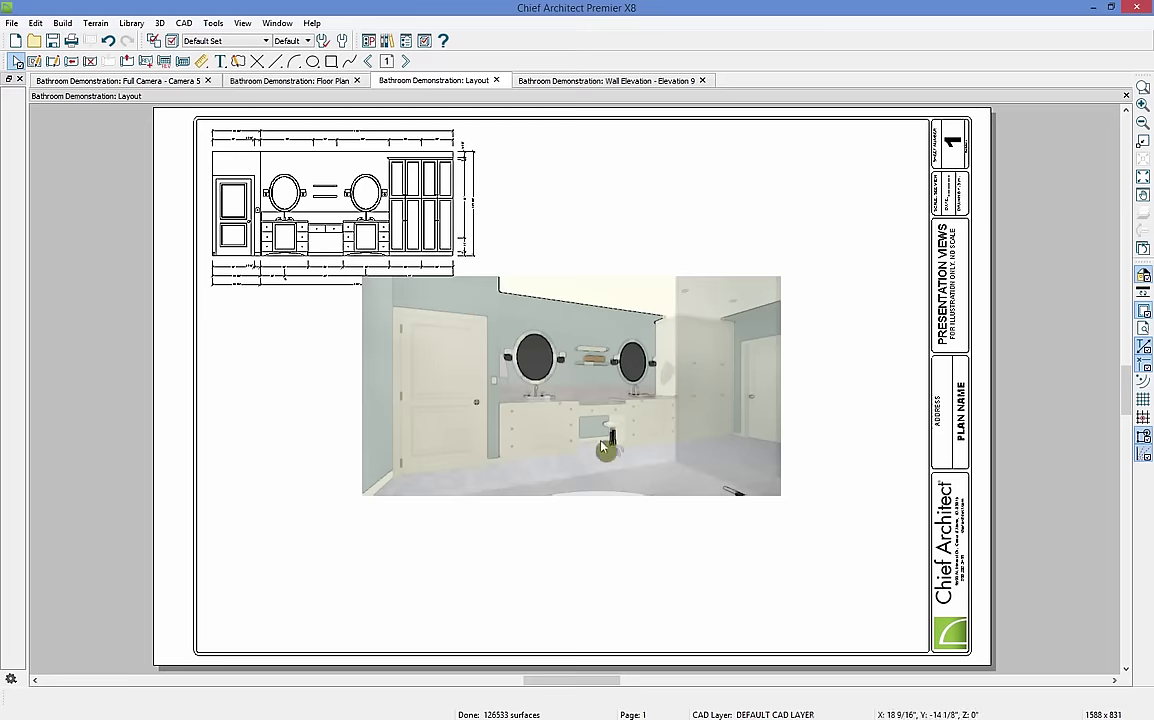
# - Crop both sides of the camera view's layout box to about 1' wide and place it beside the elevation
pyautogui.click(539, 463)
pyautogui.moveTo(362, 386); pyautogui.dragTo(459, 387)
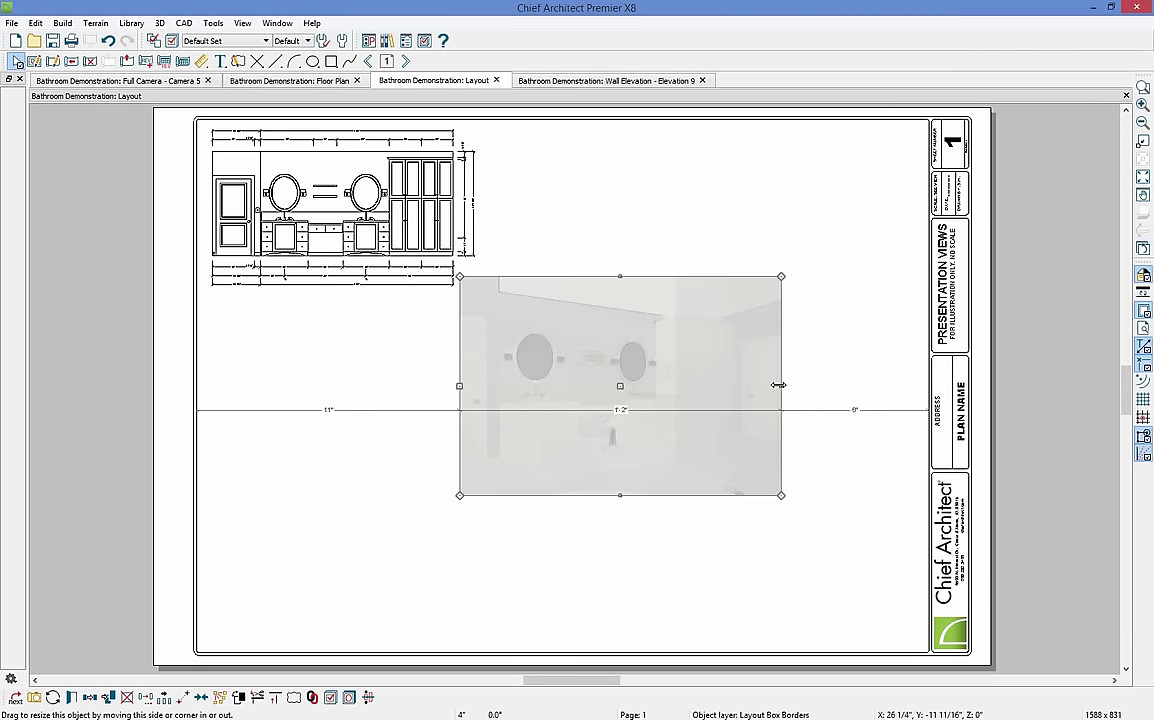
pyautogui.moveTo(765, 386); pyautogui.dragTo(747, 388)
pyautogui.click(612, 392)
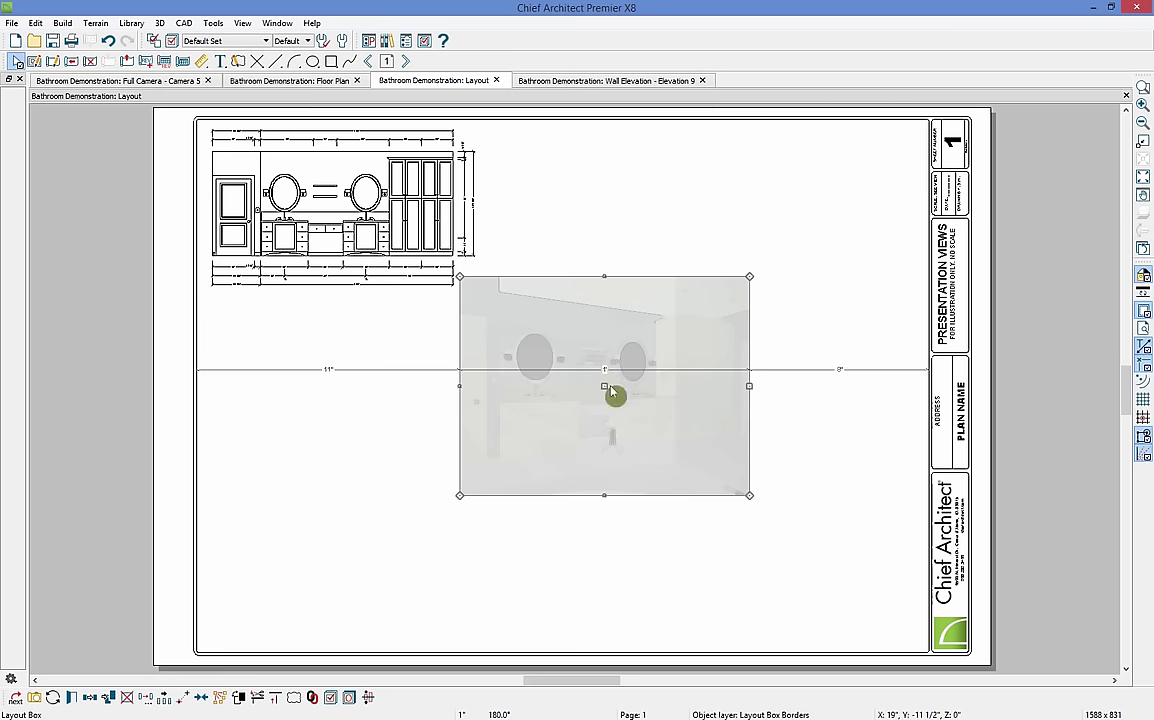
pyautogui.moveTo(603, 386); pyautogui.dragTo(639, 246)
pyautogui.click(780, 489)
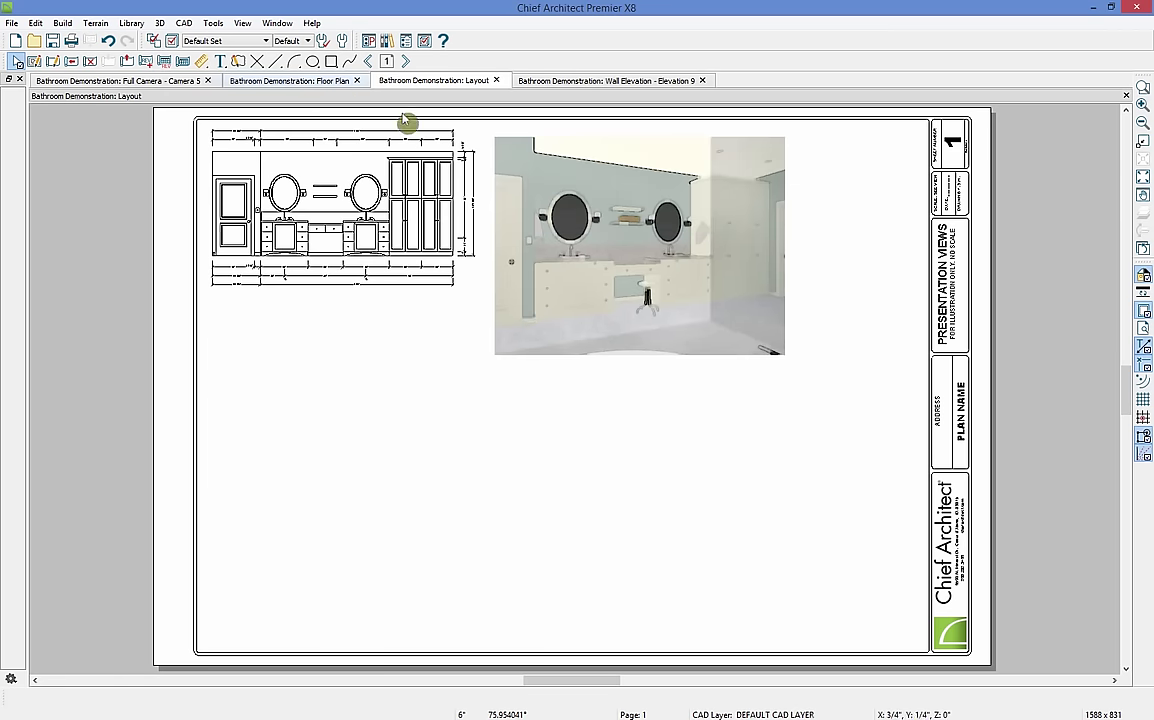
# - Switch to the floor plan and place a Cabinet Schedule in the empty area below the plan
pyautogui.click(648, 245)
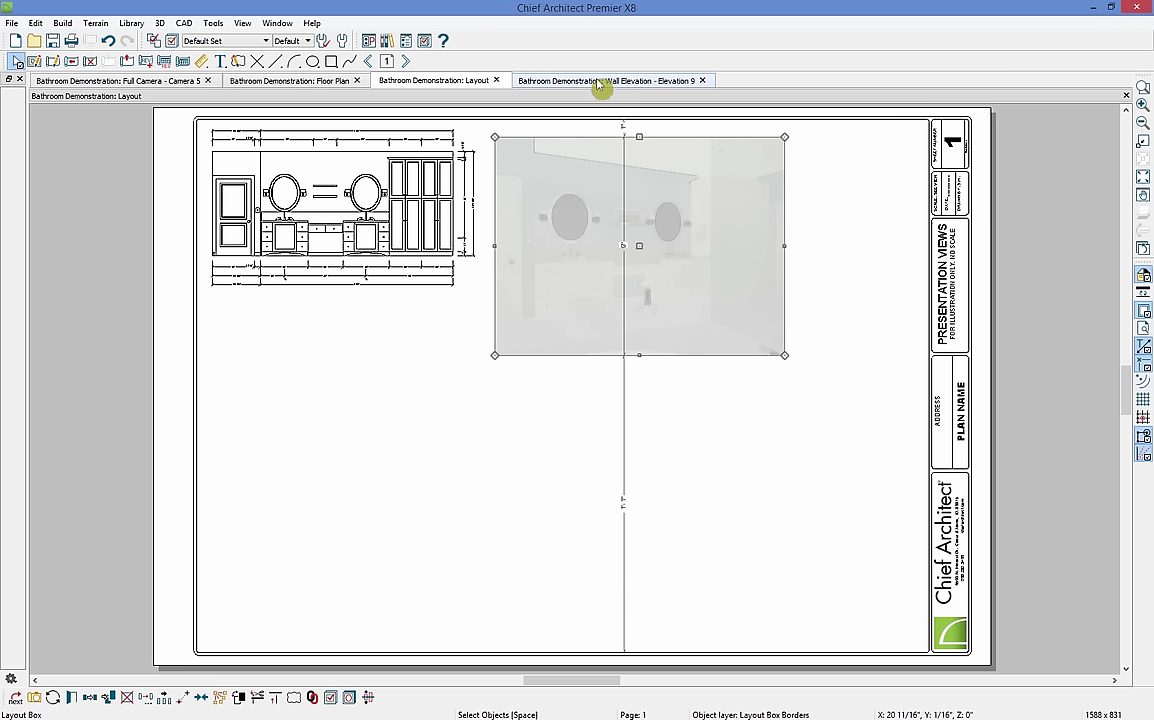
pyautogui.click(331, 87)
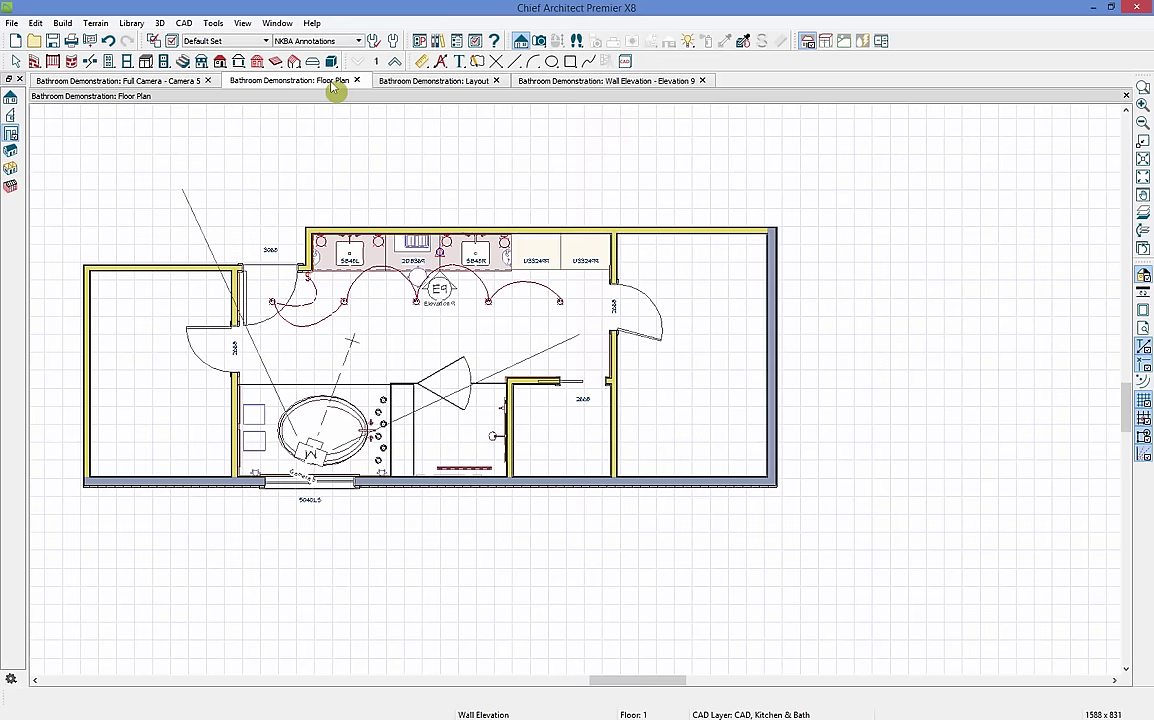
pyautogui.moveTo(458, 575); pyautogui.dragTo(433, 443, button='middle')
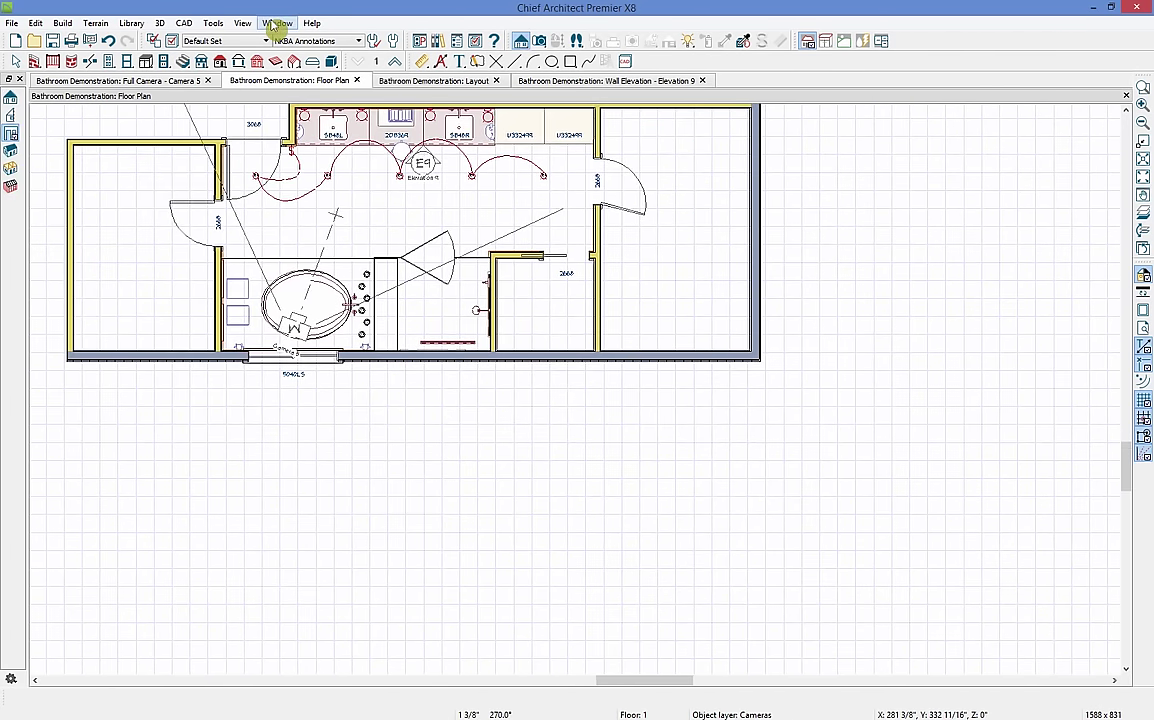
pyautogui.click(213, 24)
pyautogui.moveTo(262, 182)
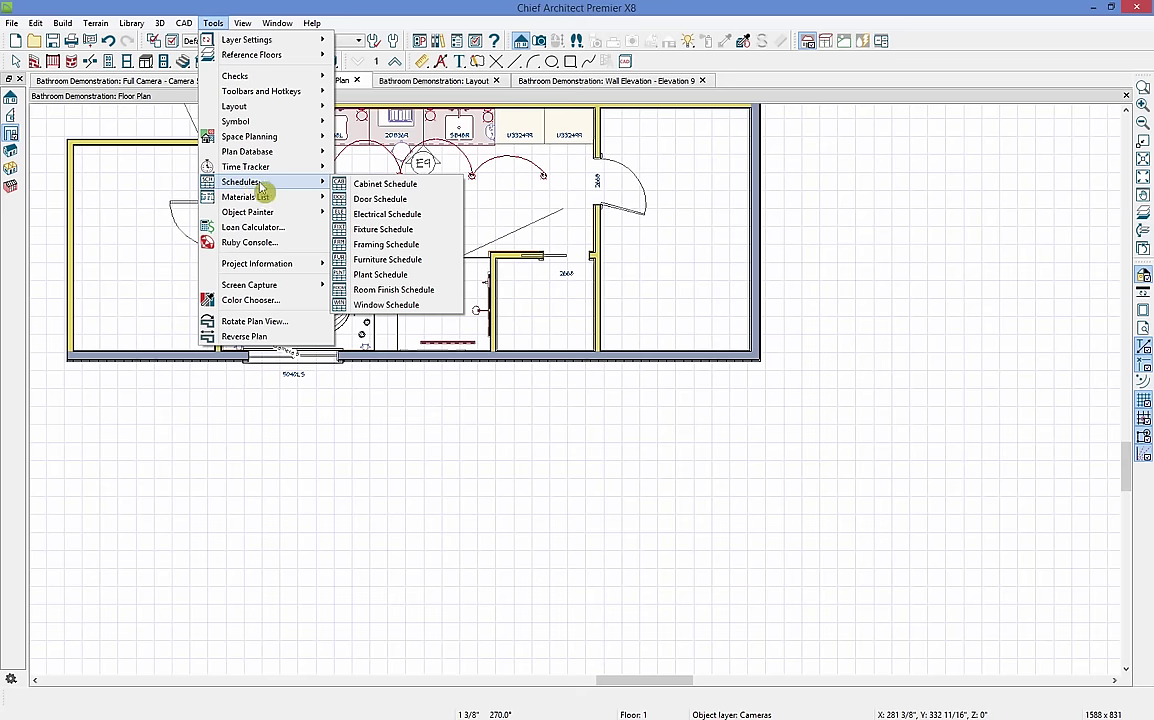
pyautogui.click(360, 185)
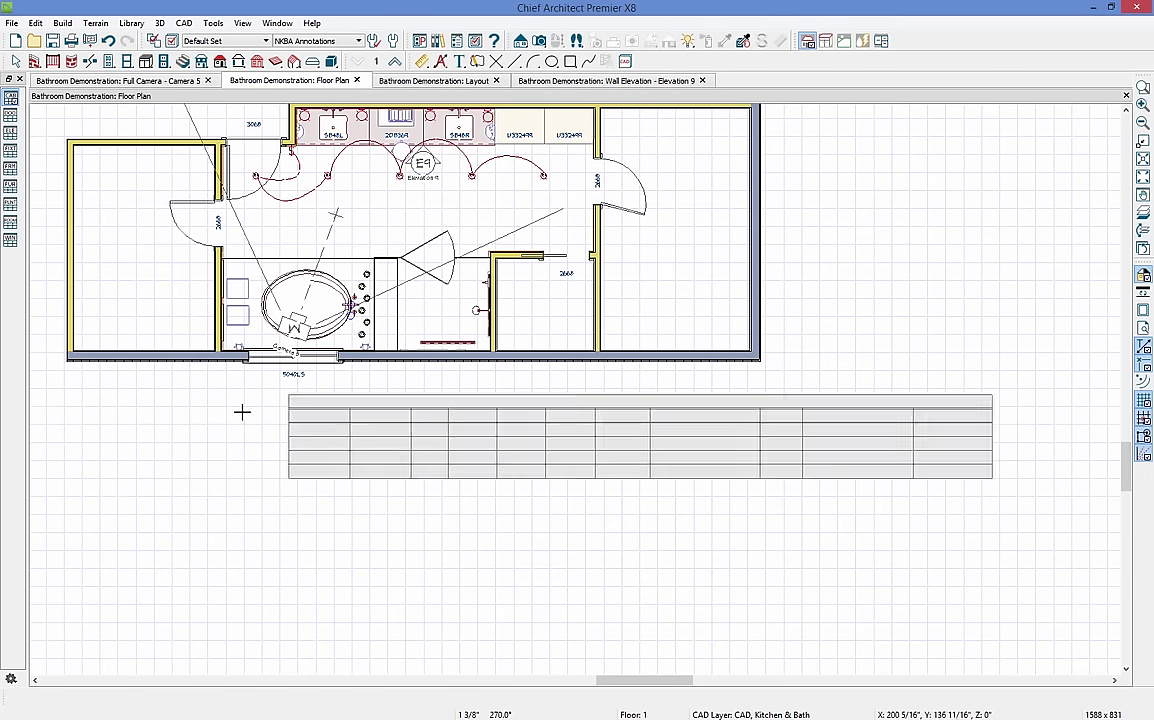
pyautogui.click(136, 416)
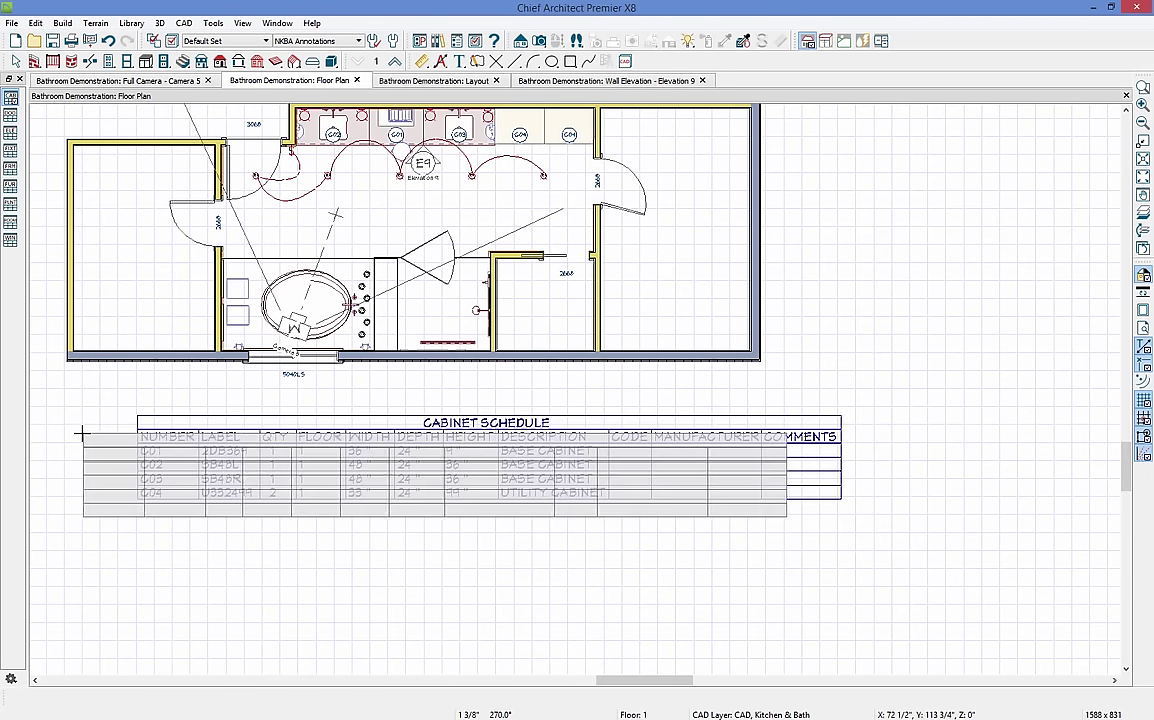
pyautogui.click(120, 447)
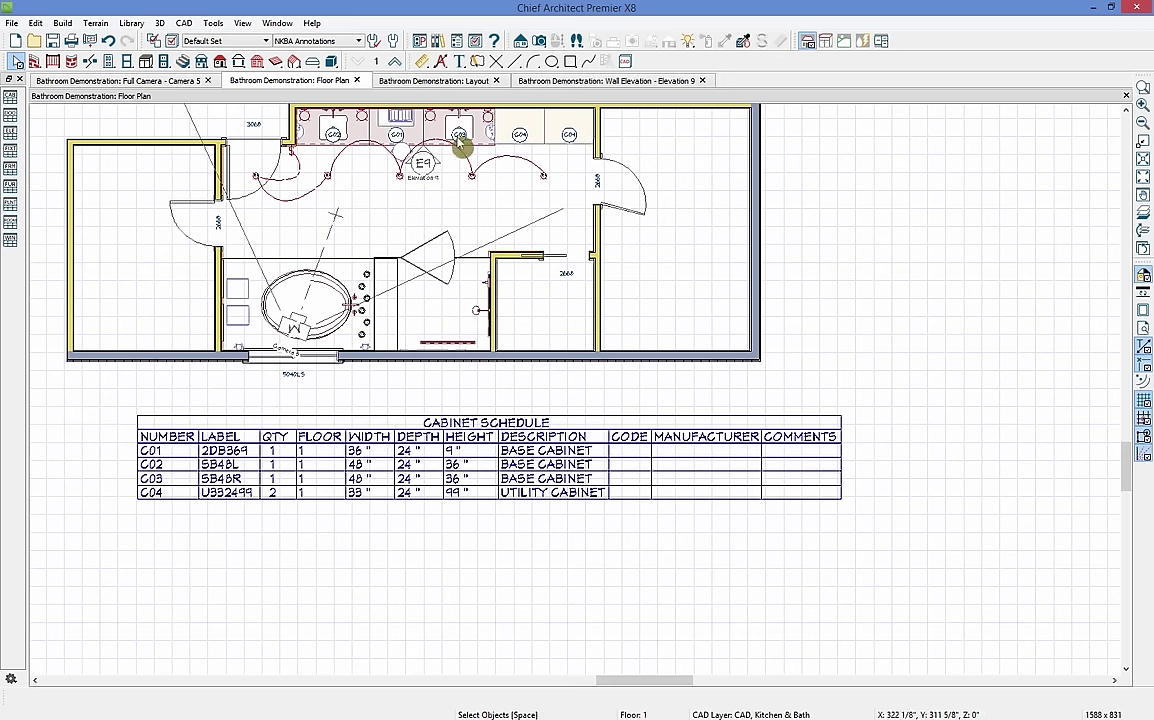
# - Open the cabinet schedule's specification and add the 3D Perspective column to the included columns
pyautogui.doubleClick(518, 428)
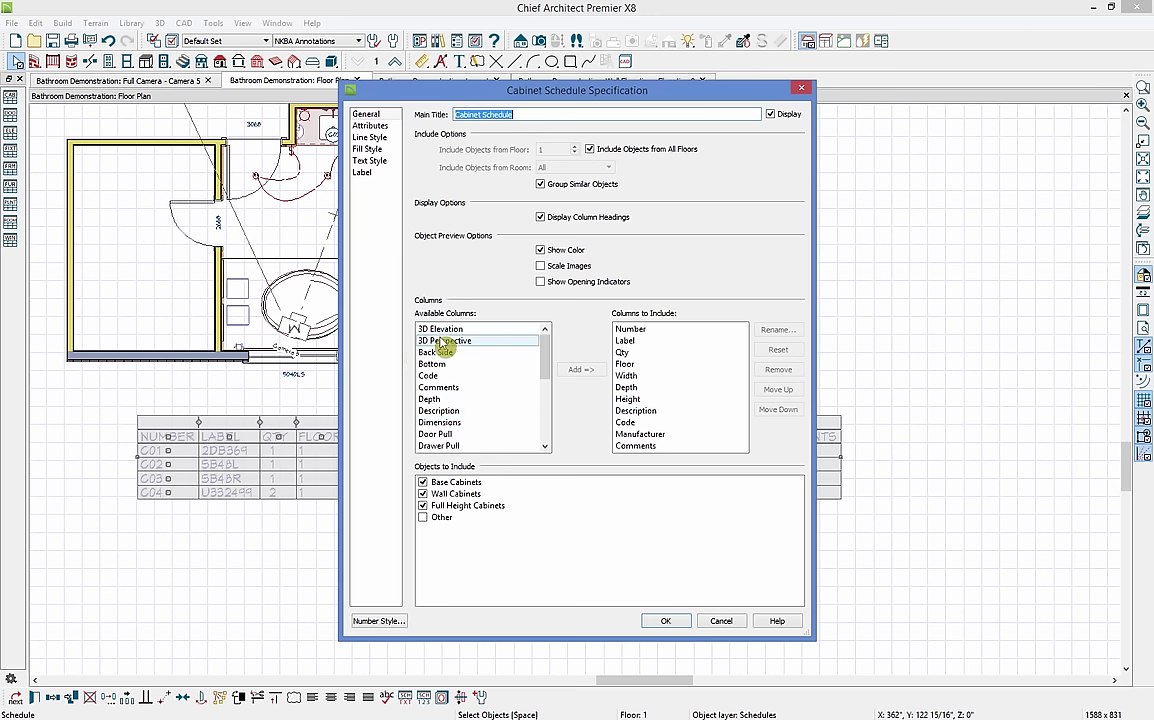
pyautogui.click(444, 341)
pyautogui.click(586, 372)
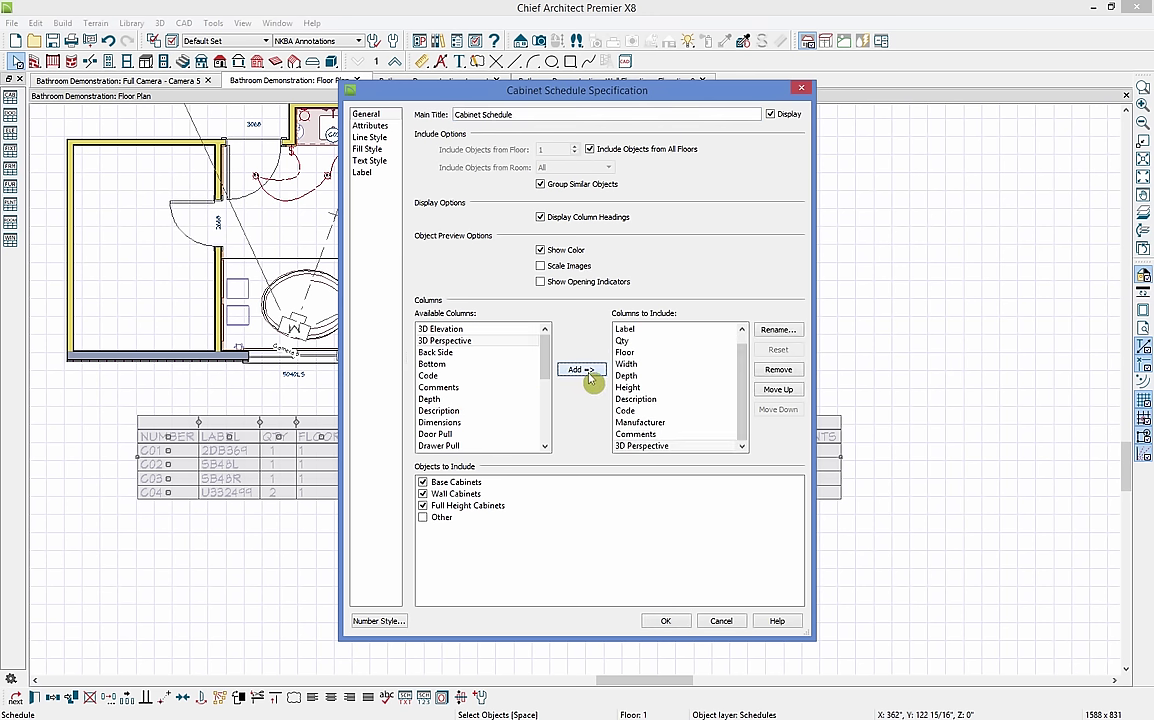
# - Reorder the schedule's included columns so that 3D Perspective comes directly after Number
pyautogui.click(781, 390)
pyautogui.click(781, 390)
pyautogui.click(781, 390)
pyautogui.click(781, 390)
pyautogui.click(781, 390)
pyautogui.click(781, 390)
pyautogui.click(781, 390)
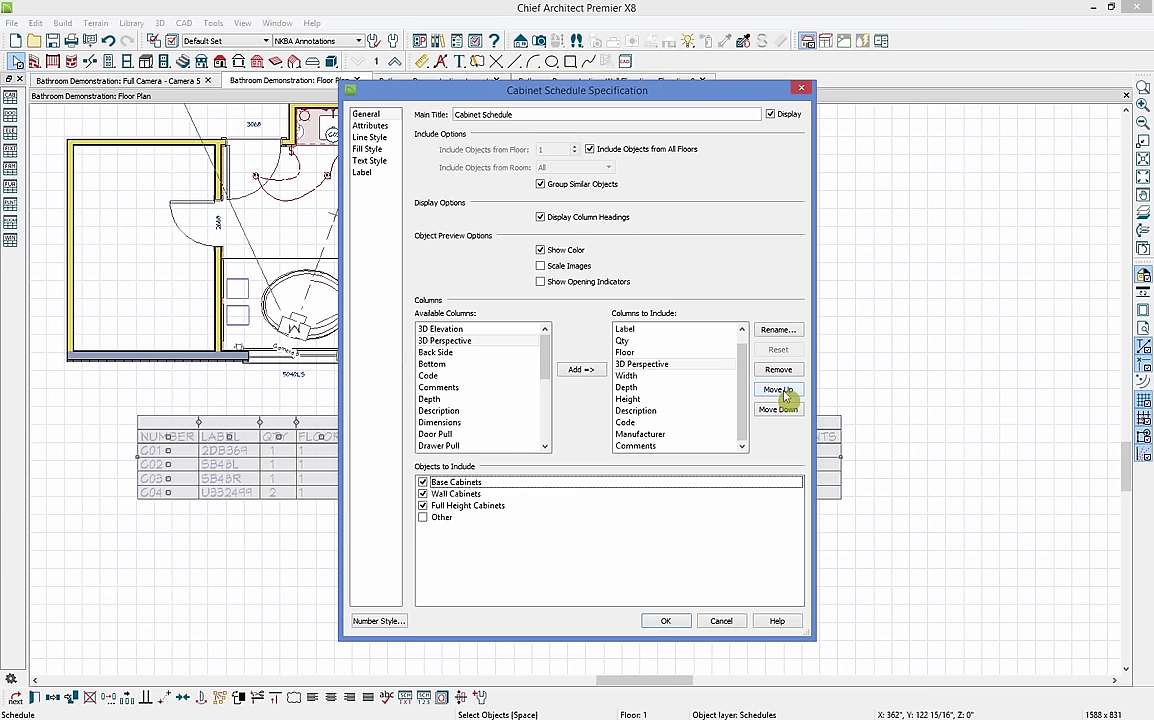
pyautogui.click(781, 390)
pyautogui.click(781, 390)
pyautogui.click(781, 390)
pyautogui.click(781, 390)
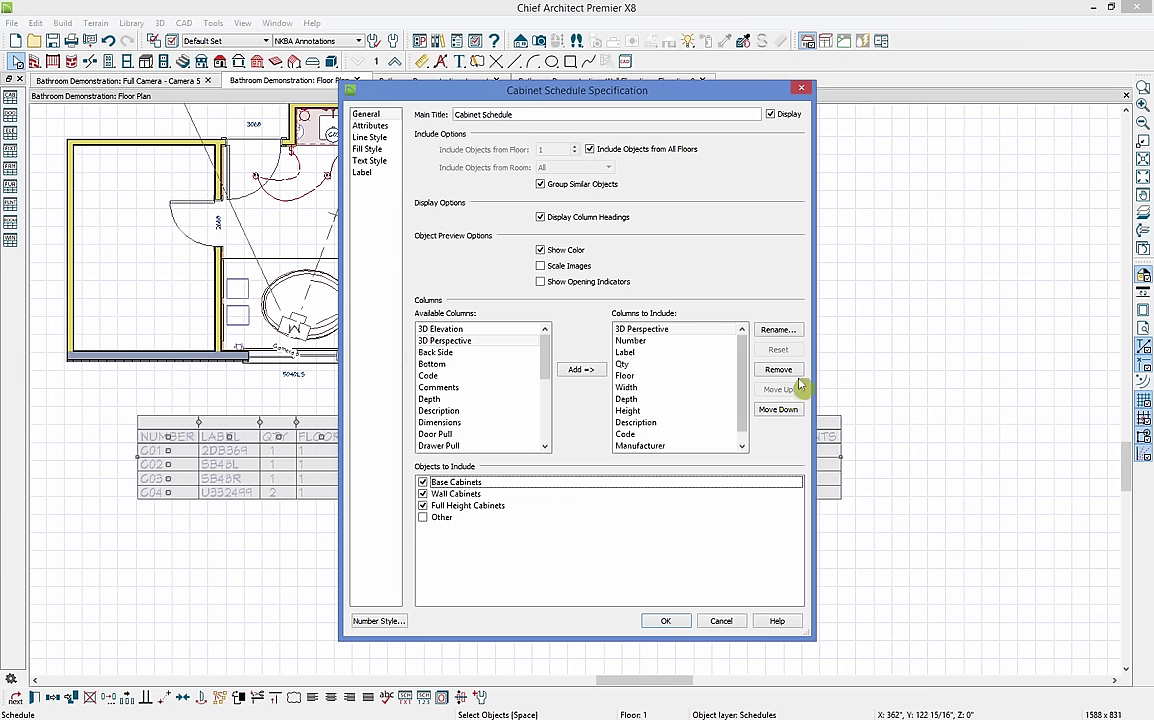
pyautogui.click(778, 409)
pyautogui.click(632, 330)
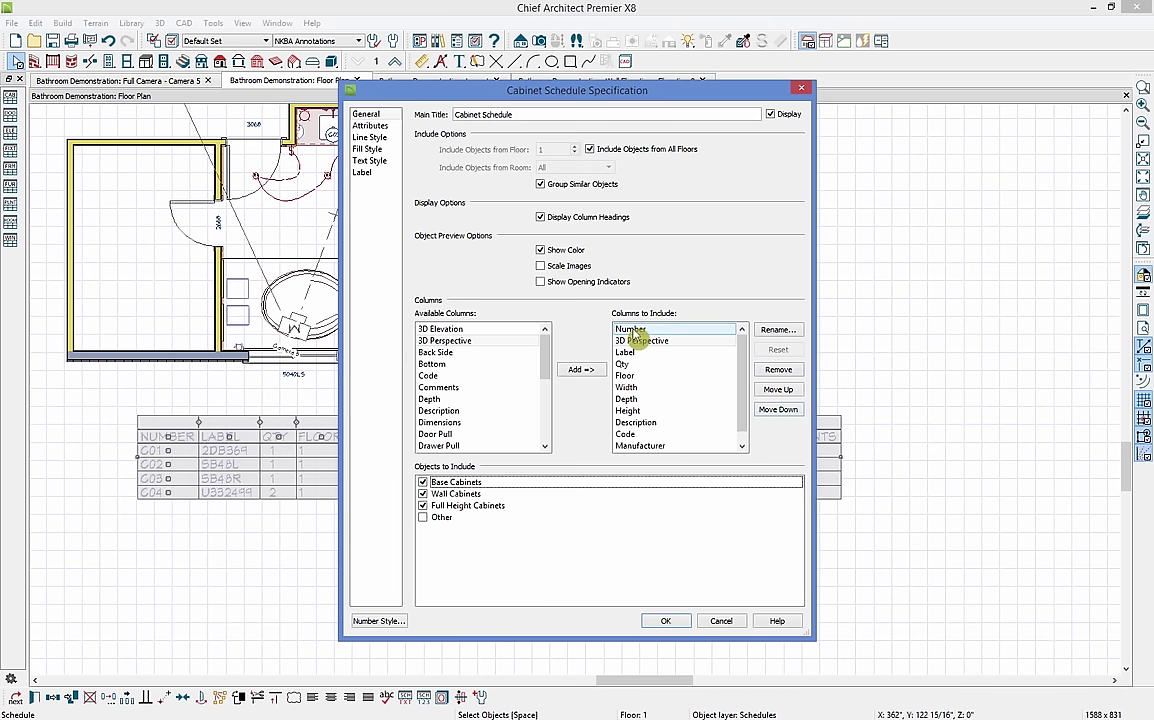
pyautogui.click(660, 341)
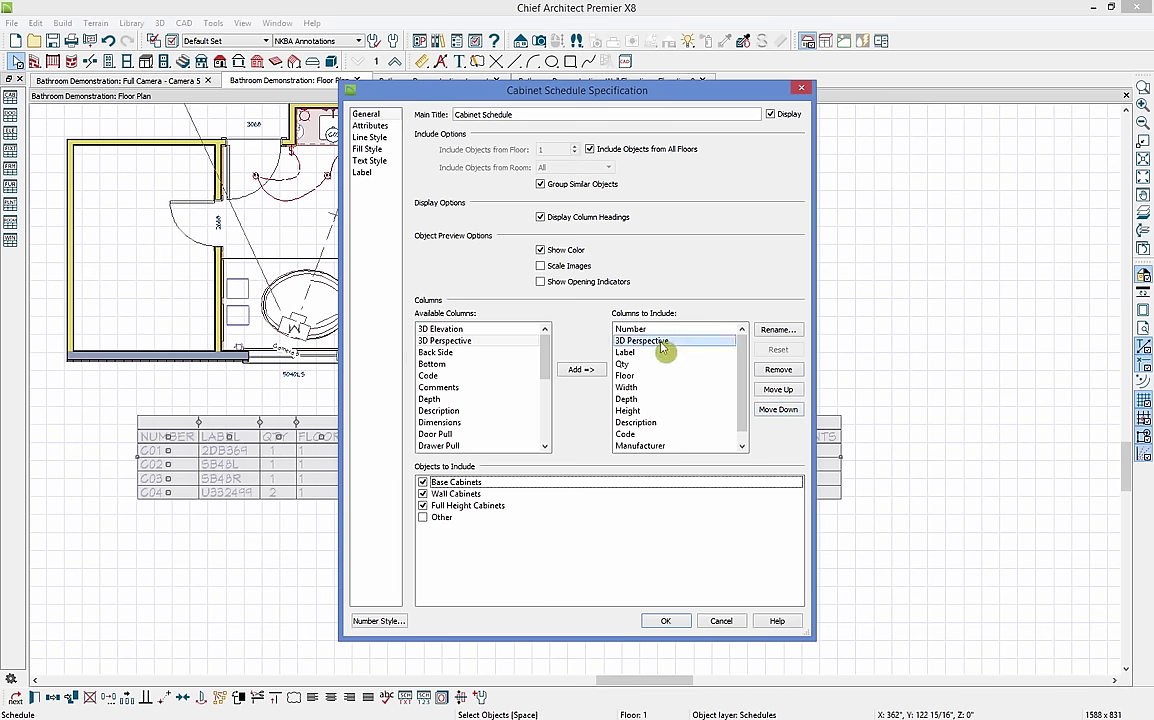
# - Remove the Comments, Manufacturer and Code columns from the cabinet schedule and apply the changes
pyautogui.scroll(-1, 745, 378)
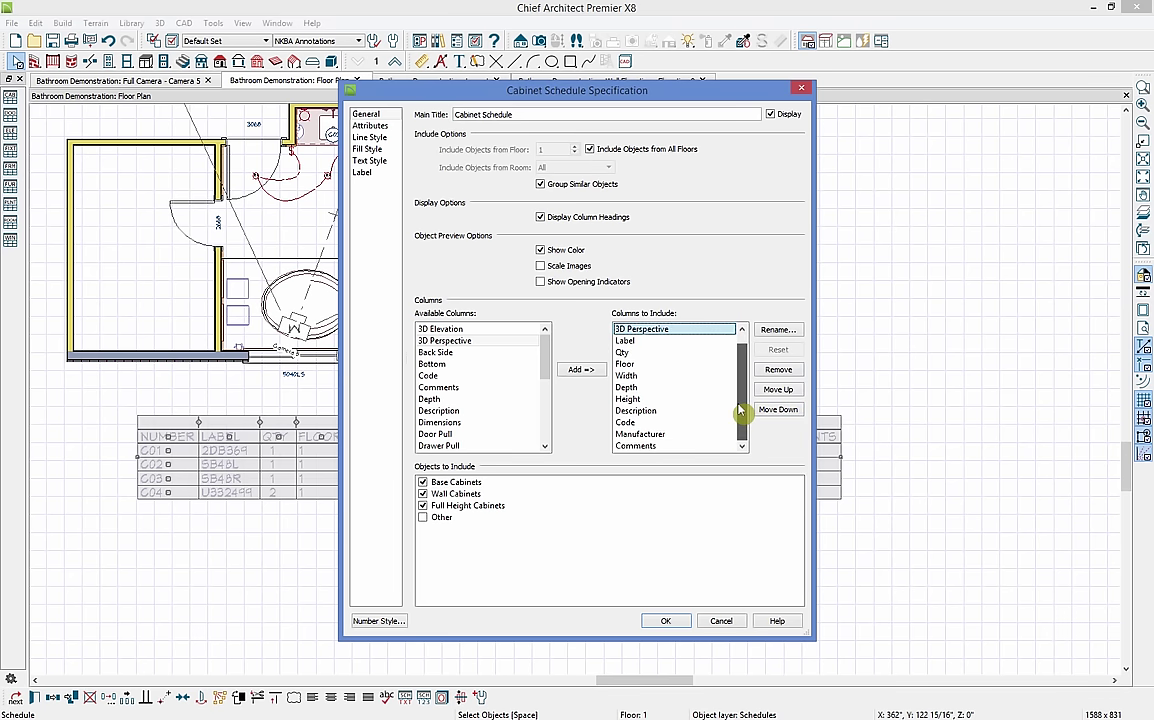
pyautogui.click(688, 447)
pyautogui.click(776, 370)
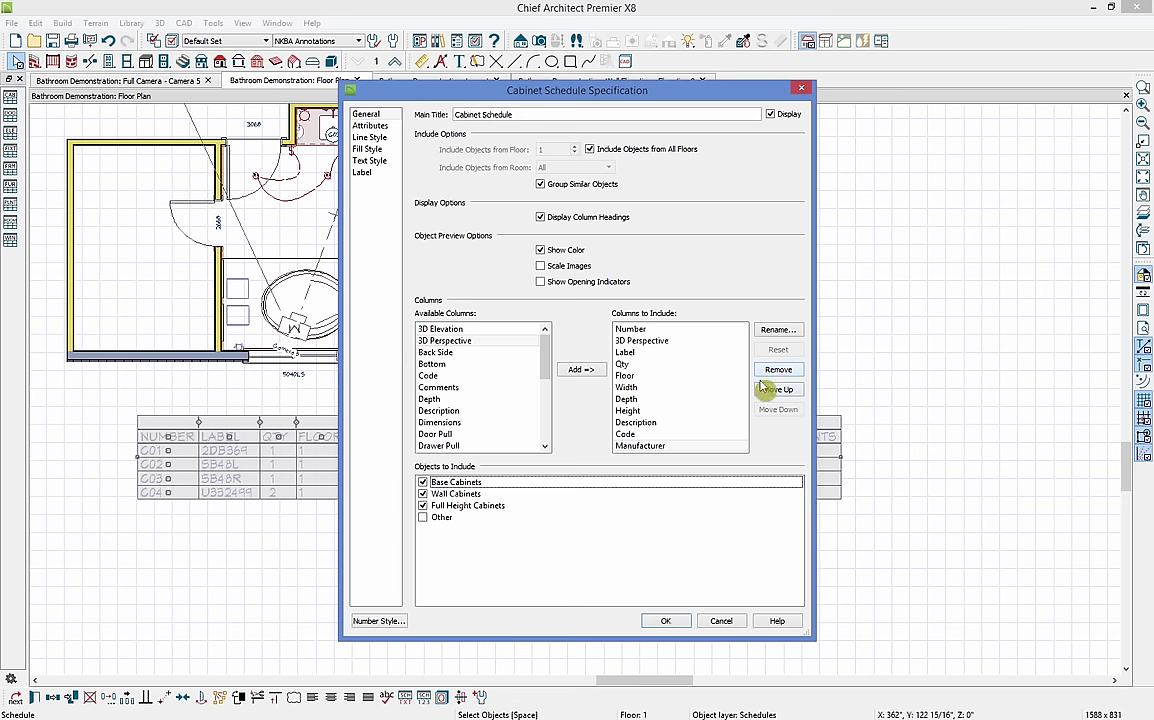
pyautogui.click(773, 370)
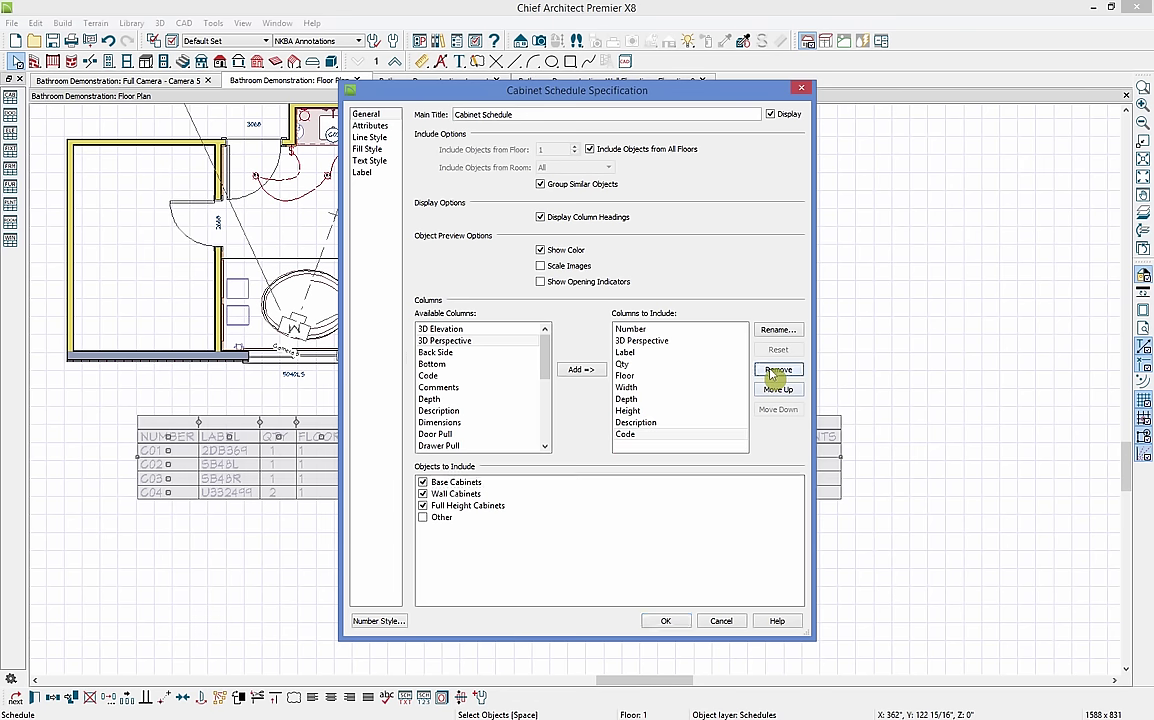
pyautogui.click(665, 621)
pyautogui.moveTo(667, 610); pyautogui.dragTo(631, 319, button='middle')
pyautogui.click(861, 403)
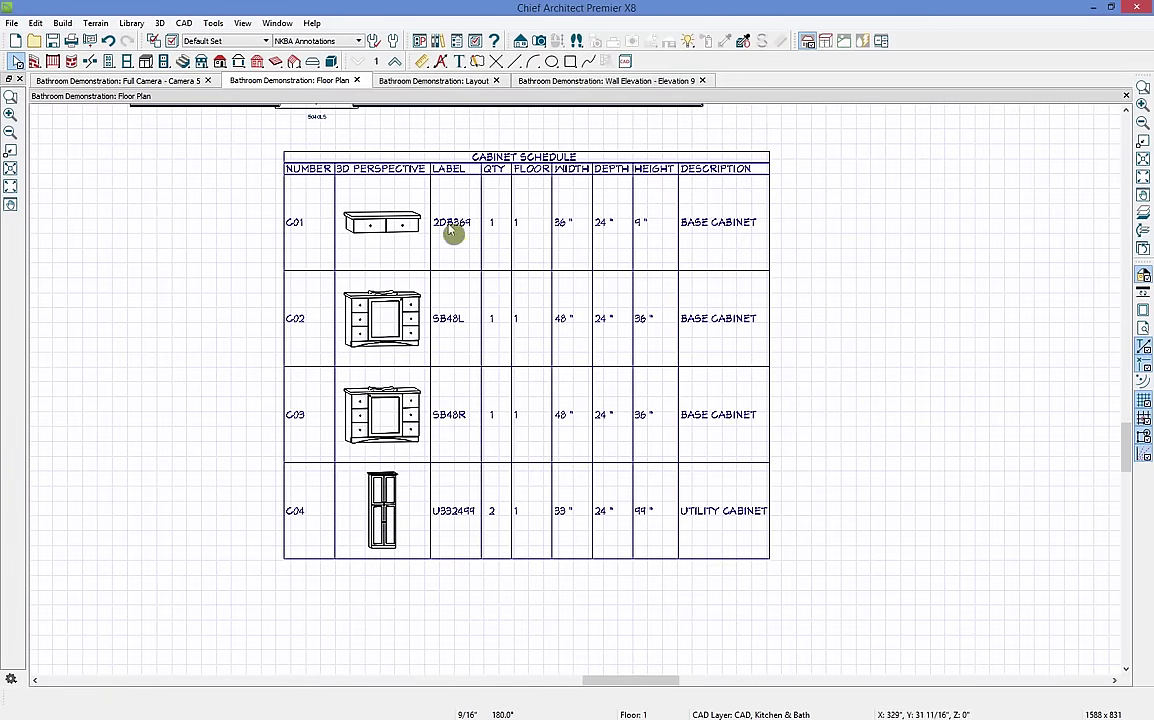
# - Narrow the 3D Perspective column of the cabinet schedule to make its rows and images smaller
pyautogui.click(432, 170)
pyautogui.moveTo(431, 165); pyautogui.dragTo(415, 160)
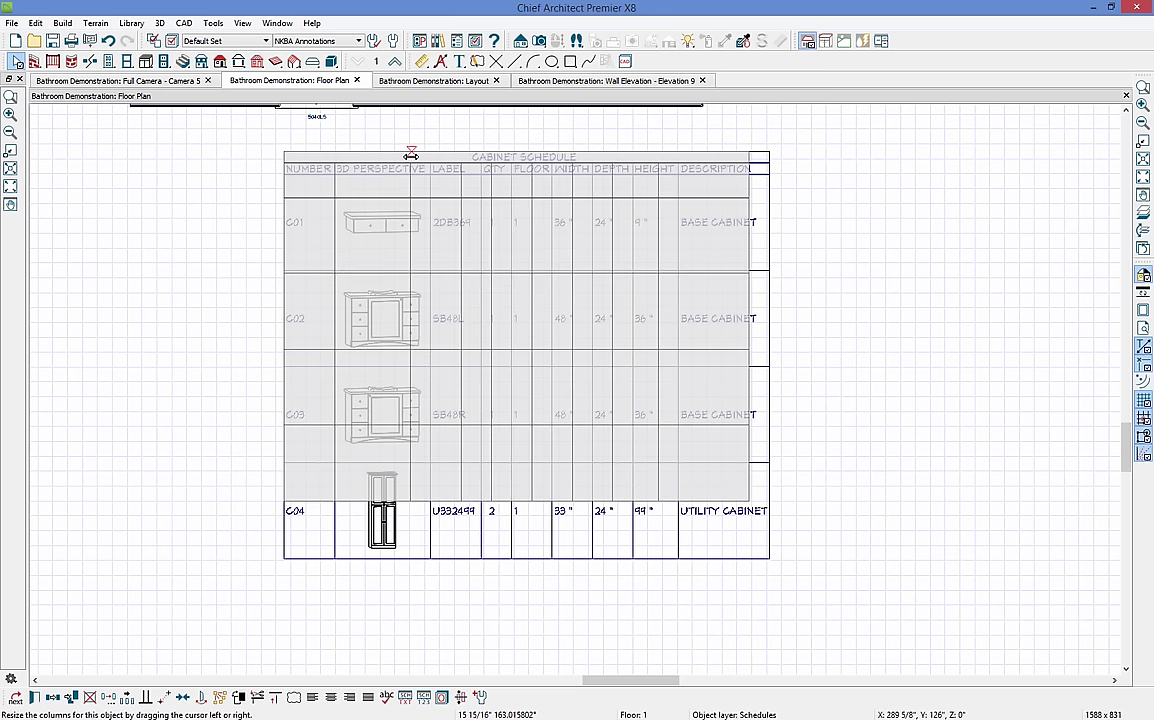
pyautogui.click(841, 340)
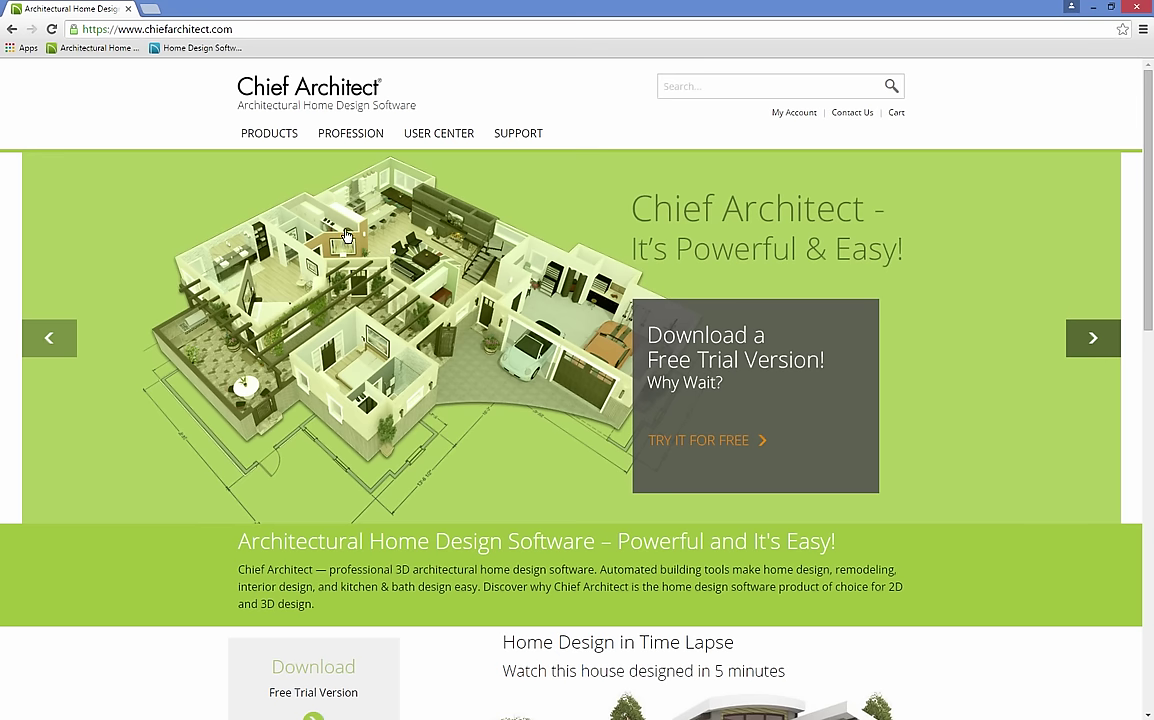
# - On the Chief Architect website in the browser, view the Samples Gallery and the Free Trial Download page
pyautogui.moveTo(448, 135)
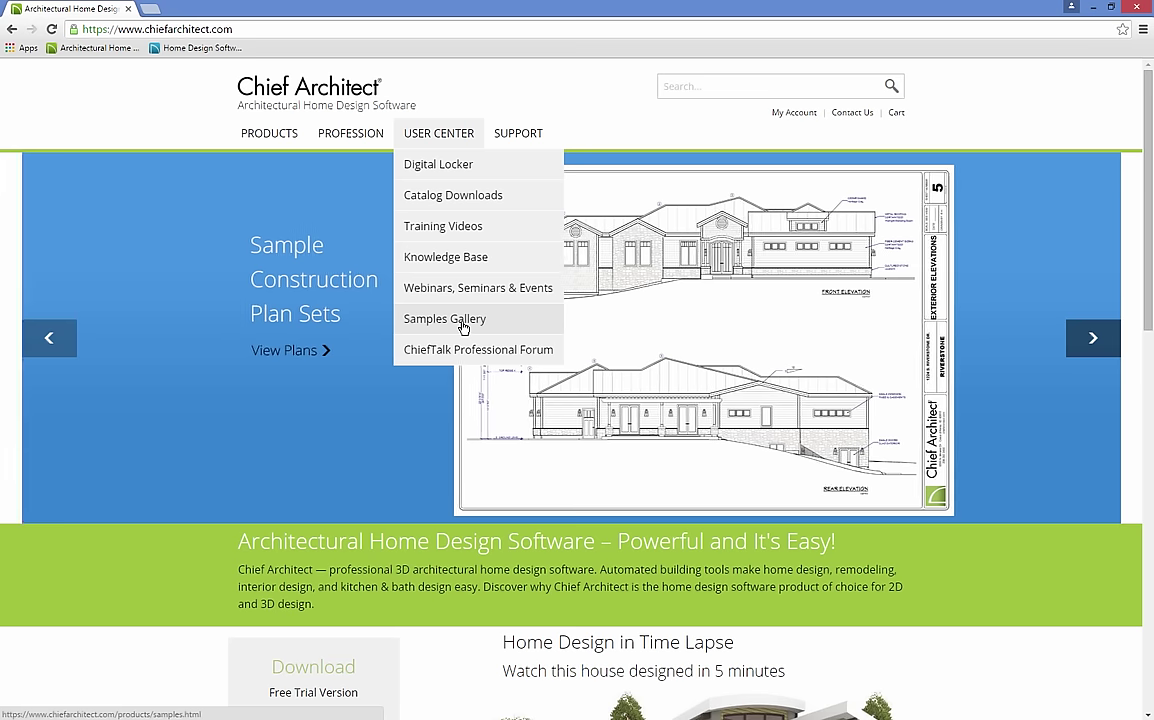
pyautogui.click(463, 322)
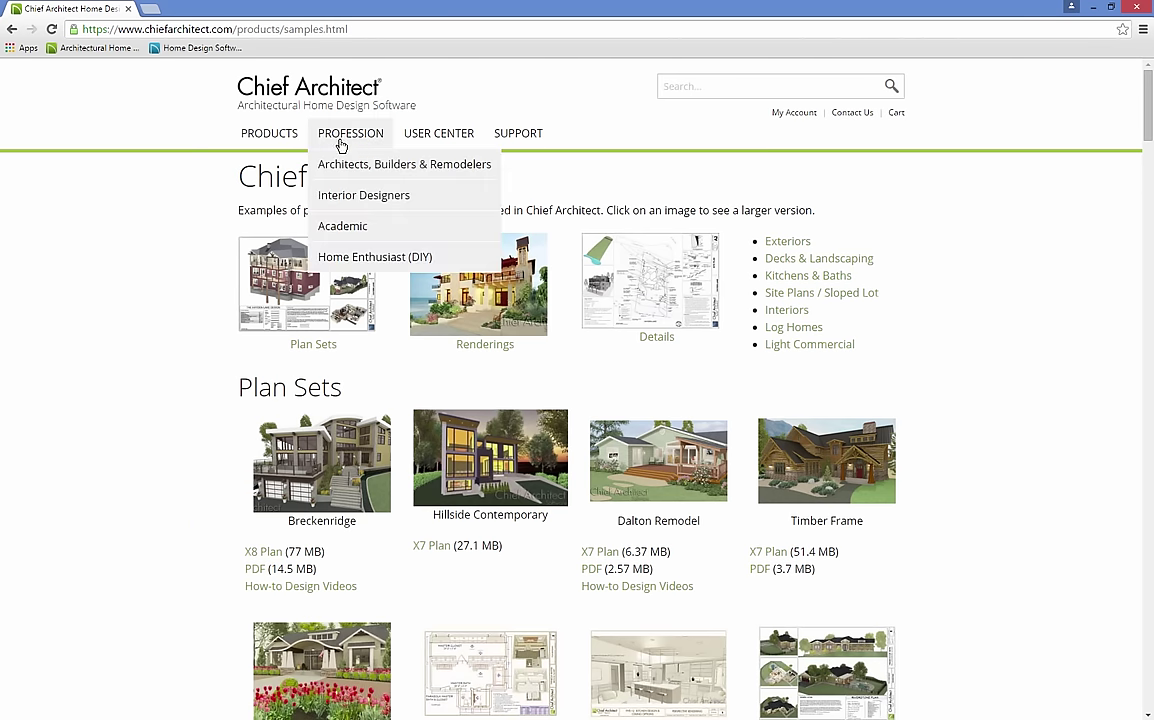
pyautogui.moveTo(296, 144)
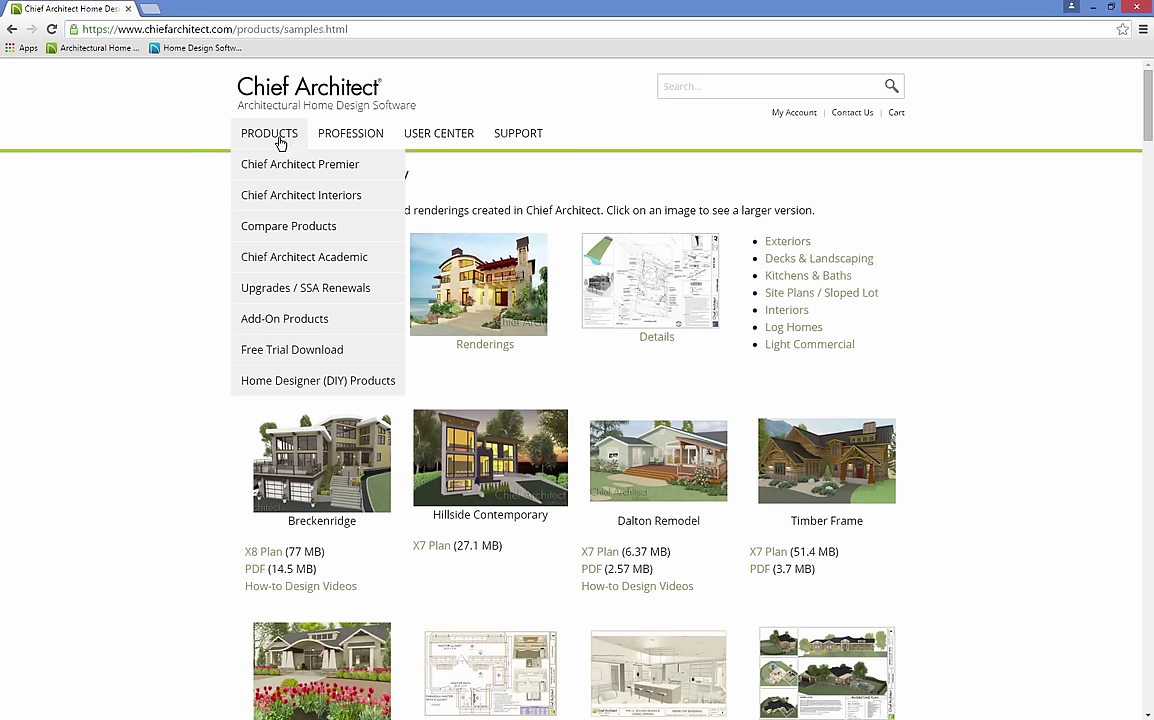
pyautogui.click(287, 358)
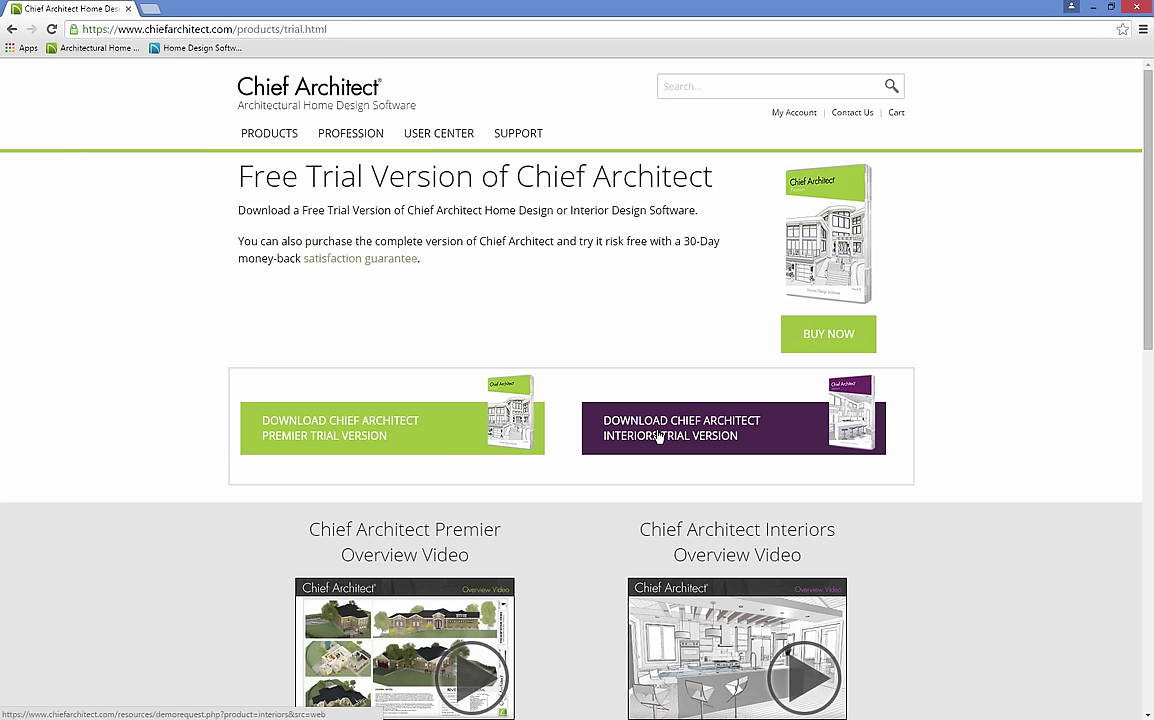
pyautogui.click(630, 472)
# - Open the website's Catalog Downloads and look through the manufacturer catalogs in the 3D Library's Cabinets category
pyautogui.moveTo(471, 147)
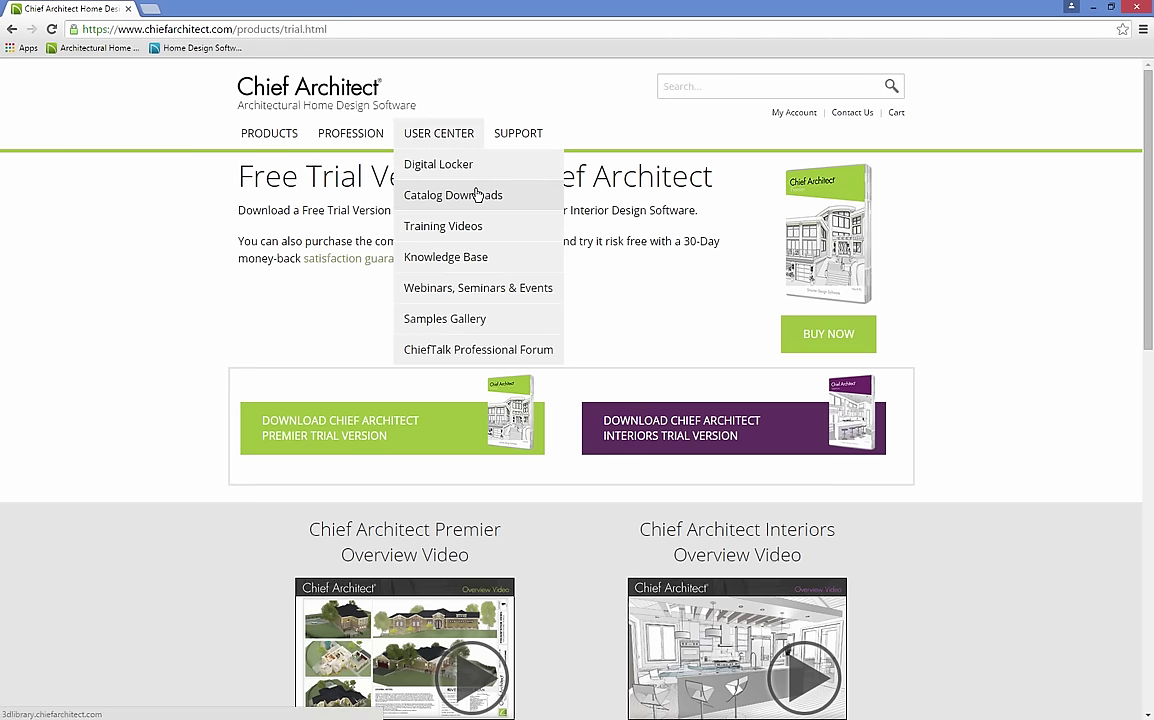
pyautogui.click(476, 194)
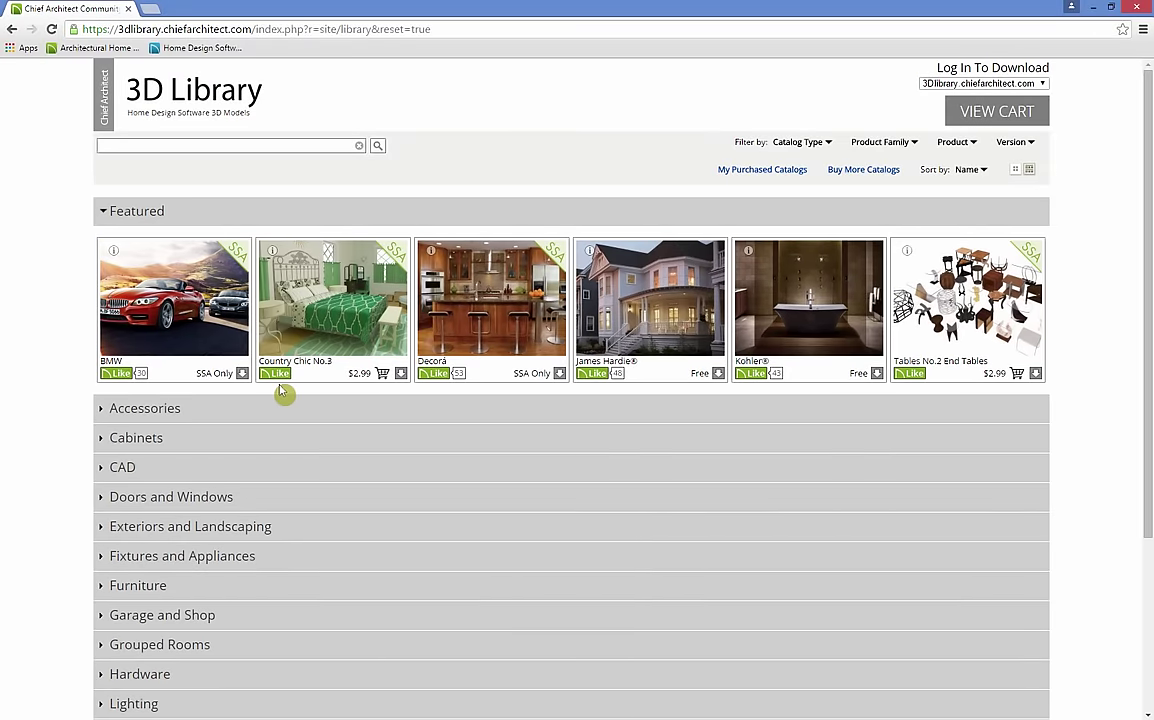
pyautogui.click(105, 445)
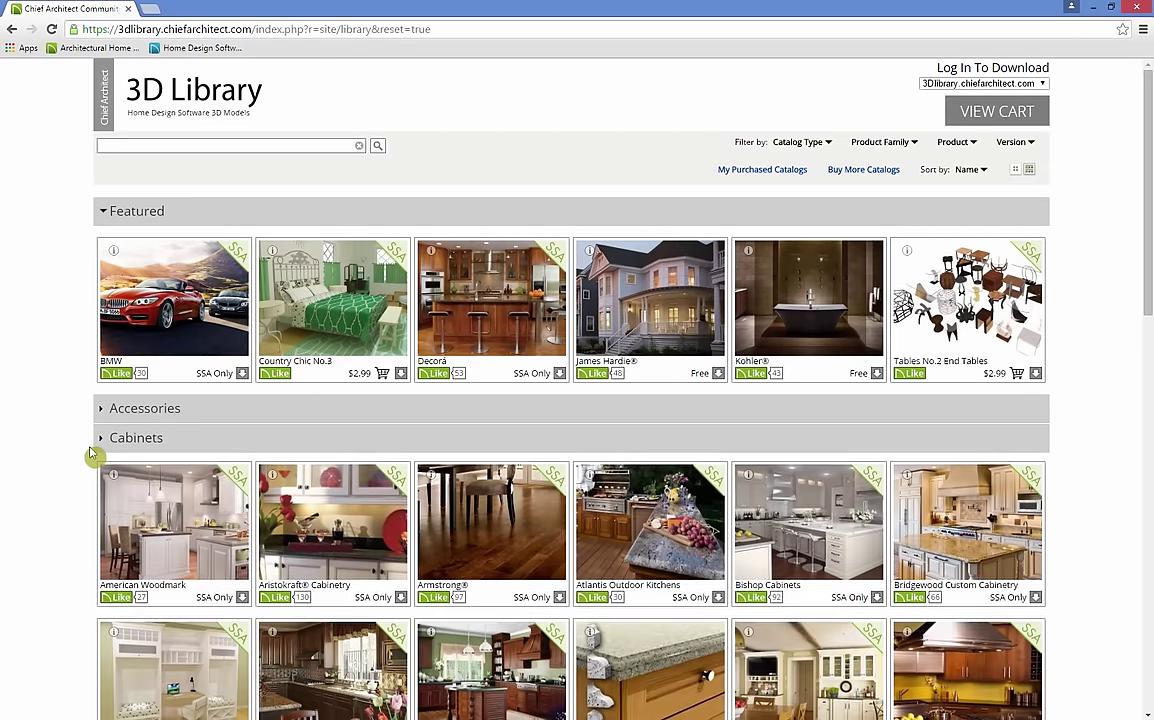
pyautogui.scroll(-3, 64, 486)
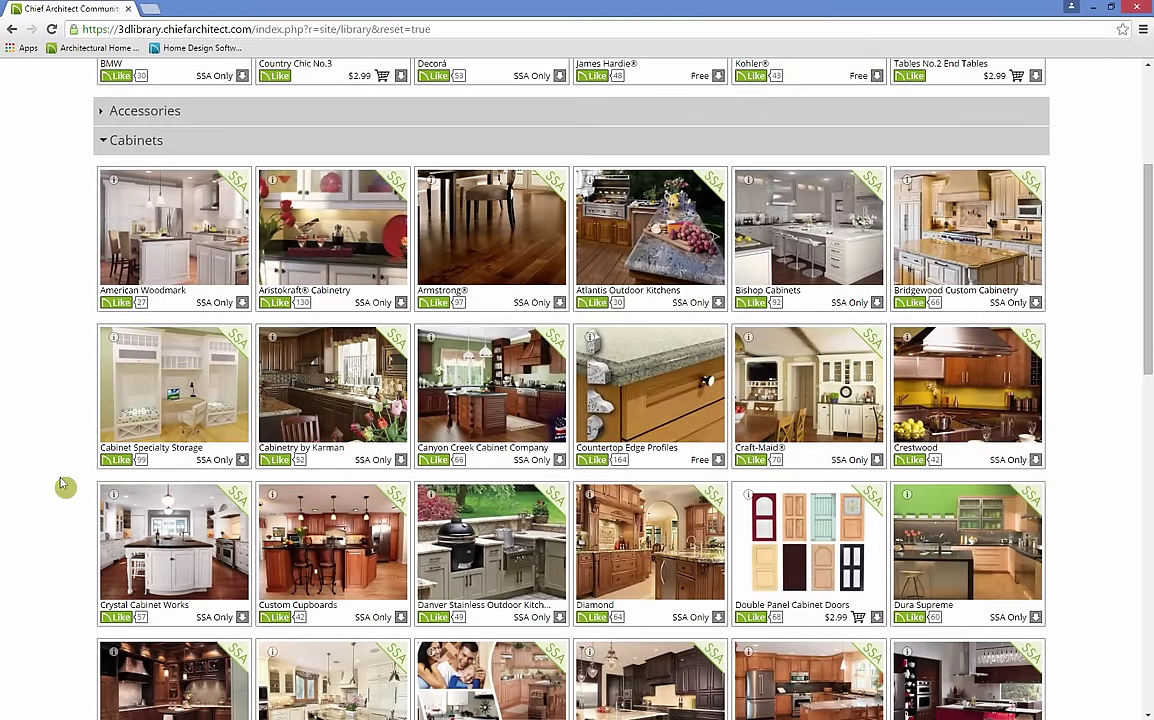
pyautogui.scroll(-1, 64, 486)
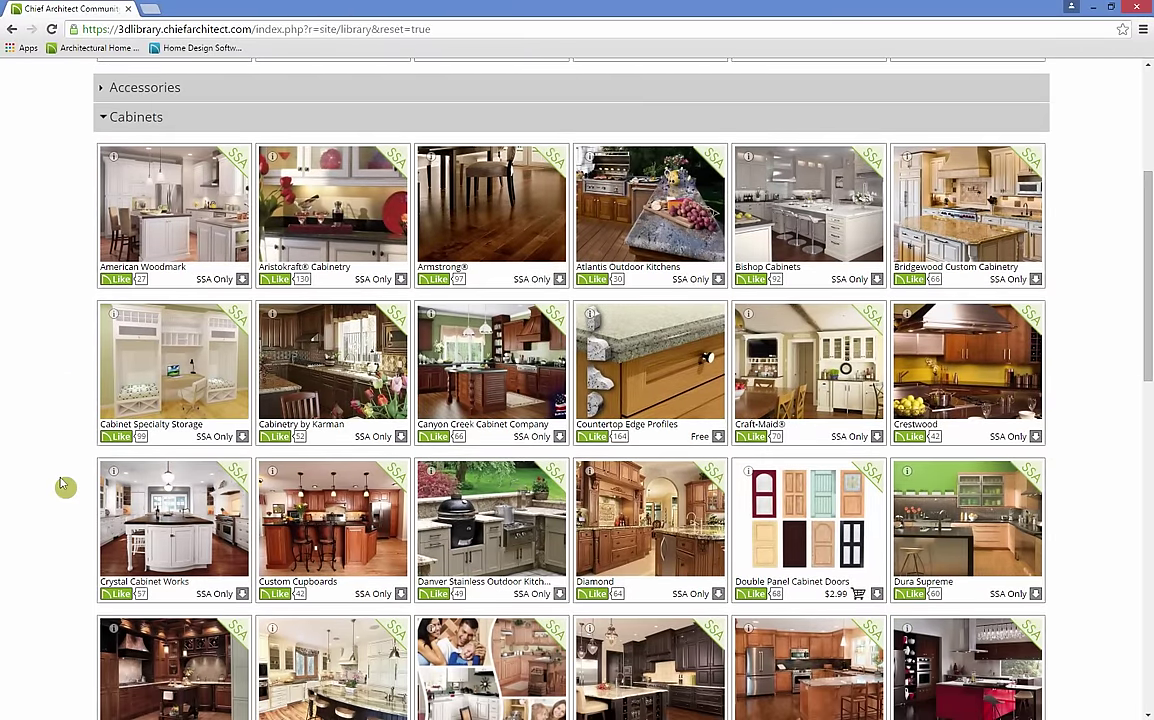